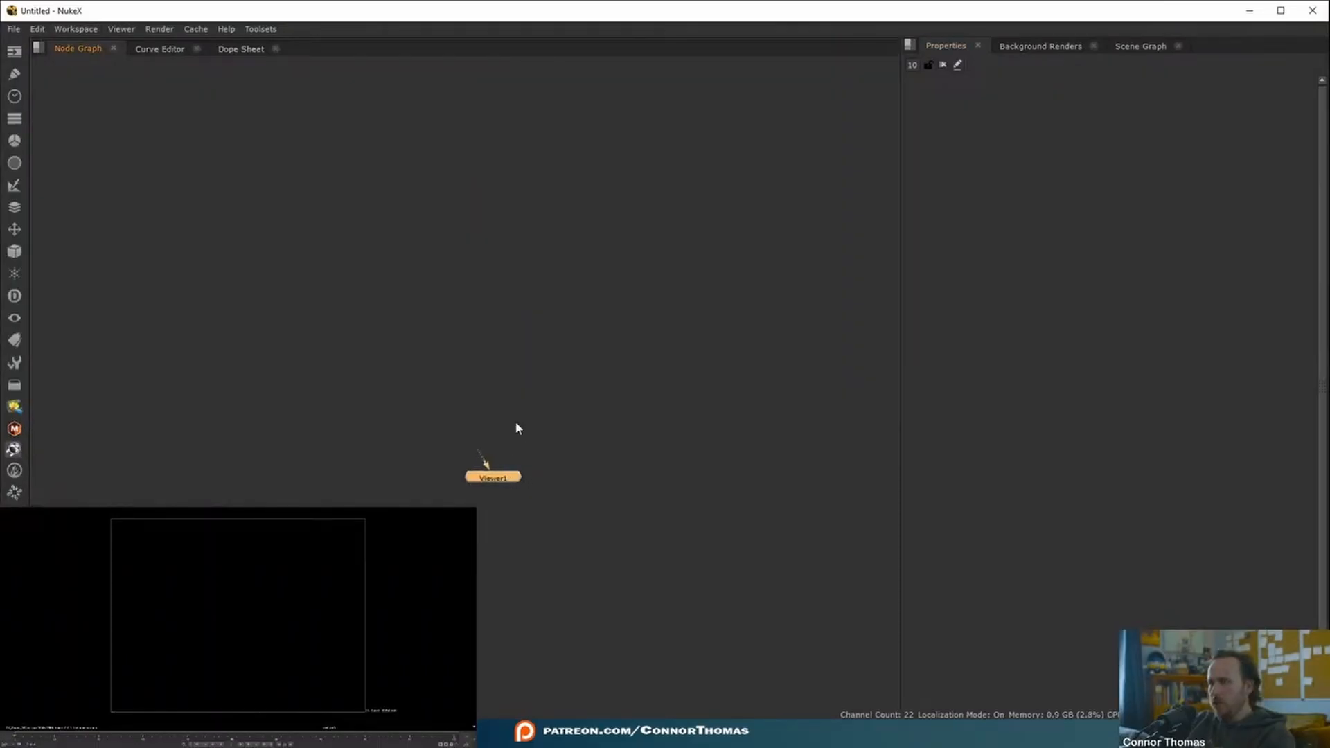
Using the shot name copied from its Asana task, read in the REV_VFX_050 plate EXR sequence and play it through.
{"action": "key", "text": "alt+Tab"}
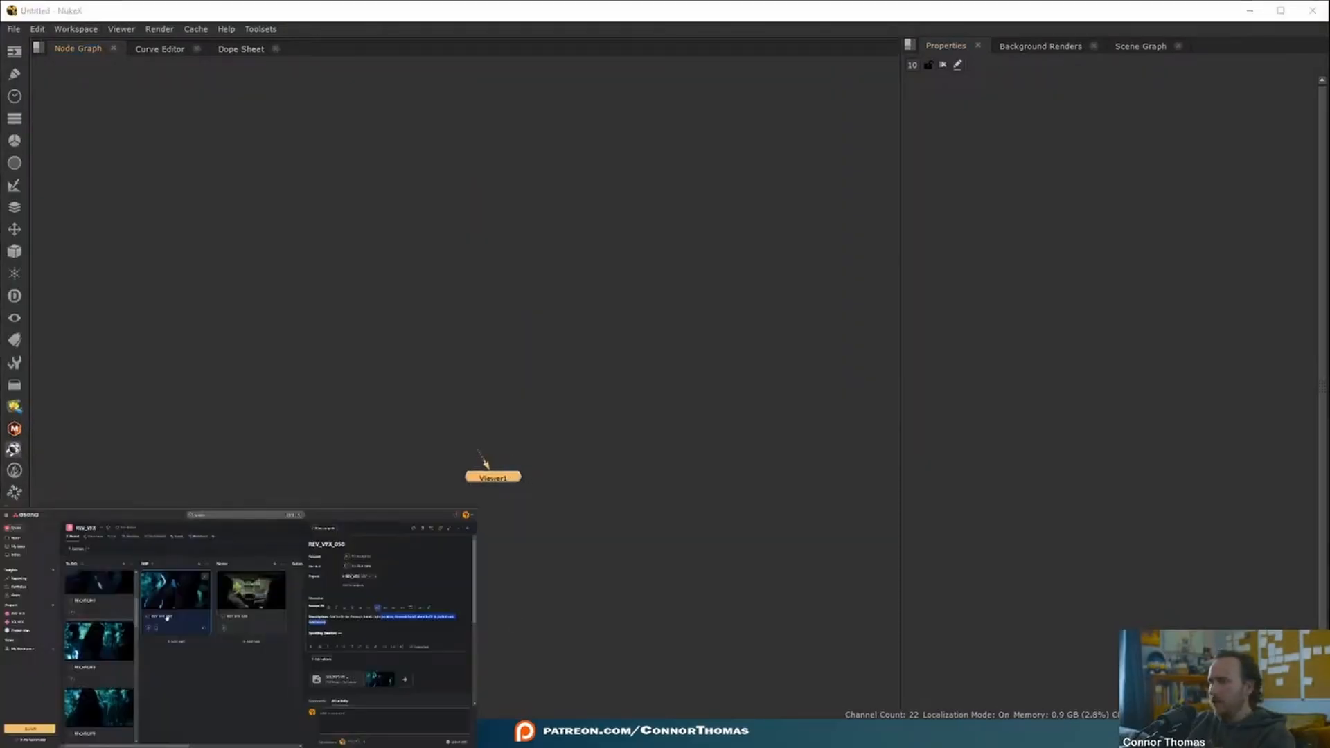
{"action": "left_click", "coordinate": [345, 543]}
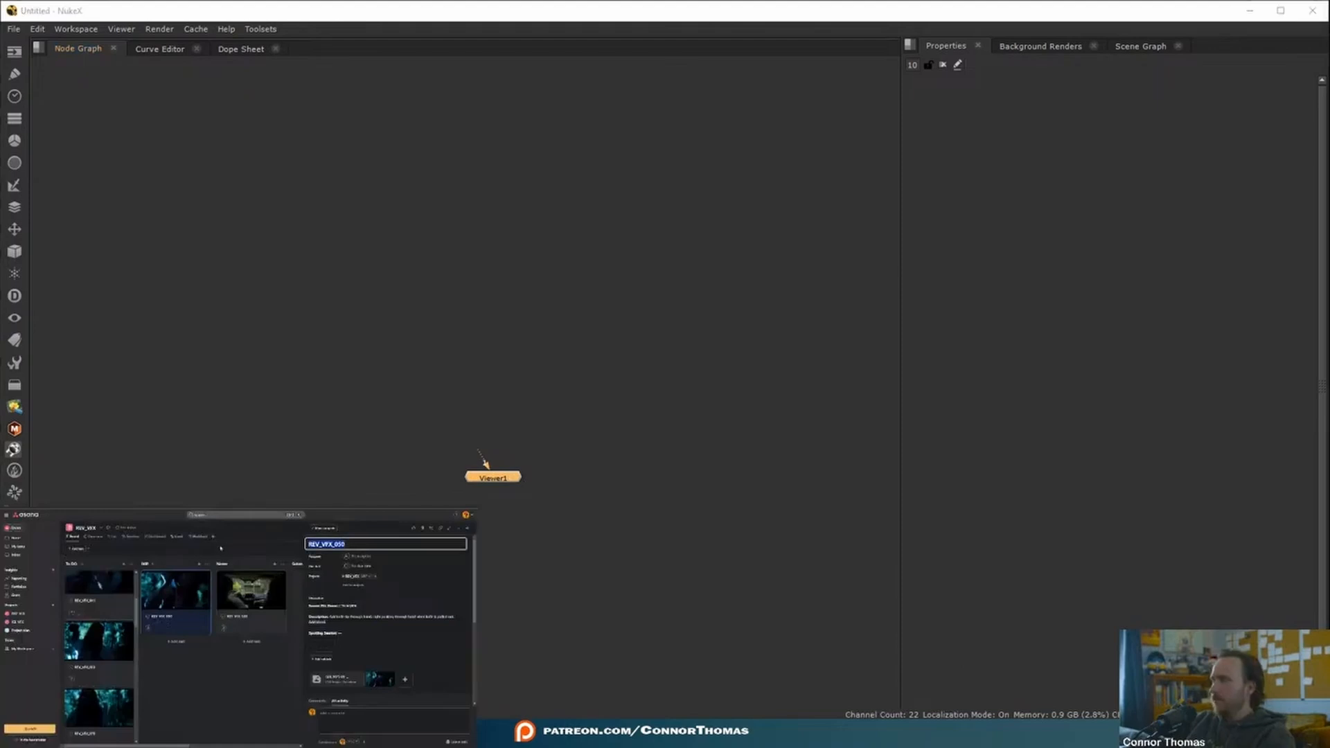
{"action": "left_click", "coordinate": [761, 309]}
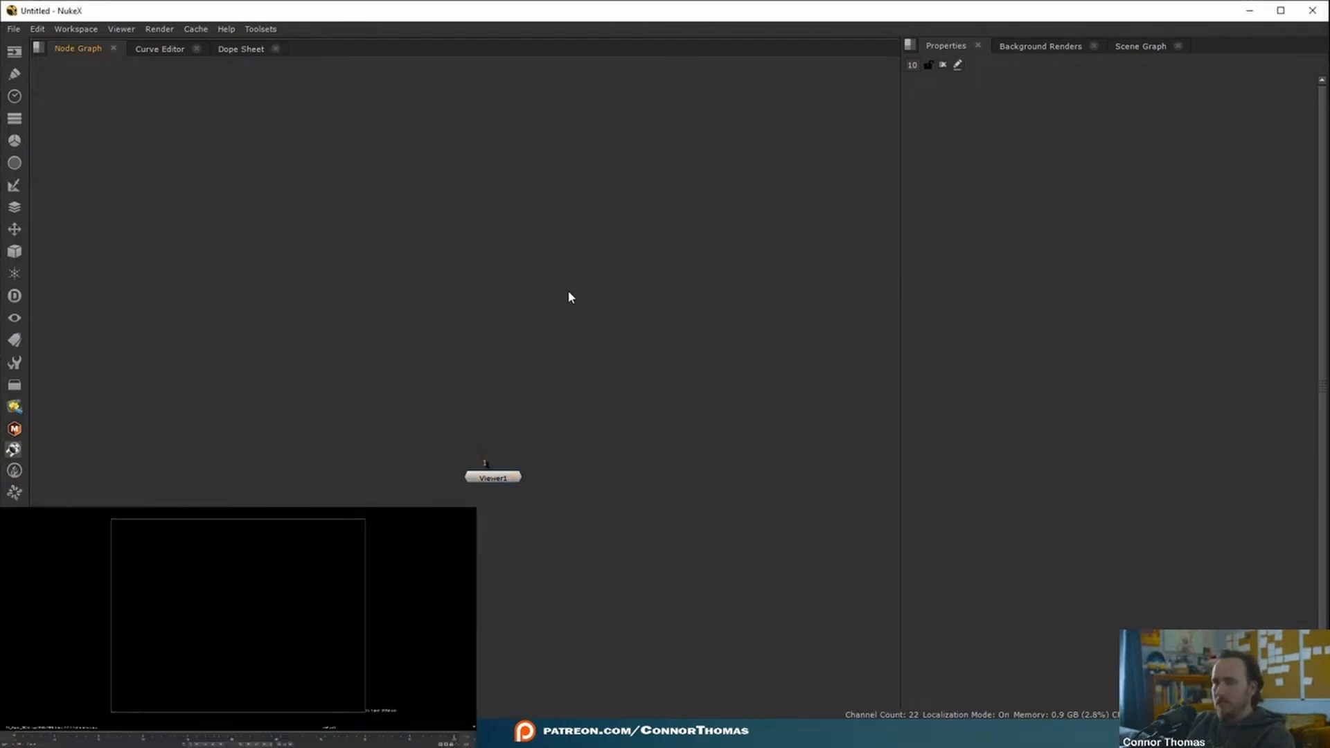
{"action": "key", "text": "r"}
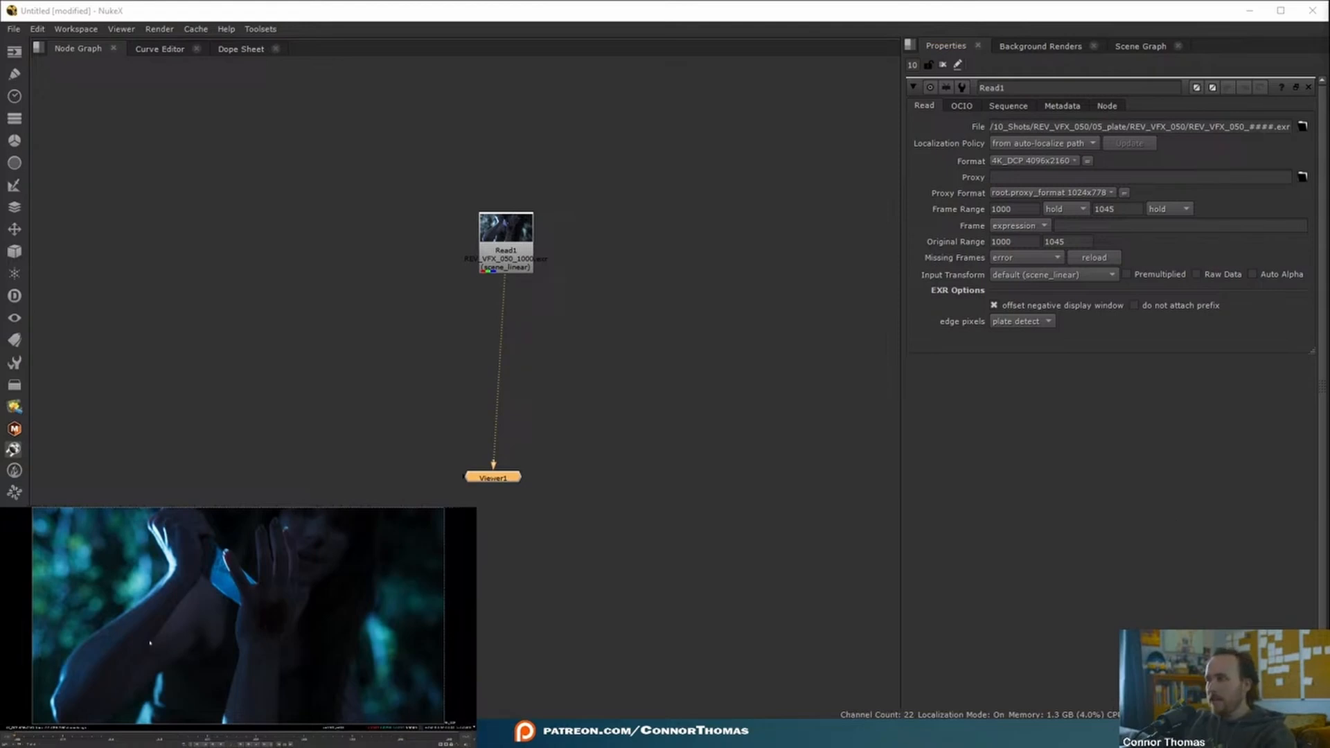
{"action": "key", "text": "l"}
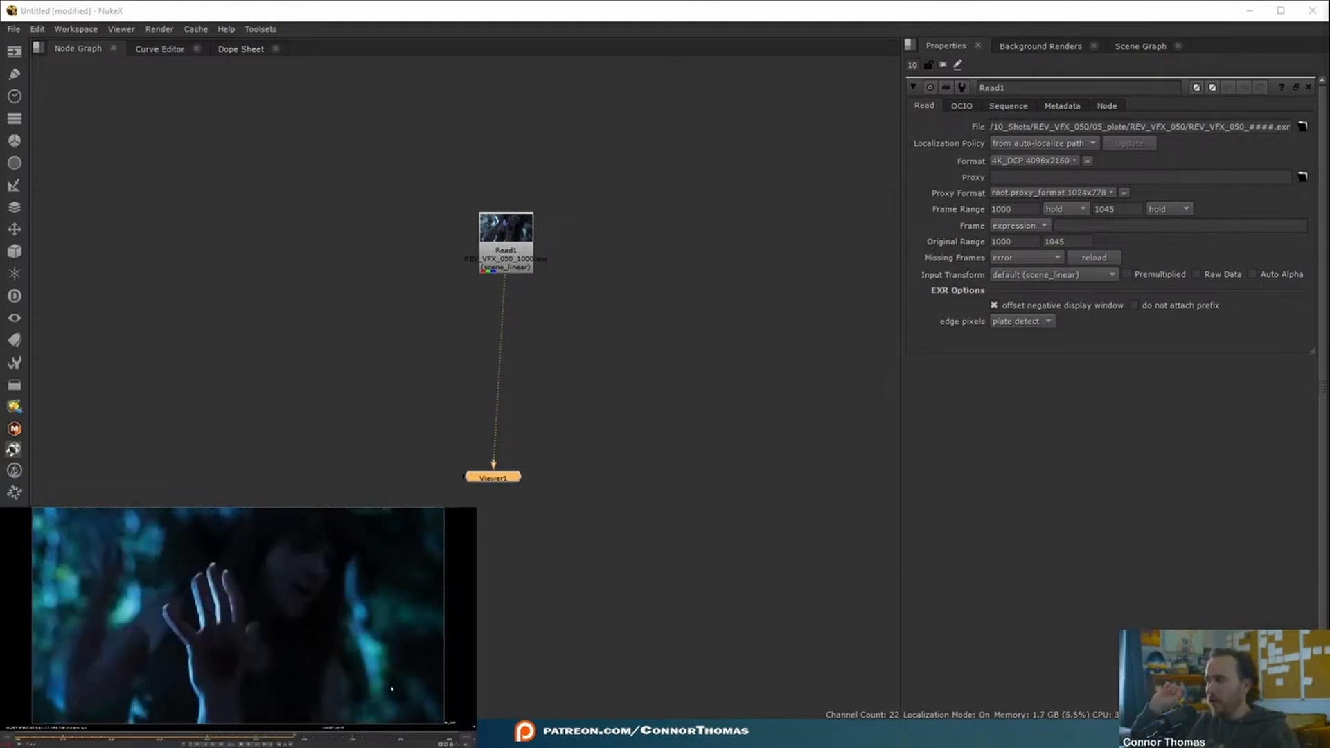
Set the project frame rate to 23.976 fps, review the OCIO colour management settings, and close the project settings.
{"action": "left_click", "coordinate": [676, 309]}
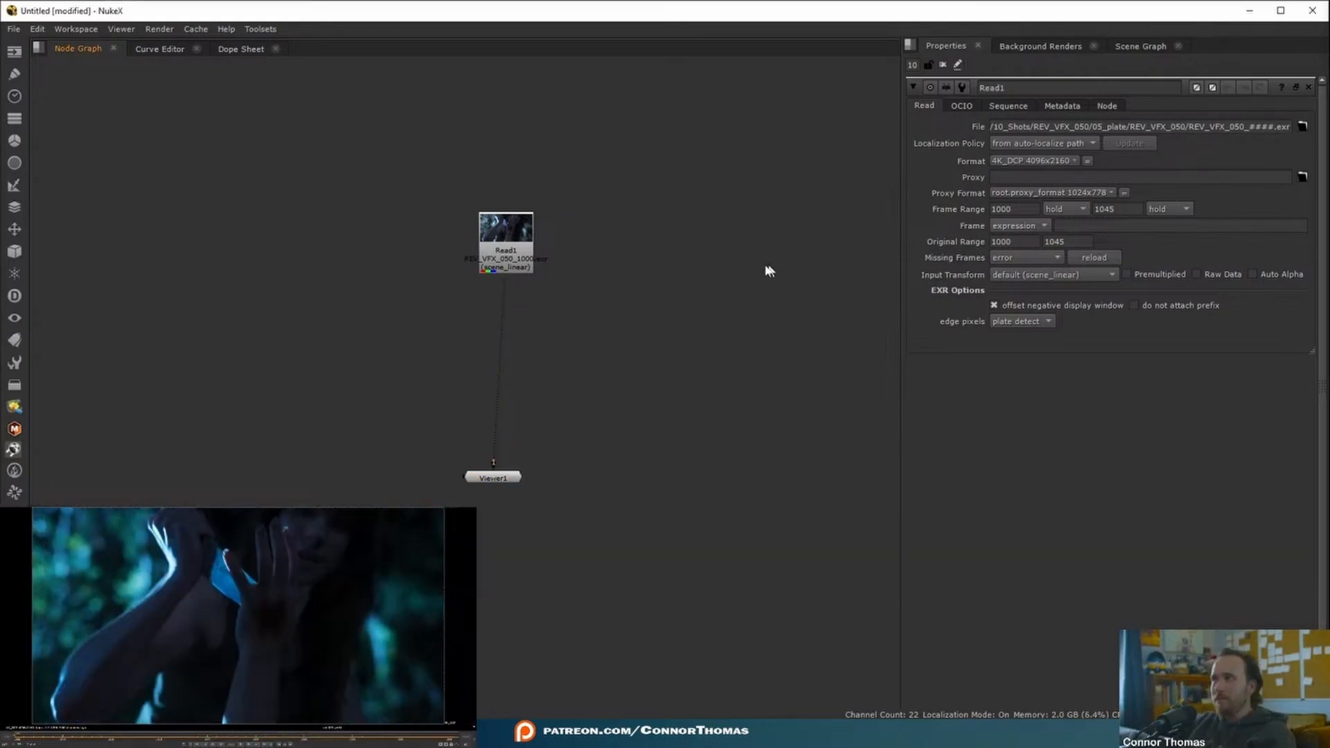
{"action": "key", "text": "s"}
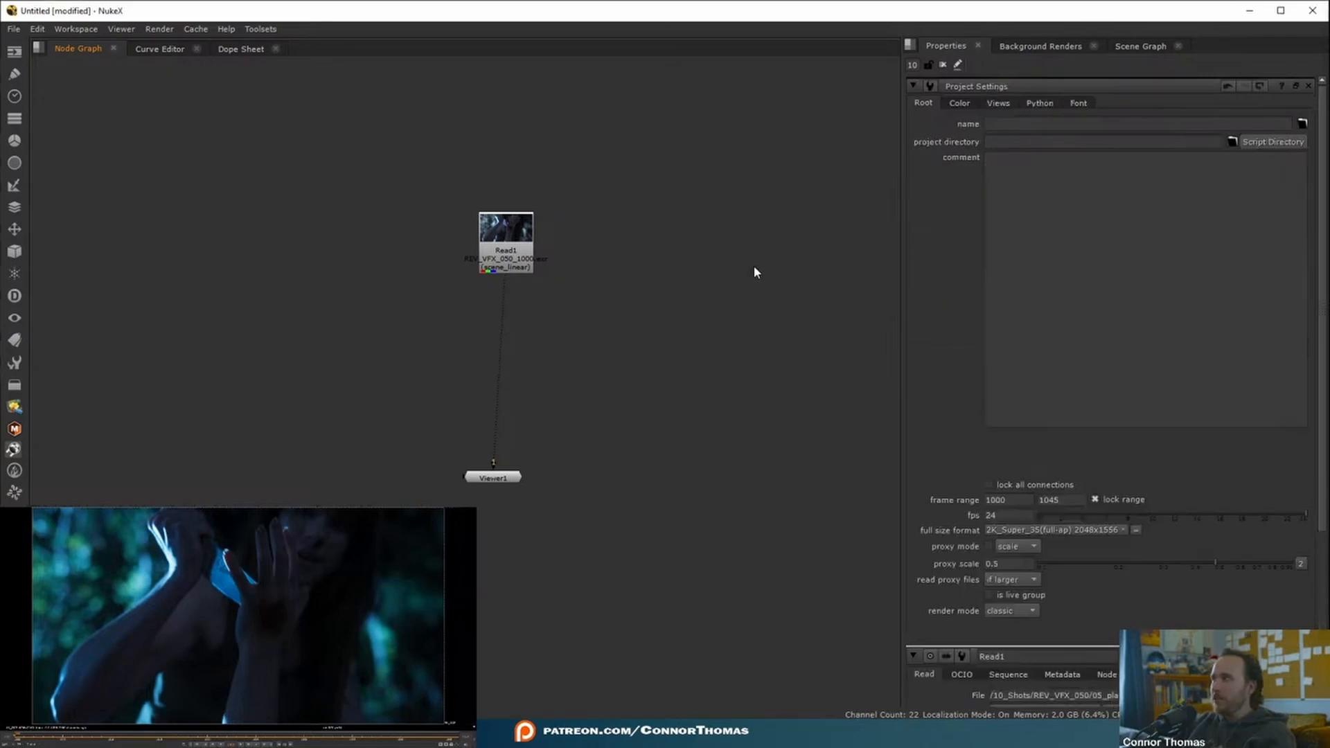
{"action": "double_click", "coordinate": [1002, 516]}
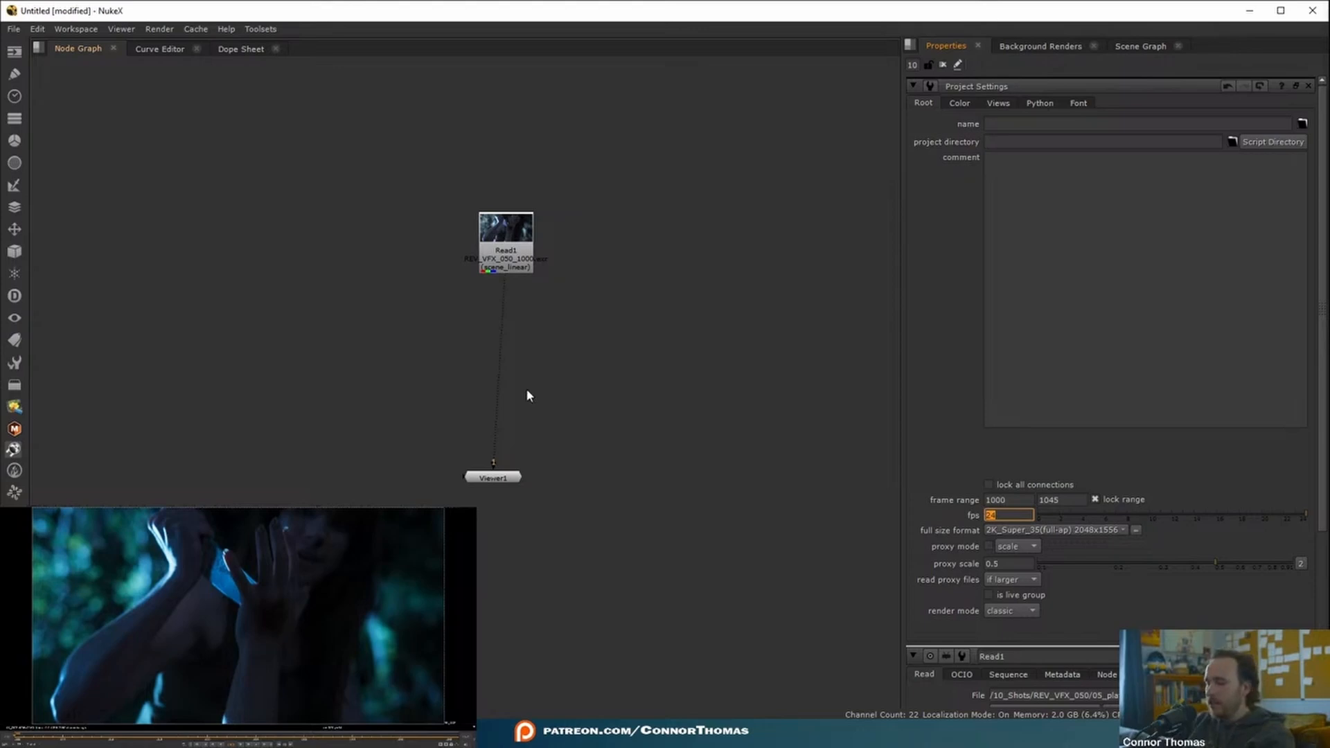
{"action": "key", "text": "Return"}
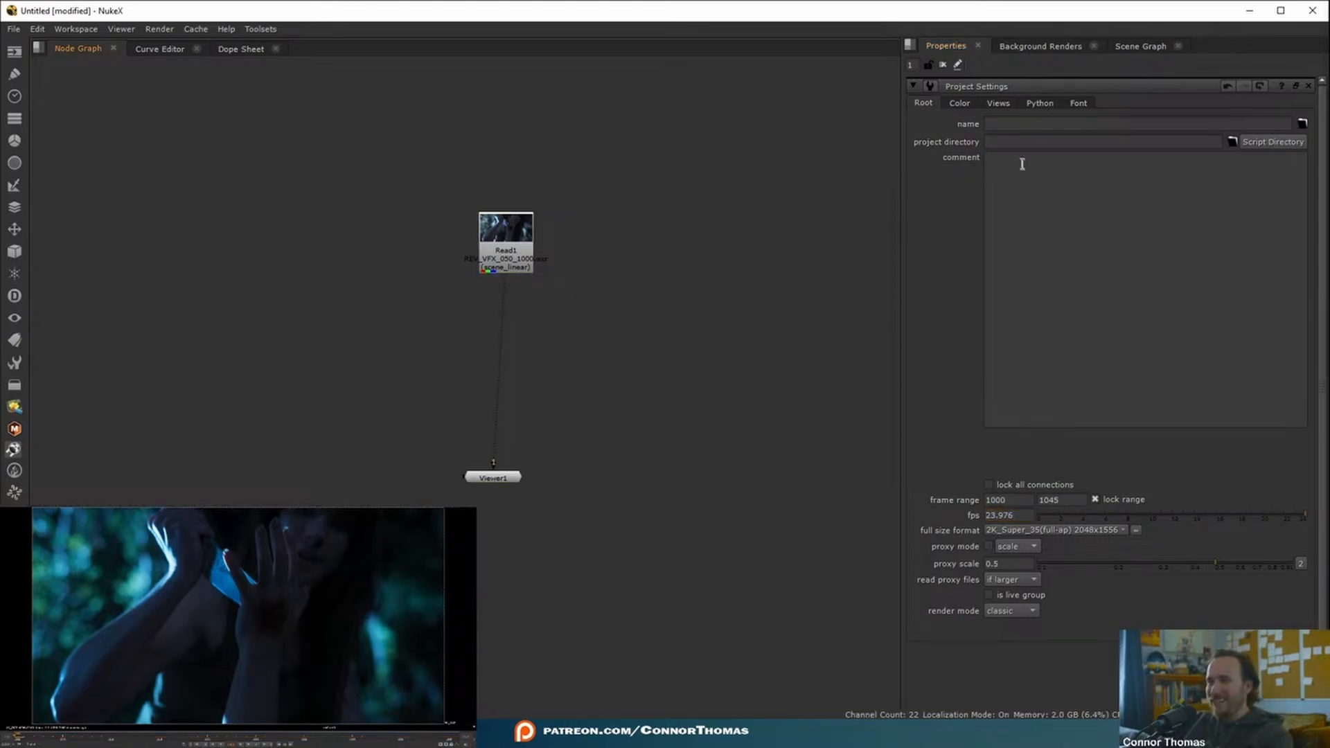
{"action": "left_click", "coordinate": [961, 106]}
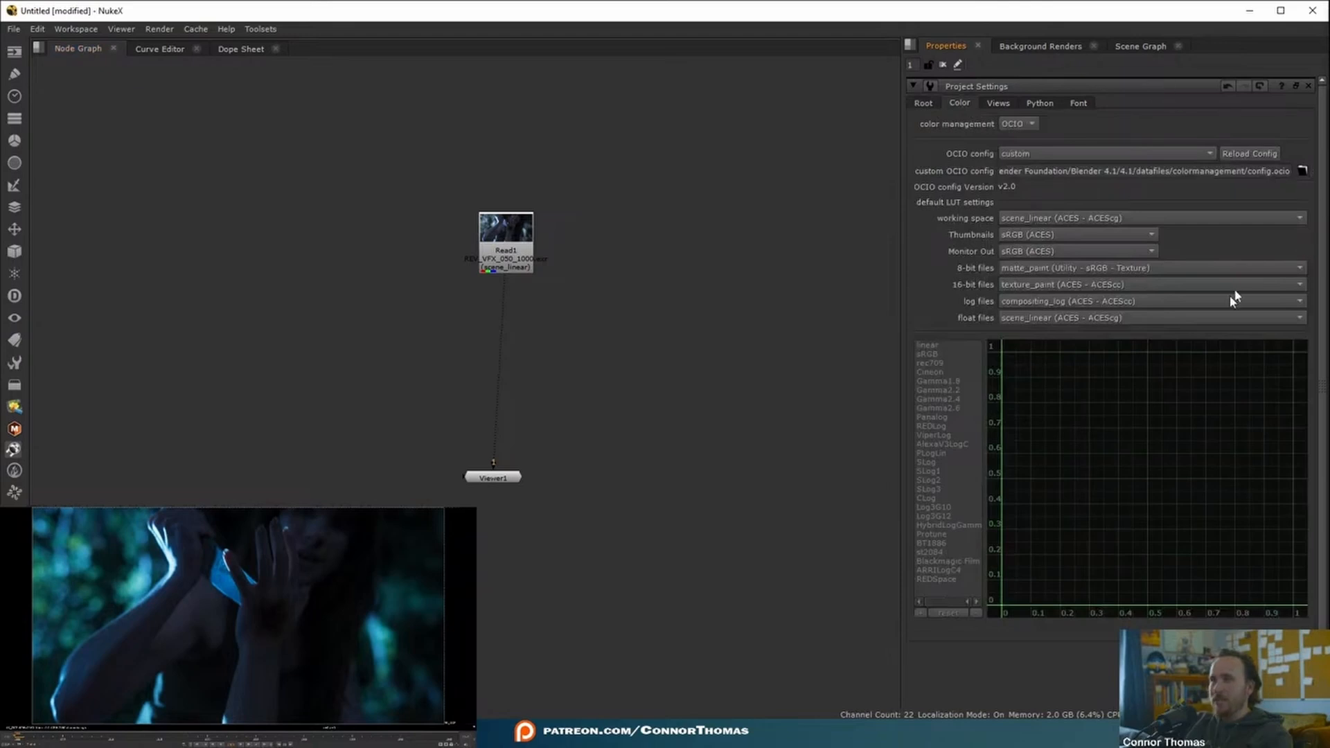
{"action": "left_click", "coordinate": [926, 104]}
{"action": "left_click", "coordinate": [1308, 85]}
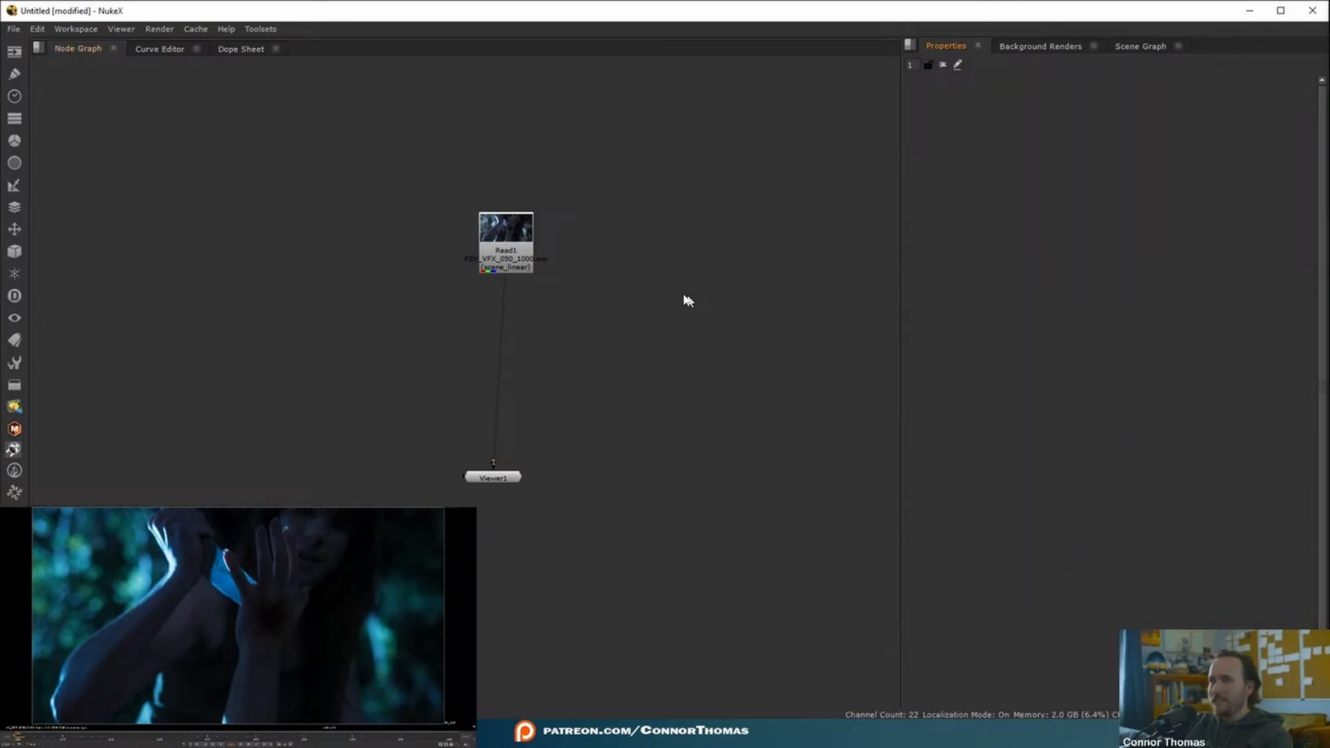
Make room in the node graph by moving the Viewer node down and the plate's Read node up.
{"action": "left_click_drag", "start_coordinate": [511, 480], "coordinate": [436, 554]}
{"action": "left_click_drag", "start_coordinate": [496, 257], "coordinate": [496, 197]}
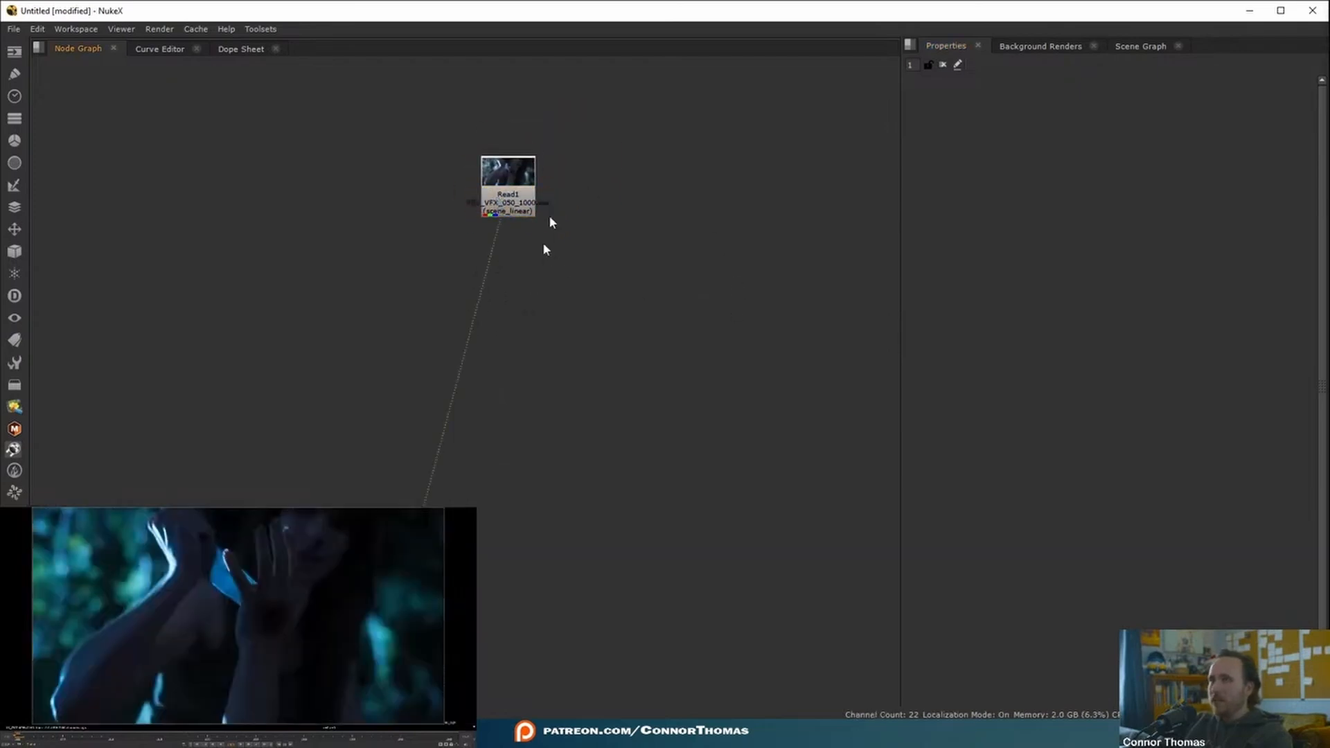
{"action": "left_click", "coordinate": [258, 29]}
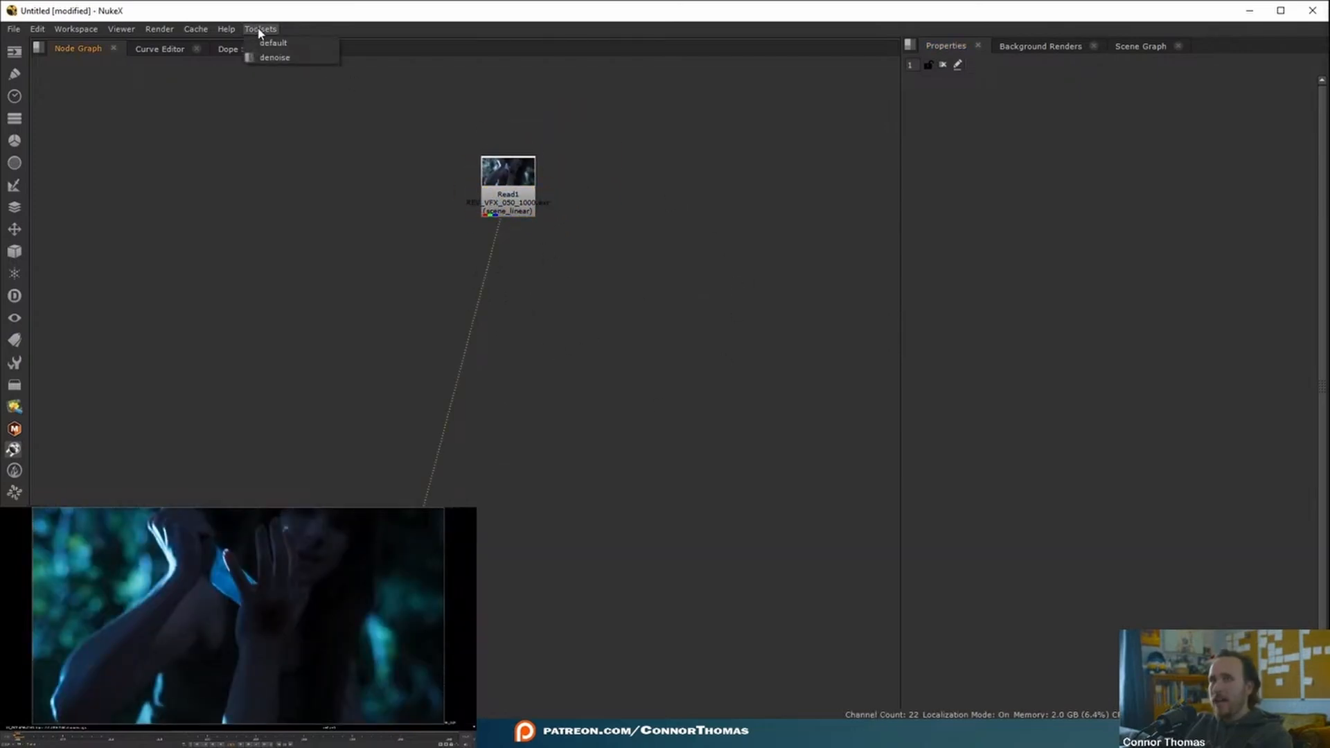
{"action": "mouse_move", "coordinate": [181, 29]}
{"action": "mouse_move", "coordinate": [269, 29]}
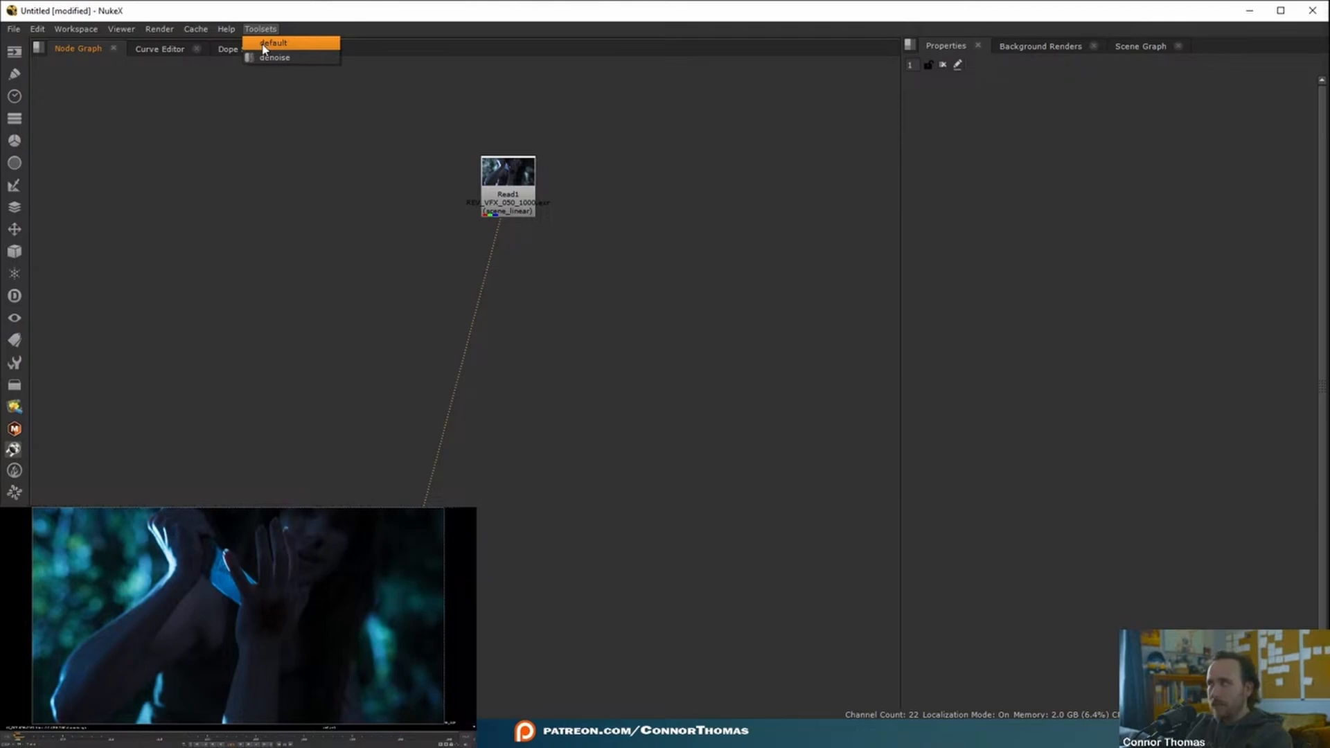
{"action": "left_click", "coordinate": [511, 190]}
{"action": "left_click_drag", "start_coordinate": [511, 190], "coordinate": [468, 202]}
Insert the denoise toolset beneath the plate's Read node and view the Reduce Noise node.
{"action": "left_click", "coordinate": [261, 29]}
{"action": "left_click", "coordinate": [285, 56]}
{"action": "left_click_drag", "start_coordinate": [456, 202], "coordinate": [459, 274]}
{"action": "left_click", "coordinate": [516, 277]}
{"action": "left_click", "coordinate": [484, 271]}
{"action": "key", "text": "1"}
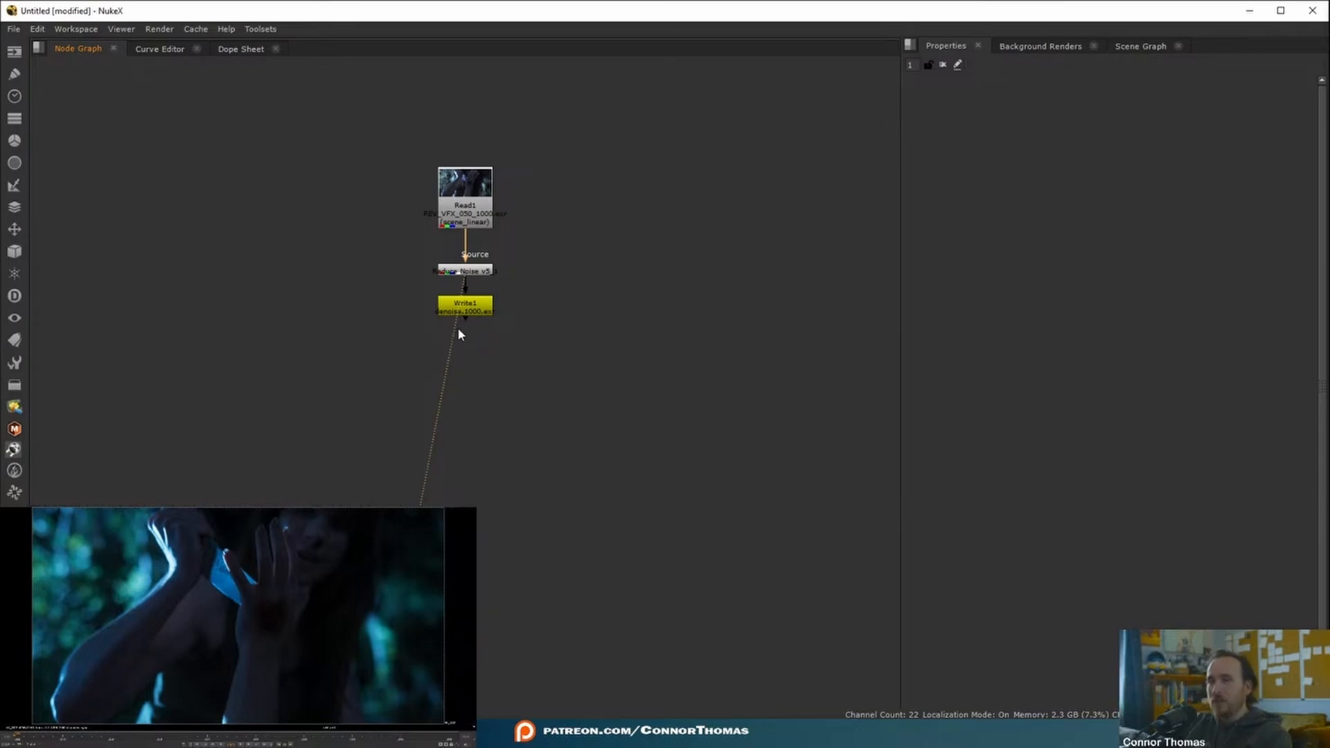
Open the Reduce Noise node's properties and disable the node.
{"action": "left_click", "coordinate": [253, 29]}
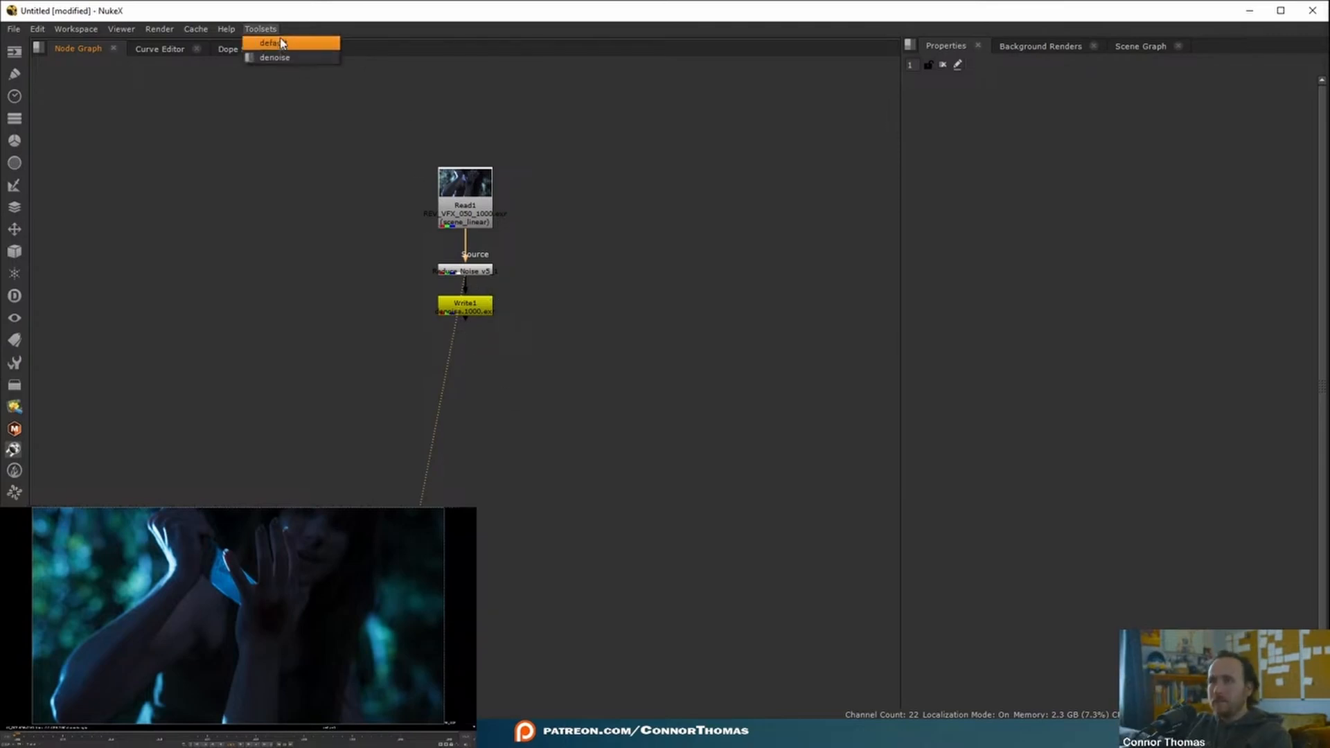
{"action": "left_click", "coordinate": [275, 42]}
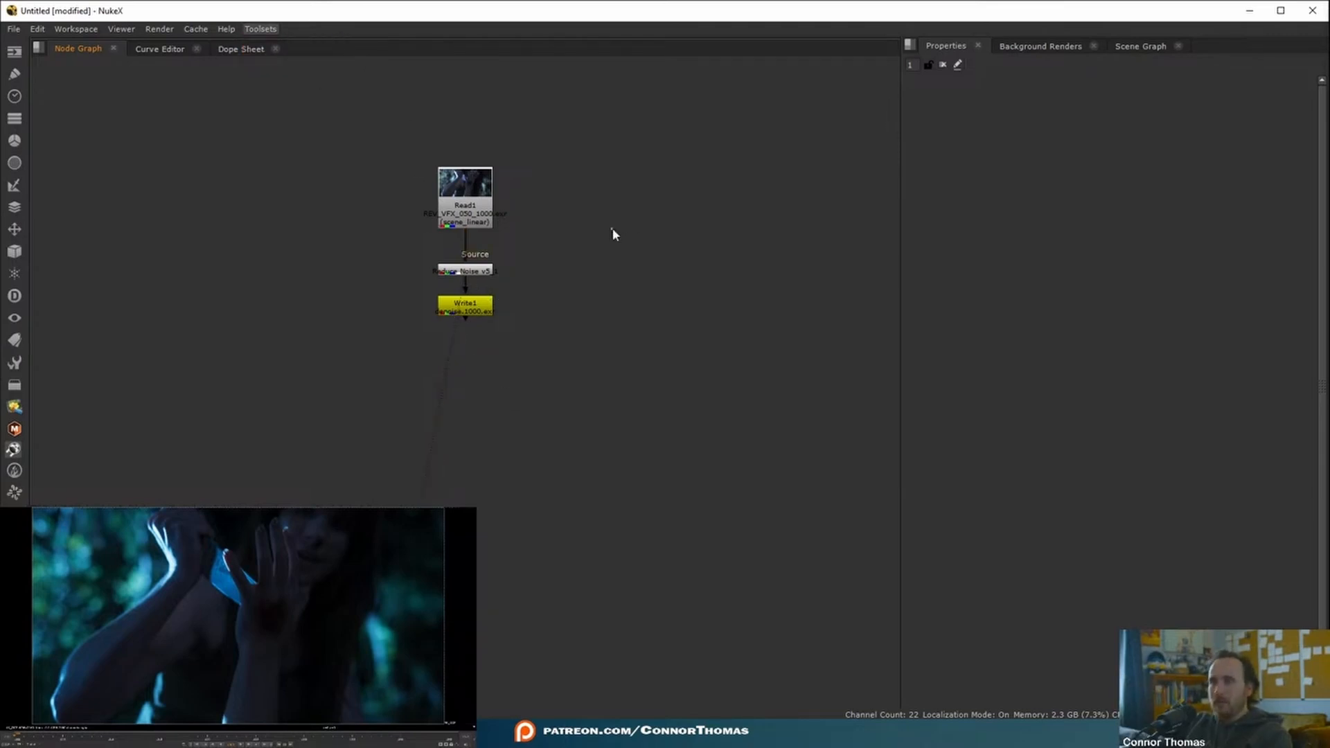
{"action": "double_click", "coordinate": [485, 272]}
{"action": "scroll", "coordinate": [499, 282], "scroll_direction": "up", "scroll_amount": 3}
{"action": "key", "text": "d"}
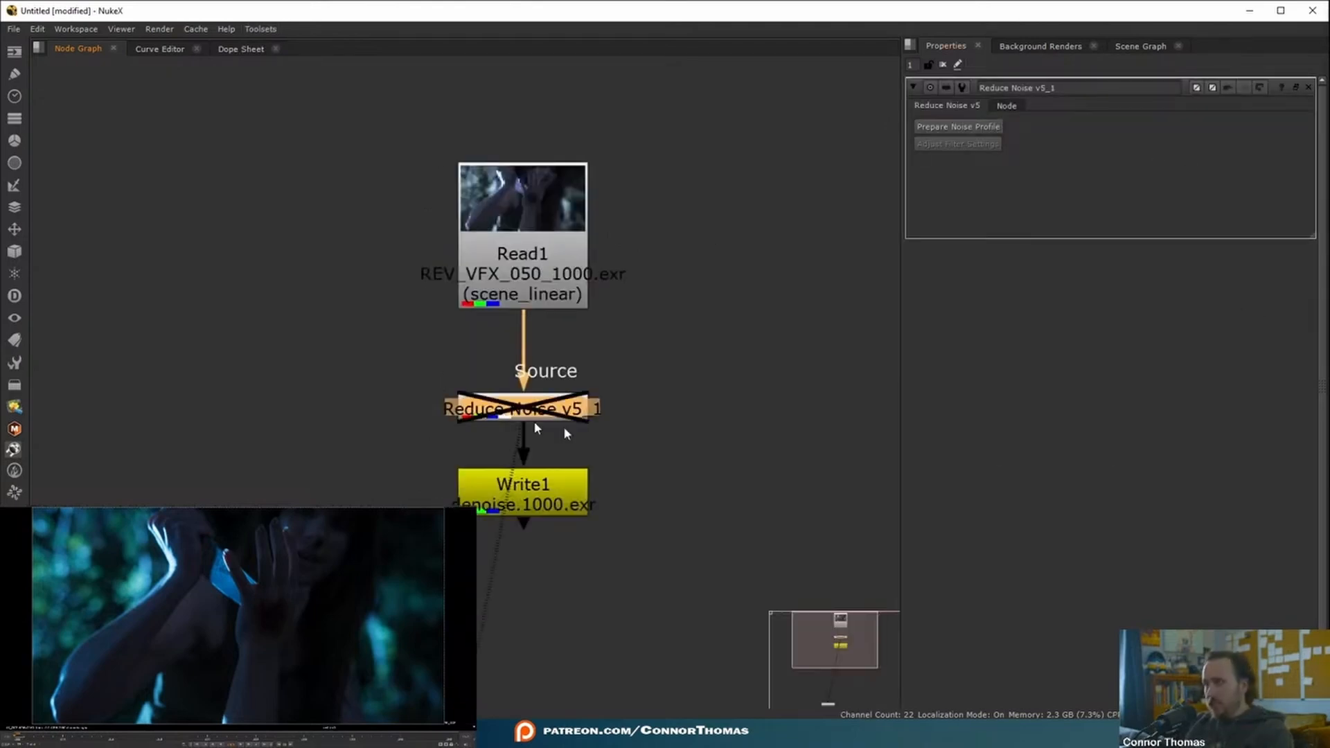
Brighten the viewer image and examine the grain up close on the plate's arms, hand and dark areas.
{"action": "scroll", "coordinate": [237, 647], "scroll_direction": "up", "scroll_amount": 4}
{"action": "middle_click_drag", "start_coordinate": [238, 647], "coordinate": [208, 588]}
{"action": "scroll", "coordinate": [204, 632], "scroll_direction": "up", "scroll_amount": 2}
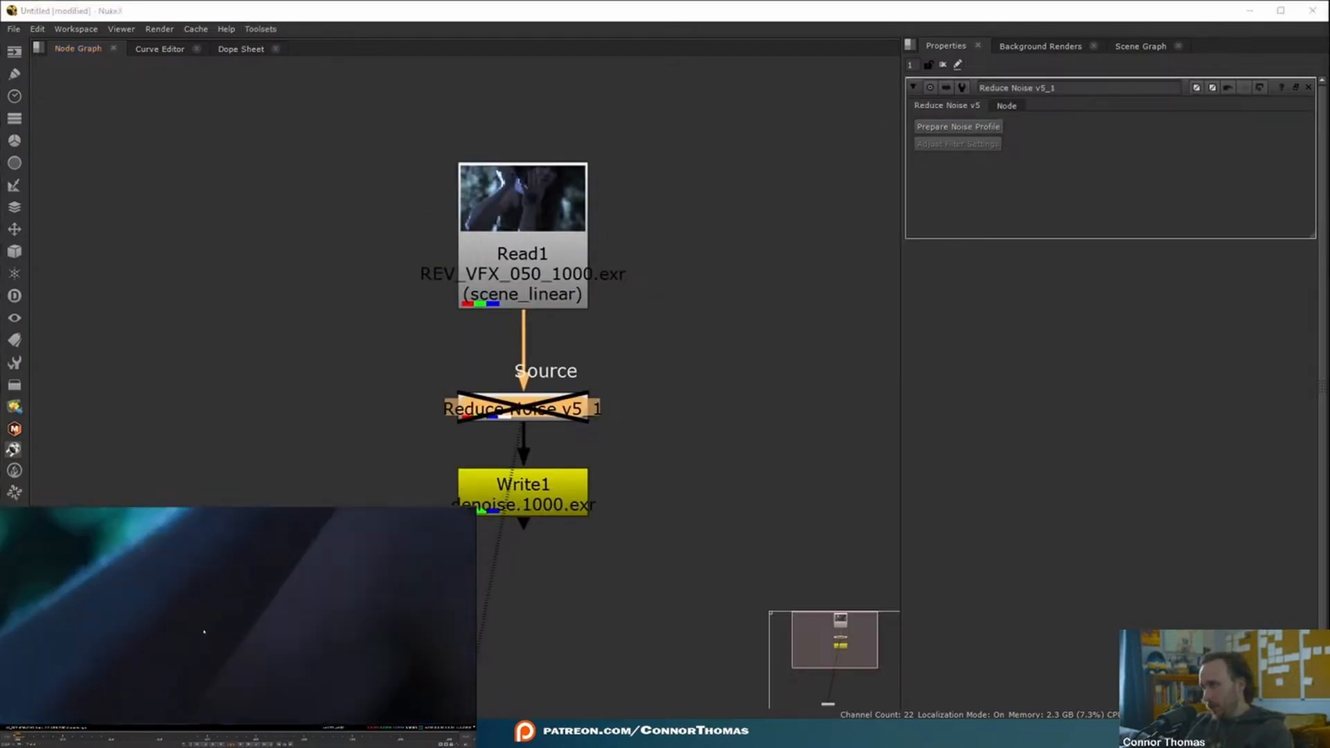
{"action": "left_click_drag", "start_coordinate": [102, 507], "coordinate": [119, 507]}
{"action": "scroll", "coordinate": [346, 575], "scroll_direction": "down", "scroll_amount": 4}
{"action": "middle_click_drag", "start_coordinate": [391, 563], "coordinate": [250, 611]}
{"action": "scroll", "coordinate": [289, 618], "scroll_direction": "up", "scroll_amount": 4}
{"action": "middle_click_drag", "start_coordinate": [382, 614], "coordinate": [328, 672]}
{"action": "scroll", "coordinate": [329, 672], "scroll_direction": "down", "scroll_amount": 3}
{"action": "scroll", "coordinate": [199, 614], "scroll_direction": "up", "scroll_amount": 2}
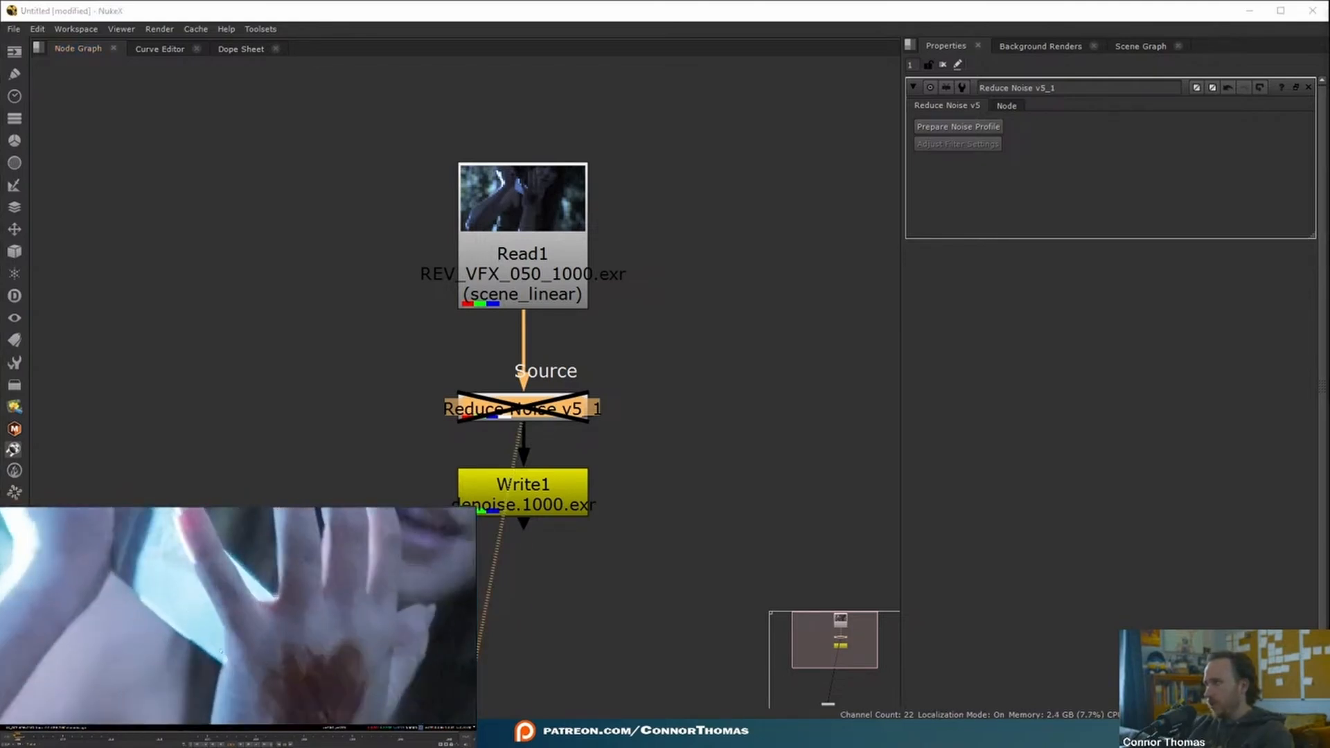
{"action": "scroll", "coordinate": [228, 617], "scroll_direction": "down", "scroll_amount": 2}
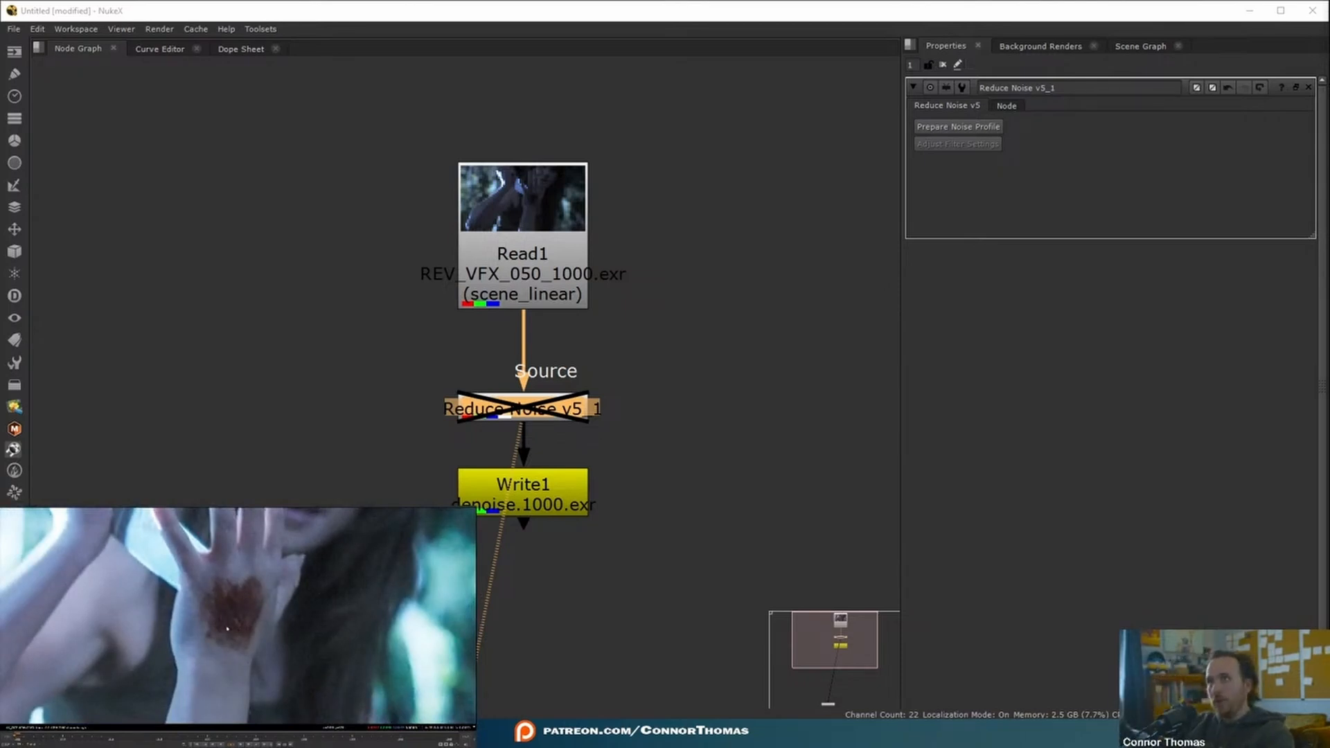
Prepare a noise profile for the plate in Neat Video with Auto Profile and apply it.
{"action": "left_click", "coordinate": [937, 128]}
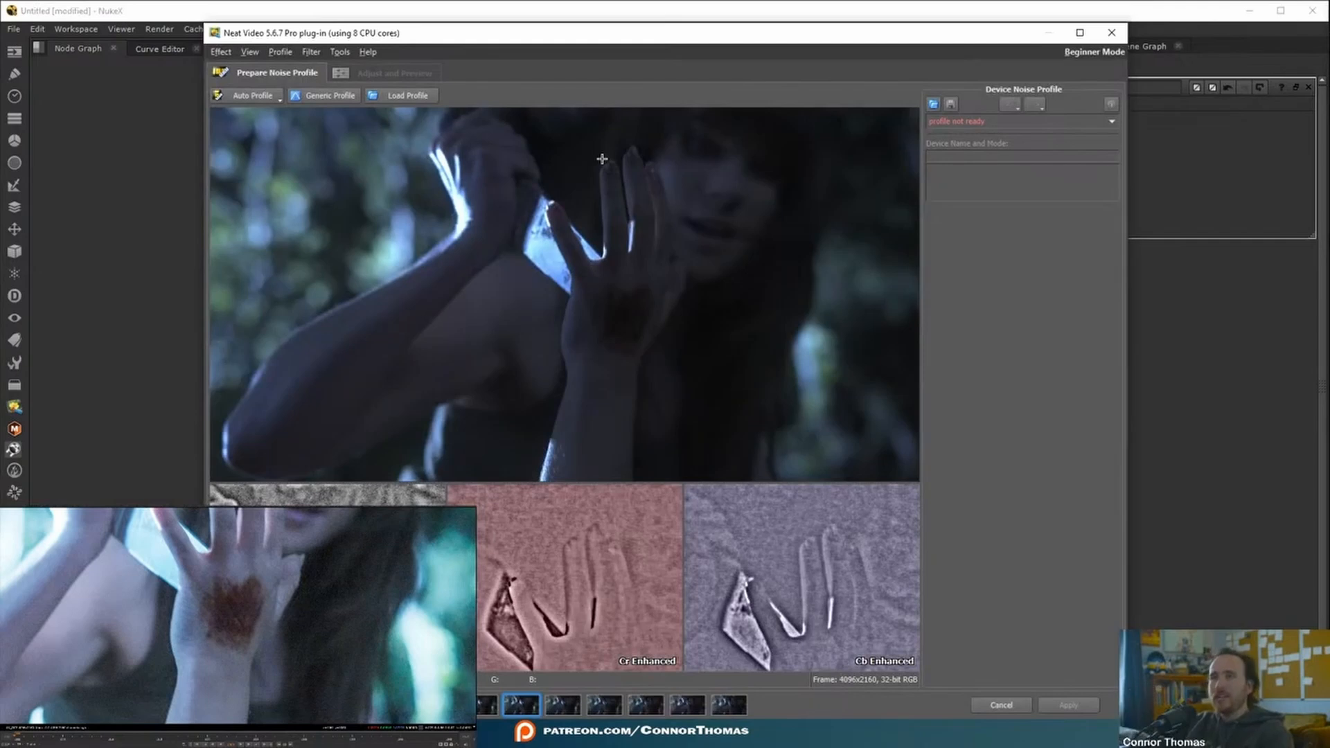
{"action": "left_click", "coordinate": [251, 95]}
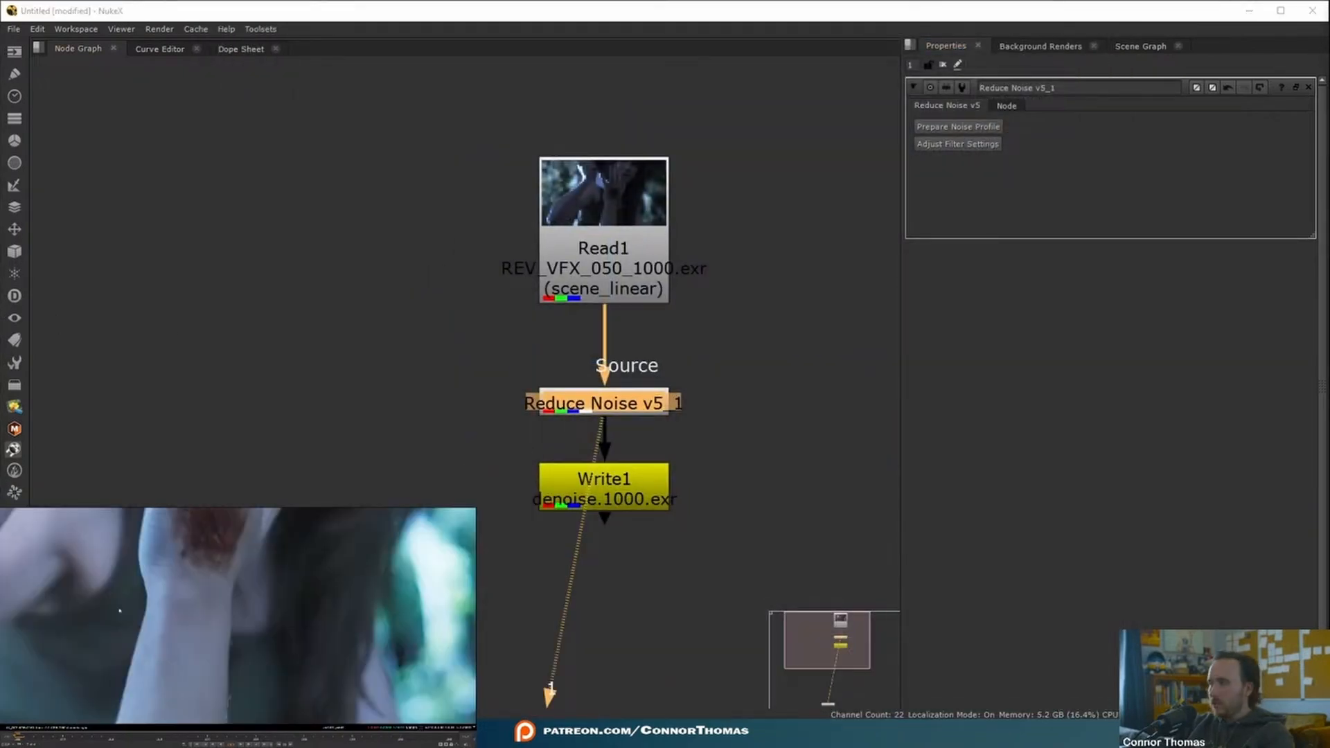
Compare the plate with and without noise reduction up close on the arm and face.
{"action": "scroll", "coordinate": [166, 606], "scroll_direction": "up", "scroll_amount": 3}
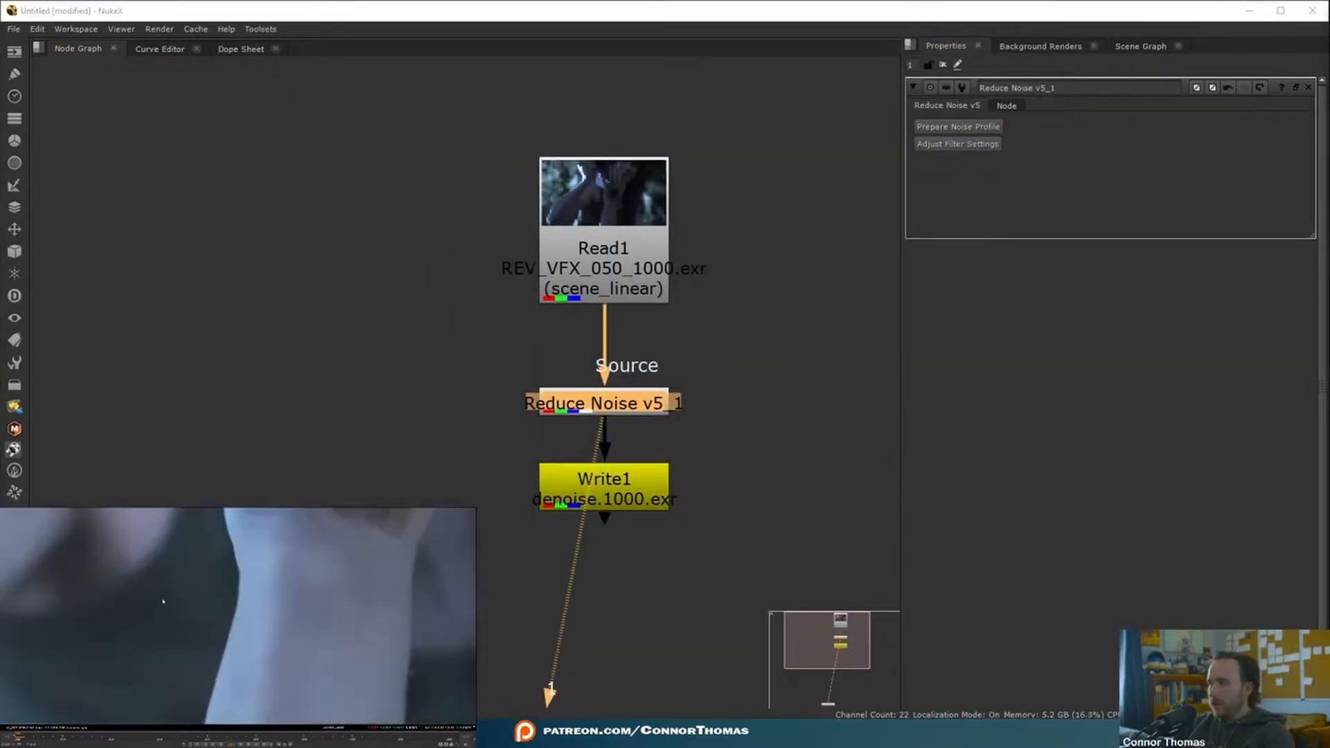
{"action": "scroll", "coordinate": [163, 602], "scroll_direction": "down", "scroll_amount": 5}
{"action": "scroll", "coordinate": [302, 605], "scroll_direction": "up", "scroll_amount": 4}
{"action": "key", "text": "d"}
{"action": "key", "text": "d"}
{"action": "key", "text": "d"}
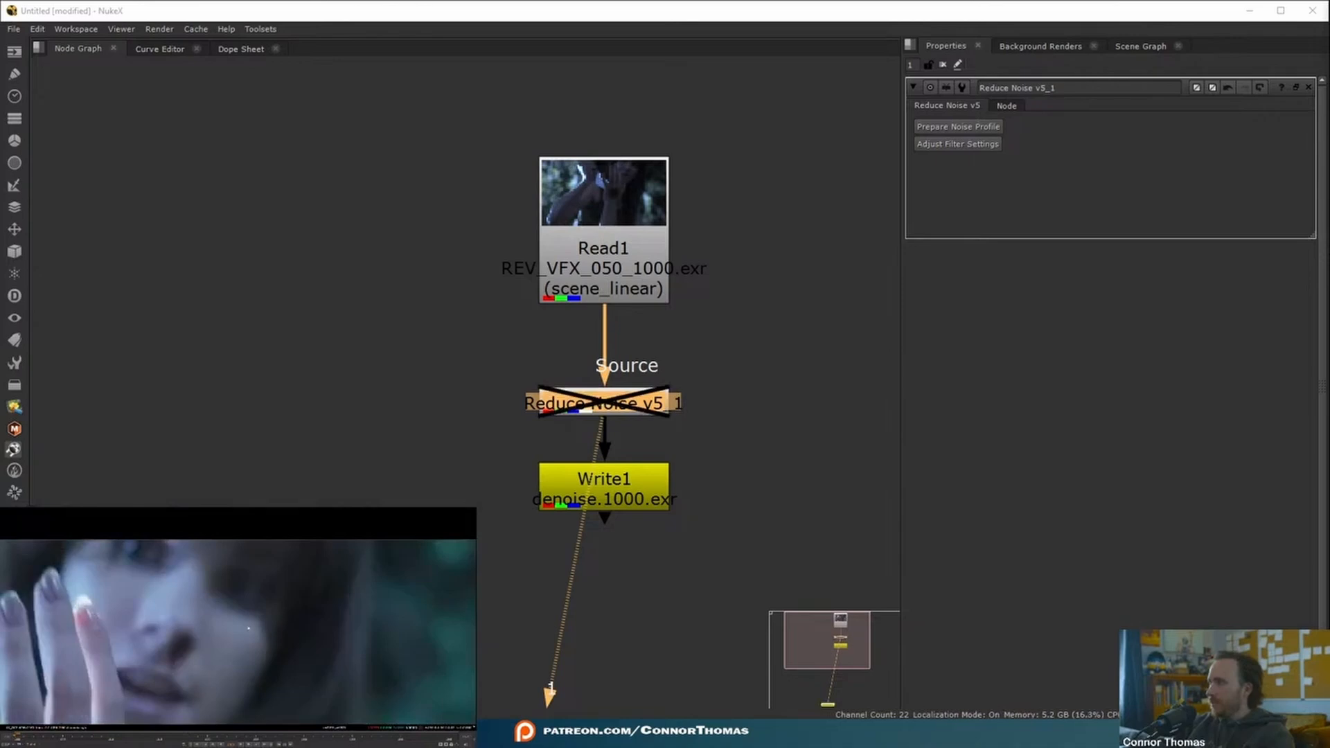
{"action": "scroll", "coordinate": [248, 629], "scroll_direction": "down", "scroll_amount": 3}
Re-enable the Reduce Noise node and render the denoised plate from Write1 for frames 1000-1045.
{"action": "key", "text": "d"}
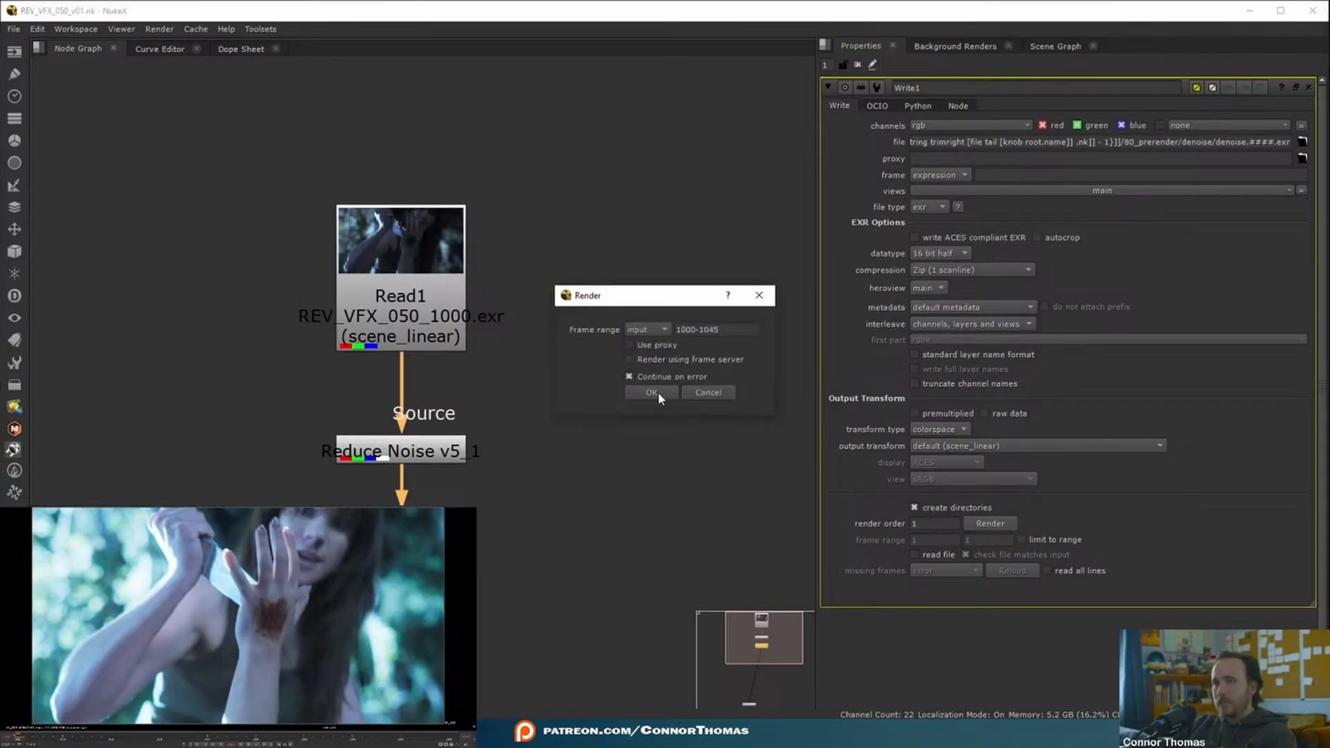
{"action": "left_click", "coordinate": [657, 393]}
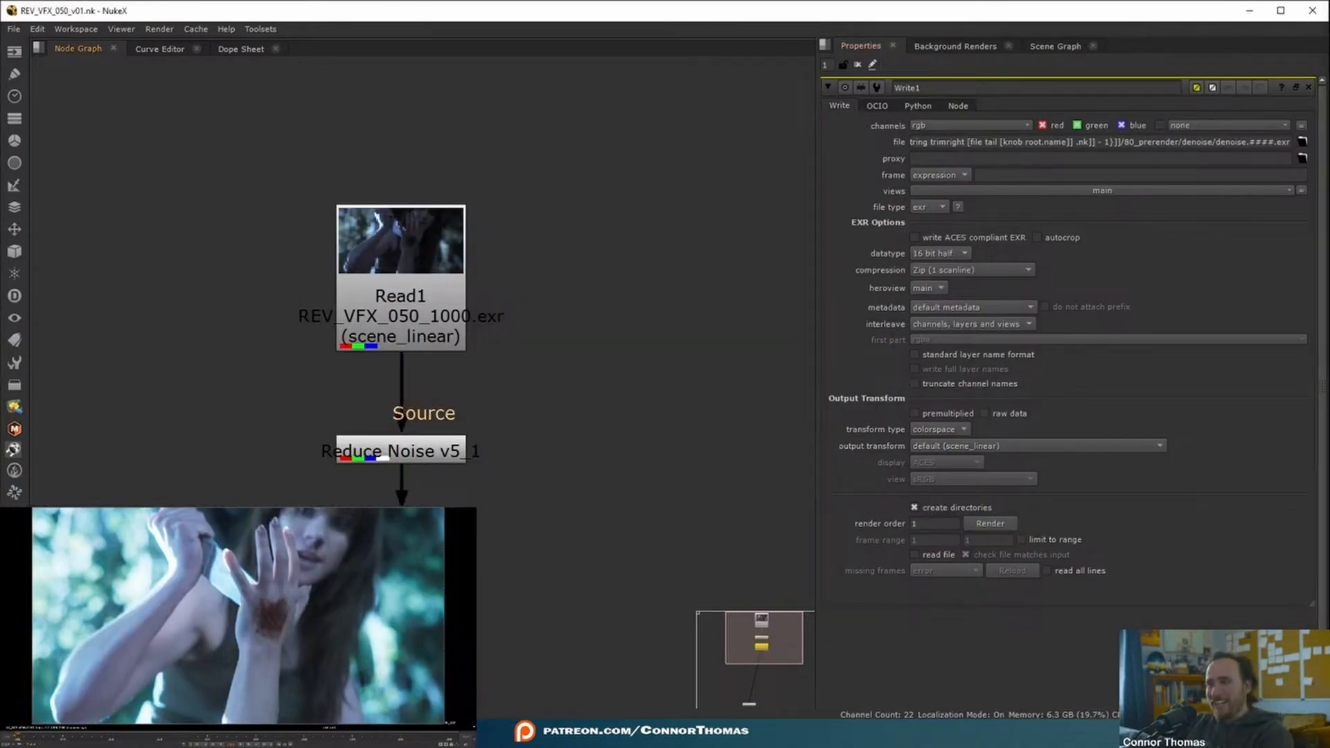
Insert the default toolset, move it clear of the denoise nodes, and enlarge the node graph to full width.
{"action": "scroll", "coordinate": [439, 382], "scroll_direction": "down", "scroll_amount": 5}
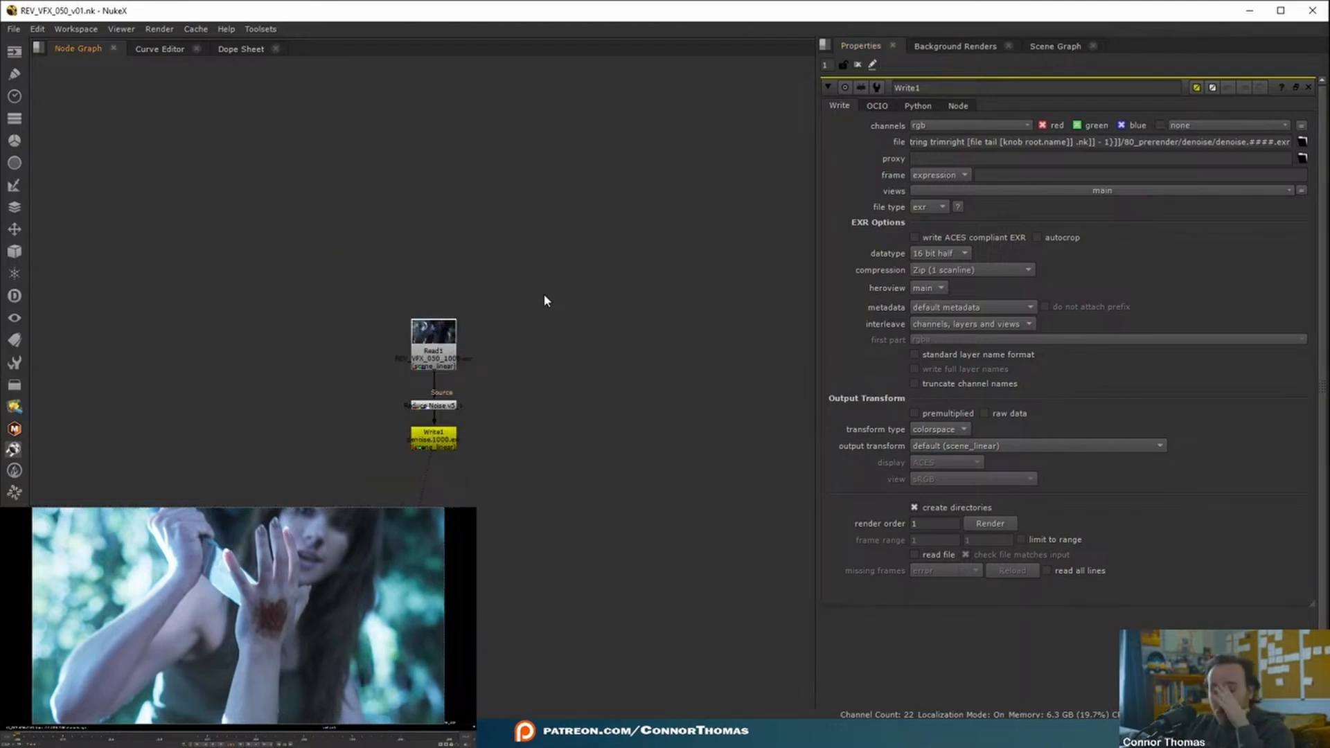
{"action": "left_click", "coordinate": [266, 30]}
{"action": "left_click", "coordinate": [274, 57]}
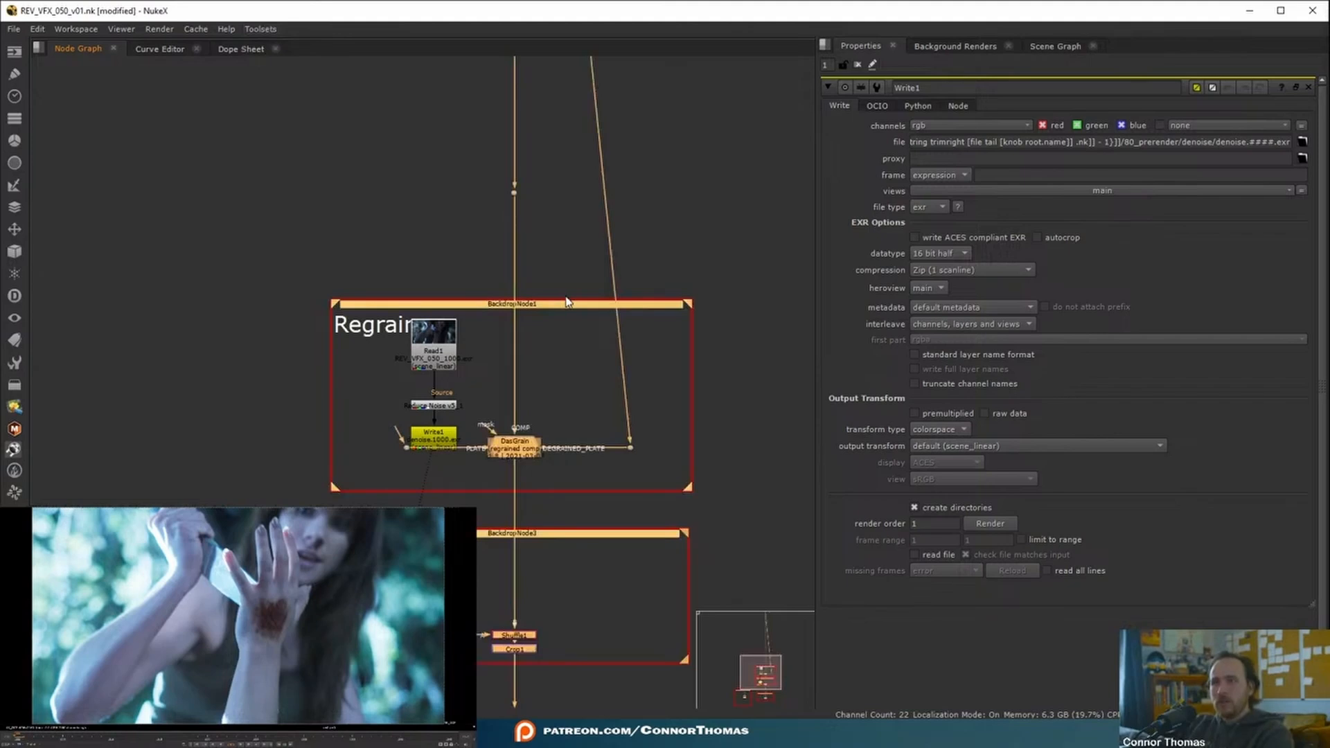
{"action": "left_click_drag", "start_coordinate": [557, 303], "coordinate": [684, 285]}
{"action": "left_click", "coordinate": [552, 215]}
{"action": "middle_click_drag", "start_coordinate": [585, 184], "coordinate": [635, 273]}
{"action": "scroll", "coordinate": [416, 236], "scroll_direction": "down", "scroll_amount": 3}
{"action": "key", "text": "space"}
{"action": "scroll", "coordinate": [599, 520], "scroll_direction": "up", "scroll_amount": 3}
{"action": "middle_click_drag", "start_coordinate": [548, 296], "coordinate": [590, 395]}
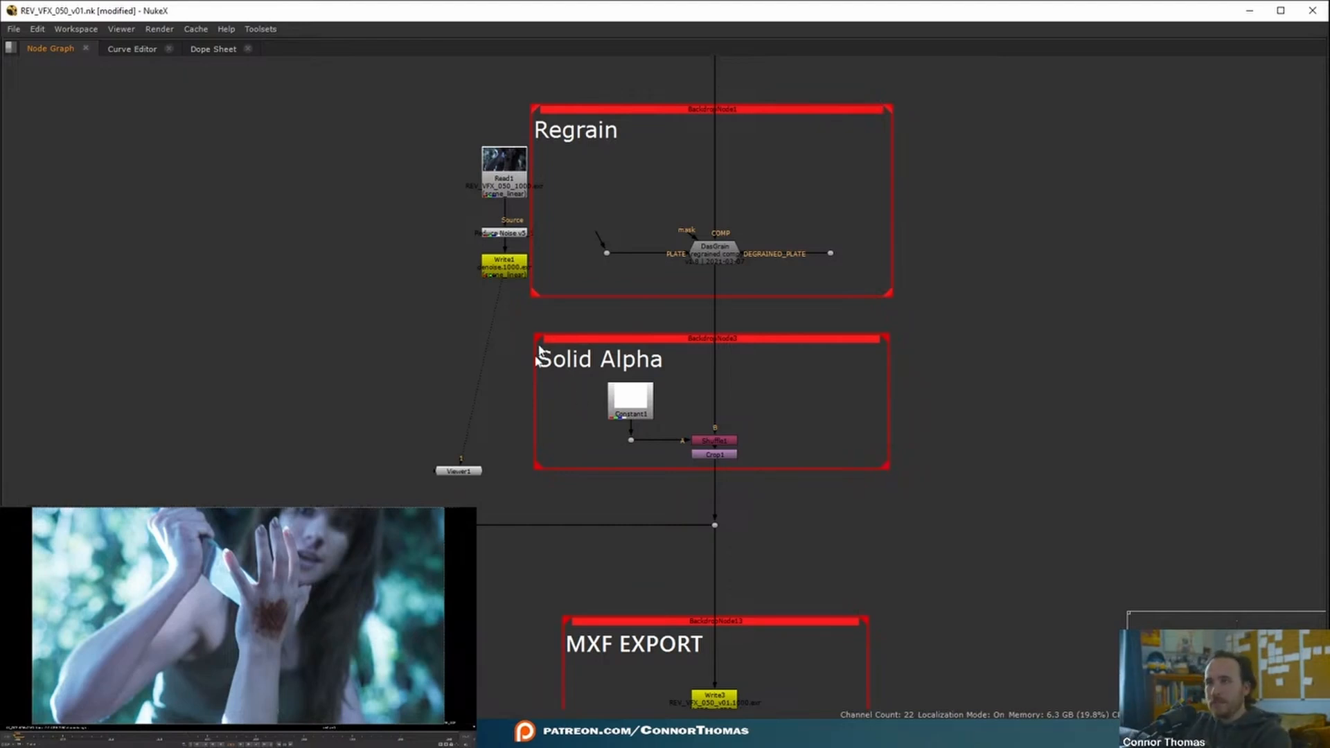
Look over the inserted template's sections, from the Regrain backdrop up to the dot at the top of the main pipe.
{"action": "middle_click_drag", "start_coordinate": [654, 316], "coordinate": [599, 486]}
{"action": "scroll", "coordinate": [586, 415], "scroll_direction": "up", "scroll_amount": 4}
{"action": "middle_click_drag", "start_coordinate": [615, 389], "coordinate": [764, 366]}
{"action": "left_click_drag", "start_coordinate": [652, 393], "coordinate": [488, 285]}
{"action": "scroll", "coordinate": [776, 244], "scroll_direction": "down", "scroll_amount": 1}
{"action": "middle_click_drag", "start_coordinate": [778, 244], "coordinate": [682, 364]}
{"action": "left_click_drag", "start_coordinate": [906, 464], "coordinate": [1005, 579]}
{"action": "scroll", "coordinate": [877, 343], "scroll_direction": "down", "scroll_amount": 2}
{"action": "middle_click_drag", "start_coordinate": [877, 343], "coordinate": [887, 594]}
{"action": "scroll", "coordinate": [890, 594], "scroll_direction": "down", "scroll_amount": 2}
{"action": "middle_click_drag", "start_coordinate": [886, 305], "coordinate": [885, 581]}
{"action": "middle_click_drag", "start_coordinate": [846, 77], "coordinate": [794, 454]}
Read in the rendered denoise EXR sequence above the main pipe and connect it to the top dot.
{"action": "scroll", "coordinate": [771, 235], "scroll_direction": "up", "scroll_amount": 4}
{"action": "left_click", "coordinate": [784, 343]}
{"action": "key", "text": "r"}
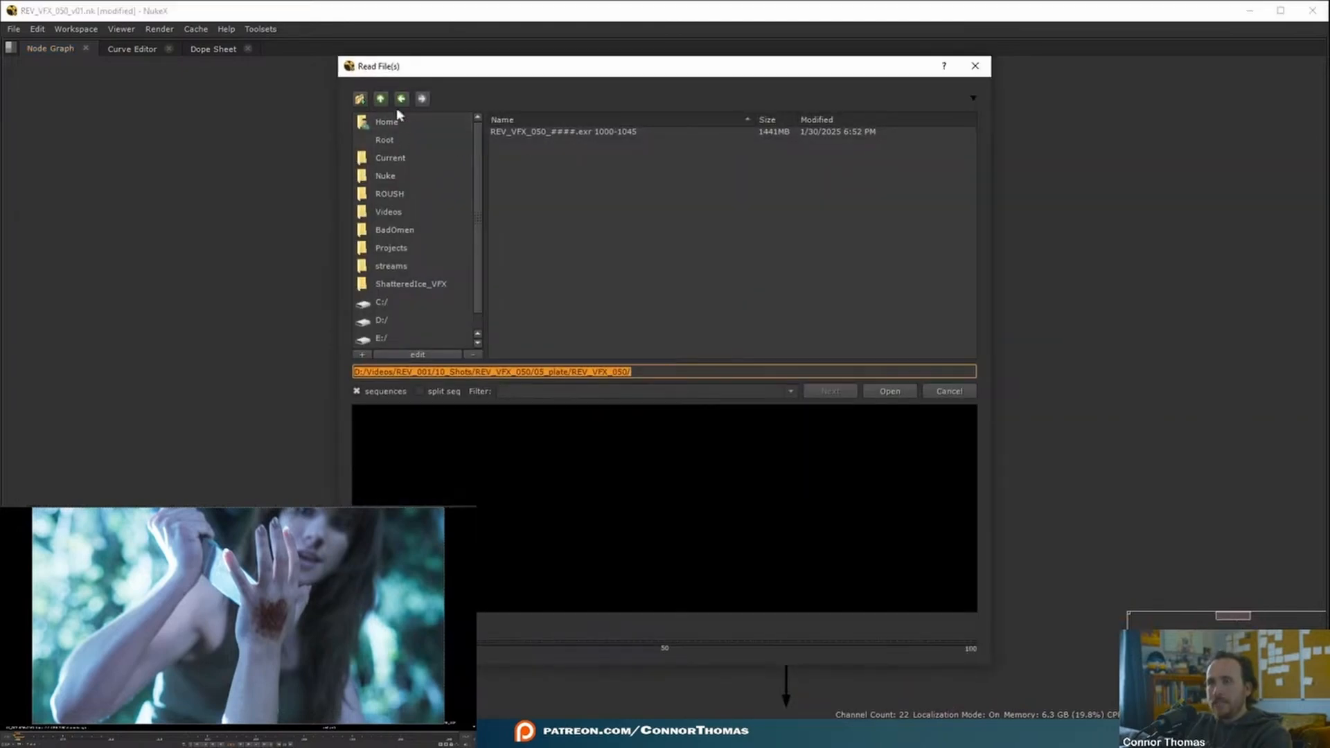
{"action": "left_click", "coordinate": [381, 98]}
{"action": "left_click", "coordinate": [380, 98]}
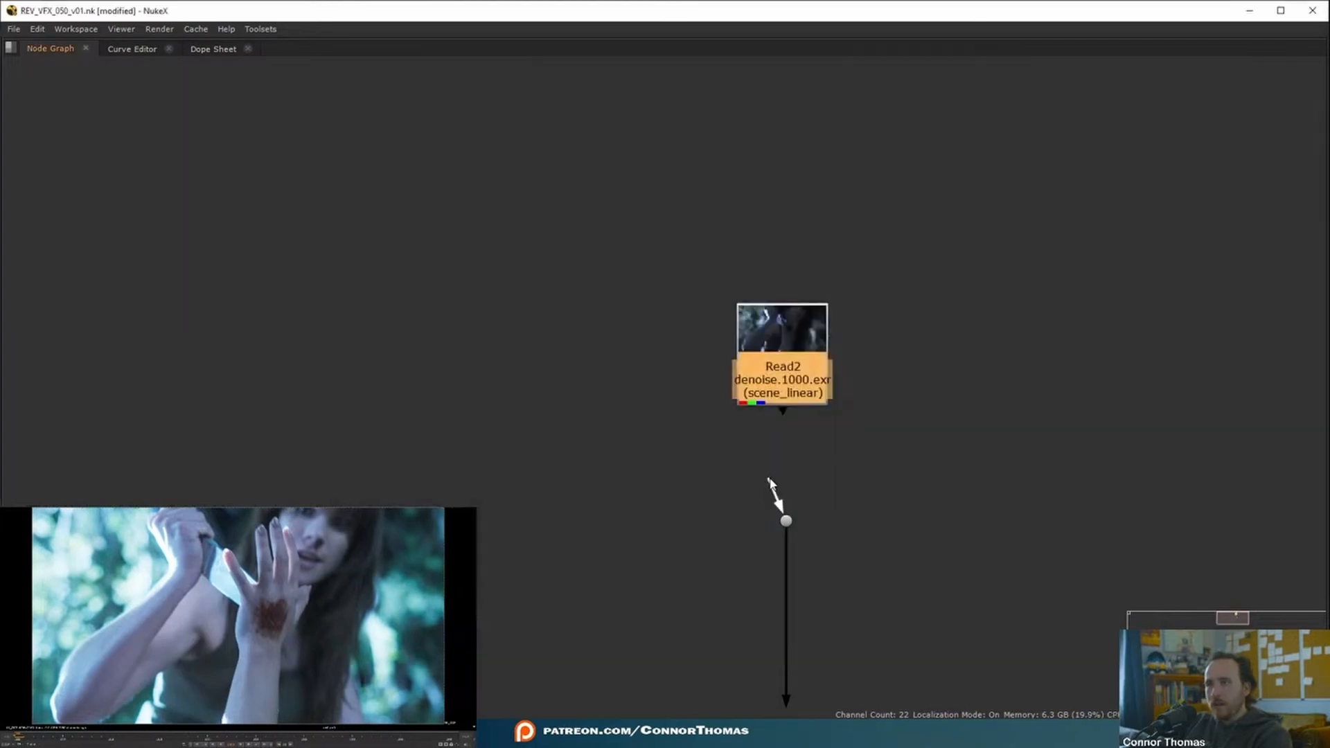
{"action": "left_click_drag", "start_coordinate": [769, 479], "coordinate": [783, 347]}
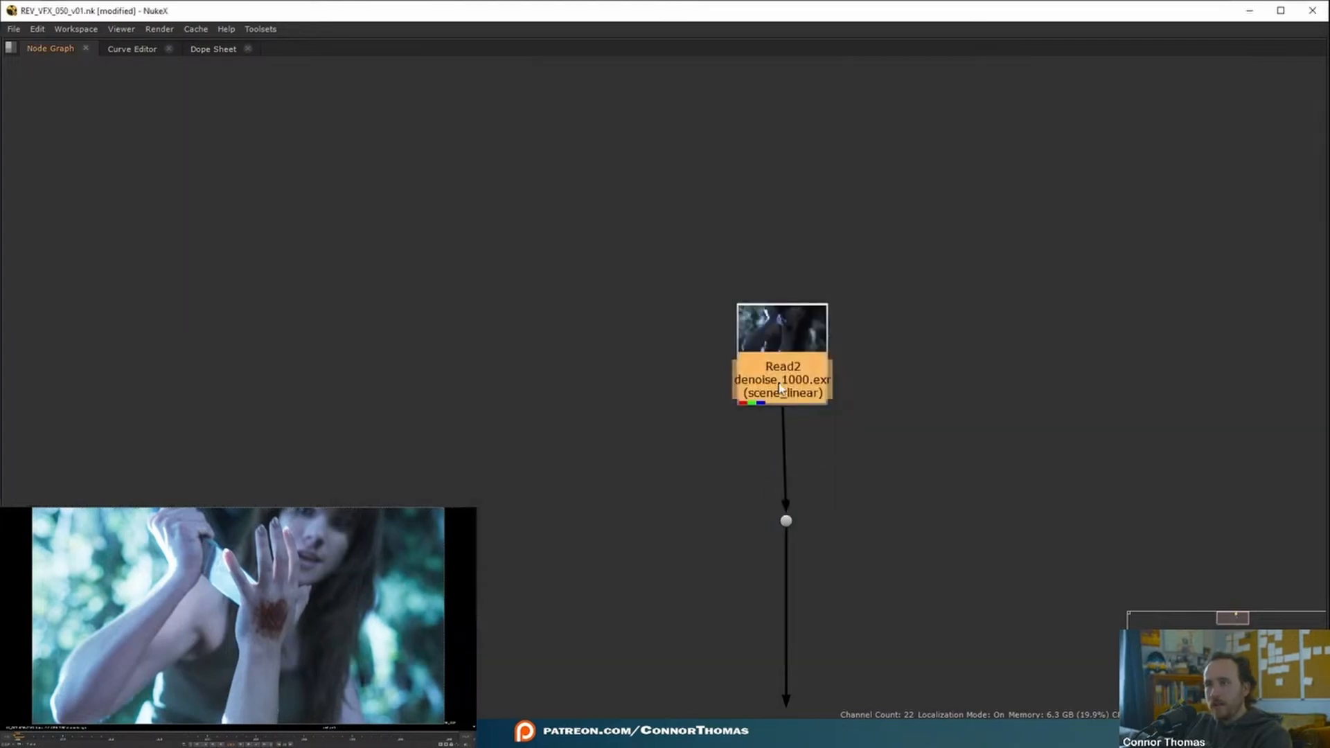
{"action": "scroll", "coordinate": [837, 576], "scroll_direction": "down", "scroll_amount": 3}
{"action": "middle_click_drag", "start_coordinate": [835, 568], "coordinate": [777, 283]}
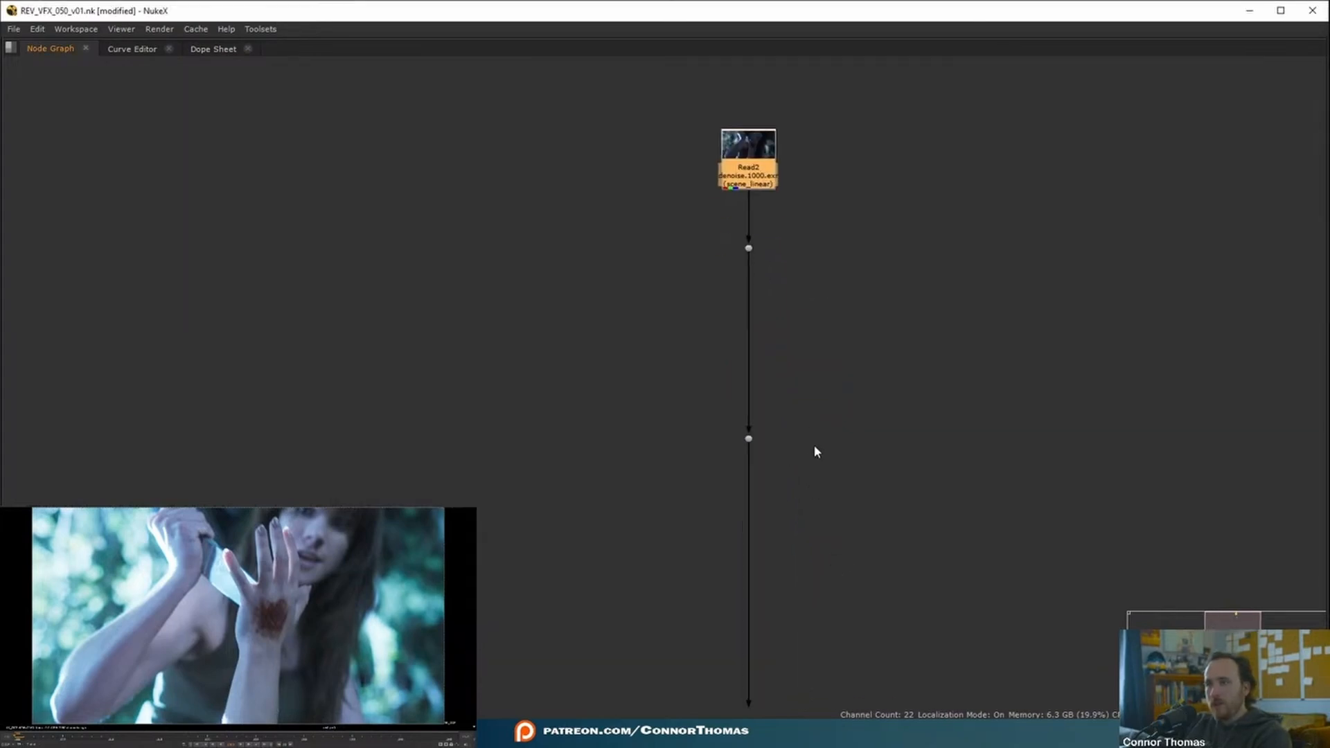
{"action": "left_click", "coordinate": [808, 333]}
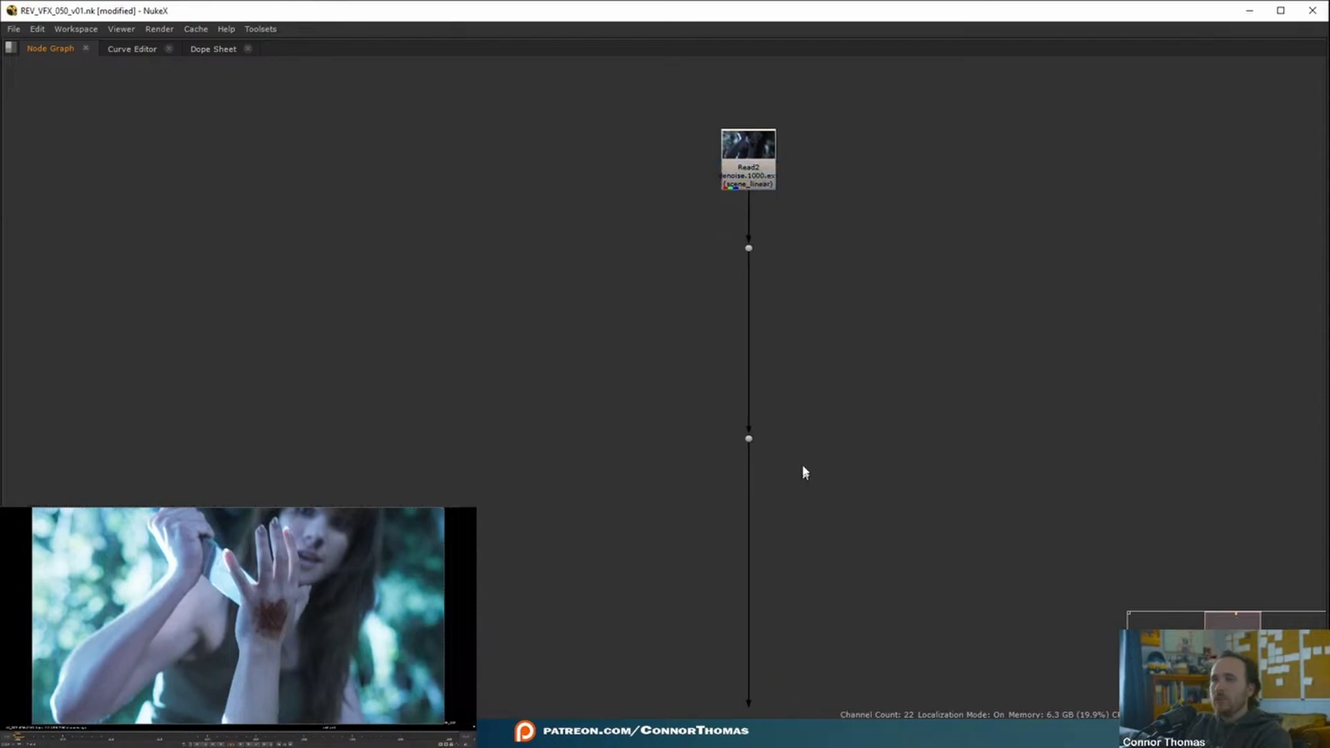
Return the full-width node graph to the regular layout with the Read2 properties alongside, keeping the denoised read in view.
{"action": "scroll", "coordinate": [724, 470], "scroll_direction": "down", "scroll_amount": 3}
{"action": "middle_click_drag", "start_coordinate": [730, 403], "coordinate": [710, 340]}
{"action": "key", "text": "space"}
{"action": "middle_click_drag", "start_coordinate": [737, 468], "coordinate": [540, 467]}
{"action": "middle_click_drag", "start_coordinate": [541, 285], "coordinate": [623, 457]}
{"action": "scroll", "coordinate": [623, 457], "scroll_direction": "up", "scroll_amount": 3}
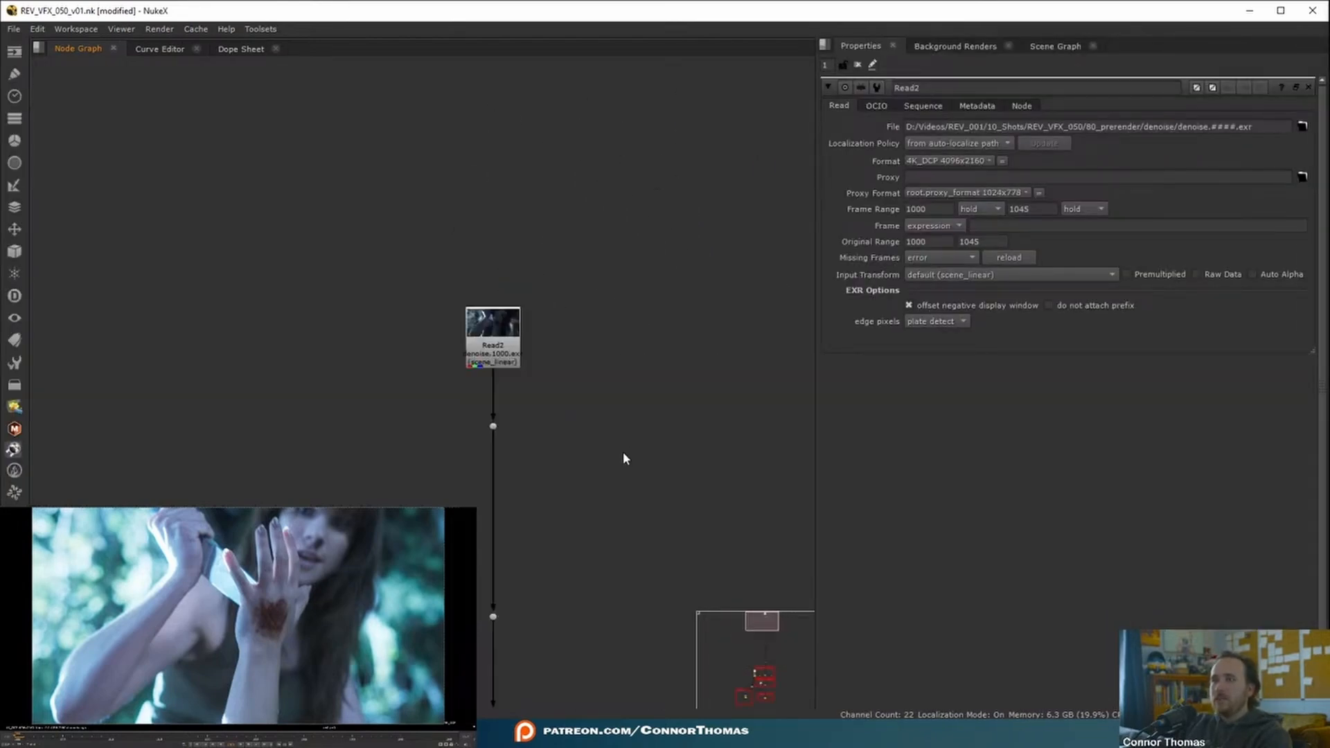
Examine the dots below the denoised read and the hidden connection running from the main pipe, and close the Read2 properties.
{"action": "mouse_move", "coordinate": [597, 574]}
{"action": "middle_mouse_down"}
{"action": "mouse_move", "coordinate": [588, 548]}
{"action": "mouse_move", "coordinate": [603, 593]}
{"action": "middle_mouse_up"}
{"action": "middle_click_drag", "start_coordinate": [623, 520], "coordinate": [553, 343]}
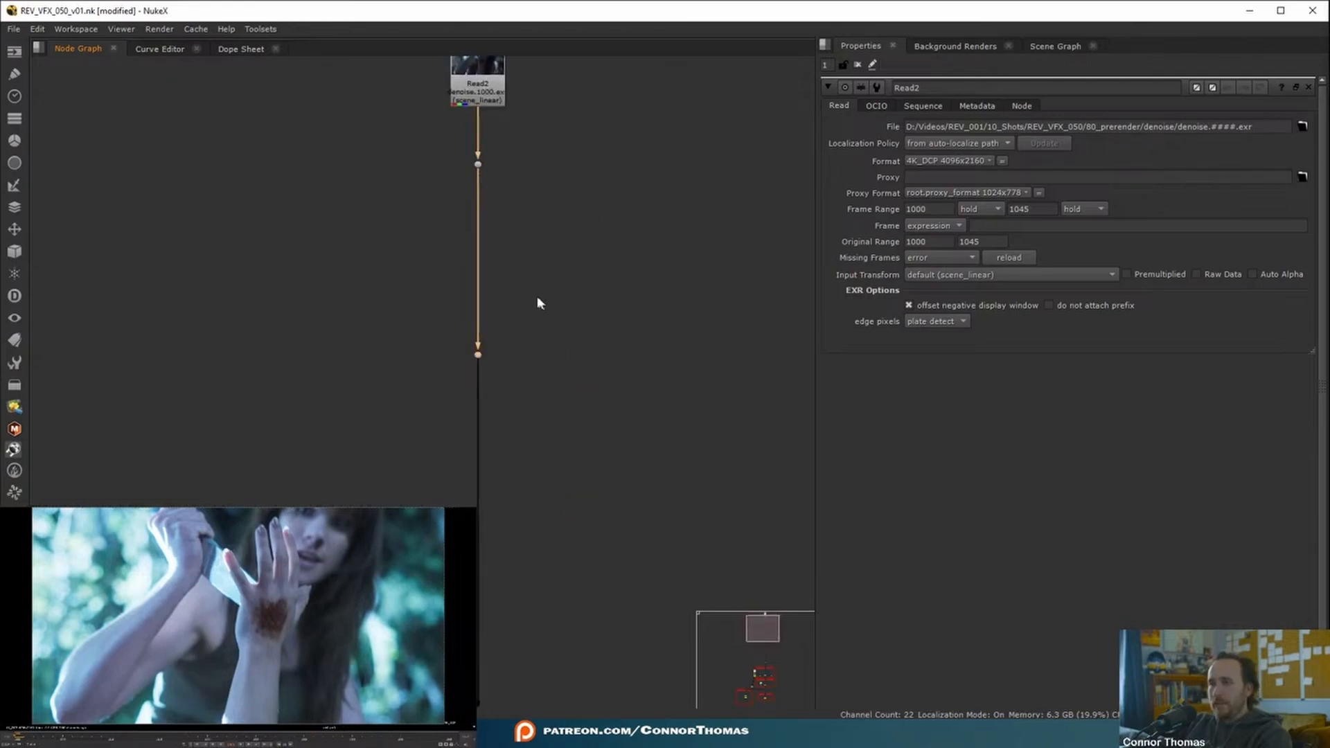
{"action": "scroll", "coordinate": [557, 495], "scroll_direction": "down", "scroll_amount": 5}
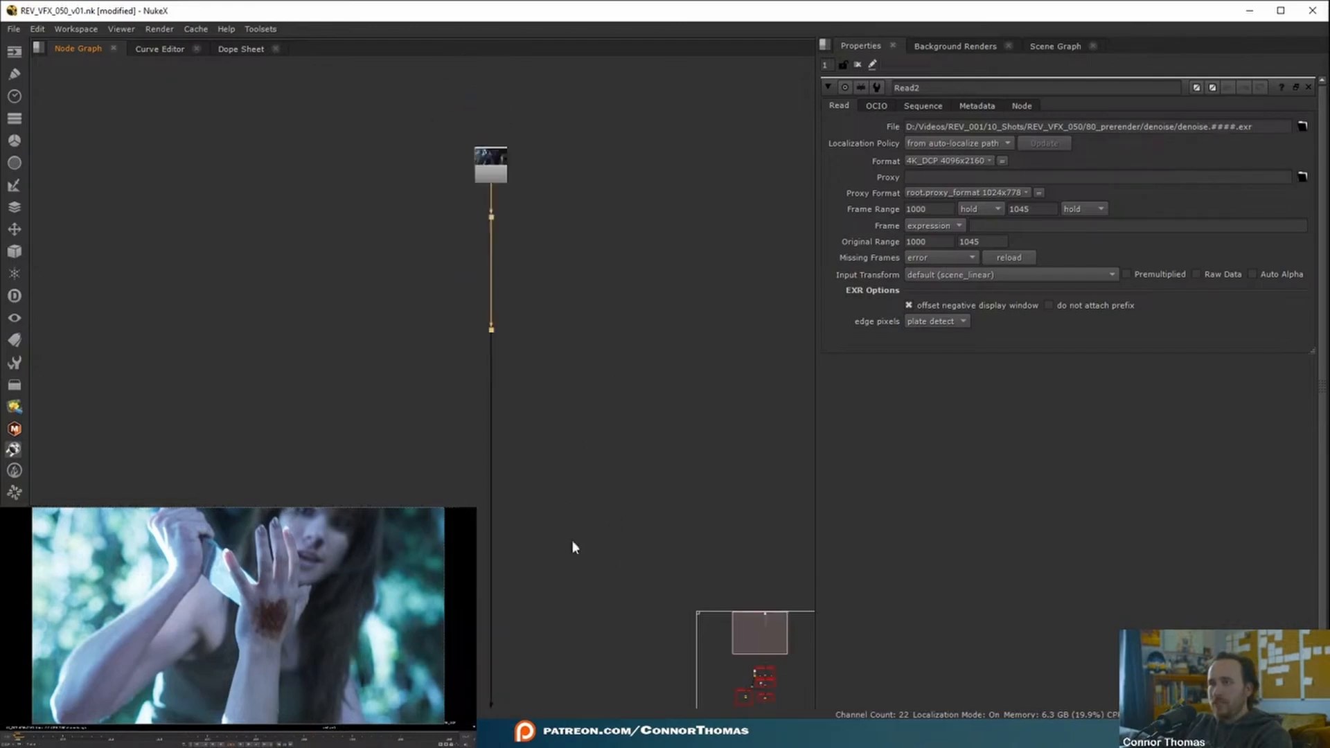
{"action": "left_click", "coordinate": [602, 700]}
{"action": "middle_click_drag", "start_coordinate": [607, 703], "coordinate": [609, 666]}
{"action": "middle_click_drag", "start_coordinate": [620, 208], "coordinate": [663, 509]}
{"action": "middle_click_drag", "start_coordinate": [684, 210], "coordinate": [691, 308]}
{"action": "scroll", "coordinate": [603, 291], "scroll_direction": "up", "scroll_amount": 3}
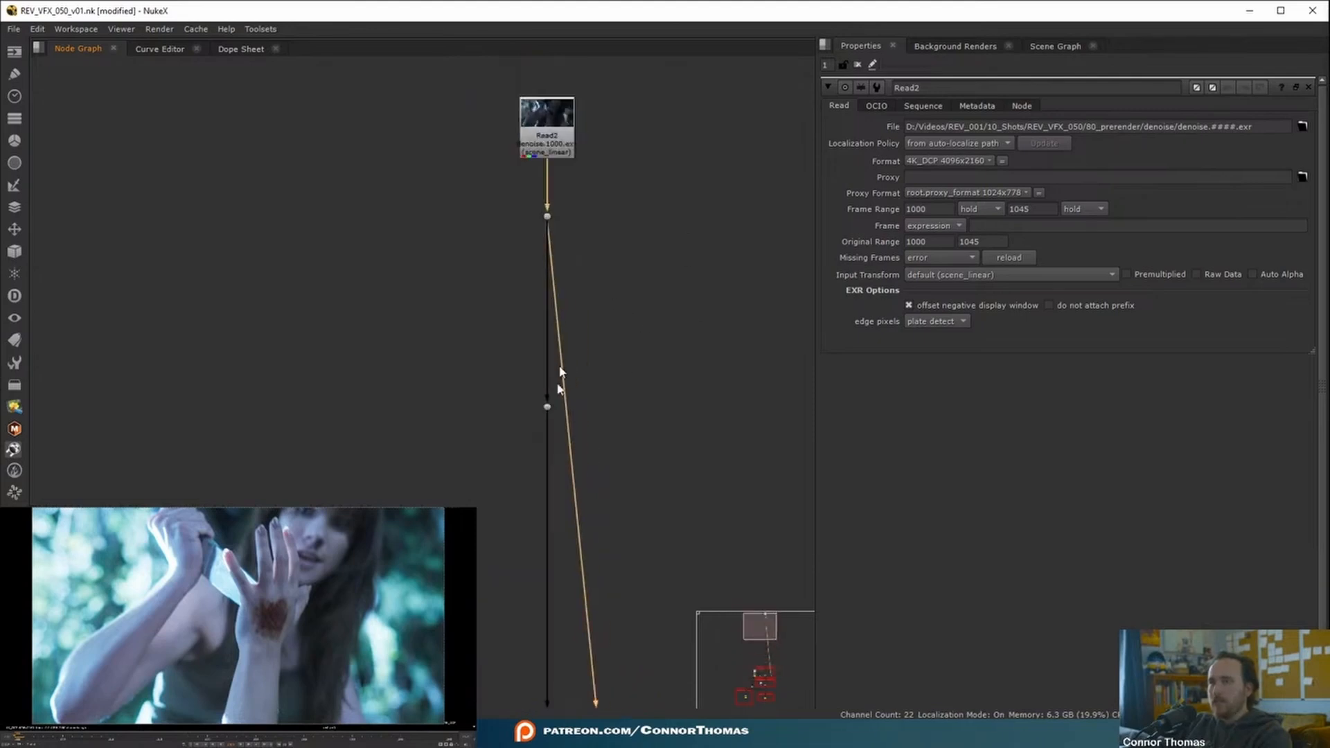
{"action": "left_click", "coordinate": [547, 408]}
{"action": "key", "text": "g"}
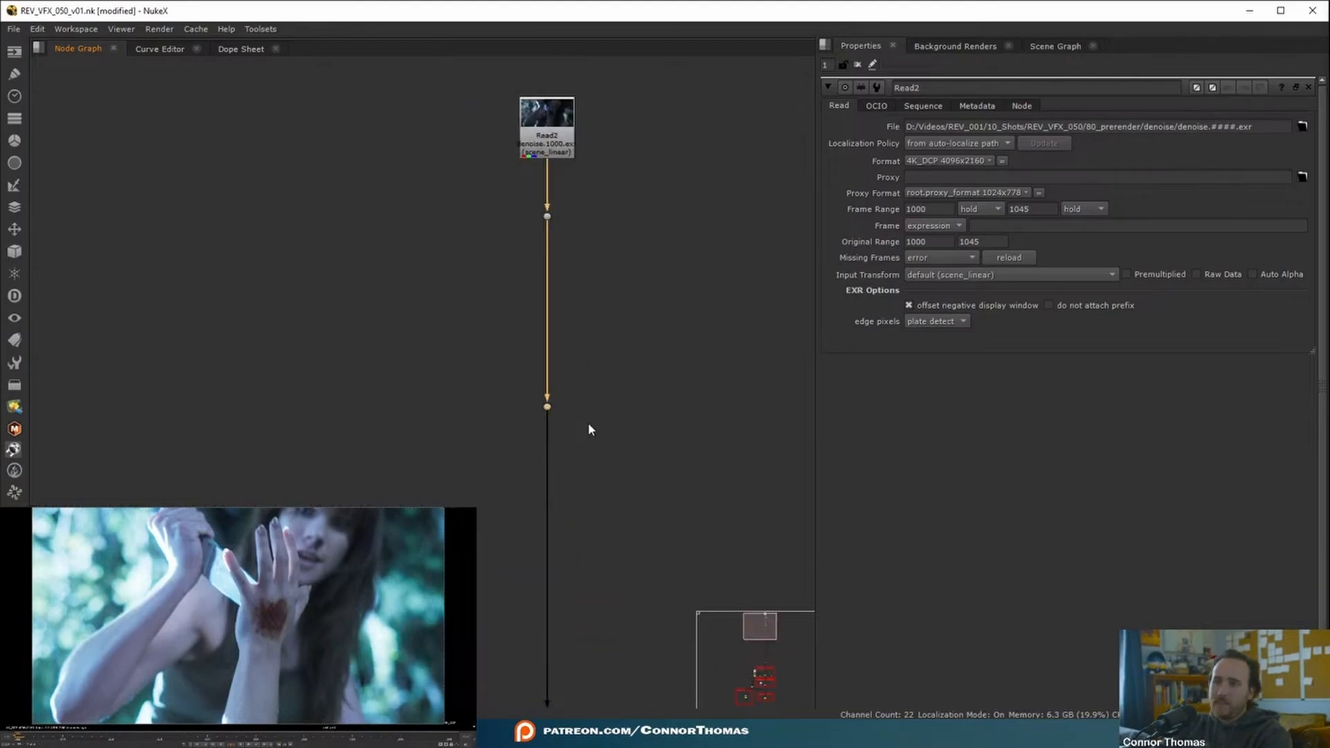
{"action": "key", "text": "Delete"}
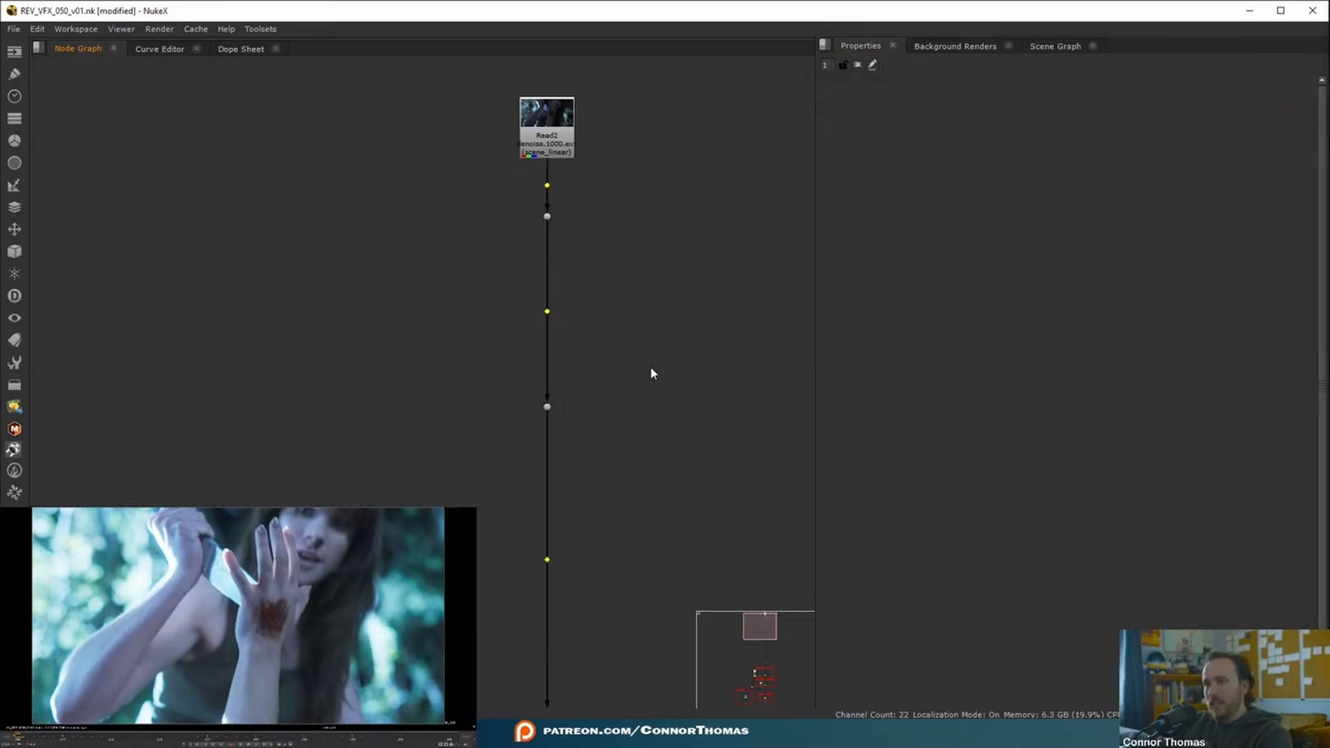
Inspect the Regrain section, checking what feeds the dots on DasGrain's PLATE and DEGRAINED_PLATE inputs.
{"action": "middle_click_drag", "start_coordinate": [633, 543], "coordinate": [650, 478]}
{"action": "scroll", "coordinate": [628, 350], "scroll_direction": "down", "scroll_amount": 2}
{"action": "middle_click_drag", "start_coordinate": [582, 638], "coordinate": [609, 291]}
{"action": "middle_click_drag", "start_coordinate": [557, 554], "coordinate": [520, 229]}
{"action": "scroll", "coordinate": [566, 379], "scroll_direction": "up", "scroll_amount": 4}
{"action": "middle_click_drag", "start_coordinate": [611, 384], "coordinate": [541, 309]}
{"action": "left_click", "coordinate": [498, 463]}
{"action": "middle_click_drag", "start_coordinate": [358, 432], "coordinate": [474, 455]}
{"action": "left_click_drag", "start_coordinate": [282, 511], "coordinate": [395, 420]}
{"action": "middle_click_drag", "start_coordinate": [445, 419], "coordinate": [405, 424]}
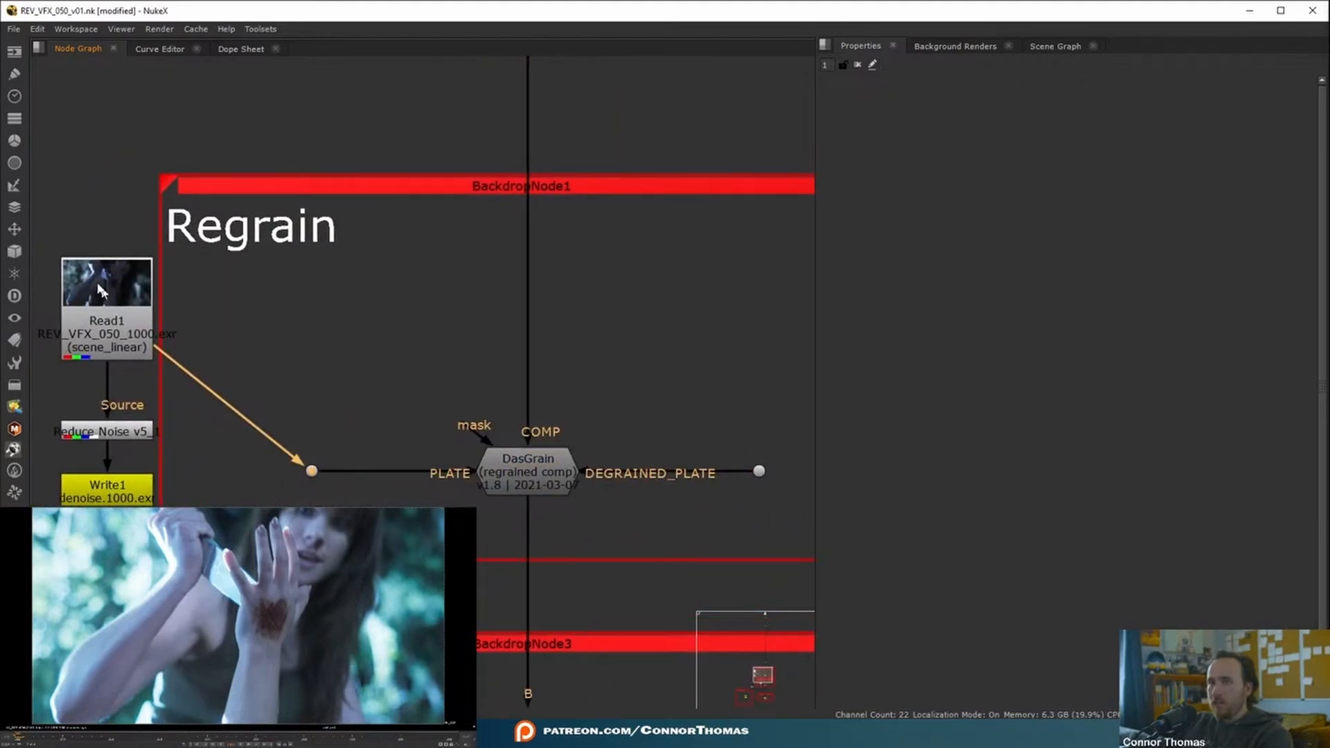
{"action": "left_click_drag", "start_coordinate": [743, 426], "coordinate": [792, 521]}
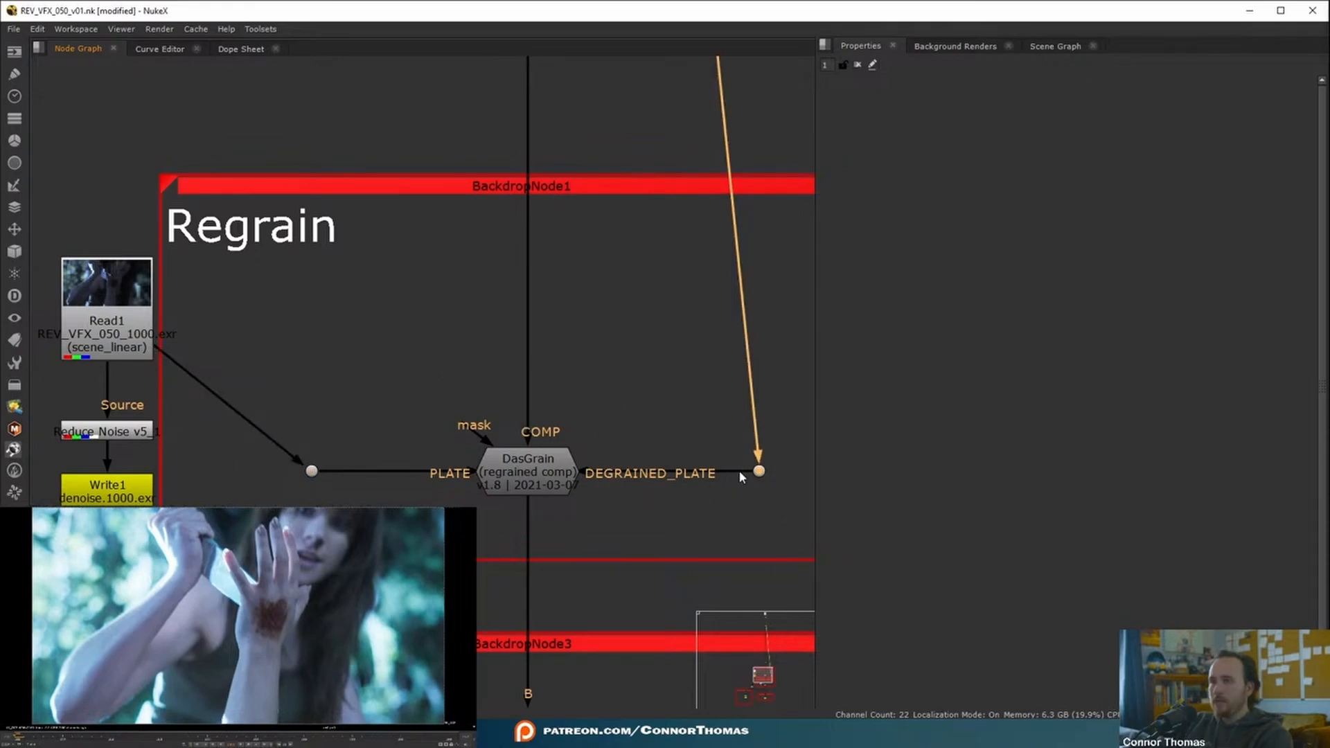
{"action": "left_click", "coordinate": [555, 474]}
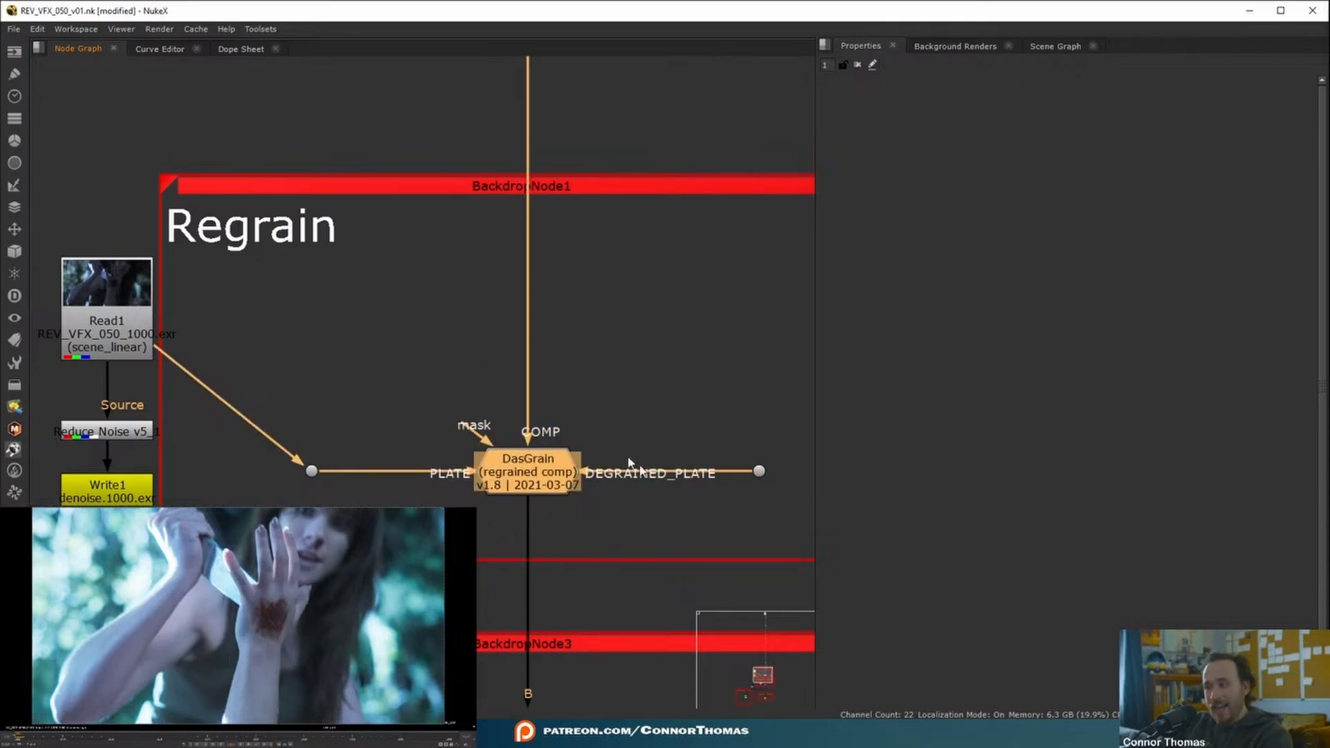
{"action": "middle_click_drag", "start_coordinate": [533, 375], "coordinate": [472, 306]}
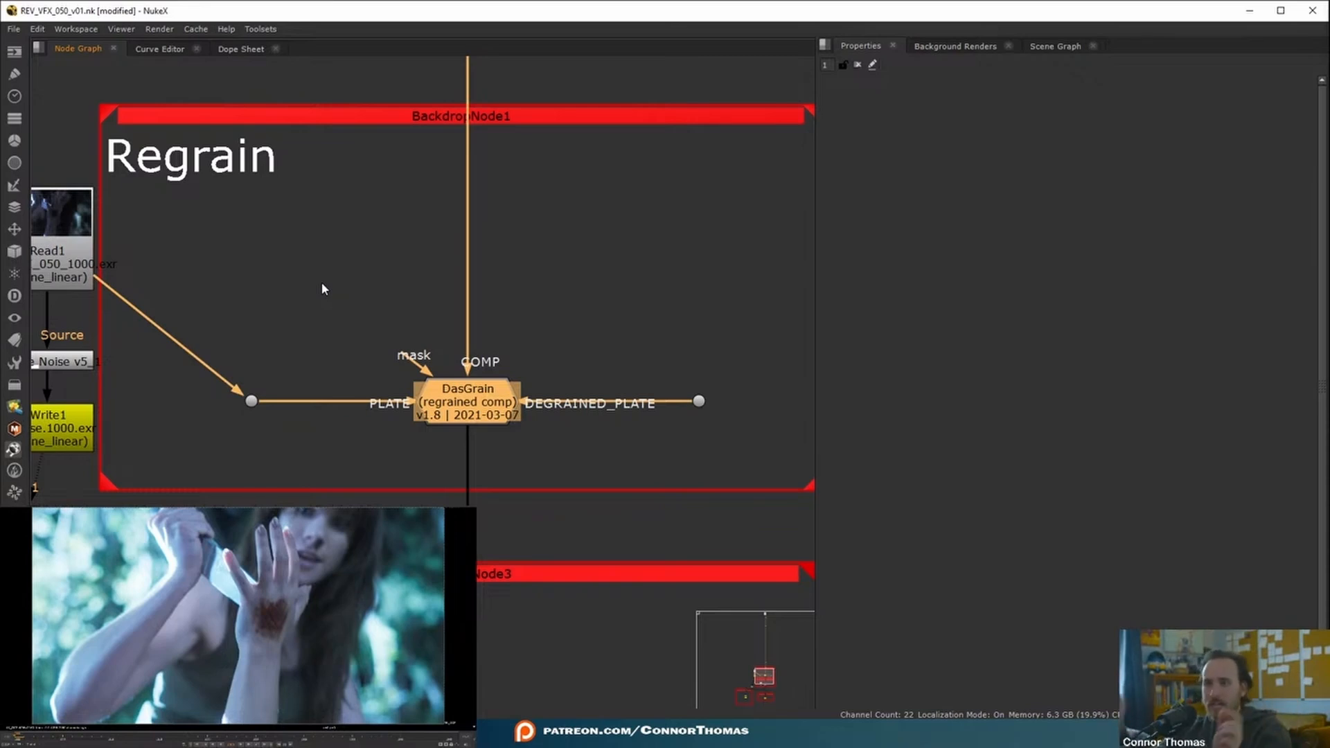
Look over the Solid Alpha section with its Constant, Shuffle and Crop nodes.
{"action": "left_click", "coordinate": [542, 568]}
{"action": "middle_click_drag", "start_coordinate": [524, 546], "coordinate": [482, 298]}
{"action": "middle_click_drag", "start_coordinate": [579, 384], "coordinate": [599, 357]}
{"action": "left_click", "coordinate": [545, 633]}
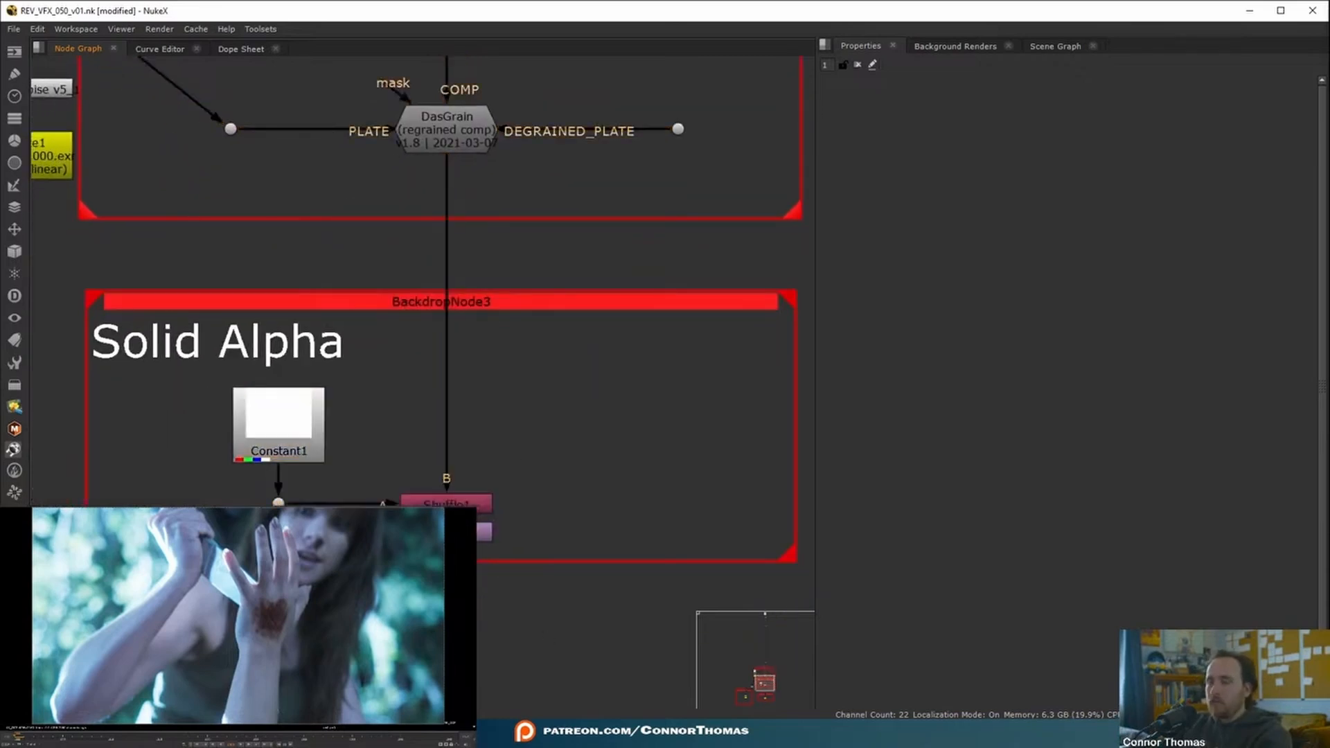
{"action": "middle_click_drag", "start_coordinate": [313, 492], "coordinate": [379, 429]}
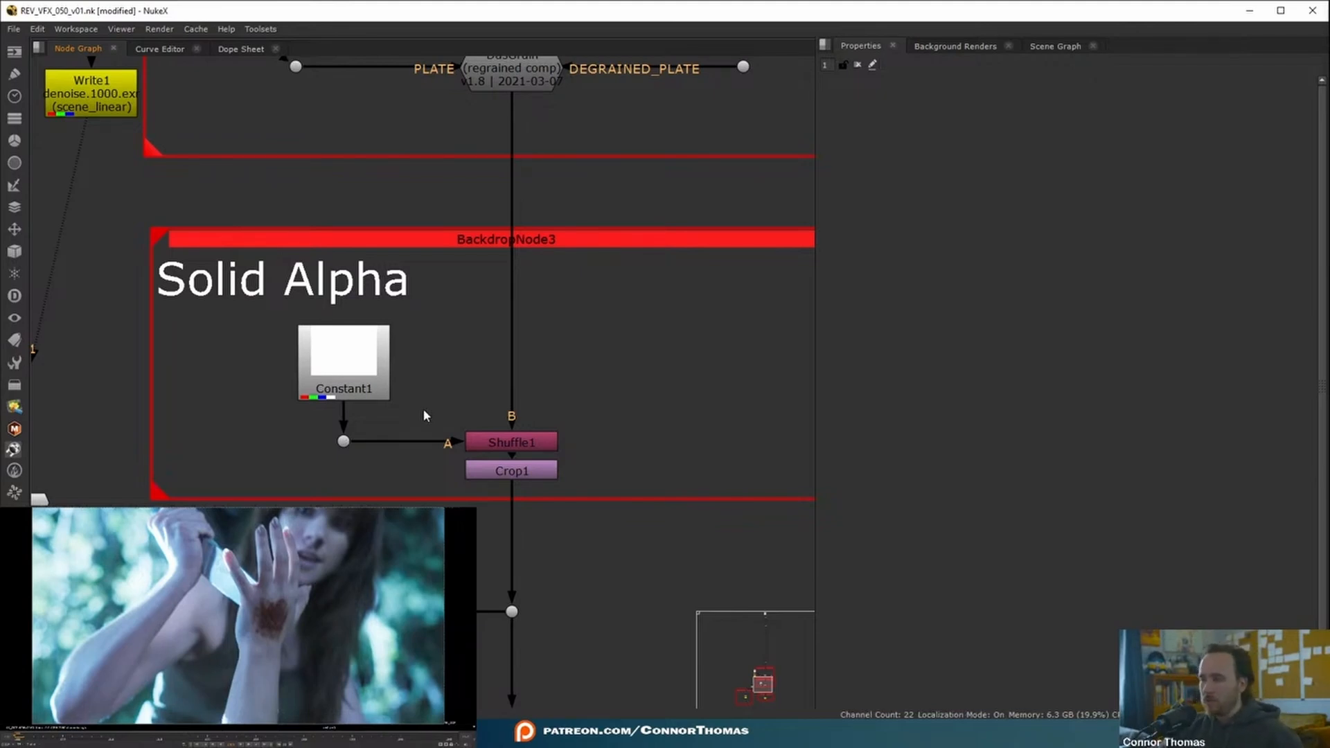
Change the label of the MXF EXPORT backdrop to EXR EXPORT.
{"action": "scroll", "coordinate": [560, 334], "scroll_direction": "down", "scroll_amount": 3}
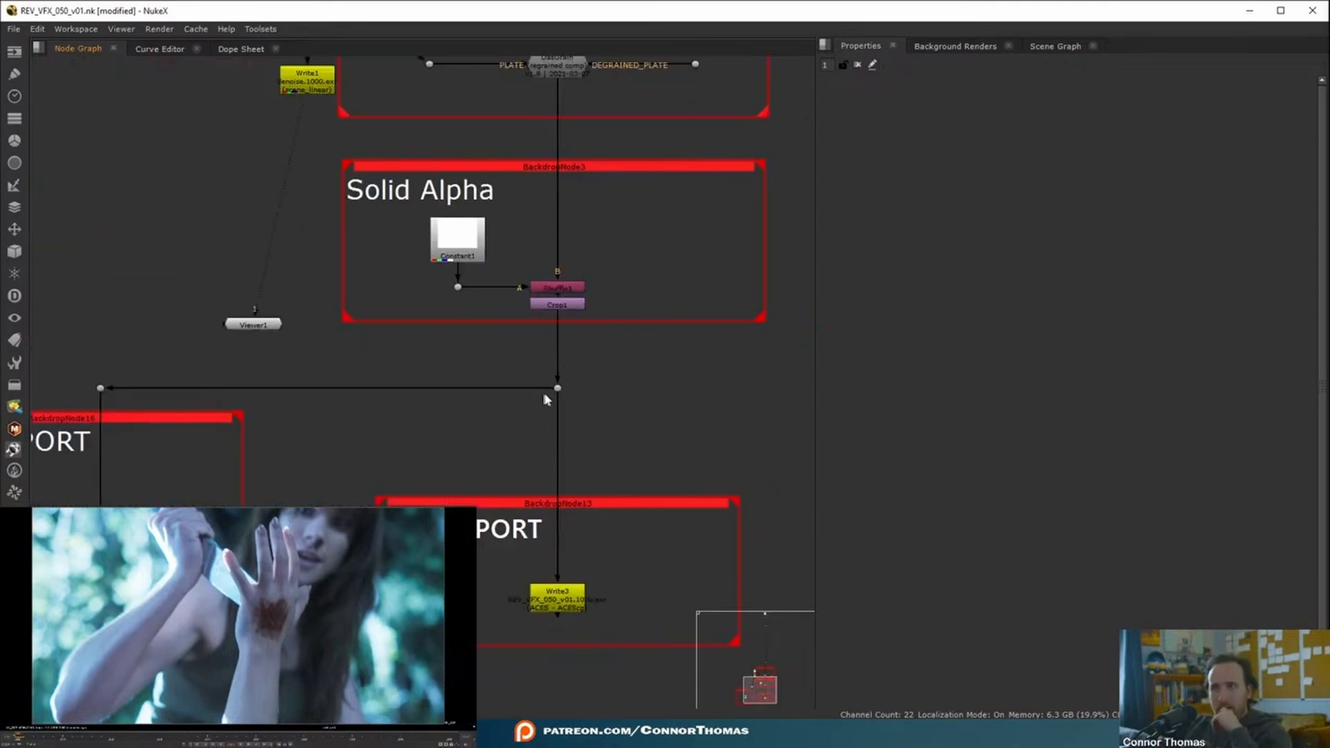
{"action": "middle_click_drag", "start_coordinate": [544, 396], "coordinate": [706, 283]}
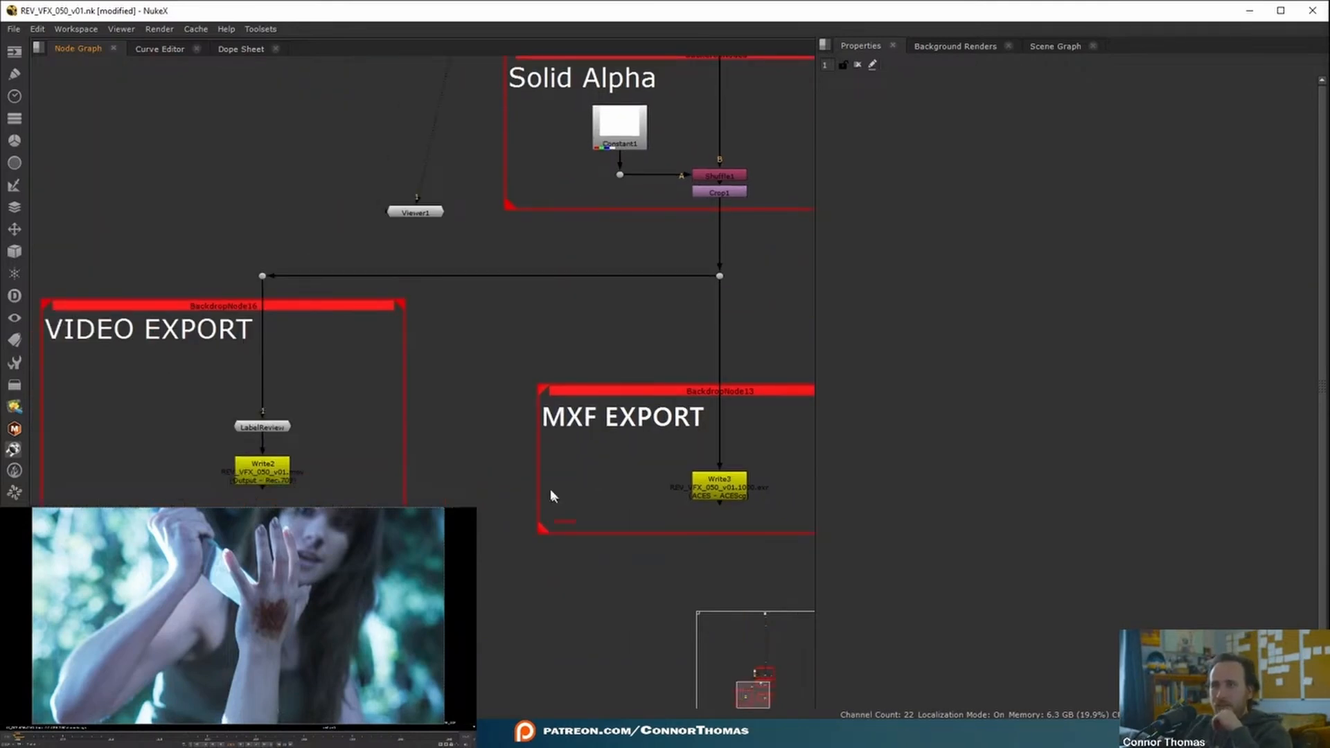
{"action": "middle_click_drag", "start_coordinate": [807, 542], "coordinate": [582, 495]}
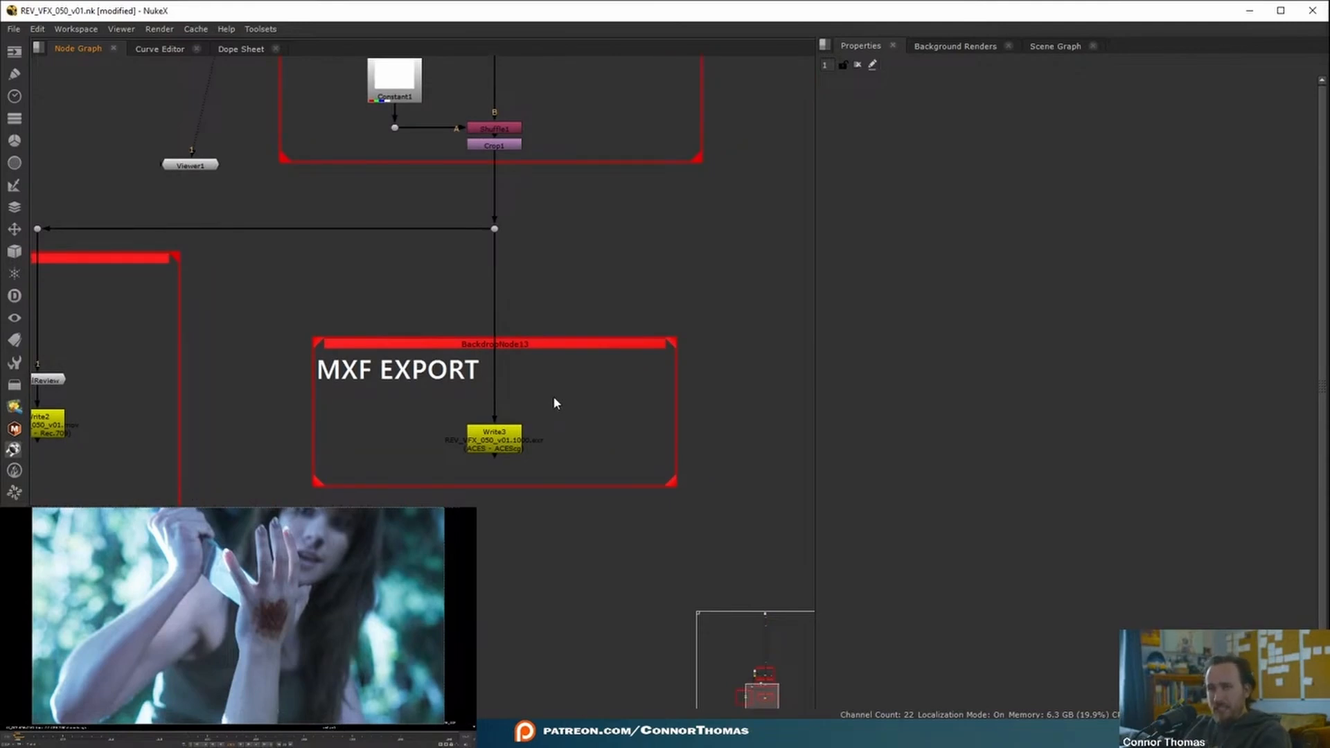
{"action": "double_click", "coordinate": [416, 344]}
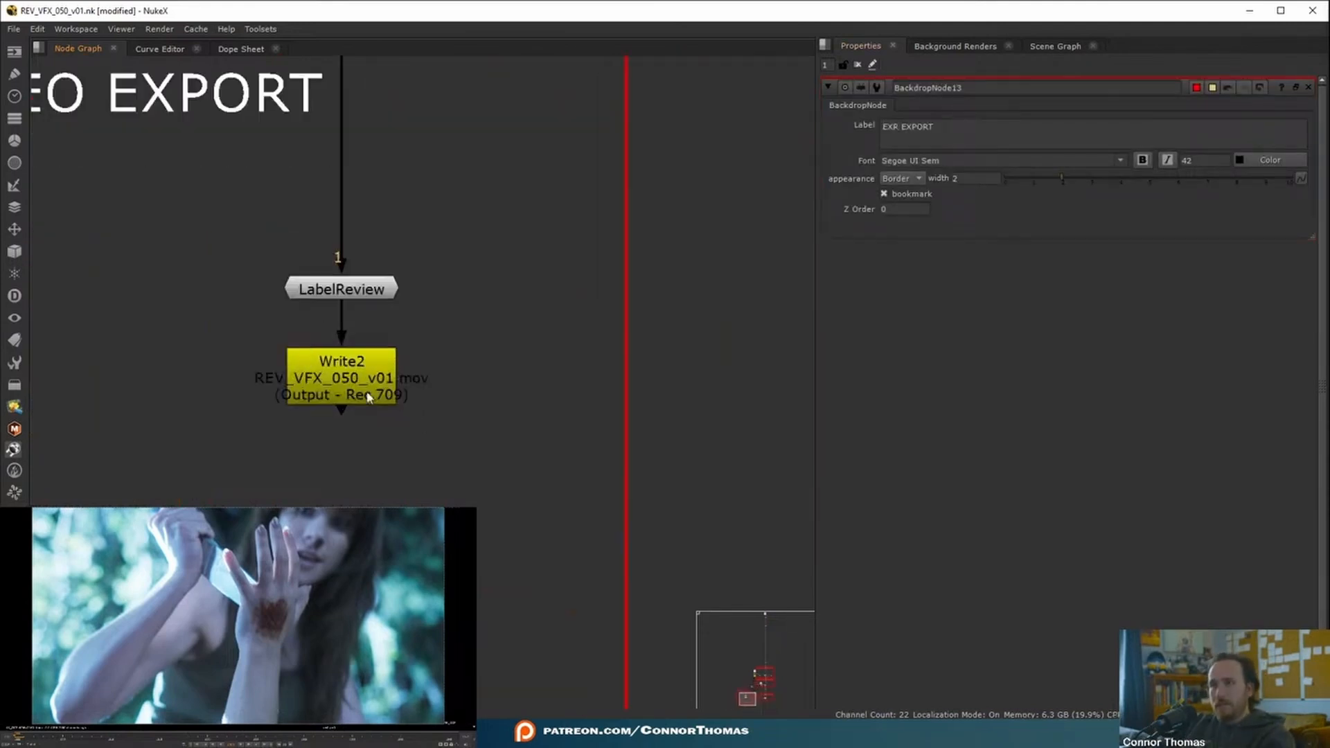
Show the Write2 output of the VIDEO EXPORT section in the viewer to check the review labels.
{"action": "left_click", "coordinate": [344, 377]}
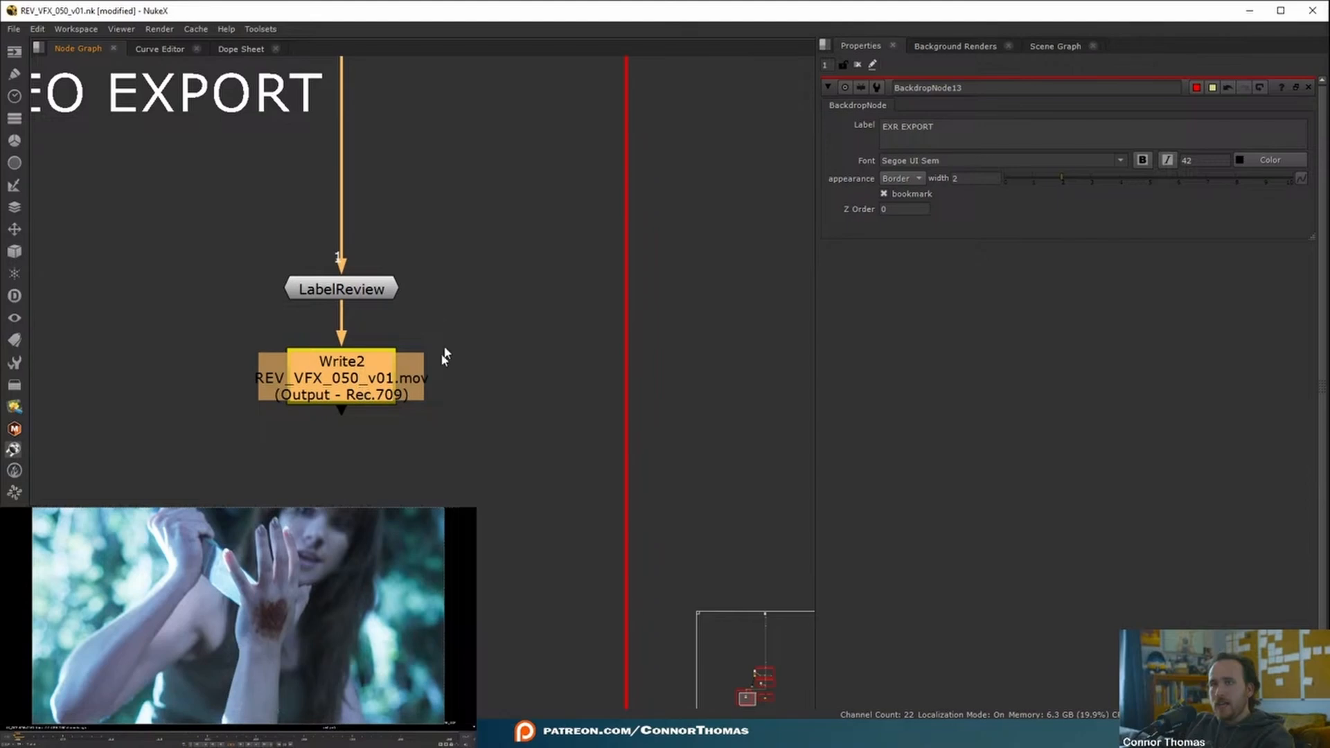
{"action": "scroll", "coordinate": [423, 291], "scroll_direction": "down", "scroll_amount": 2}
{"action": "key", "text": "1"}
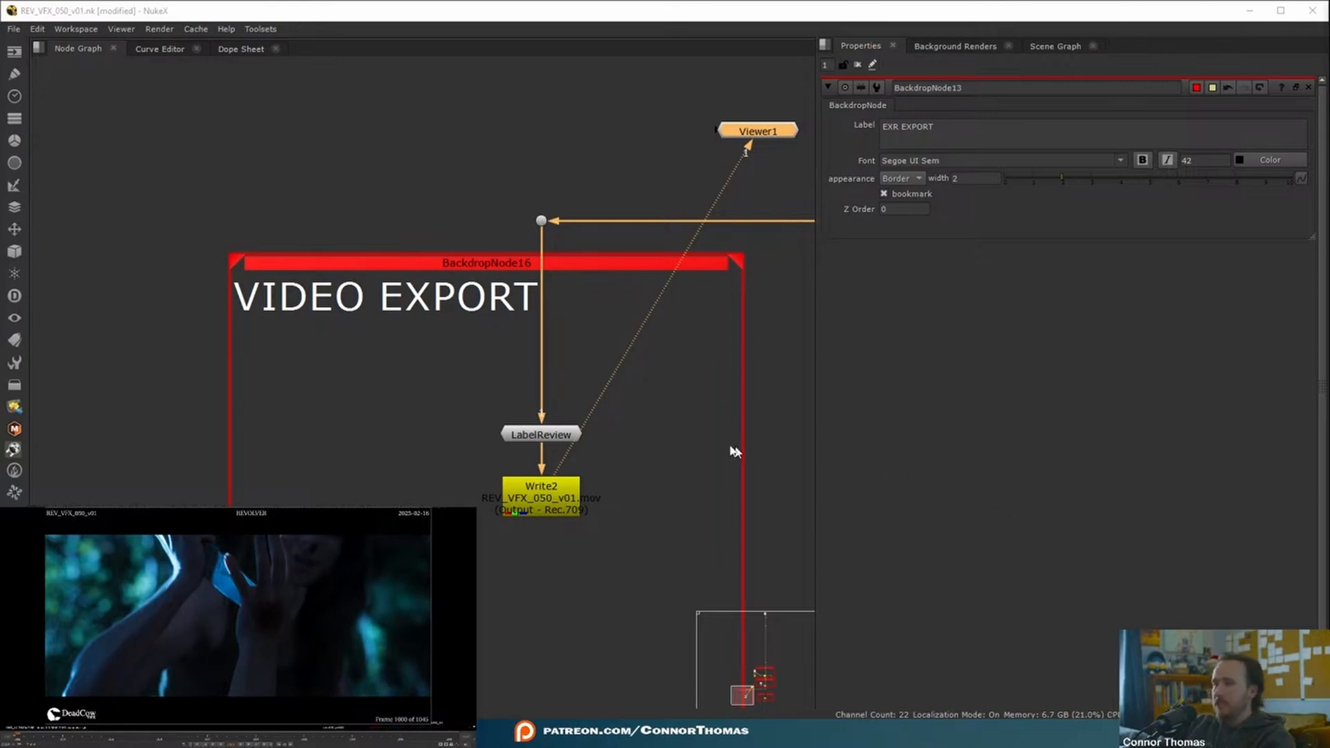
Check the script's project settings and close them again.
{"action": "left_click", "coordinate": [709, 485]}
{"action": "key", "text": "s"}
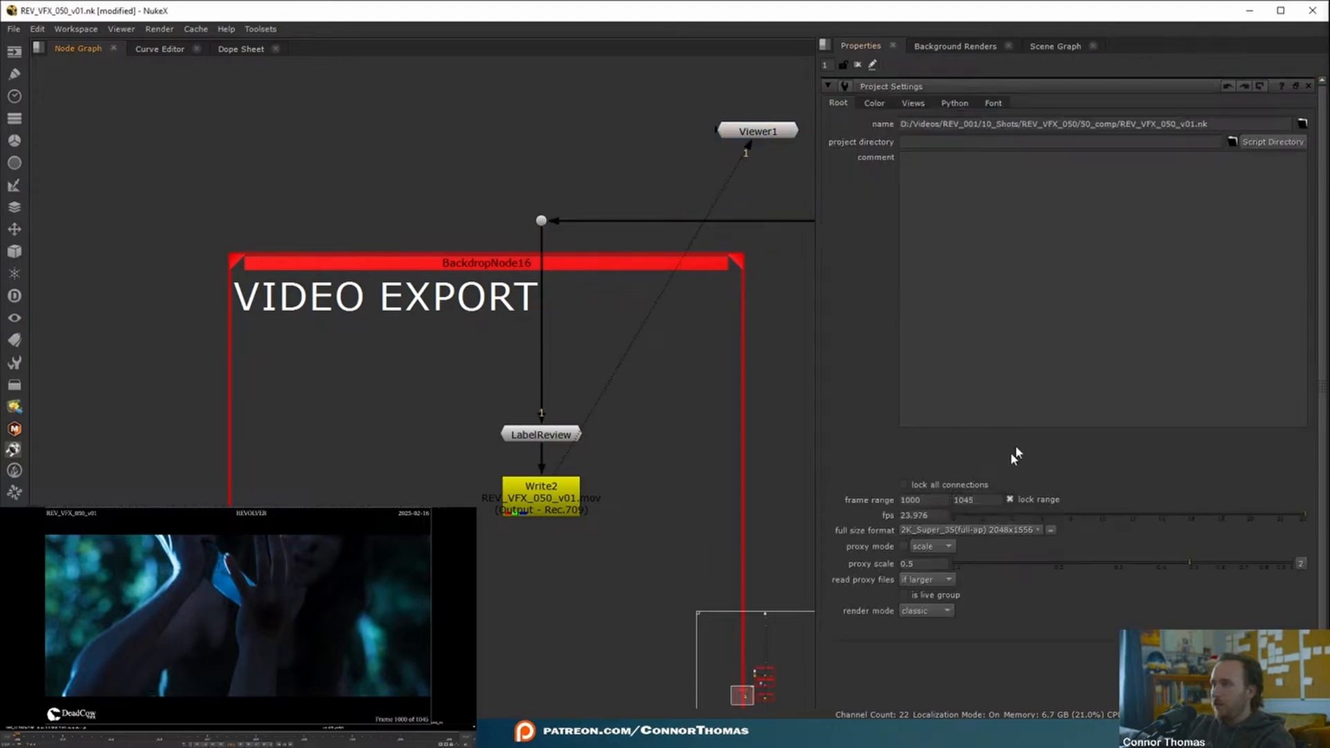
{"action": "left_click", "coordinate": [1308, 86]}
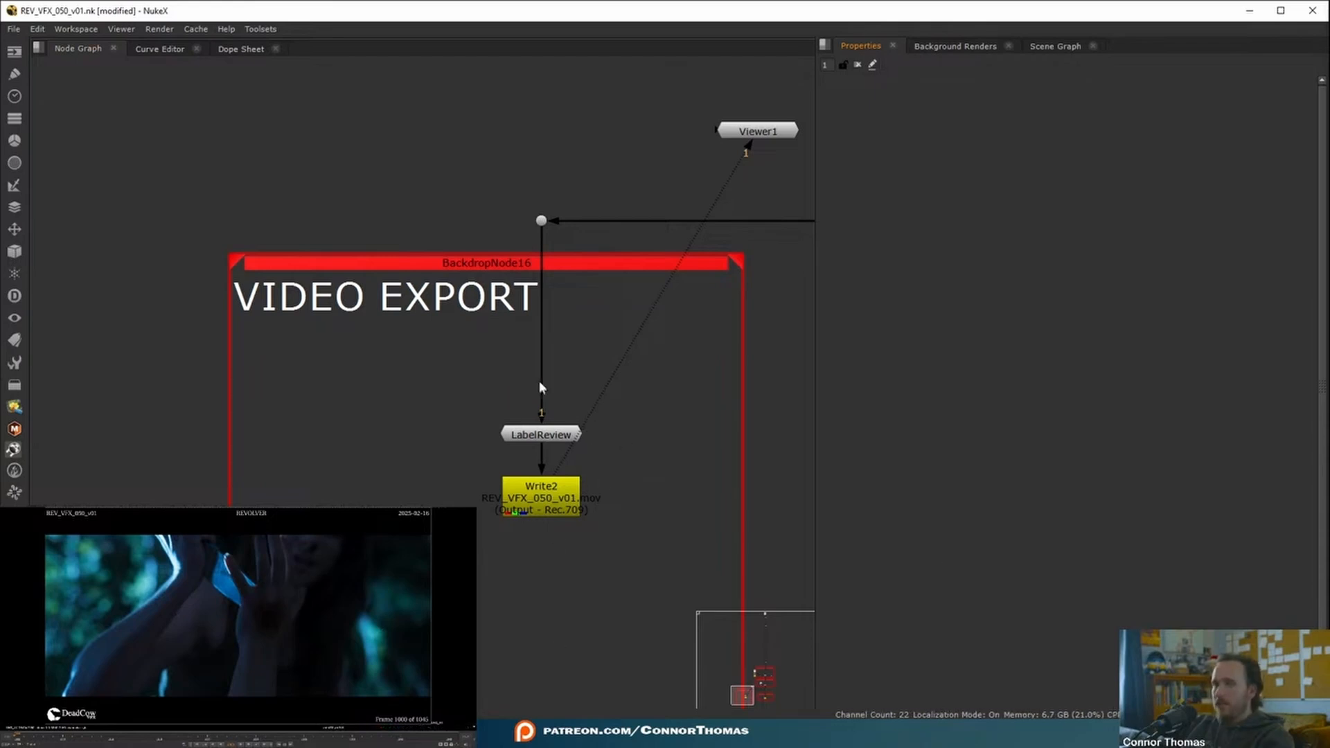
{"action": "middle_click_drag", "start_coordinate": [542, 386], "coordinate": [413, 416]}
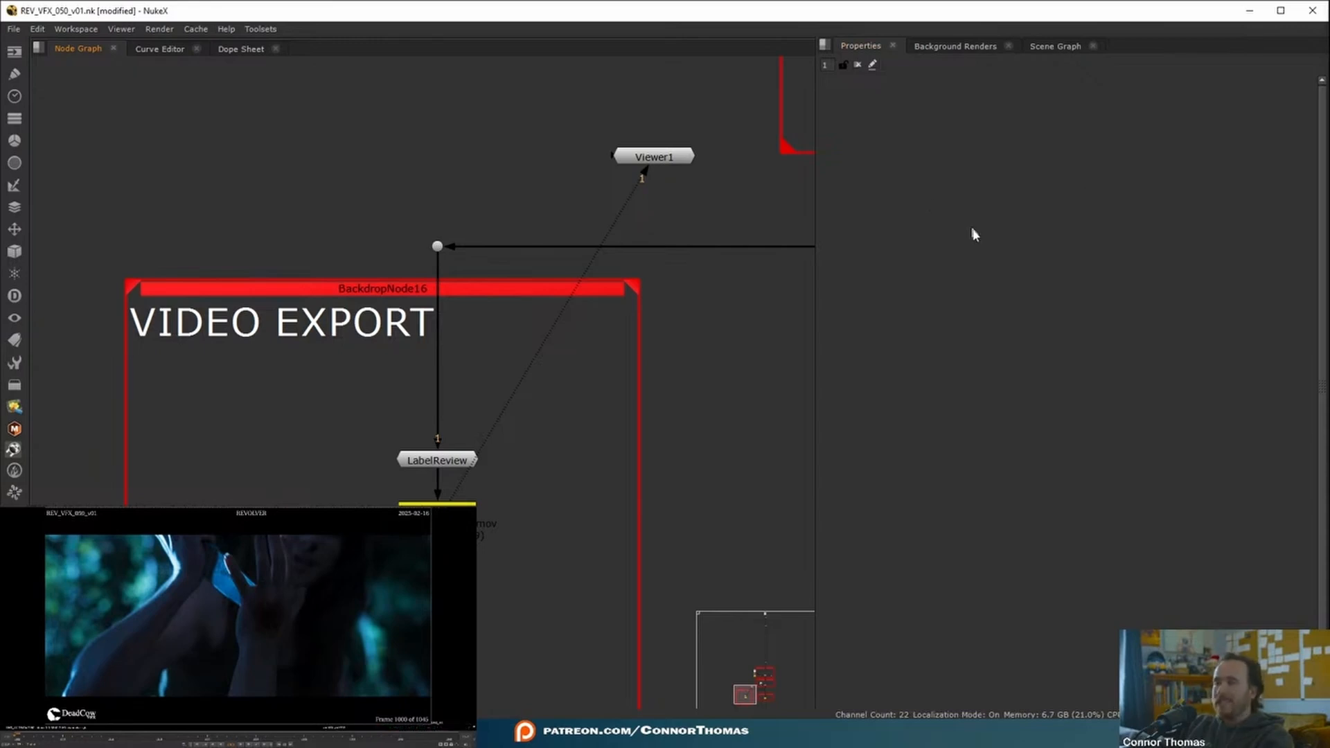
Show the Write3 output of the EXR EXPORT section in the viewer and fit the image.
{"action": "middle_click_drag", "start_coordinate": [519, 248], "coordinate": [34, 142]}
{"action": "scroll", "coordinate": [369, 266], "scroll_direction": "down", "scroll_amount": 1}
{"action": "left_click", "coordinate": [518, 392]}
{"action": "key", "text": "1"}
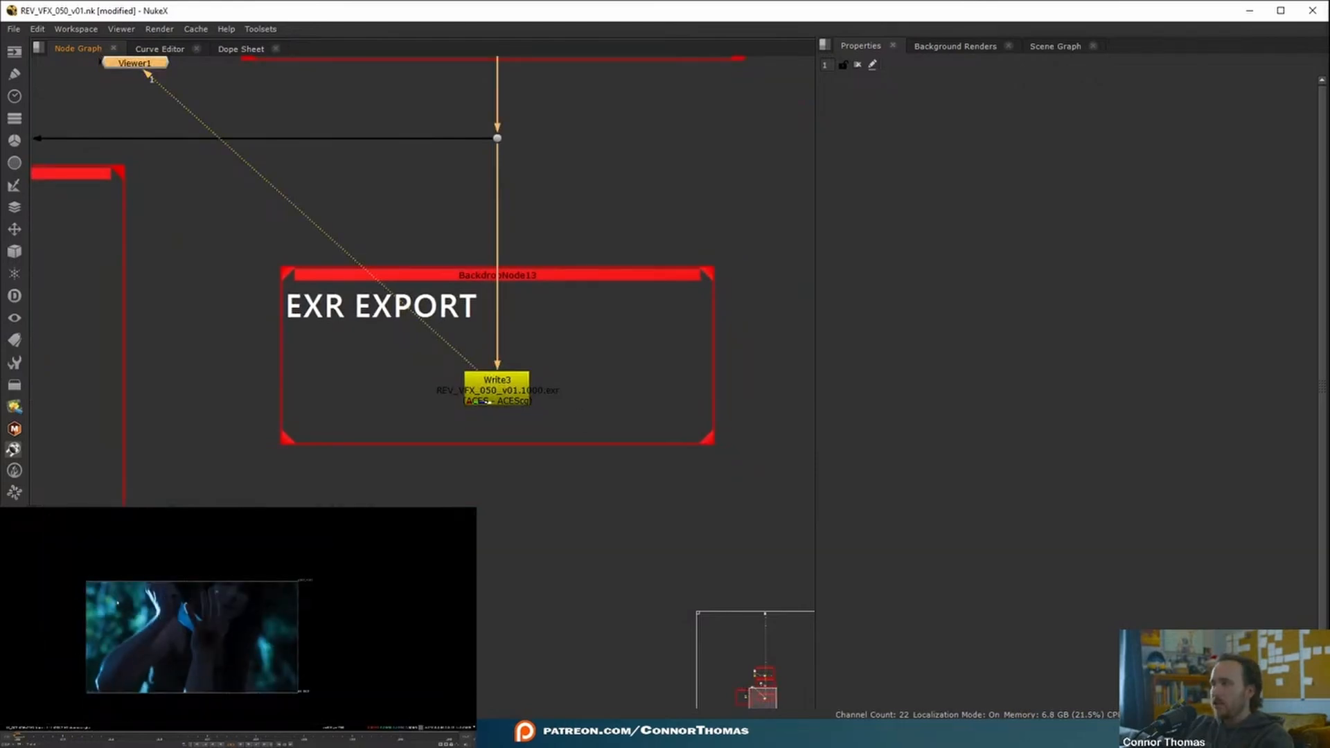
{"action": "key", "text": "f"}
Show the denoised plate from the dots at the start of the main pipe in the viewer and examine it closely.
{"action": "middle_click_drag", "start_coordinate": [196, 440], "coordinate": [549, 476]}
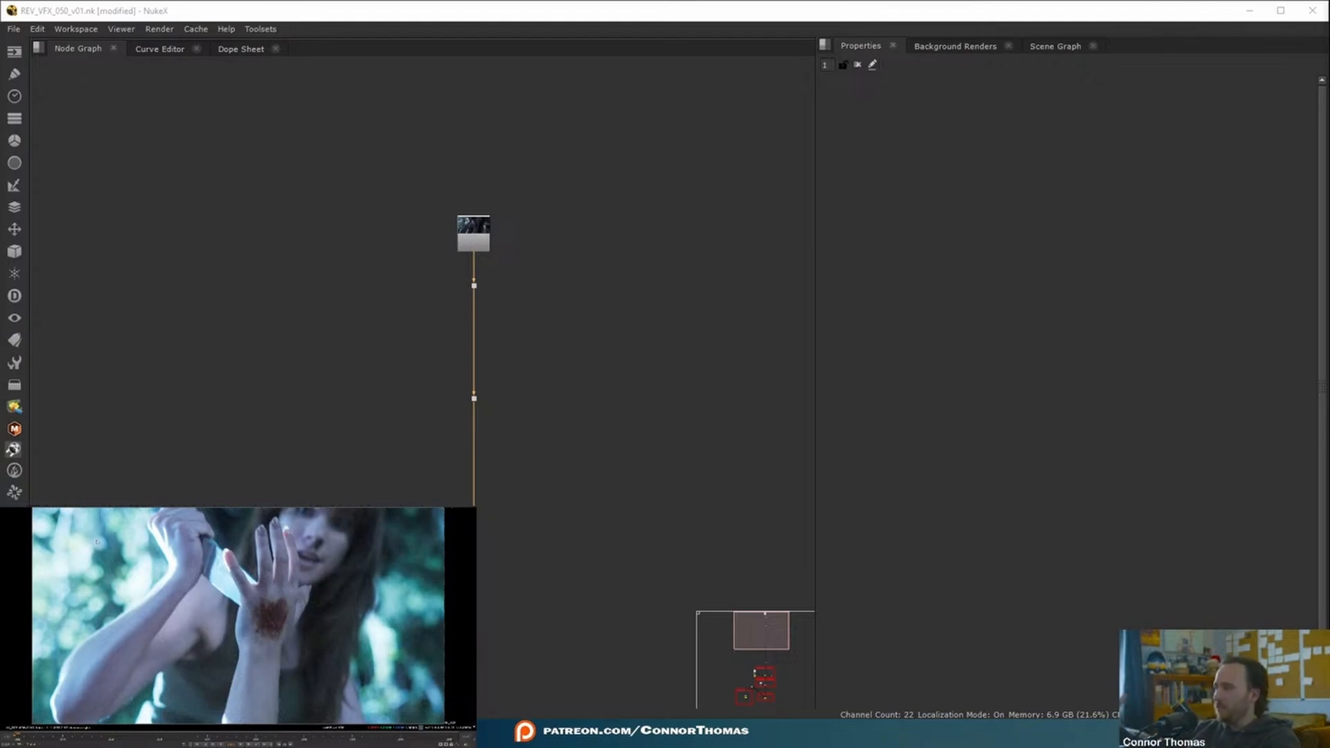
{"action": "left_click_drag", "start_coordinate": [457, 381], "coordinate": [593, 455]}
{"action": "key", "text": "1"}
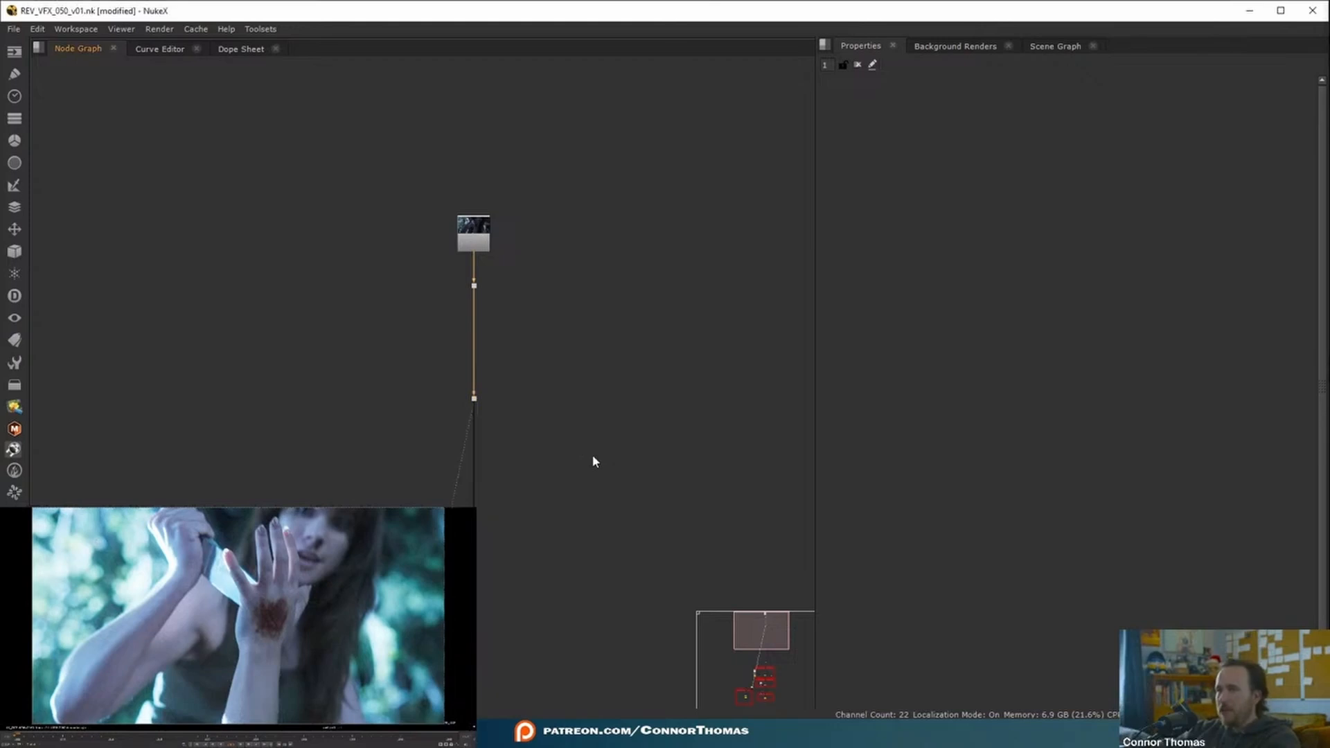
{"action": "scroll", "coordinate": [270, 618], "scroll_direction": "up", "scroll_amount": 6}
{"action": "scroll", "coordinate": [244, 600], "scroll_direction": "down", "scroll_amount": 2}
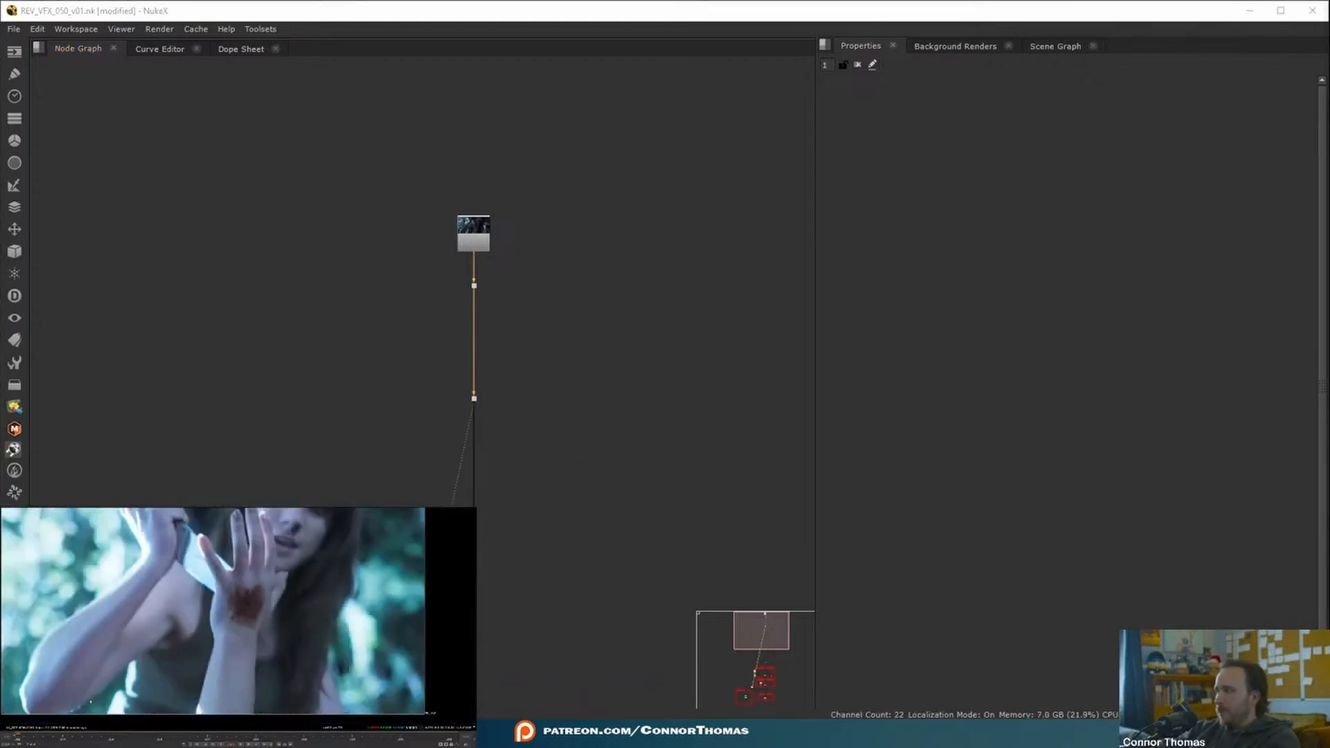
{"action": "scroll", "coordinate": [244, 600], "scroll_direction": "down", "scroll_amount": 4}
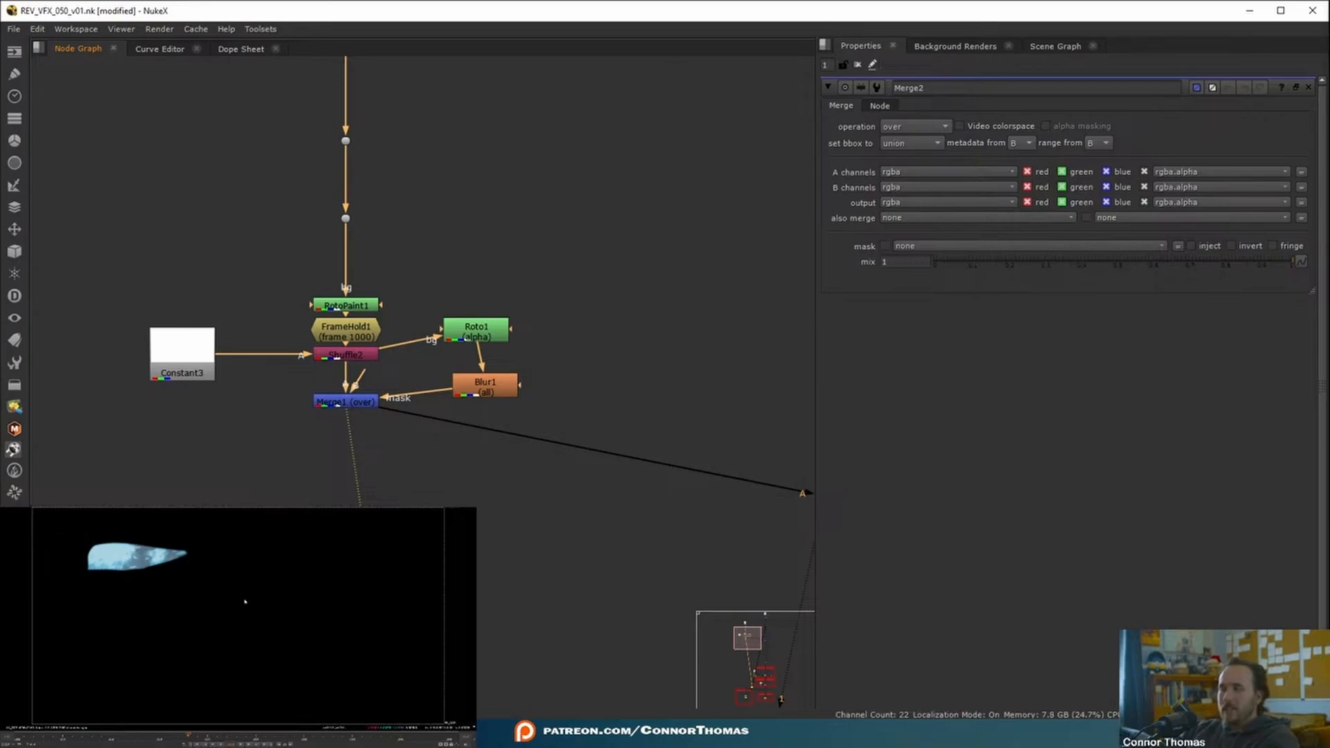
Add a Crop node directly below Merge1 in the blade patch branch.
{"action": "scroll", "coordinate": [245, 601], "scroll_direction": "down", "scroll_amount": 2}
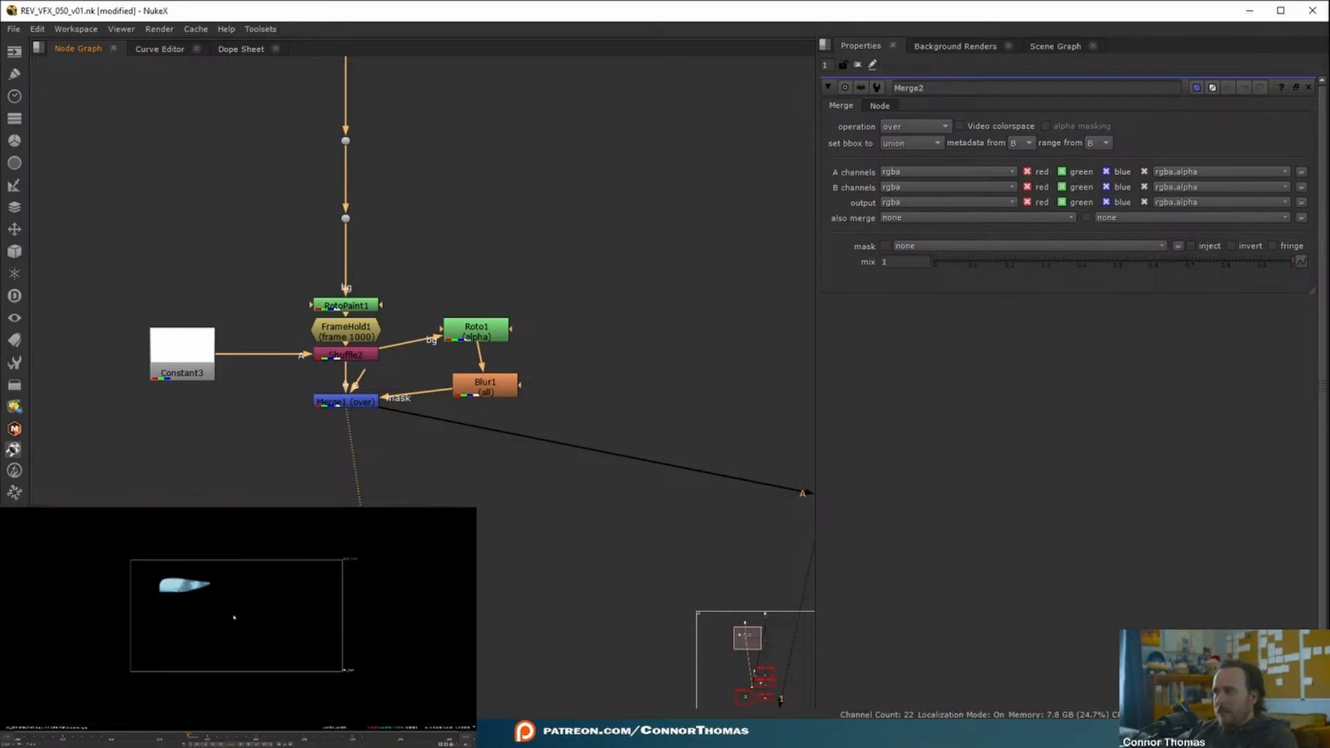
{"action": "left_click", "coordinate": [350, 403]}
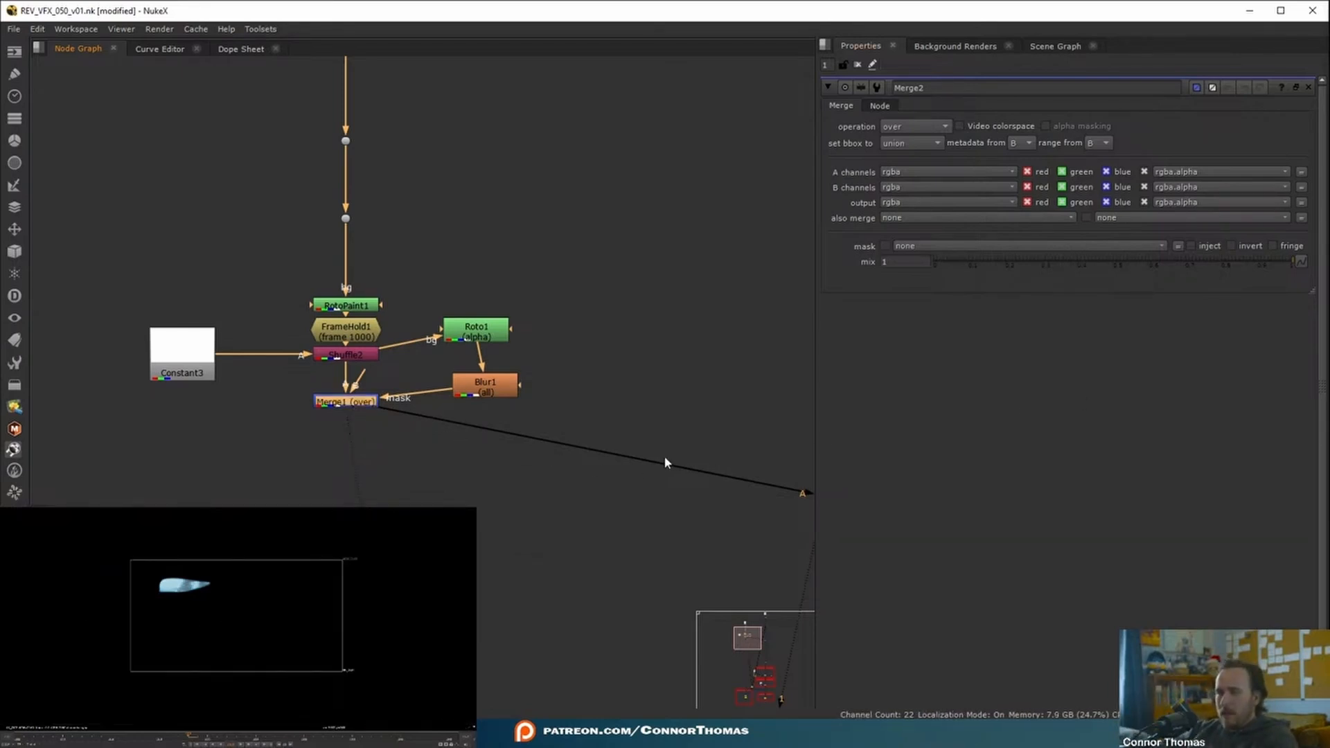
{"action": "key", "text": "Tab"}
{"action": "type", "text": "cro"}
{"action": "key", "text": "Return"}
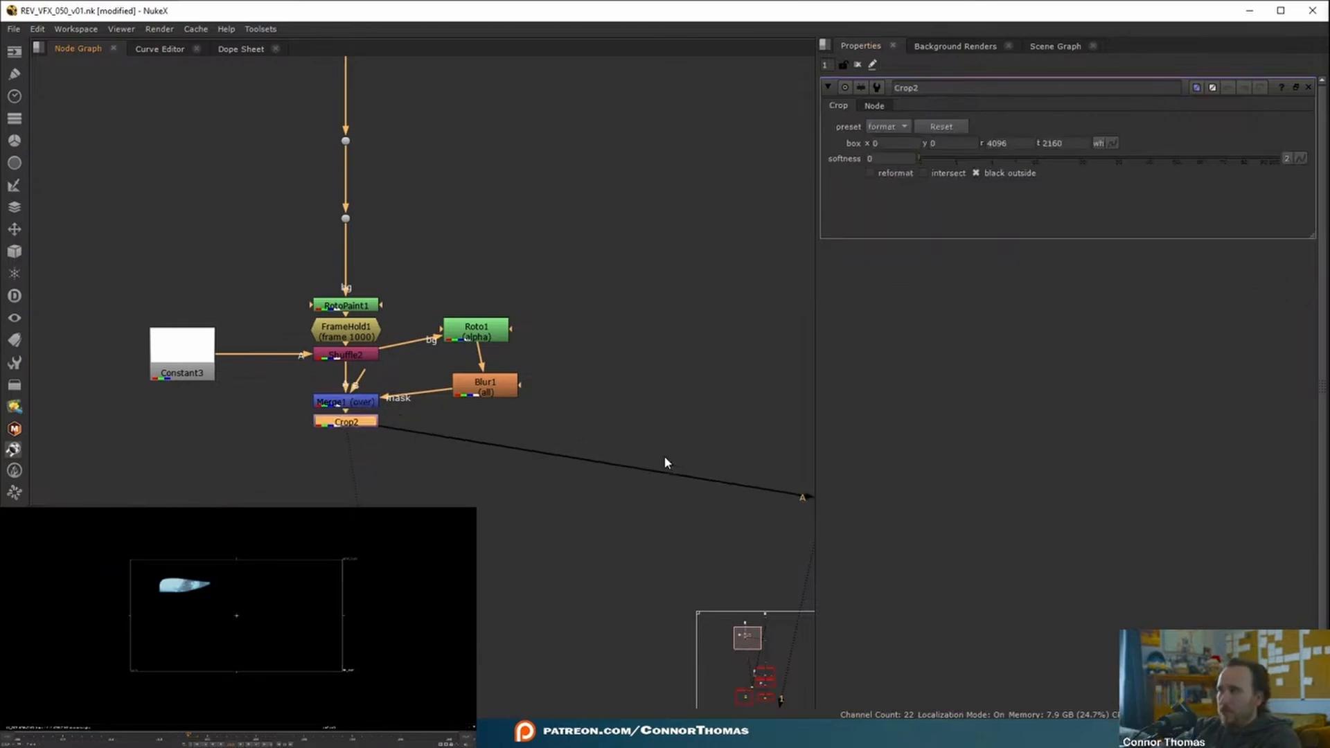
Tighten the crop box around the blade to about x 470, y 1444, r 1610, t 1940, enabling reformat and disabling black outside.
{"action": "left_click_drag", "start_coordinate": [342, 616], "coordinate": [214, 616]}
{"action": "left_click_drag", "start_coordinate": [132, 600], "coordinate": [155, 601]}
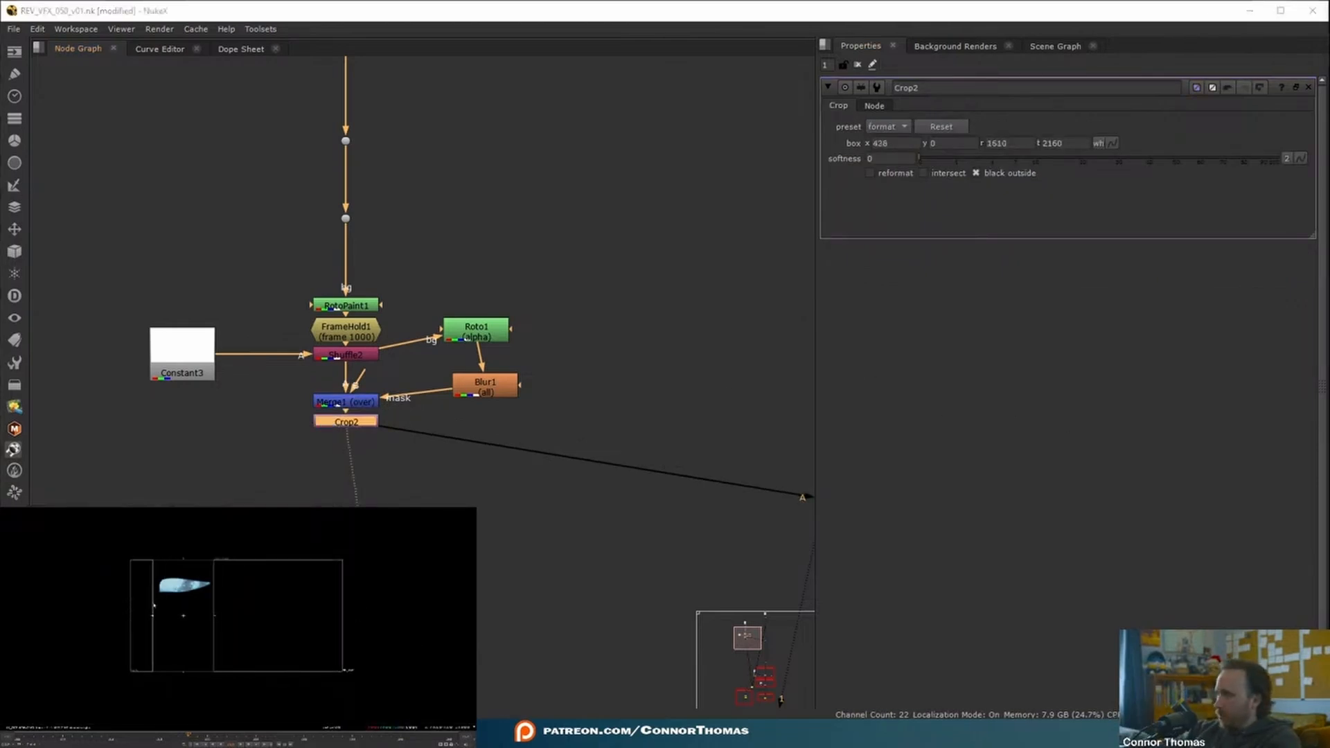
{"action": "left_click_drag", "start_coordinate": [183, 672], "coordinate": [183, 596]}
{"action": "left_click_drag", "start_coordinate": [183, 560], "coordinate": [184, 571]}
{"action": "left_click", "coordinate": [882, 172]}
{"action": "left_click", "coordinate": [977, 174]}
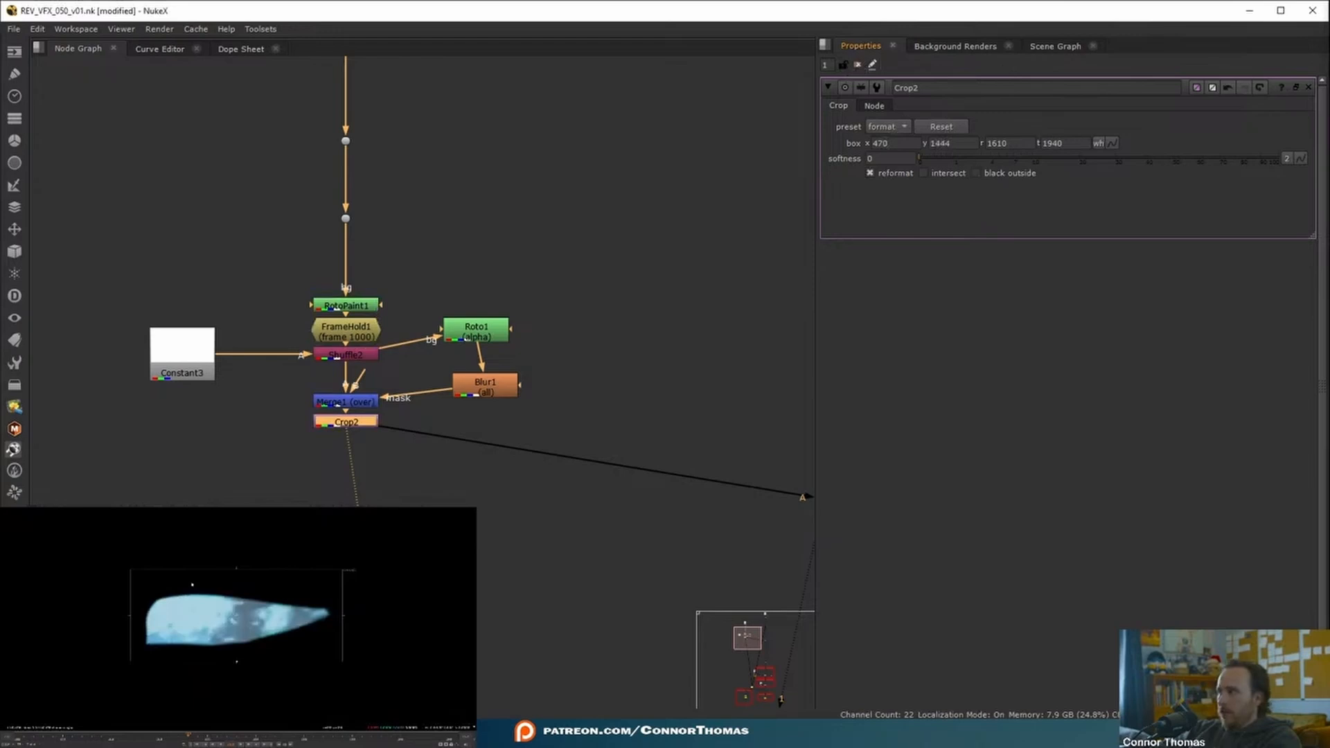
Add a CornerPin2D node directly below the new Crop node.
{"action": "key", "text": "t"}
{"action": "key", "text": "ctrl+z"}
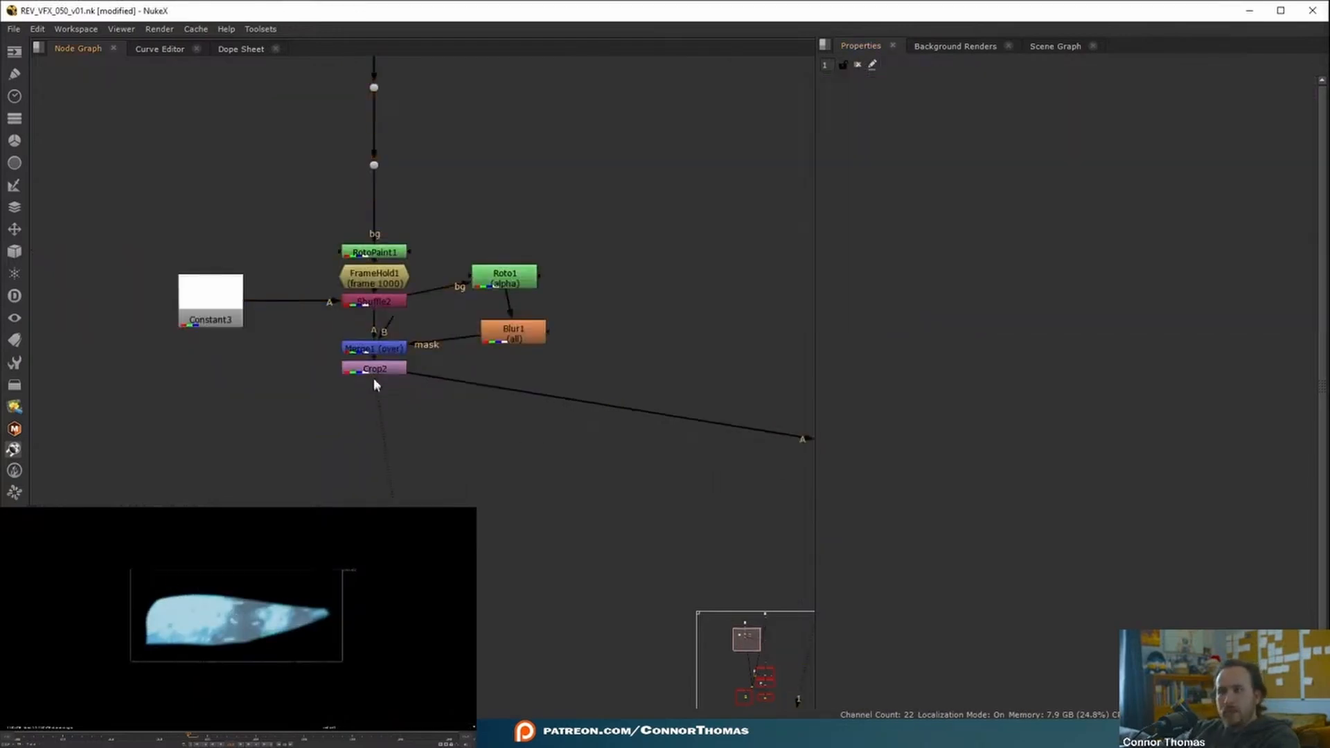
{"action": "key", "text": "Tab"}
{"action": "type", "text": "corner"}
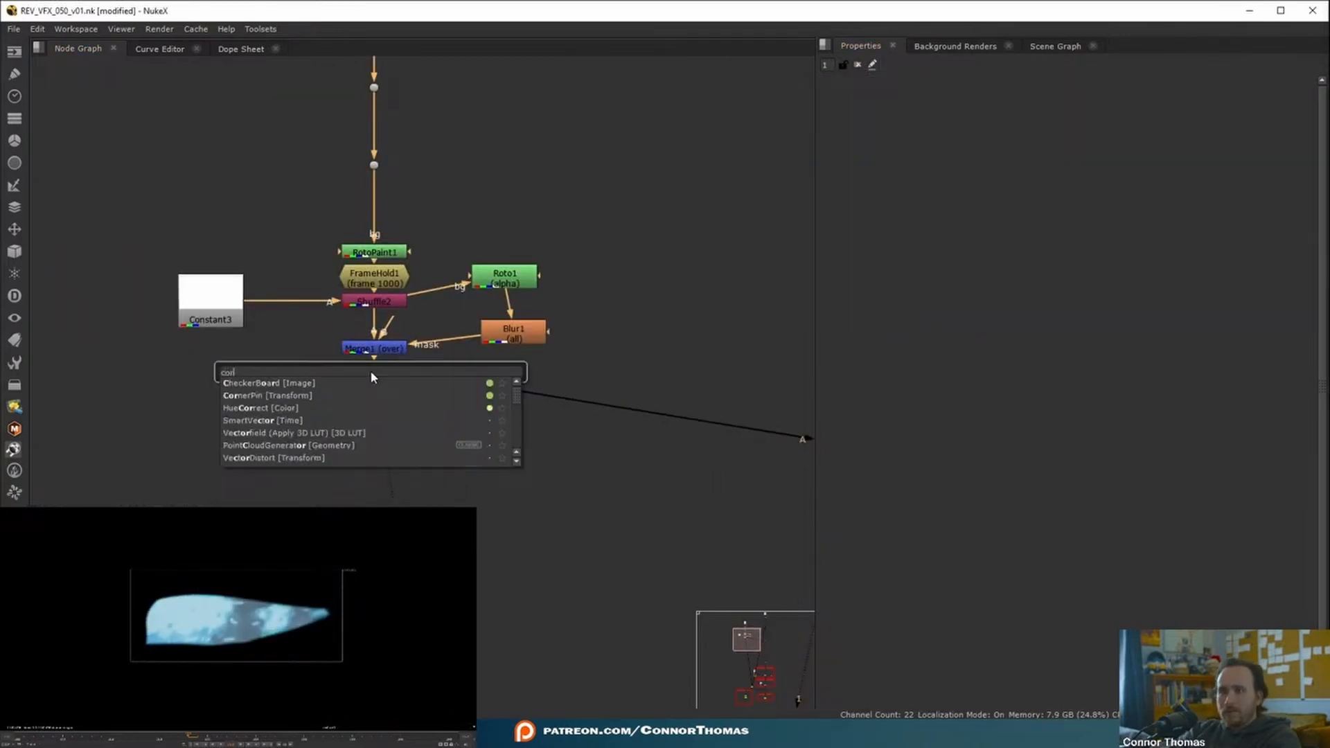
{"action": "key", "text": "Return"}
View Merge2 and move all four corner pin points together so the blade patch spans about 2156, 878 to 3296, 1374.
{"action": "middle_click_drag", "start_coordinate": [769, 433], "coordinate": [598, 405]}
{"action": "left_click", "coordinate": [661, 414]}
{"action": "key", "text": "1"}
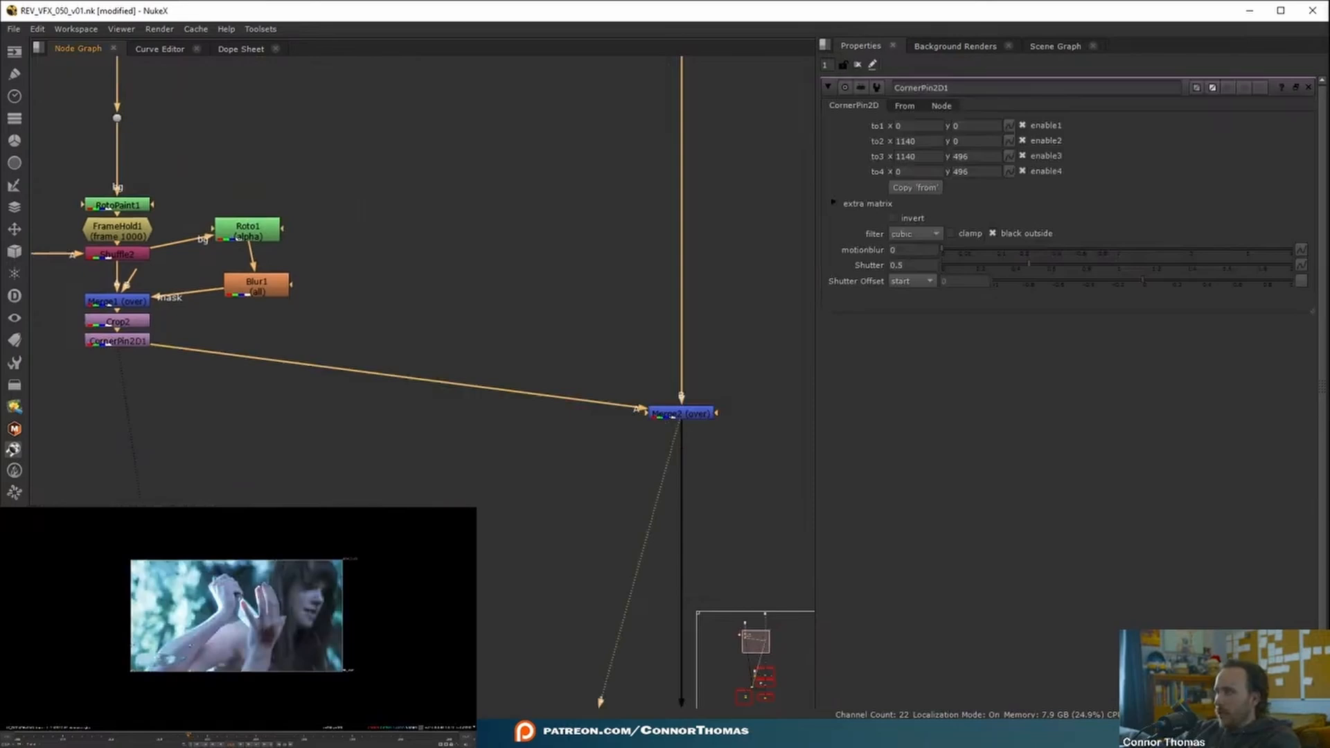
{"action": "left_click_drag", "start_coordinate": [125, 640], "coordinate": [303, 625]}
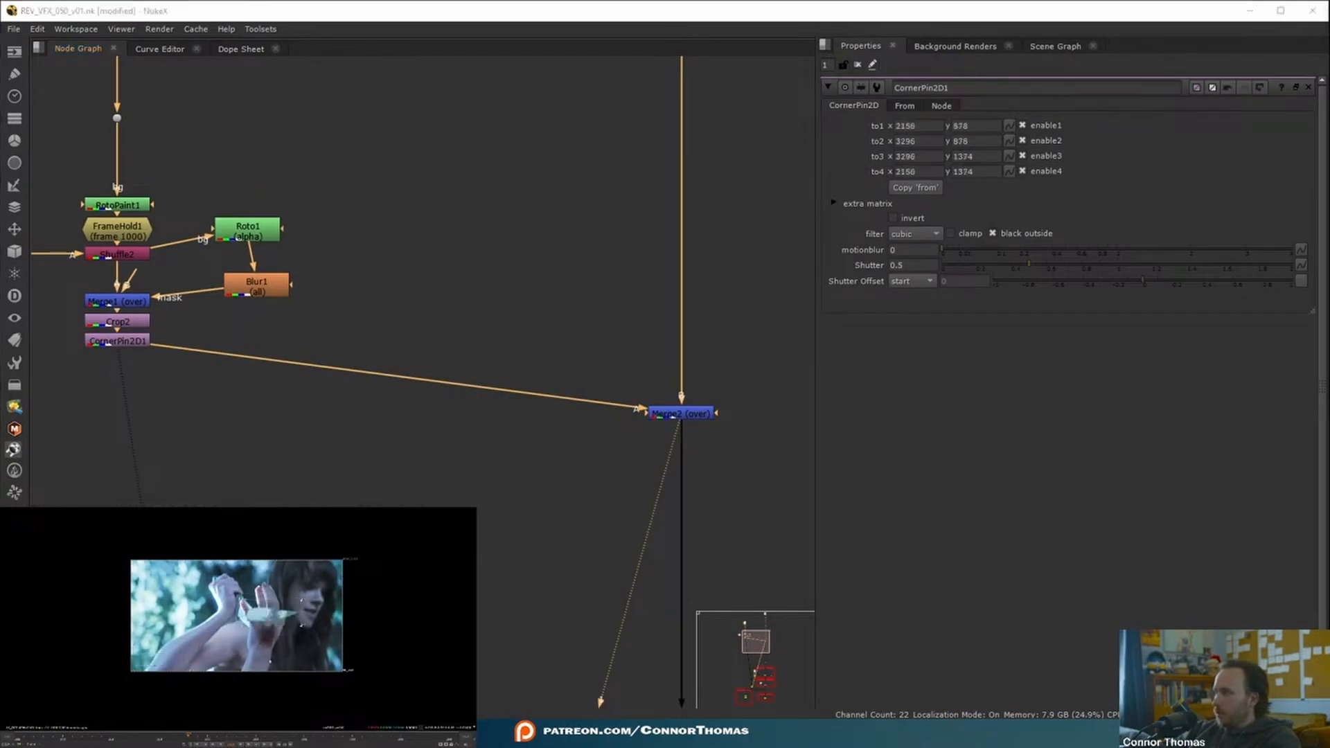
Reshape the corner pin to fit the blade patch onto the knife, about to1 1913, 1166; to2 2619, 592; to3 2891, 1105; to4 2163, 1672.
{"action": "scroll", "coordinate": [291, 642], "scroll_direction": "up", "scroll_amount": 3}
{"action": "left_click_drag", "start_coordinate": [322, 609], "coordinate": [280, 672]}
{"action": "left_click_drag", "start_coordinate": [322, 557], "coordinate": [320, 612]}
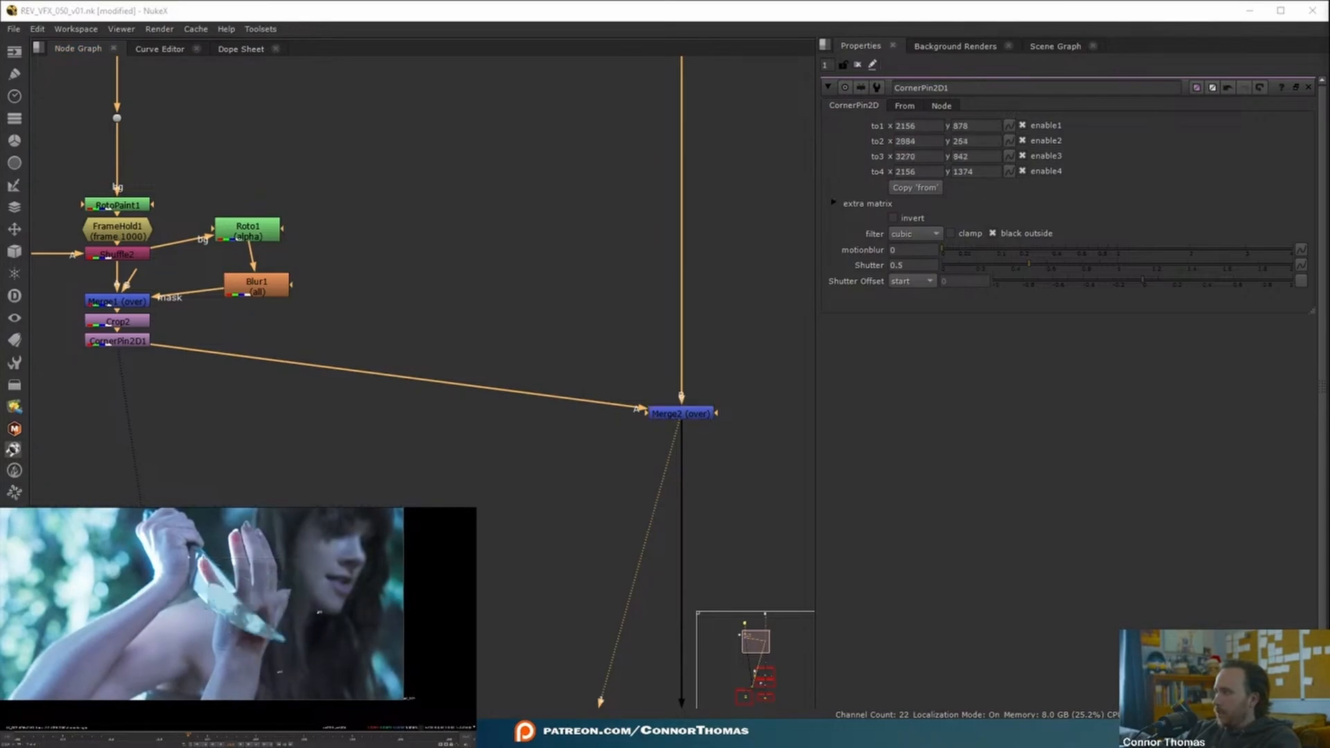
{"action": "left_click_drag", "start_coordinate": [207, 557], "coordinate": [228, 557]}
{"action": "left_click_drag", "start_coordinate": [205, 611], "coordinate": [200, 612]}
{"action": "left_click_drag", "start_coordinate": [319, 612], "coordinate": [310, 619]}
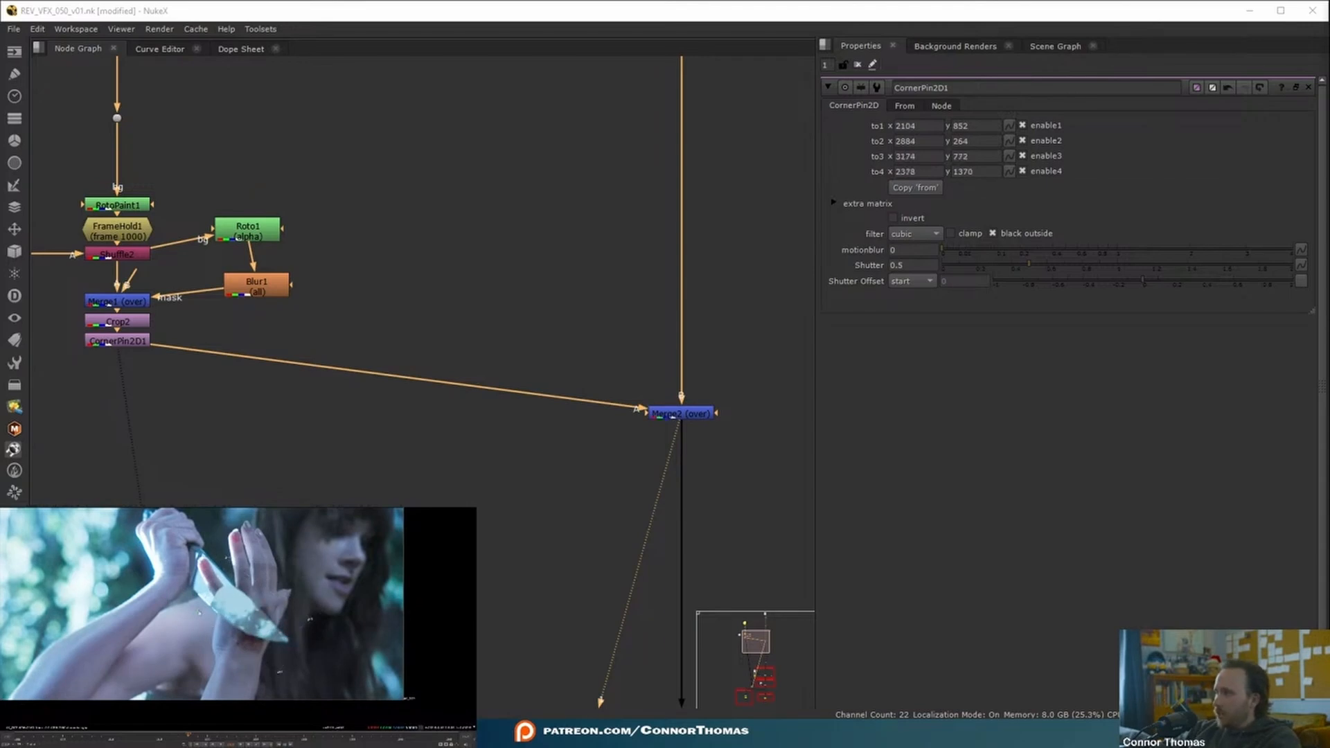
{"action": "left_click_drag", "start_coordinate": [198, 614], "coordinate": [200, 614]}
{"action": "left_click_drag", "start_coordinate": [279, 671], "coordinate": [276, 675]}
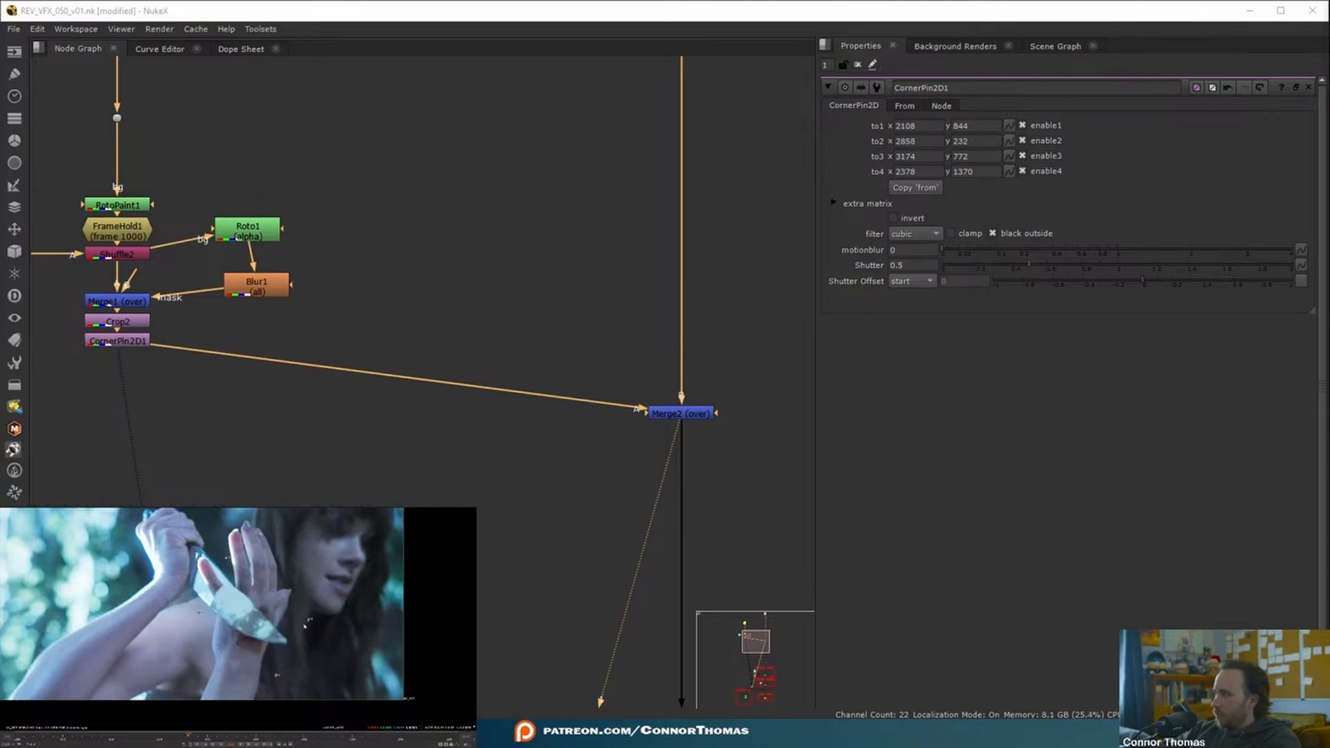
{"action": "scroll", "coordinate": [238, 589], "scroll_direction": "up", "scroll_amount": 5}
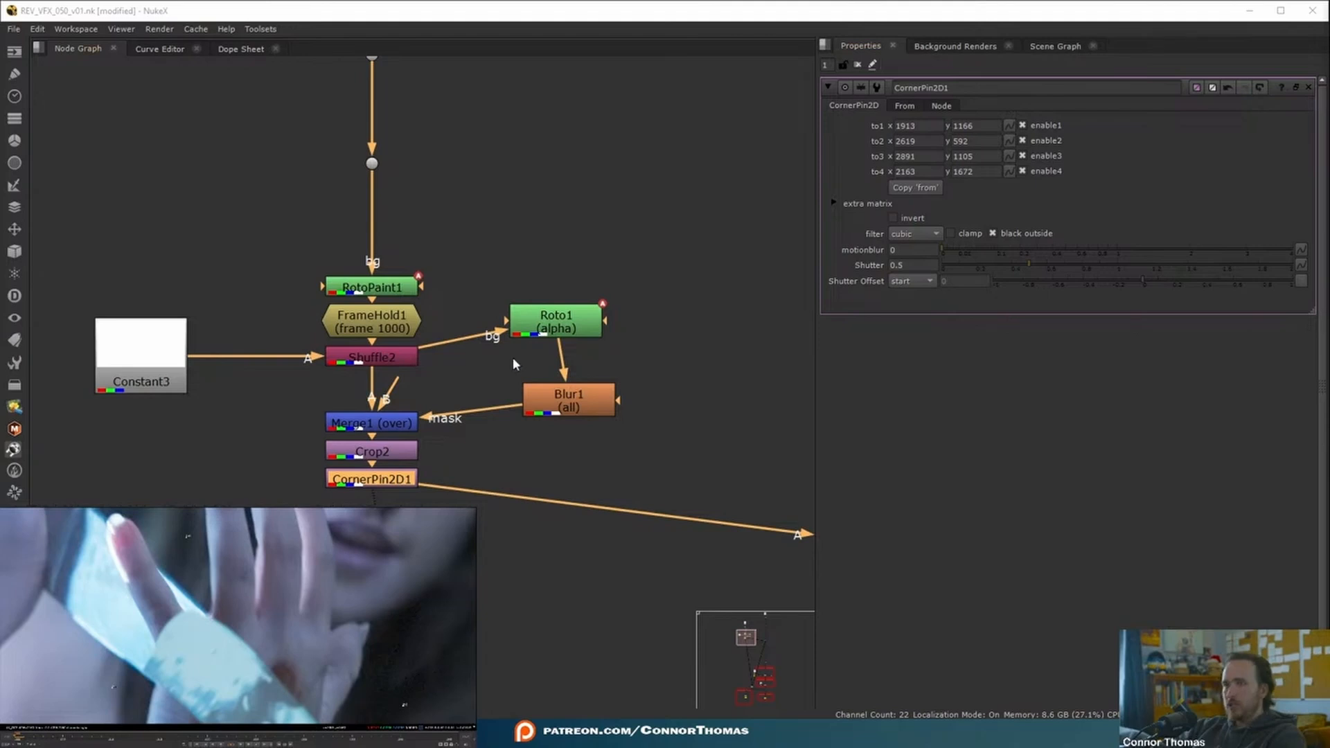
Paint further dark brush strokes at 0.05 opacity on the blade patch in RotoPaint1, and close its properties.
{"action": "double_click", "coordinate": [375, 284]}
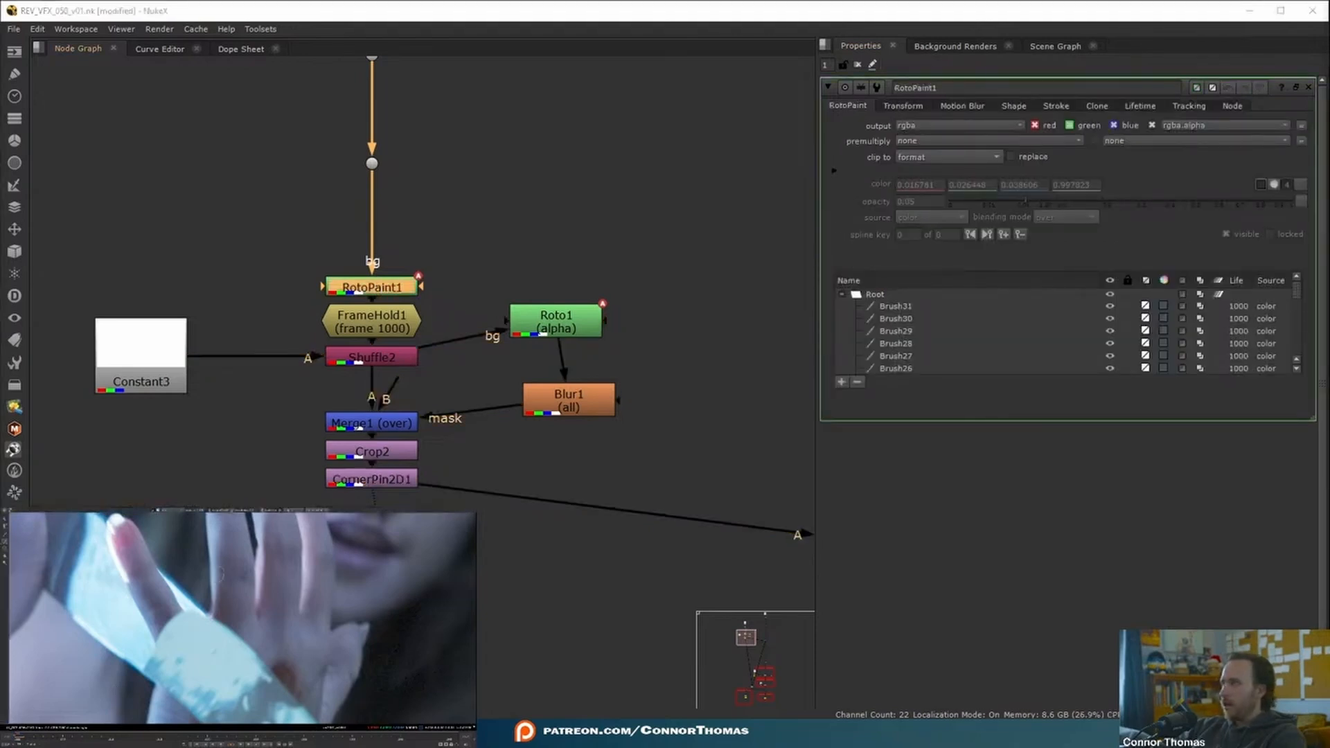
{"action": "scroll", "coordinate": [197, 598], "scroll_direction": "up", "scroll_amount": 3}
{"action": "scroll", "coordinate": [208, 601], "scroll_direction": "down", "scroll_amount": 2}
{"action": "left_click_drag", "start_coordinate": [142, 590], "coordinate": [132, 581]}
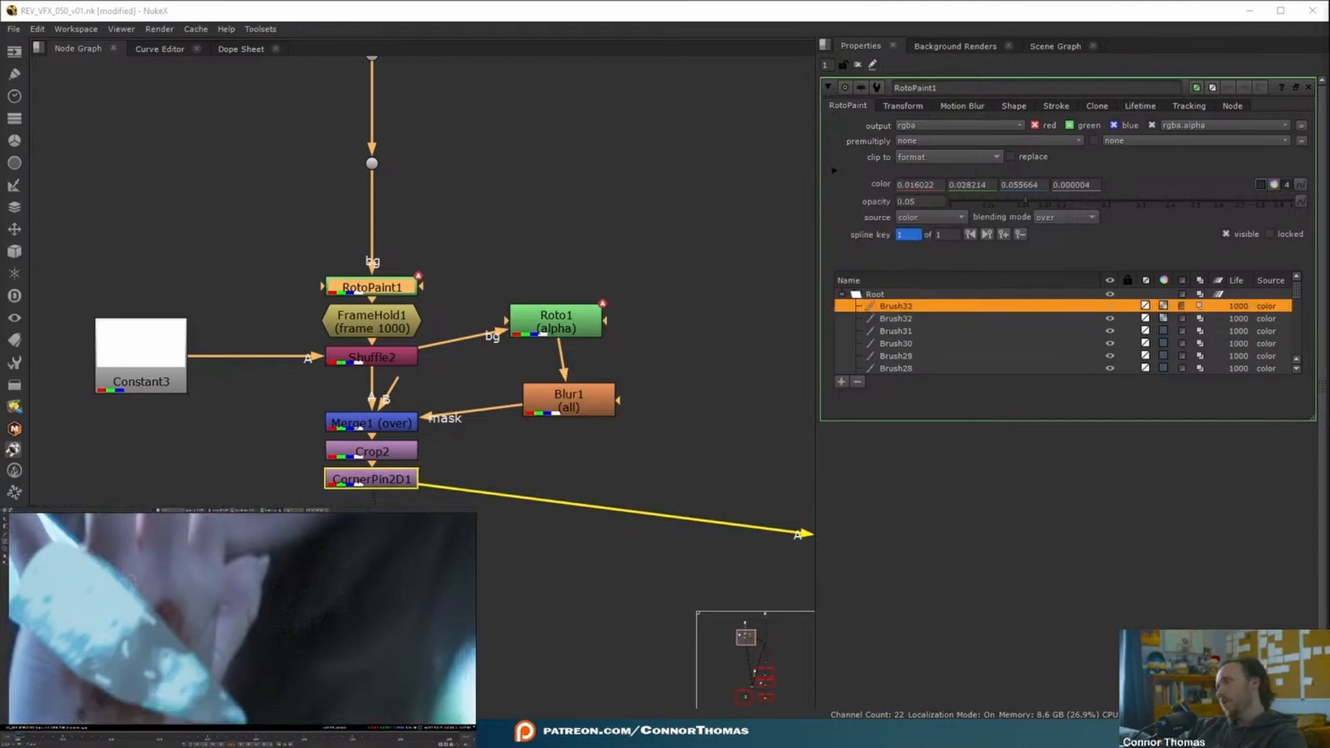
{"action": "scroll", "coordinate": [243, 618], "scroll_direction": "down", "scroll_amount": 2}
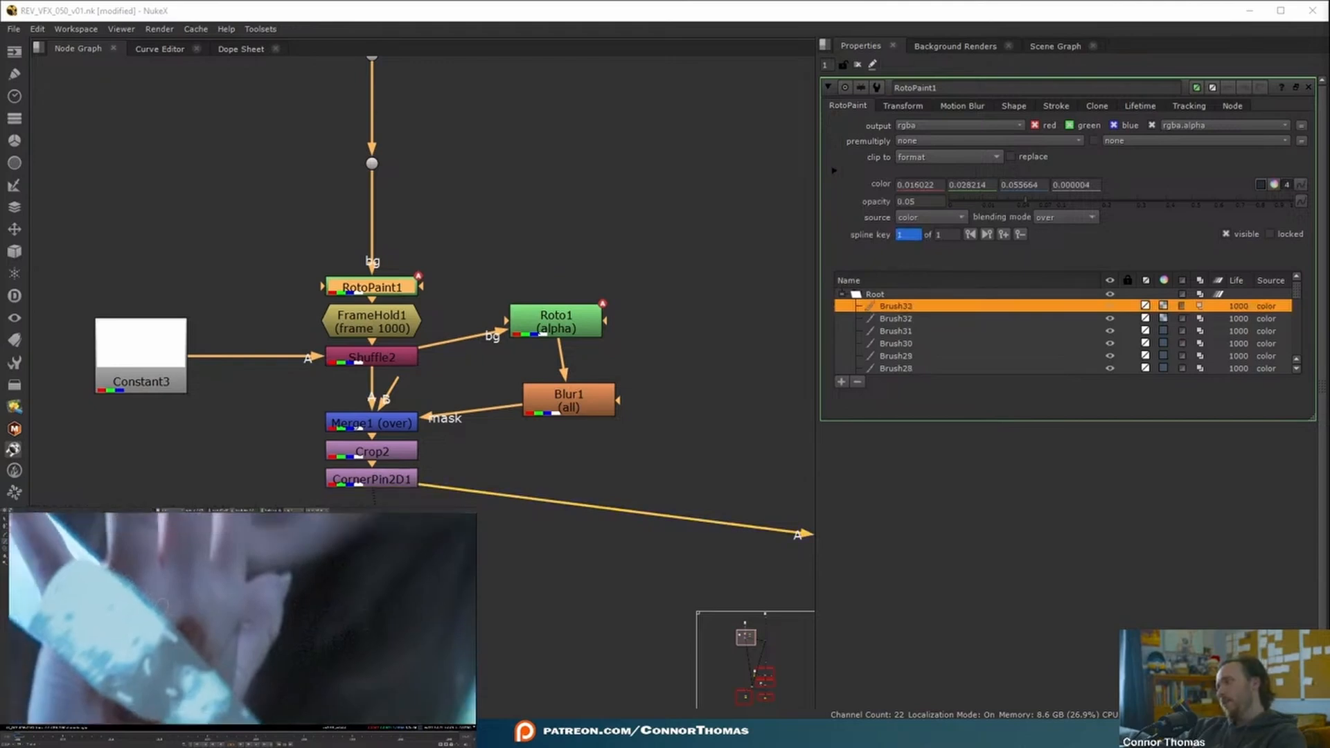
{"action": "key", "text": "ctrl+shift+a"}
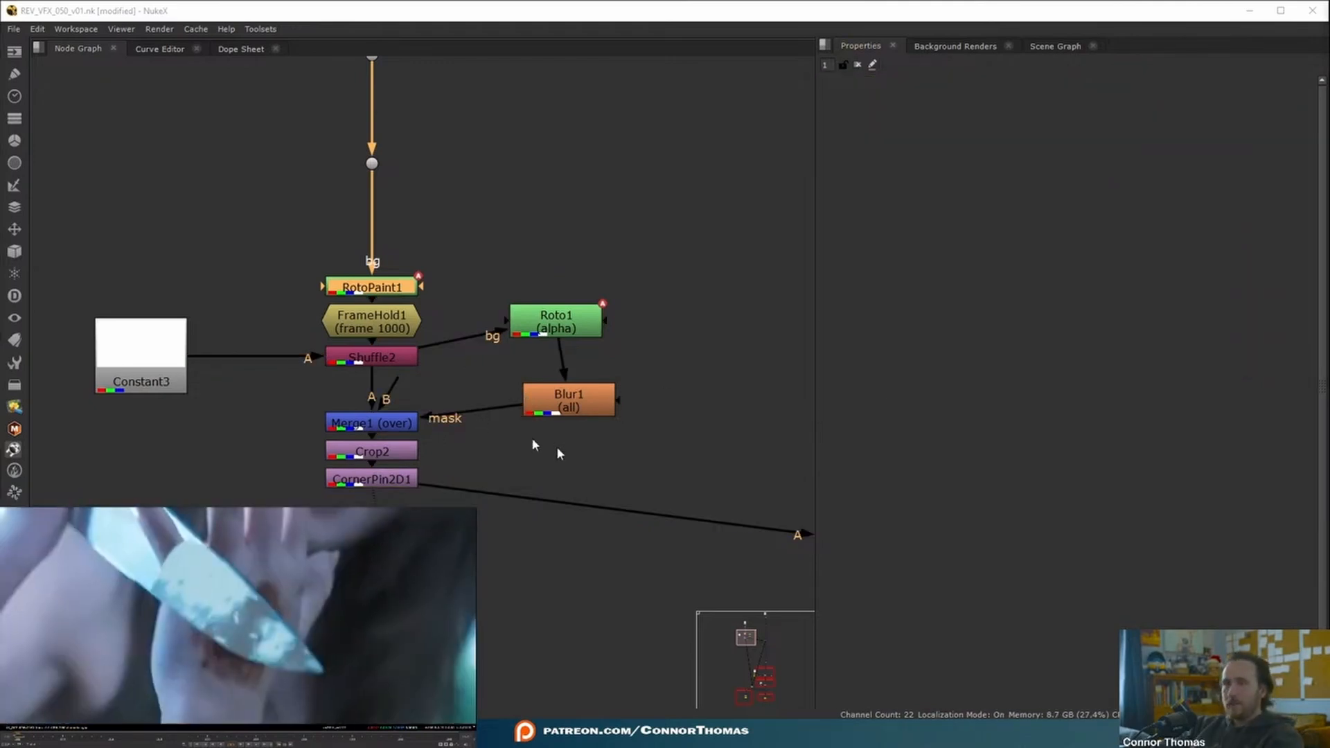
View the background plate from the dot above Merge2, without the blade patch.
{"action": "middle_click_drag", "start_coordinate": [386, 482], "coordinate": [352, 394]}
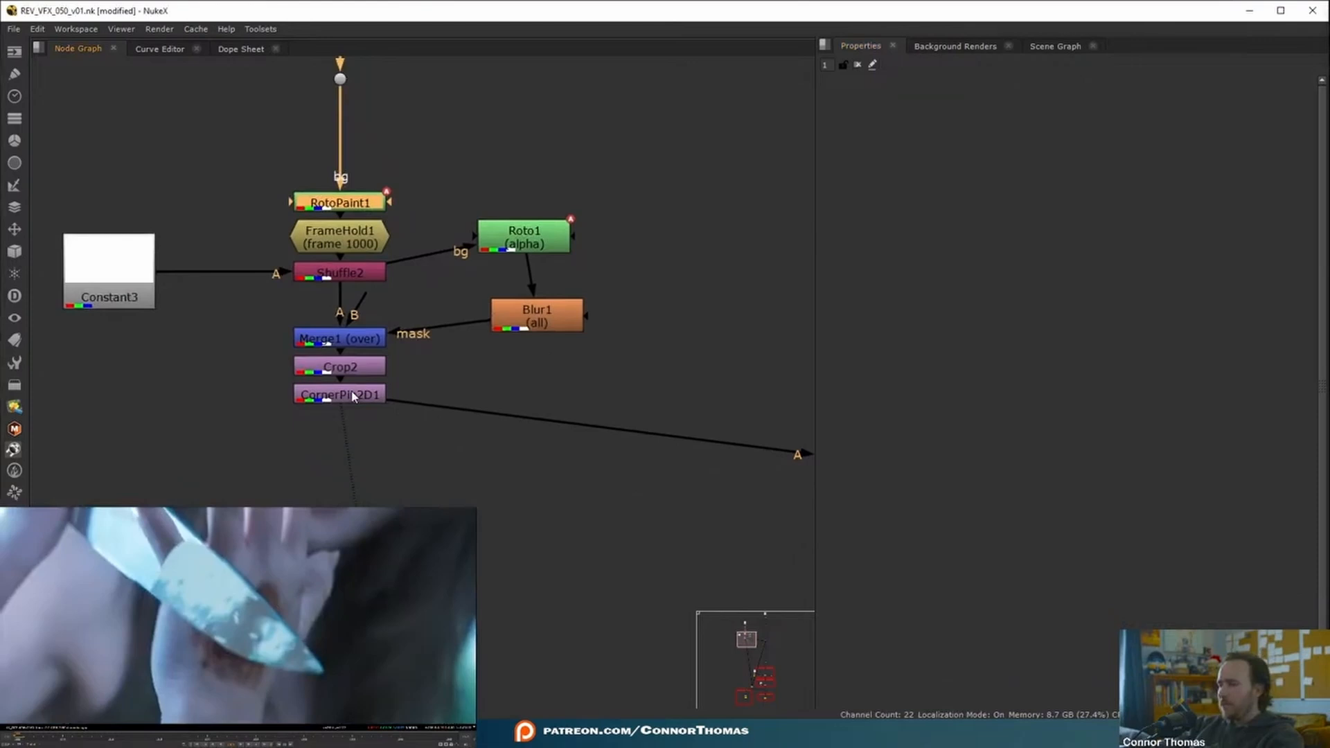
{"action": "key", "text": "f"}
{"action": "middle_click_drag", "start_coordinate": [627, 363], "coordinate": [392, 455]}
{"action": "scroll", "coordinate": [392, 456], "scroll_direction": "down", "scroll_amount": 3}
{"action": "middle_click_drag", "start_coordinate": [758, 225], "coordinate": [595, 312]}
{"action": "left_click", "coordinate": [589, 216]}
{"action": "key", "text": "1"}
{"action": "middle_click_drag", "start_coordinate": [589, 218], "coordinate": [549, 239]}
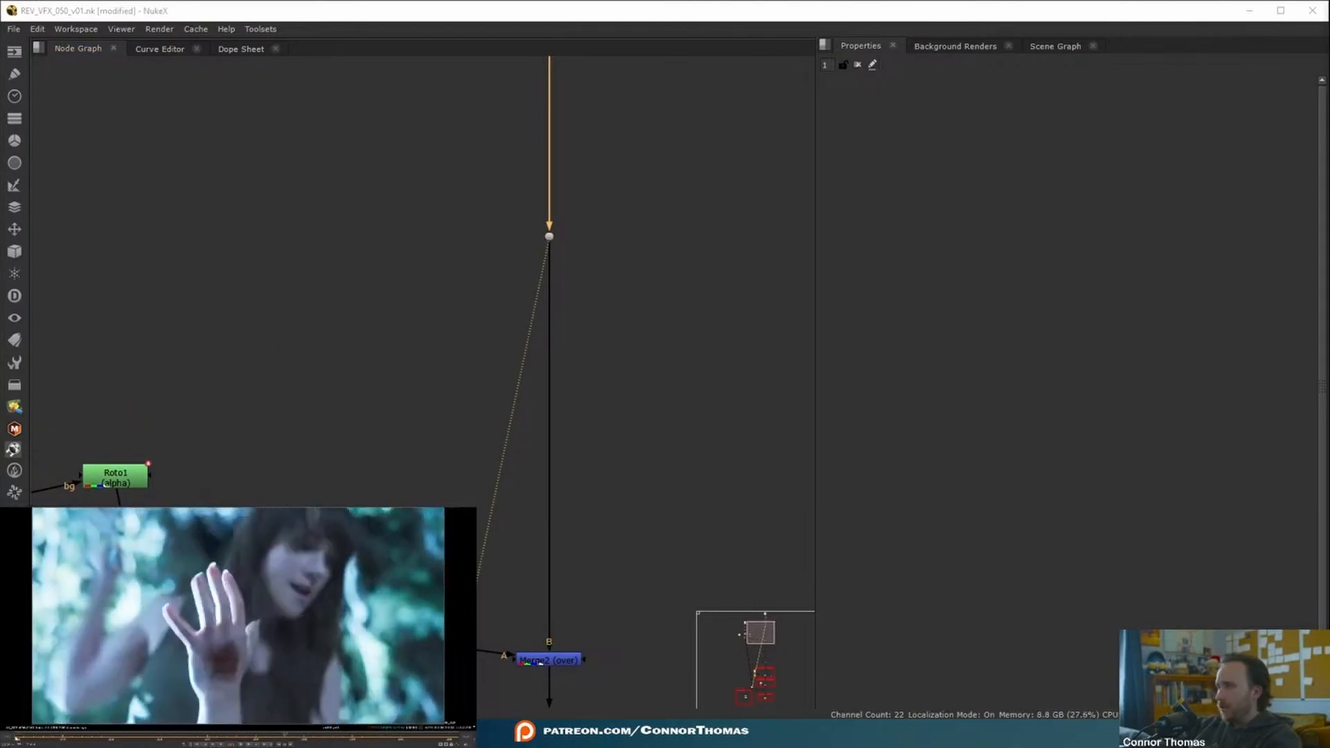
Add a Tracker node, connect its input to the dot above Merge2, and view it.
{"action": "left_click", "coordinate": [713, 327]}
{"action": "key", "text": "Tab"}
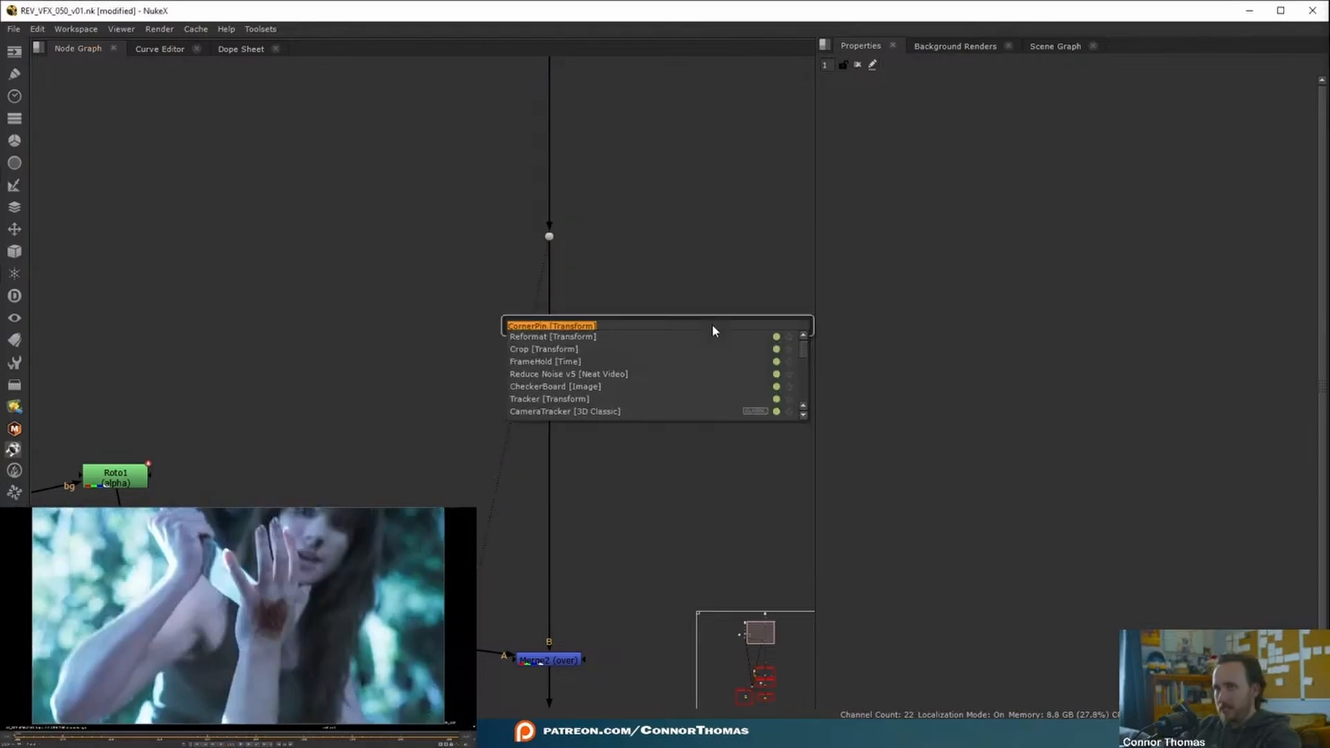
{"action": "type", "text": "track"}
{"action": "key", "text": "Return"}
{"action": "left_click_drag", "start_coordinate": [736, 338], "coordinate": [719, 305]}
{"action": "middle_click_drag", "start_coordinate": [691, 381], "coordinate": [480, 401]}
{"action": "left_click_drag", "start_coordinate": [484, 317], "coordinate": [338, 259]}
{"action": "left_click_drag", "start_coordinate": [508, 348], "coordinate": [609, 469]}
{"action": "key", "text": "1"}
{"action": "middle_click_drag", "start_coordinate": [610, 469], "coordinate": [518, 394]}
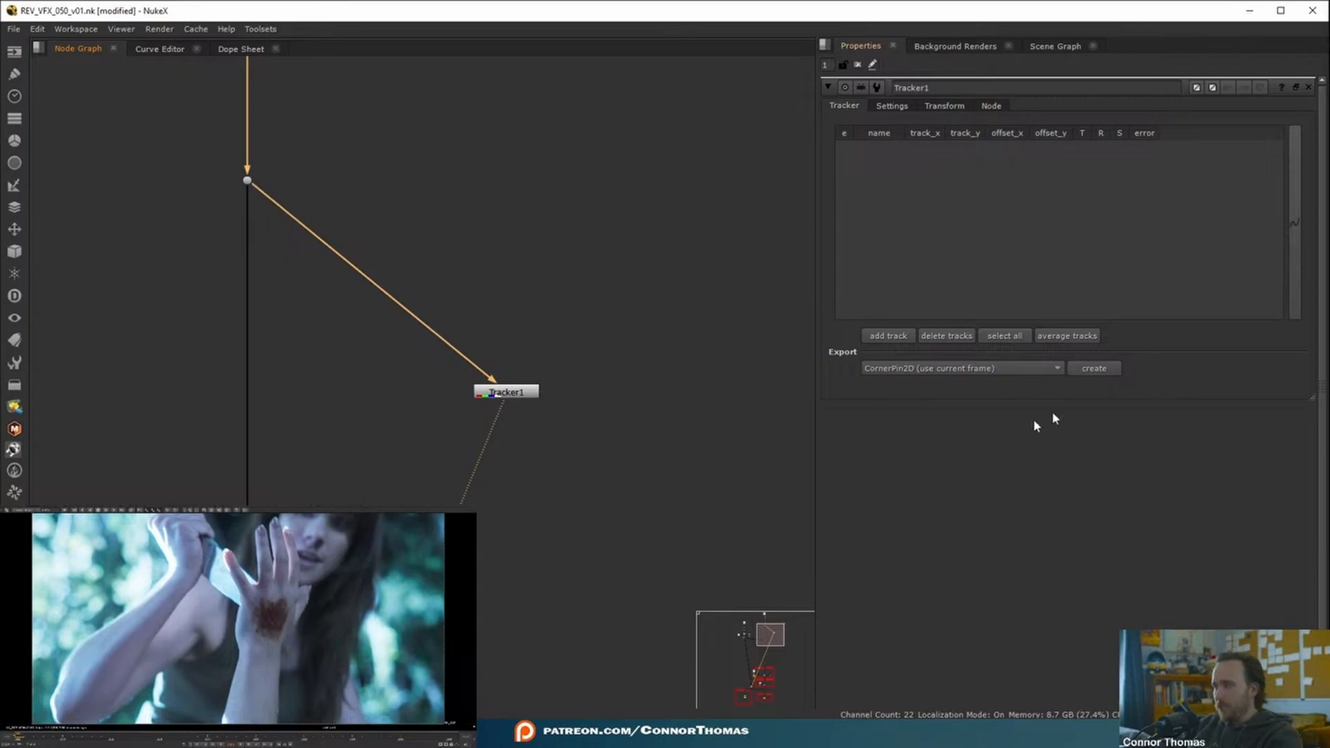
Add a track at about 1666, 1862 on the hand gripping the knife and track it through the shot.
{"action": "left_click", "coordinate": [968, 369]}
{"action": "left_click", "coordinate": [968, 369]}
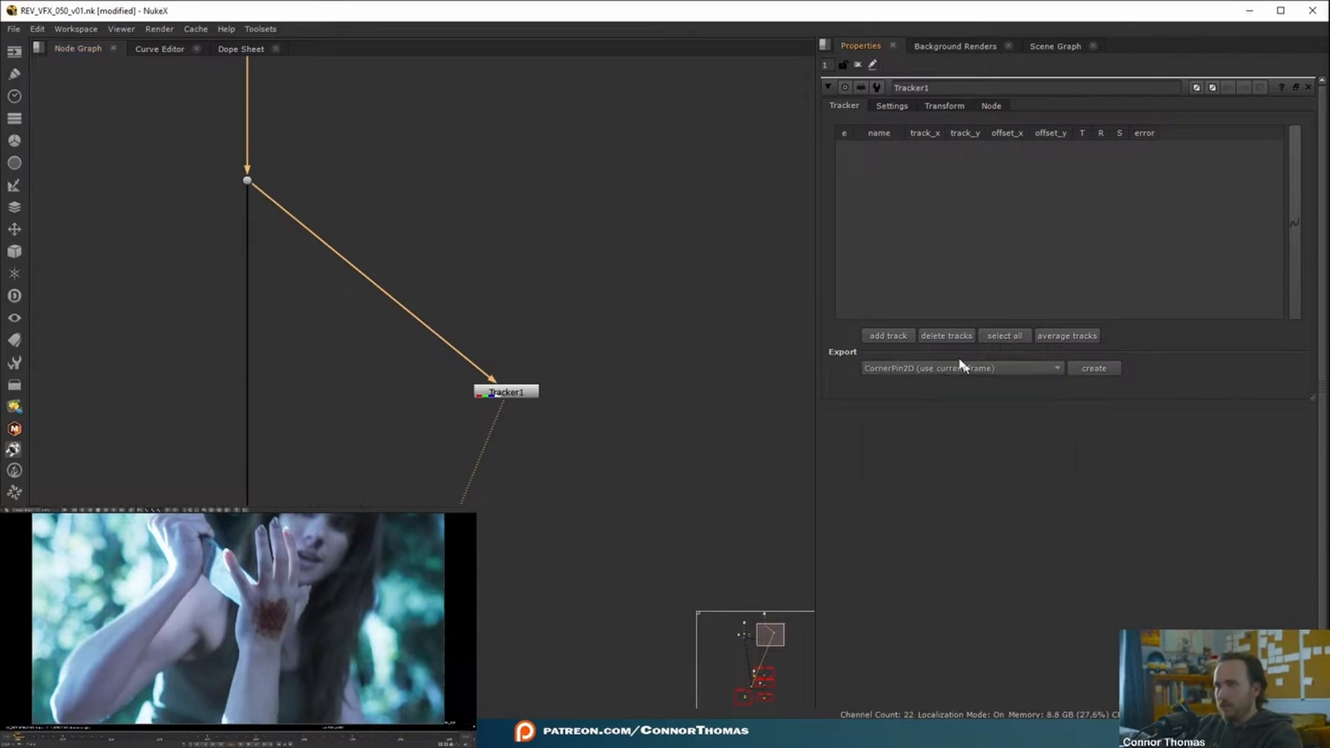
{"action": "left_click", "coordinate": [892, 336]}
{"action": "left_click_drag", "start_coordinate": [238, 608], "coordinate": [201, 538]}
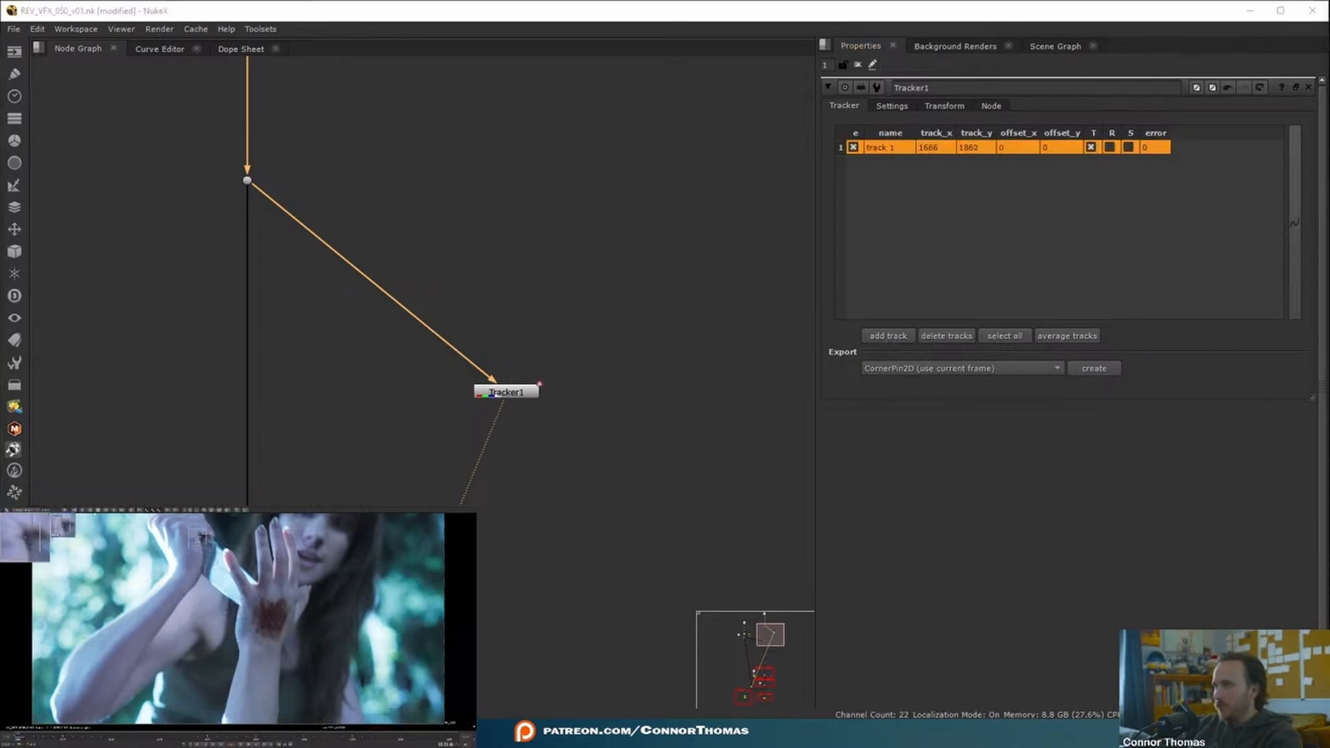
{"action": "left_click", "coordinate": [115, 511]}
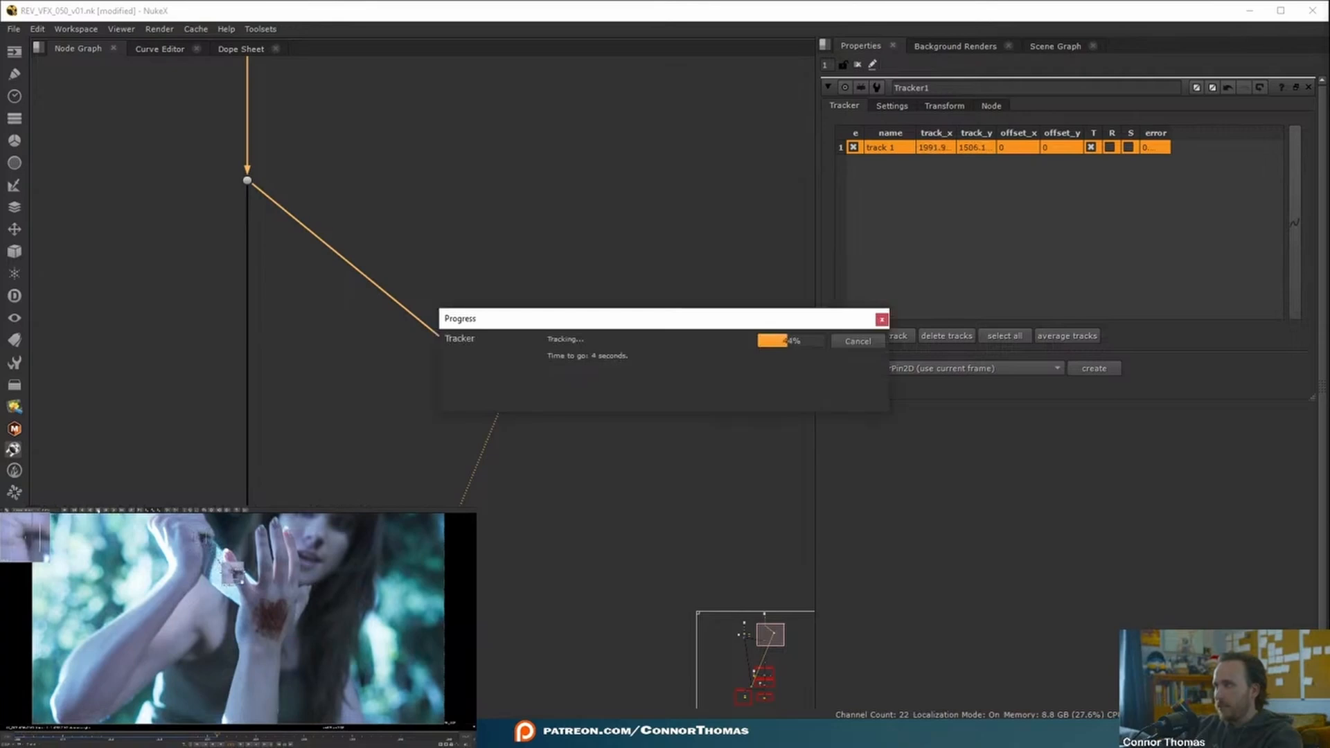
{"action": "left_click", "coordinate": [99, 511]}
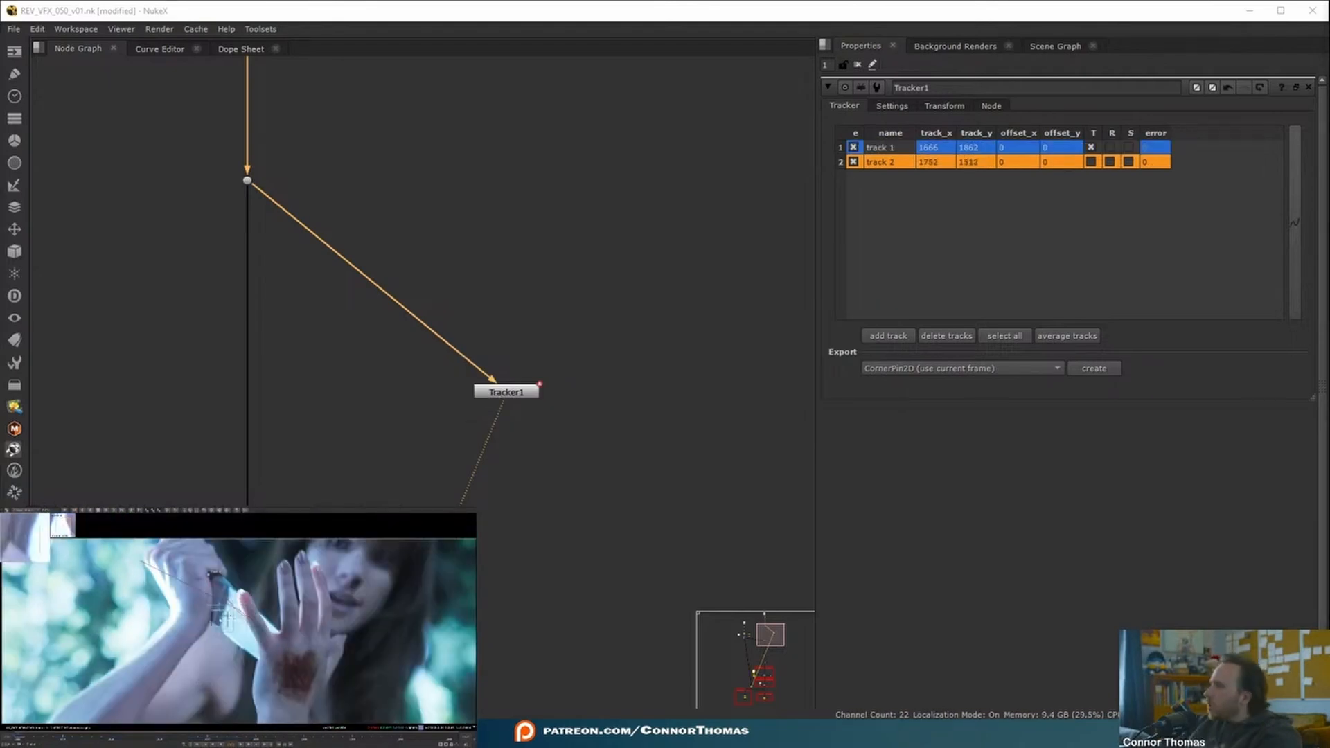
Place a second track at about 1712, 1492 below the knife grip and track it through the shot.
{"action": "left_click_drag", "start_coordinate": [221, 619], "coordinate": [217, 622]}
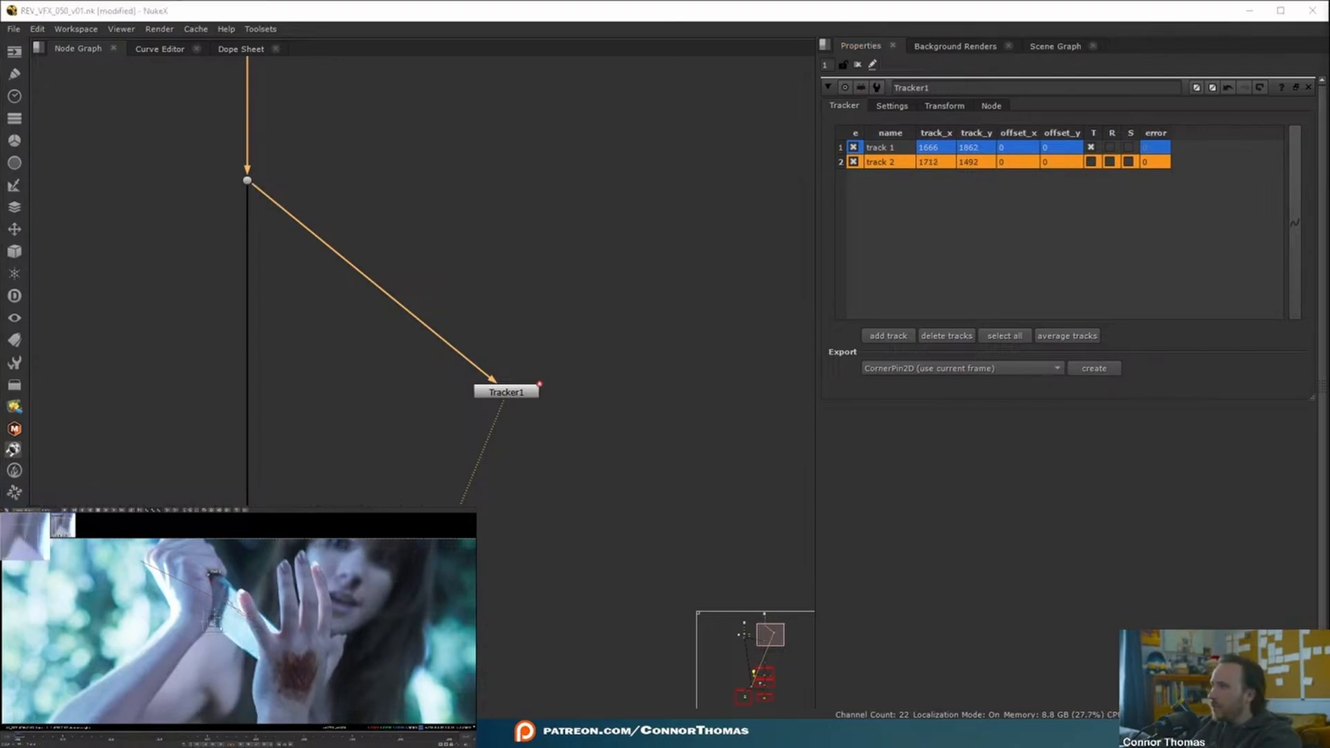
{"action": "left_click_drag", "start_coordinate": [226, 632], "coordinate": [227, 637]}
{"action": "middle_click_drag", "start_coordinate": [169, 662], "coordinate": [173, 678]}
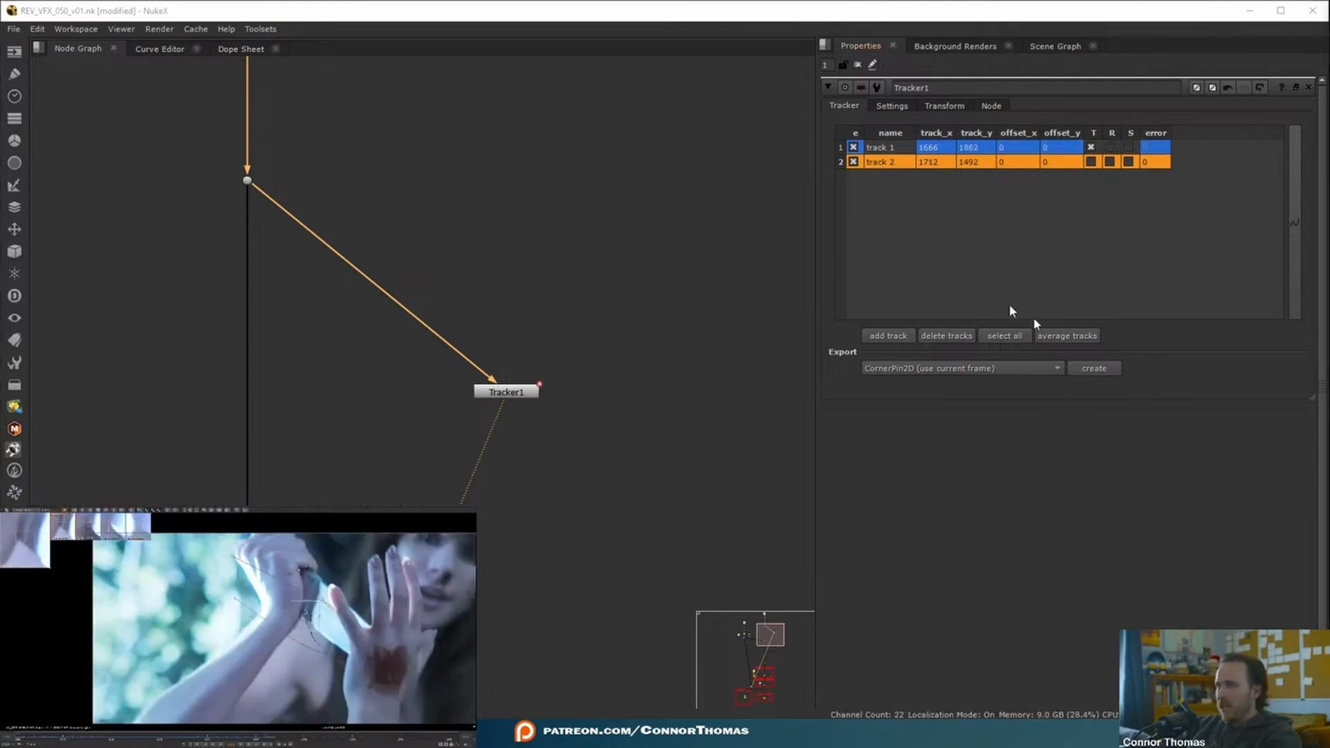
Enable translation, rotation and scale for both tracks, and select the two tracks together.
{"action": "left_click", "coordinate": [1091, 162]}
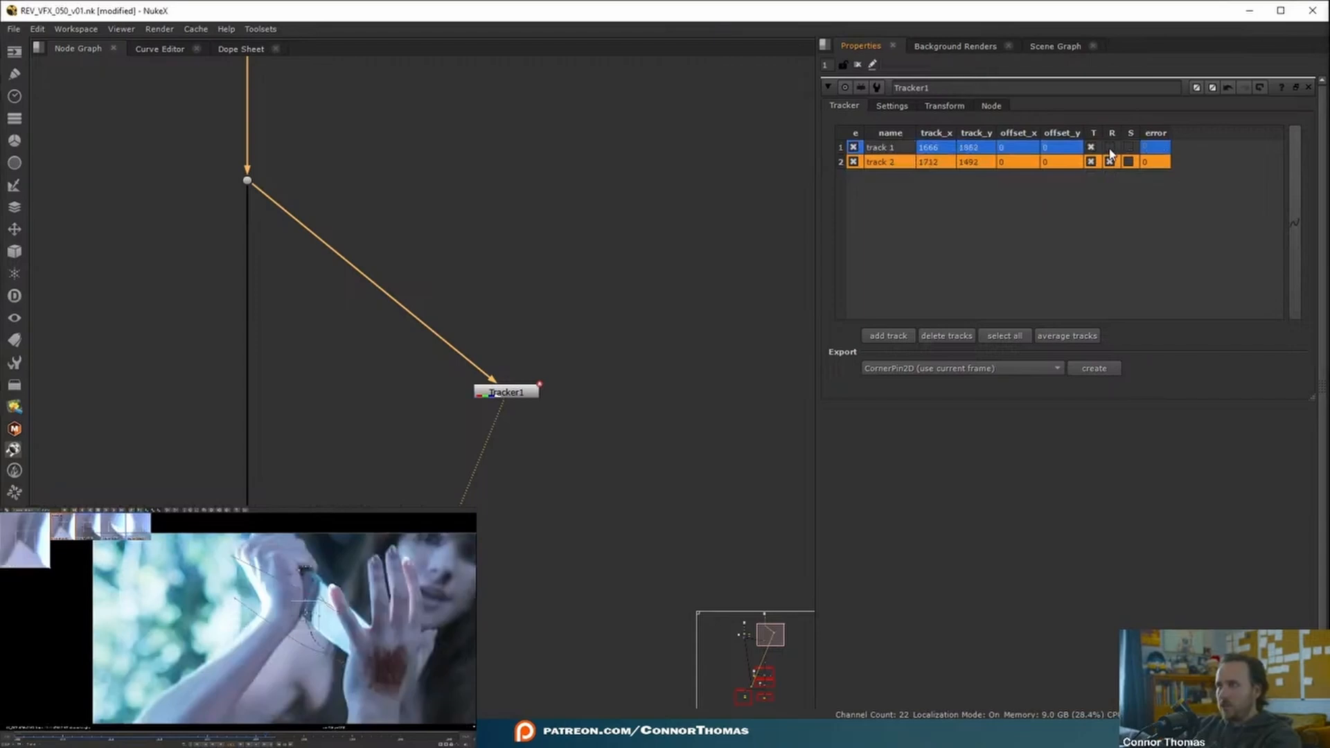
{"action": "left_click", "coordinate": [1110, 147]}
{"action": "left_click", "coordinate": [1128, 162]}
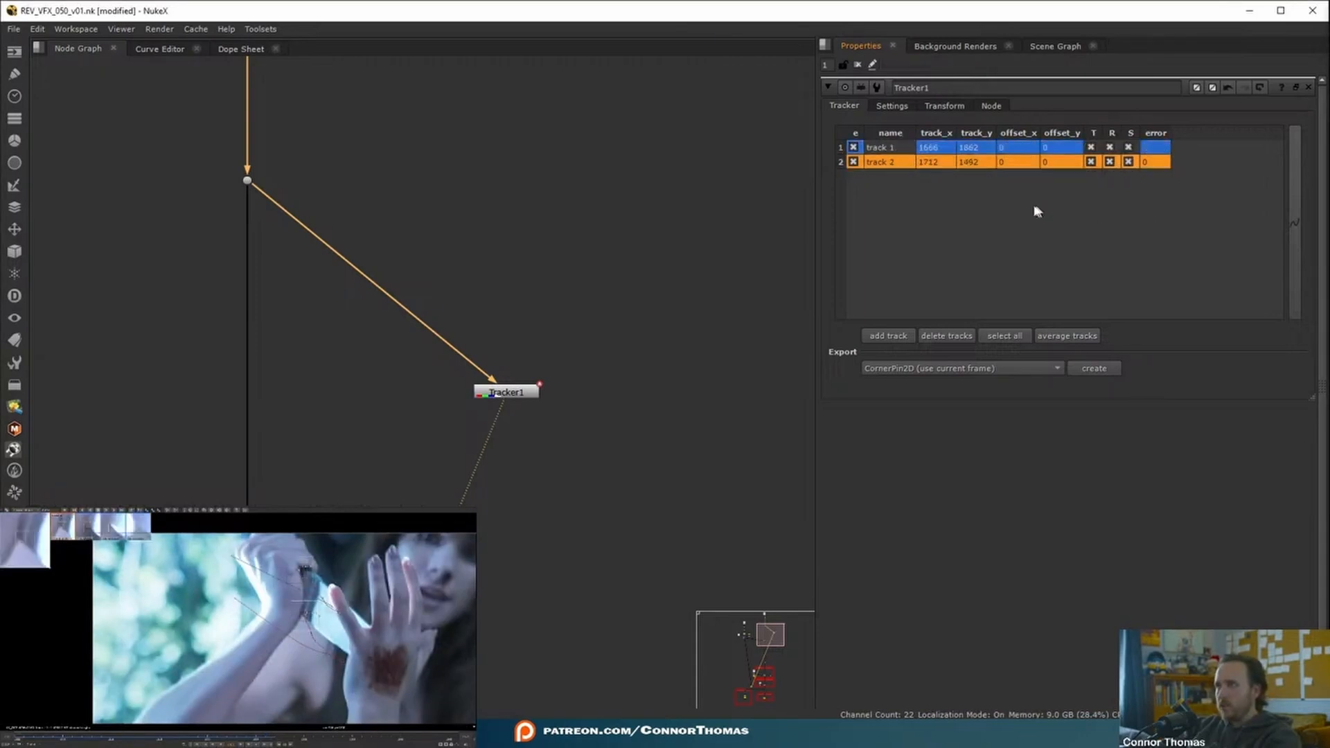
{"action": "left_click", "coordinate": [880, 150], "text": "shift"}
{"action": "middle_click_drag", "start_coordinate": [690, 361], "coordinate": [722, 207]}
{"action": "scroll", "coordinate": [722, 207], "scroll_direction": "down", "scroll_amount": 1}
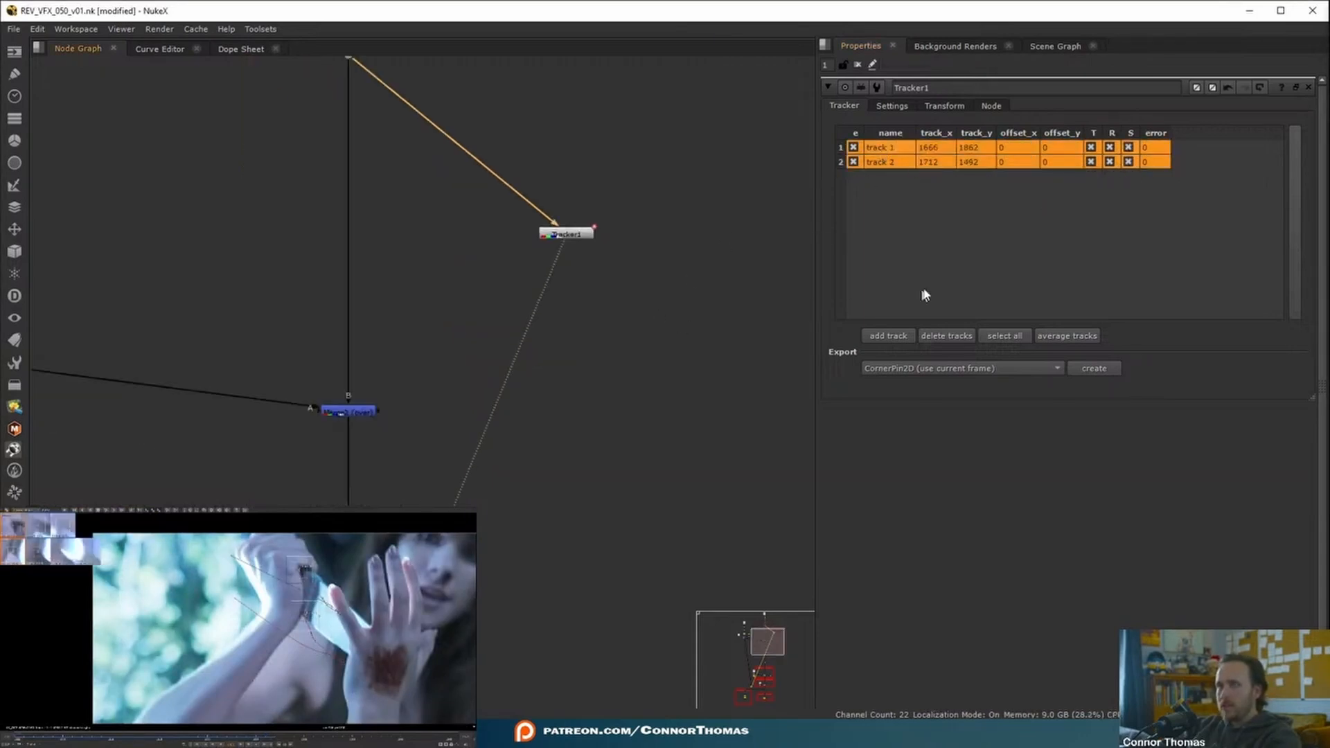
Test both tracks with an exported Transform (stabilize) node viewed between the dot and Merge2, and delete that node.
{"action": "left_click", "coordinate": [981, 374]}
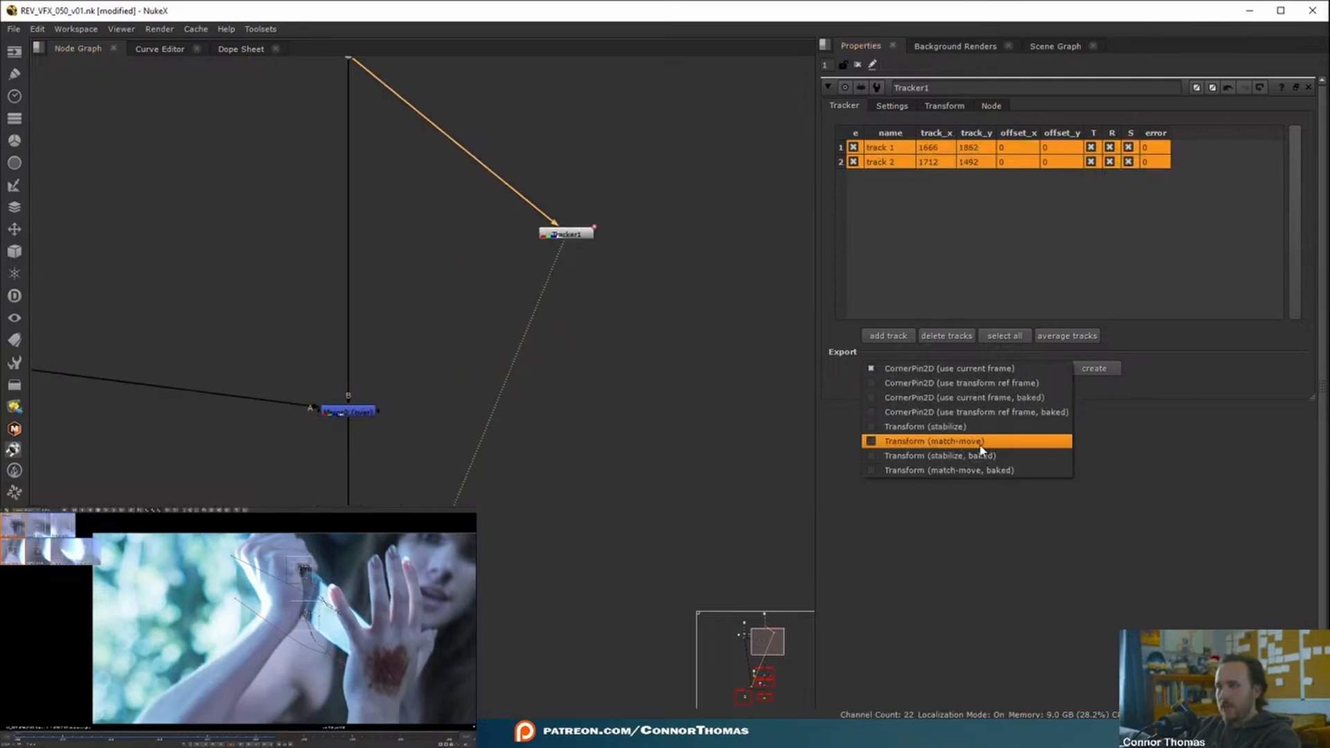
{"action": "left_click", "coordinate": [981, 442]}
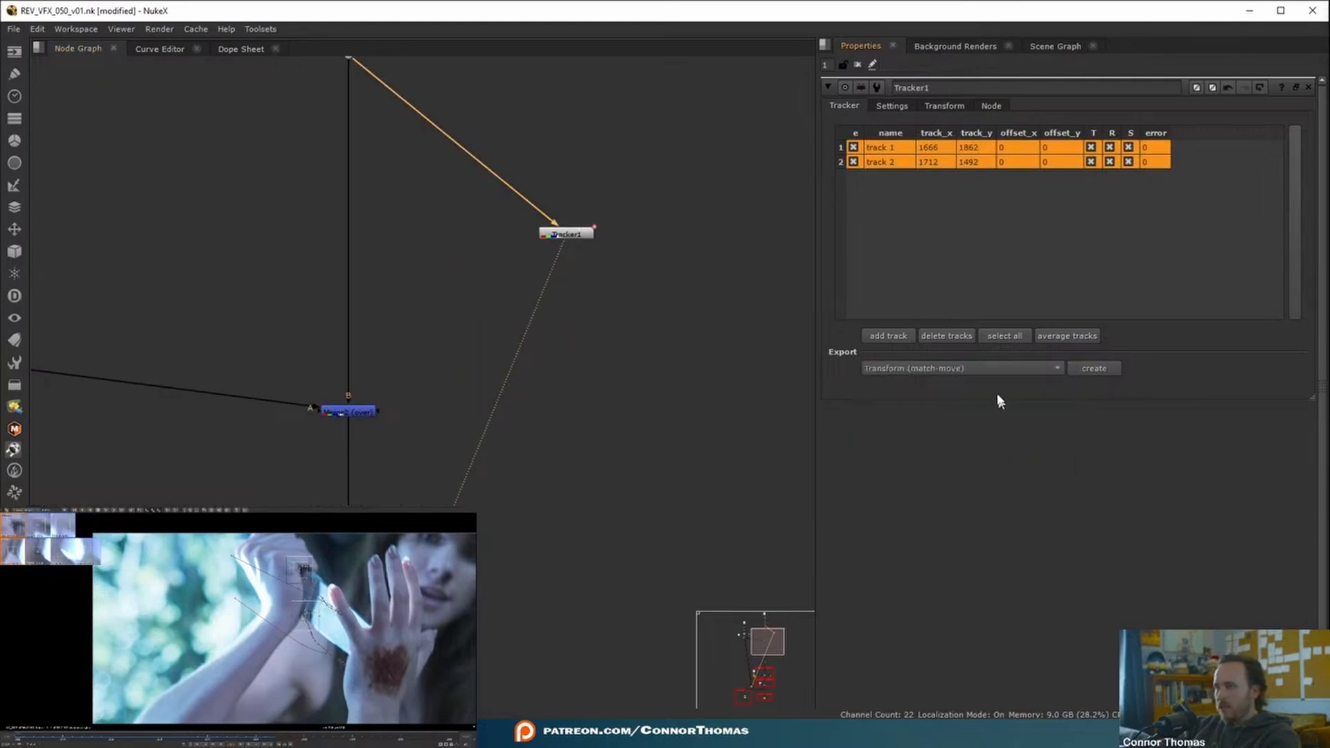
{"action": "left_click", "coordinate": [962, 368]}
{"action": "left_click", "coordinate": [976, 355]}
{"action": "left_click", "coordinate": [1095, 369]}
{"action": "left_click_drag", "start_coordinate": [651, 250], "coordinate": [356, 296]}
{"action": "key", "text": "1"}
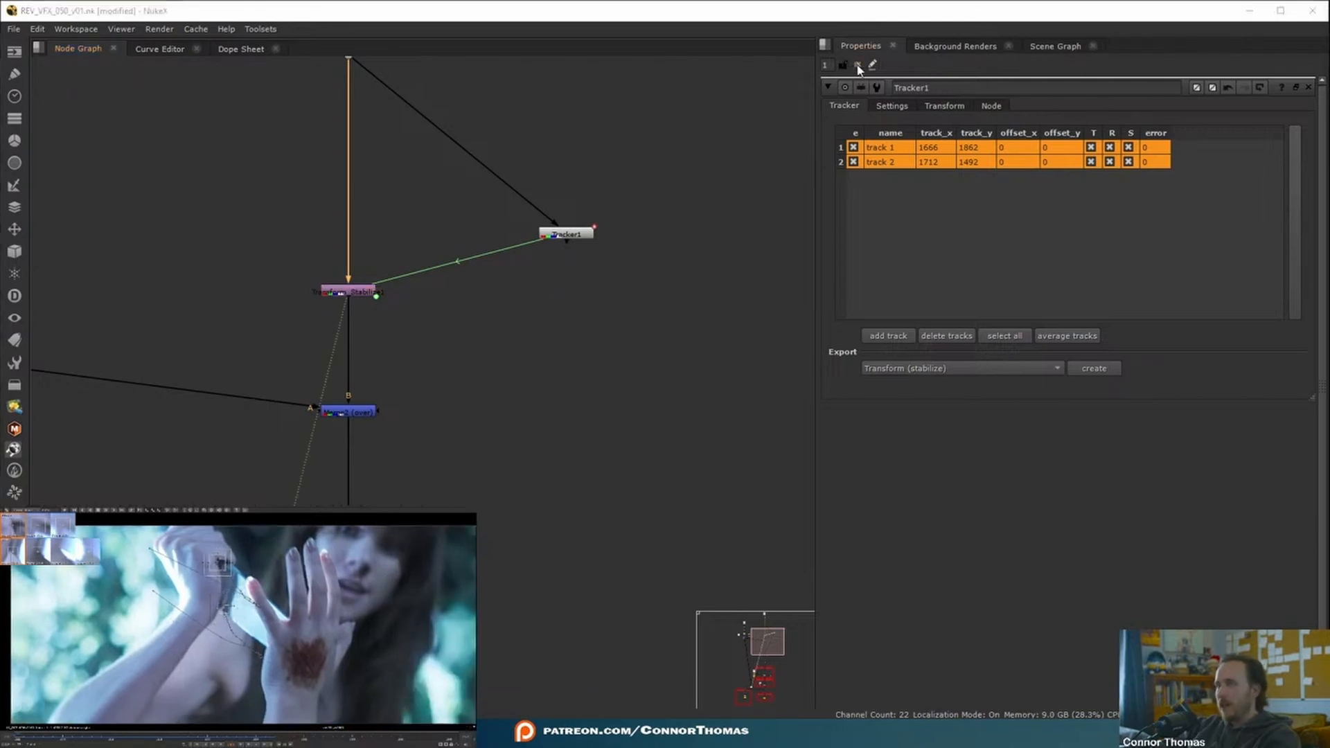
{"action": "left_click_drag", "start_coordinate": [280, 739], "coordinate": [269, 738]}
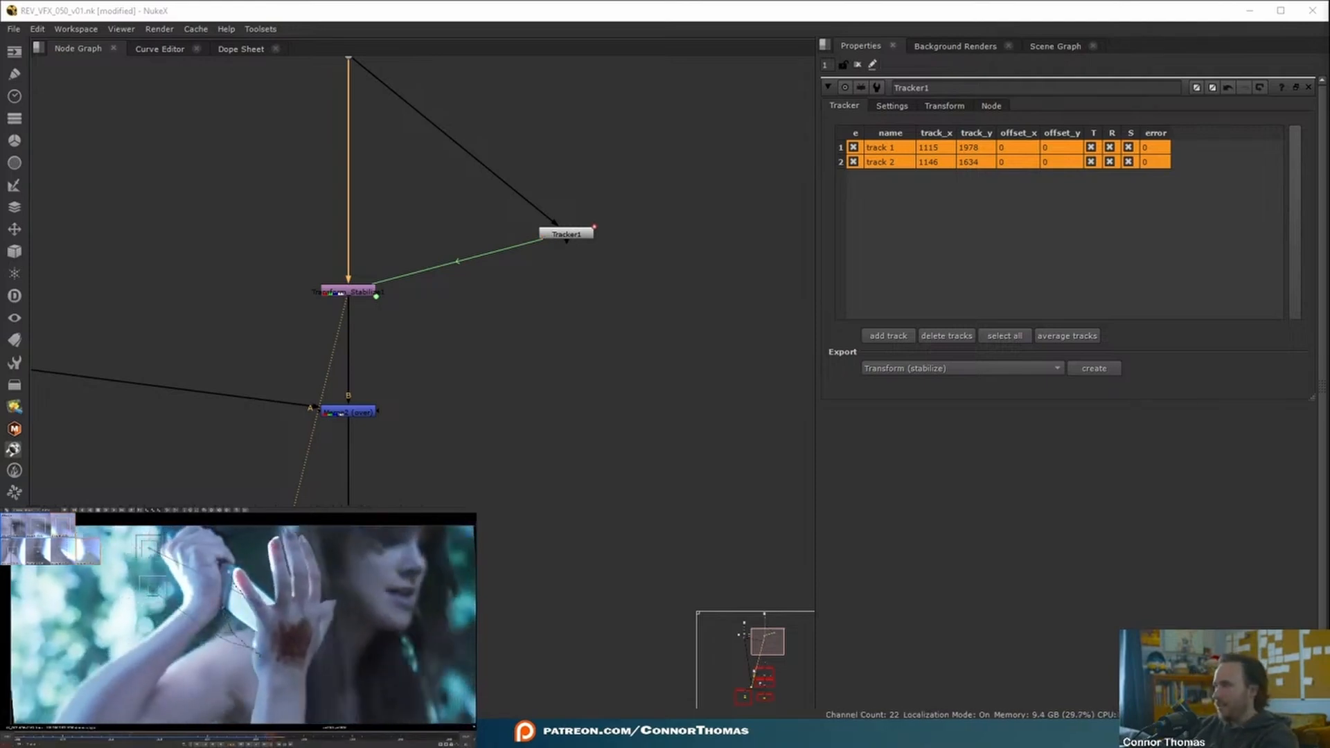
{"action": "key", "text": "Delete"}
Export the tracks as a Transform (match-move, baked) node and insert it below CornerPin2D1, with a Merge in between.
{"action": "left_click", "coordinate": [1009, 368]}
{"action": "left_click", "coordinate": [1012, 413]}
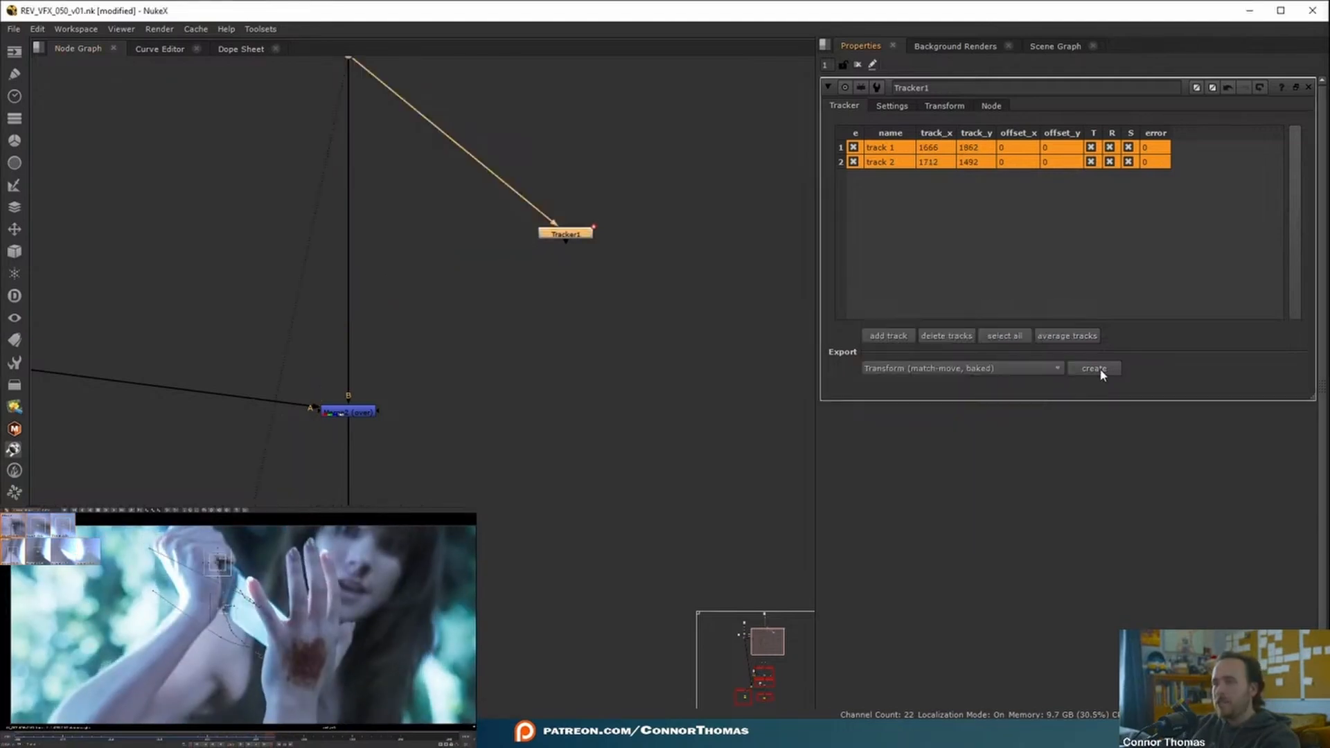
{"action": "middle_click_drag", "start_coordinate": [390, 410], "coordinate": [575, 402]}
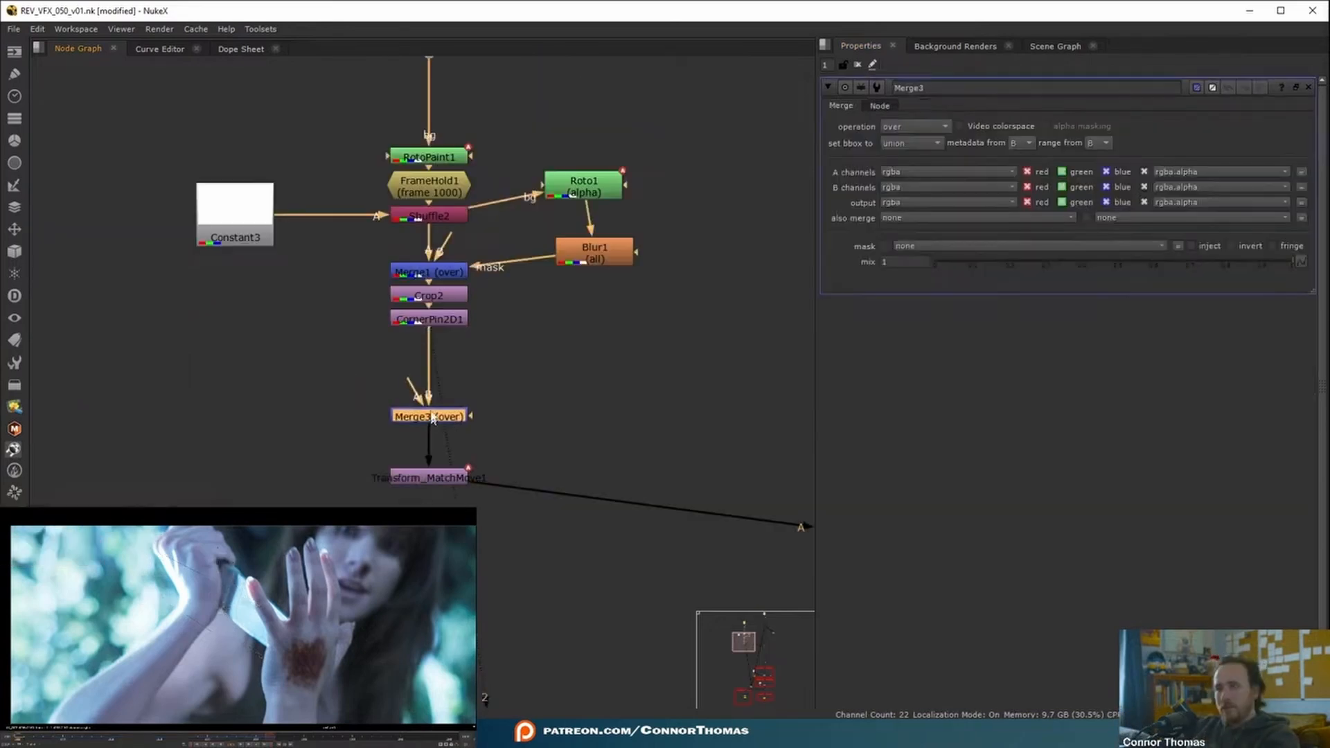
Add a black Constant node beside Merge3 in the blade patch branch.
{"action": "left_click", "coordinate": [262, 361]}
{"action": "key", "text": "Tab"}
{"action": "type", "text": "cons"}
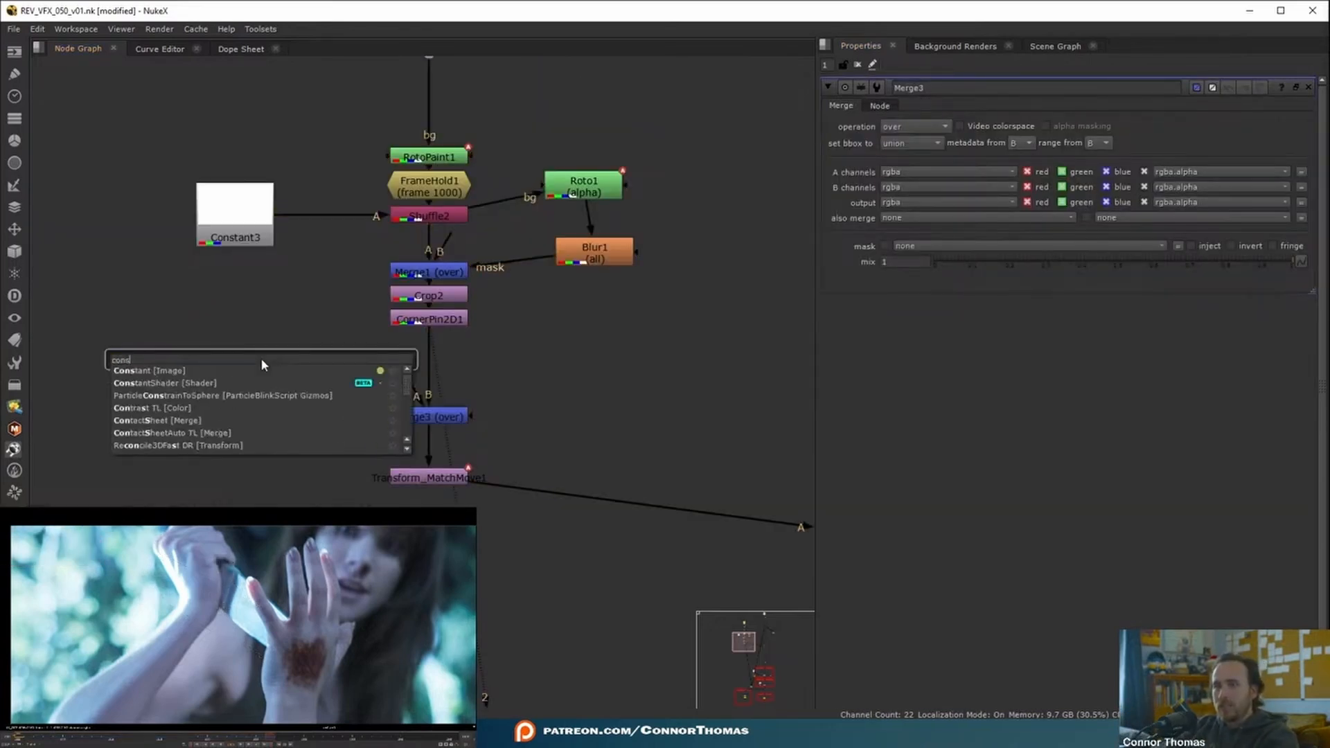
{"action": "key", "text": "Return"}
{"action": "left_click", "coordinate": [703, 419]}
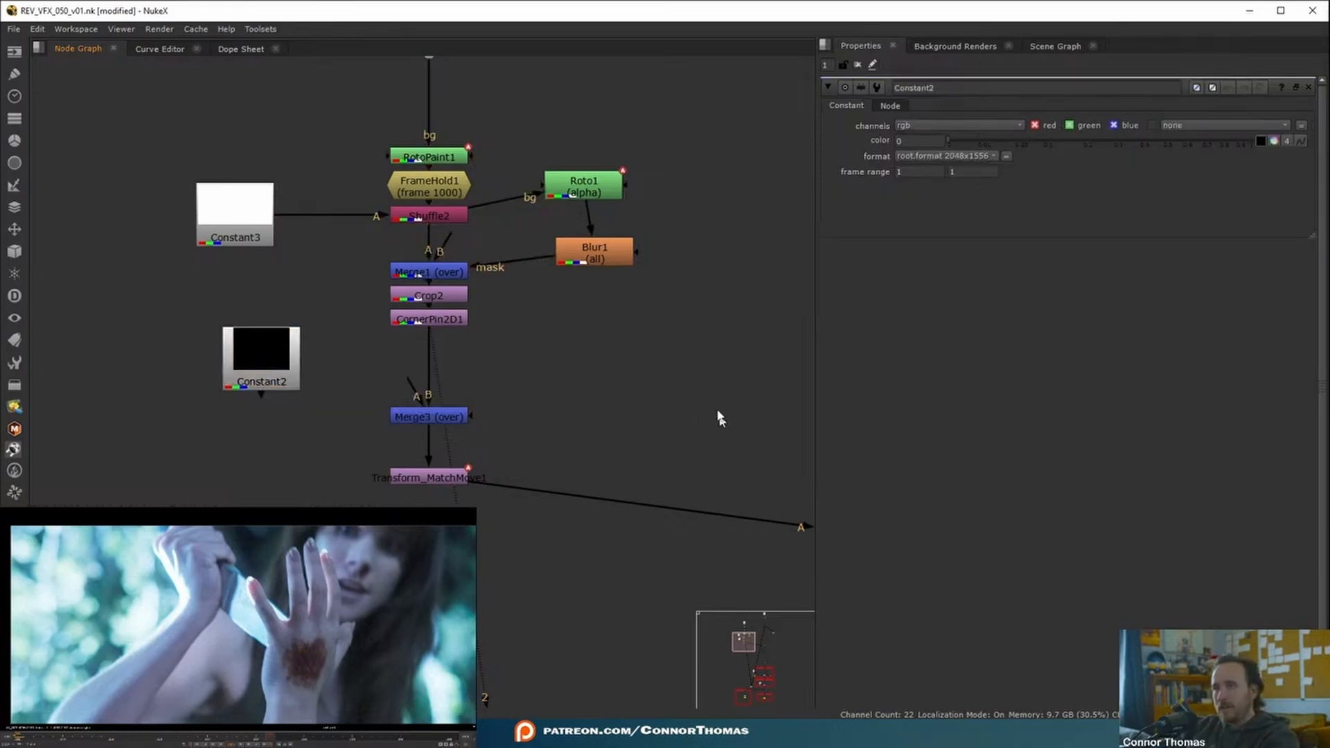
Set the project's full size format to 4K_DCP 4096x2160 in the project settings.
{"action": "scroll", "coordinate": [464, 473], "scroll_direction": "down", "scroll_amount": 3}
{"action": "middle_click_drag", "start_coordinate": [484, 383], "coordinate": [357, 442]}
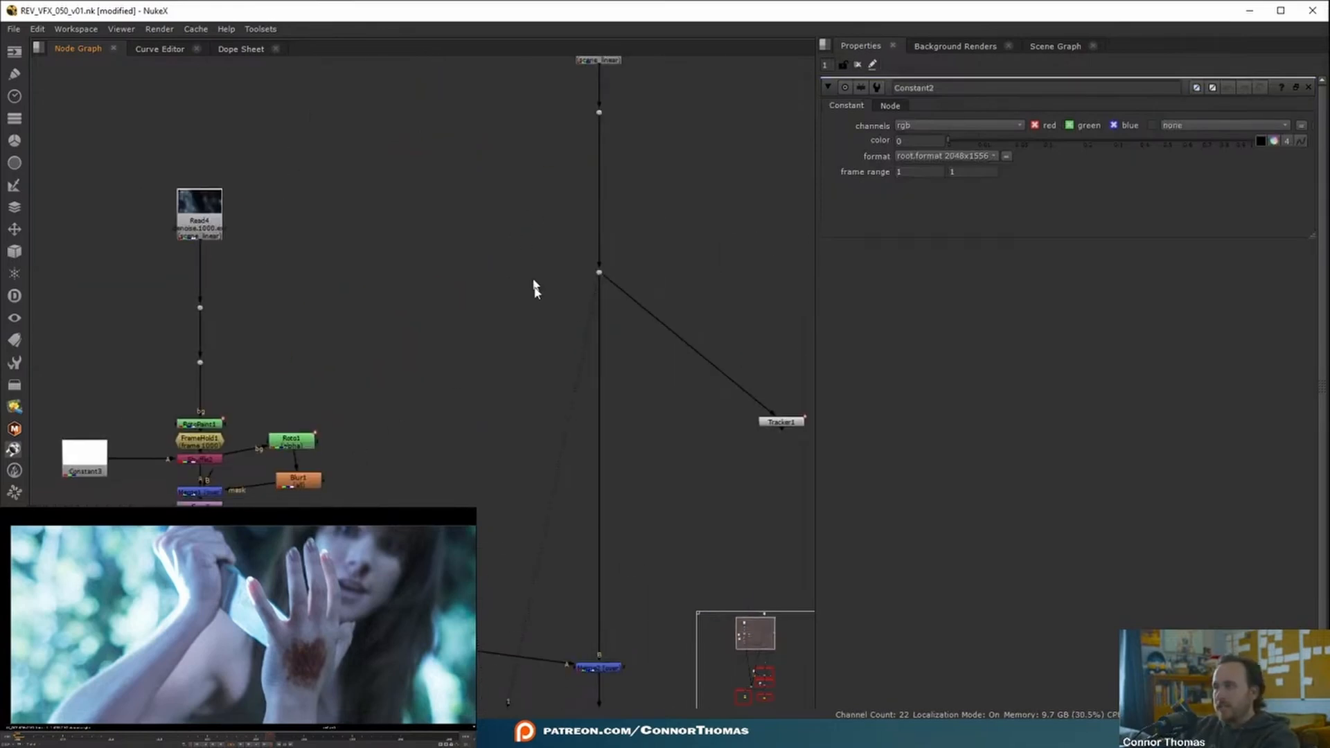
{"action": "key", "text": "s"}
{"action": "left_click", "coordinate": [941, 532]}
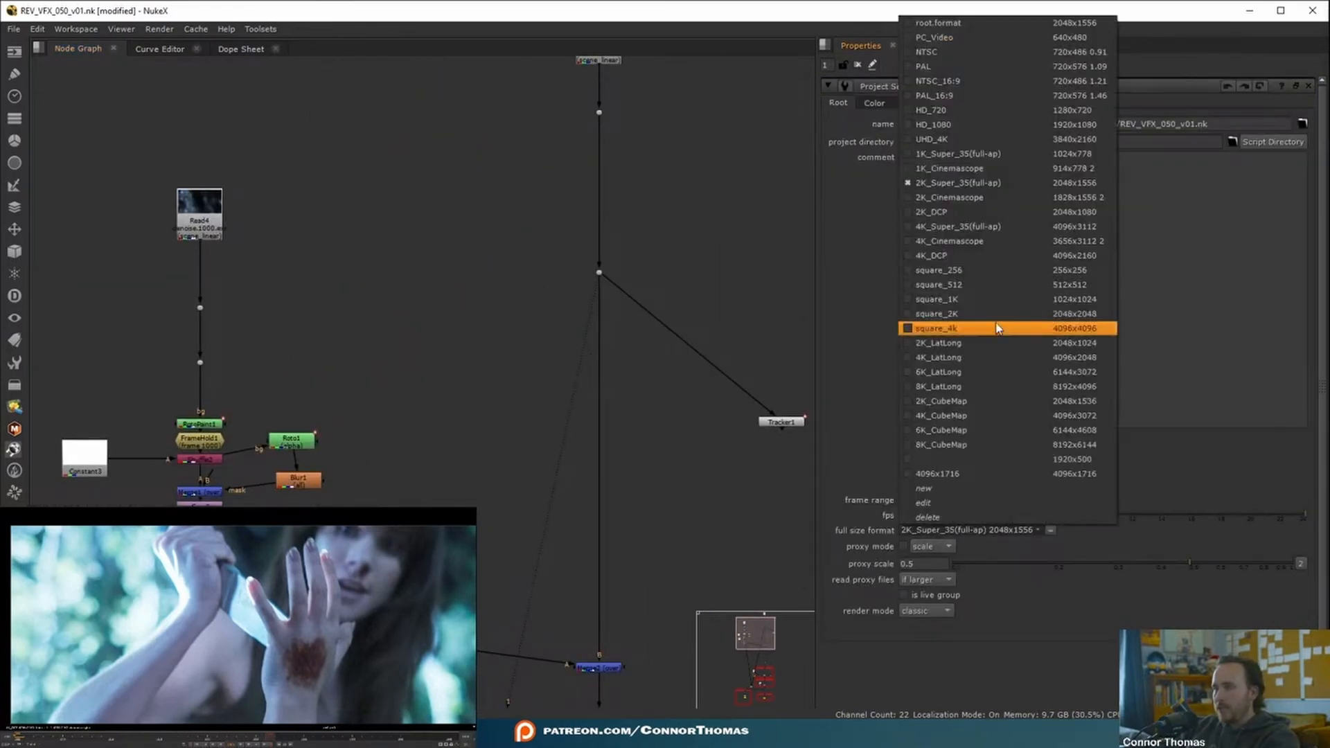
{"action": "left_click", "coordinate": [991, 256]}
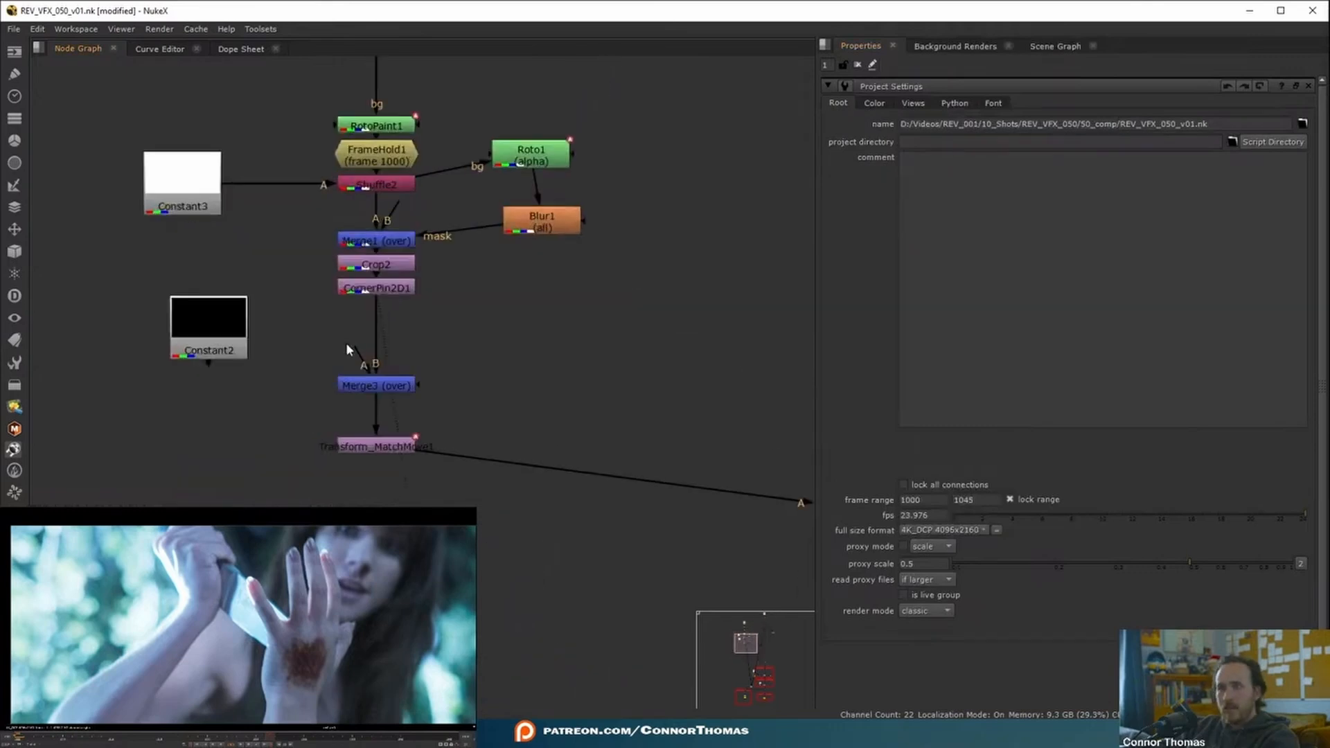
Connect the black Constant to Merge3's open input and view the merged blade patch at full frame.
{"action": "left_click_drag", "start_coordinate": [343, 370], "coordinate": [191, 316]}
{"action": "left_click", "coordinate": [399, 387]}
{"action": "key", "text": "shift+c"}
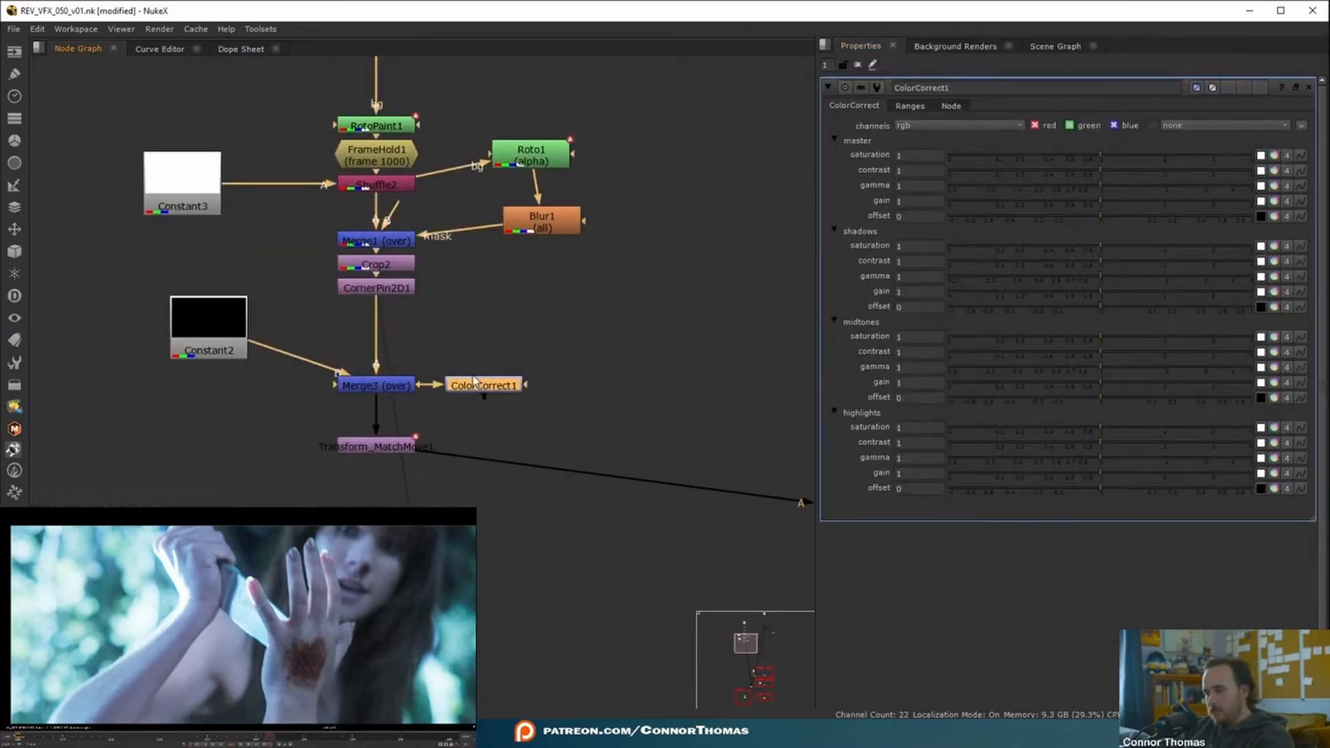
{"action": "key", "text": "ctrl+z"}
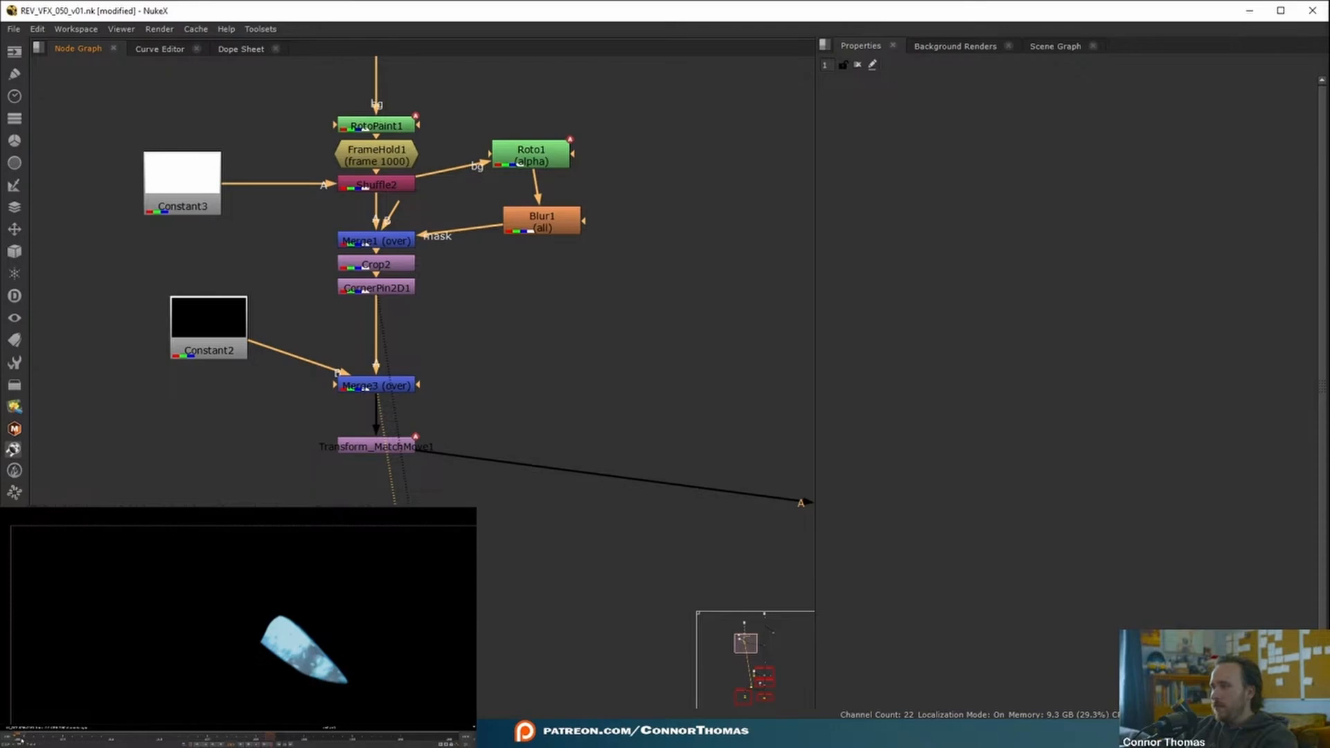
{"action": "key", "text": "f"}
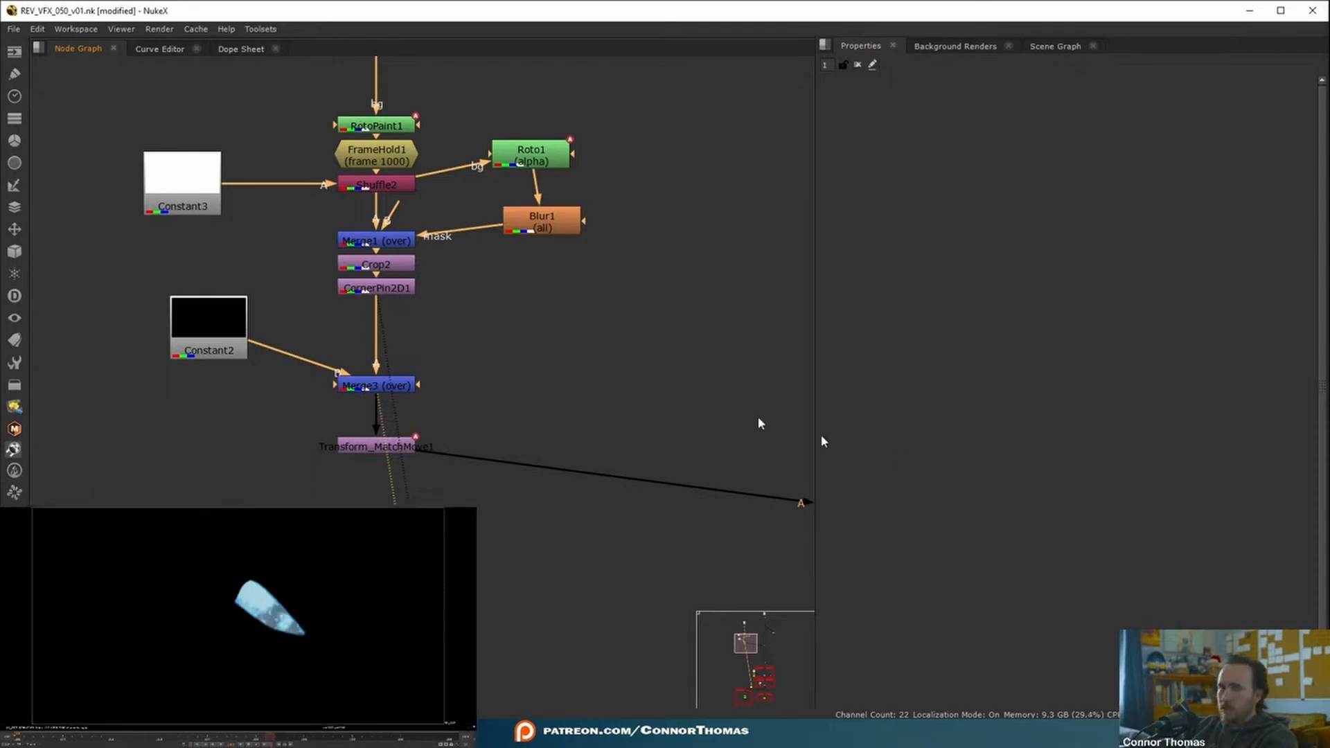
View the Transform_MatchMove1 output and the Merge2 composite of the blade patch over the plate.
{"action": "left_click", "coordinate": [386, 451]}
{"action": "key", "text": "1"}
{"action": "left_click", "coordinate": [512, 479]}
{"action": "middle_click_drag", "start_coordinate": [511, 478], "coordinate": [229, 400]}
{"action": "left_click", "coordinate": [746, 453]}
{"action": "key", "text": "1"}
{"action": "left_click", "coordinate": [612, 395]}
{"action": "scroll", "coordinate": [659, 399], "scroll_direction": "down", "scroll_amount": 4}
{"action": "middle_click_drag", "start_coordinate": [666, 400], "coordinate": [556, 436]}
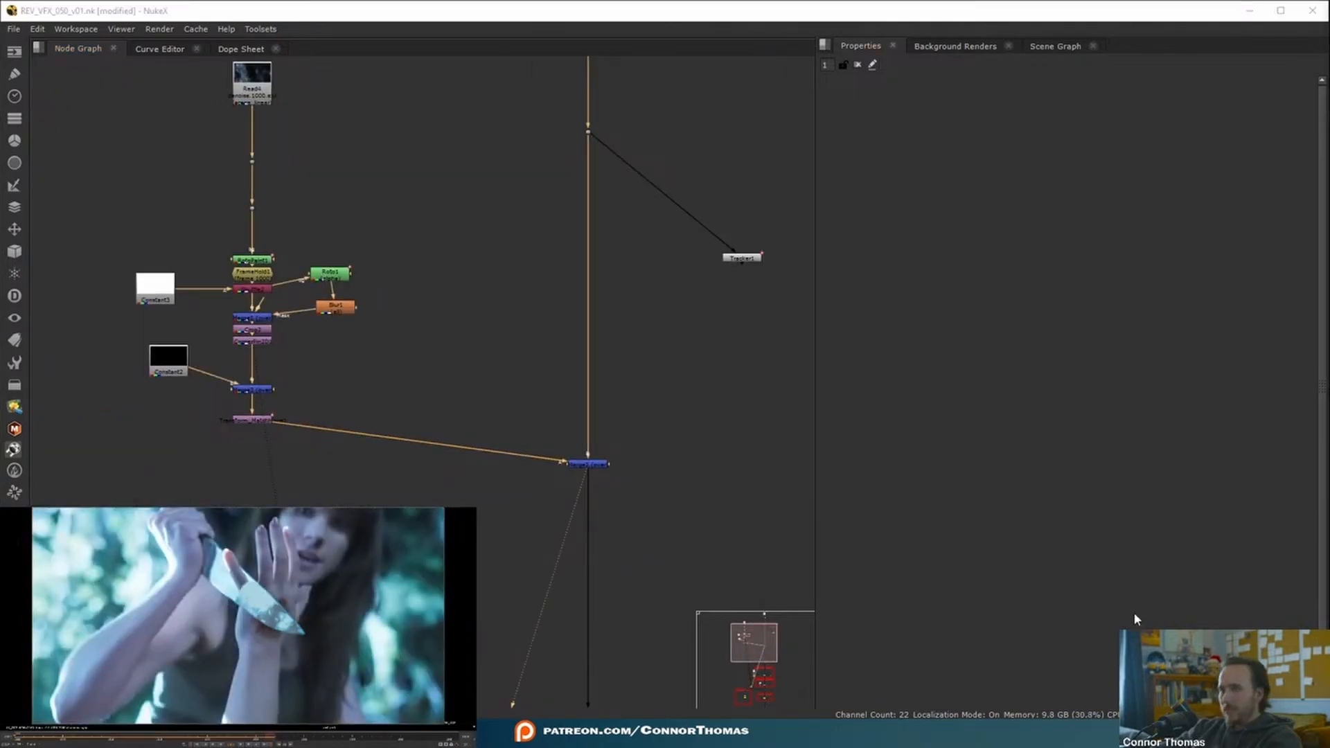
Move the Tracker1 node to the space between the blade patch branch and the main plate pipe.
{"action": "middle_click_drag", "start_coordinate": [688, 314], "coordinate": [541, 350]}
{"action": "left_click_drag", "start_coordinate": [594, 296], "coordinate": [311, 391]}
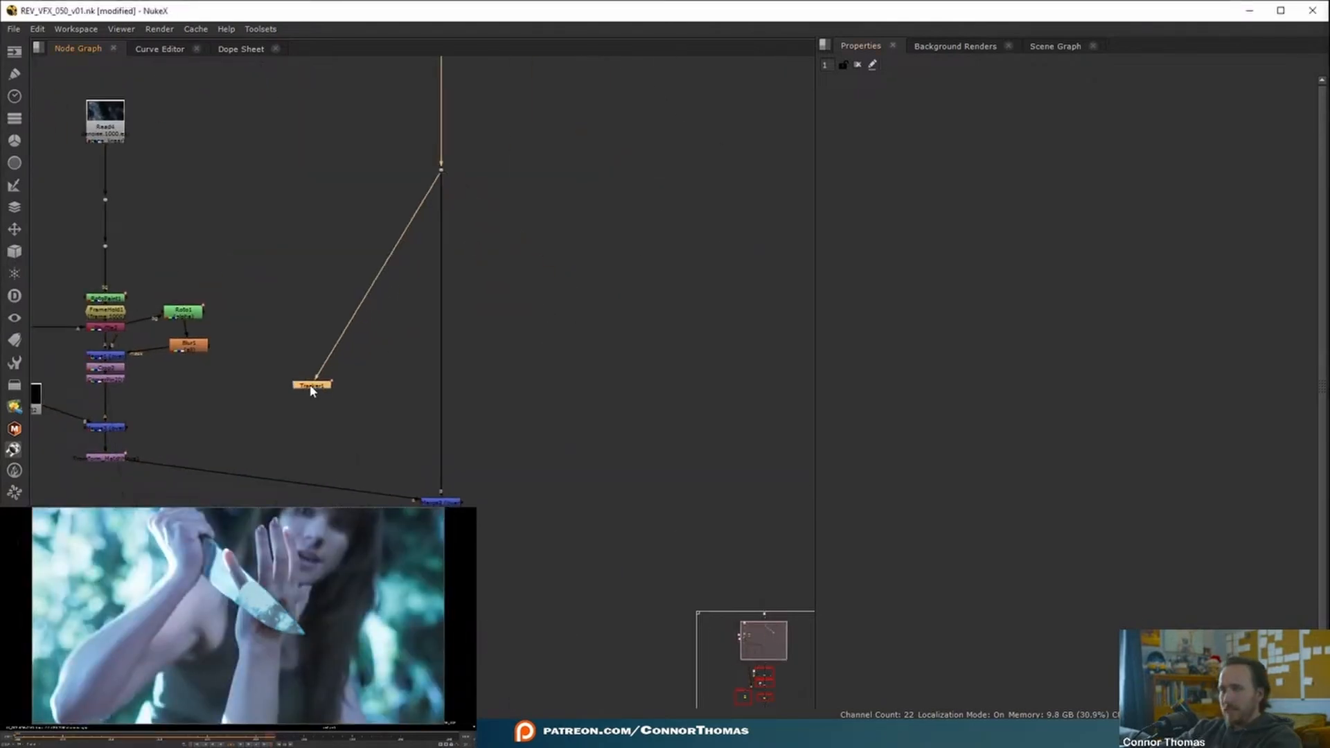
{"action": "middle_click_drag", "start_coordinate": [378, 423], "coordinate": [520, 380]}
{"action": "left_click", "coordinate": [283, 594]}
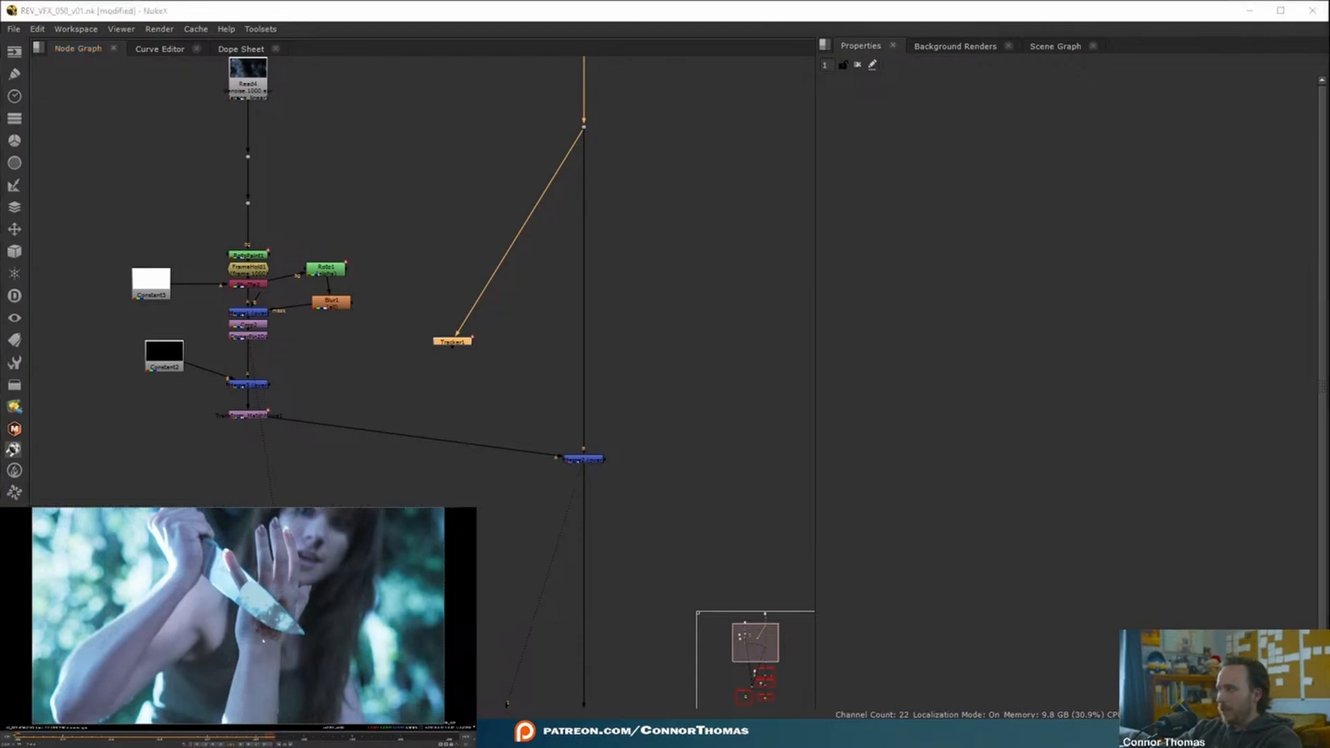
Disable Merge2, add a Mocha Pro node branching off the main plate pipe, and launch the Mocha interface.
{"action": "left_click_drag", "start_coordinate": [609, 433], "coordinate": [538, 485]}
{"action": "key", "text": "d"}
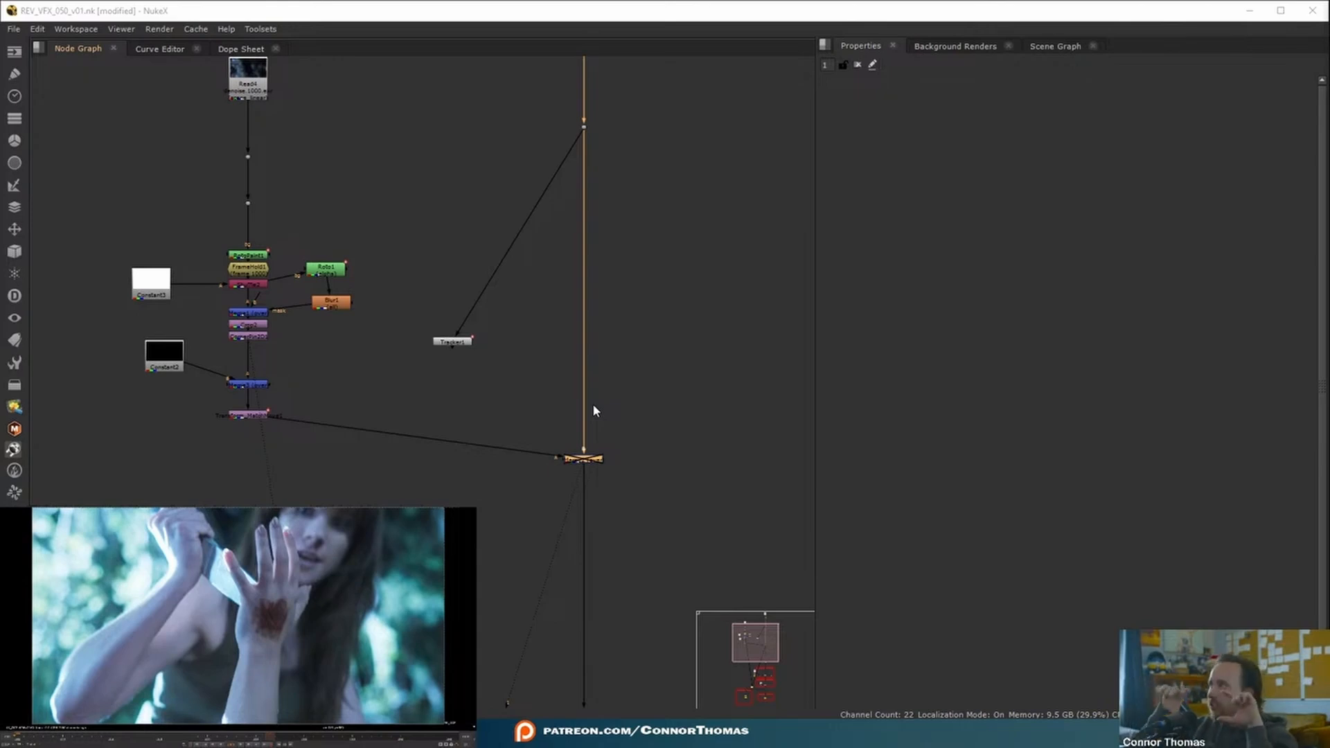
{"action": "key", "text": "Return"}
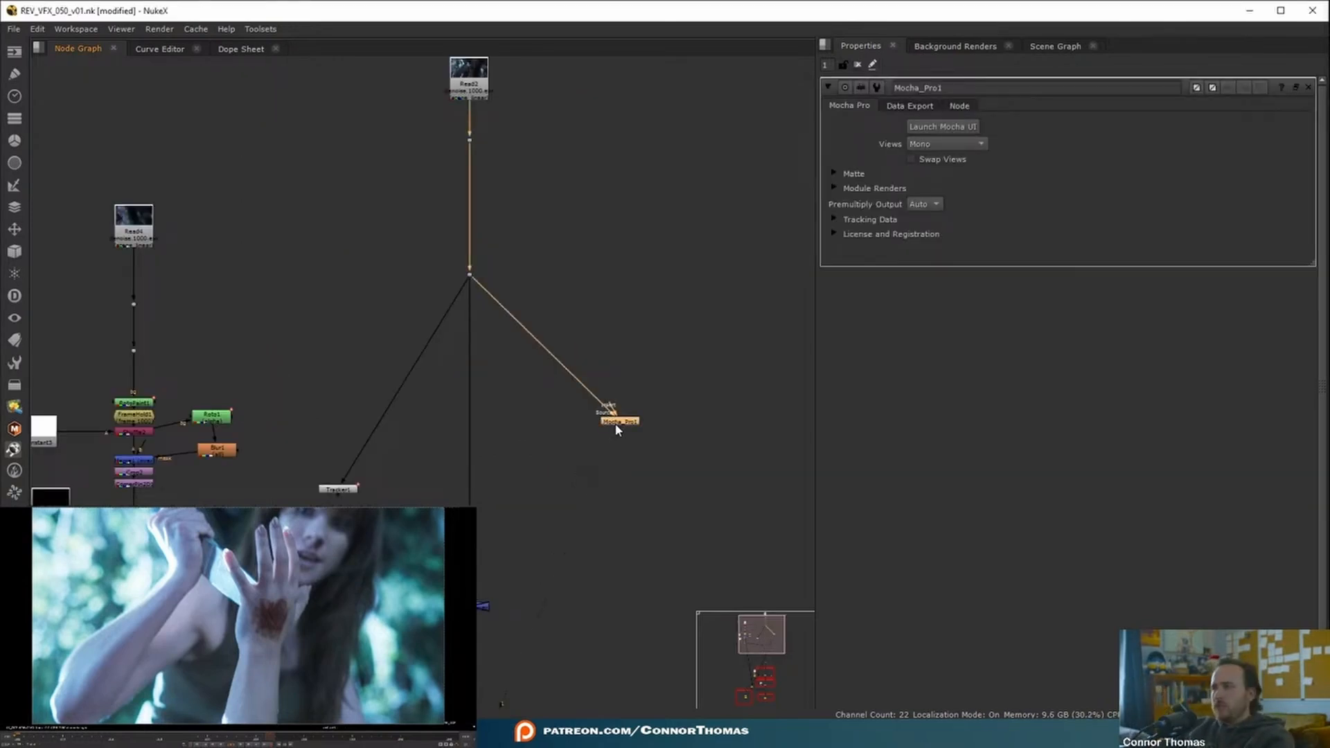
{"action": "left_click", "coordinate": [928, 127]}
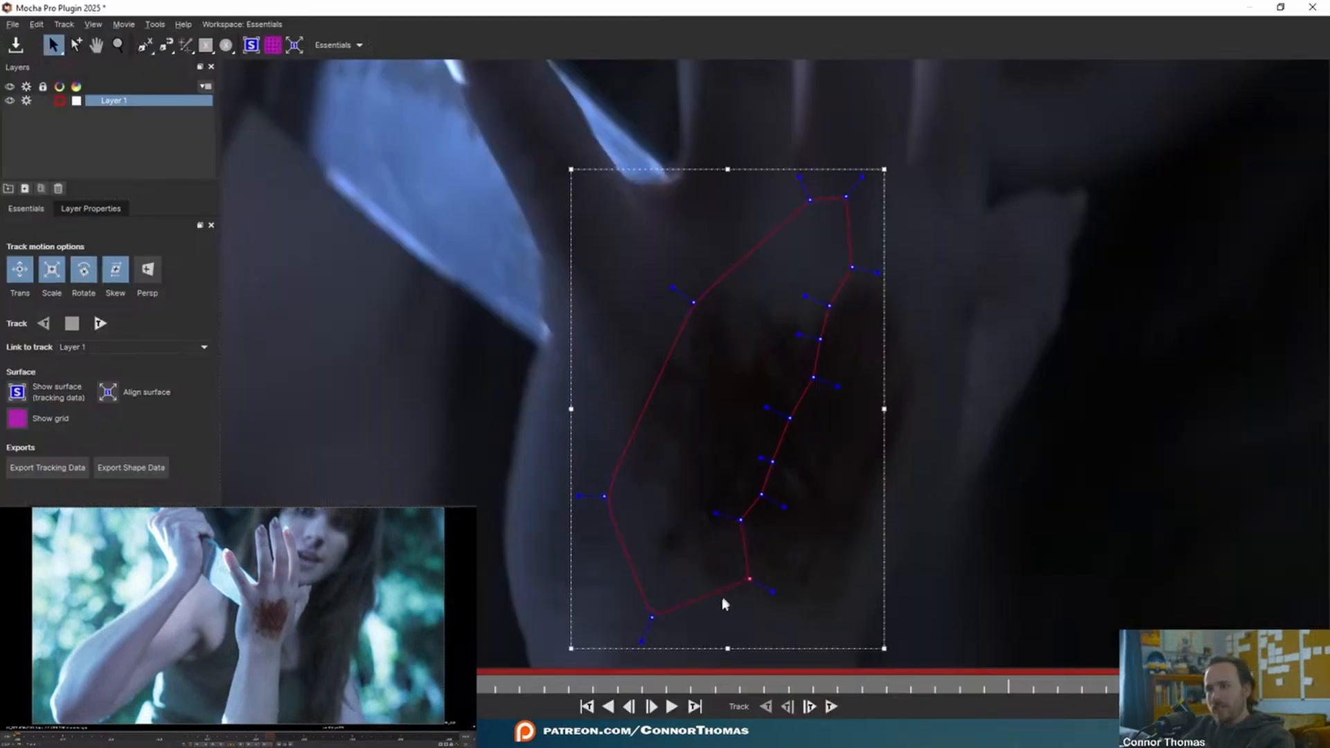
Track the palm spline forward with perspective motion enabled, and draw a second spline layer from the palm wound around the forearm and knife hand.
{"action": "left_click_drag", "start_coordinate": [740, 589], "coordinate": [728, 607]}
{"action": "left_click", "coordinate": [147, 269]}
{"action": "left_click", "coordinate": [100, 323]}
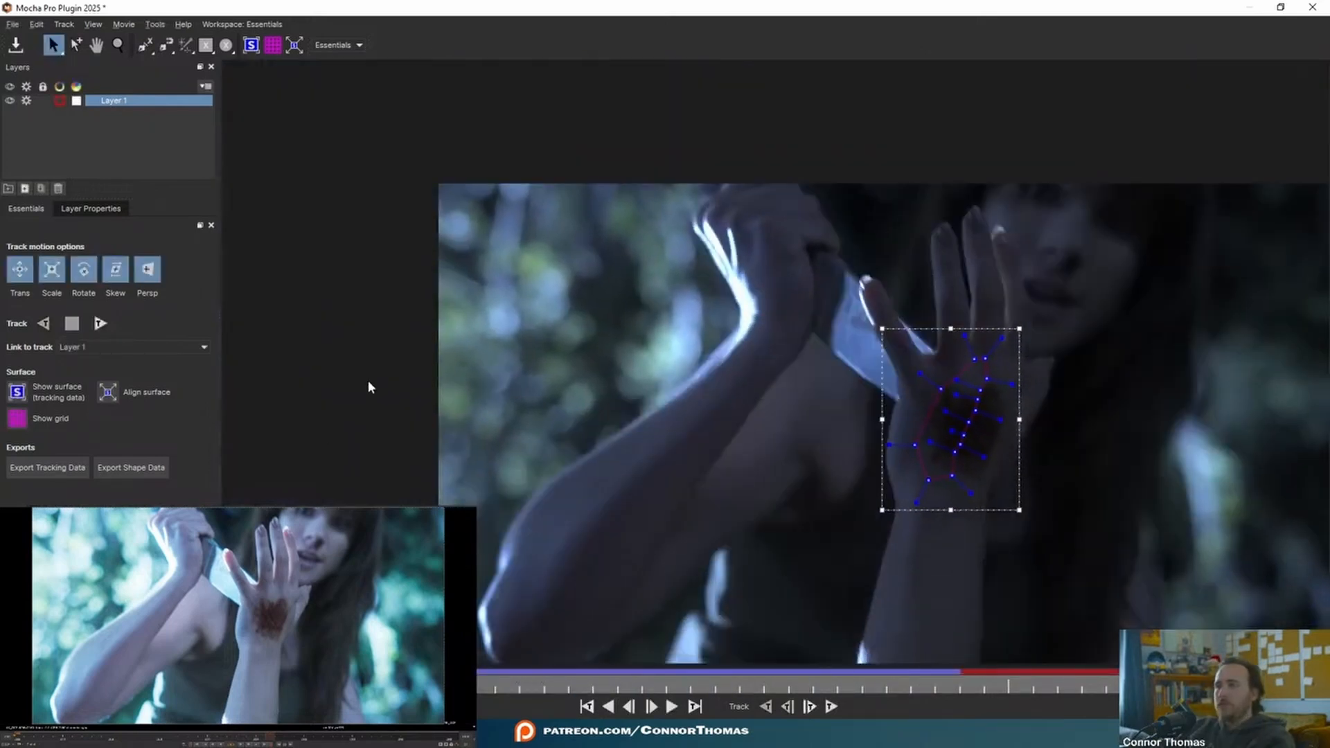
{"action": "left_click", "coordinate": [144, 45]}
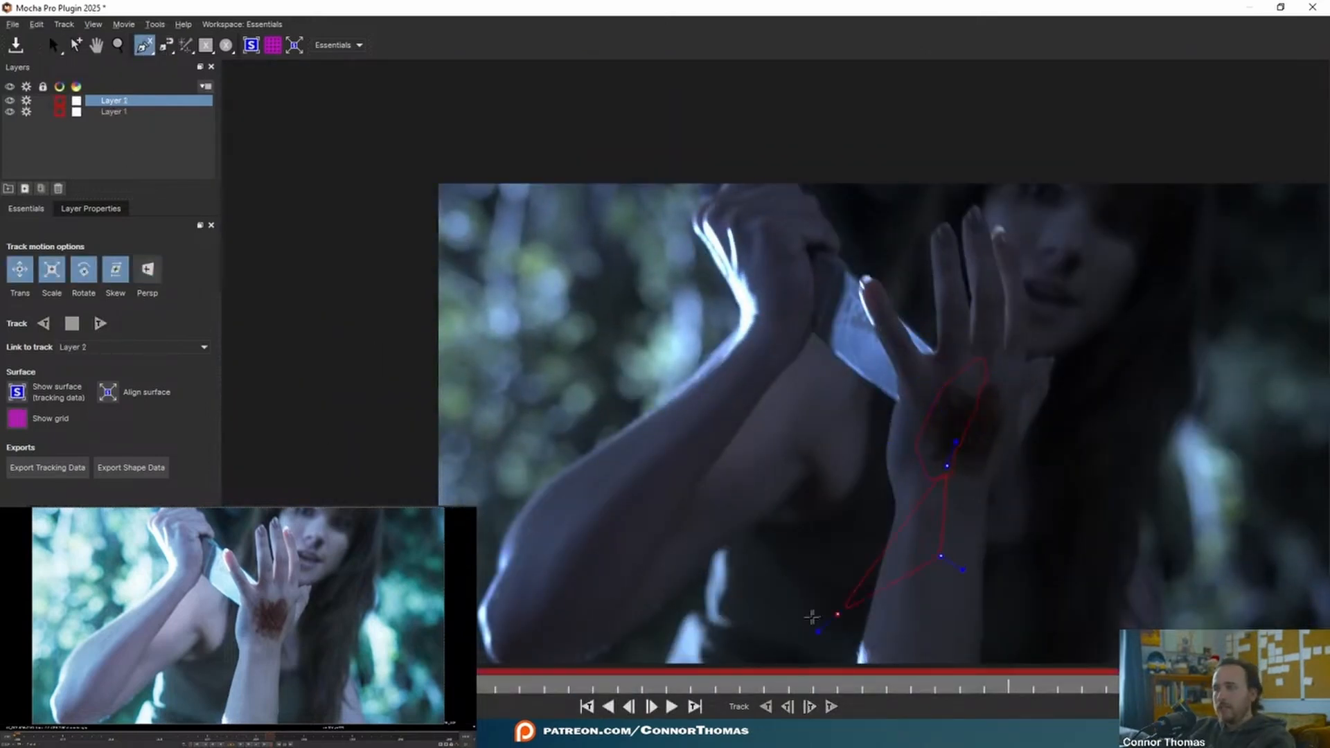
{"action": "left_click", "coordinate": [740, 609]}
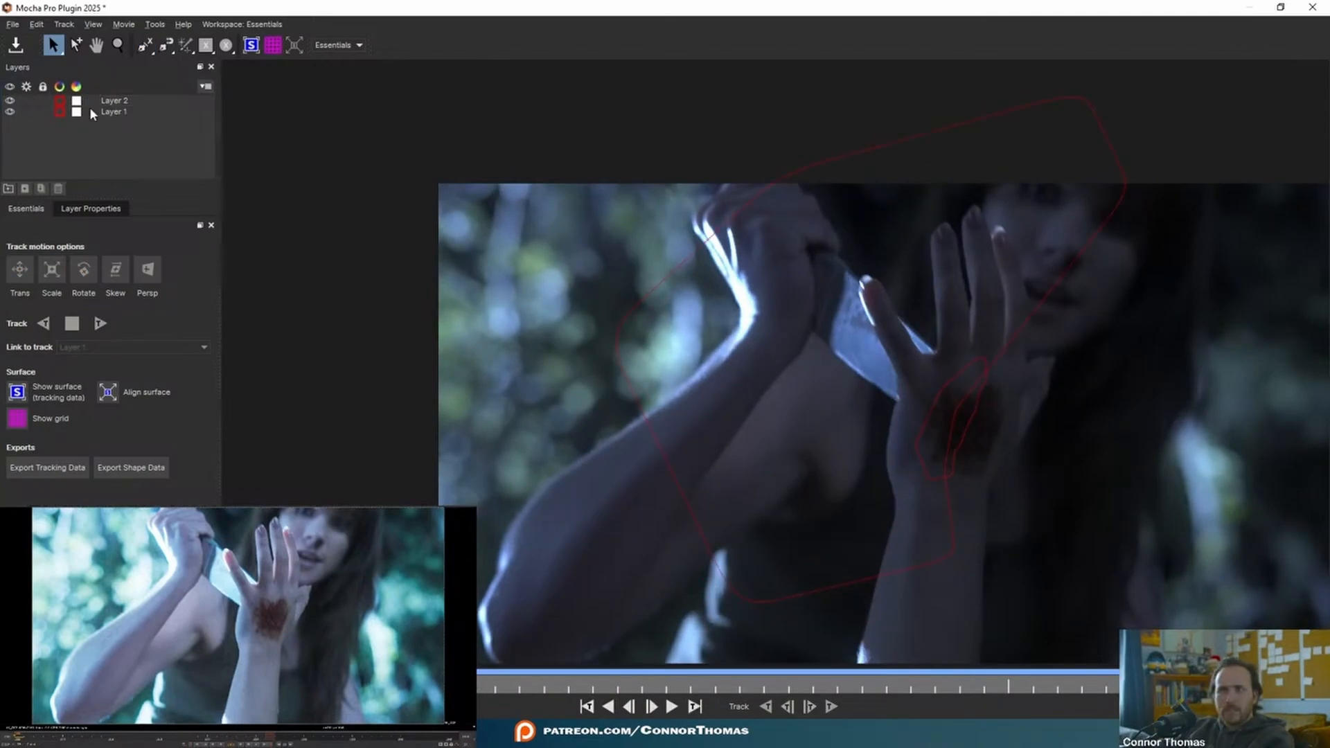
Export Layer 1 and Layer 2 as Nuke Roto [Basic] data to the clipboard.
{"action": "left_click", "coordinate": [93, 112]}
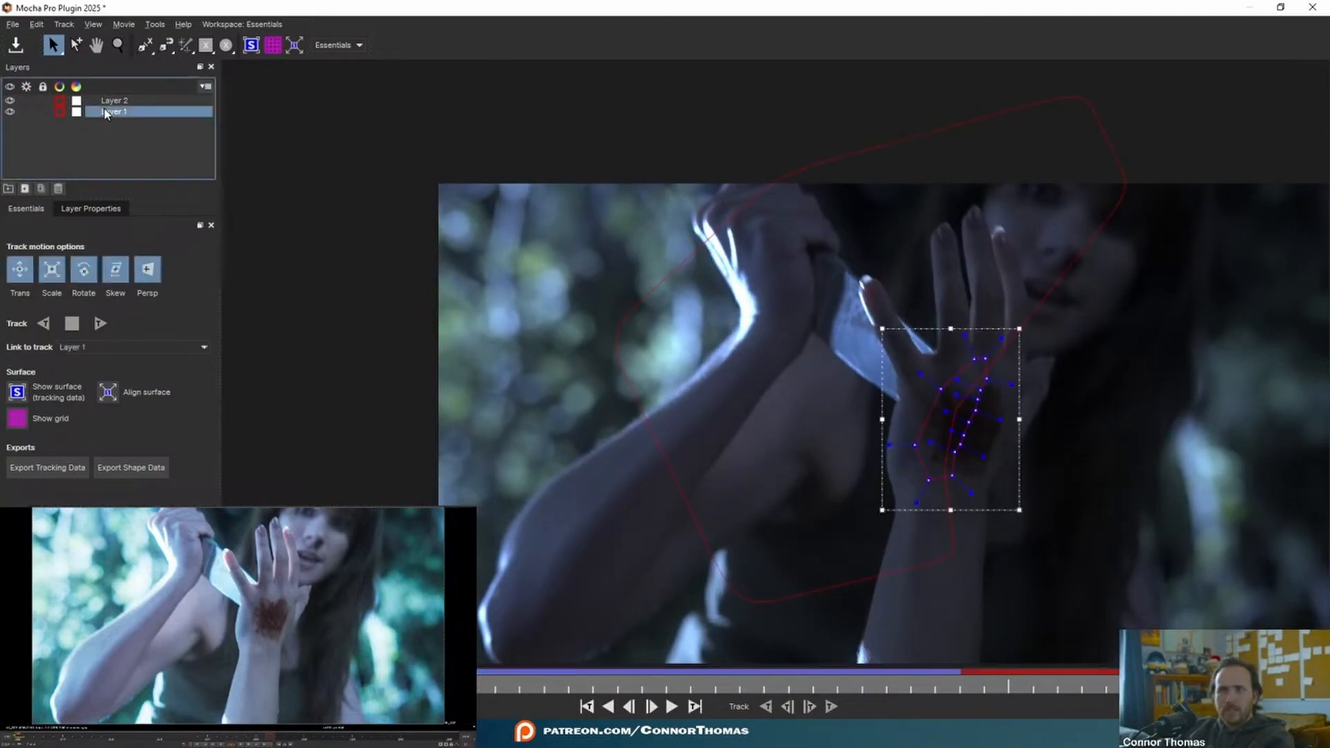
{"action": "left_click", "coordinate": [108, 101], "text": "shift"}
{"action": "left_click", "coordinate": [11, 24]}
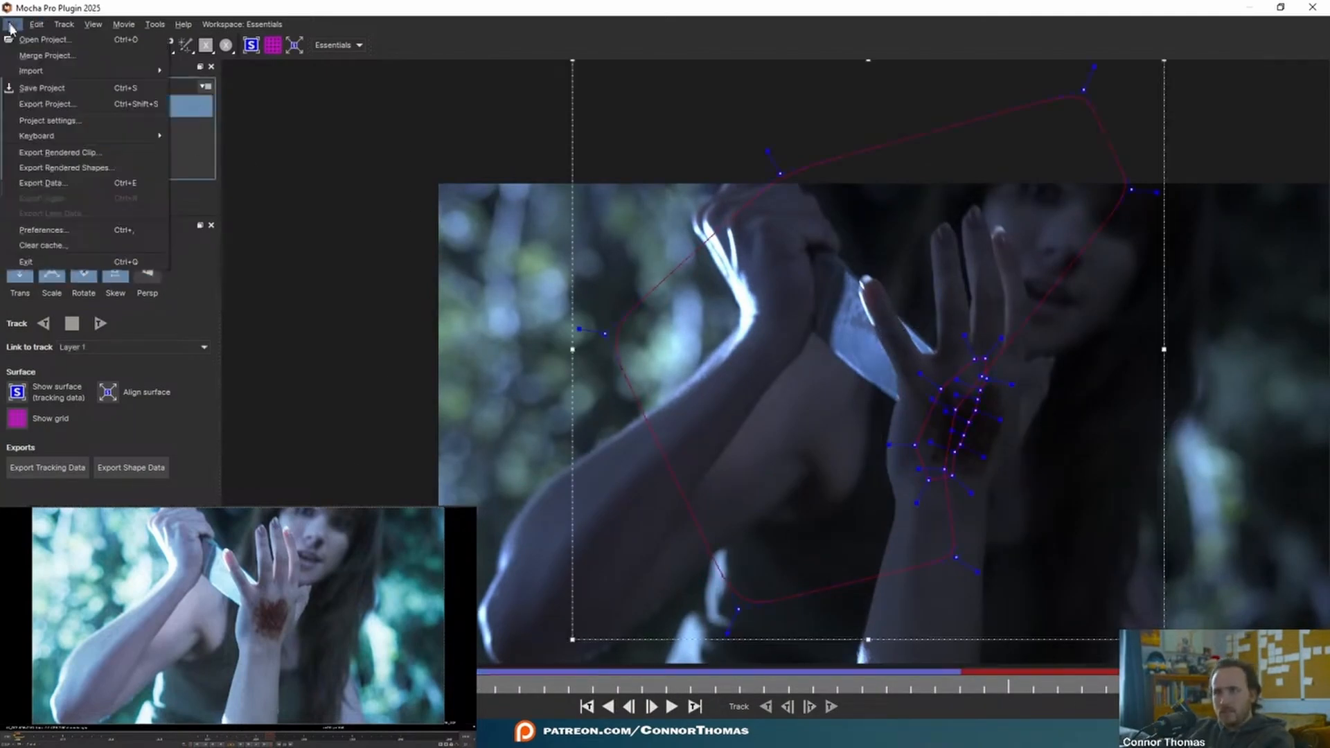
{"action": "left_click", "coordinate": [43, 183]}
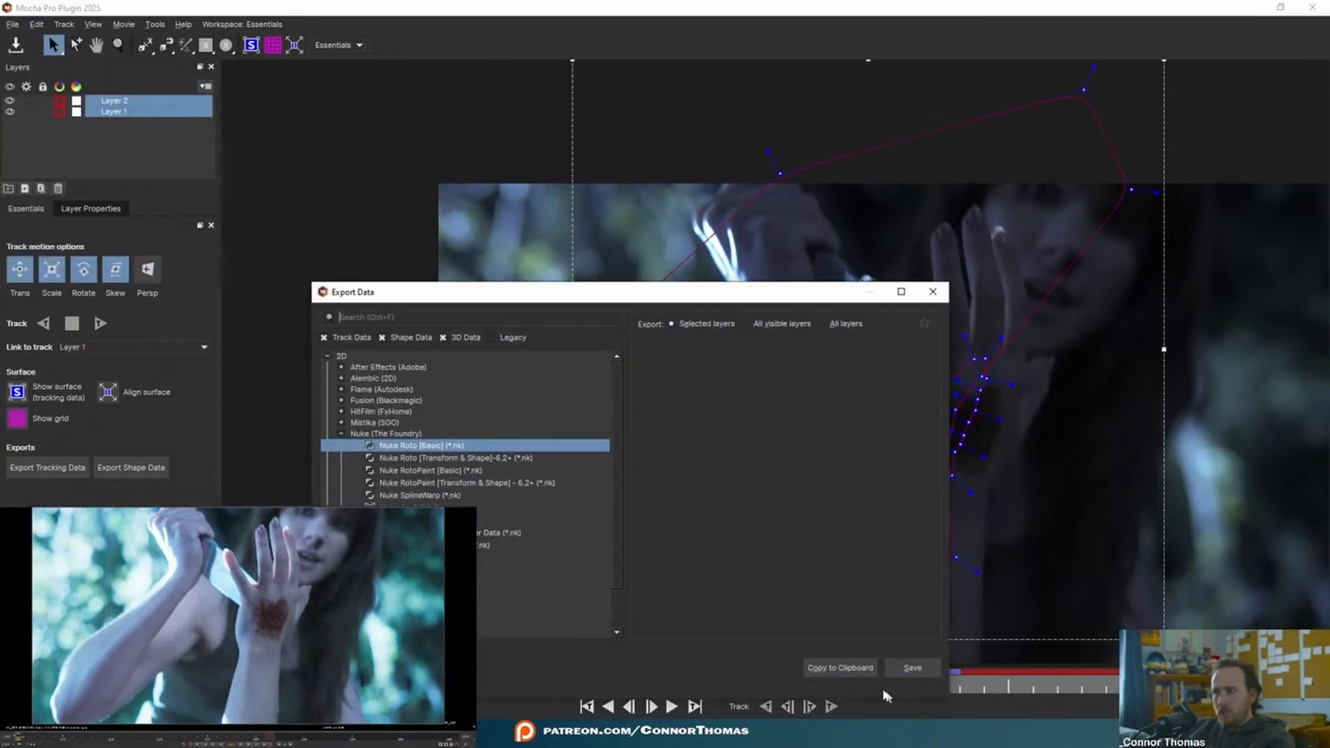
{"action": "left_click", "coordinate": [840, 668]}
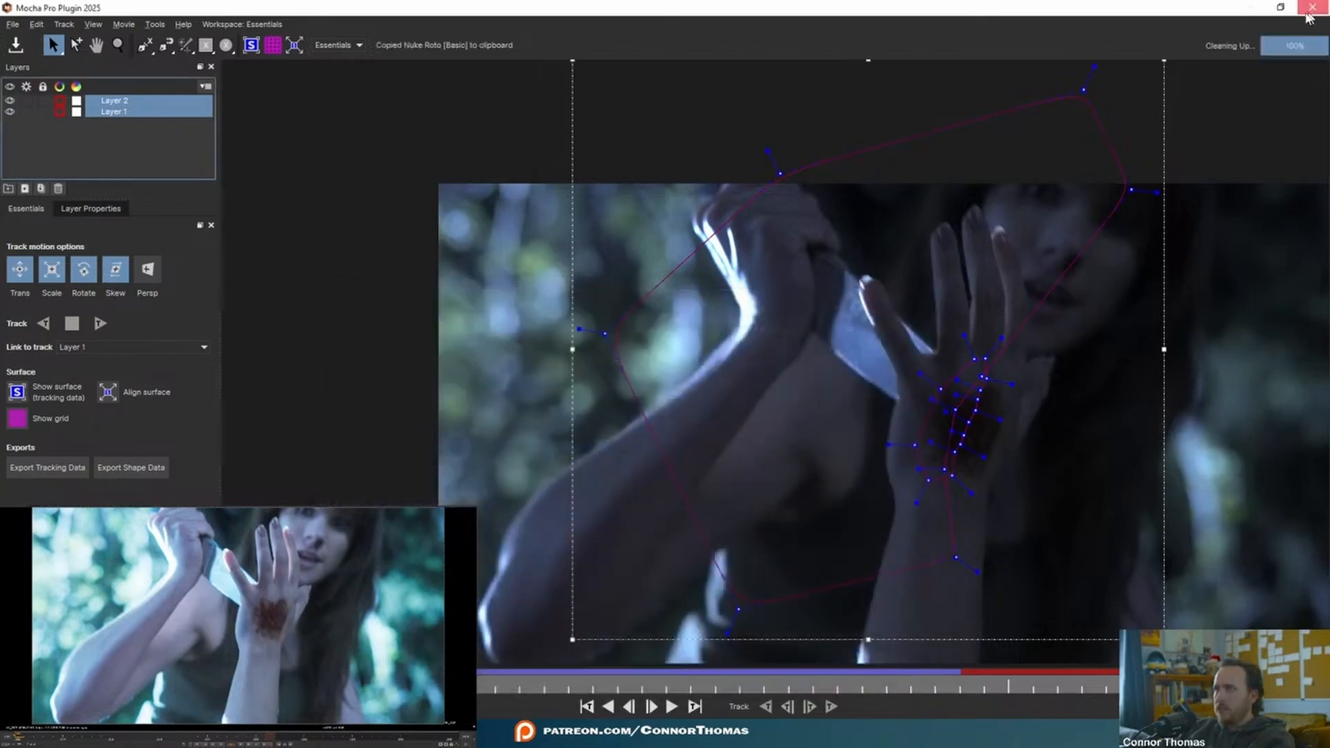
Close Mocha, paste the exported roto into the Nuke script, and place it below Tracker1.
{"action": "left_click", "coordinate": [1313, 7]}
{"action": "key", "text": "ctrl+v"}
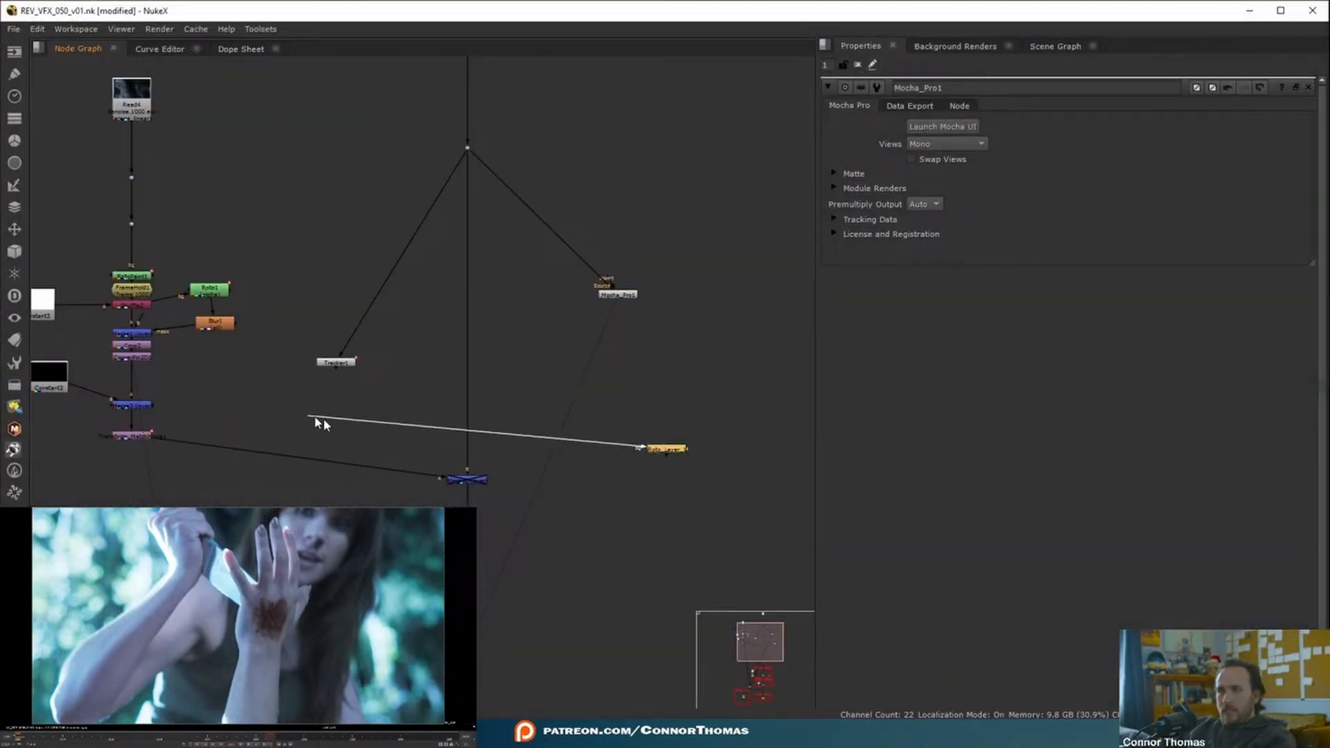
{"action": "left_click_drag", "start_coordinate": [667, 449], "coordinate": [333, 425]}
{"action": "scroll", "coordinate": [334, 431], "scroll_direction": "up", "scroll_amount": 5}
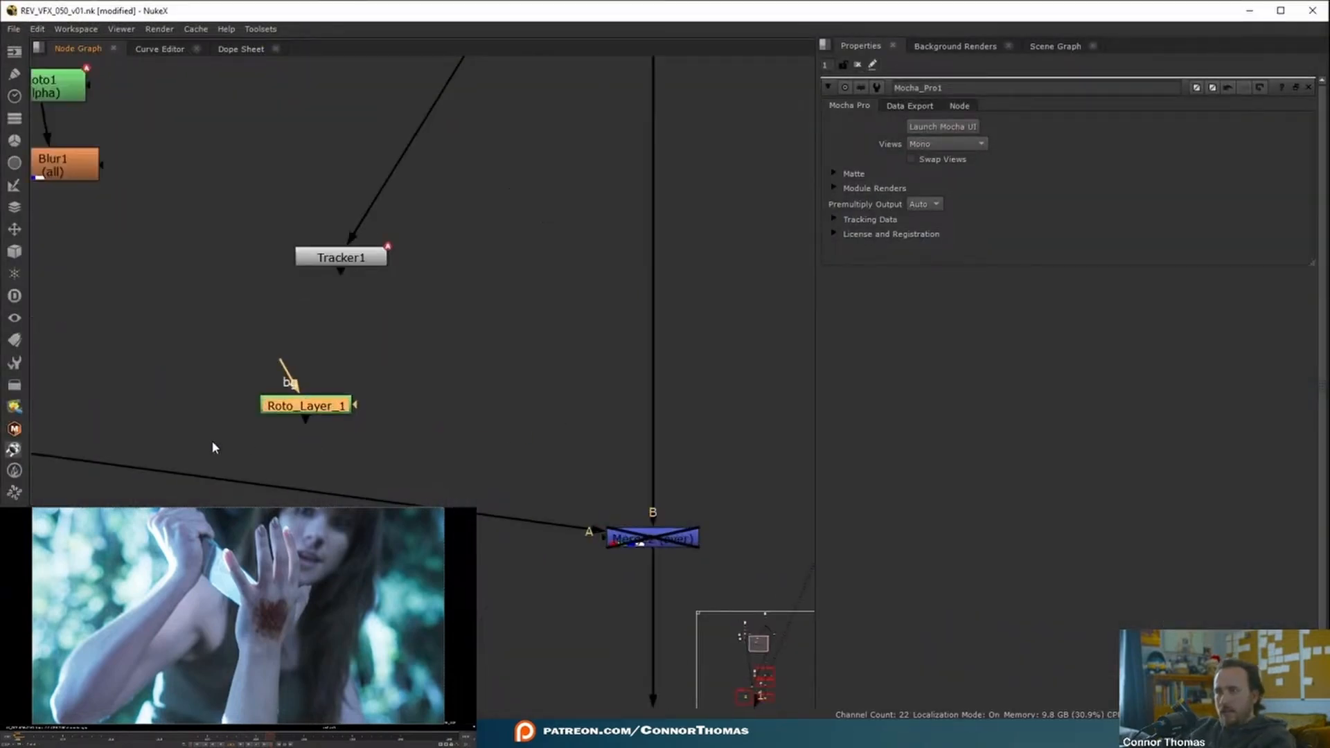
{"action": "middle_click_drag", "start_coordinate": [247, 443], "coordinate": [533, 409]}
{"action": "scroll", "coordinate": [533, 409], "scroll_direction": "down", "scroll_amount": 3}
Insert a Merge below Transform_MatchMove1 with Roto_Layer_1 as its A input, and set its operation to stencil.
{"action": "left_click", "coordinate": [291, 408]}
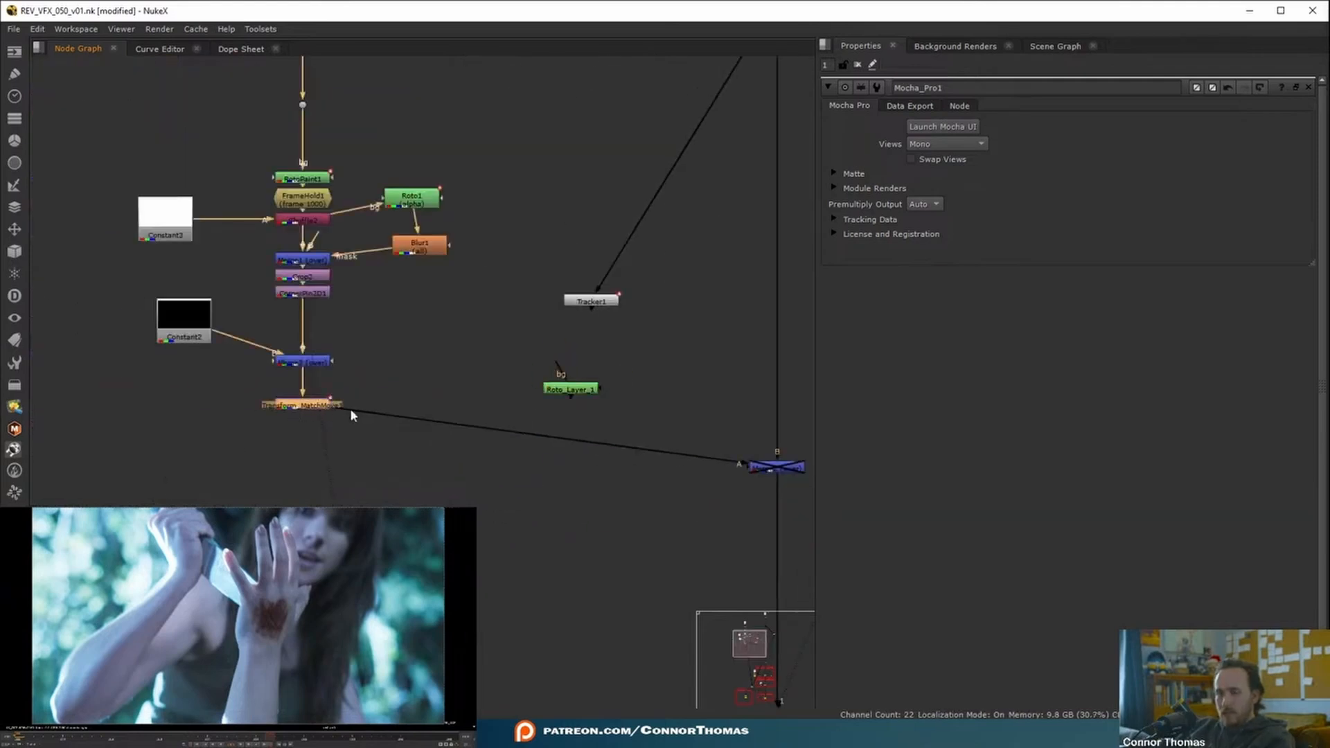
{"action": "key", "text": "m"}
{"action": "left_click_drag", "start_coordinate": [347, 407], "coordinate": [430, 386]}
{"action": "left_click", "coordinate": [302, 462]}
{"action": "left_click", "coordinate": [915, 126]}
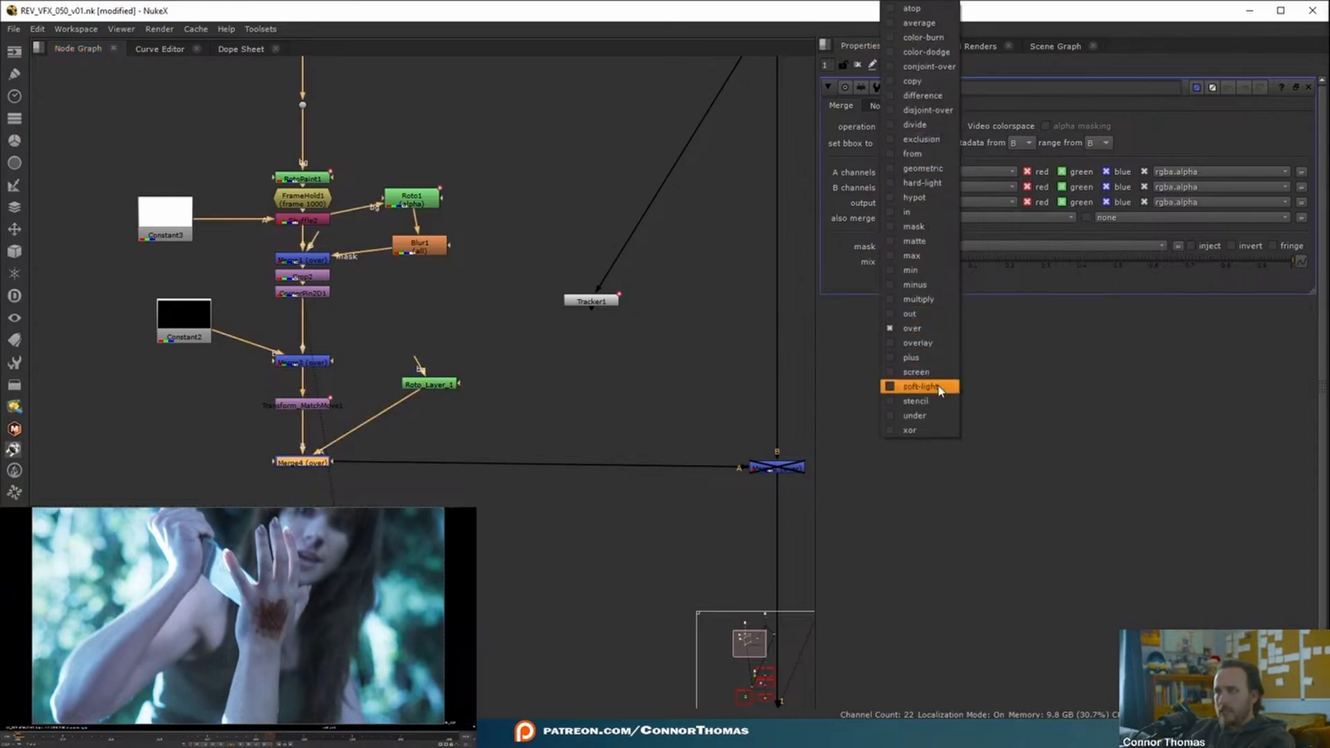
{"action": "left_click", "coordinate": [915, 402]}
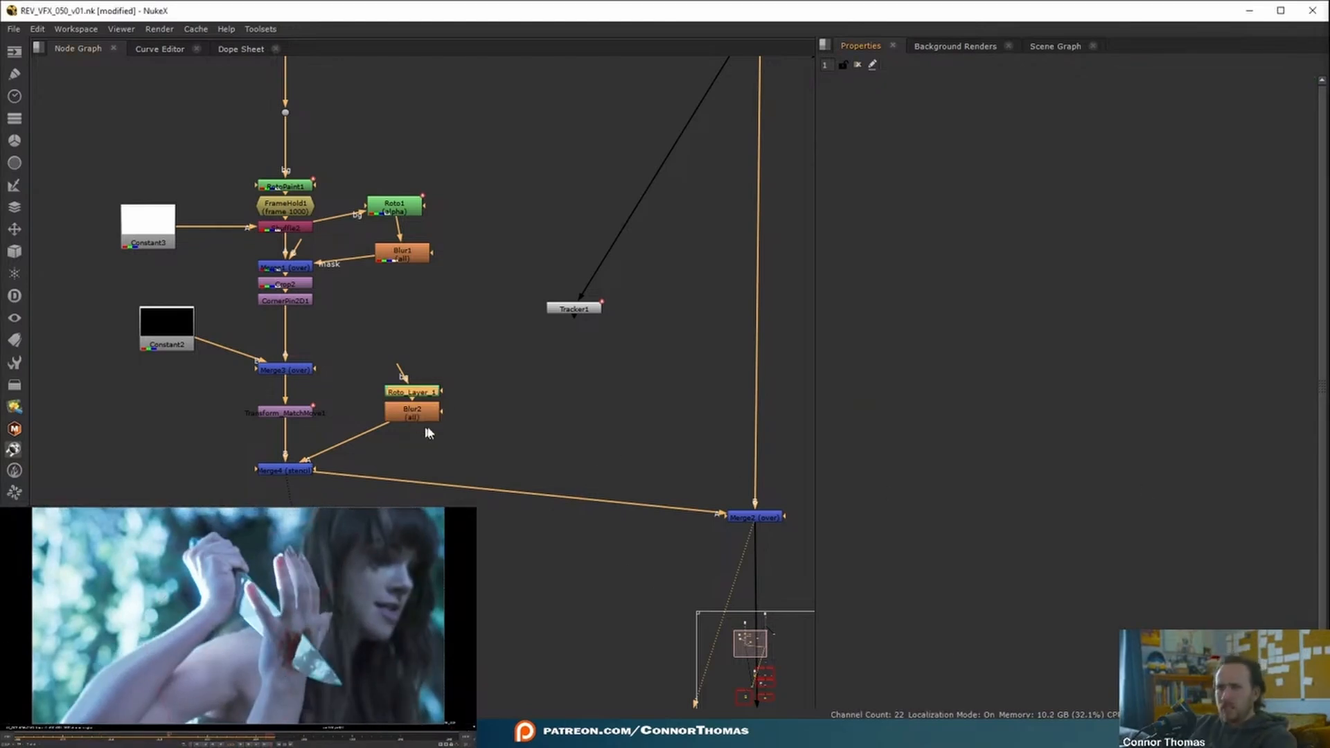
Branch a Transform off Blur2 with translate x 20, y -12, and add a Blur of size 100 below it.
{"action": "left_click", "coordinate": [472, 424]}
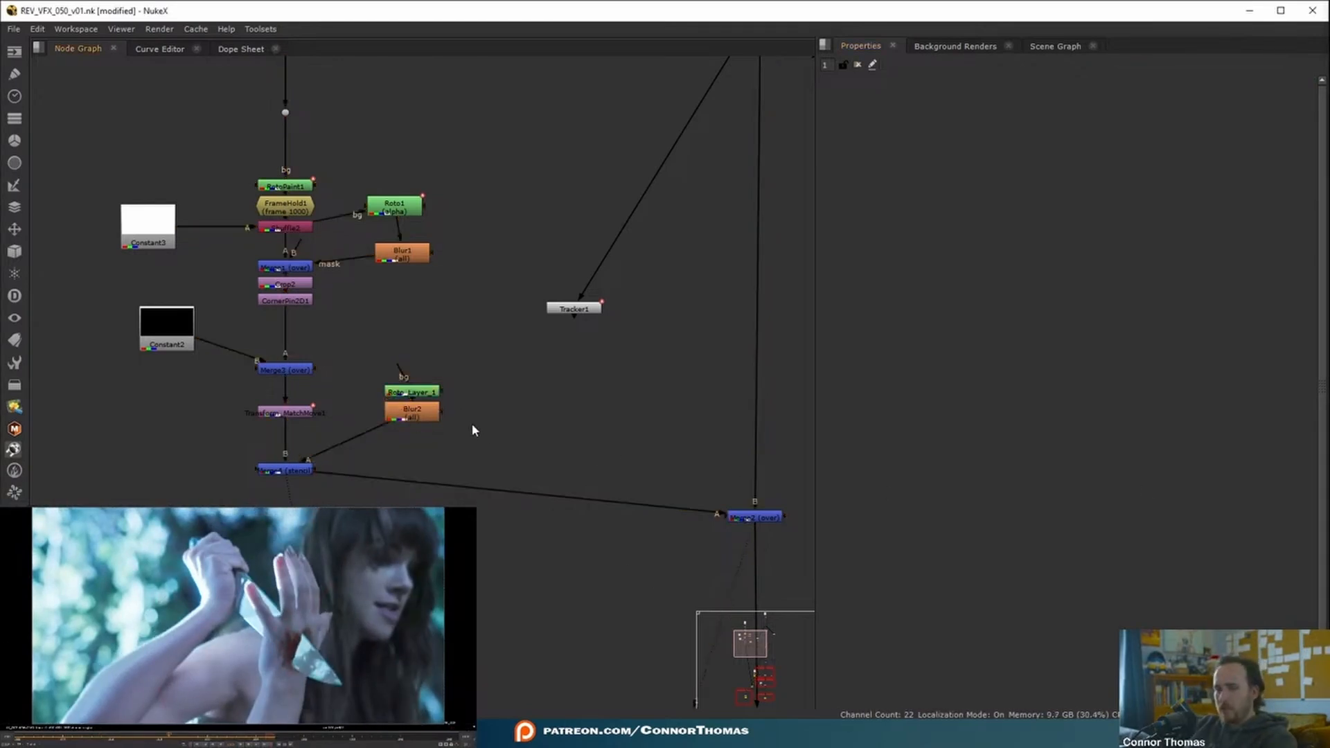
{"action": "key", "text": "t"}
{"action": "mouse_move", "coordinate": [471, 417]}
{"action": "left_mouse_down"}
{"action": "mouse_move", "coordinate": [435, 410]}
{"action": "mouse_move", "coordinate": [461, 438]}
{"action": "left_mouse_up"}
{"action": "left_click_drag", "start_coordinate": [238, 616], "coordinate": [240, 617]}
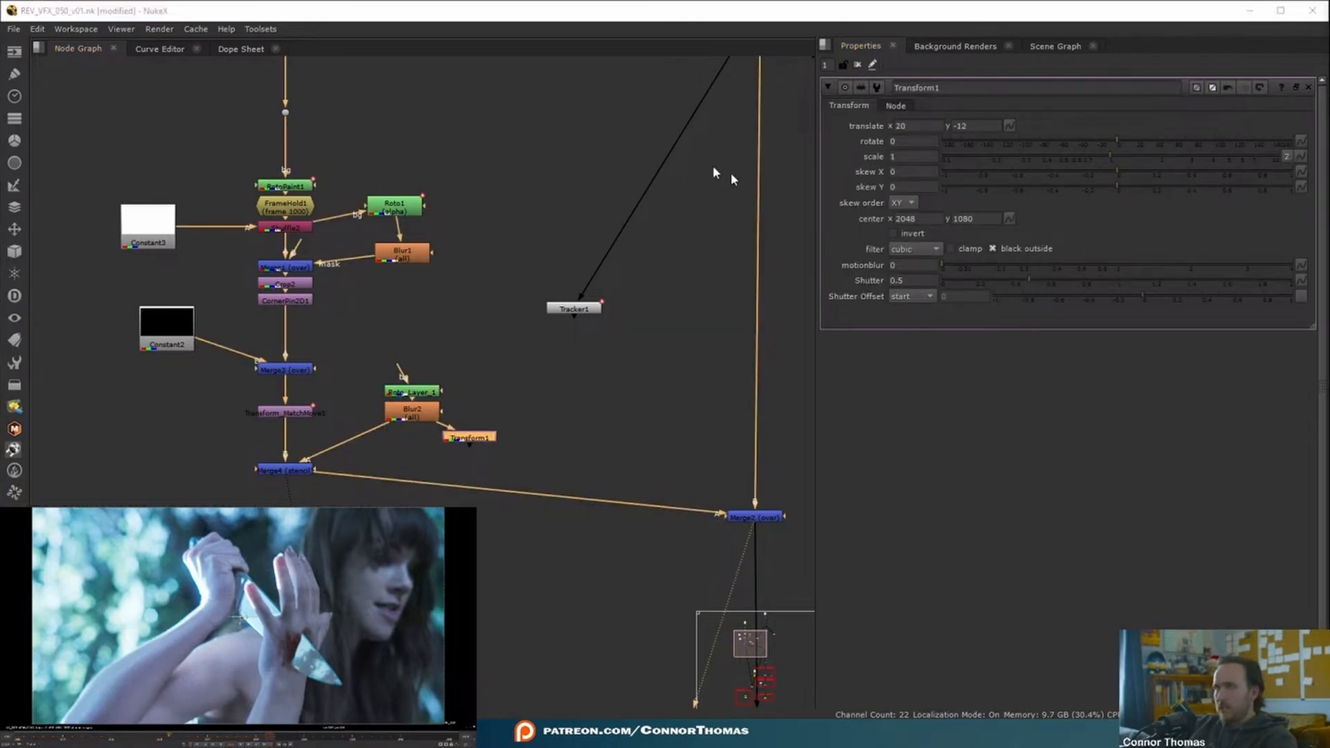
{"action": "key", "text": "b"}
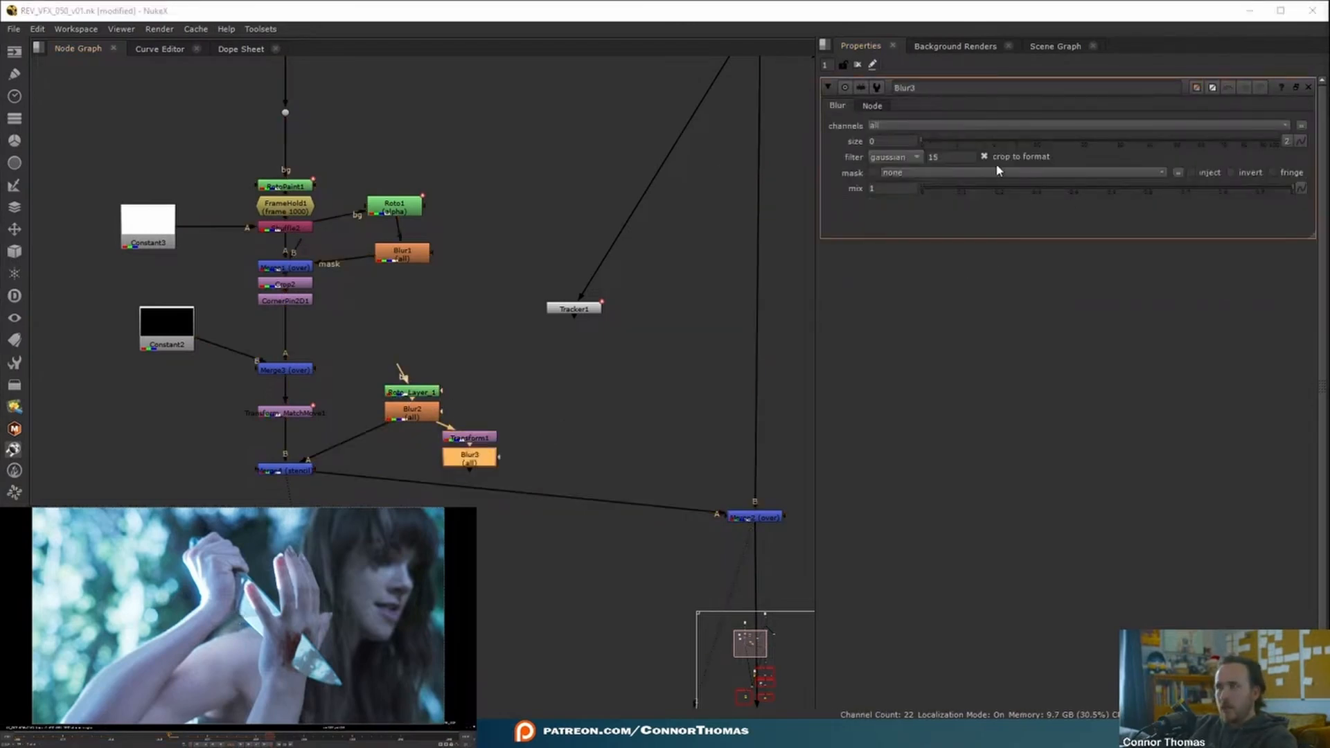
{"action": "left_click_drag", "start_coordinate": [1134, 143], "coordinate": [1280, 143]}
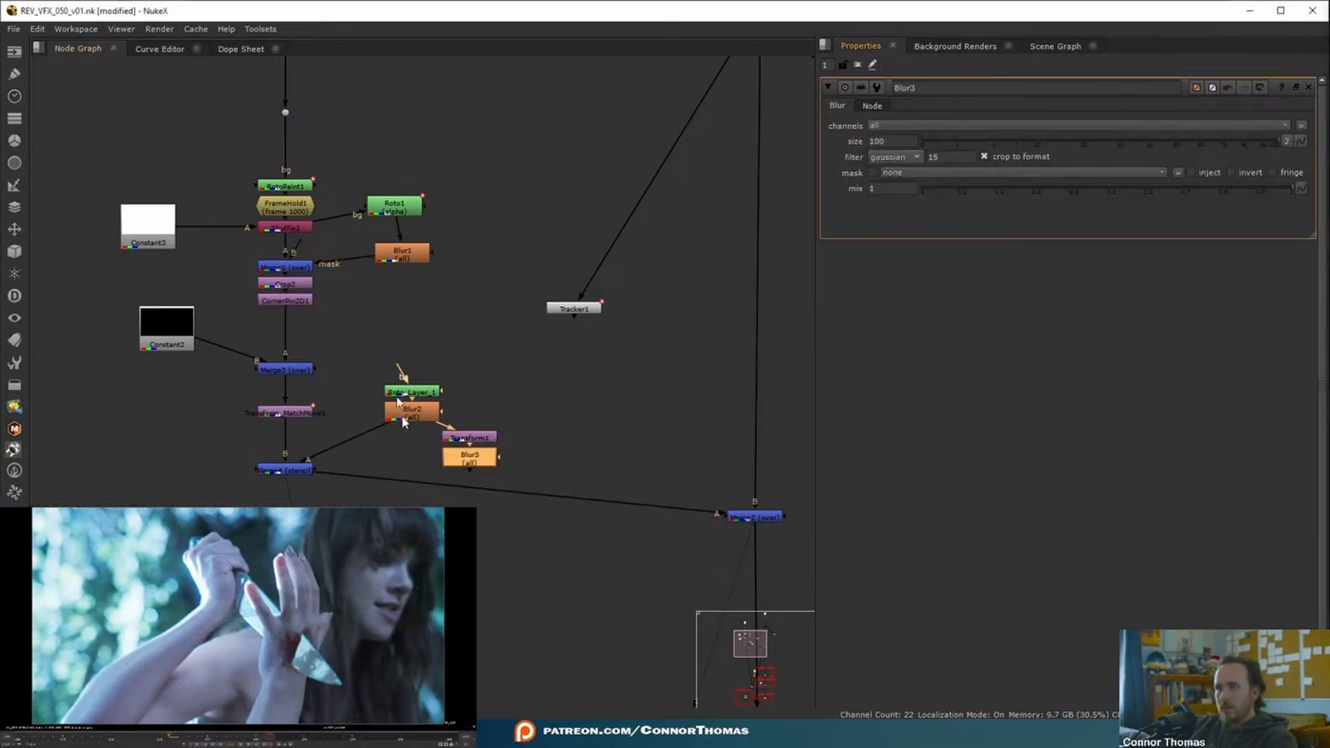
Move the merge nodes and the roto chain down to make room below Transform_MatchMove1.
{"action": "left_click_drag", "start_coordinate": [140, 651], "coordinate": [814, 441]}
{"action": "left_click_drag", "start_coordinate": [714, 522], "coordinate": [712, 605]}
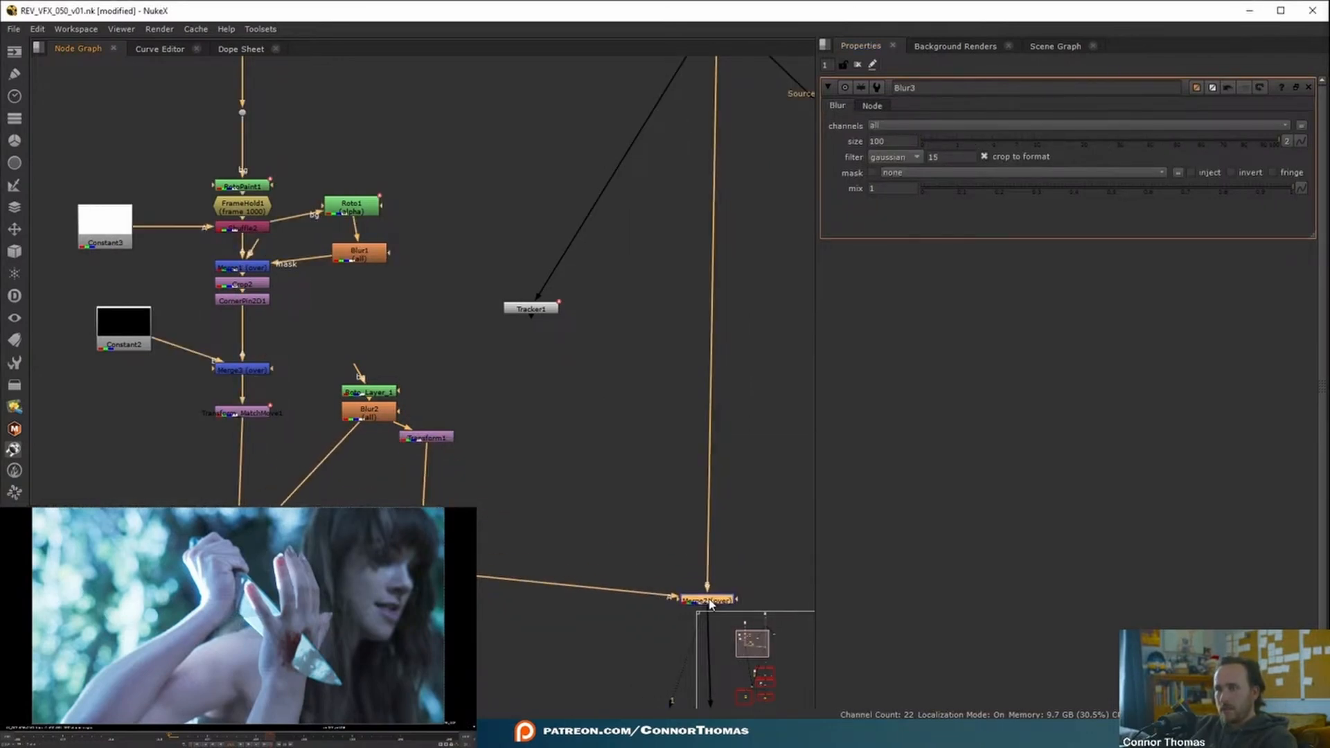
{"action": "left_click_drag", "start_coordinate": [713, 605], "coordinate": [715, 606]}
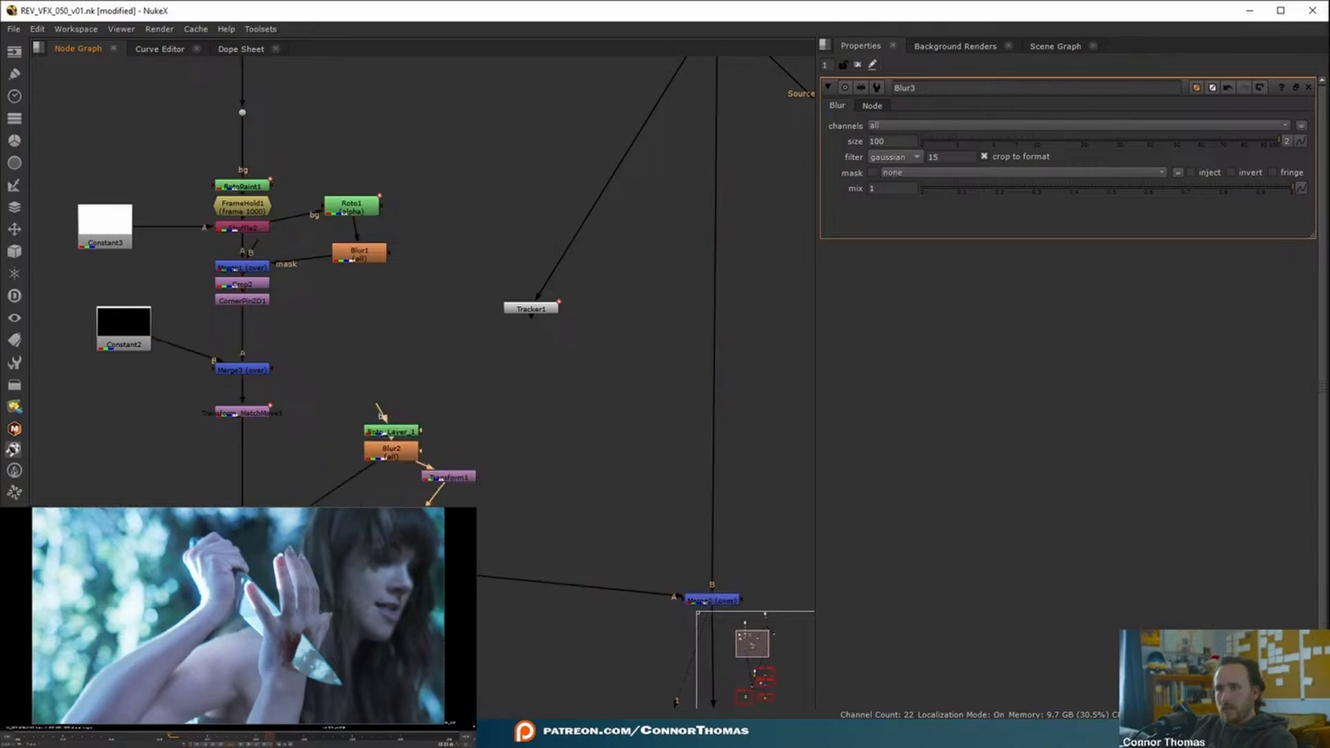
{"action": "left_click", "coordinate": [279, 456]}
Add a Grade below Transform_MatchMove1, mask it with Blur3, and set its whitepoint to 4.
{"action": "left_click", "coordinate": [251, 413]}
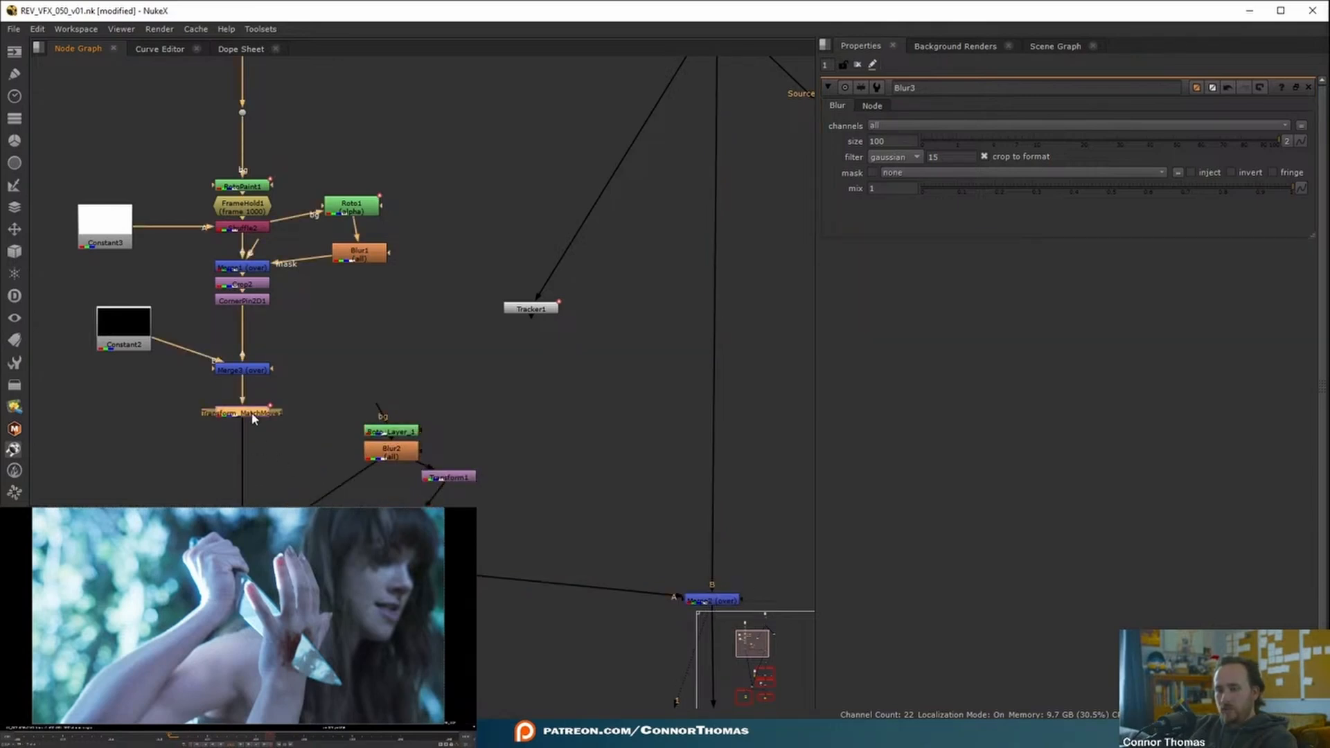
{"action": "key", "text": "g"}
{"action": "left_click_drag", "start_coordinate": [274, 465], "coordinate": [414, 518]}
{"action": "left_click_drag", "start_coordinate": [1101, 157], "coordinate": [1136, 153]}
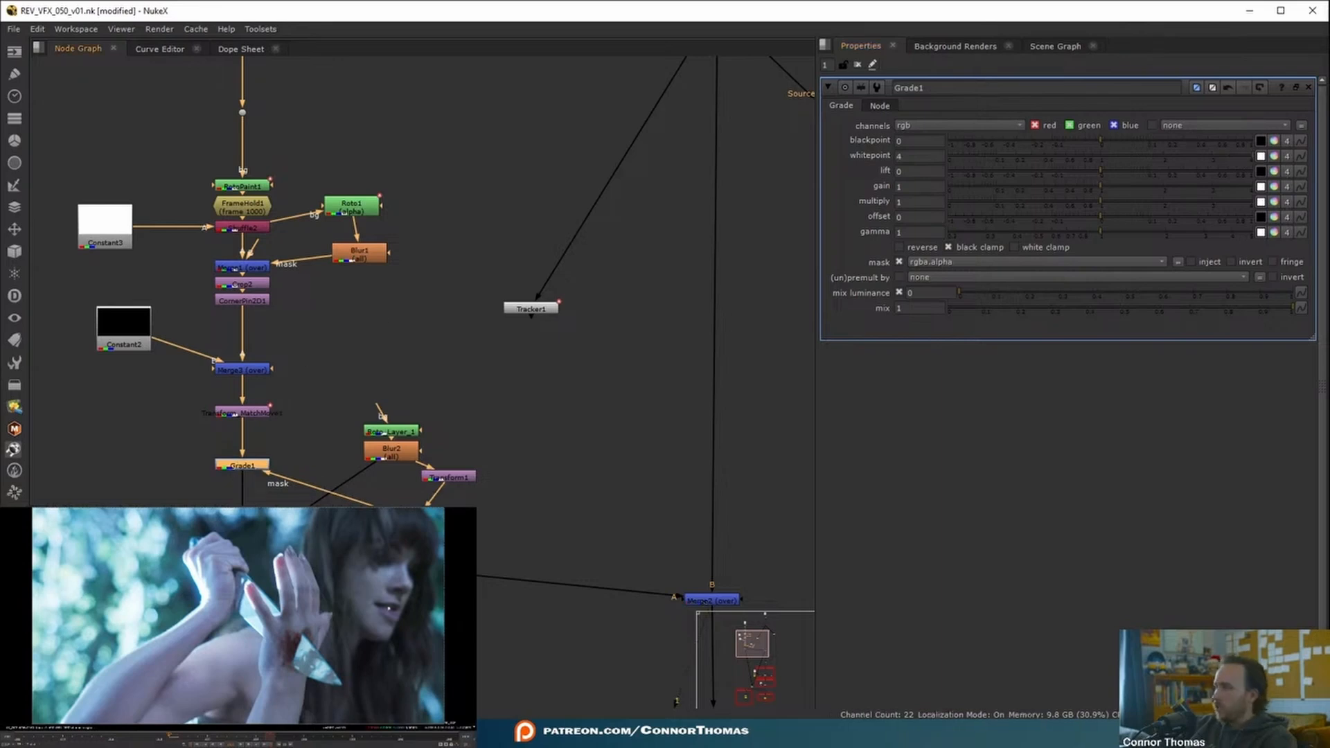
Set the Blur3 size to 29 to tighten the grade mask's soft edge.
{"action": "left_click", "coordinate": [439, 496]}
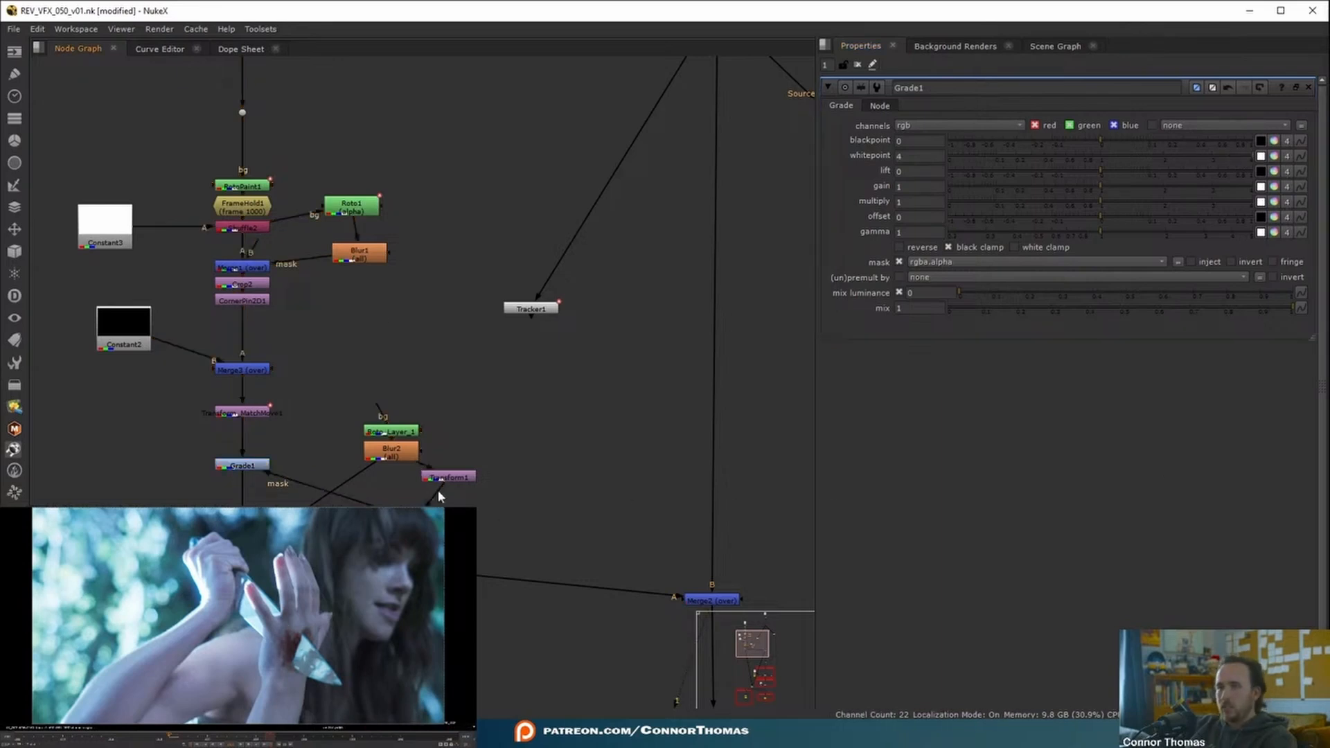
{"action": "left_click", "coordinate": [434, 480]}
{"action": "key", "text": "b"}
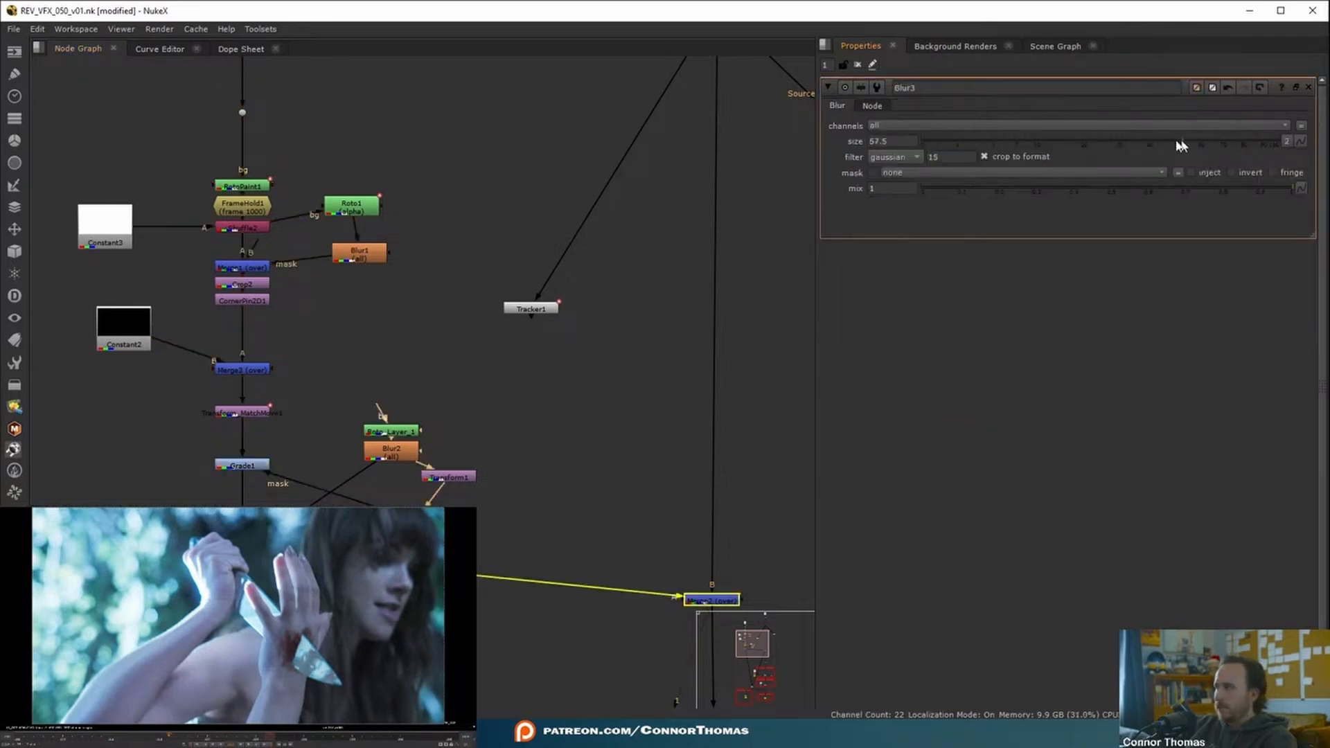
{"action": "left_click_drag", "start_coordinate": [957, 141], "coordinate": [1112, 151]}
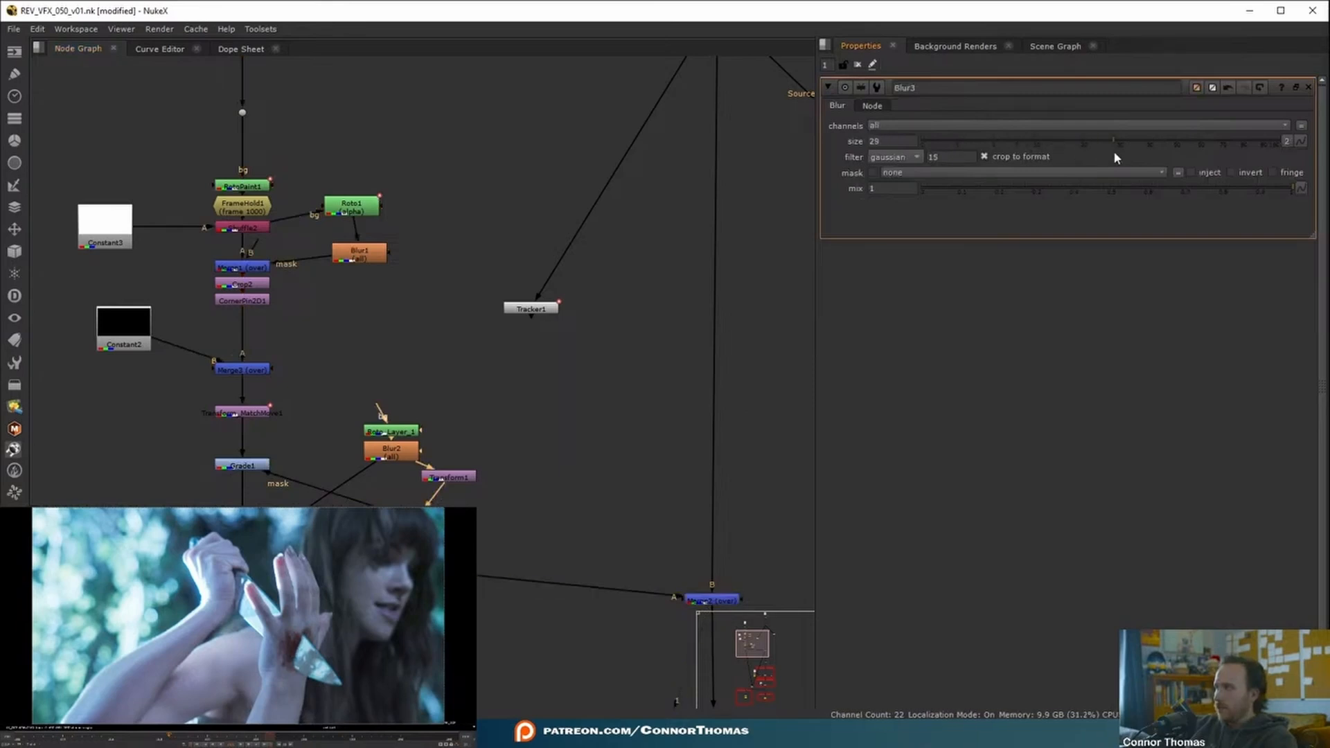
Toggle Grade1 off and on to compare the blade with and without the masked darkening.
{"action": "left_click", "coordinate": [246, 468]}
{"action": "key", "text": "d"}
{"action": "key", "text": "d"}
{"action": "key", "text": "d"}
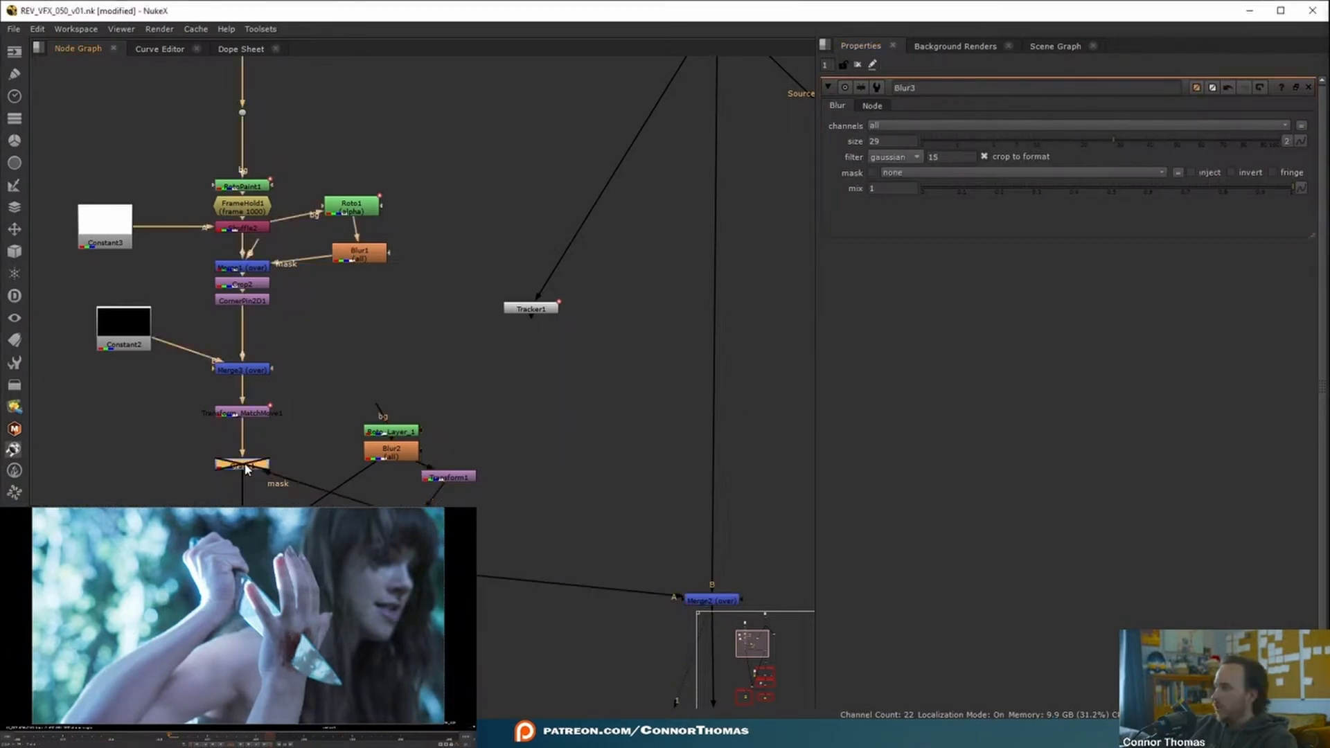
{"action": "key", "text": "d"}
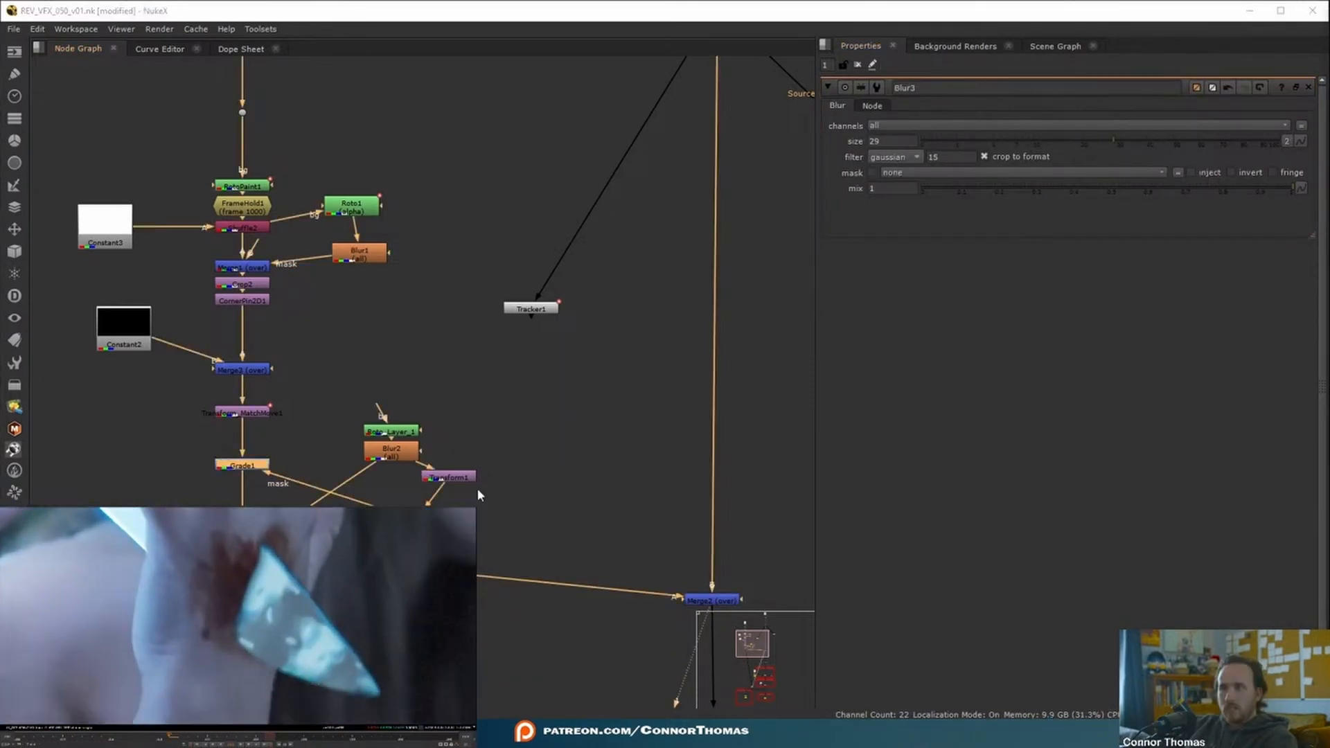
Rearrange the roto chain beside Grade1, placing Transform1 above Blur3 and Roto_Layer_1 with Blur2 to their side.
{"action": "middle_click_drag", "start_coordinate": [456, 468], "coordinate": [530, 470]}
{"action": "left_click_drag", "start_coordinate": [409, 395], "coordinate": [694, 492]}
{"action": "left_click", "coordinate": [627, 555]}
{"action": "left_click_drag", "start_coordinate": [597, 495], "coordinate": [429, 388]}
{"action": "left_click_drag", "start_coordinate": [445, 439], "coordinate": [444, 452]}
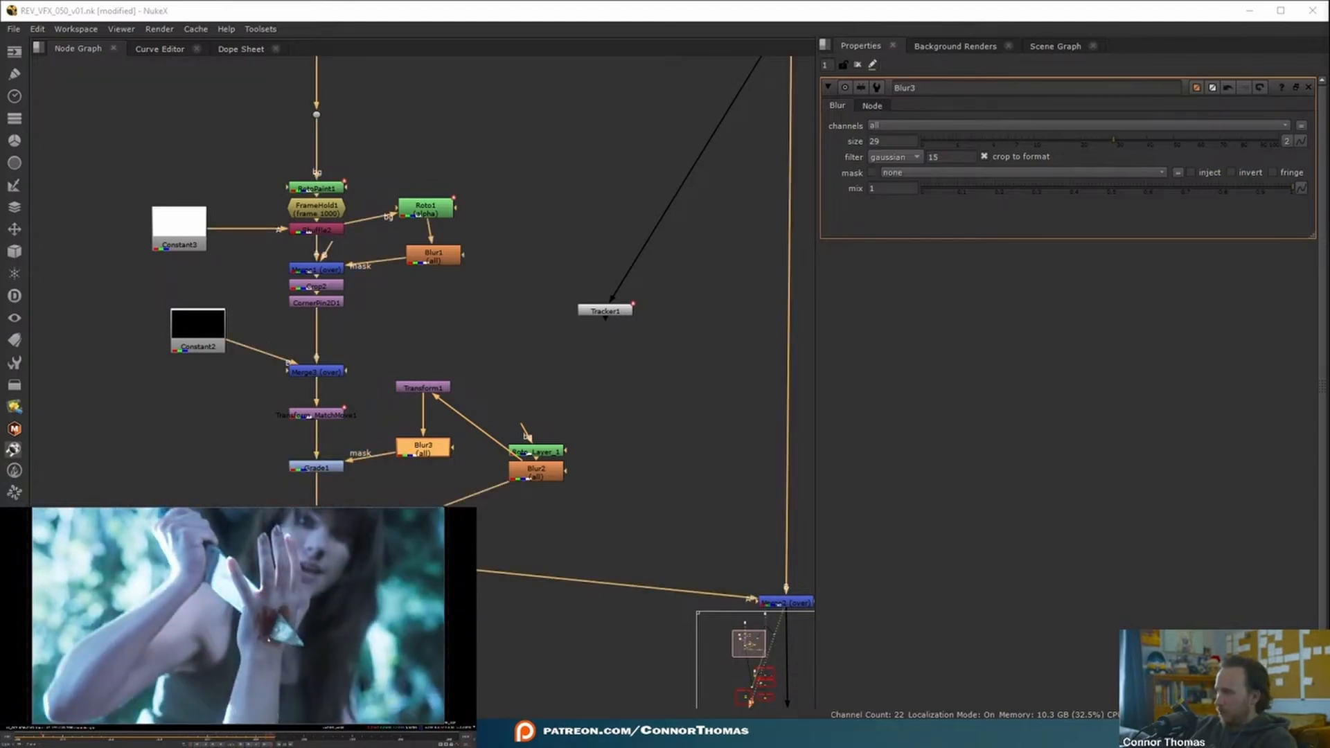
Inspect the blade tip emerging from the palm wound up close and clear all open node properties.
{"action": "scroll", "coordinate": [505, 348], "scroll_direction": "up", "scroll_amount": 3}
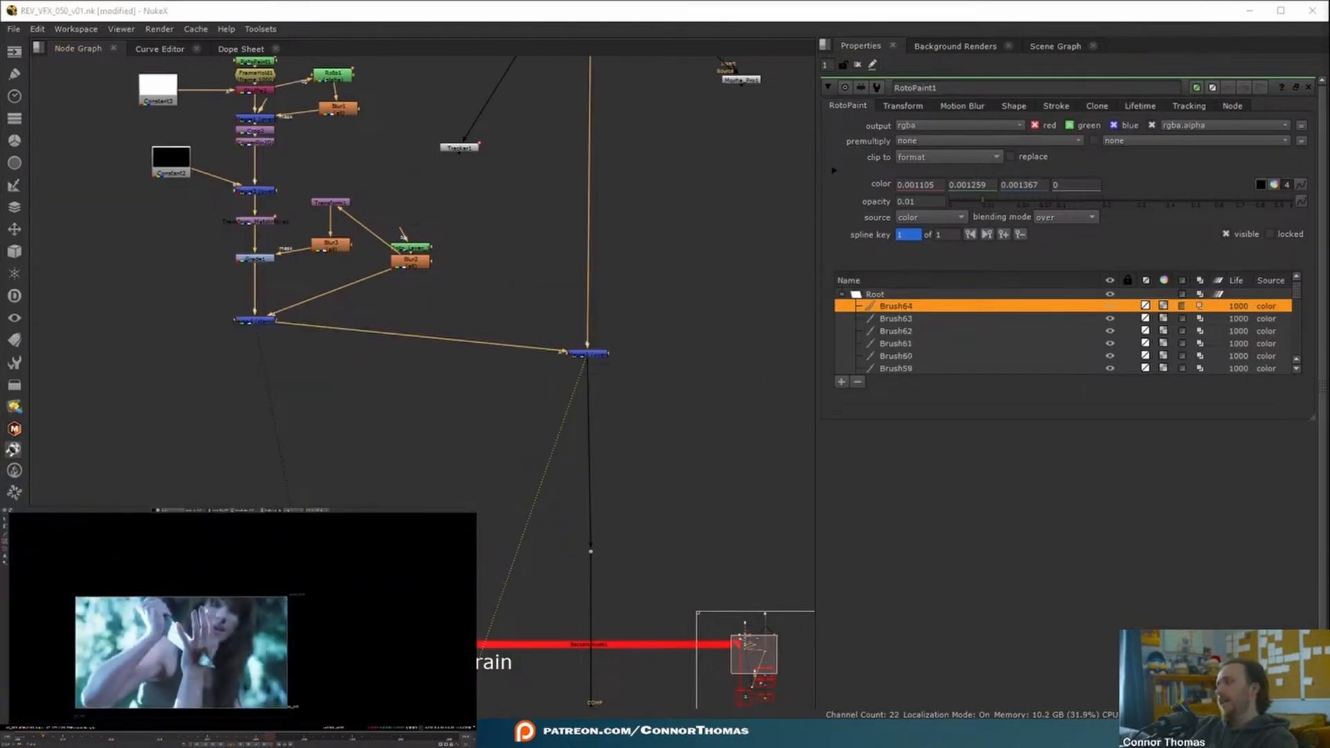
{"action": "scroll", "coordinate": [192, 612], "scroll_direction": "up", "scroll_amount": 4}
{"action": "scroll", "coordinate": [192, 612], "scroll_direction": "up", "scroll_amount": 2}
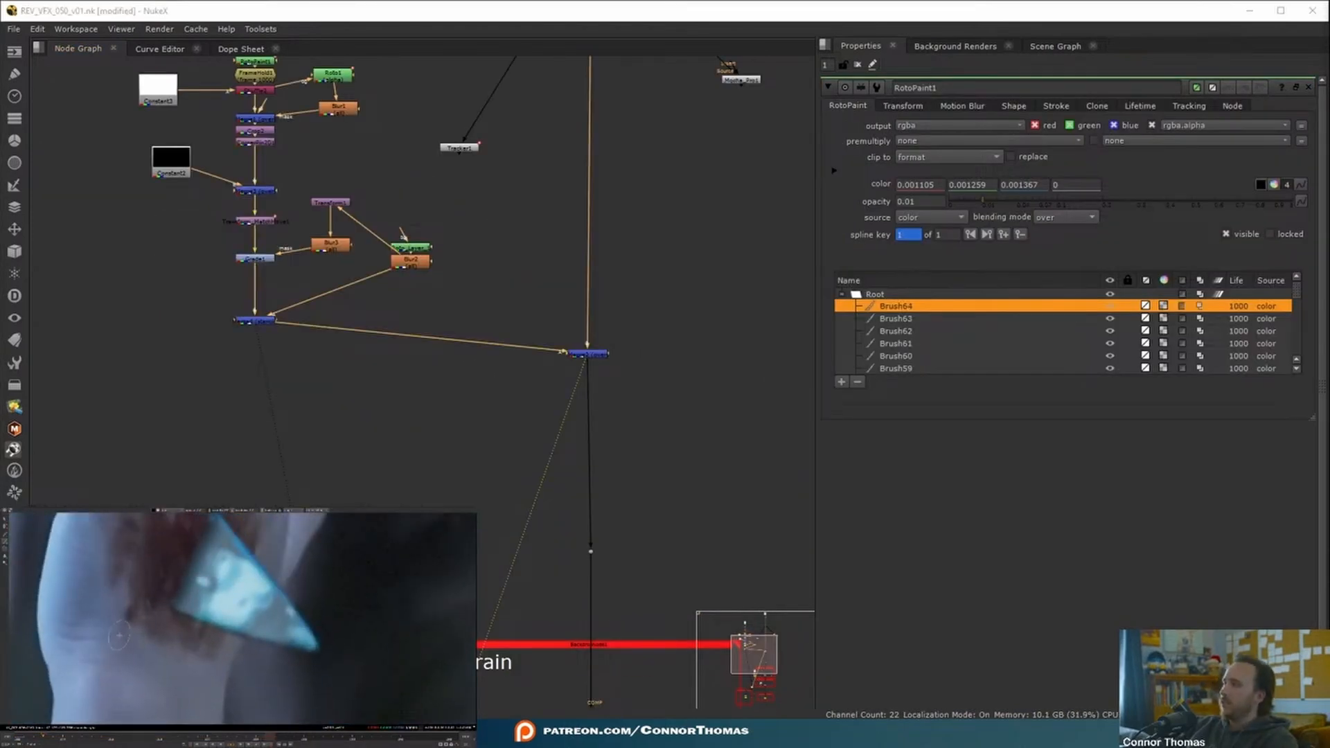
{"action": "left_click", "coordinate": [858, 65]}
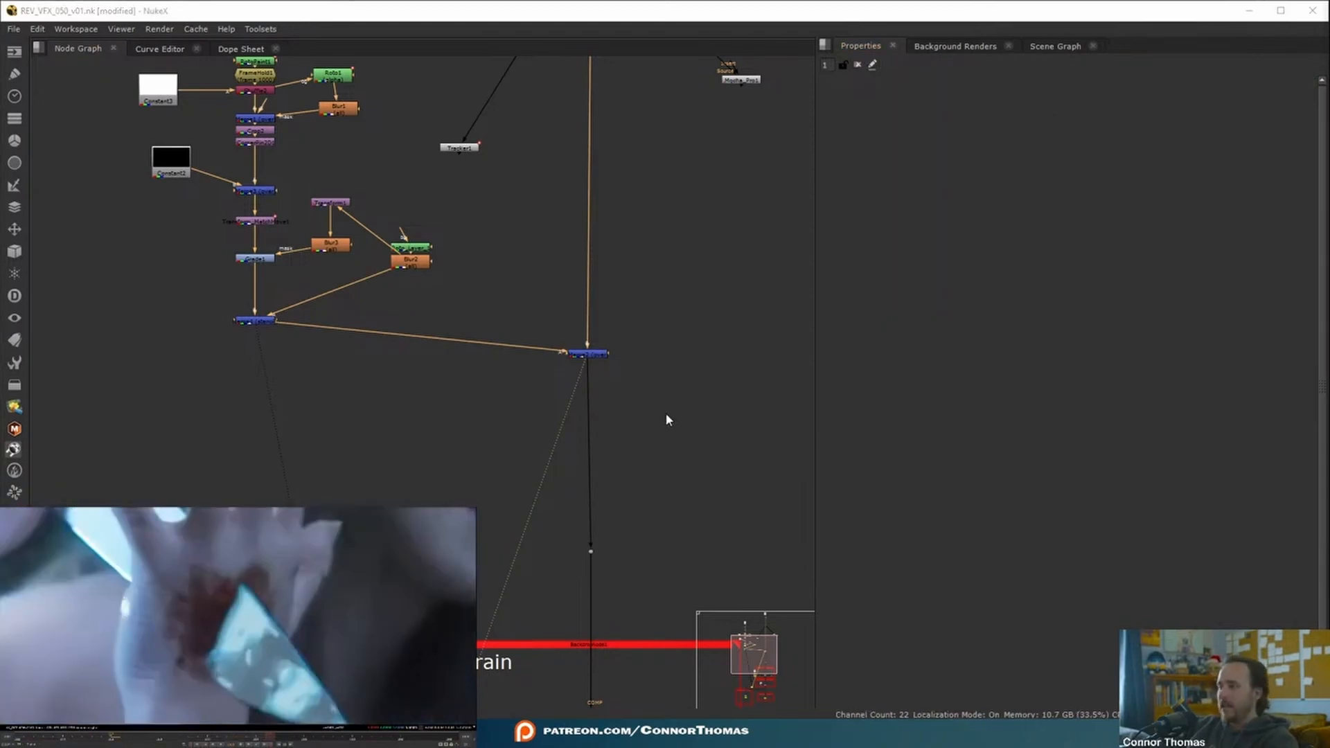
Launch Mocha from Mocha_Pro1 and export Layer 1's tracking data in a Nuke corner pin format.
{"action": "middle_click_drag", "start_coordinate": [535, 342], "coordinate": [627, 466]}
{"action": "middle_click_drag", "start_coordinate": [594, 417], "coordinate": [649, 444]}
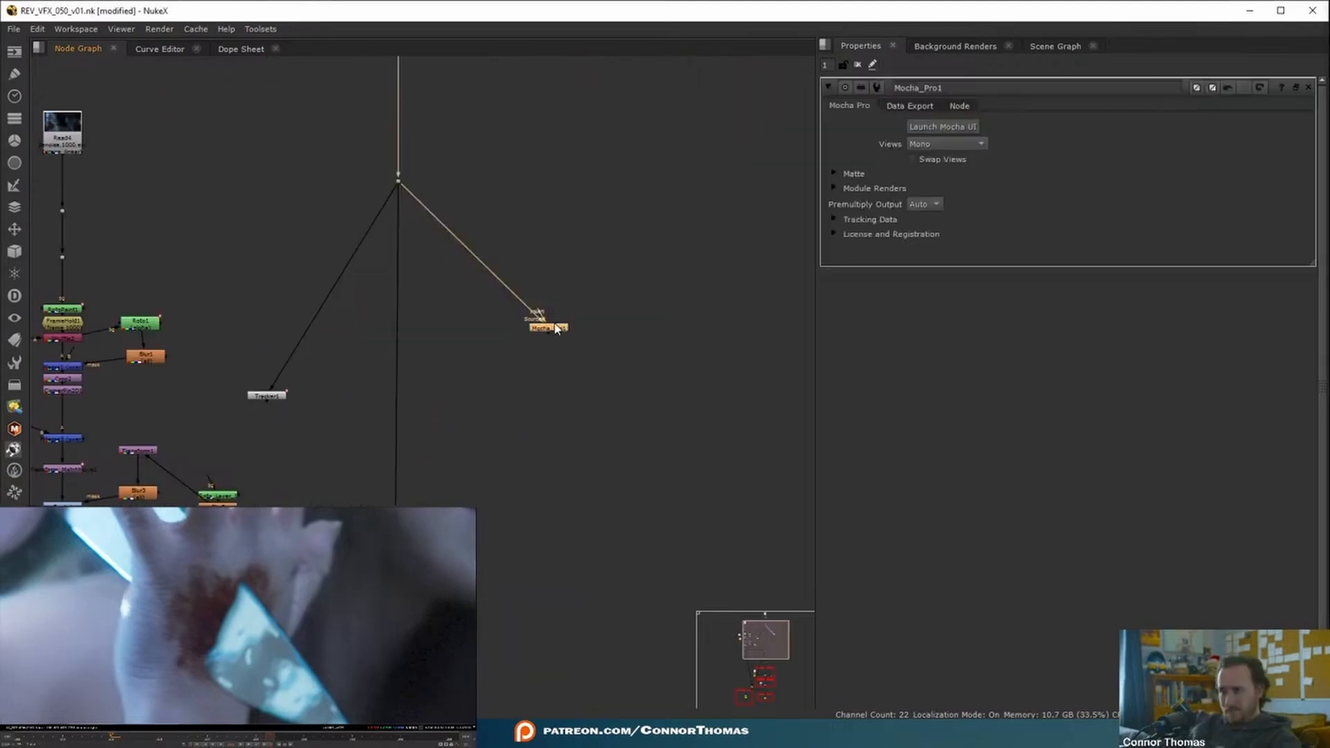
{"action": "left_click", "coordinate": [943, 126]}
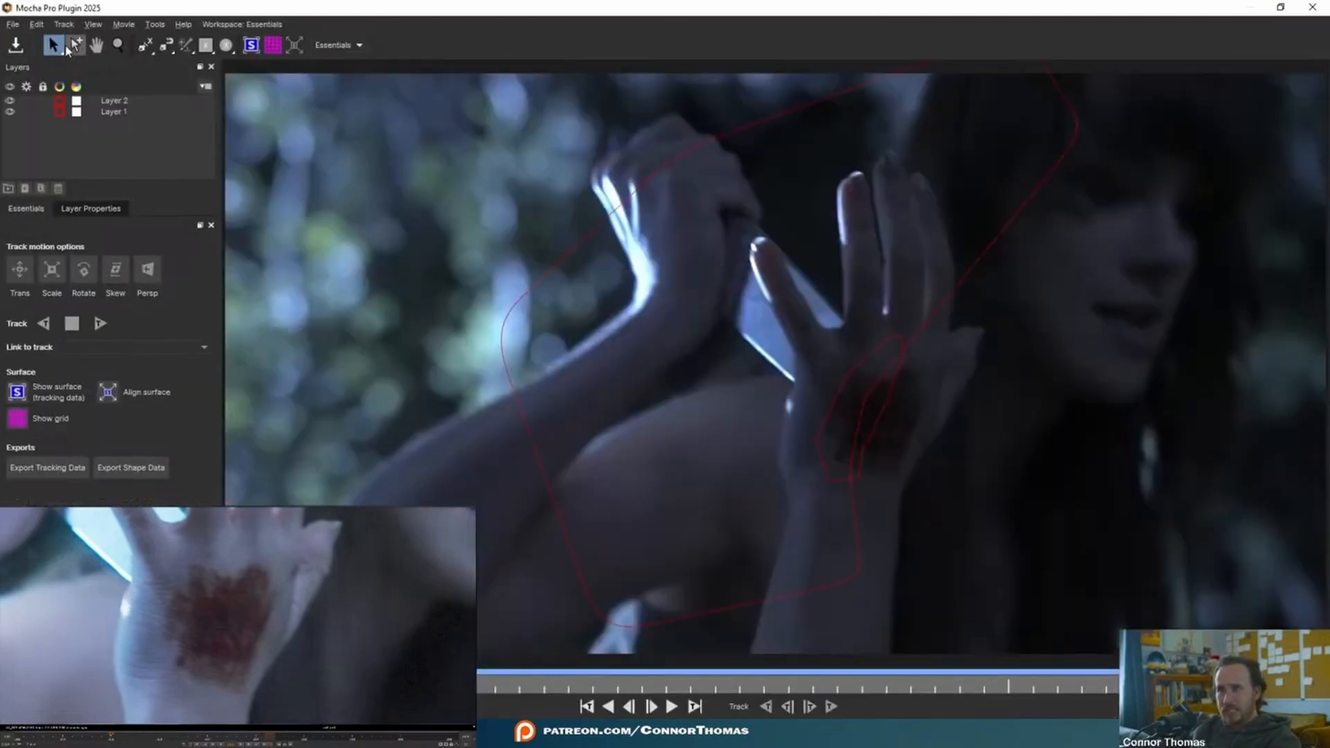
{"action": "left_click", "coordinate": [113, 111]}
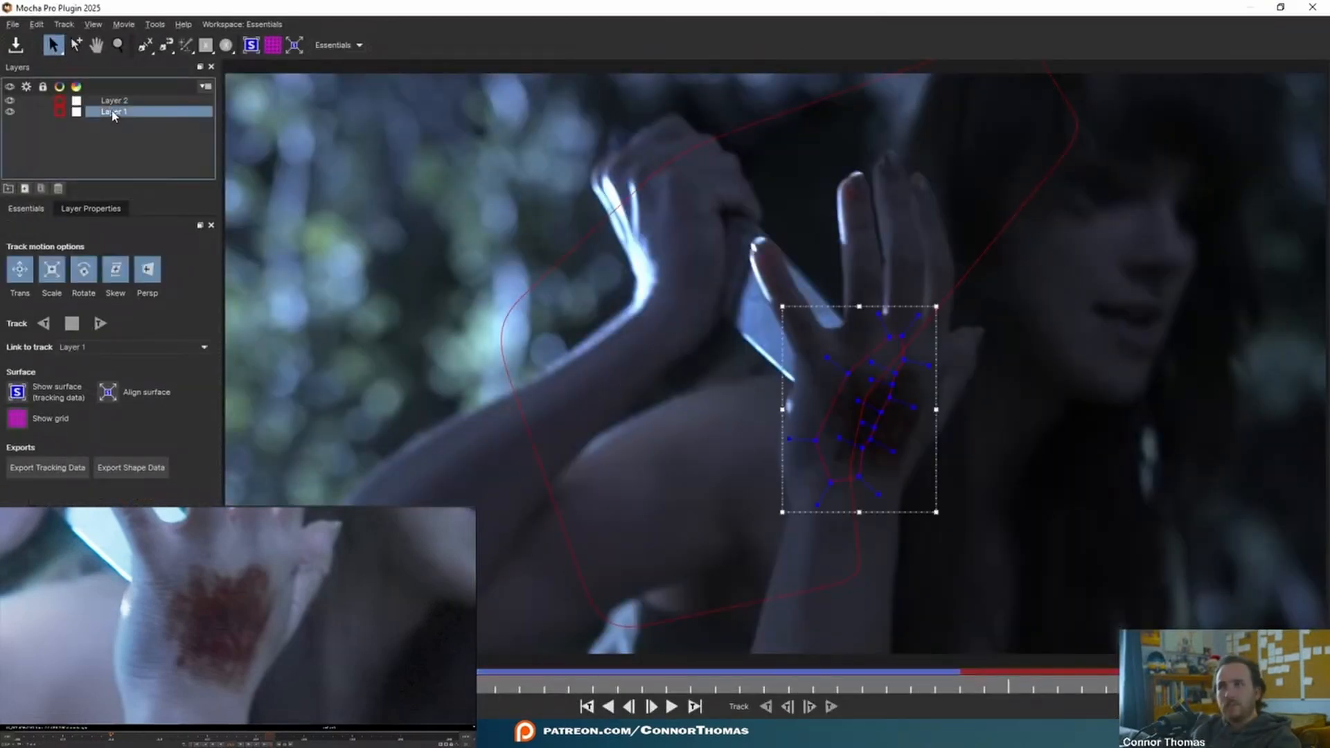
{"action": "left_click", "coordinate": [14, 25]}
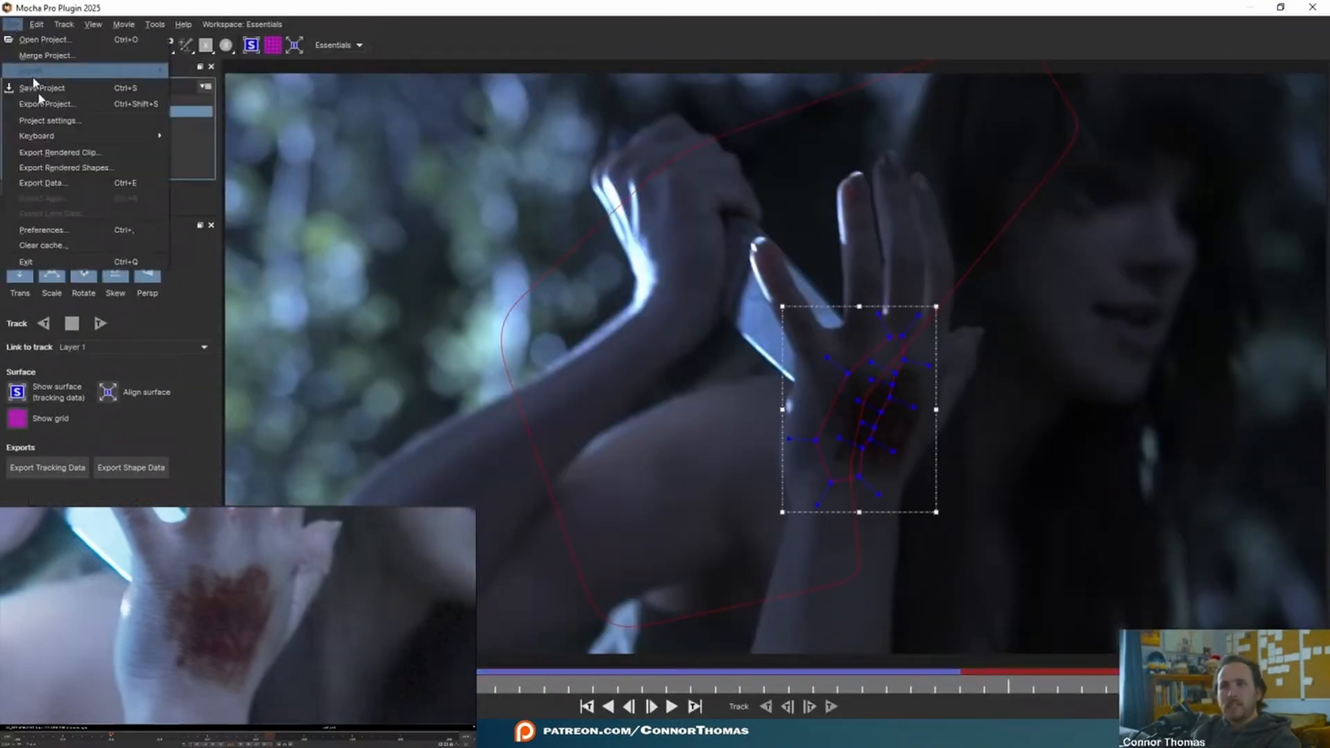
{"action": "left_click", "coordinate": [74, 185]}
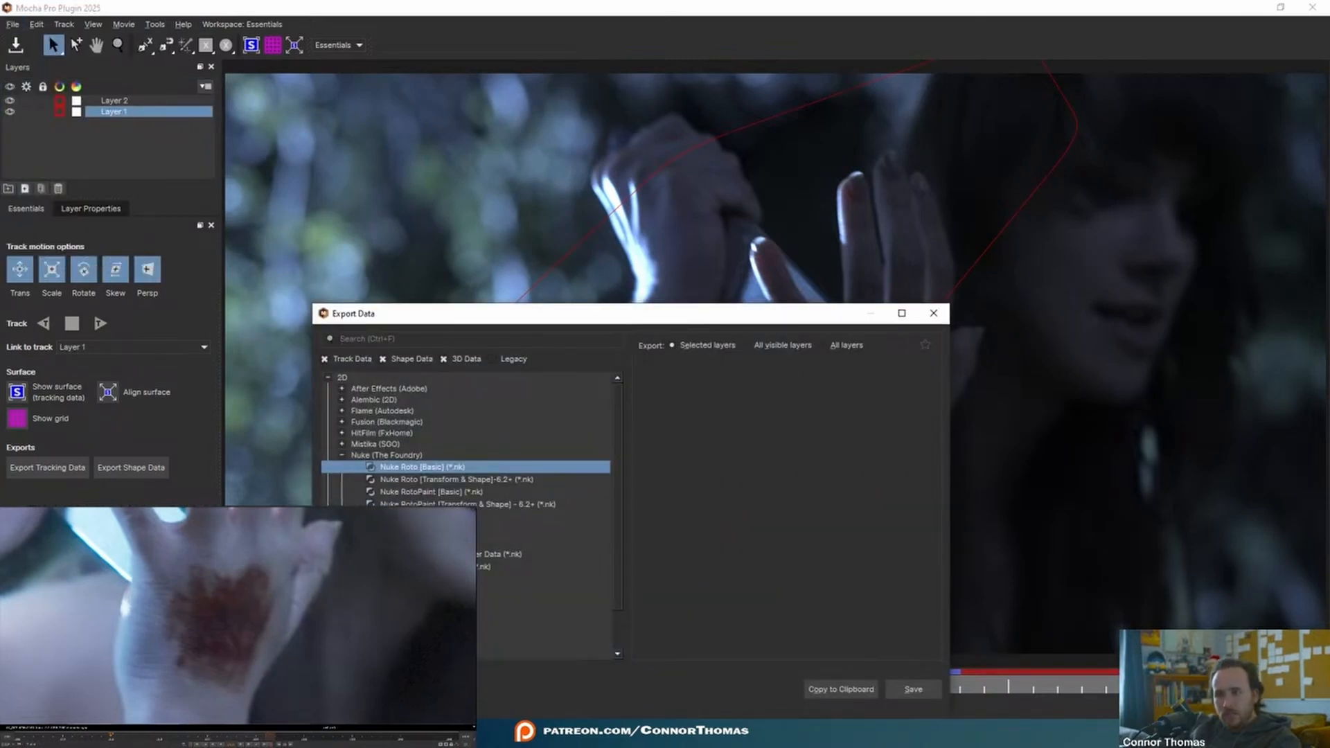
{"action": "left_click", "coordinate": [526, 541]}
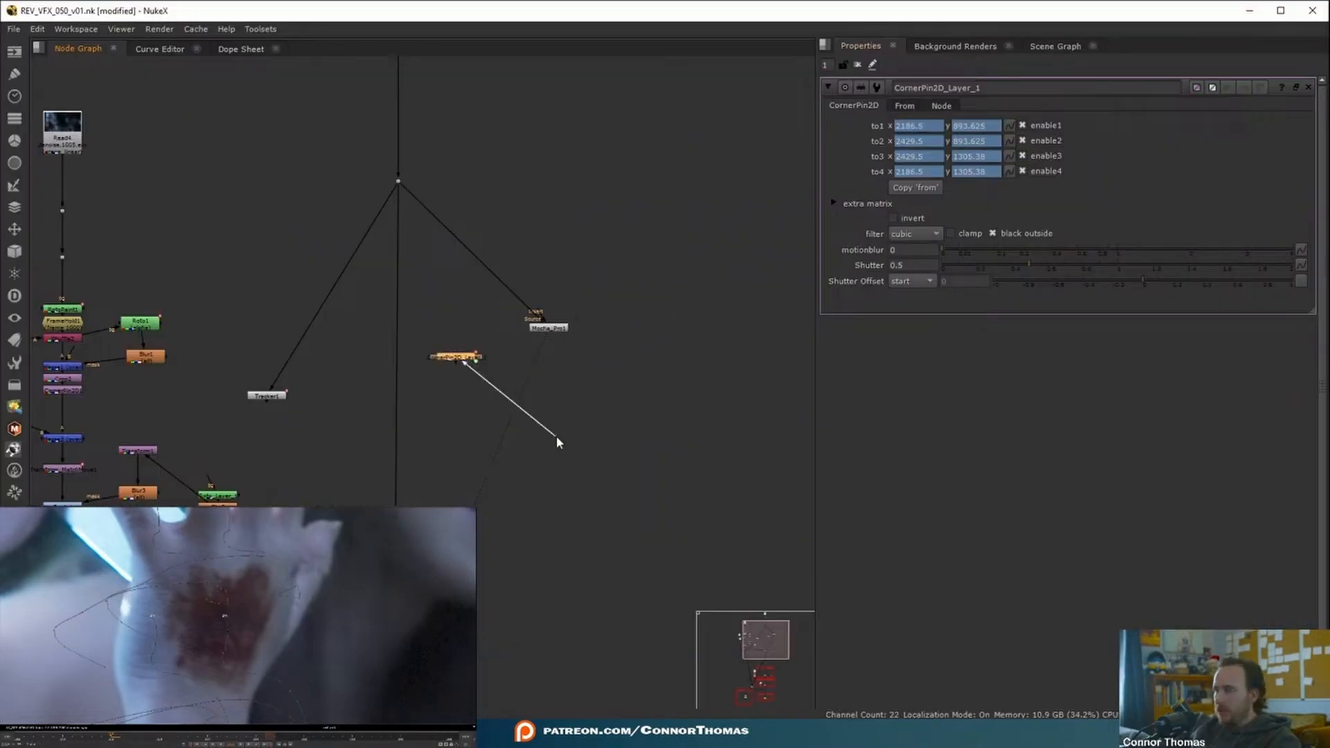
Delete the pasted CornerPin2D_Layer_1 node and launch the Mocha interface from Mocha_Pro1 again.
{"action": "left_click_drag", "start_coordinate": [557, 437], "coordinate": [553, 435]}
{"action": "key", "text": "Delete"}
{"action": "scroll", "coordinate": [531, 388], "scroll_direction": "up", "scroll_amount": 3}
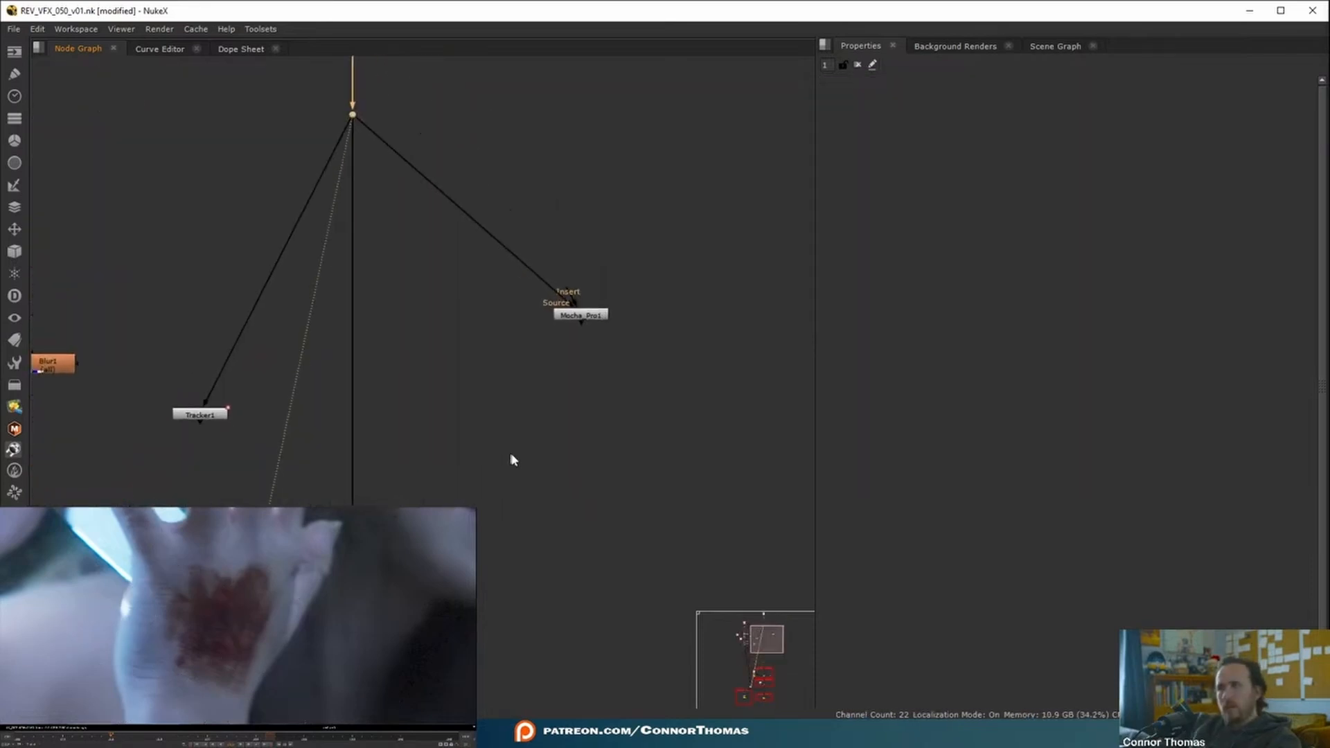
{"action": "double_click", "coordinate": [595, 319]}
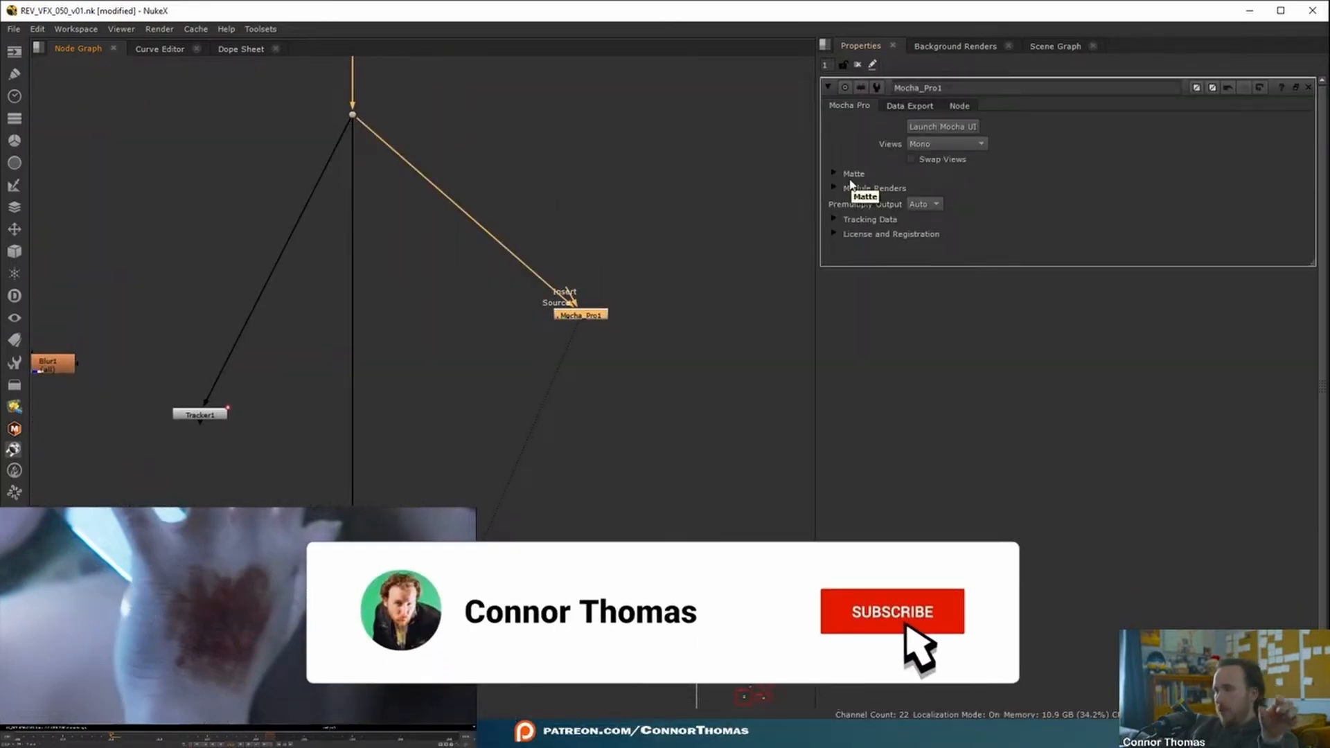
{"action": "left_click", "coordinate": [943, 126]}
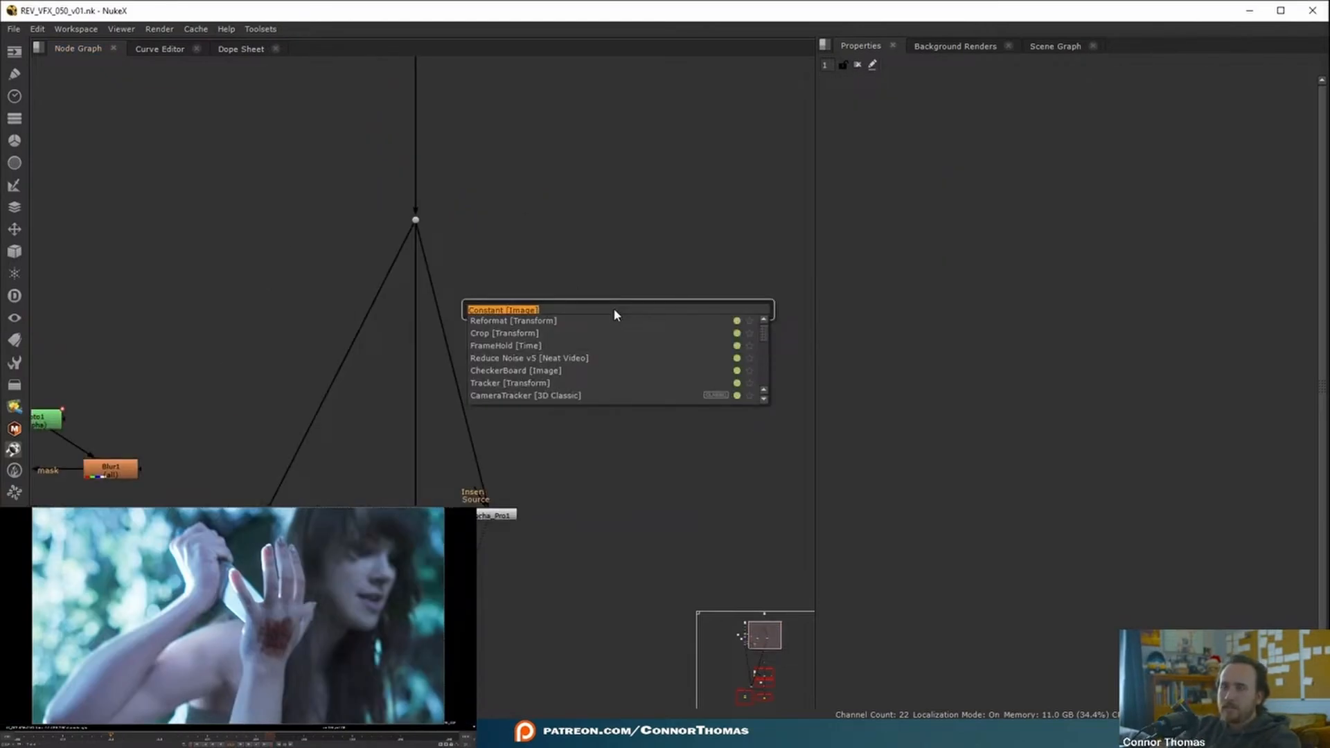
Add a SmartVector node and connect its Source input to the dot where the plate branches.
{"action": "type", "text": "smartvector"}
{"action": "key", "text": "Return"}
{"action": "left_click_drag", "start_coordinate": [630, 291], "coordinate": [415, 221]}
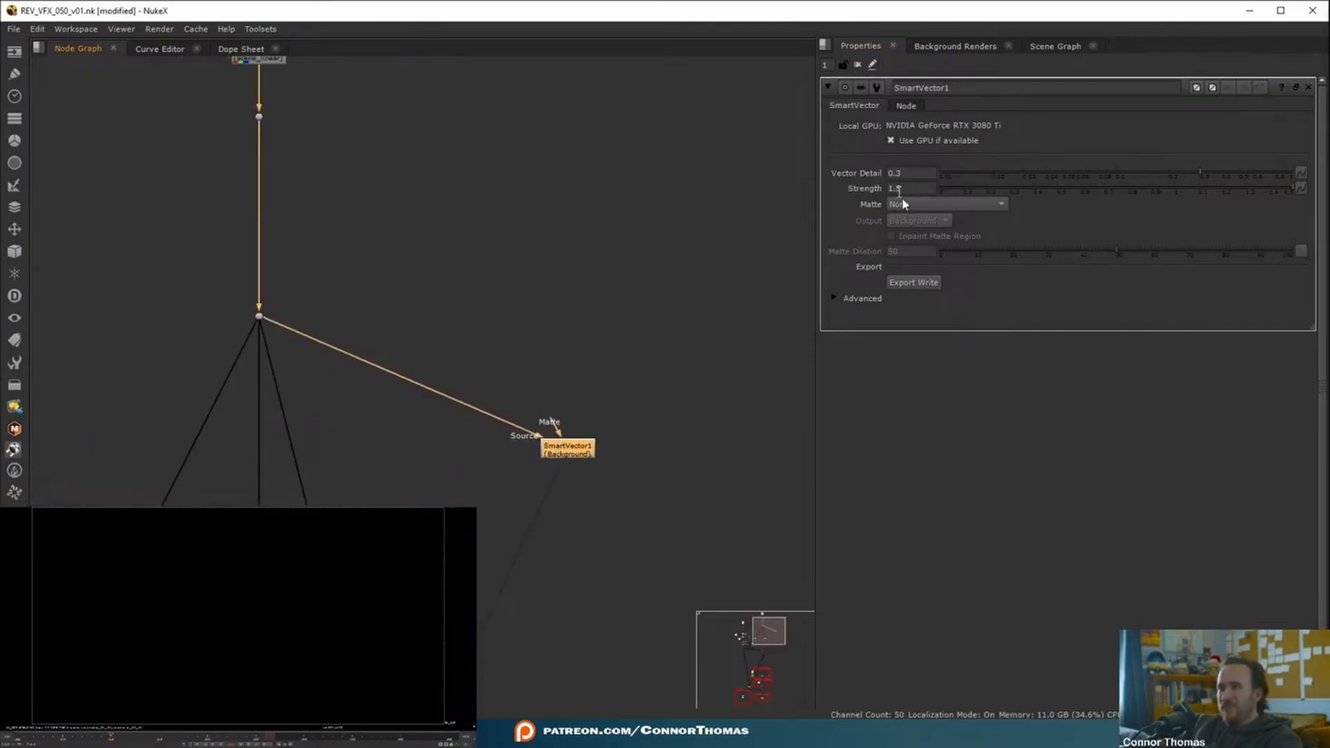
Set SmartVector1's Vector Detail to 0.9, export a Write node from it and place that node directly beneath.
{"action": "left_click", "coordinate": [912, 173]}
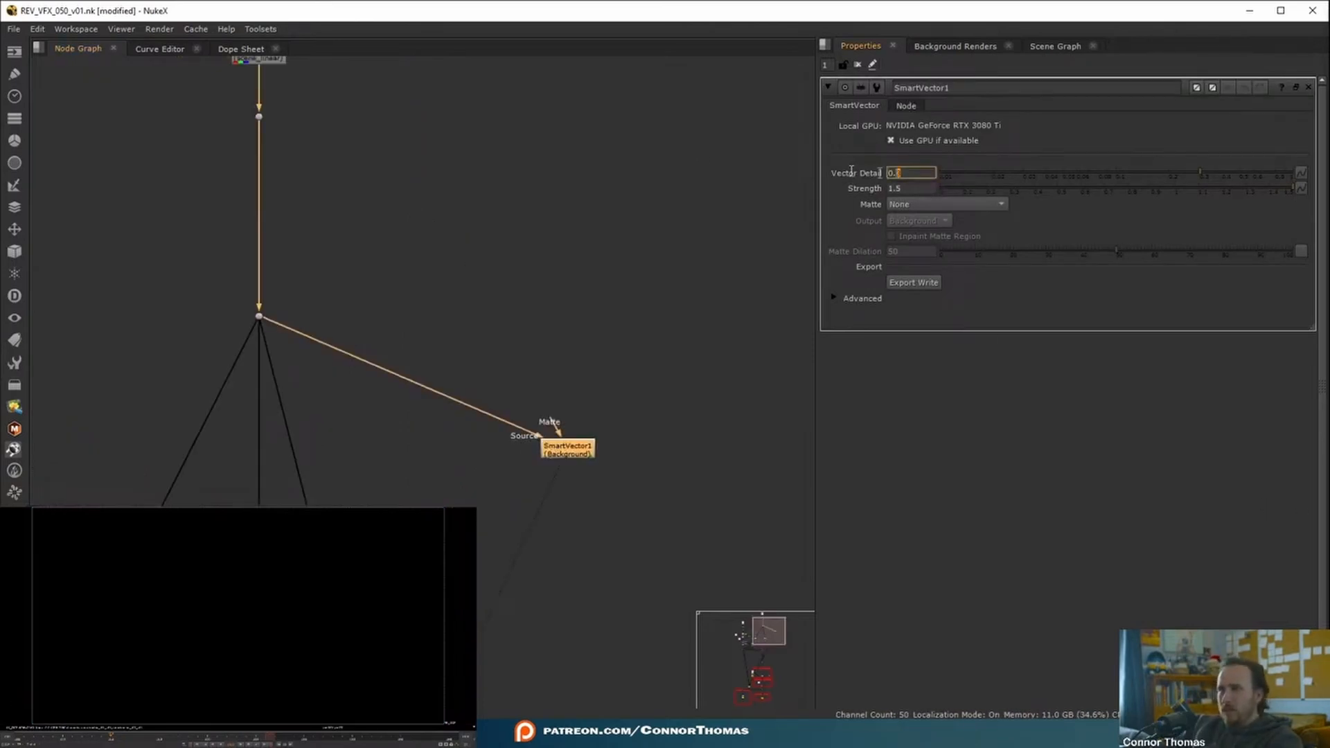
{"action": "type", "text": "0.9"}
{"action": "left_click", "coordinate": [935, 386]}
{"action": "left_click", "coordinate": [911, 282]}
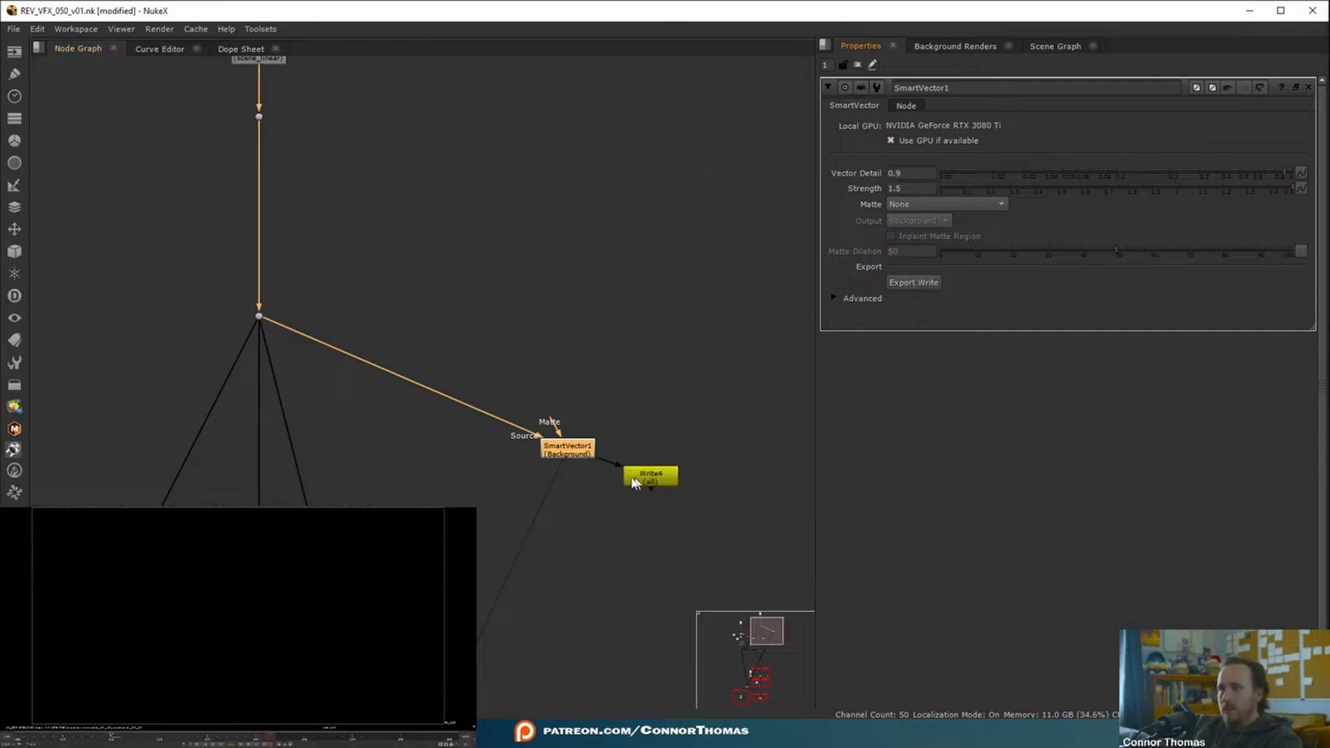
{"action": "left_click_drag", "start_coordinate": [636, 479], "coordinate": [557, 517]}
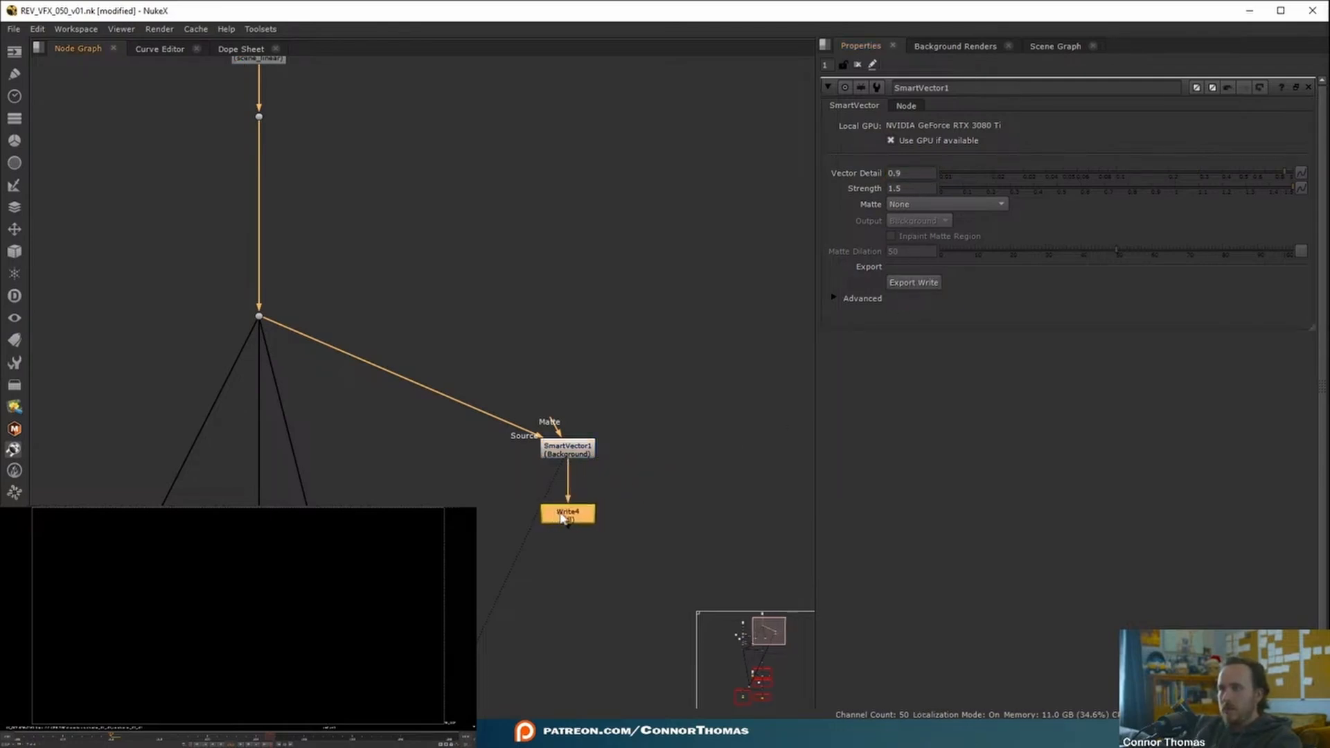
Set Write4's output to smartvector/smartvector.####.exr in the shot's 80_prerender folder with directory creation enabled, and start its render.
{"action": "double_click", "coordinate": [559, 518]}
{"action": "left_click", "coordinate": [1303, 141]}
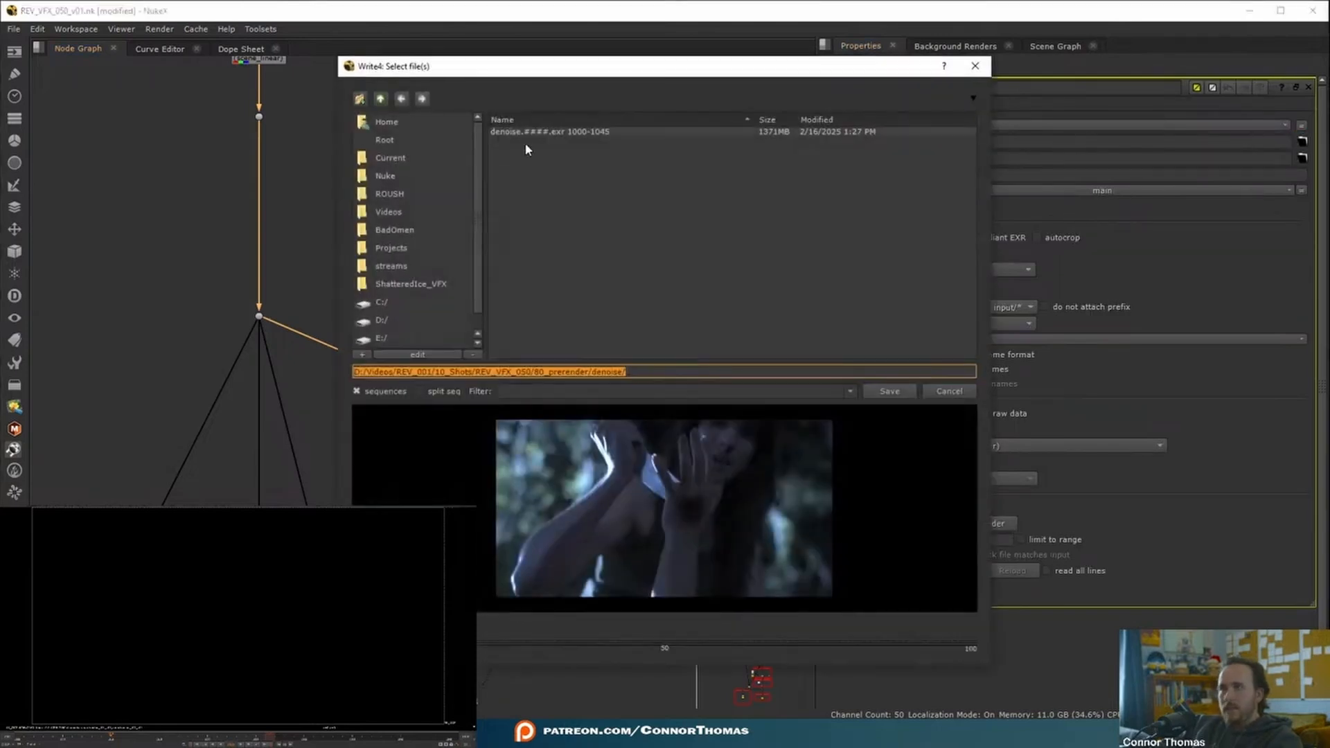
{"action": "left_click", "coordinate": [382, 100]}
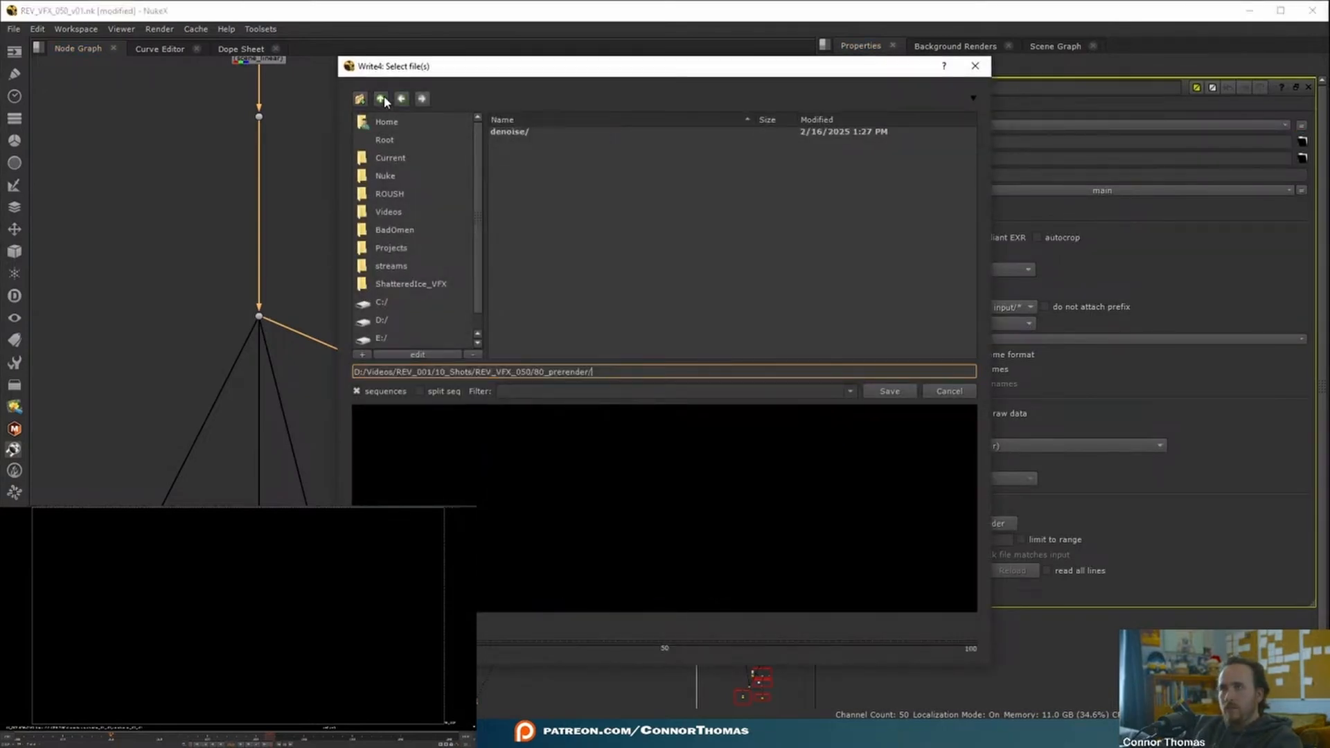
{"action": "type", "text": "smartvector/smart"}
{"action": "type", "text": "vector.####.exr"}
{"action": "key", "text": "Return"}
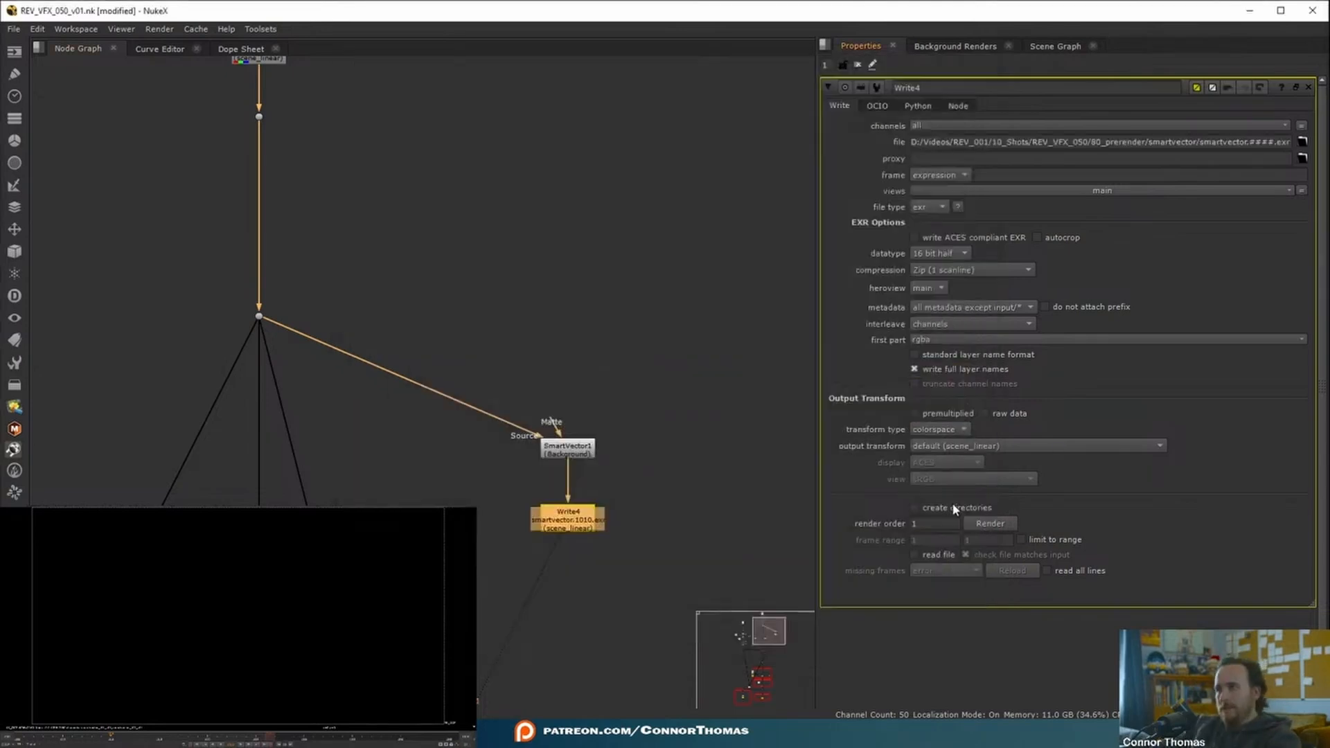
{"action": "left_click", "coordinate": [987, 523]}
Add a VectorDistort node below Write4 and connect its SmartVector input to Write4.
{"action": "middle_click_drag", "start_coordinate": [696, 526], "coordinate": [700, 393]}
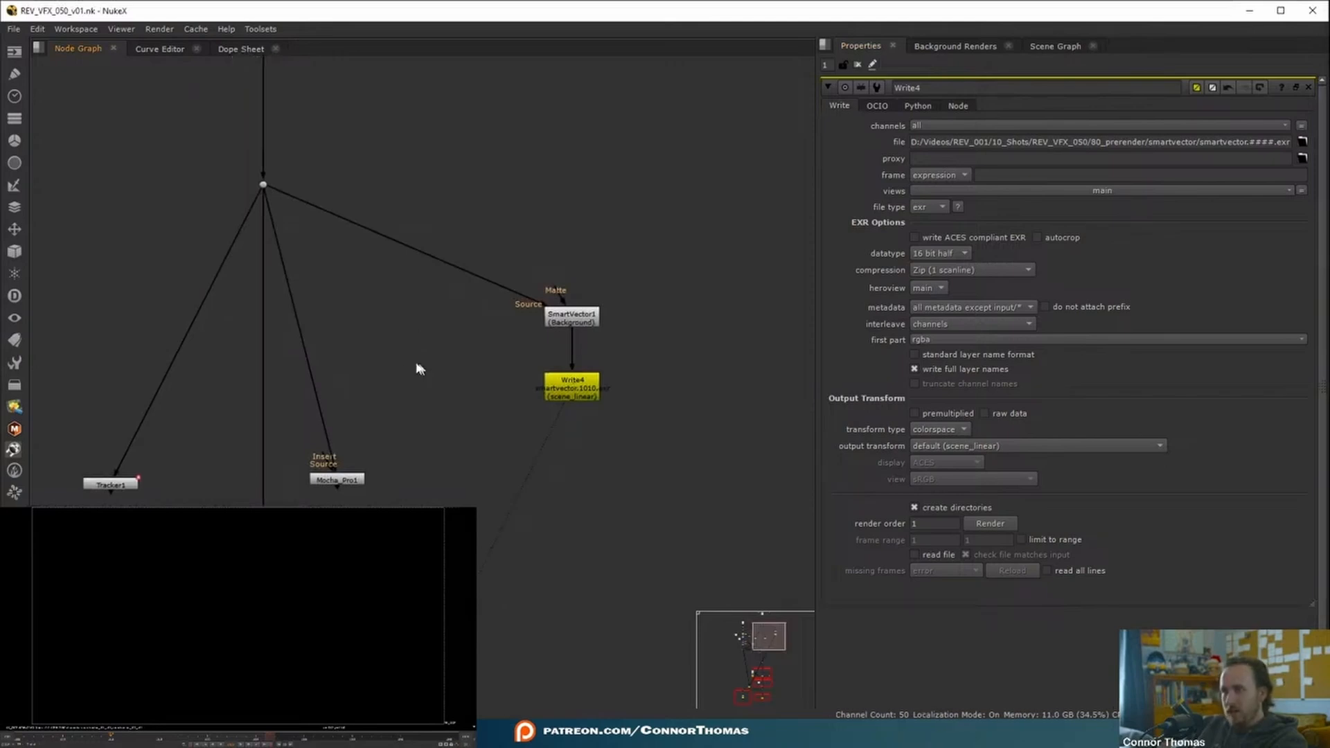
{"action": "key", "text": "Tab"}
{"action": "type", "text": "velctor"}
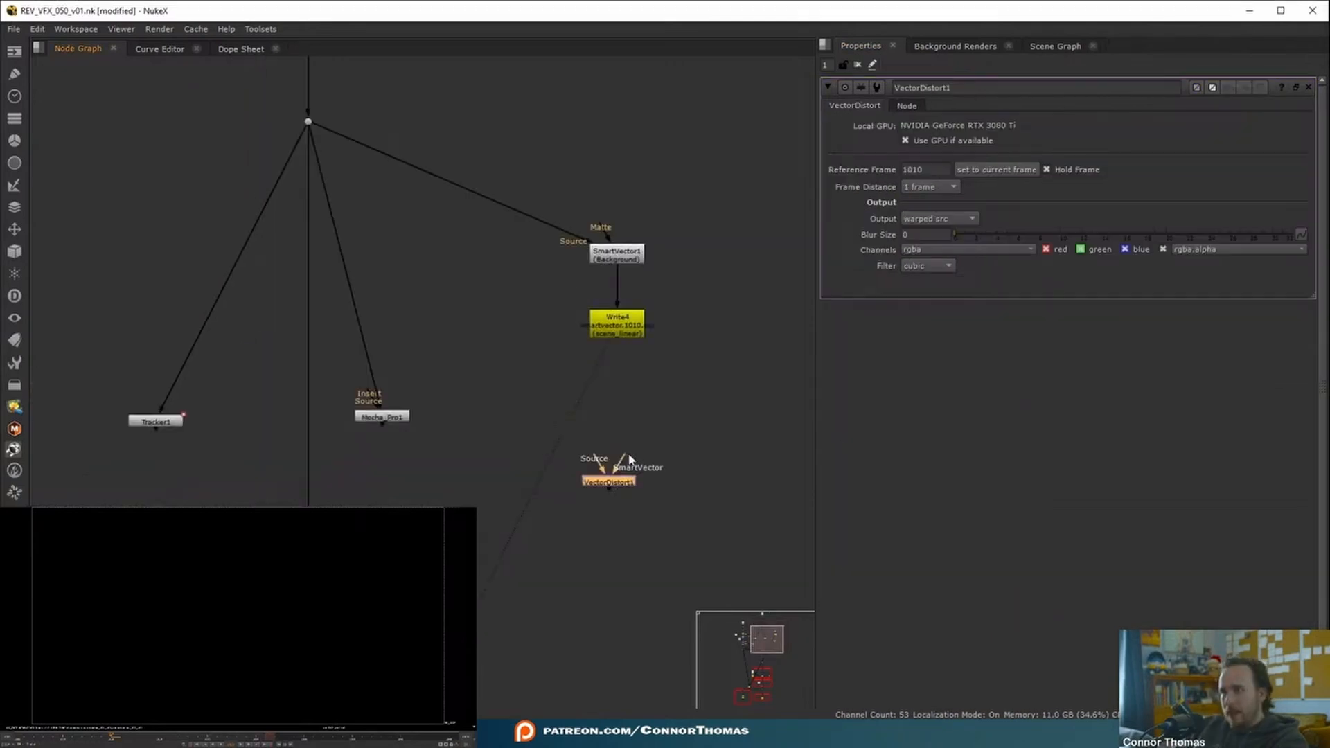
{"action": "left_click_drag", "start_coordinate": [629, 458], "coordinate": [643, 338]}
{"action": "left_click_drag", "start_coordinate": [617, 483], "coordinate": [625, 487]}
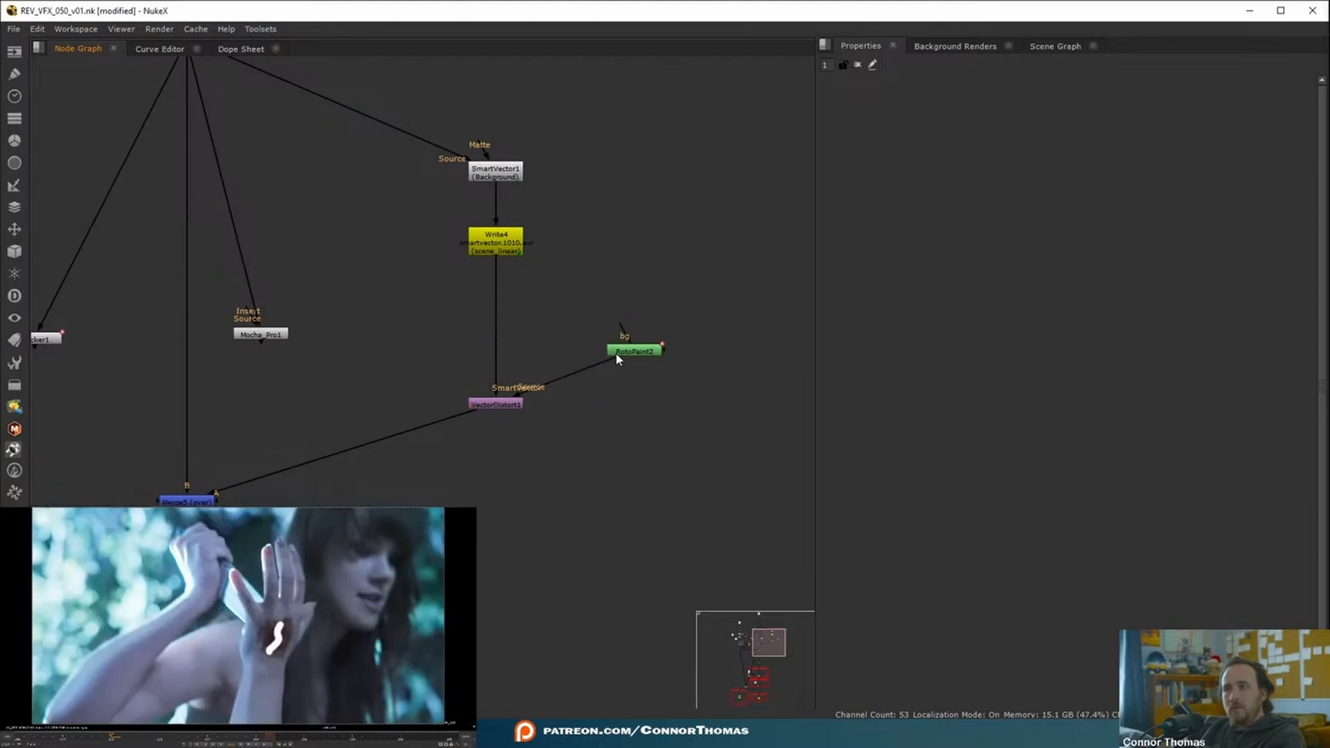
Move RotoPaint2 nearer to VectorDistort1, open its properties and view the composite with the blade.
{"action": "left_click_drag", "start_coordinate": [619, 358], "coordinate": [584, 356]}
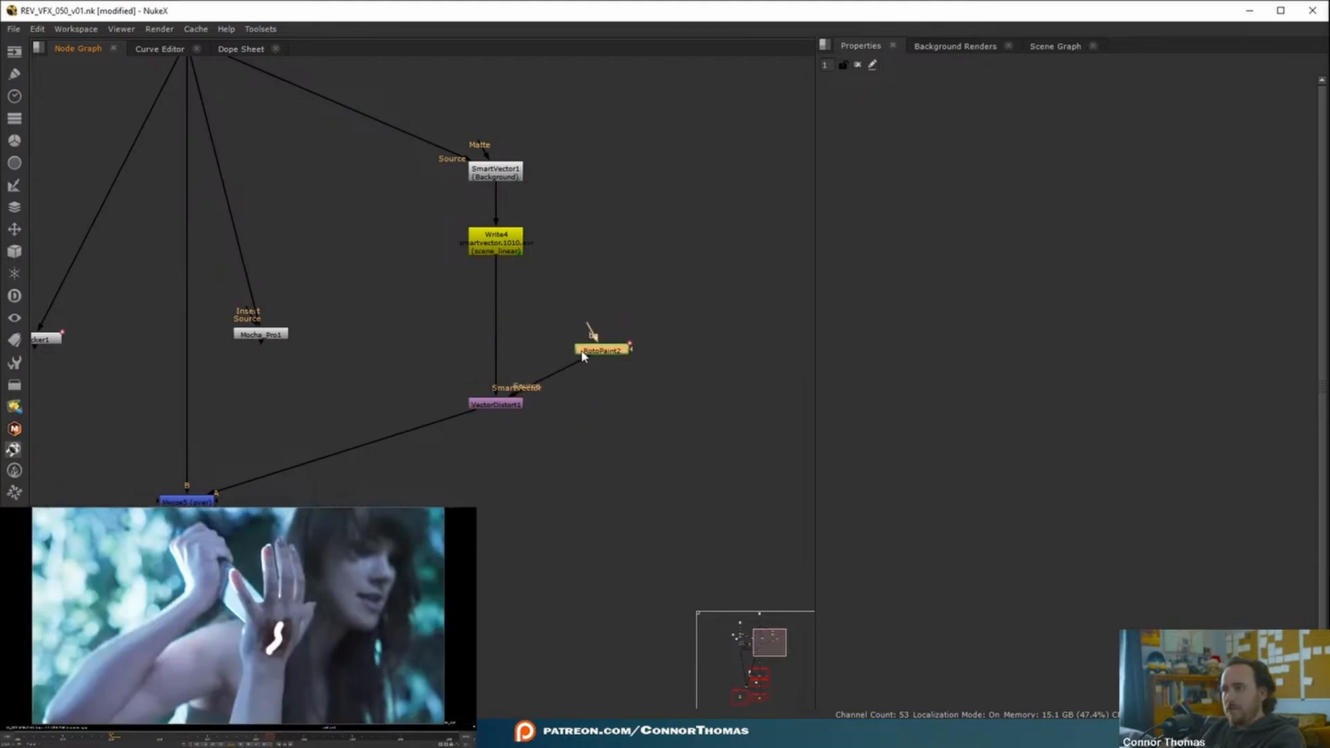
{"action": "double_click", "coordinate": [582, 356]}
{"action": "middle_click_drag", "start_coordinate": [418, 466], "coordinate": [553, 380]}
{"action": "key", "text": "2"}
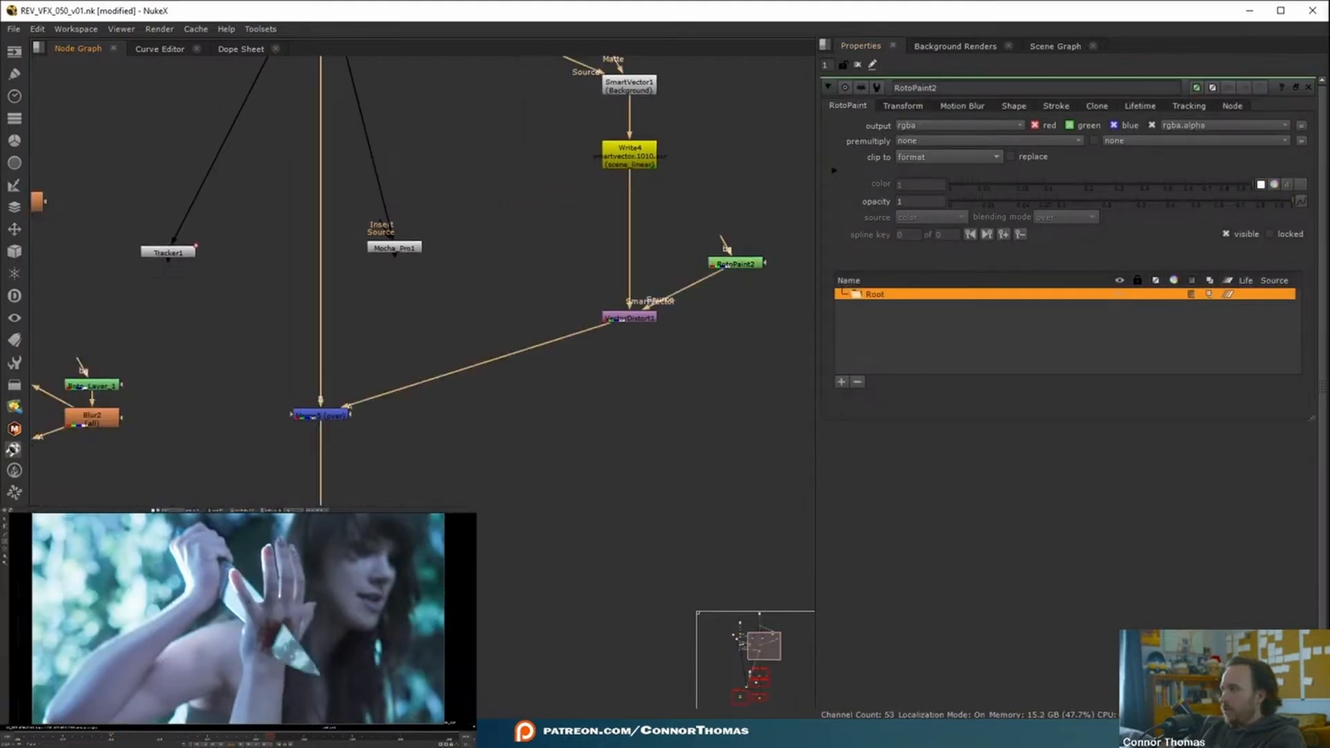
Select RotoPaint2 and resize its brush over the wound beside the blade tip.
{"action": "left_click", "coordinate": [738, 267]}
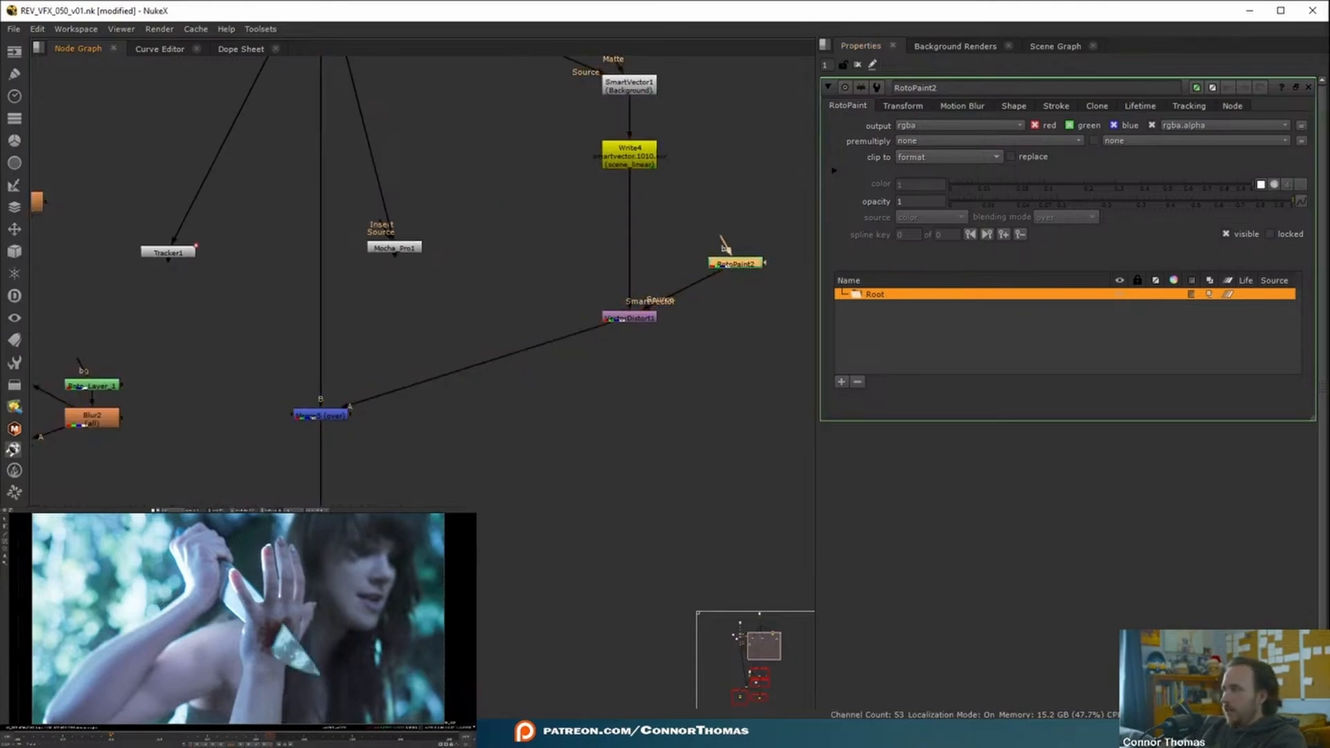
{"action": "scroll", "coordinate": [283, 628], "scroll_direction": "up", "scroll_amount": 10}
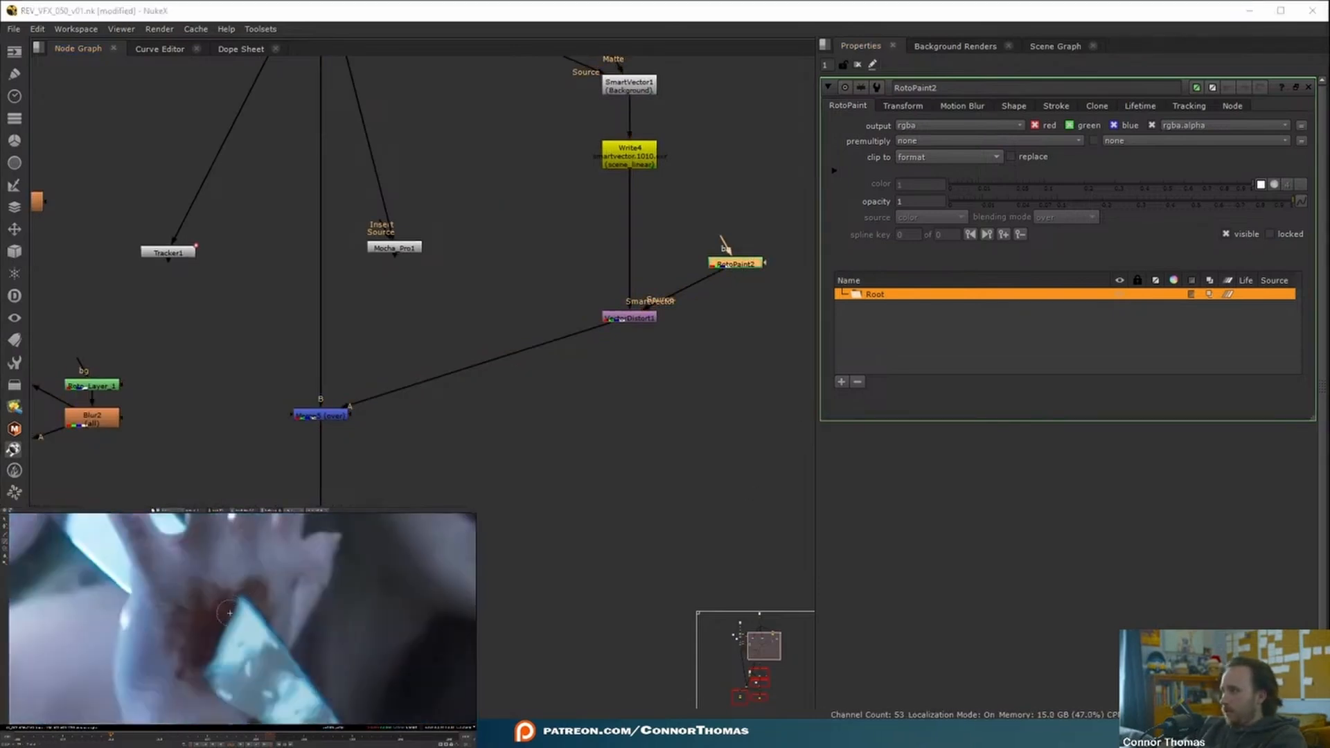
{"action": "middle_click_drag", "start_coordinate": [236, 607], "coordinate": [249, 586]}
{"action": "mouse_move", "coordinate": [217, 614]}
{"action": "left_mouse_down", "text": "shift"}
{"action": "mouse_move", "coordinate": [194, 627]}
{"action": "mouse_move", "coordinate": [204, 622]}
{"action": "left_mouse_up", "text": "shift"}
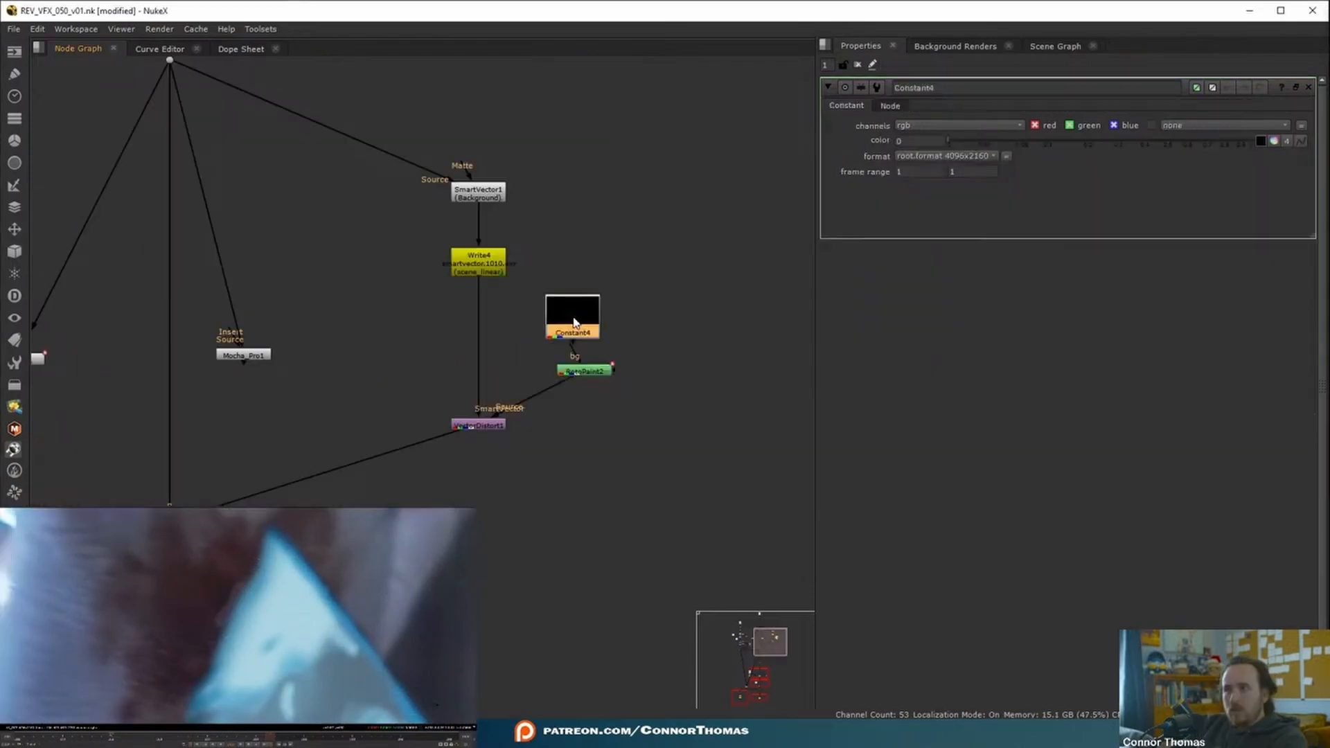
Align Constant4 above RotoPaint2 and insert a Shuffle node directly after RotoPaint2.
{"action": "left_click_drag", "start_coordinate": [581, 336], "coordinate": [588, 320]}
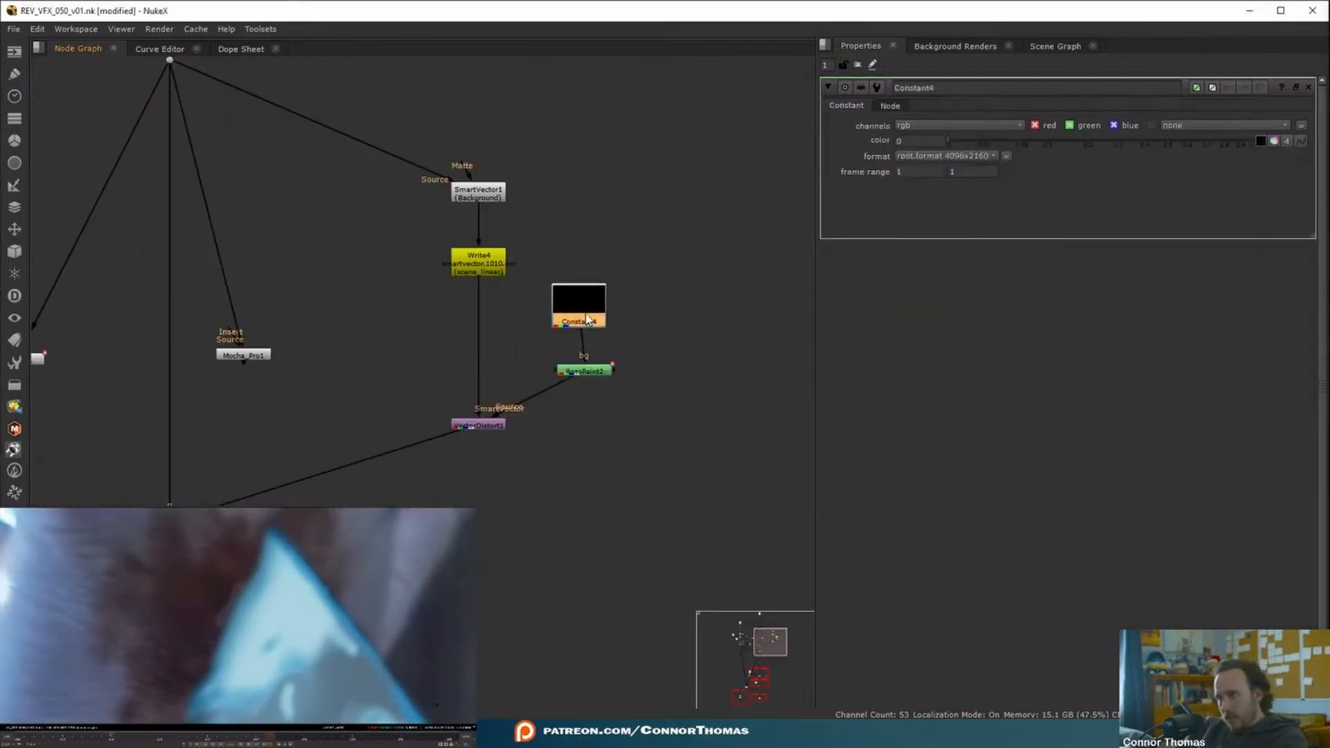
{"action": "left_click", "coordinate": [584, 343]}
{"action": "key", "text": "Tab"}
{"action": "type", "text": "shuf"}
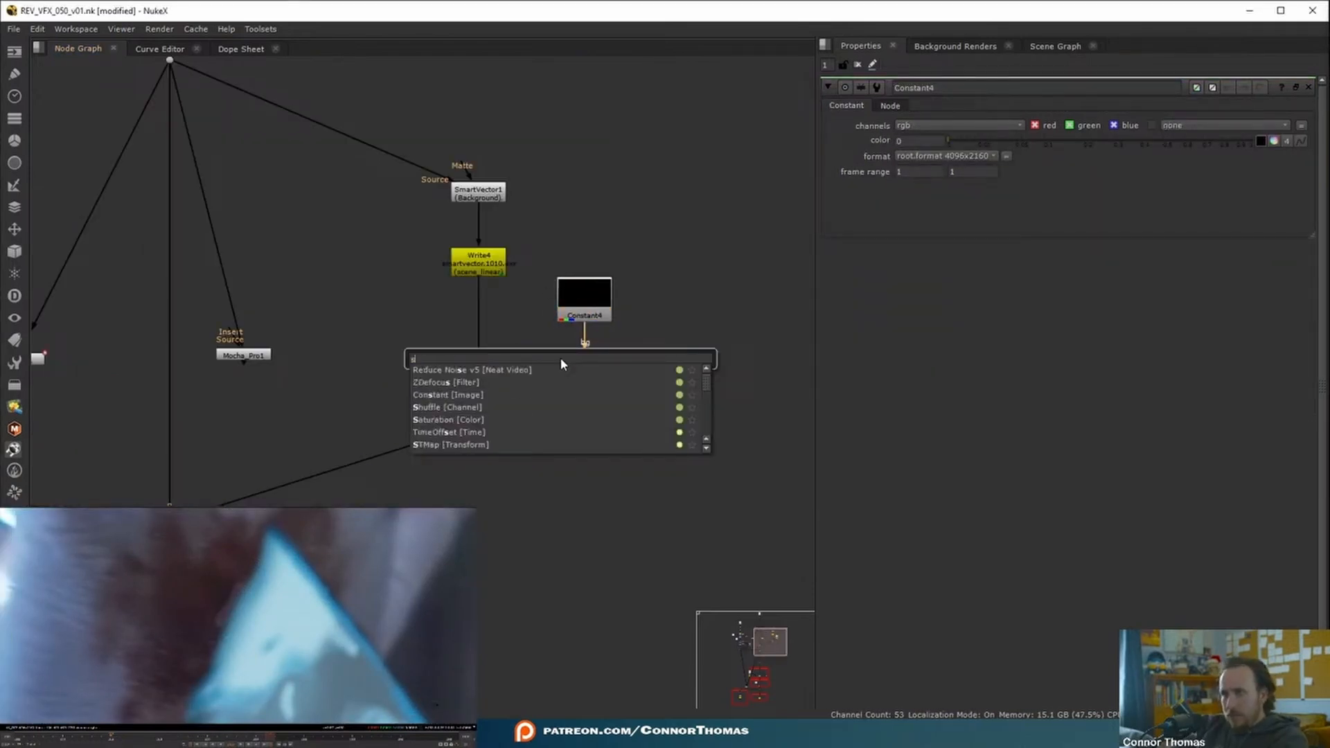
{"action": "key", "text": "Return"}
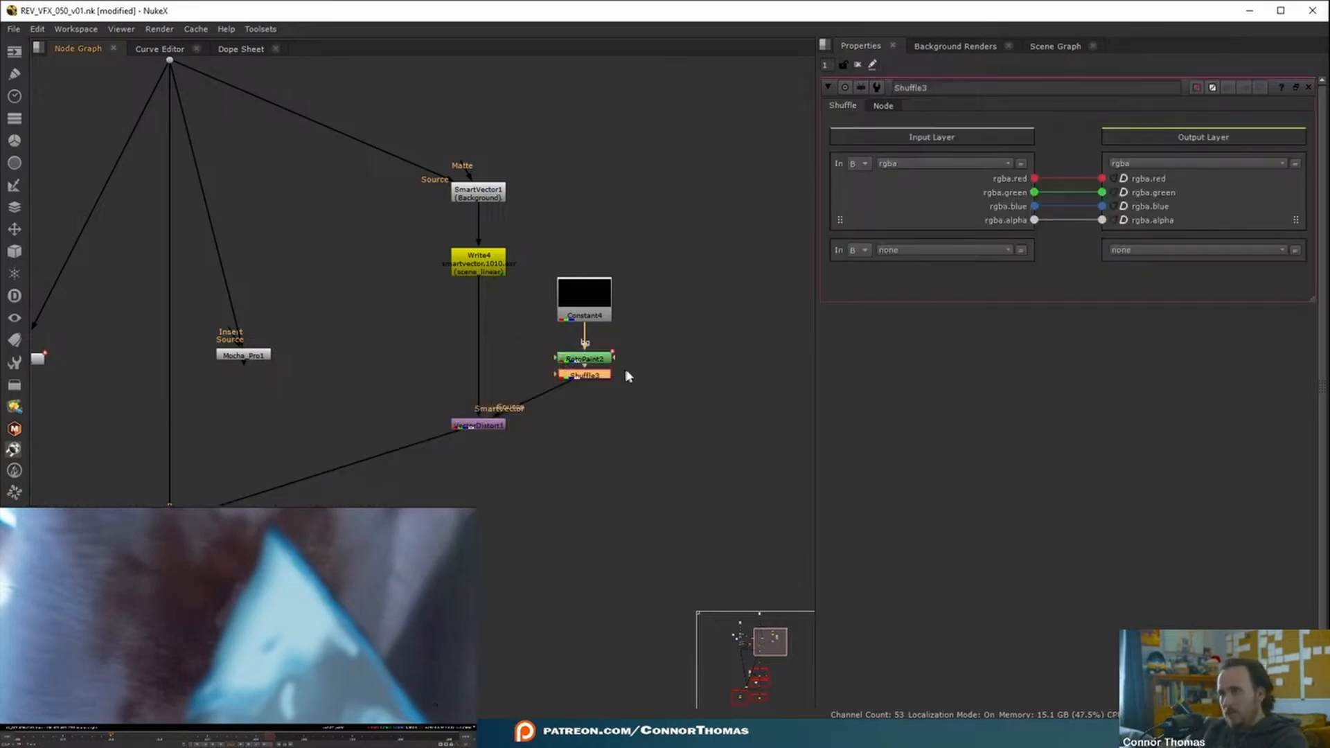
Connect a white Constant to Shuffle3's A input, route its red channel into the alpha and clear the open properties.
{"action": "left_click", "coordinate": [583, 288]}
{"action": "left_click", "coordinate": [673, 337]}
{"action": "key", "text": "ctrl+v"}
{"action": "left_click_drag", "start_coordinate": [553, 374], "coordinate": [716, 385]}
{"action": "left_click_drag", "start_coordinate": [717, 386], "coordinate": [719, 391]}
{"action": "double_click", "coordinate": [601, 377]}
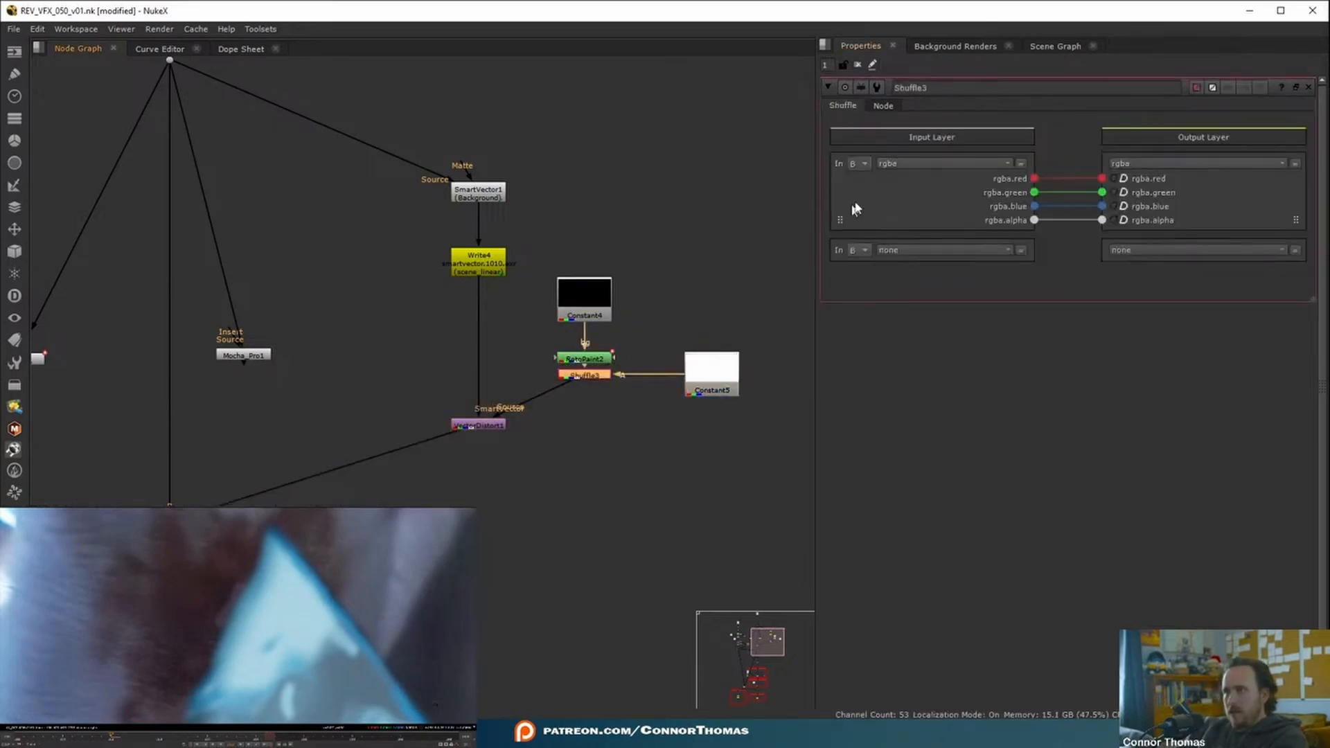
{"action": "left_click", "coordinate": [859, 251]}
{"action": "left_click", "coordinate": [861, 264]}
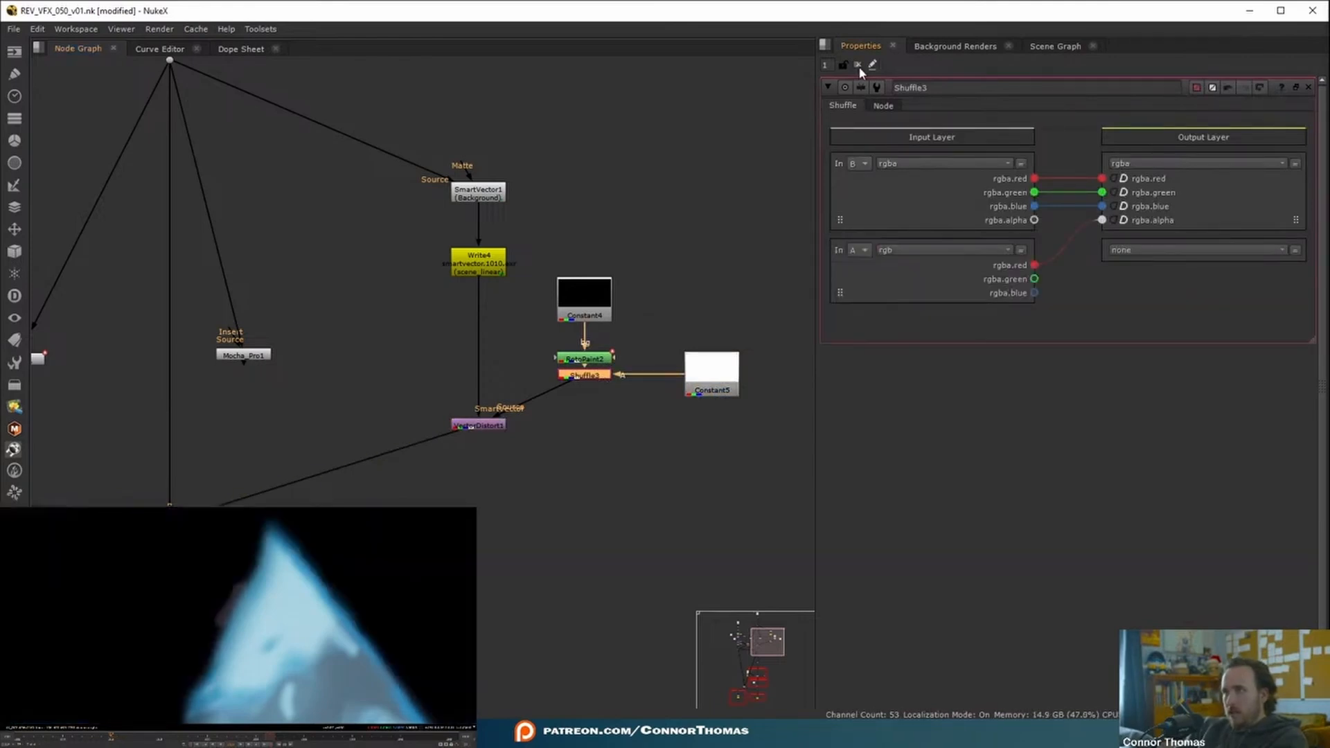
{"action": "left_click", "coordinate": [858, 64]}
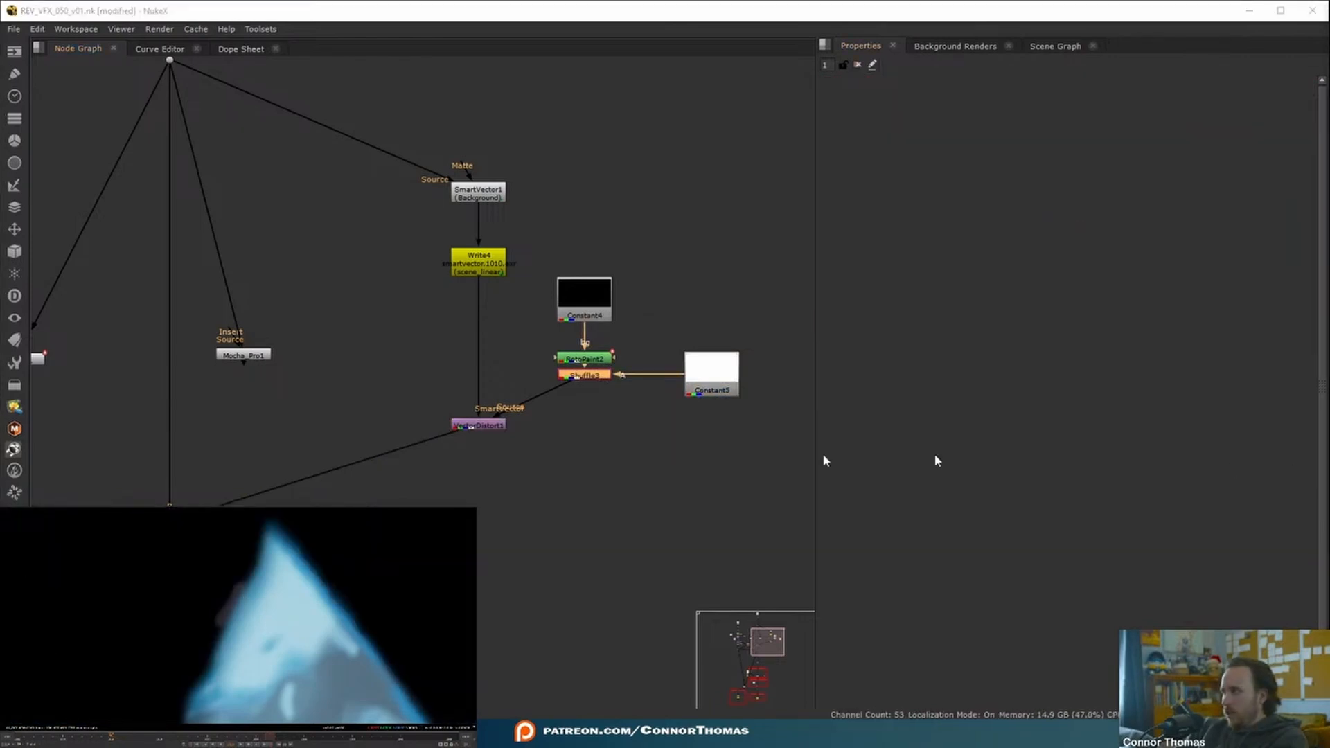
View RotoPaint2 and set its premultiply option to rgba.
{"action": "double_click", "coordinate": [585, 359]}
{"action": "key", "text": "1"}
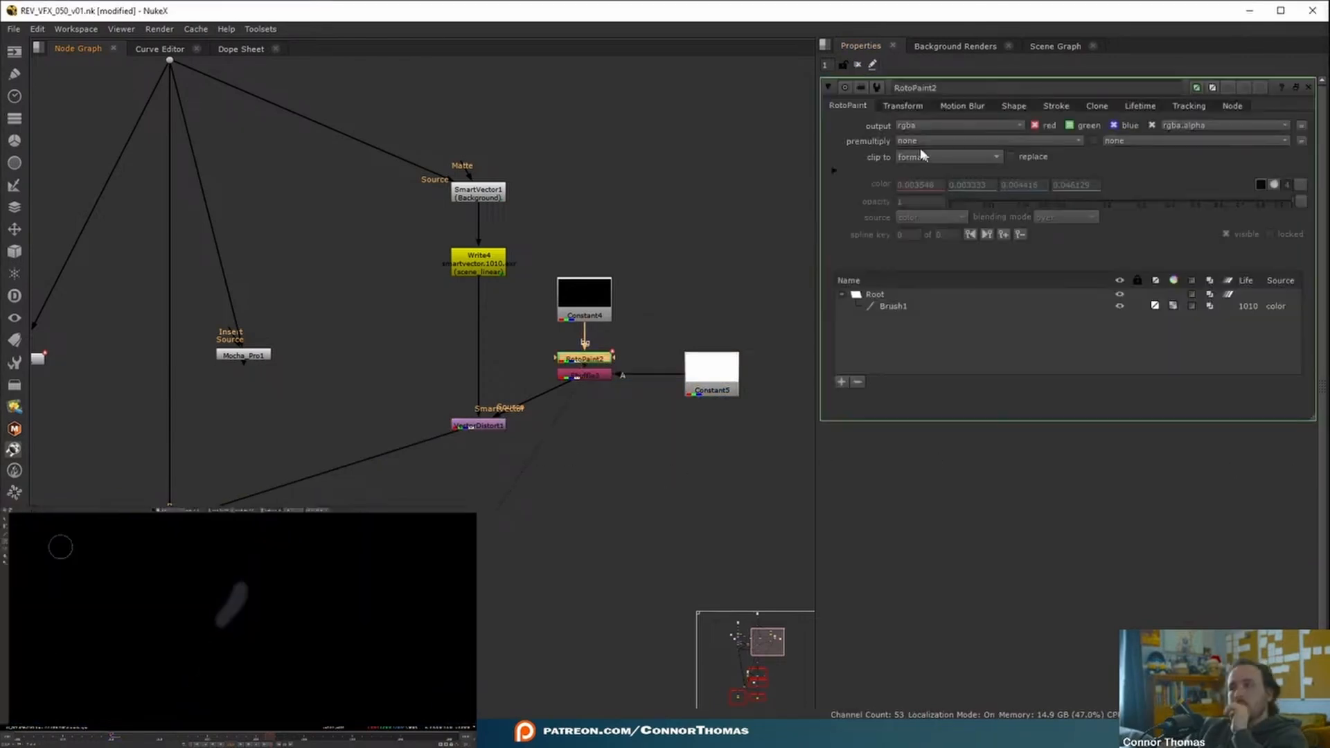
{"action": "left_click", "coordinate": [925, 141]}
{"action": "left_click", "coordinate": [953, 185]}
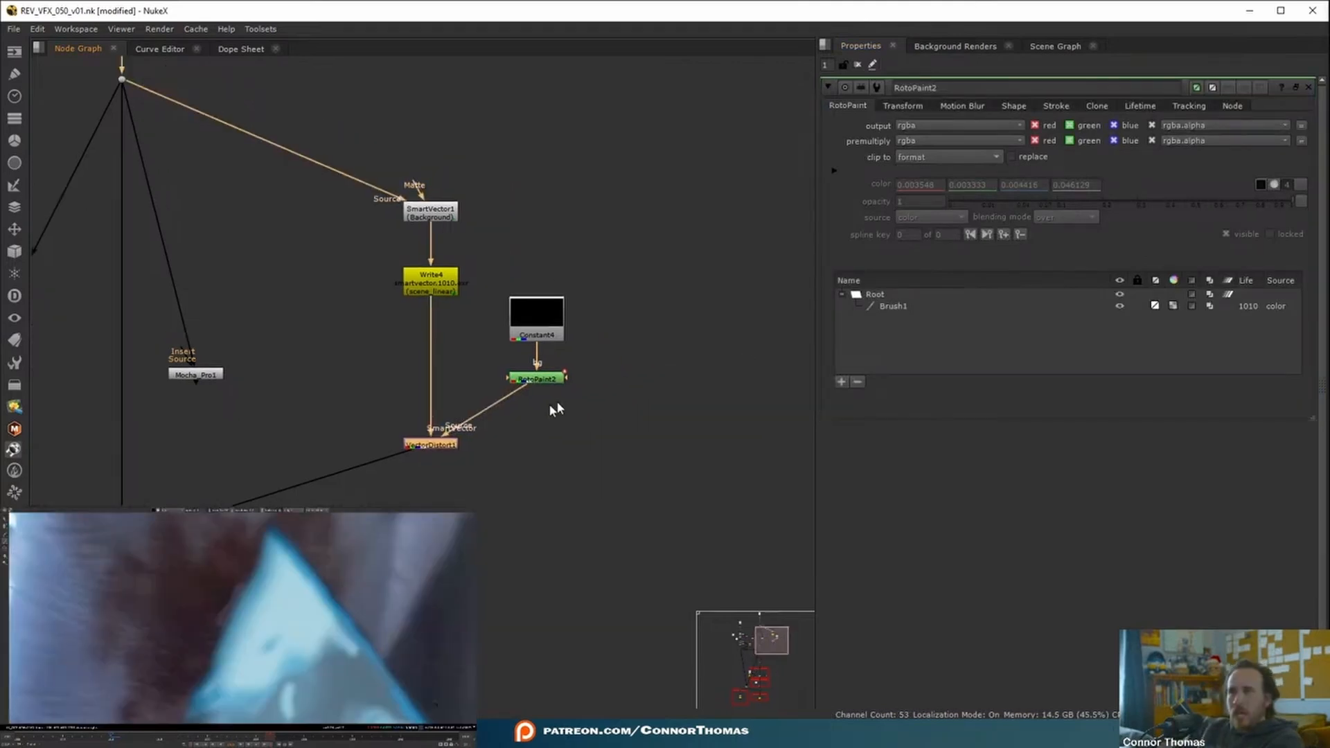
Arrange a Merge beneath RotoPaint2, masked by the Roto2 Bezier shape, and clear the open properties.
{"action": "middle_click_drag", "start_coordinate": [555, 410], "coordinate": [490, 430]}
{"action": "double_click", "coordinate": [547, 402]}
{"action": "left_click_drag", "start_coordinate": [549, 407], "coordinate": [472, 445]}
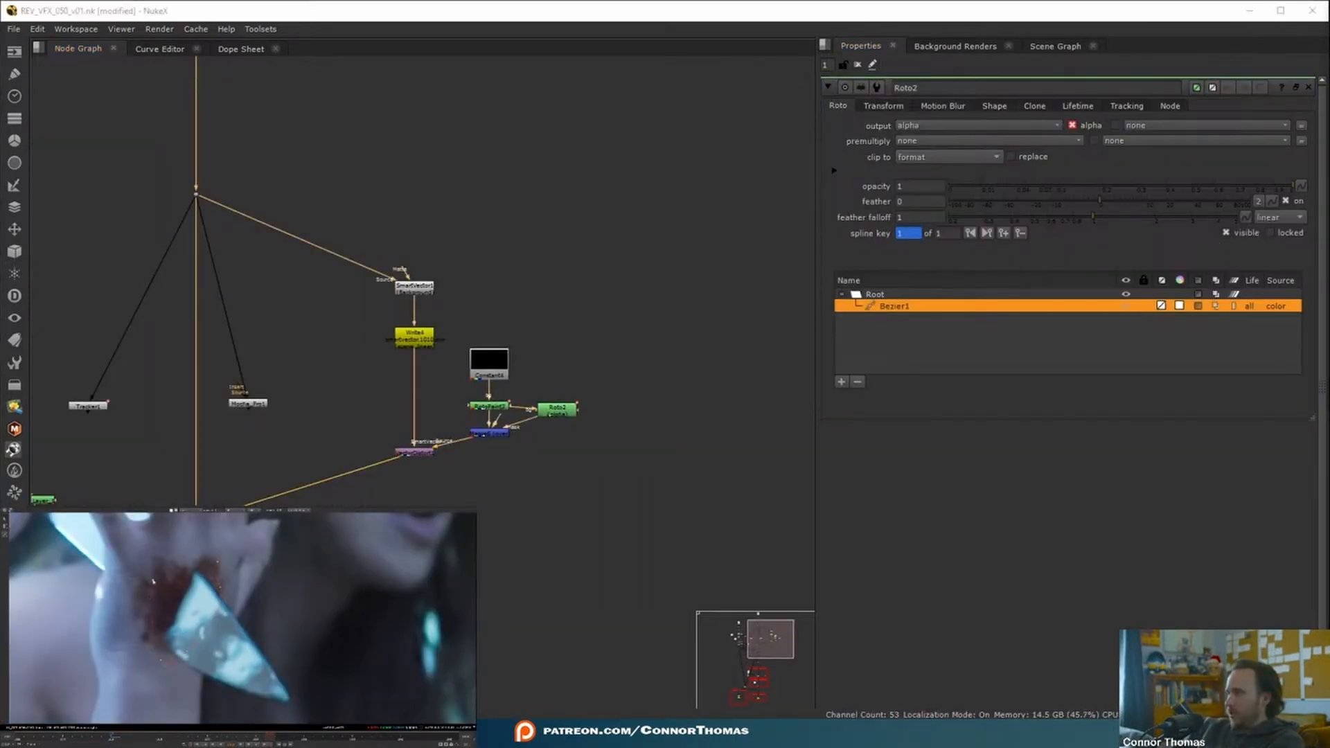
{"action": "left_click", "coordinate": [857, 64]}
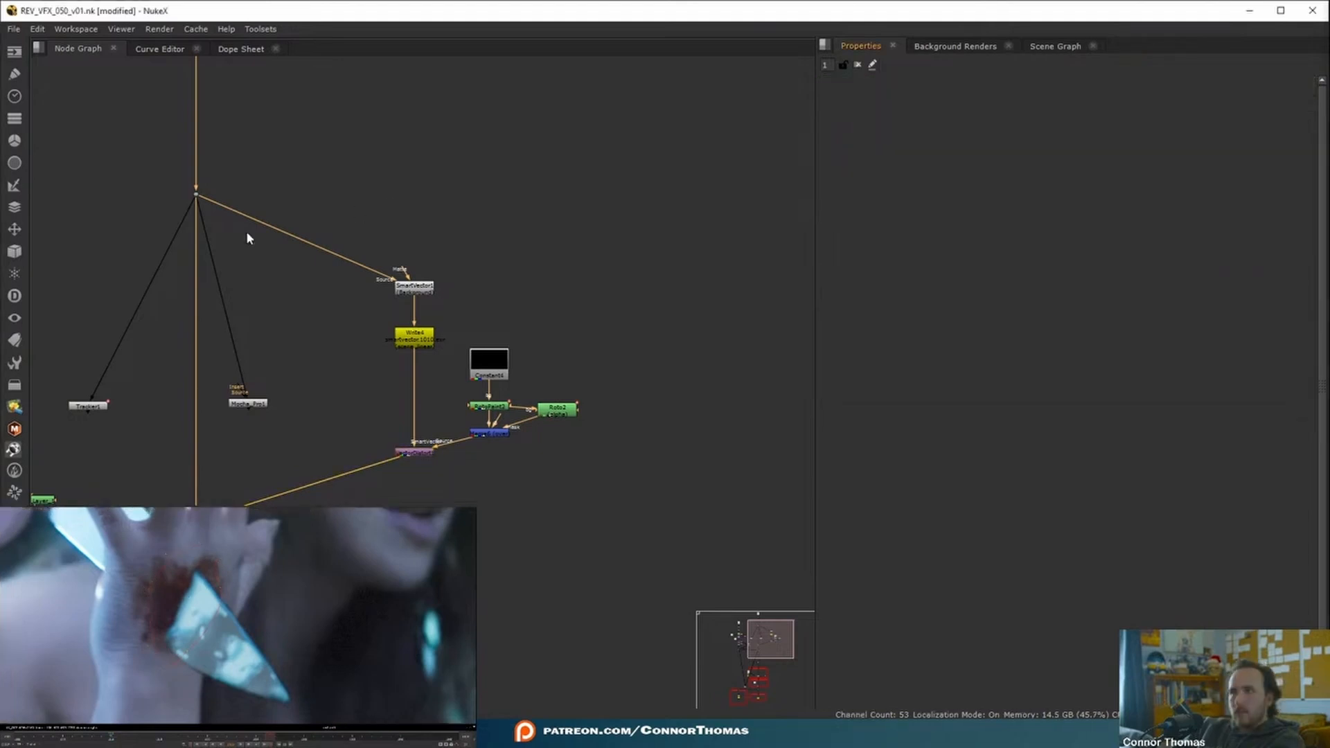
{"action": "middle_click_drag", "start_coordinate": [275, 223], "coordinate": [514, 343]}
{"action": "left_click", "coordinate": [446, 124]}
{"action": "middle_click_drag", "start_coordinate": [559, 295], "coordinate": [416, 211]}
{"action": "scroll", "coordinate": [601, 362], "scroll_direction": "up", "scroll_amount": 3}
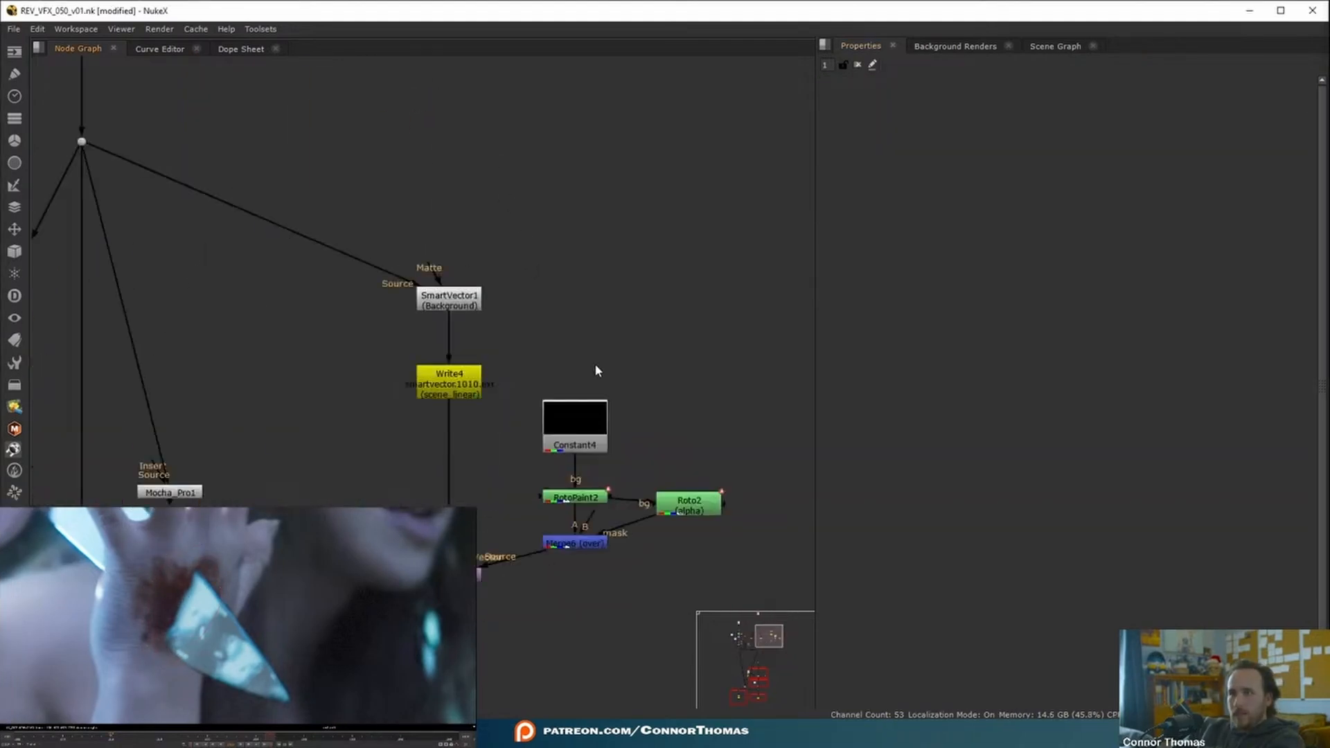
Reconnect RotoPaint2's bg input to the plate's branching dot, move Constant4 out of the way and view RotoPaint2.
{"action": "scroll", "coordinate": [543, 350], "scroll_direction": "down", "scroll_amount": 3}
{"action": "left_click_drag", "start_coordinate": [541, 424], "coordinate": [193, 193]}
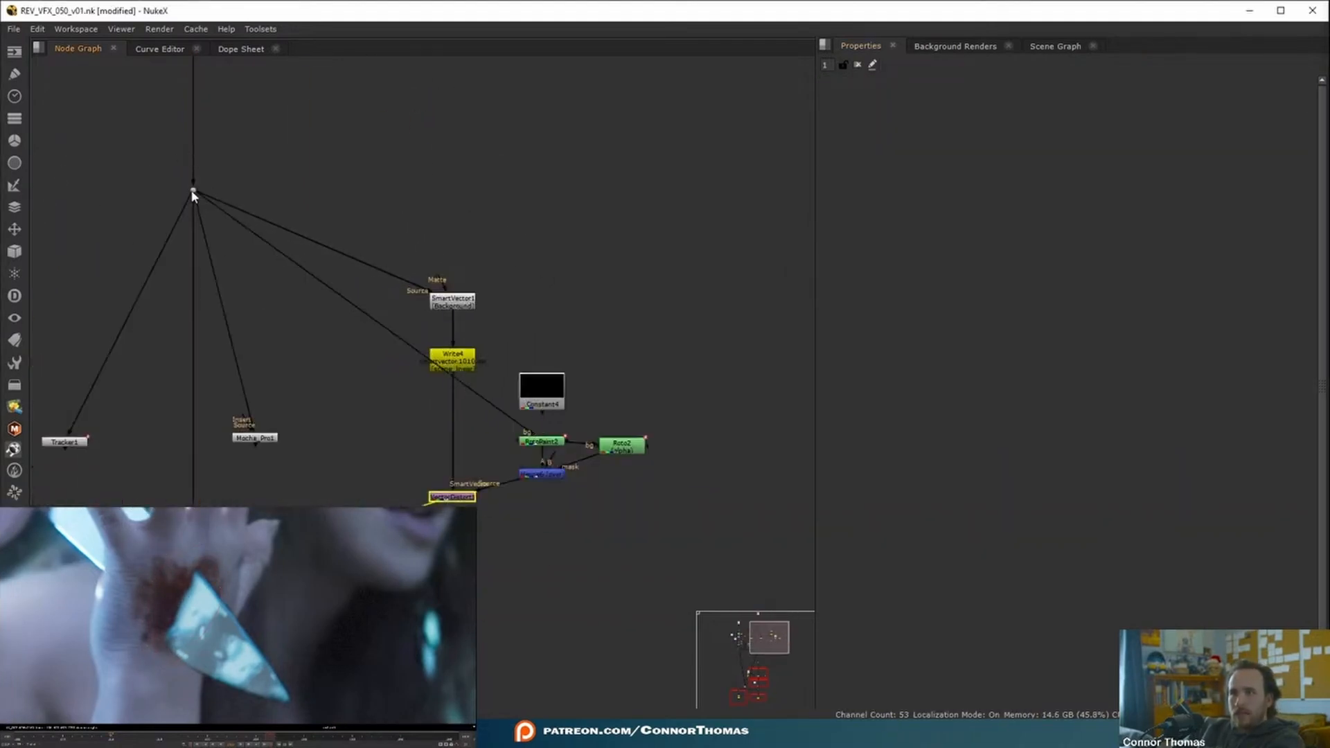
{"action": "middle_click_drag", "start_coordinate": [562, 298], "coordinate": [506, 239]}
{"action": "scroll", "coordinate": [488, 294], "scroll_direction": "up", "scroll_amount": 3}
{"action": "left_click_drag", "start_coordinate": [468, 356], "coordinate": [600, 222]}
{"action": "left_click", "coordinate": [487, 419]}
{"action": "key", "text": "1"}
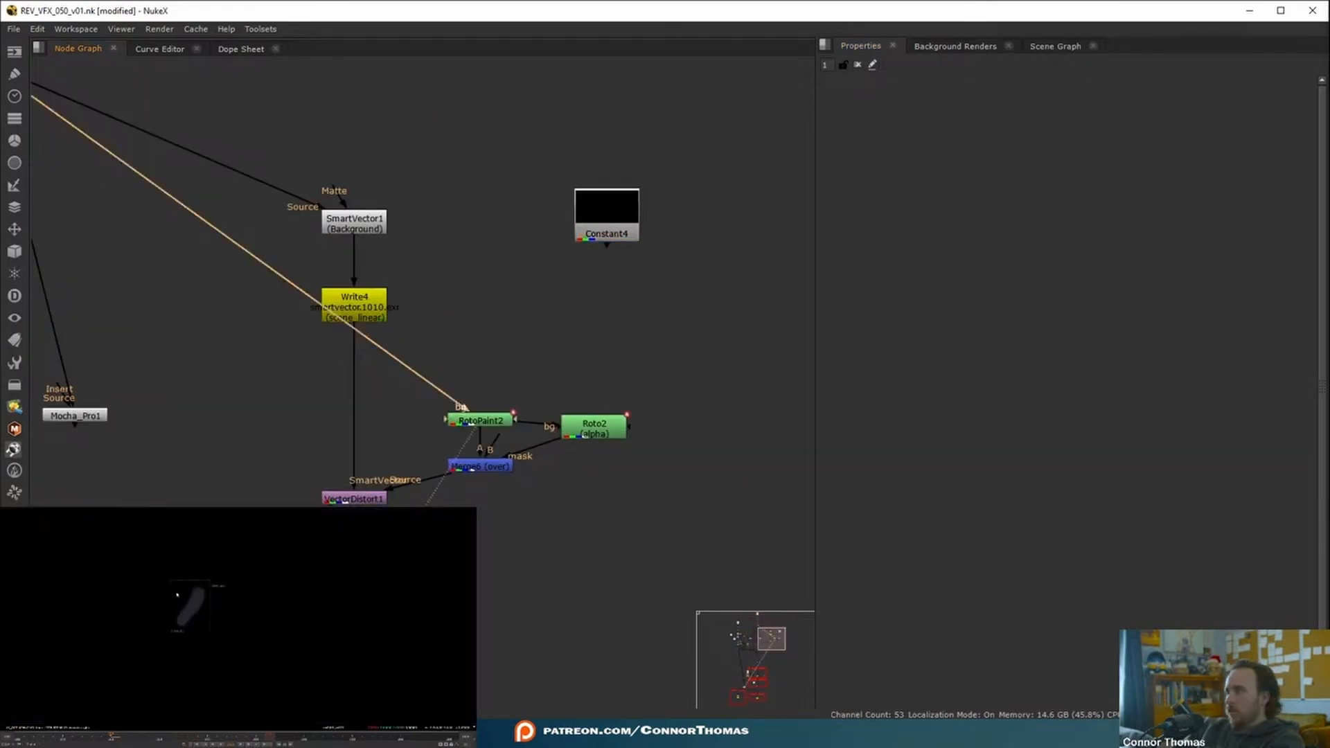
Set RotoPaint2's premultiply option to none and clear the open properties.
{"action": "double_click", "coordinate": [485, 420]}
{"action": "left_click", "coordinate": [929, 142]}
{"action": "left_click", "coordinate": [927, 153]}
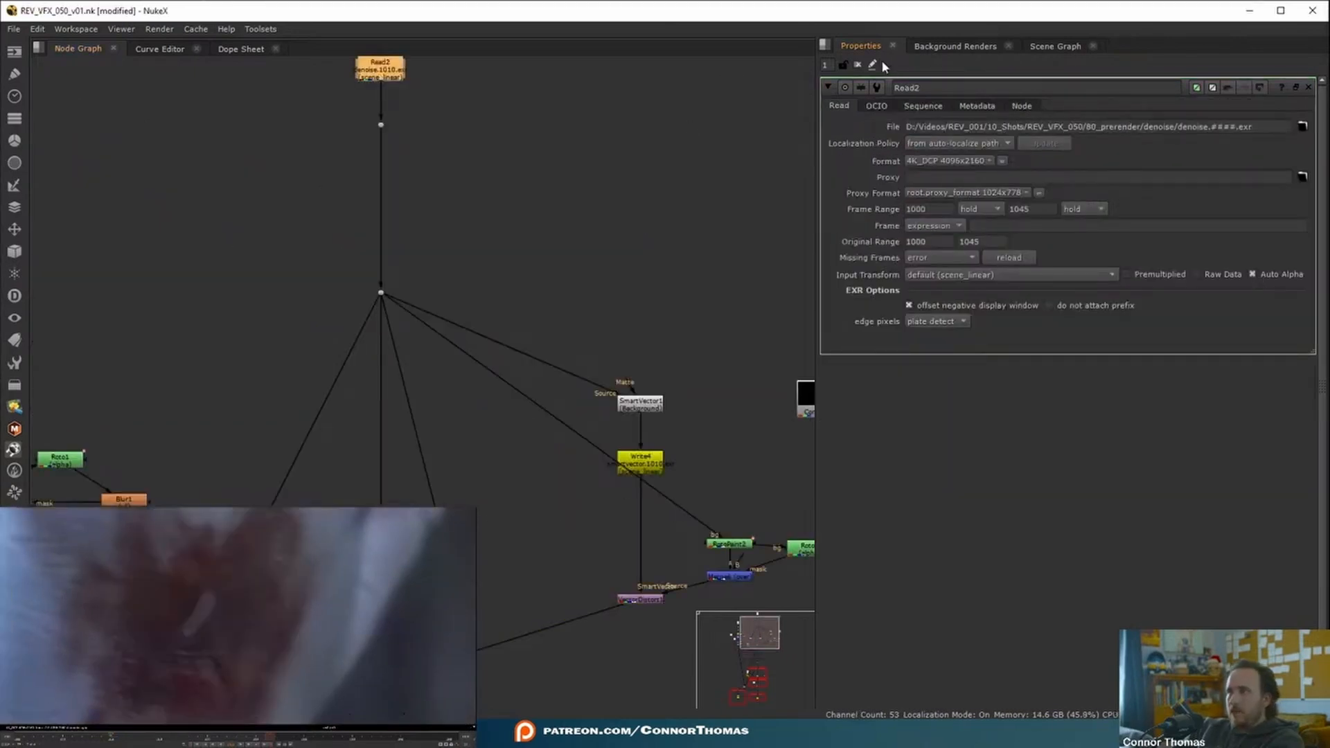
{"action": "left_click", "coordinate": [859, 64]}
Reopen RotoPaint2 with the viewer framed on the wound and adjust the brush options for painting.
{"action": "middle_click_drag", "start_coordinate": [165, 596], "coordinate": [242, 624]}
{"action": "scroll", "coordinate": [180, 613], "scroll_direction": "up", "scroll_amount": 3}
{"action": "middle_click_drag", "start_coordinate": [700, 545], "coordinate": [485, 454]}
{"action": "scroll", "coordinate": [503, 455], "scroll_direction": "up", "scroll_amount": 3}
{"action": "double_click", "coordinate": [500, 441]}
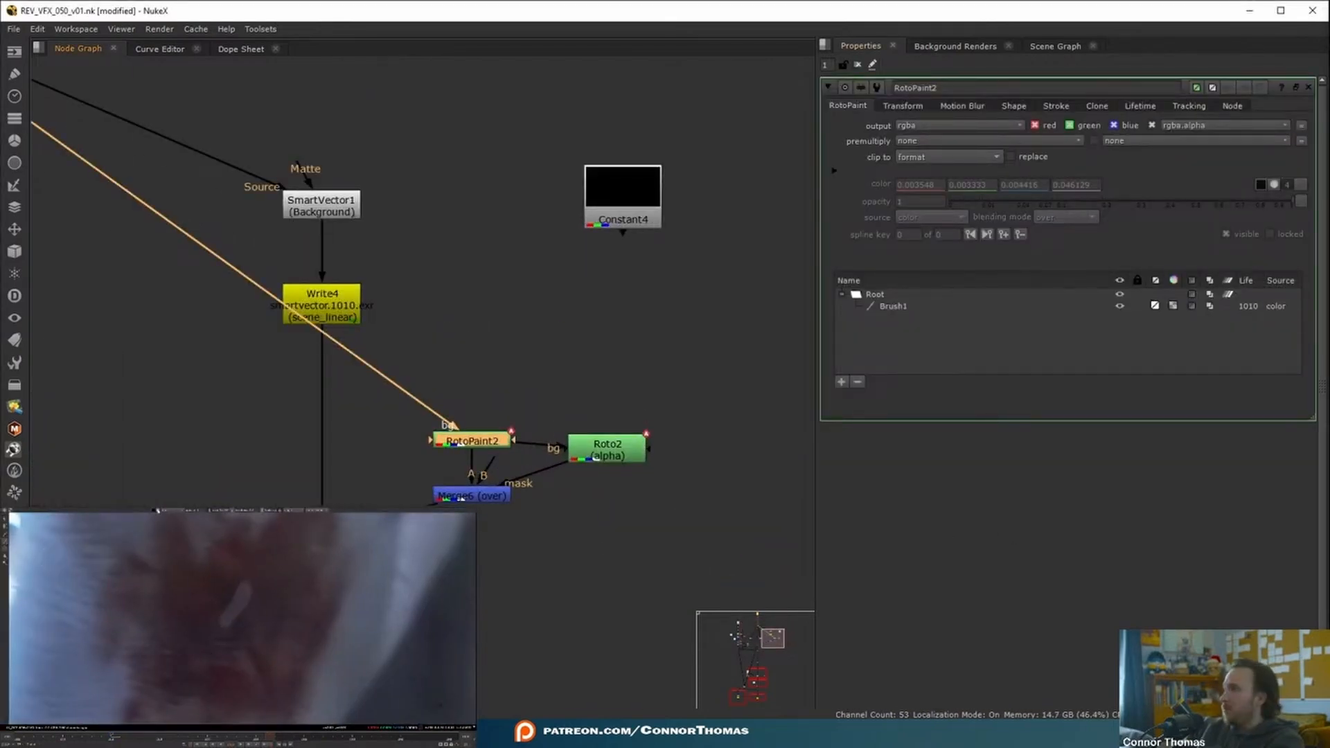
{"action": "left_click", "coordinate": [158, 511]}
{"action": "left_click", "coordinate": [169, 536]}
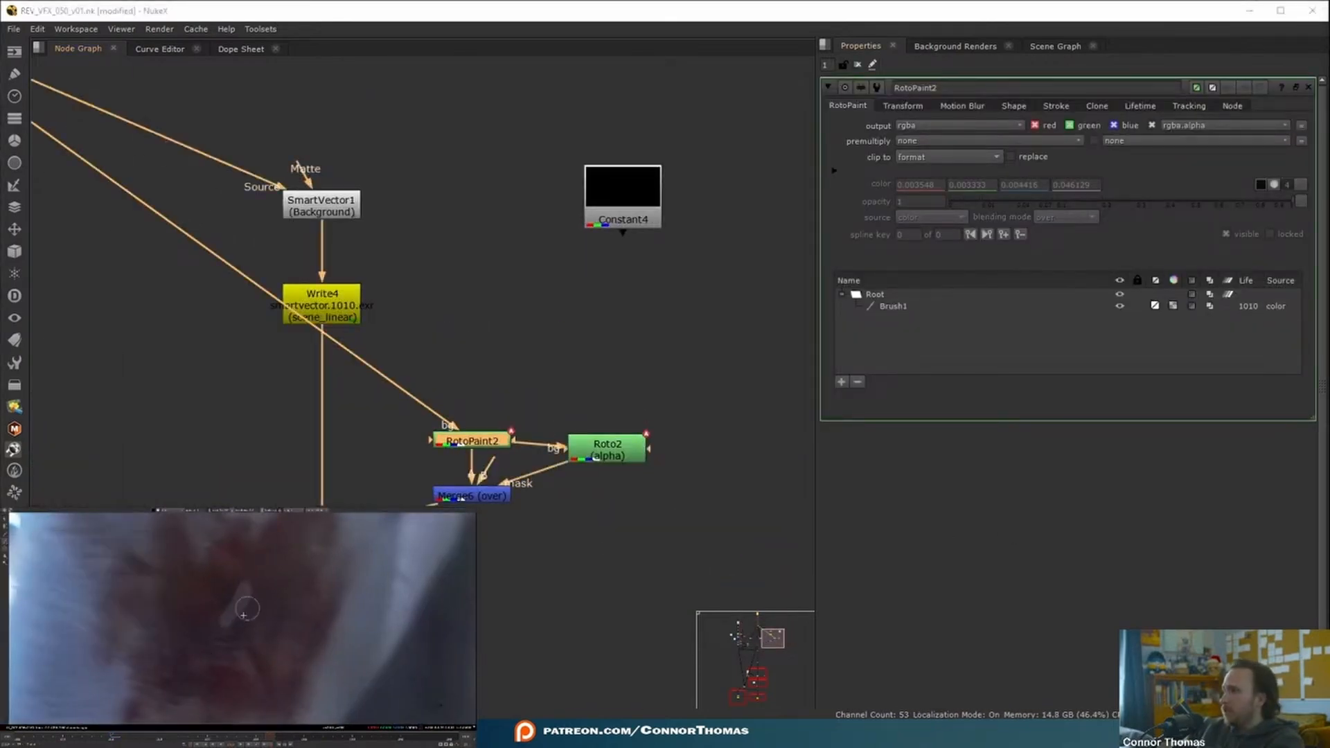
{"action": "scroll", "coordinate": [214, 623], "scroll_direction": "up", "scroll_amount": 2}
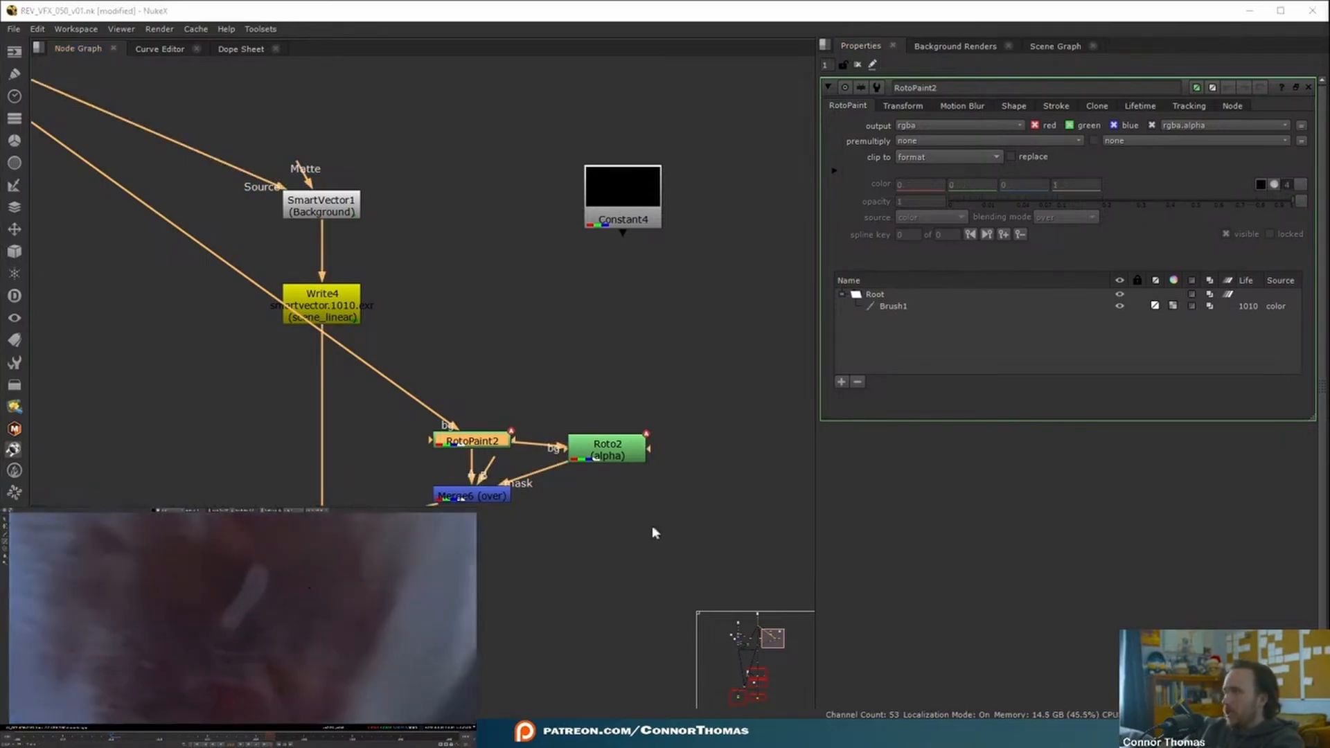
Select VectorDistort1 in the node graph, keeping RotoPaint2's properties open to paint against the knife composite.
{"action": "middle_click_drag", "start_coordinate": [61, 717], "coordinate": [436, 500]}
{"action": "scroll", "coordinate": [437, 500], "scroll_direction": "down", "scroll_amount": 3}
{"action": "left_click", "coordinate": [574, 406]}
{"action": "scroll", "coordinate": [194, 622], "scroll_direction": "down", "scroll_amount": 3}
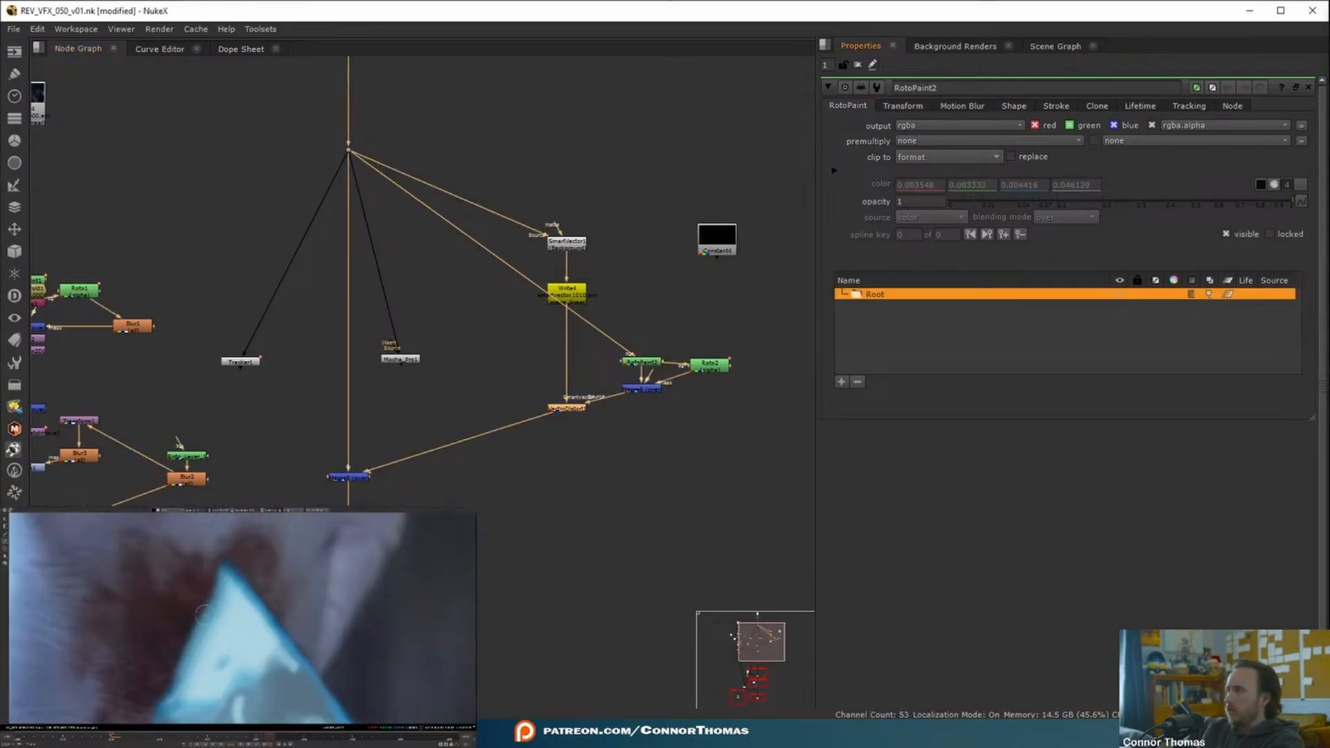
{"action": "left_click", "coordinate": [567, 408]}
{"action": "scroll", "coordinate": [243, 620], "scroll_direction": "down", "scroll_amount": 3}
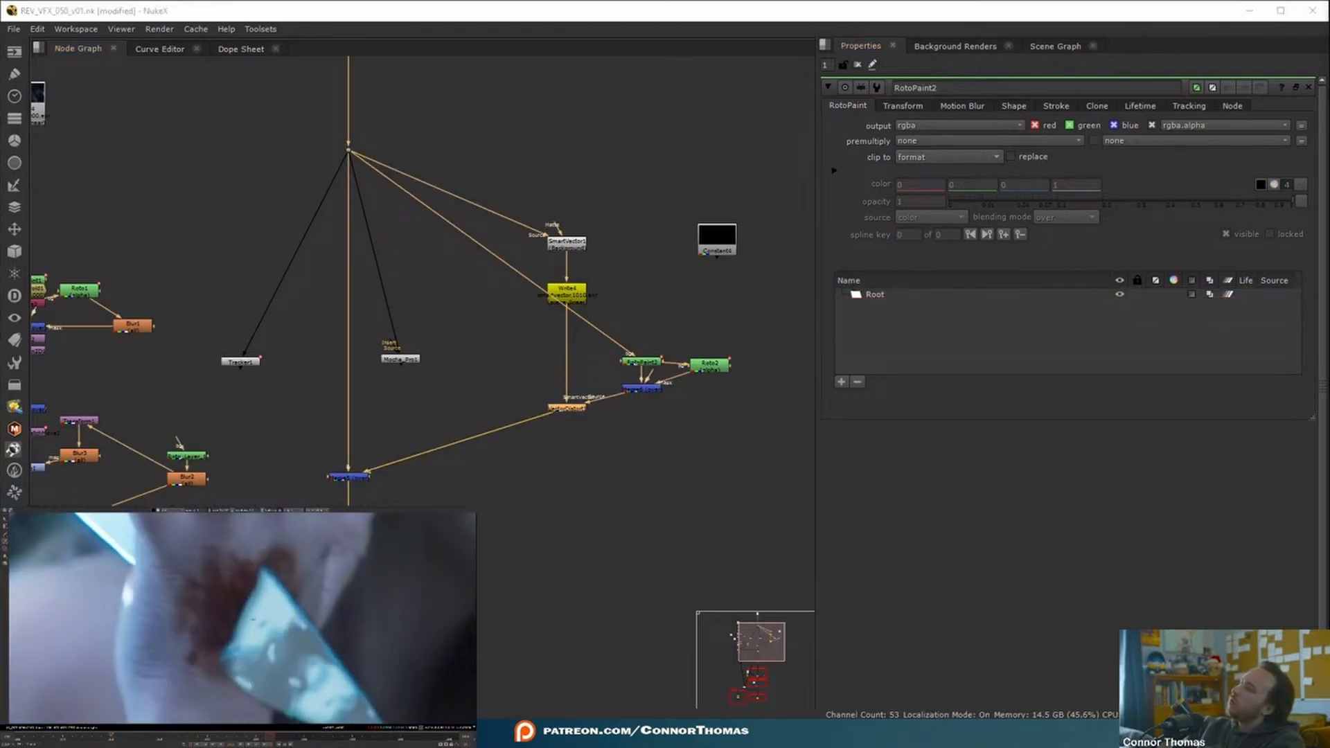
Paint dark wound-coloured brush strokes at opacity 1 in RotoPaint2 along the blade's edge and tip on frame 1010, adjusting the brush size.
{"action": "scroll", "coordinate": [205, 625], "scroll_direction": "up", "scroll_amount": 5}
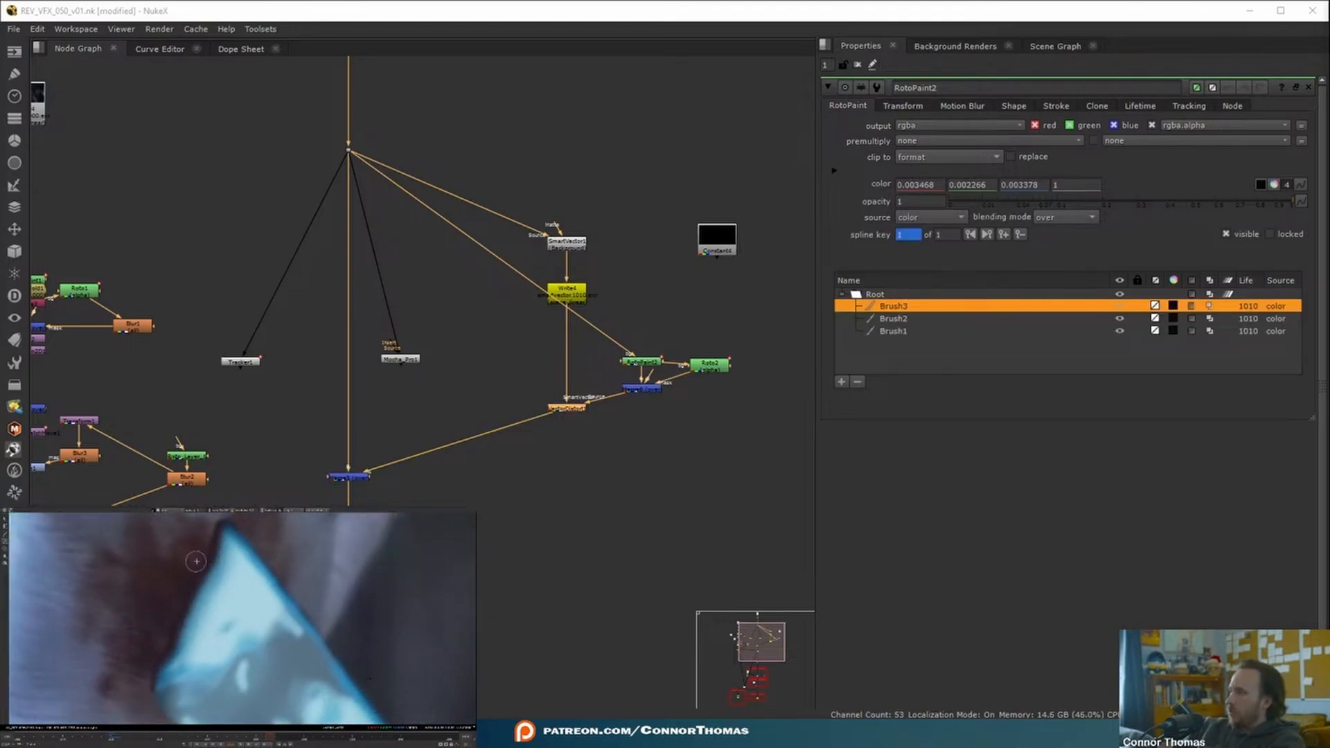
{"action": "left_click_drag", "start_coordinate": [199, 592], "coordinate": [193, 590]}
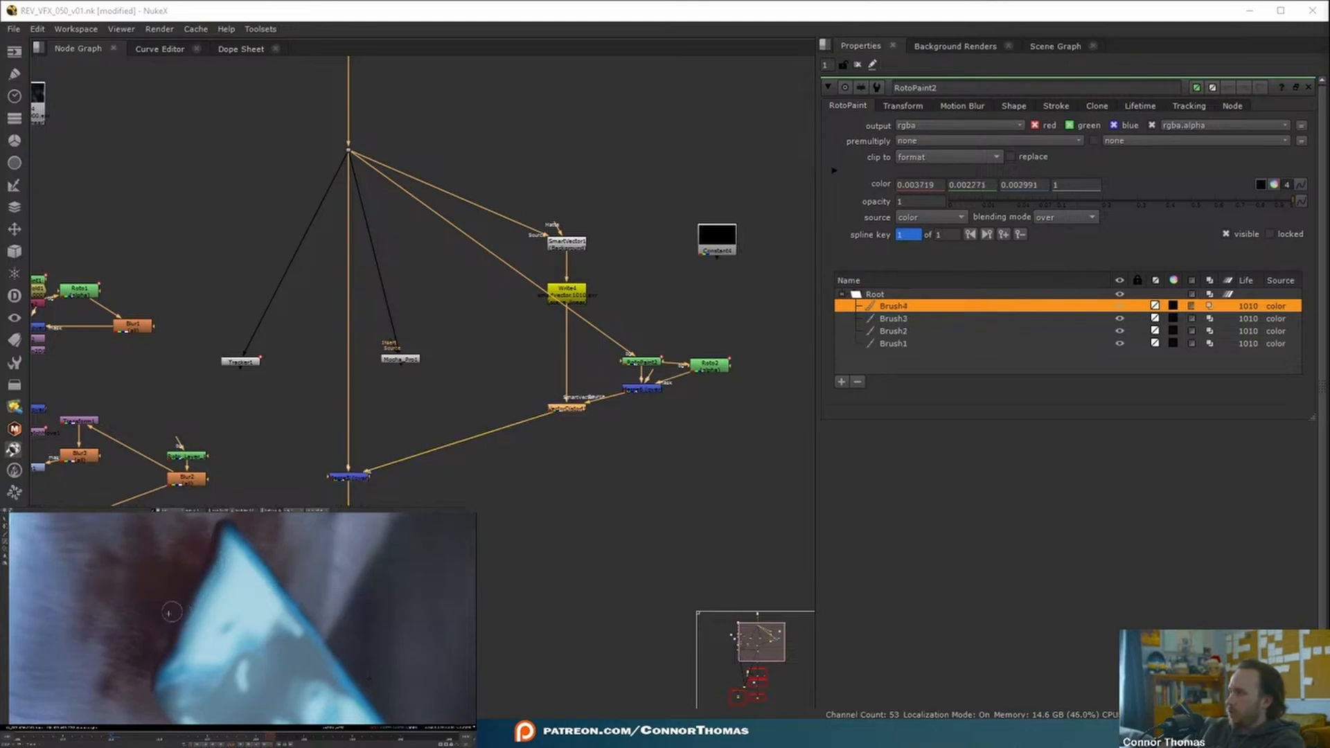
{"action": "left_click_drag", "start_coordinate": [175, 634], "coordinate": [174, 650]}
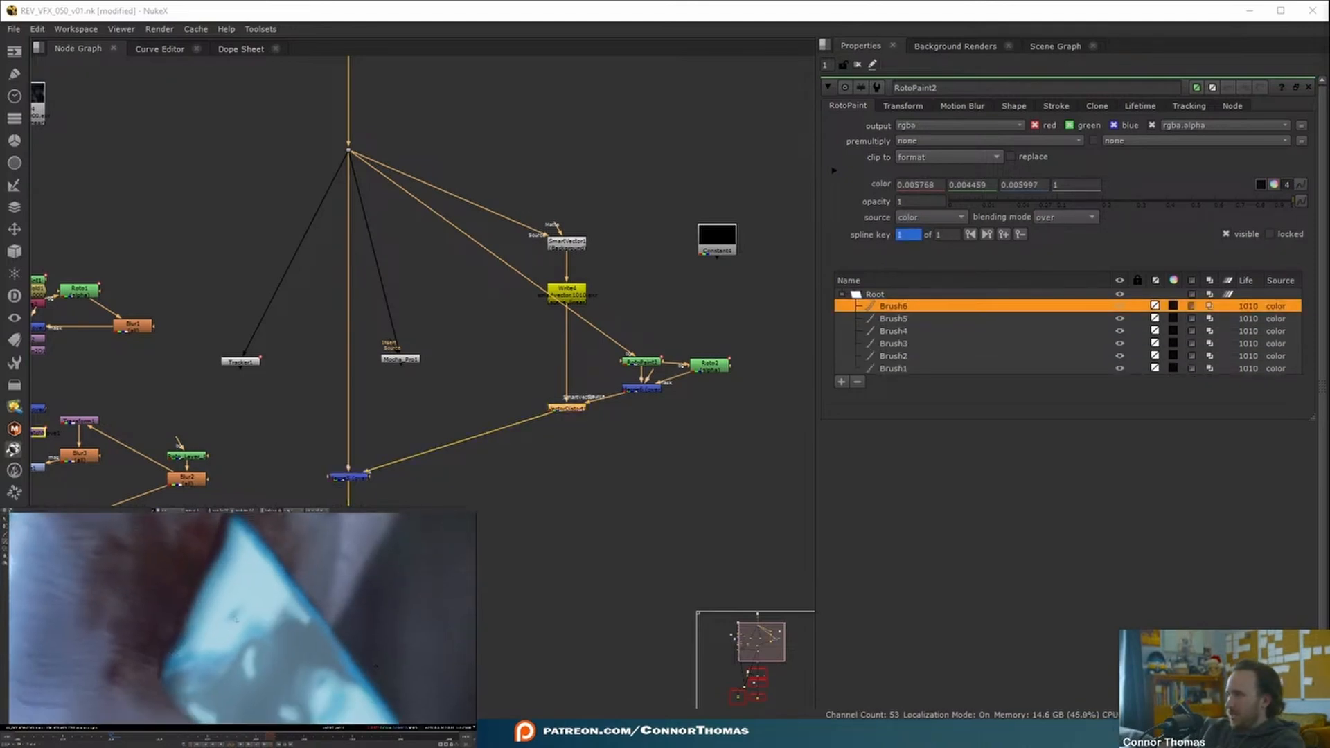
{"action": "scroll", "coordinate": [241, 617], "scroll_direction": "down", "scroll_amount": 5}
{"action": "scroll", "coordinate": [156, 572], "scroll_direction": "up", "scroll_amount": 5}
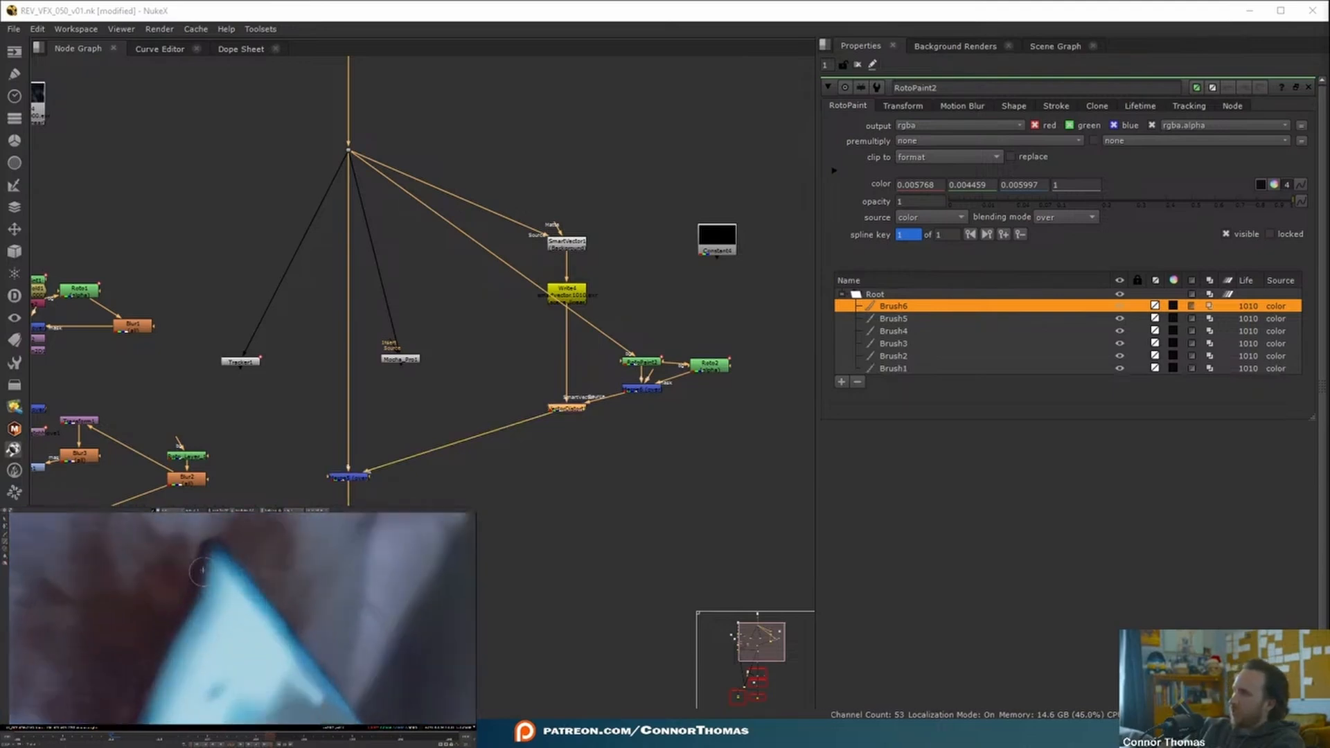
{"action": "left_click_drag", "start_coordinate": [193, 565], "coordinate": [200, 557], "text": "shift"}
{"action": "mouse_move", "coordinate": [200, 558]}
{"action": "left_mouse_down"}
{"action": "mouse_move", "coordinate": [195, 578]}
{"action": "mouse_move", "coordinate": [208, 556]}
{"action": "left_mouse_up"}
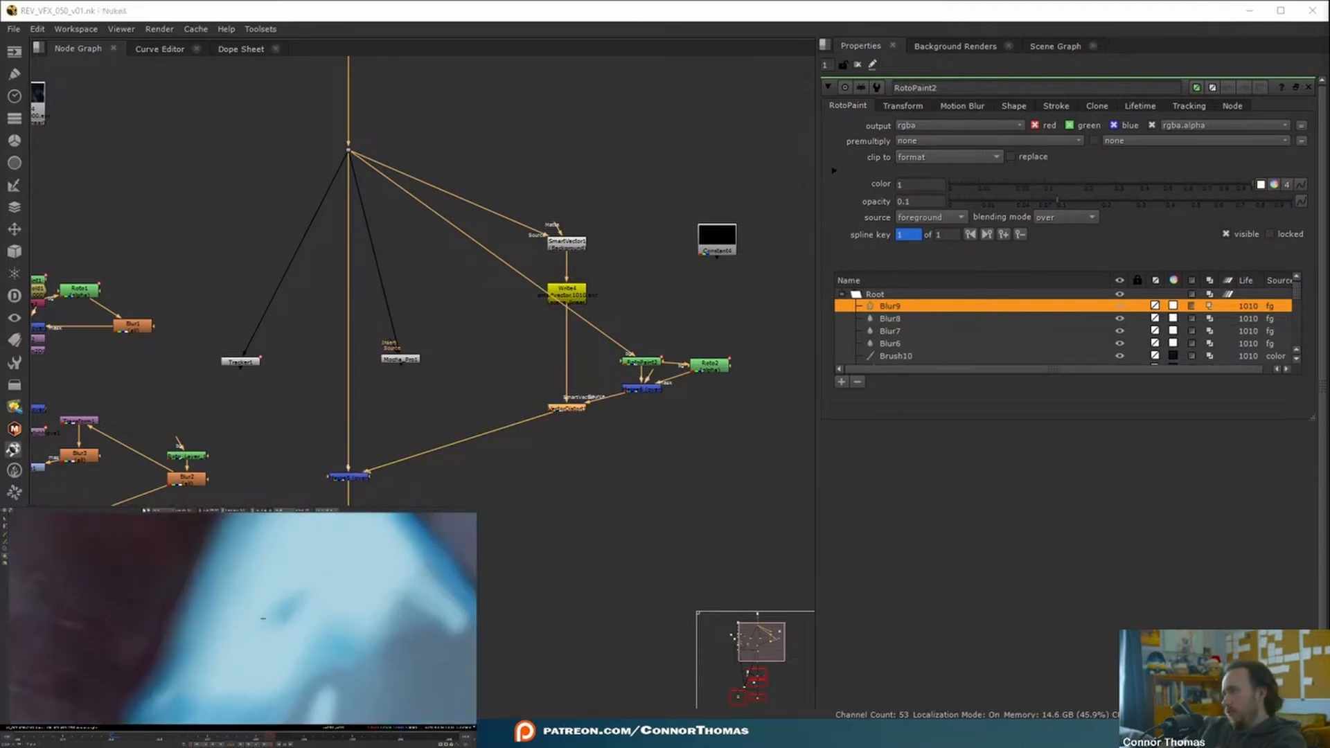
Soften the painted wound beside the blade with strokes at 0.1 opacity, using Blur and a dark brush colour.
{"action": "middle_click_drag", "start_coordinate": [166, 617], "coordinate": [225, 632]}
{"action": "left_click_drag", "start_coordinate": [235, 618], "coordinate": [248, 599]}
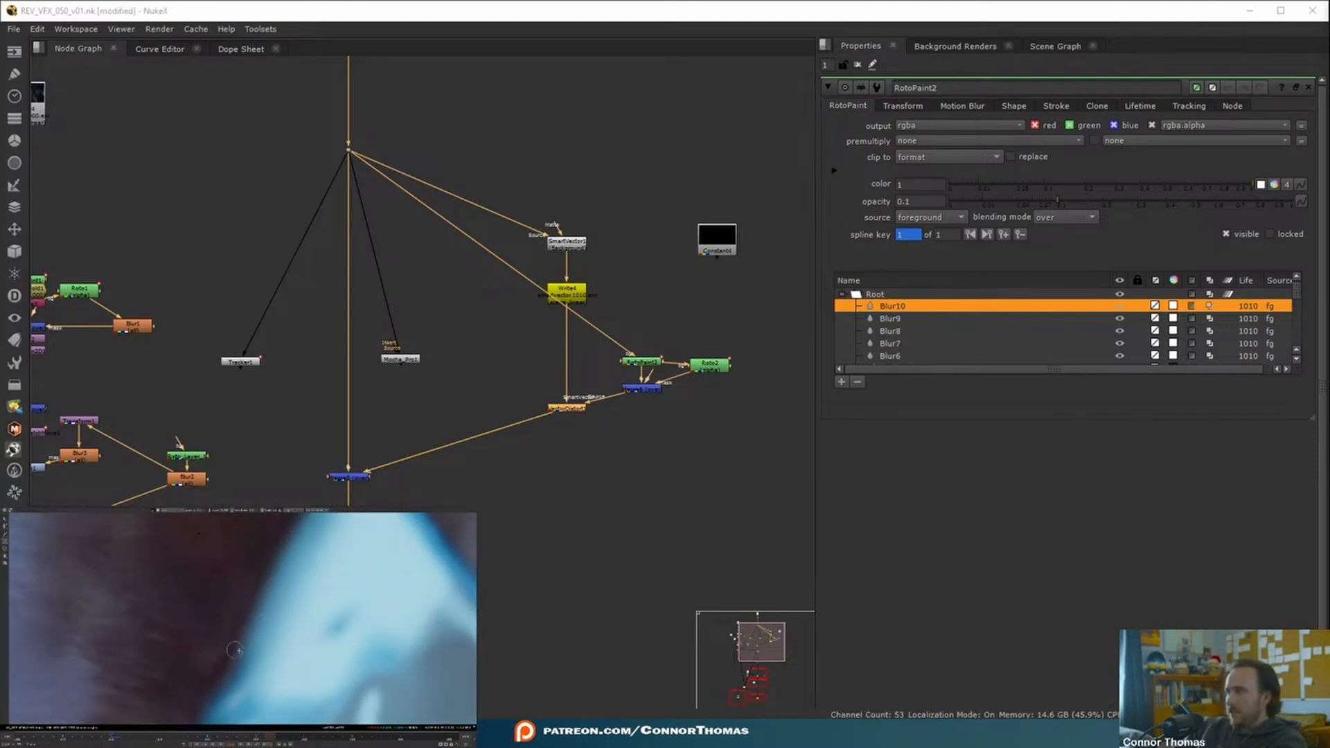
{"action": "middle_click_drag", "start_coordinate": [236, 650], "coordinate": [238, 614]}
{"action": "scroll", "coordinate": [238, 614], "scroll_direction": "up", "scroll_amount": 3}
{"action": "mouse_move", "coordinate": [223, 633]}
{"action": "left_mouse_down"}
{"action": "mouse_move", "coordinate": [199, 658]}
{"action": "mouse_move", "coordinate": [221, 649]}
{"action": "left_mouse_up"}
{"action": "scroll", "coordinate": [315, 632], "scroll_direction": "down", "scroll_amount": 8}
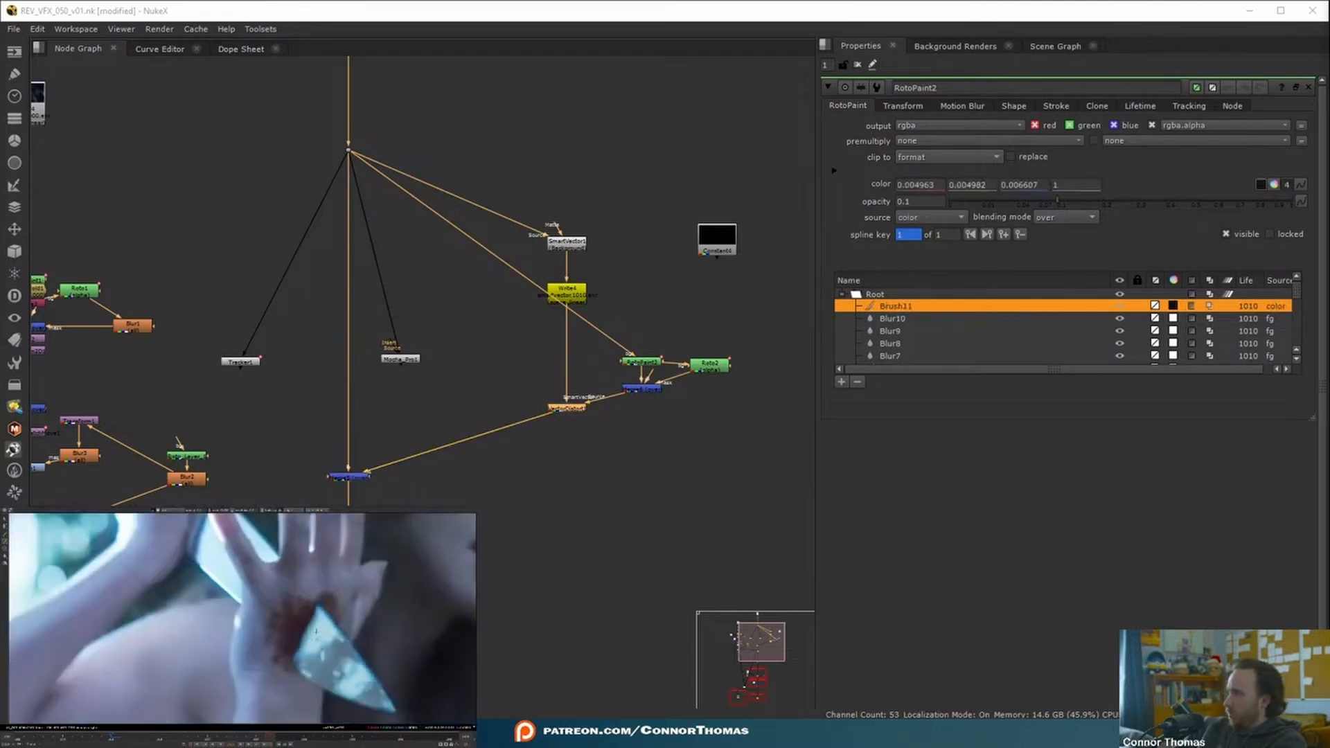
{"action": "scroll", "coordinate": [315, 631], "scroll_direction": "down", "scroll_amount": 2}
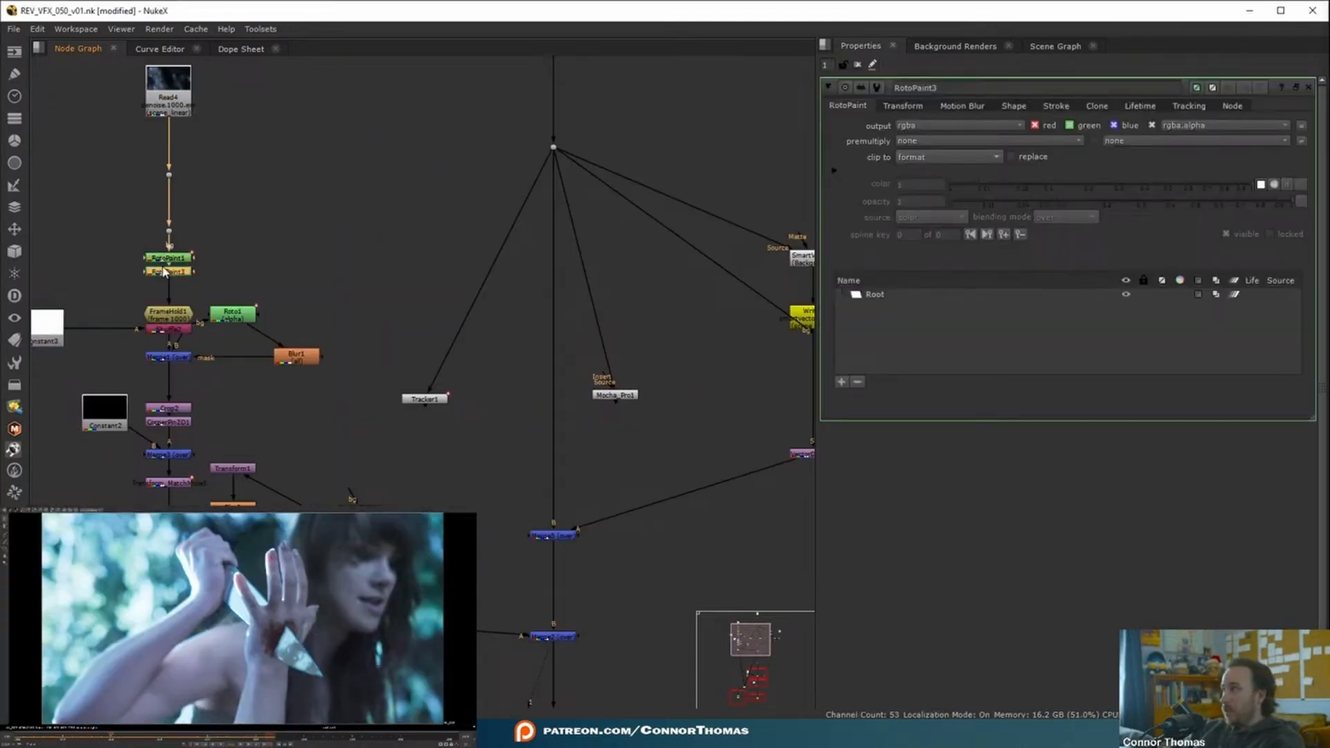
Darken the blade near the wound in RotoPaint3 with dark overlay brush strokes at 0.1 opacity, undoing the last stroke.
{"action": "scroll", "coordinate": [280, 632], "scroll_direction": "up", "scroll_amount": 8}
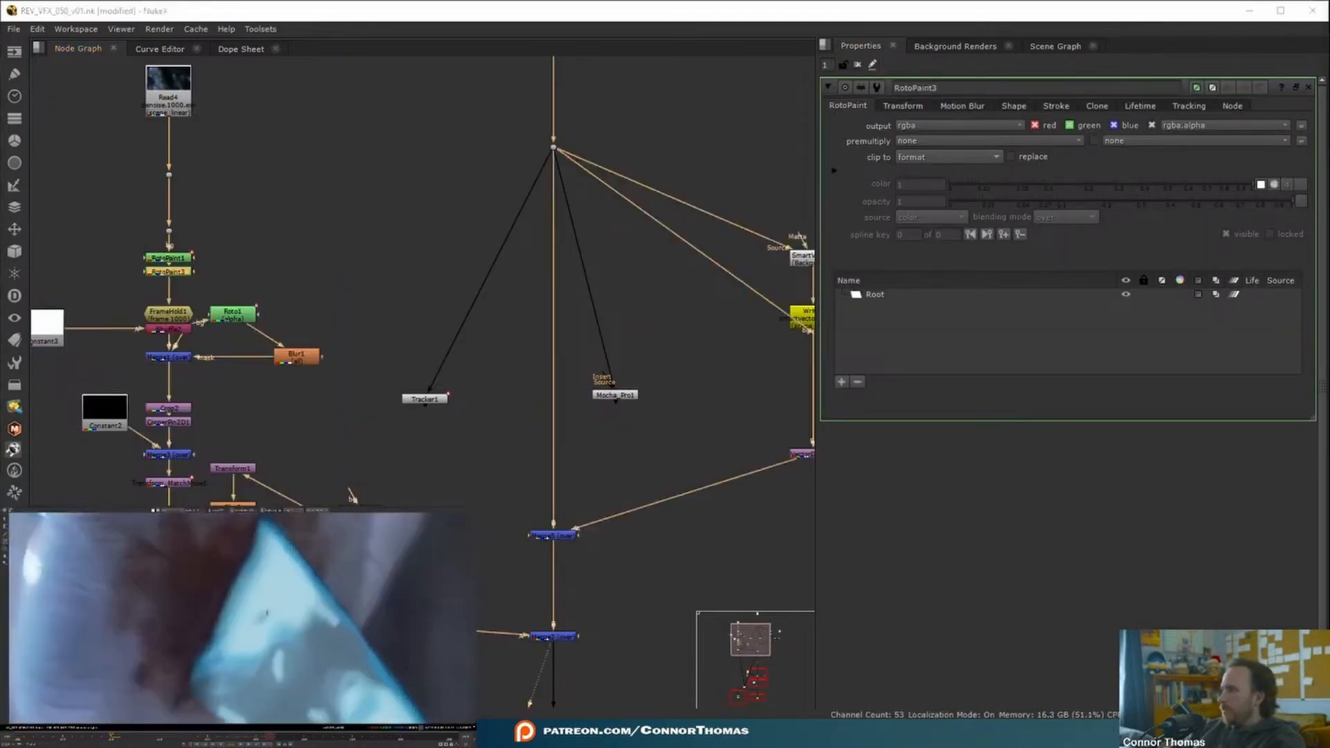
{"action": "scroll", "coordinate": [227, 548], "scroll_direction": "down", "scroll_amount": 3}
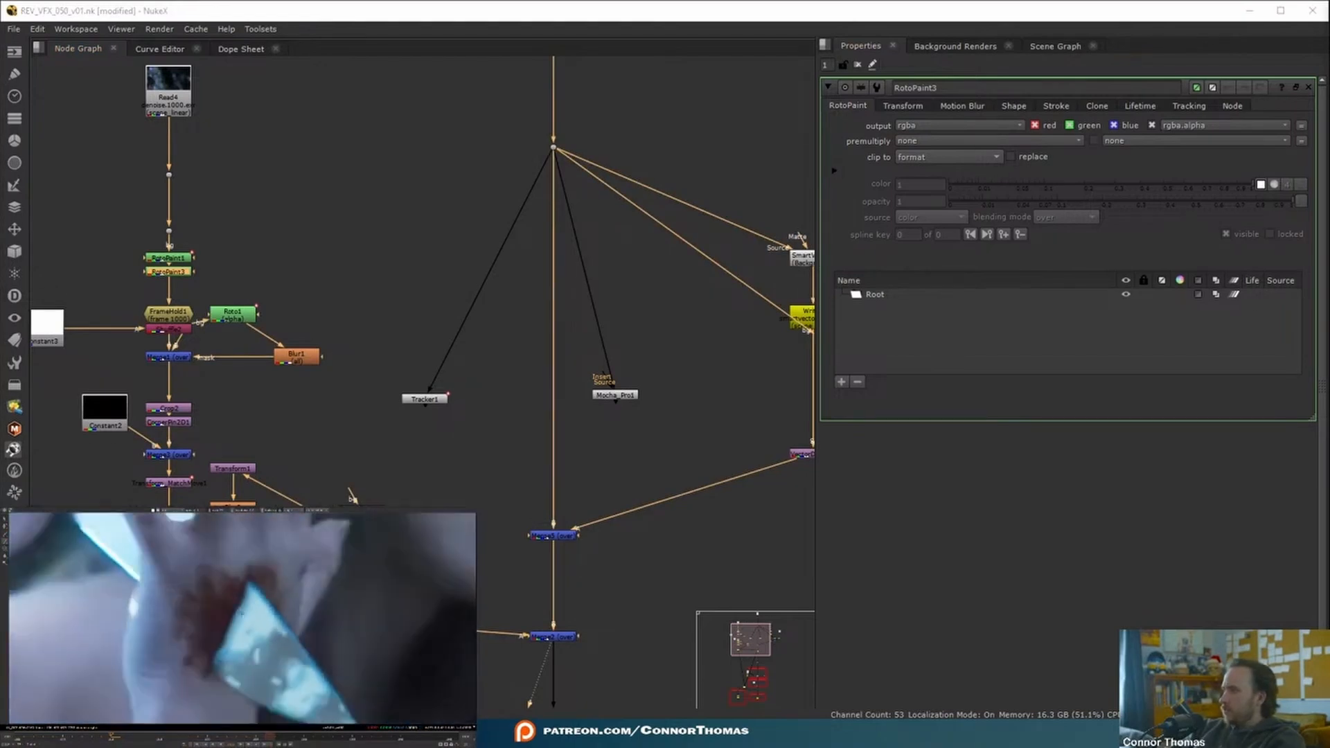
{"action": "middle_click_drag", "start_coordinate": [282, 585], "coordinate": [217, 518]}
{"action": "key", "text": "n"}
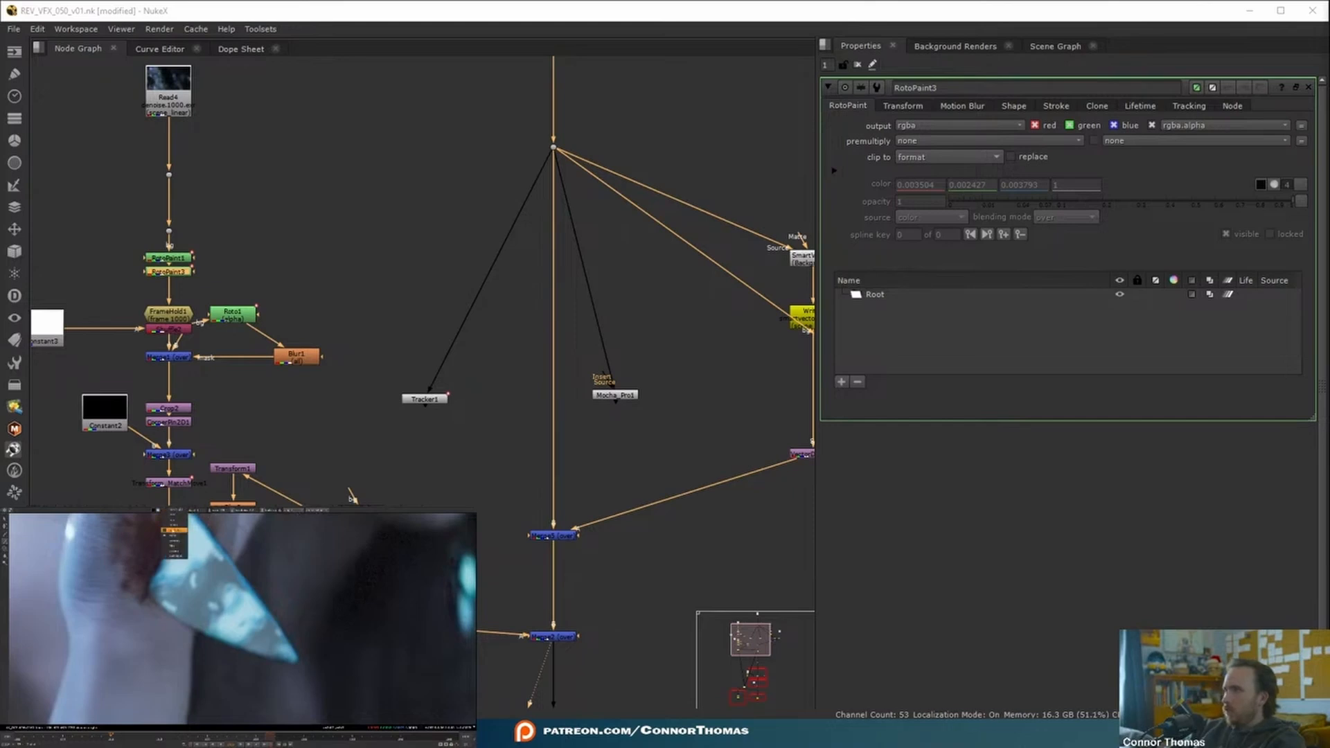
{"action": "left_click", "coordinate": [176, 601]}
{"action": "left_click_drag", "start_coordinate": [188, 612], "coordinate": [194, 615]}
{"action": "key", "text": "ctrl+z"}
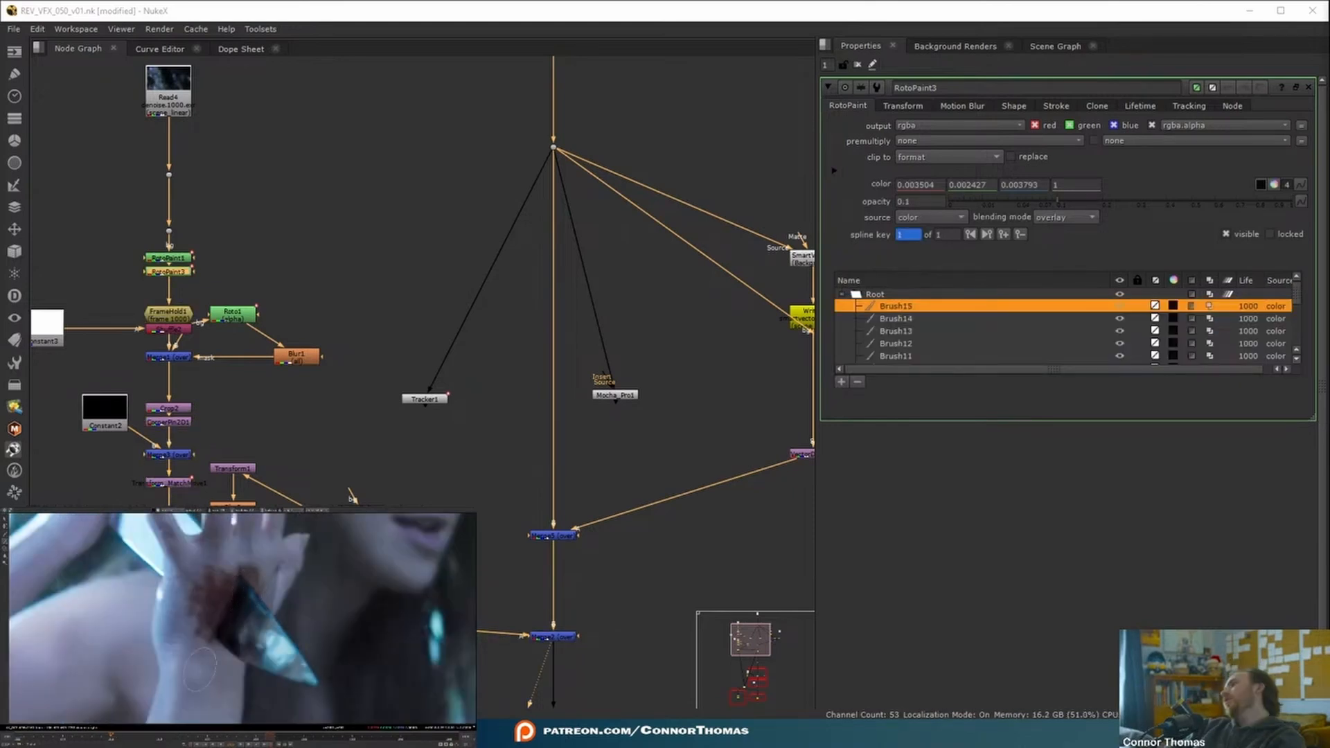
Paint a dark brush stroke in plus blending mode at 0.1 opacity over the blade near its tip in RotoPaint3.
{"action": "scroll", "coordinate": [201, 672], "scroll_direction": "down", "scroll_amount": 2}
{"action": "scroll", "coordinate": [201, 671], "scroll_direction": "up", "scroll_amount": 5}
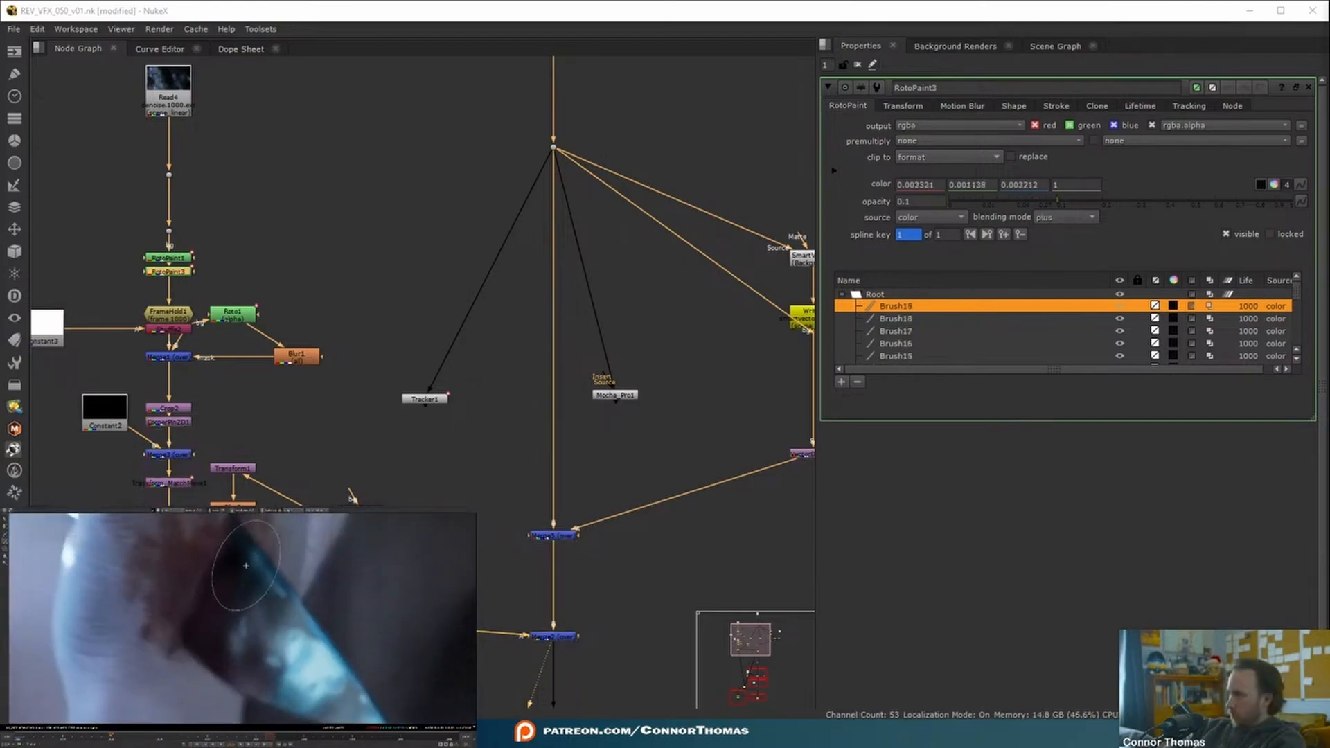
{"action": "mouse_move", "coordinate": [244, 566]}
{"action": "left_mouse_down"}
{"action": "mouse_move", "coordinate": [217, 581]}
{"action": "mouse_move", "coordinate": [228, 615]}
{"action": "left_mouse_up"}
{"action": "scroll", "coordinate": [260, 615], "scroll_direction": "down", "scroll_amount": 6}
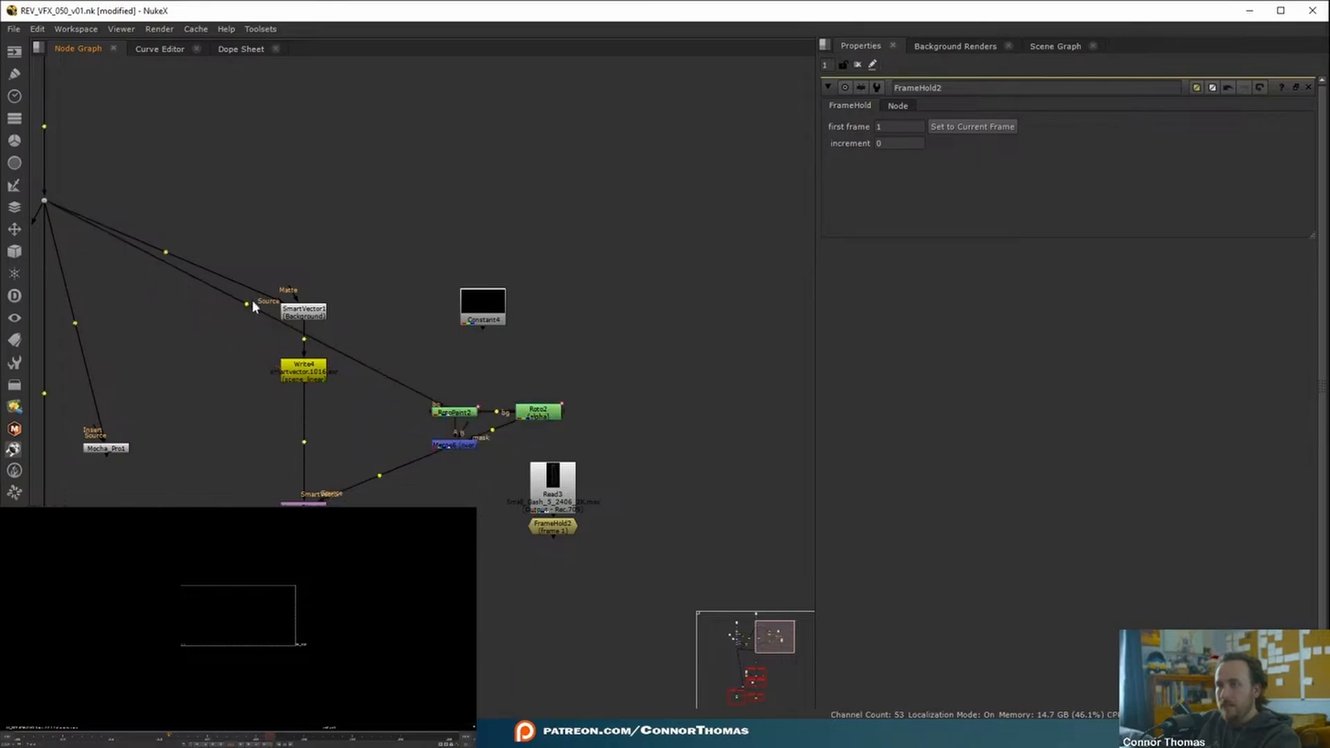
Add a dot above RotoPaint2 on its bg connection and move Constant4, Read3 and FrameHold2 clear of the branch.
{"action": "left_click_drag", "start_coordinate": [253, 307], "coordinate": [458, 312], "text": "ctrl"}
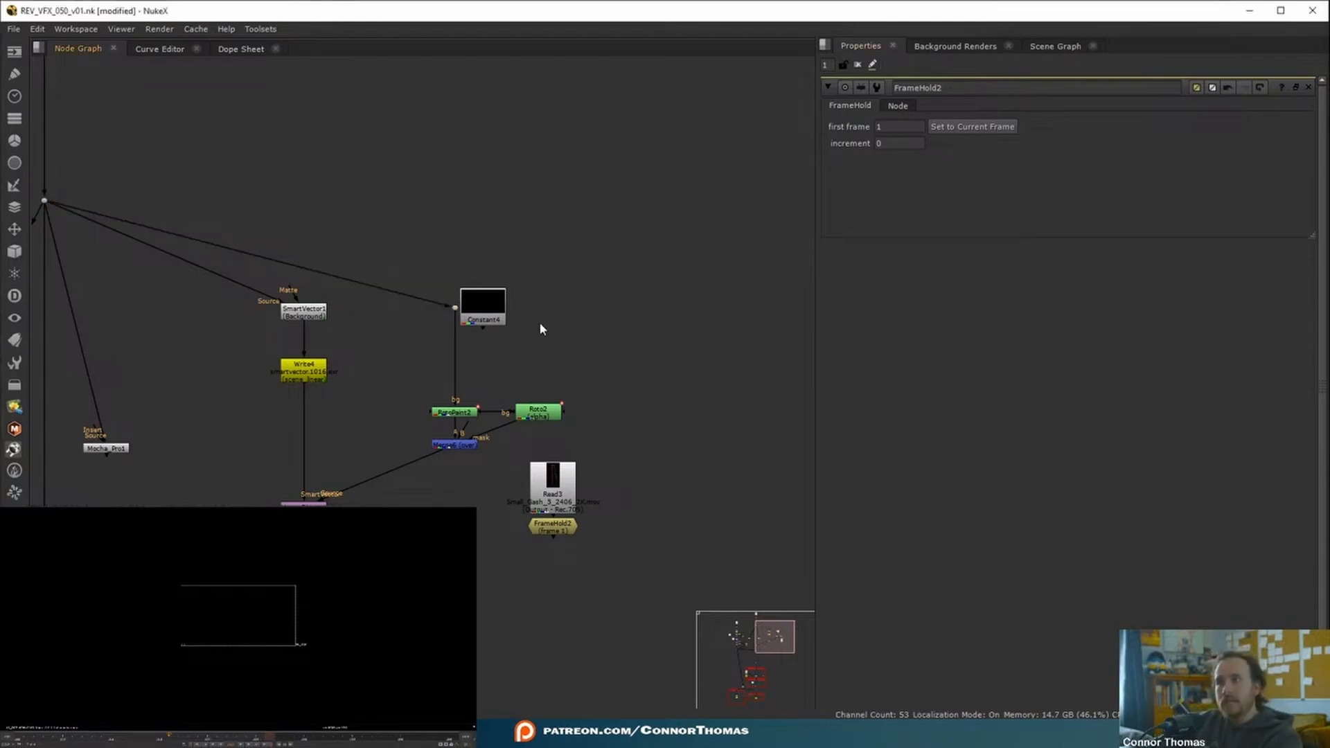
{"action": "left_click_drag", "start_coordinate": [479, 311], "coordinate": [645, 288]}
{"action": "scroll", "coordinate": [478, 395], "scroll_direction": "up", "scroll_amount": 3}
{"action": "left_click_drag", "start_coordinate": [513, 463], "coordinate": [673, 650]}
{"action": "left_click_drag", "start_coordinate": [624, 487], "coordinate": [747, 318]}
{"action": "left_click", "coordinate": [504, 526]}
{"action": "middle_click_drag", "start_coordinate": [504, 527], "coordinate": [446, 448]}
Add a Transform after FrameHold2, merge it over the branch directly below Merge6 and view the new Merge.
{"action": "left_click", "coordinate": [635, 406]}
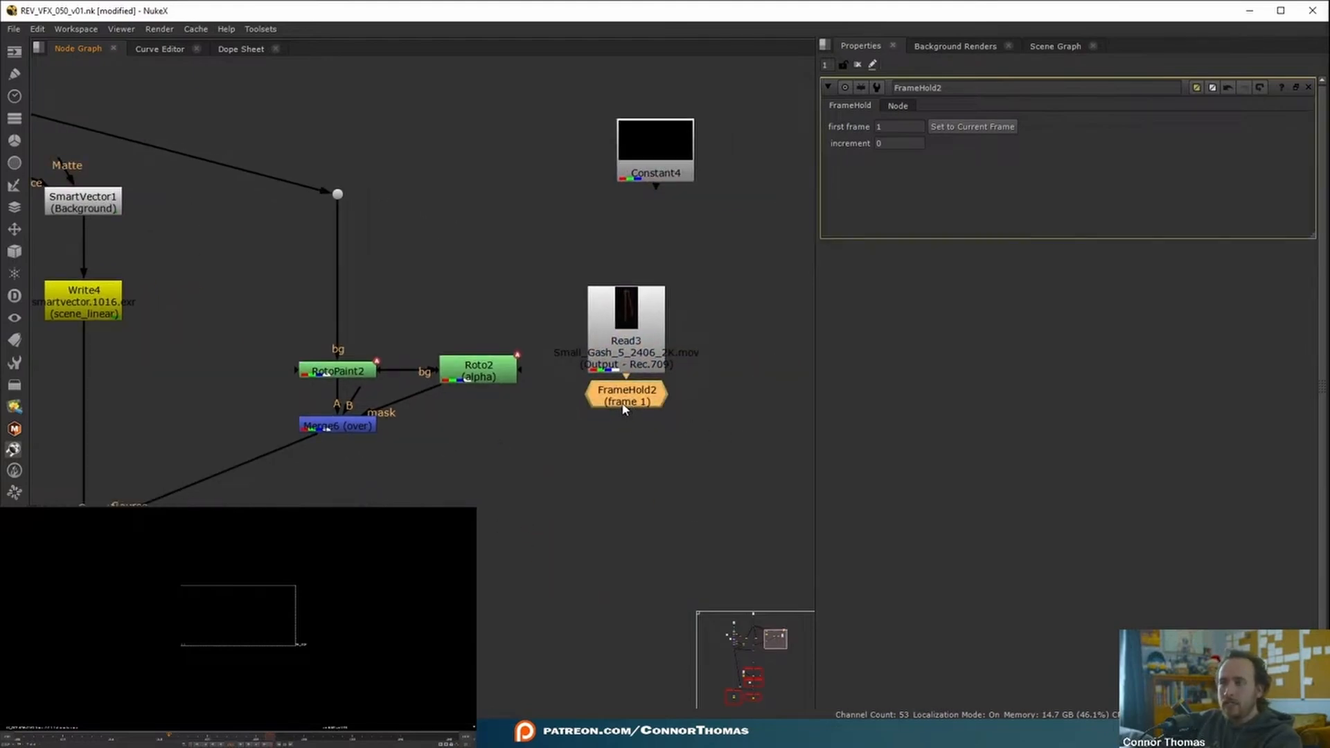
{"action": "key", "text": "t"}
{"action": "key", "text": "m"}
{"action": "left_click_drag", "start_coordinate": [739, 431], "coordinate": [341, 485]}
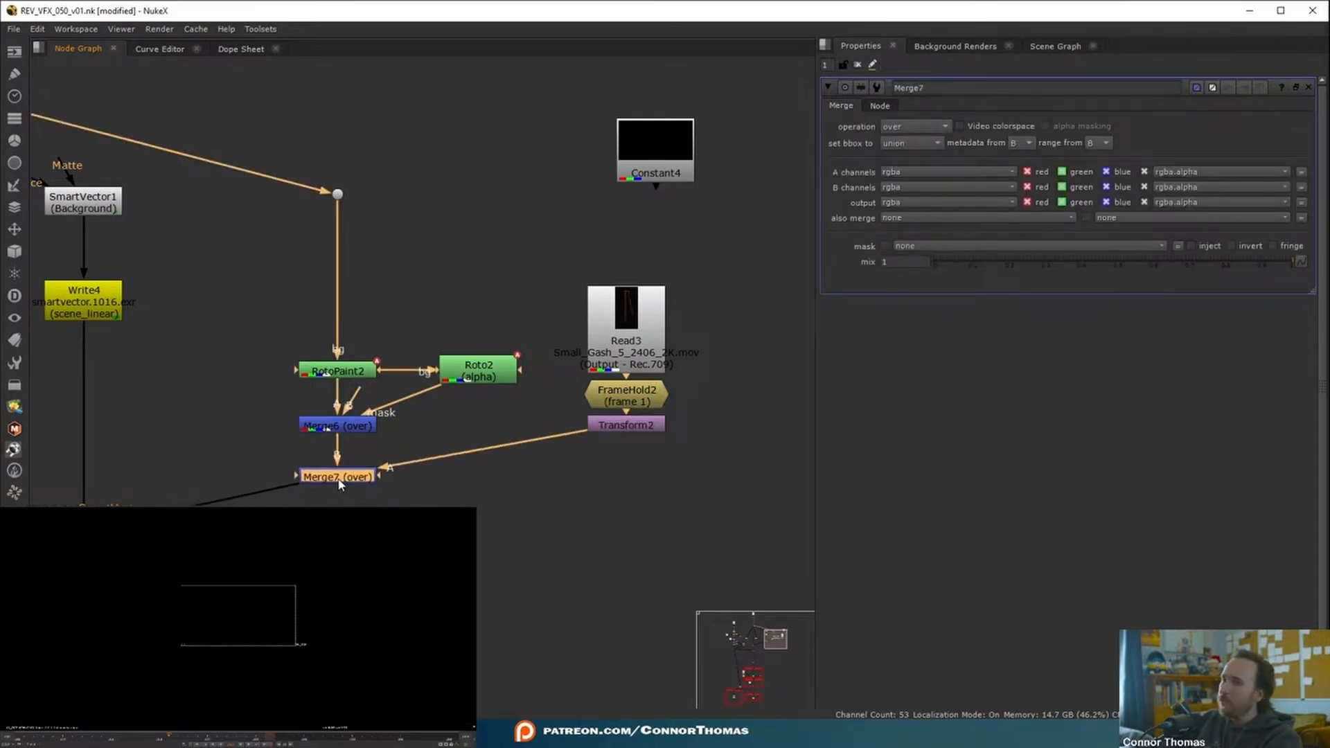
{"action": "key", "text": "1"}
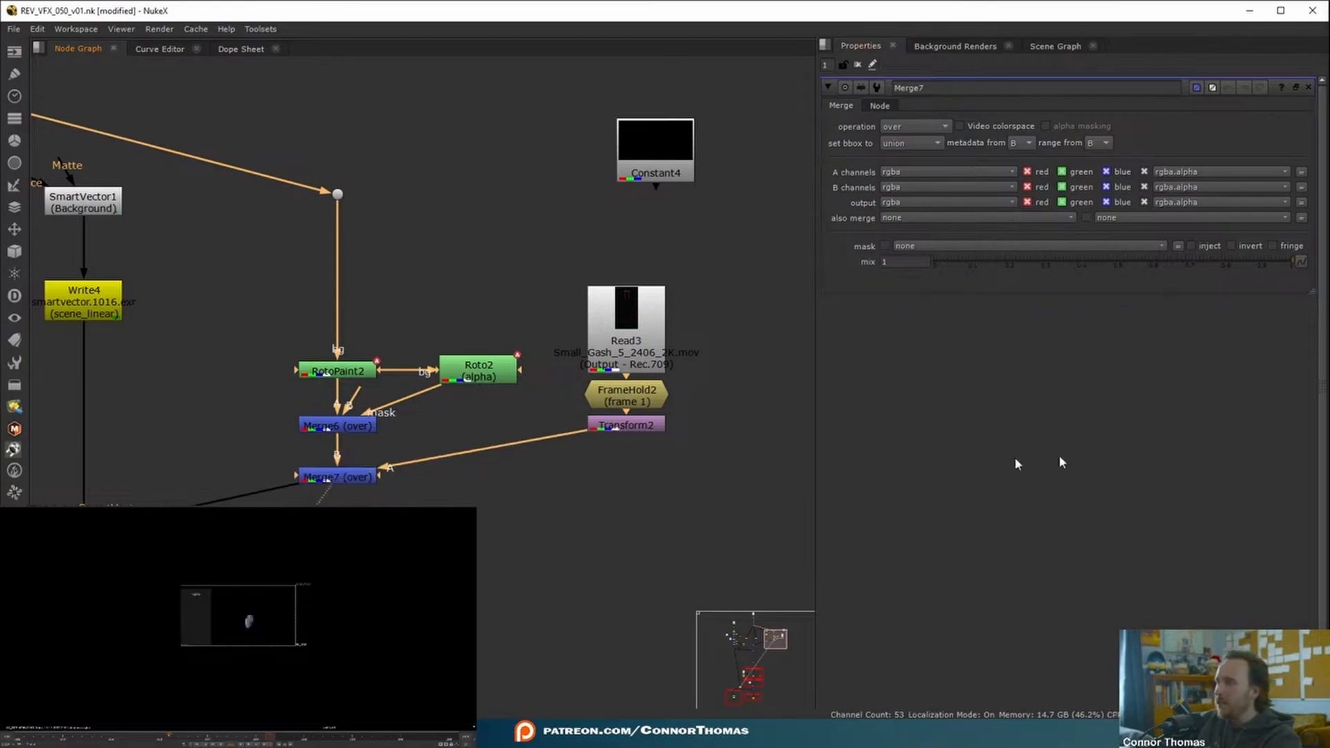
Rotate the gash element by -90 in Transform2 and shift it to about x 284, y -148.
{"action": "double_click", "coordinate": [654, 428]}
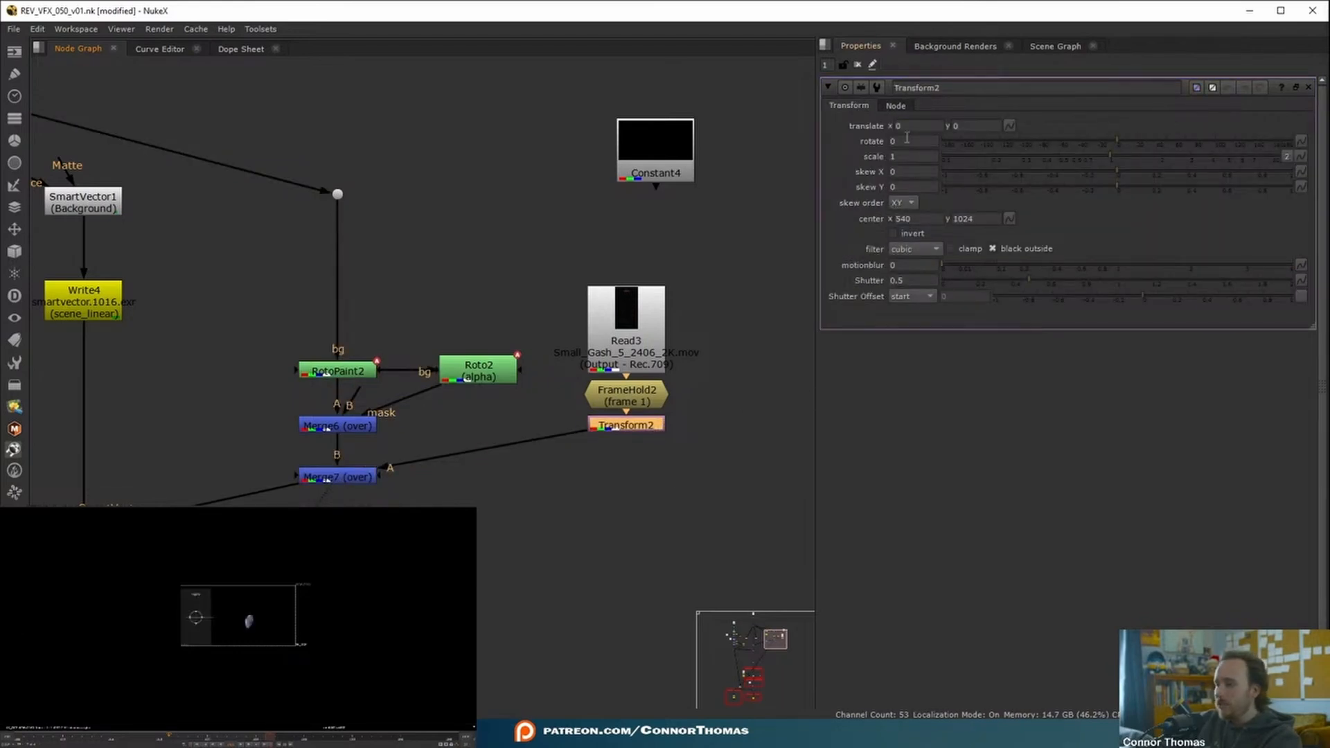
{"action": "left_click", "coordinate": [908, 141]}
{"action": "type", "text": "90"}
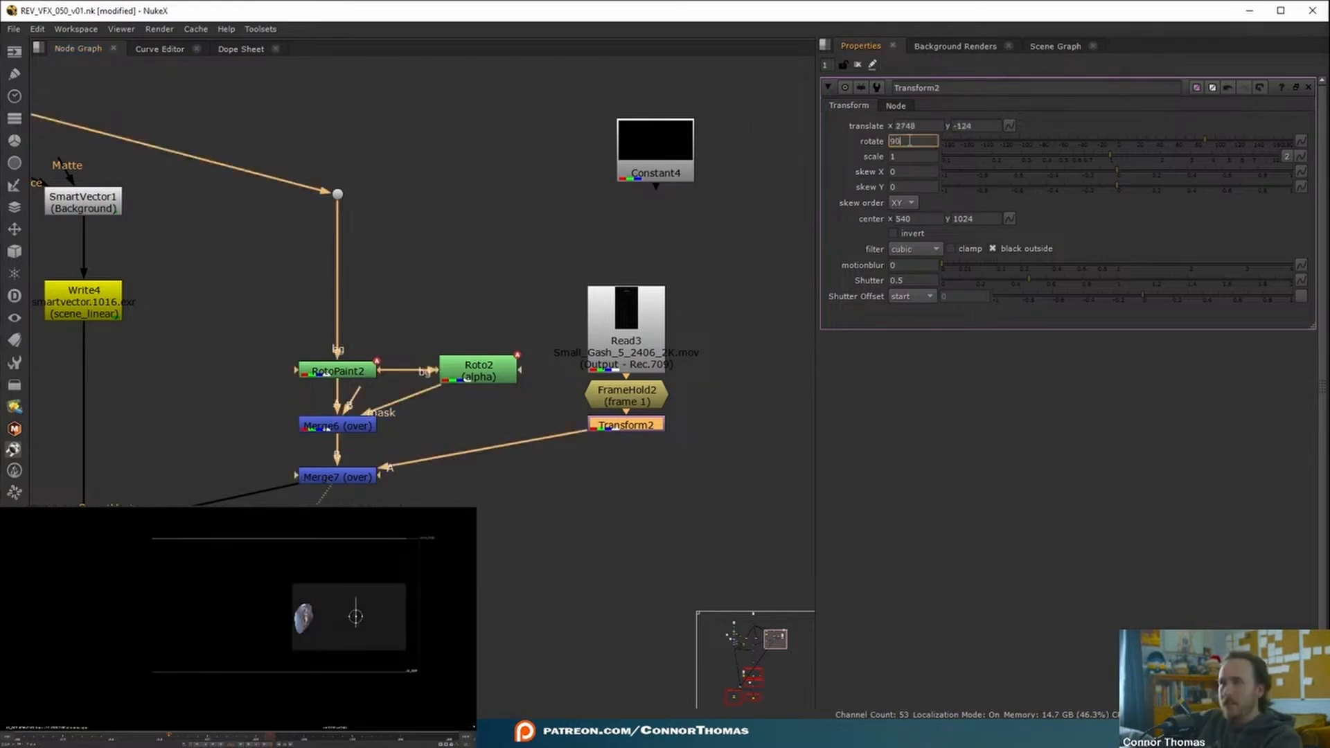
{"action": "type", "text": "-"}
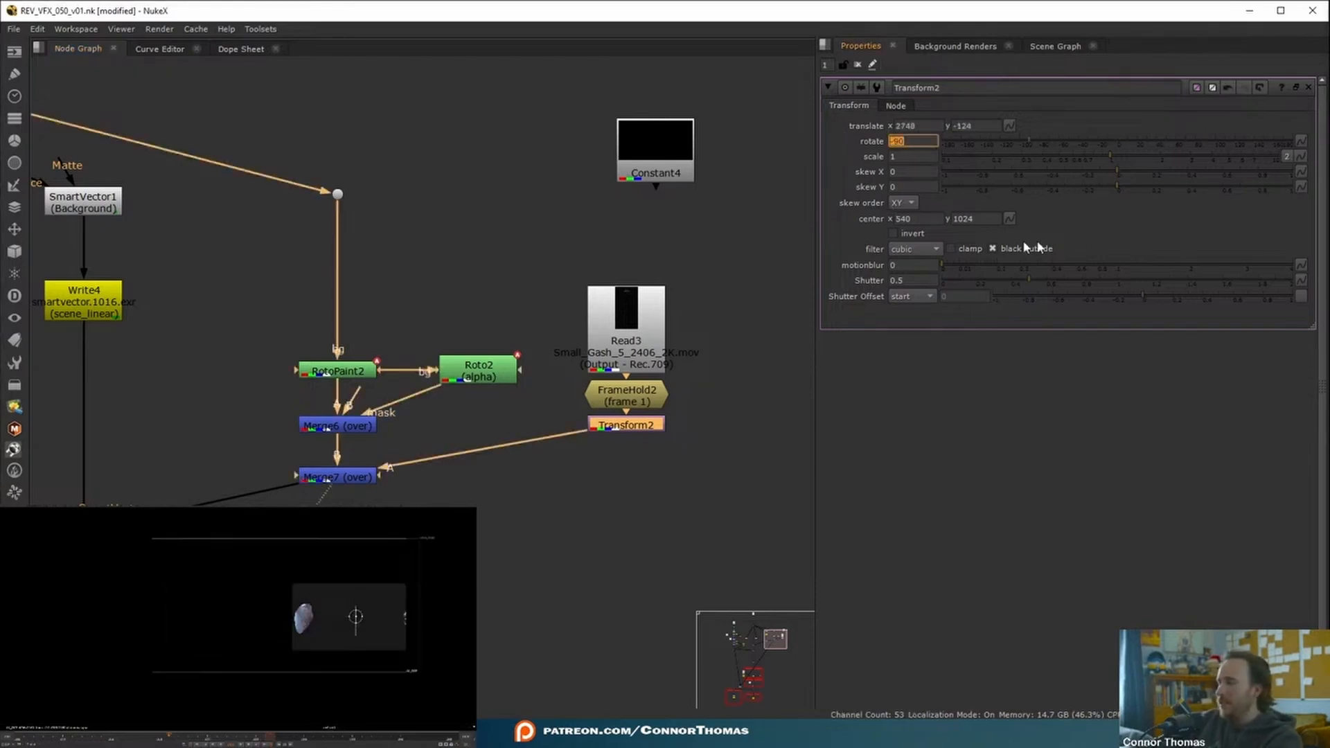
{"action": "left_click_drag", "start_coordinate": [356, 616], "coordinate": [202, 618]}
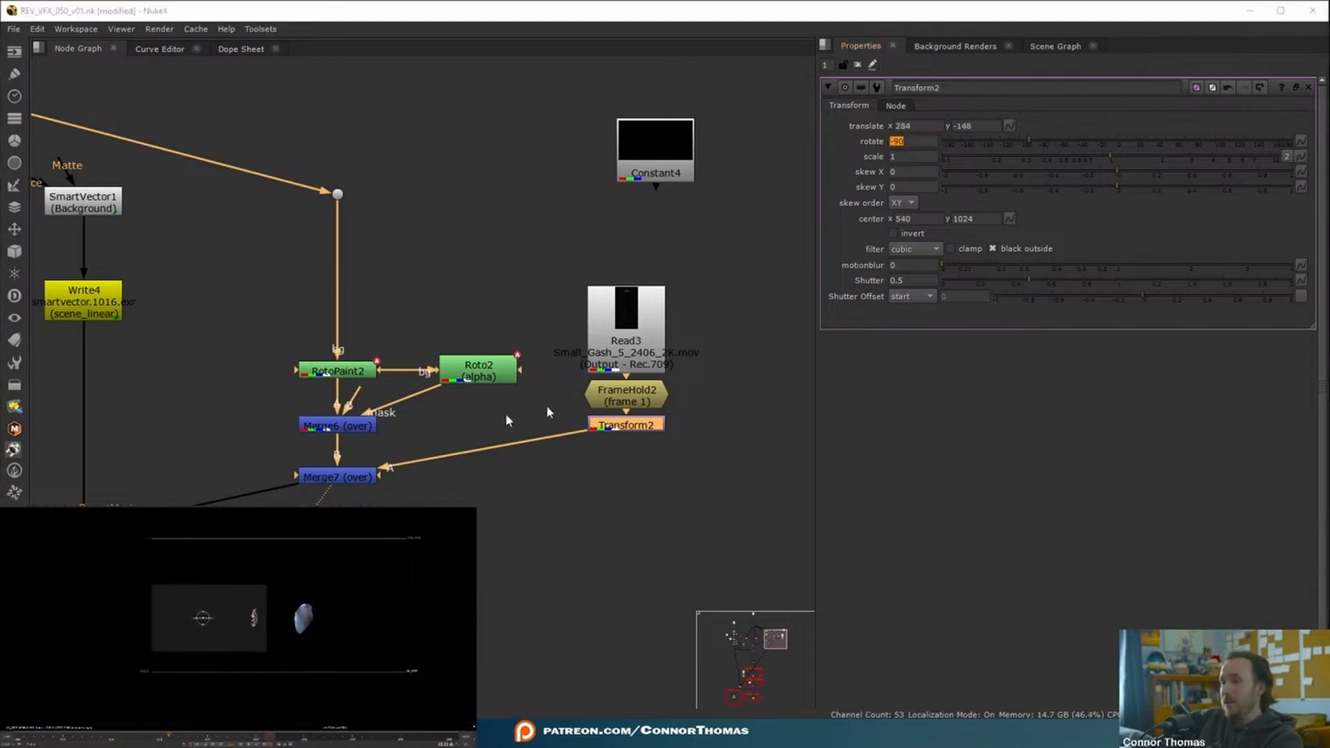
View VectorDistort1 and reposition the gash over the hand wound with Transform2, at about x 1252, y -276.
{"action": "left_click", "coordinate": [339, 479]}
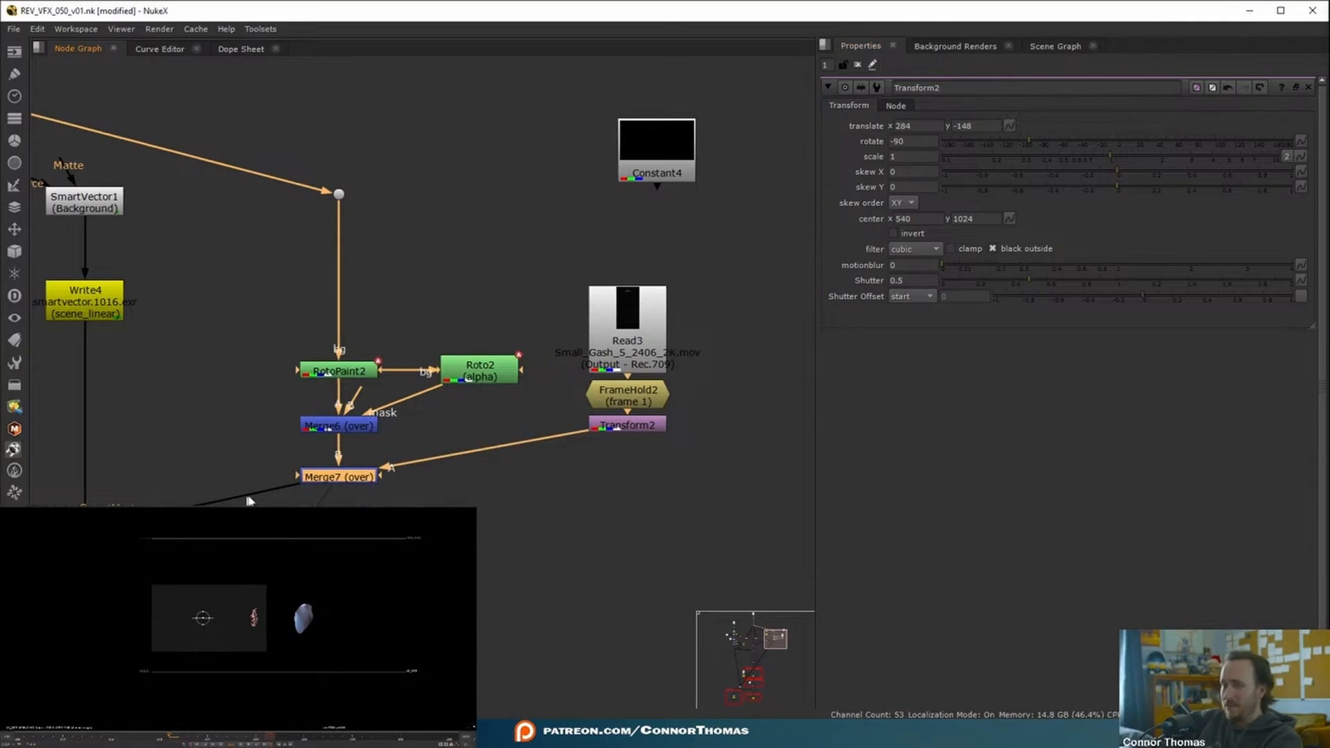
{"action": "middle_click_drag", "start_coordinate": [66, 536], "coordinate": [511, 460]}
{"action": "left_click", "coordinate": [511, 459]}
{"action": "key", "text": "1"}
{"action": "left_click", "coordinate": [615, 472]}
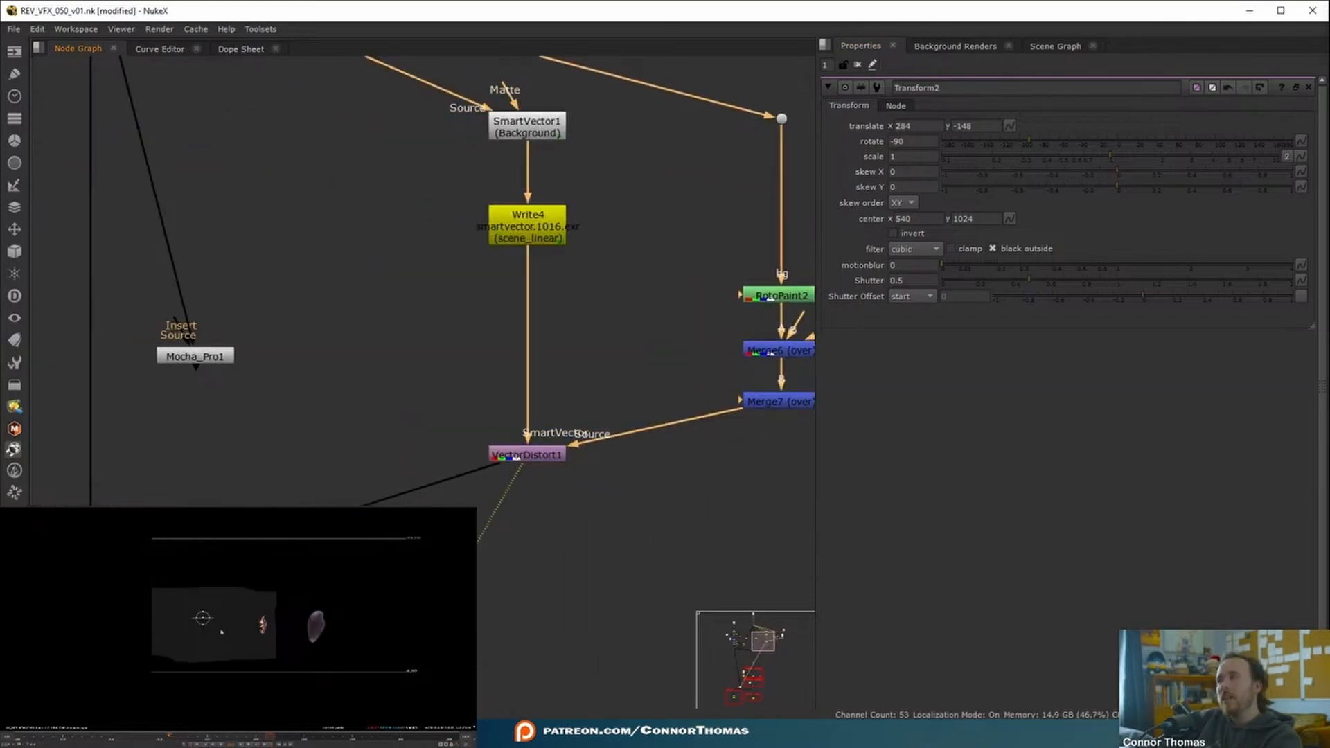
{"action": "left_click_drag", "start_coordinate": [203, 618], "coordinate": [210, 619]}
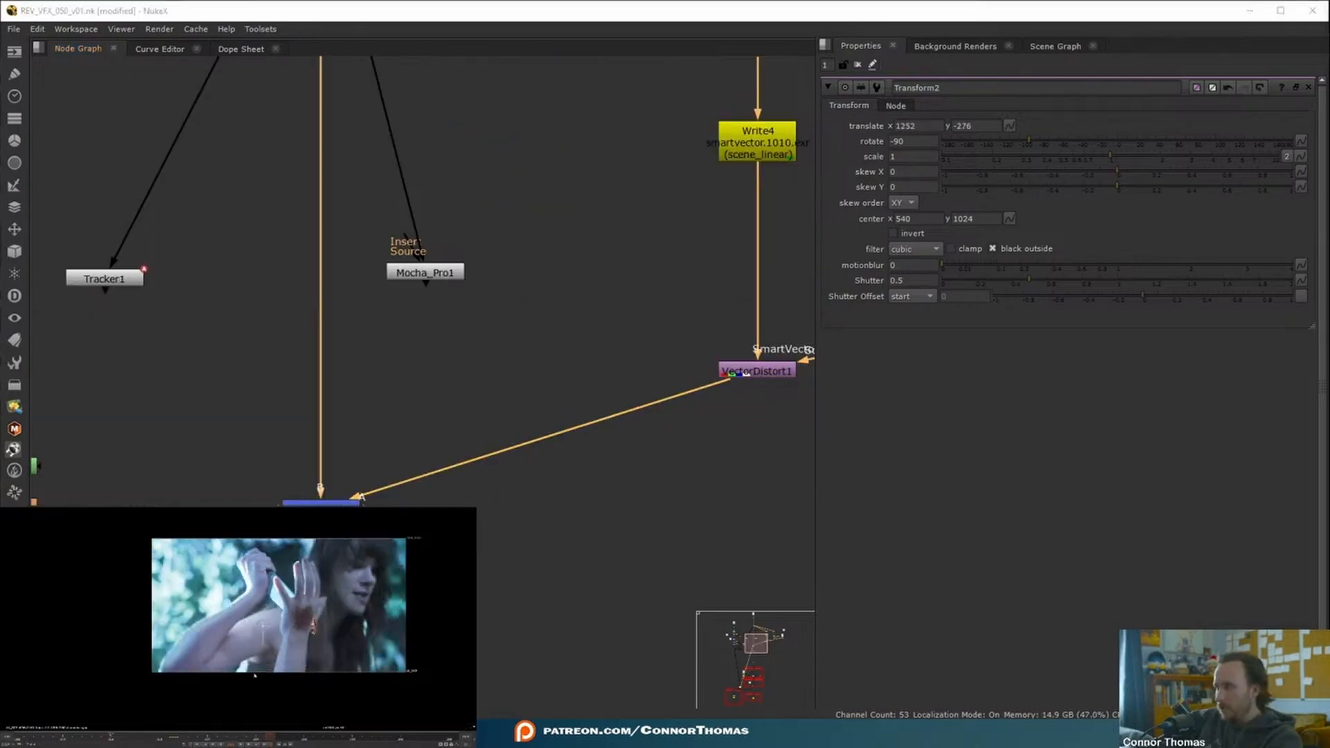
Set the operation of Merge7, which combines the gash element with the painted hand, to multiply.
{"action": "scroll", "coordinate": [258, 652], "scroll_direction": "up", "scroll_amount": 3}
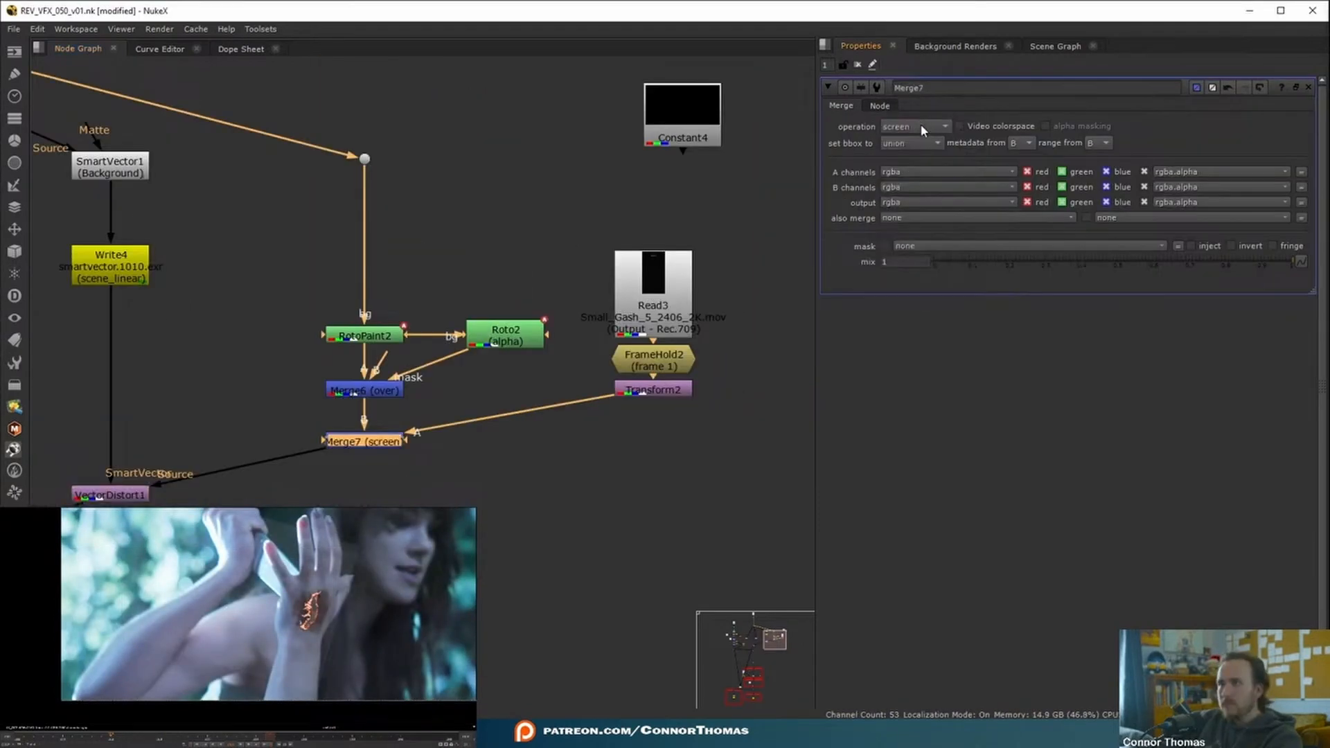
{"action": "left_click", "coordinate": [922, 130]}
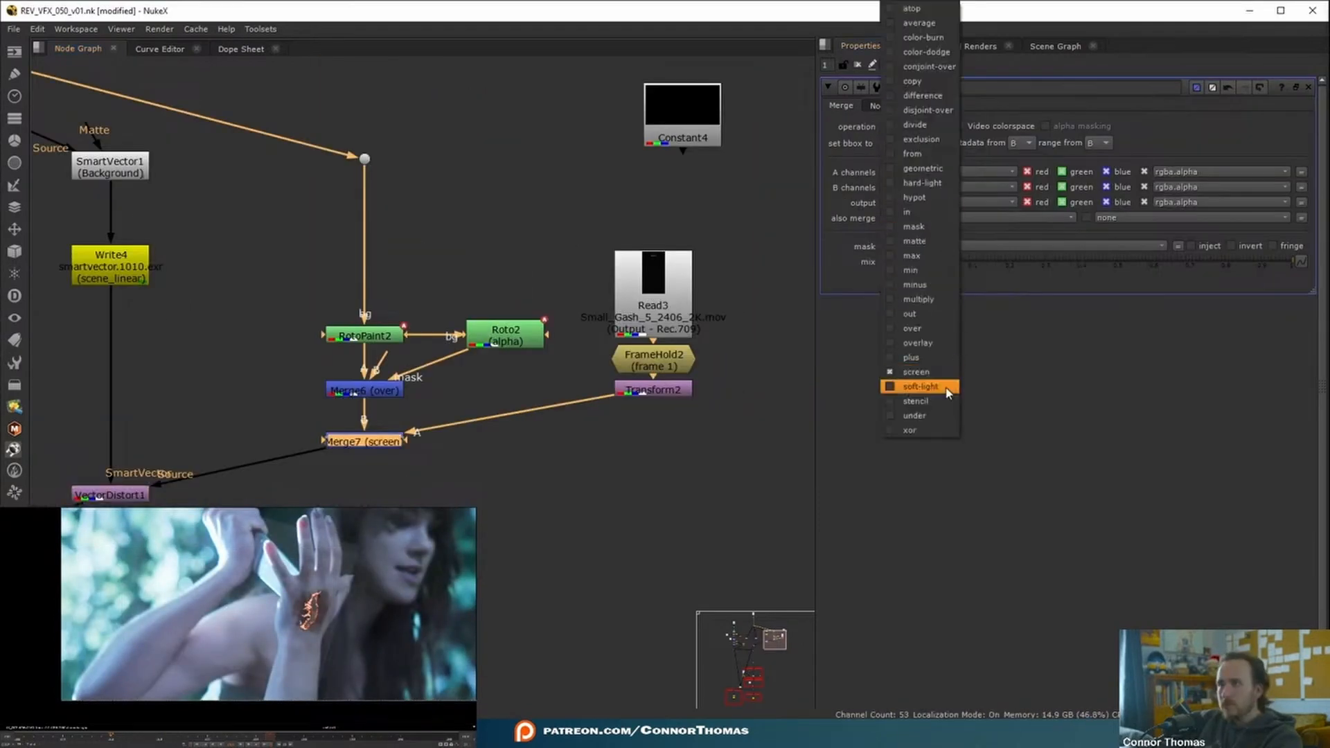
{"action": "left_click", "coordinate": [918, 302]}
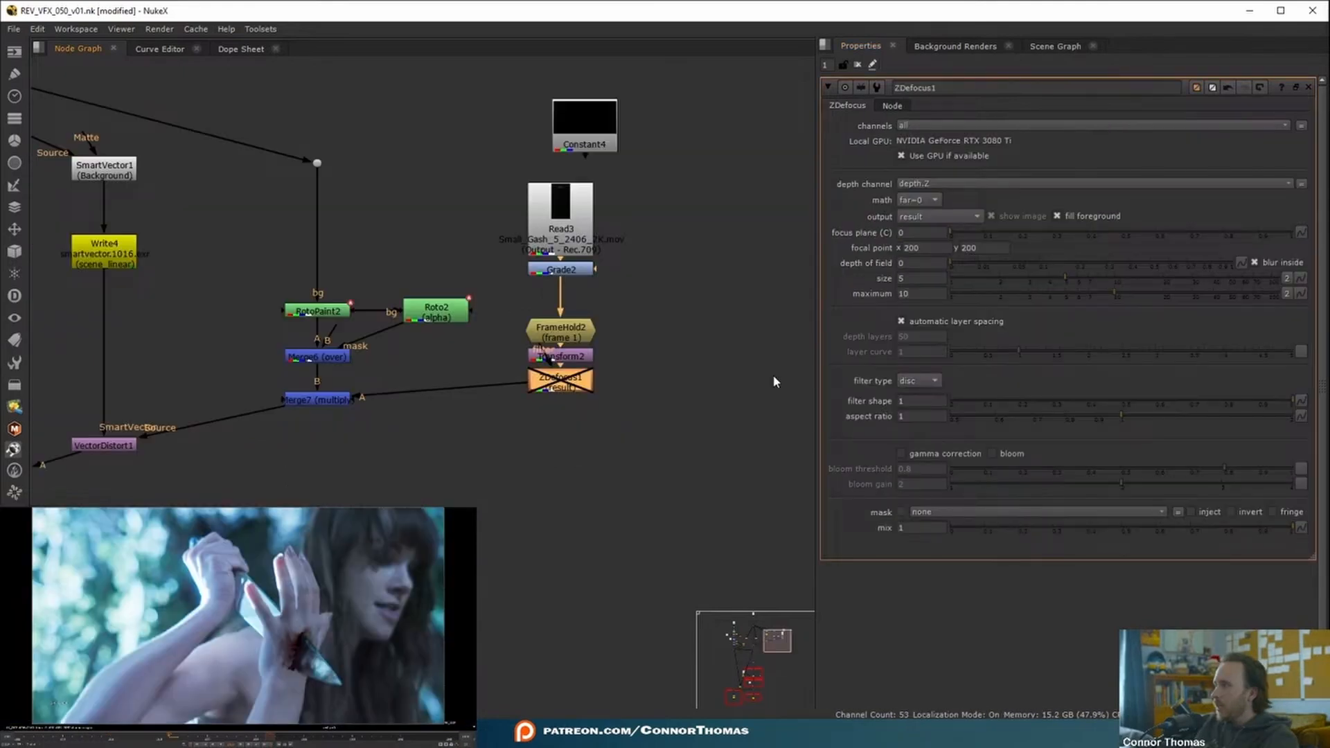
Compare the gash on the hand close up with ZDefocus1 enabled and disabled.
{"action": "key", "text": "d"}
{"action": "scroll", "coordinate": [300, 641], "scroll_direction": "up", "scroll_amount": 7}
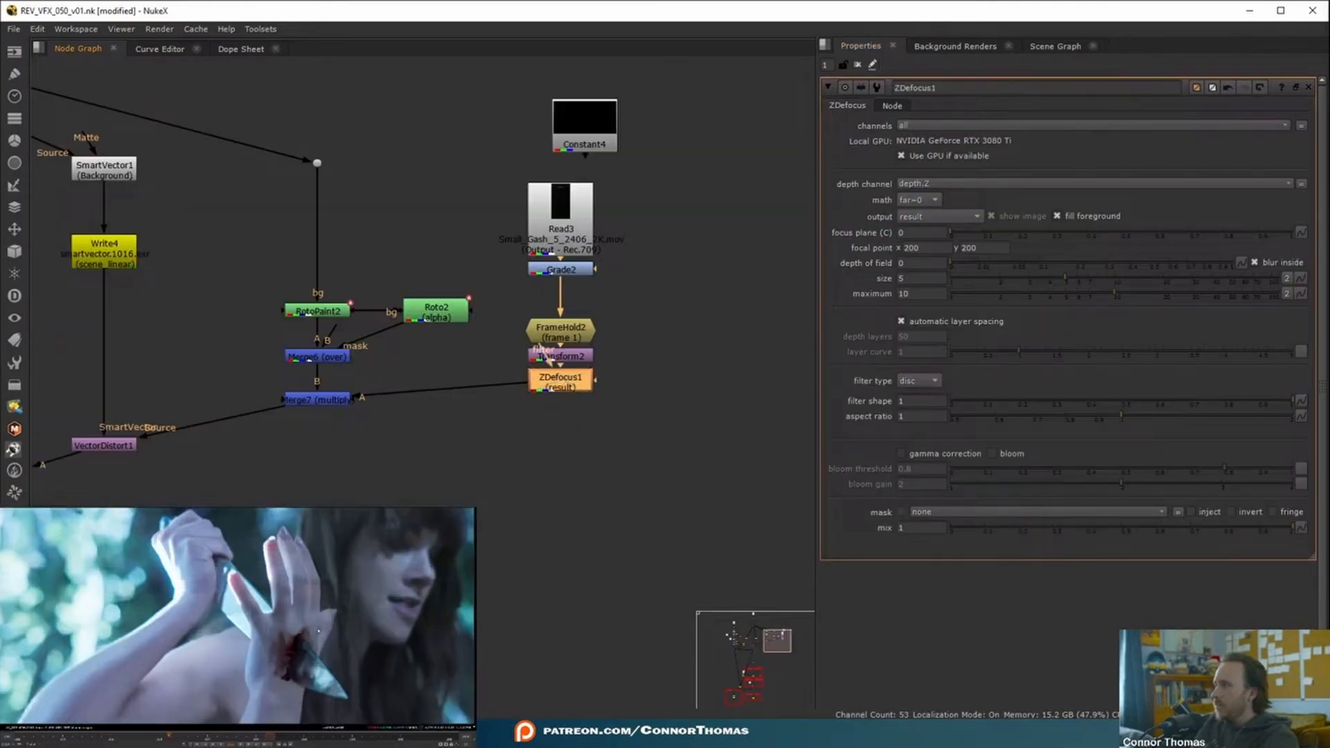
{"action": "key", "text": "d"}
{"action": "key", "text": "d"}
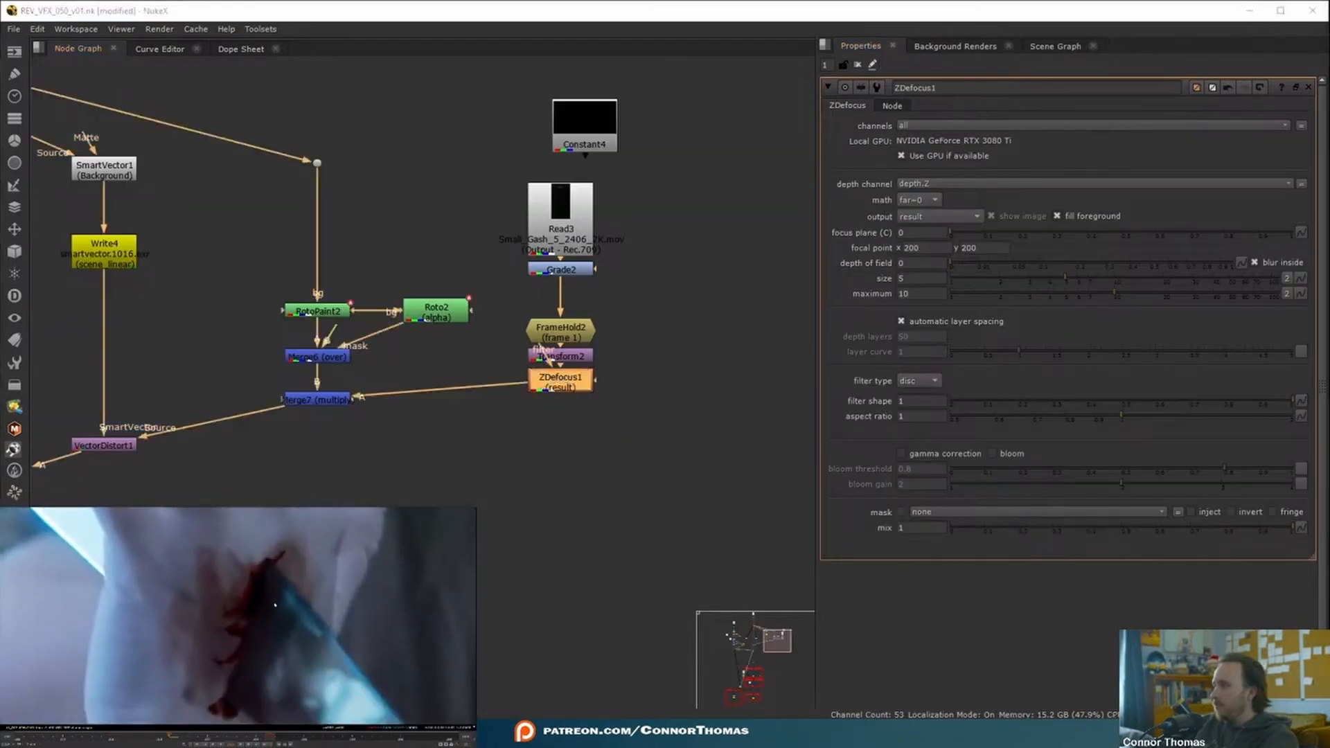
{"action": "key", "text": "f"}
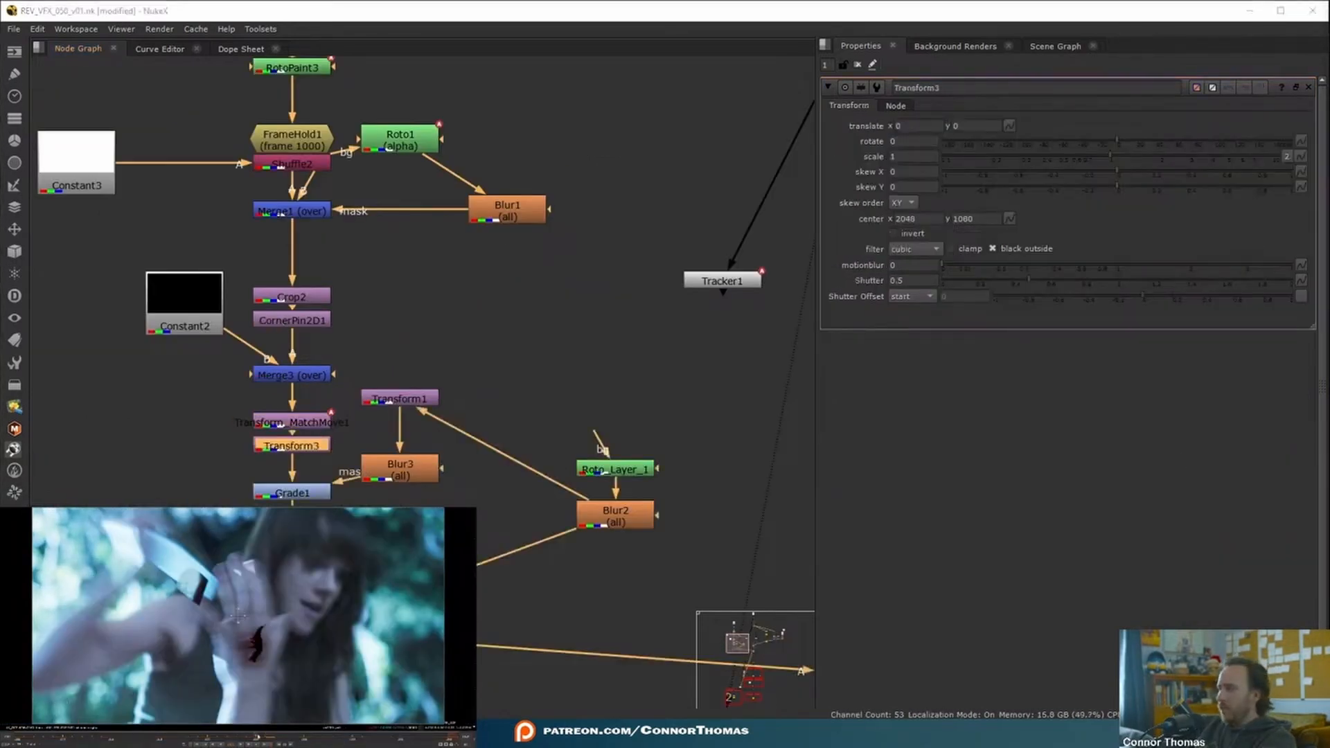
Keyframe Transform3's translate on the frames around the stab to reposition the knife, and undo the last move.
{"action": "left_click", "coordinate": [258, 736]}
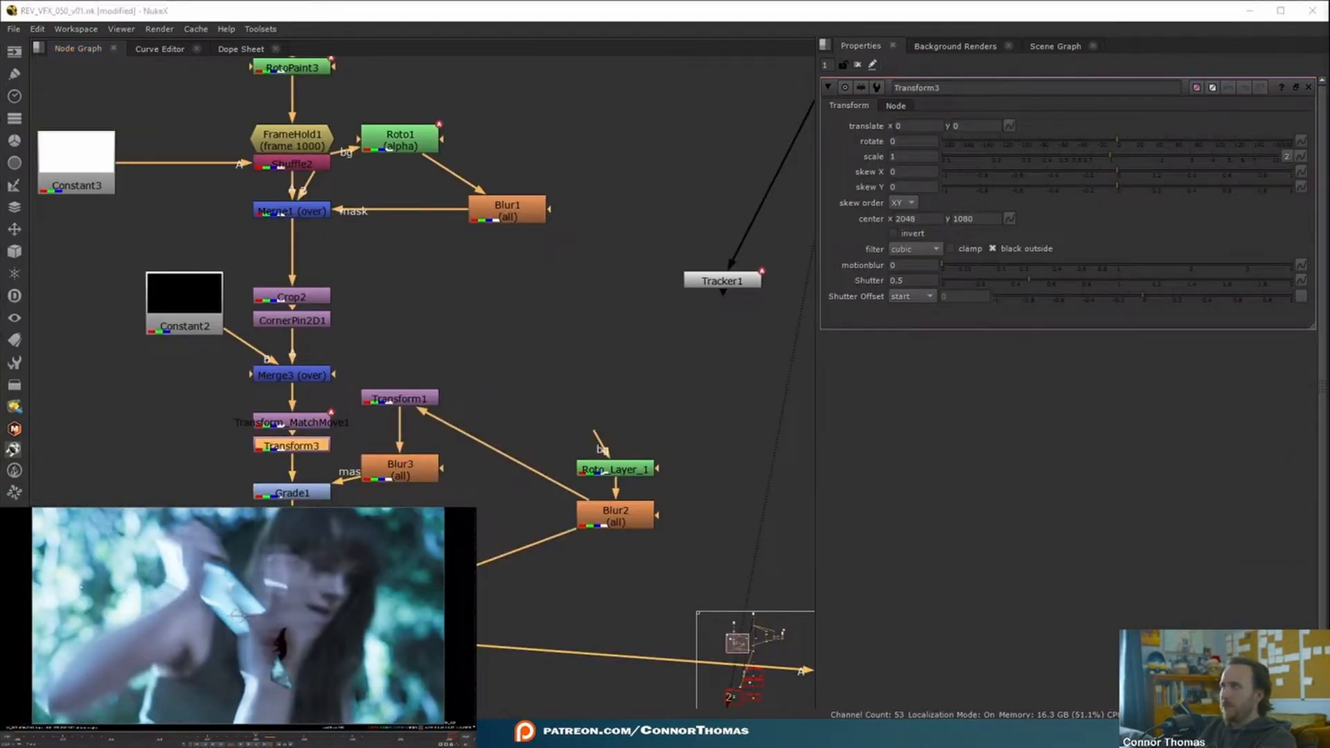
{"action": "left_click", "coordinate": [293, 569]}
{"action": "key", "text": "1"}
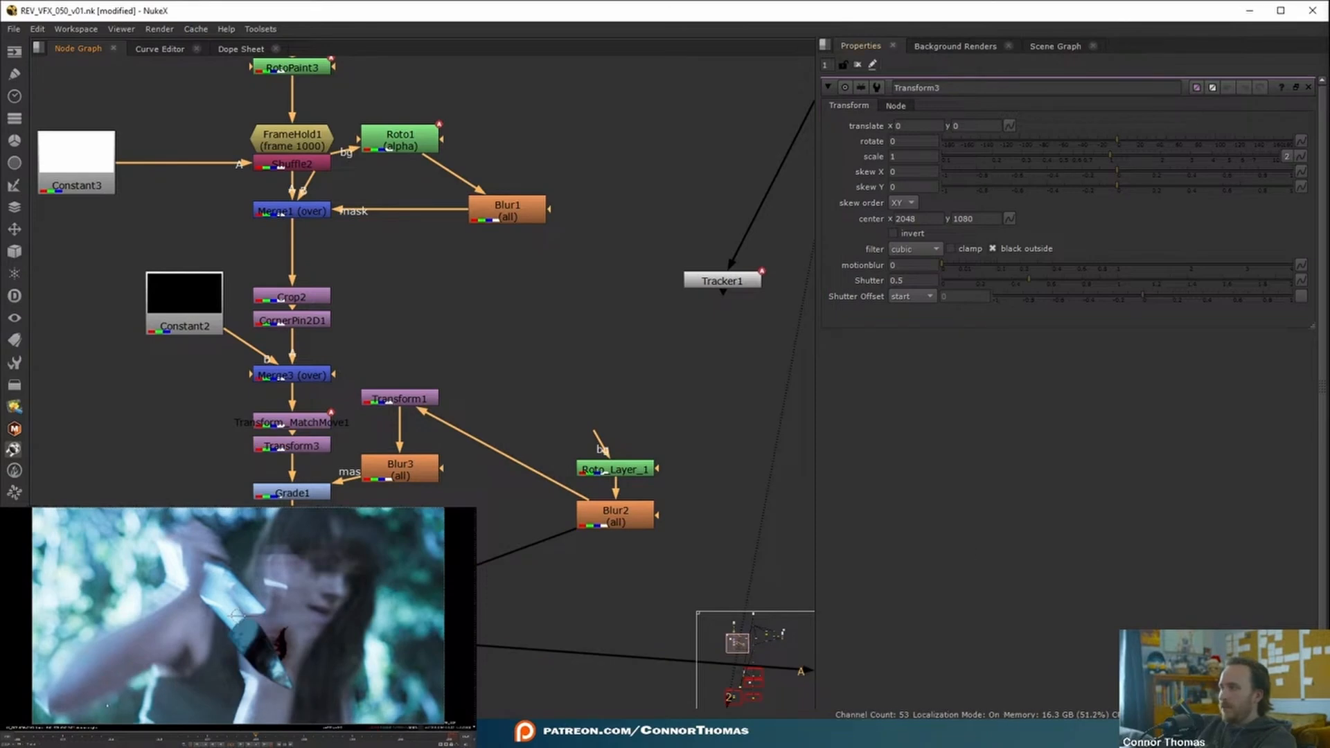
{"action": "left_click", "coordinate": [247, 737]}
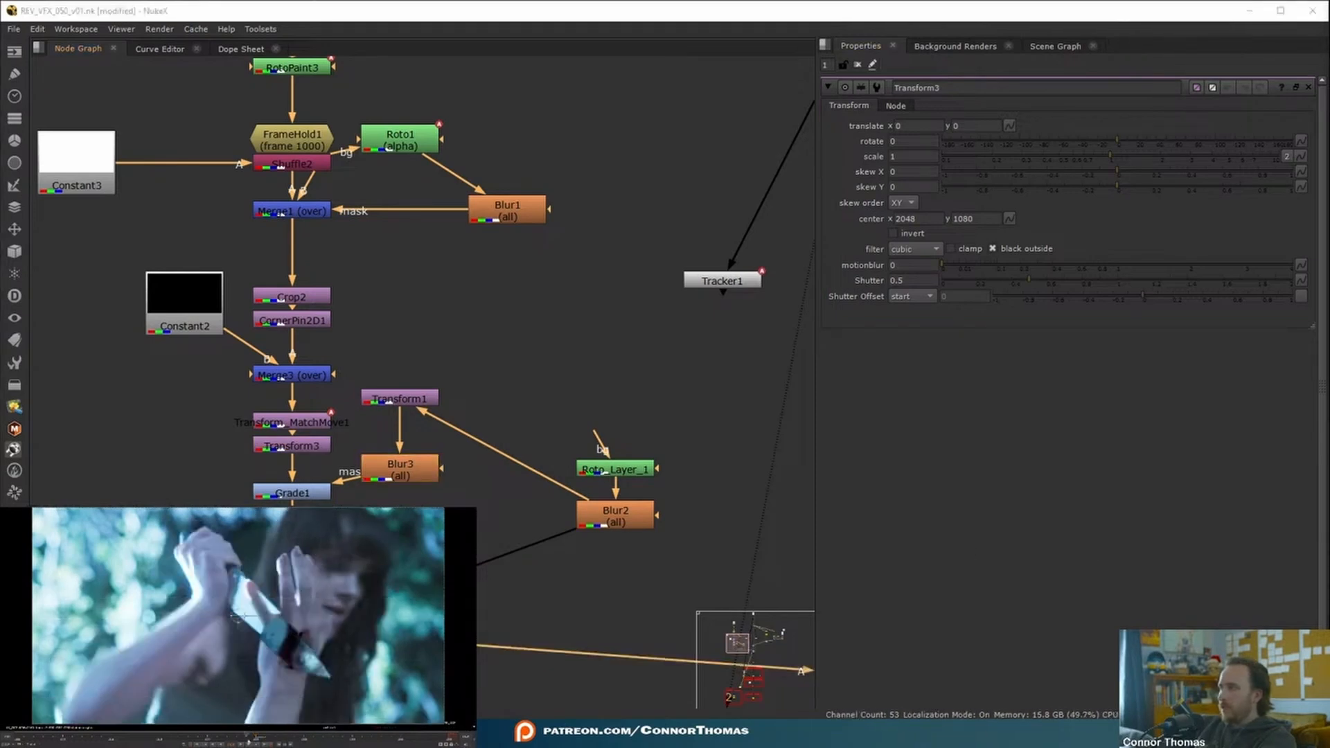
{"action": "left_click", "coordinate": [238, 740]}
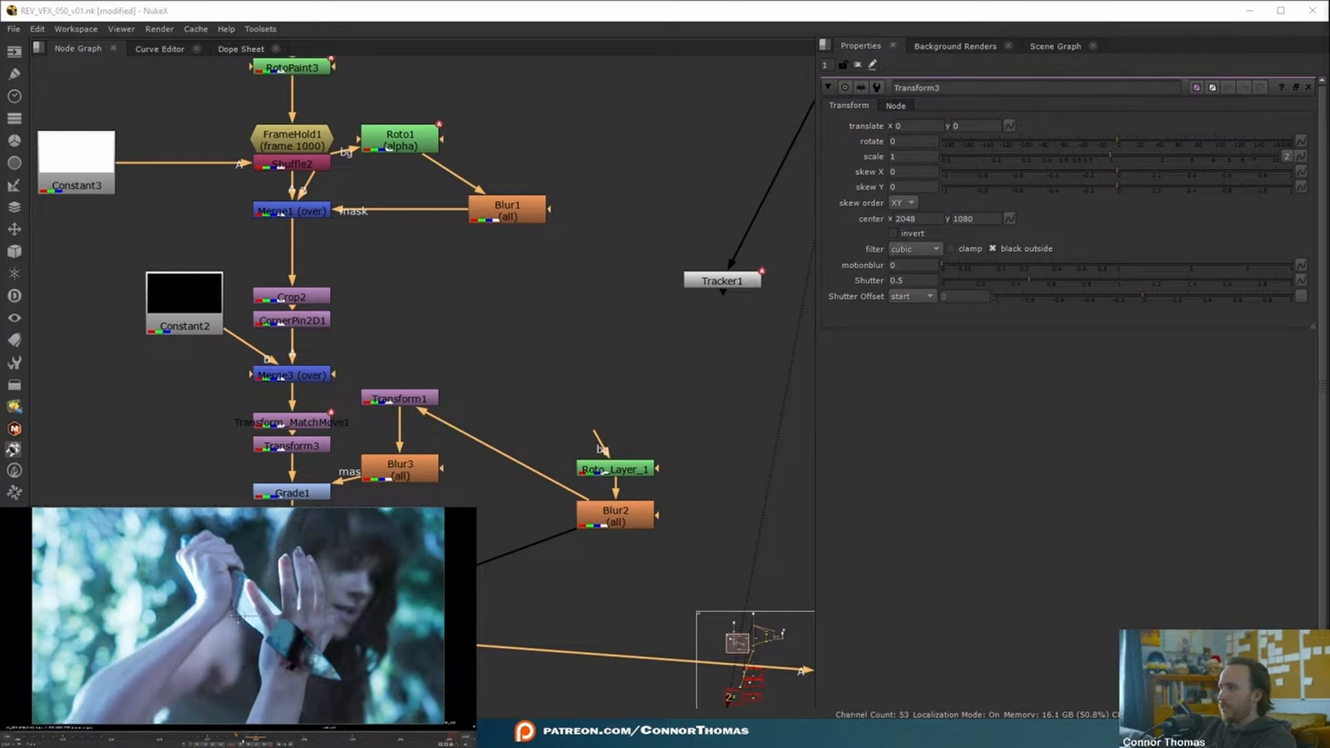
{"action": "left_click", "coordinate": [235, 740]}
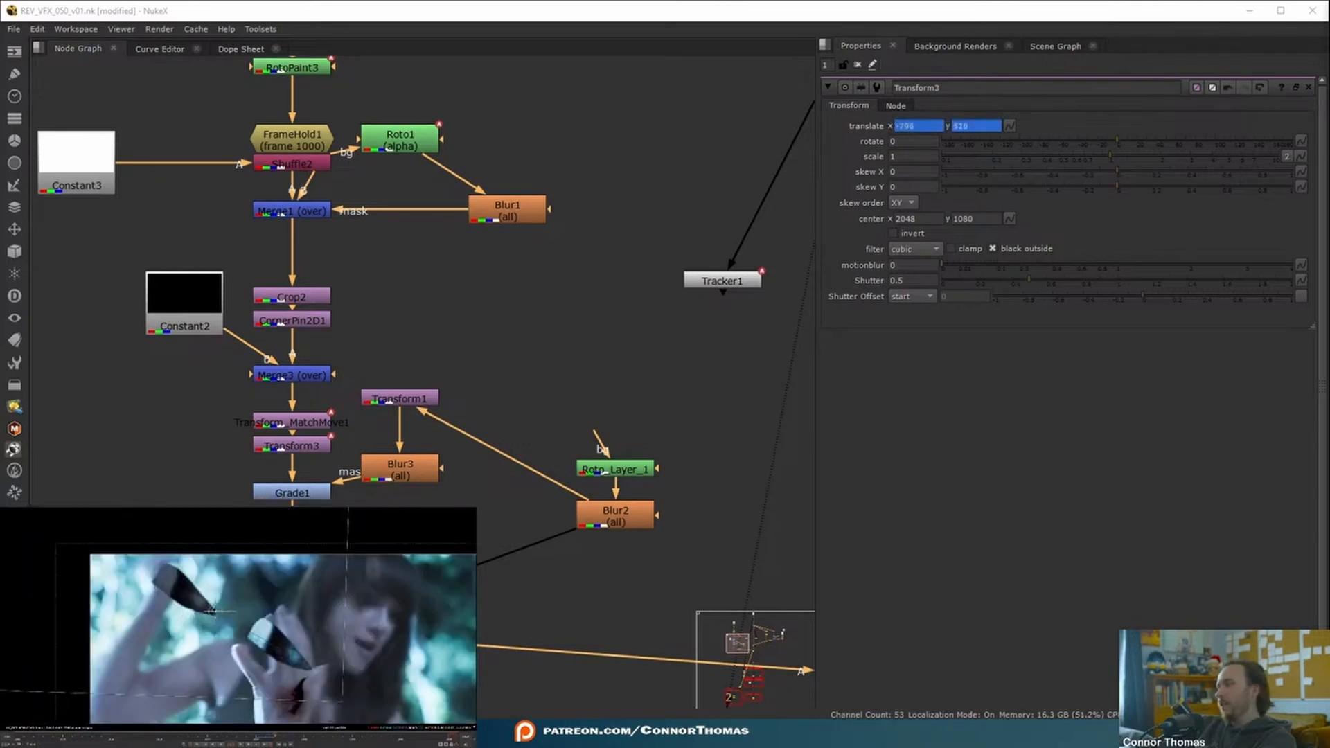
{"action": "left_click_drag", "start_coordinate": [238, 622], "coordinate": [220, 611]}
{"action": "key", "text": "ctrl+z"}
{"action": "left_click", "coordinate": [257, 740]}
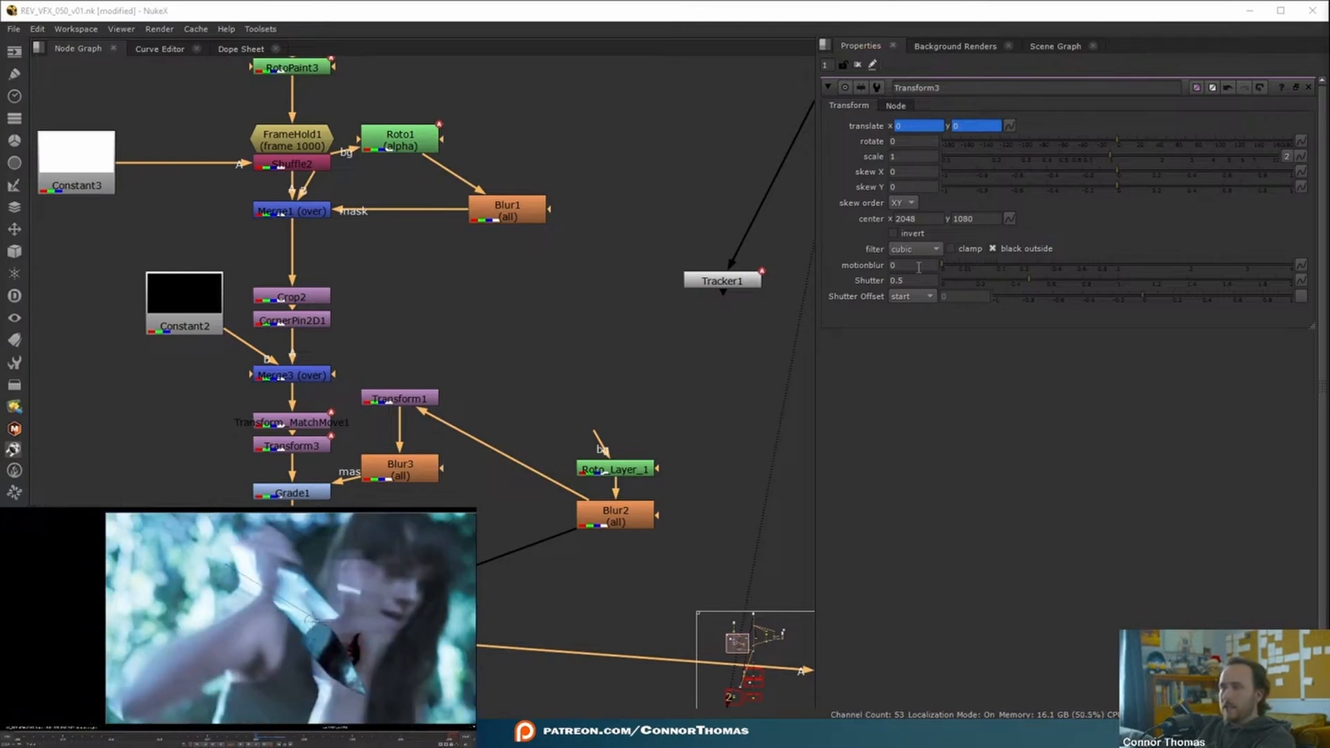
Set Transform3's motionblur to 1.
{"action": "left_click_drag", "start_coordinate": [920, 268], "coordinate": [688, 268]}
{"action": "type", "text": "1"}
{"action": "key", "text": "Return"}
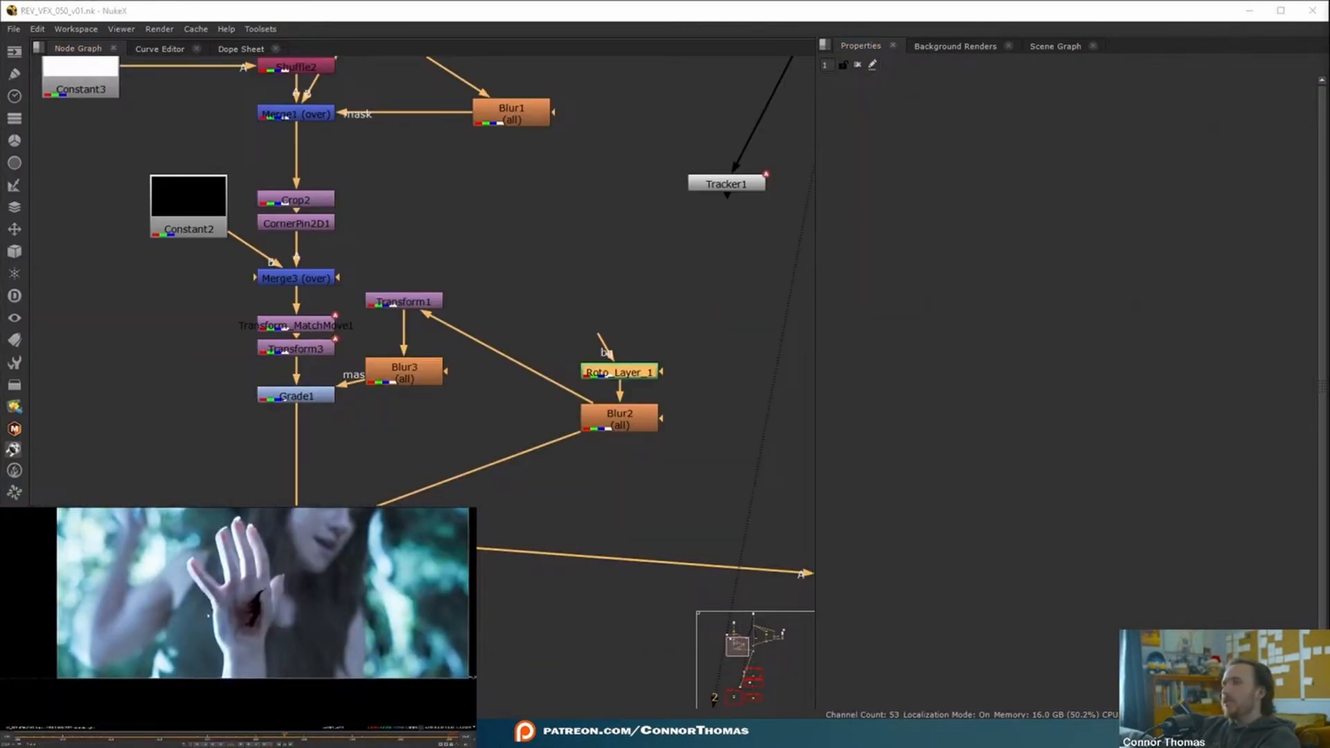
Add a MotionBlur node directly after VectorDistort1.
{"action": "middle_click_drag", "start_coordinate": [678, 455], "coordinate": [51, 389]}
{"action": "mouse_move", "coordinate": [642, 338]}
{"action": "middle_mouse_down"}
{"action": "mouse_move", "coordinate": [364, 354]}
{"action": "mouse_move", "coordinate": [45, 522]}
{"action": "middle_mouse_up"}
{"action": "middle_click_drag", "start_coordinate": [374, 360], "coordinate": [646, 366]}
{"action": "left_click", "coordinate": [397, 406]}
{"action": "key", "text": "Tab"}
{"action": "type", "text": "motion"}
{"action": "key", "text": "Return"}
Set the input transform of the Throat_Slit_2_2408_2K.mov Read node to Output - Rec.709.
{"action": "left_click", "coordinate": [534, 387]}
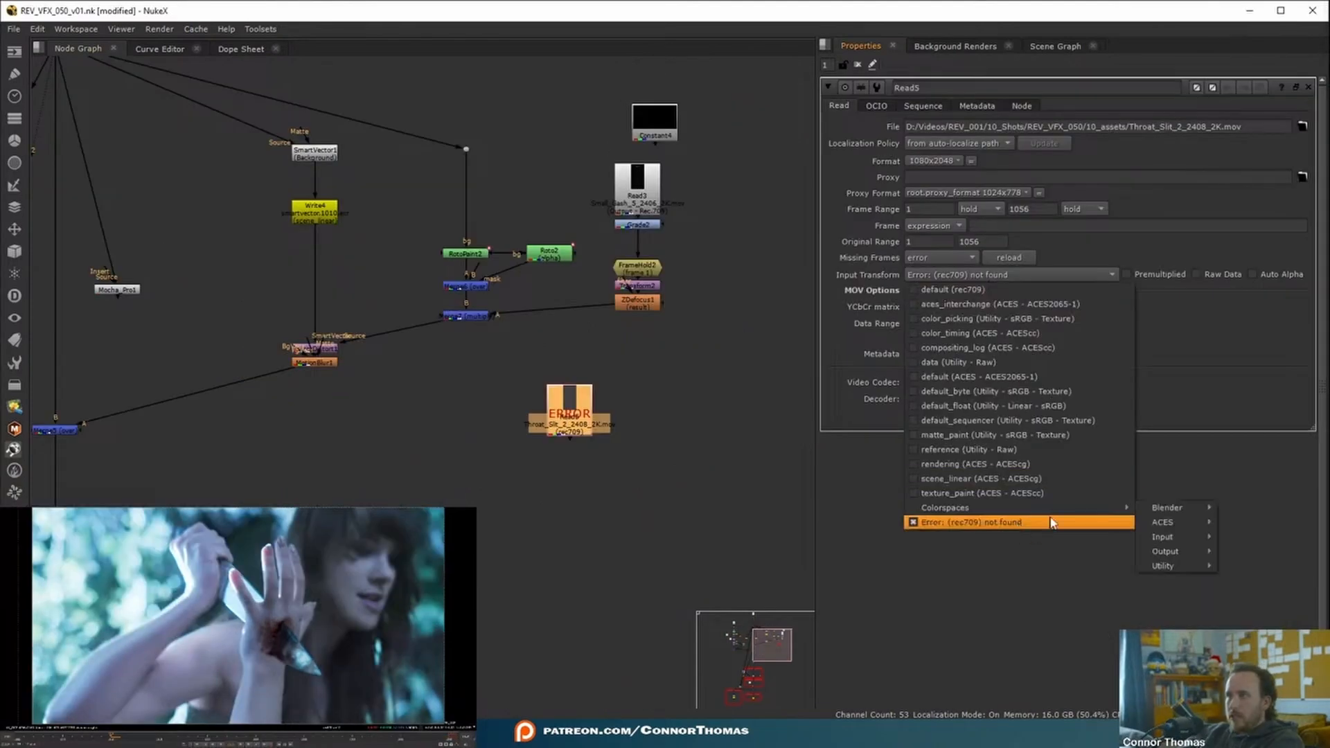
{"action": "mouse_move", "coordinate": [1166, 551]}
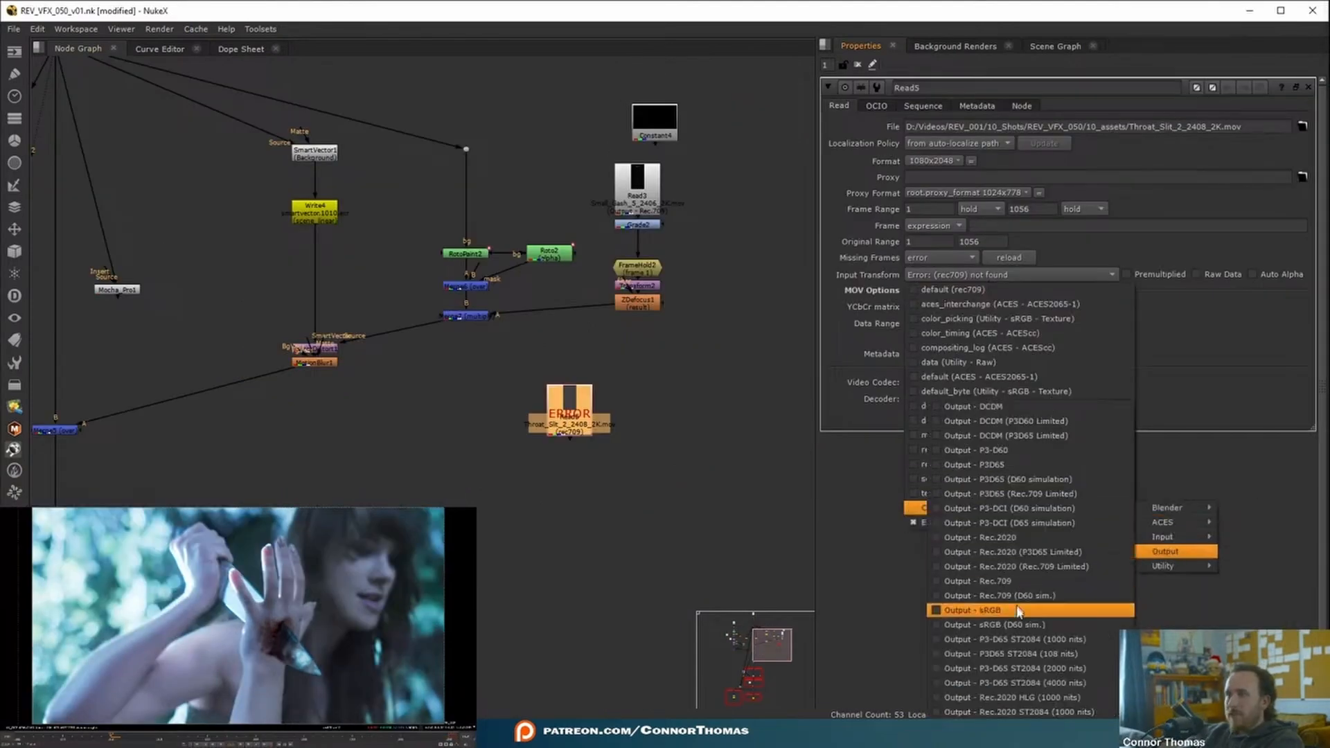
{"action": "left_click", "coordinate": [1012, 582]}
Add a TimeOffset after Read5, move MotionBlur1 further down and insert Merge8 below Merge7 to combine the blood element.
{"action": "key", "text": "Tab"}
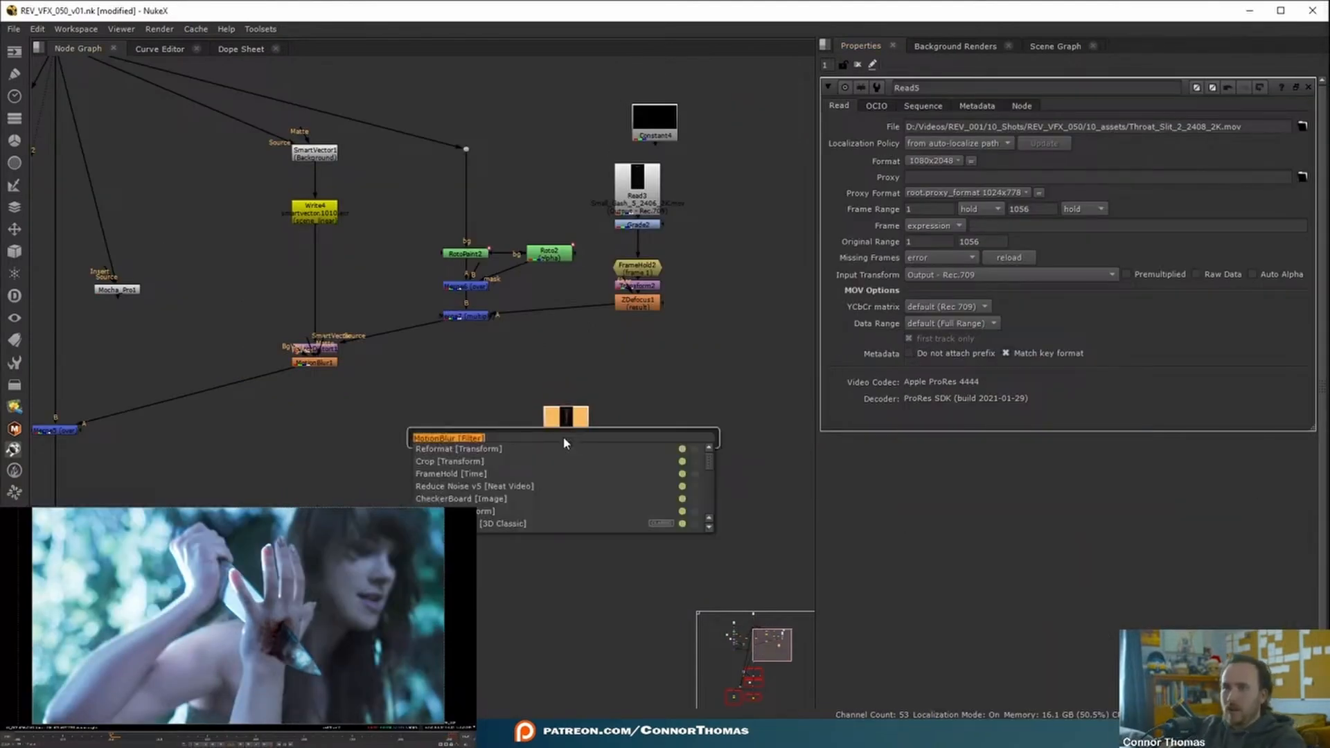
{"action": "type", "text": "off"}
{"action": "key", "text": "Down"}
{"action": "key", "text": "Return"}
{"action": "left_click", "coordinate": [264, 446]}
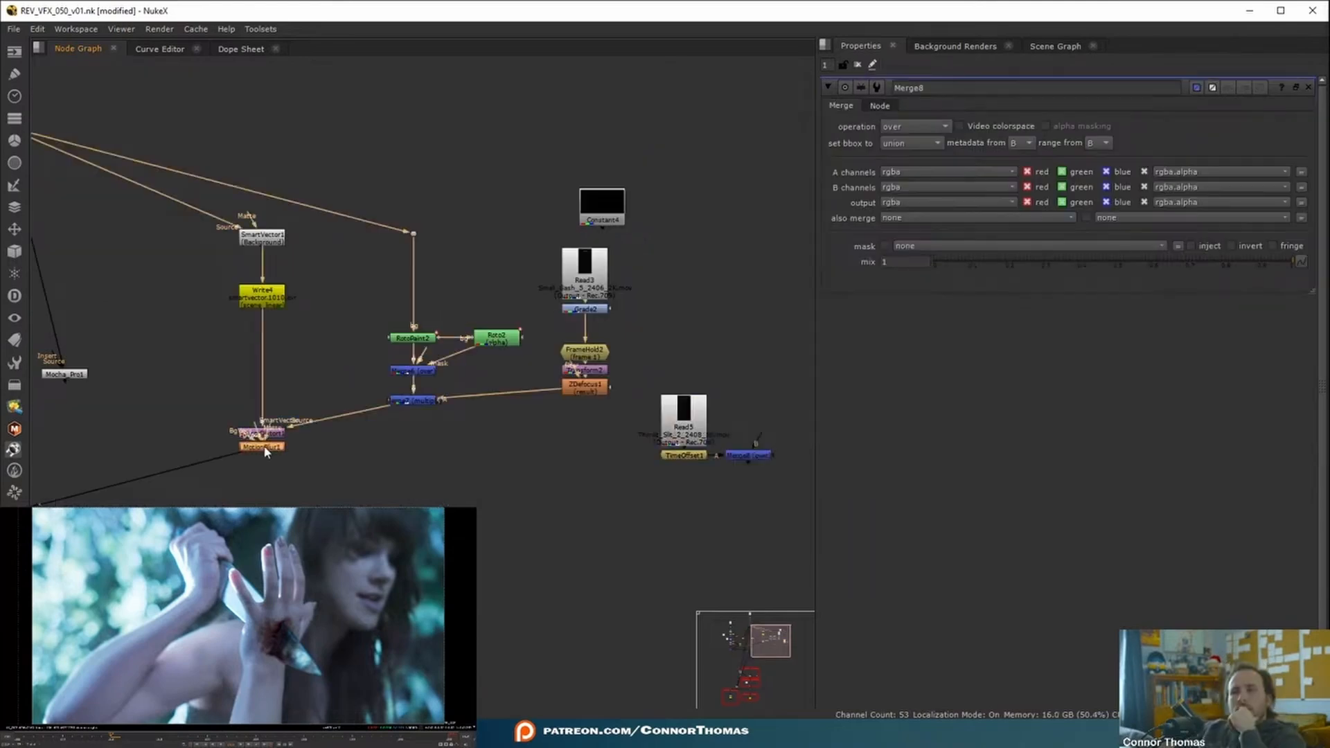
{"action": "left_click_drag", "start_coordinate": [264, 447], "coordinate": [264, 489]}
{"action": "left_click_drag", "start_coordinate": [759, 457], "coordinate": [424, 450]}
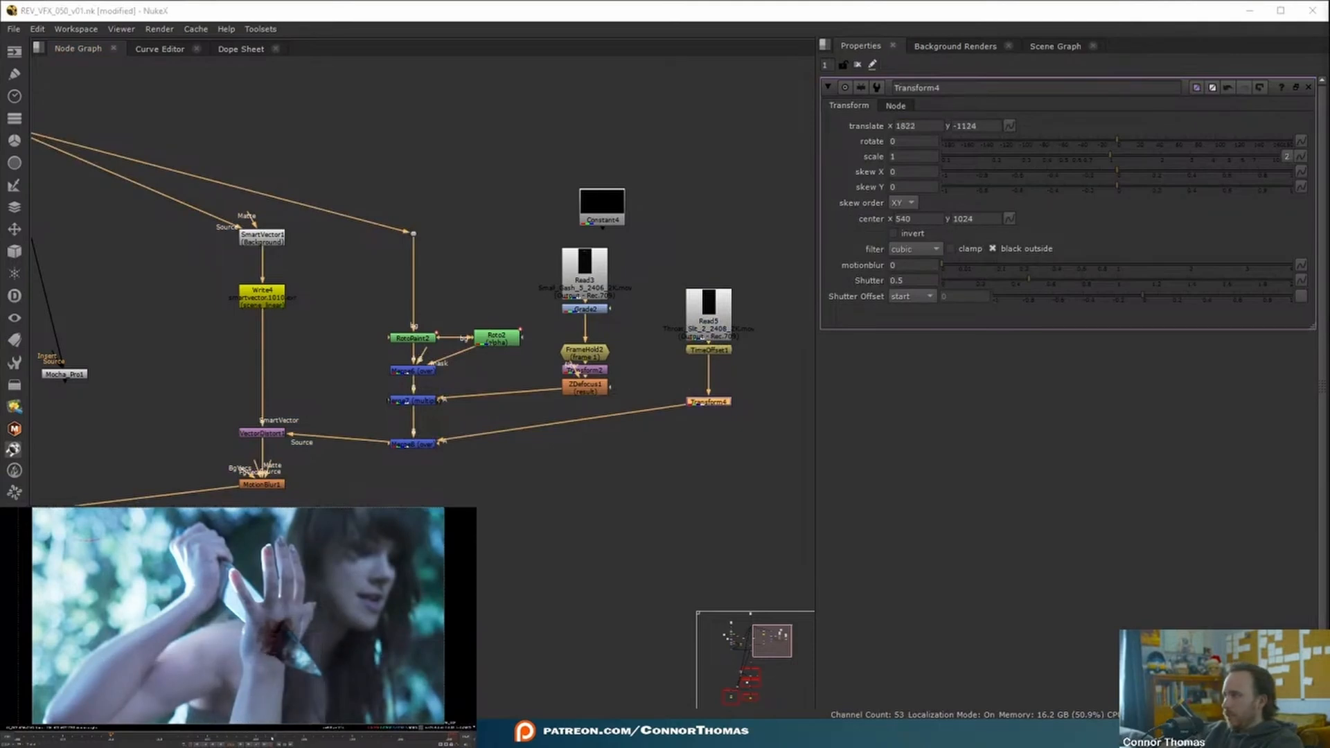
Add a Grade between Read5 and TimeOffset1 and set its whitepoint to 4.
{"action": "left_click", "coordinate": [686, 75]}
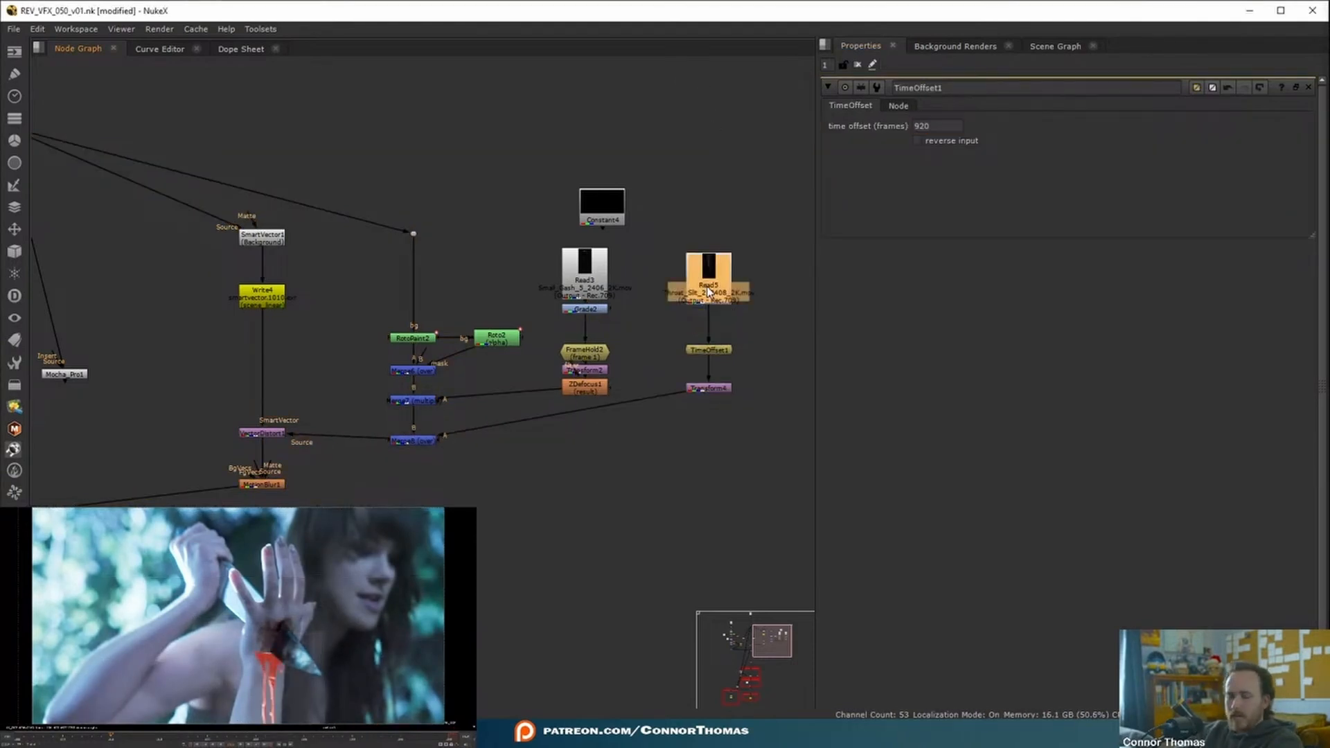
{"action": "key", "text": "g"}
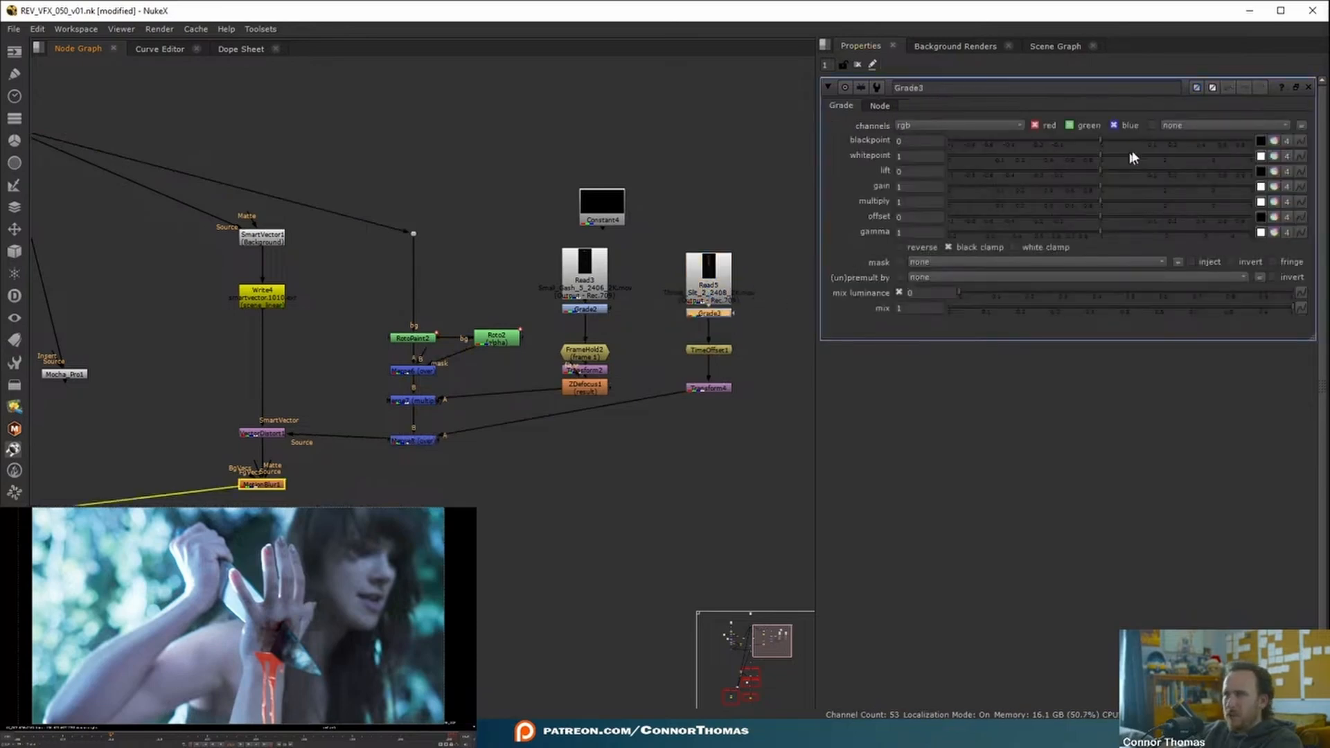
{"action": "left_click_drag", "start_coordinate": [1116, 155], "coordinate": [1142, 162]}
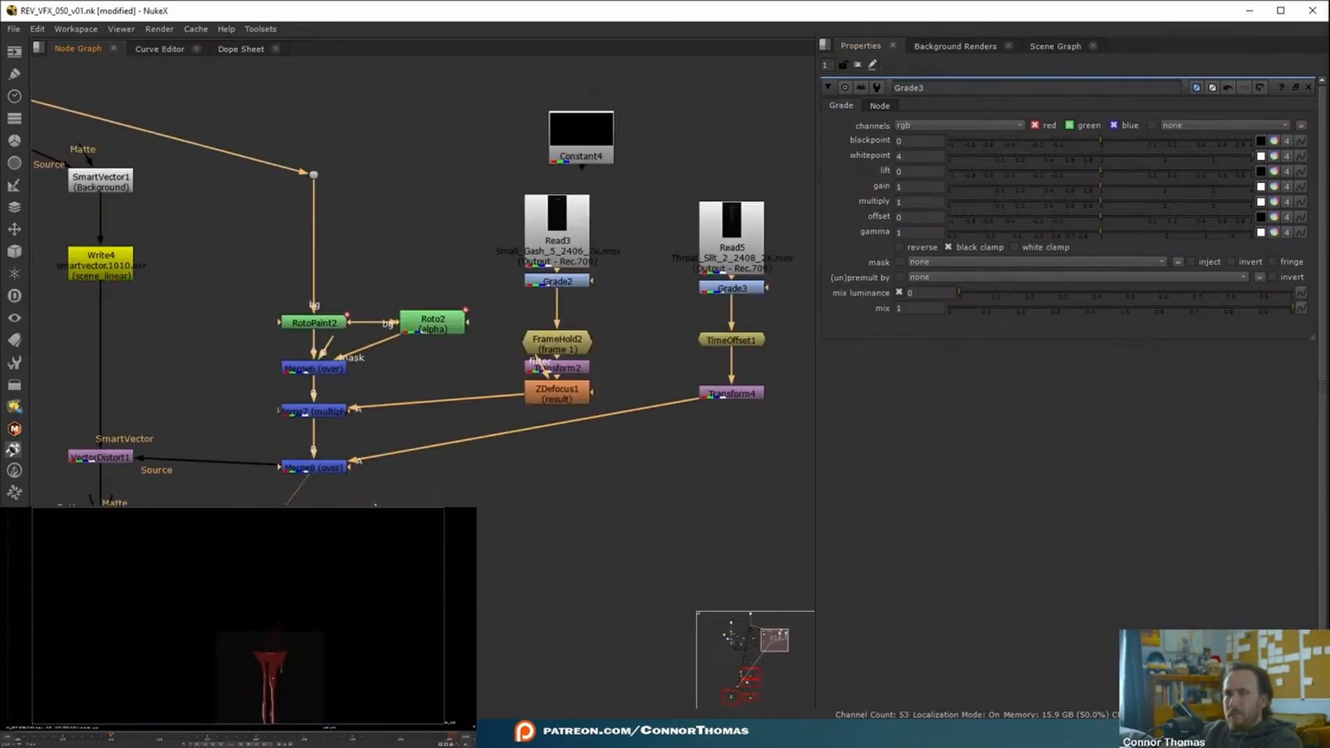
Extract Merge8 from the branch feeding VectorDistort1.
{"action": "middle_click_drag", "start_coordinate": [297, 491], "coordinate": [246, 478]}
{"action": "left_click", "coordinate": [42, 444]}
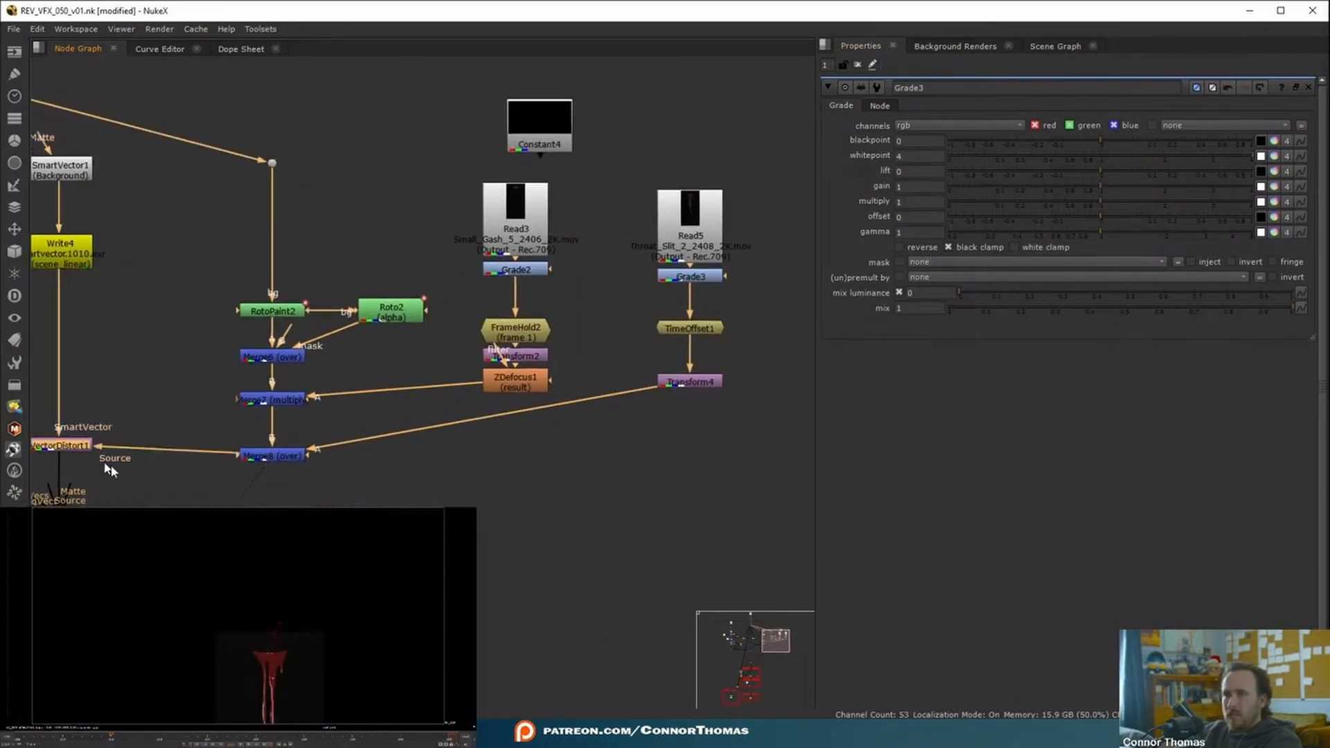
{"action": "middle_click_drag", "start_coordinate": [147, 507], "coordinate": [311, 471]}
{"action": "left_click", "coordinate": [436, 424]}
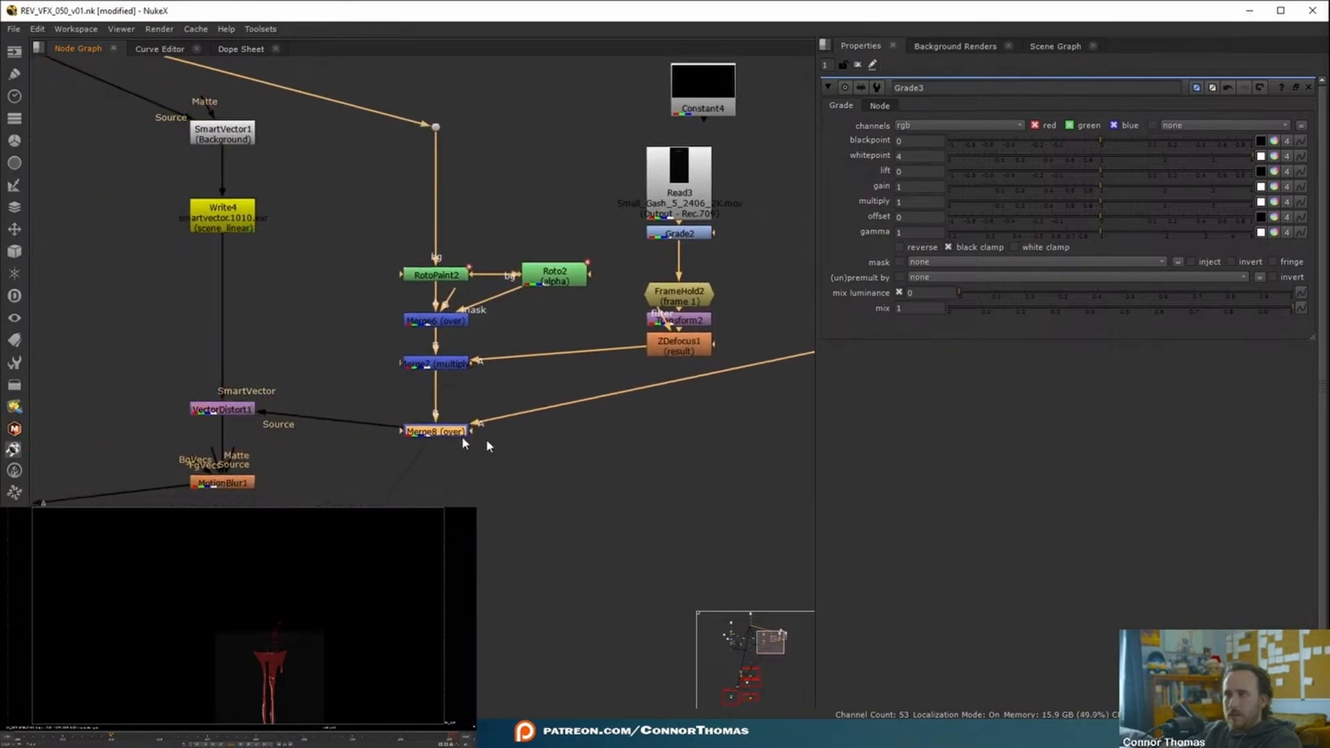
{"action": "key", "text": "ctrl+shift+x"}
{"action": "left_click_drag", "start_coordinate": [577, 455], "coordinate": [587, 463]}
Insert Merge8 into the main plate pipe below the merge fed by MotionBlur1, with the Transform4 blood element as its A input.
{"action": "middle_click_drag", "start_coordinate": [471, 509], "coordinate": [240, 506]}
{"action": "left_click_drag", "start_coordinate": [346, 462], "coordinate": [283, 600]}
{"action": "scroll", "coordinate": [277, 589], "scroll_direction": "down", "scroll_amount": 5}
{"action": "middle_click_drag", "start_coordinate": [218, 572], "coordinate": [410, 494]}
{"action": "scroll", "coordinate": [398, 499], "scroll_direction": "up", "scroll_amount": 4}
{"action": "middle_click_drag", "start_coordinate": [502, 575], "coordinate": [627, 513]}
{"action": "left_click_drag", "start_coordinate": [691, 476], "coordinate": [757, 274]}
Duplicate VectorDistort1, place the copy between Transform4 and Merge8, and connect its SmartVector input to Write4.
{"action": "middle_click_drag", "start_coordinate": [423, 323], "coordinate": [585, 338]}
{"action": "left_click", "coordinate": [367, 344]}
{"action": "key", "text": "ctrl+c"}
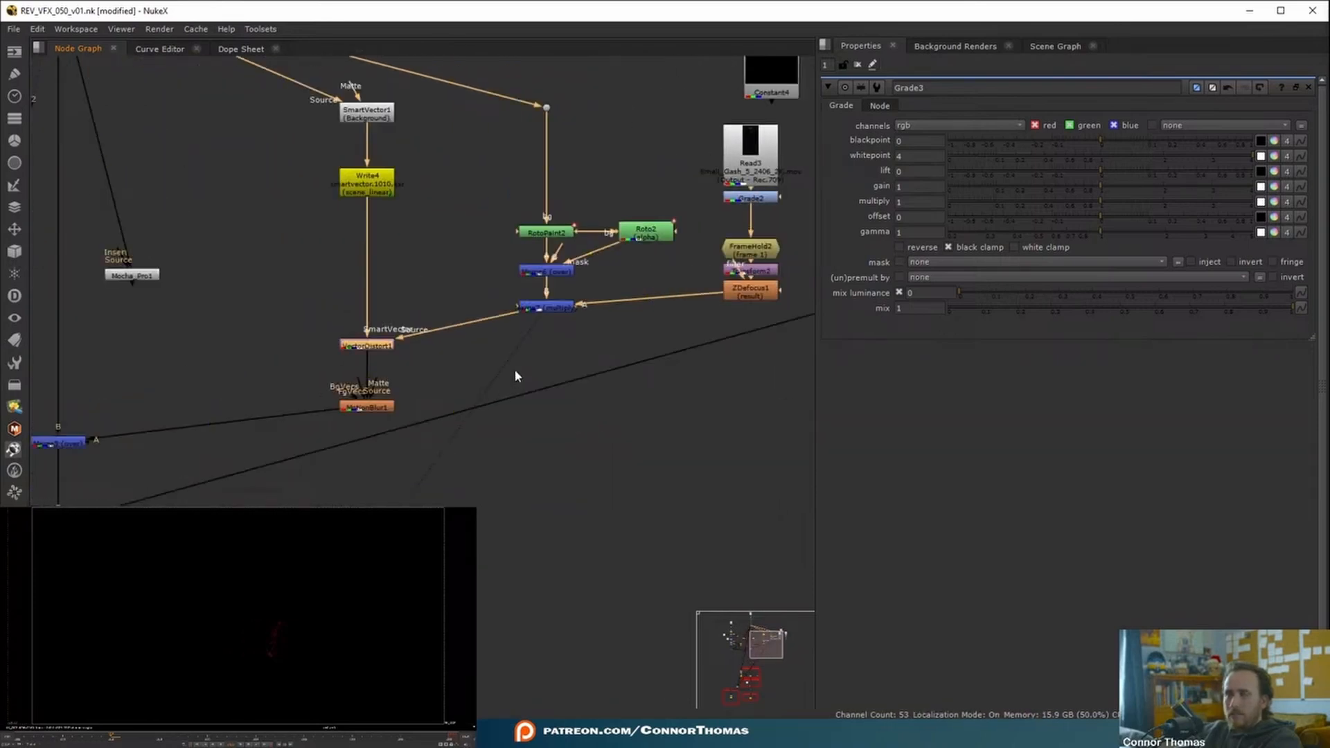
{"action": "left_click", "coordinate": [514, 369]}
{"action": "key", "text": "ctrl+v"}
{"action": "left_click_drag", "start_coordinate": [520, 372], "coordinate": [638, 415]}
{"action": "left_click_drag", "start_coordinate": [640, 380], "coordinate": [541, 343]}
{"action": "left_click_drag", "start_coordinate": [645, 389], "coordinate": [375, 185]}
{"action": "middle_click_drag", "start_coordinate": [692, 390], "coordinate": [400, 391]}
Try the divide and geometric operations on Merge8 and set it to multiply.
{"action": "left_click", "coordinate": [357, 415]}
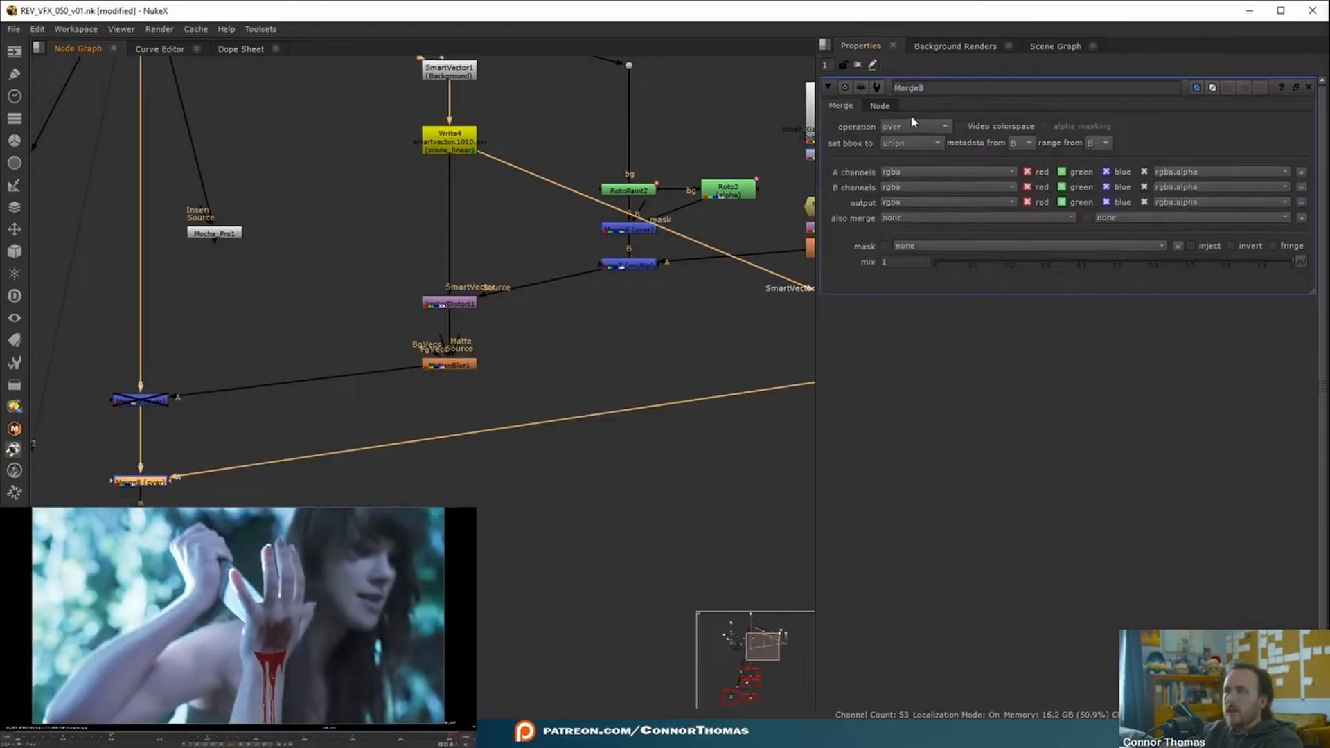
{"action": "left_click", "coordinate": [909, 123]}
{"action": "left_click", "coordinate": [909, 123]}
{"action": "left_click", "coordinate": [908, 123]}
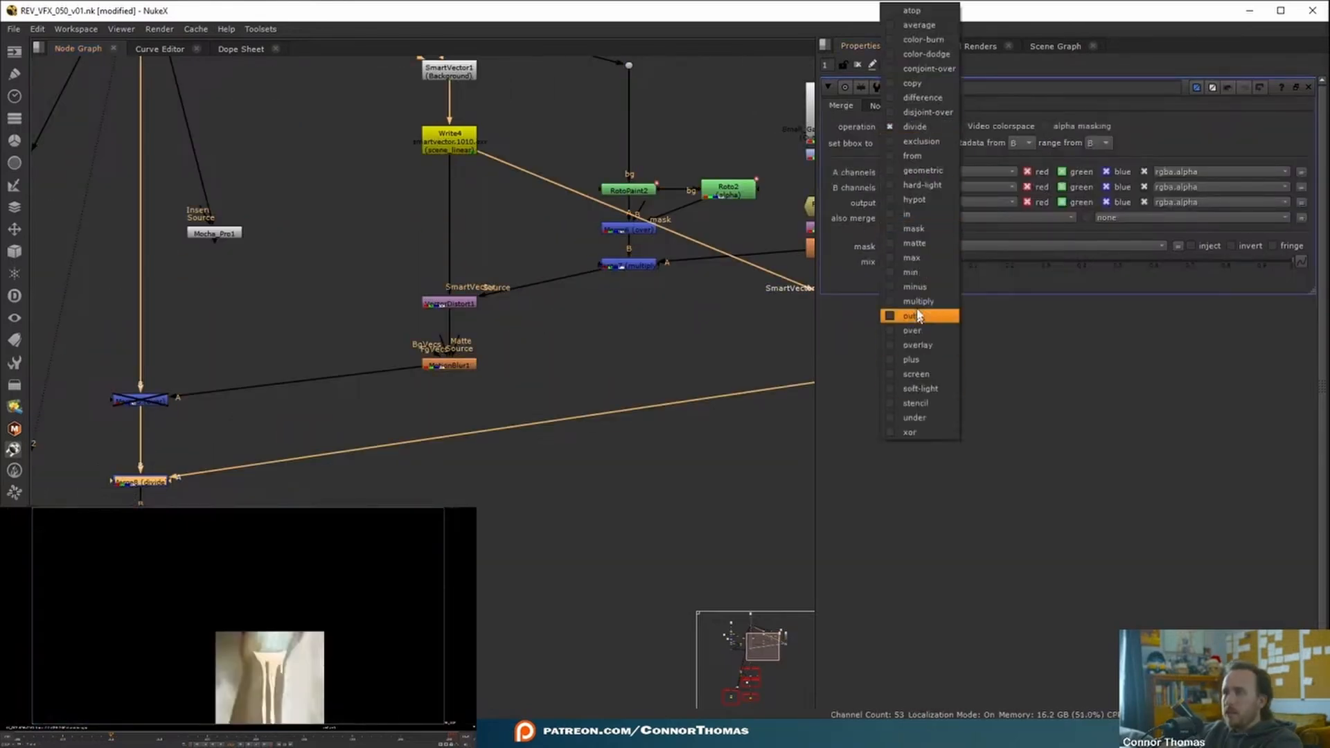
{"action": "left_click", "coordinate": [934, 171]}
{"action": "left_click", "coordinate": [908, 126]}
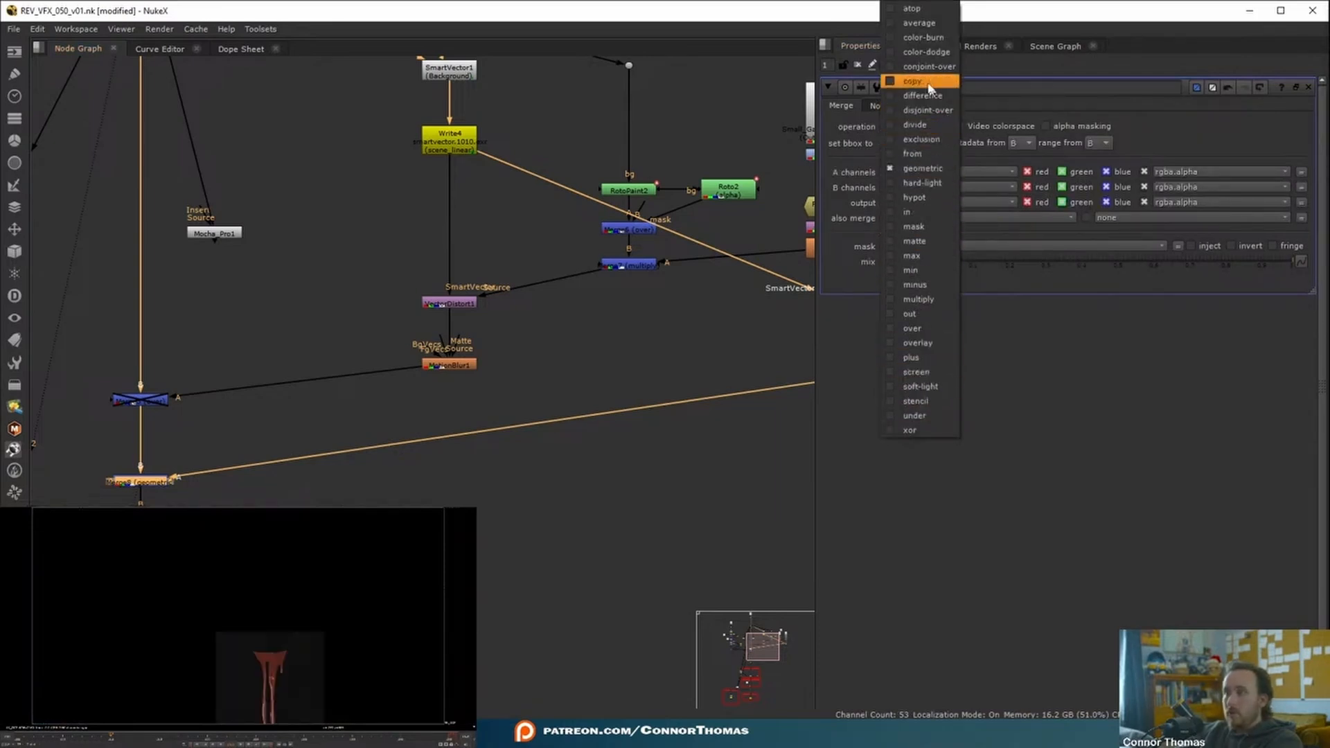
{"action": "left_click", "coordinate": [919, 299]}
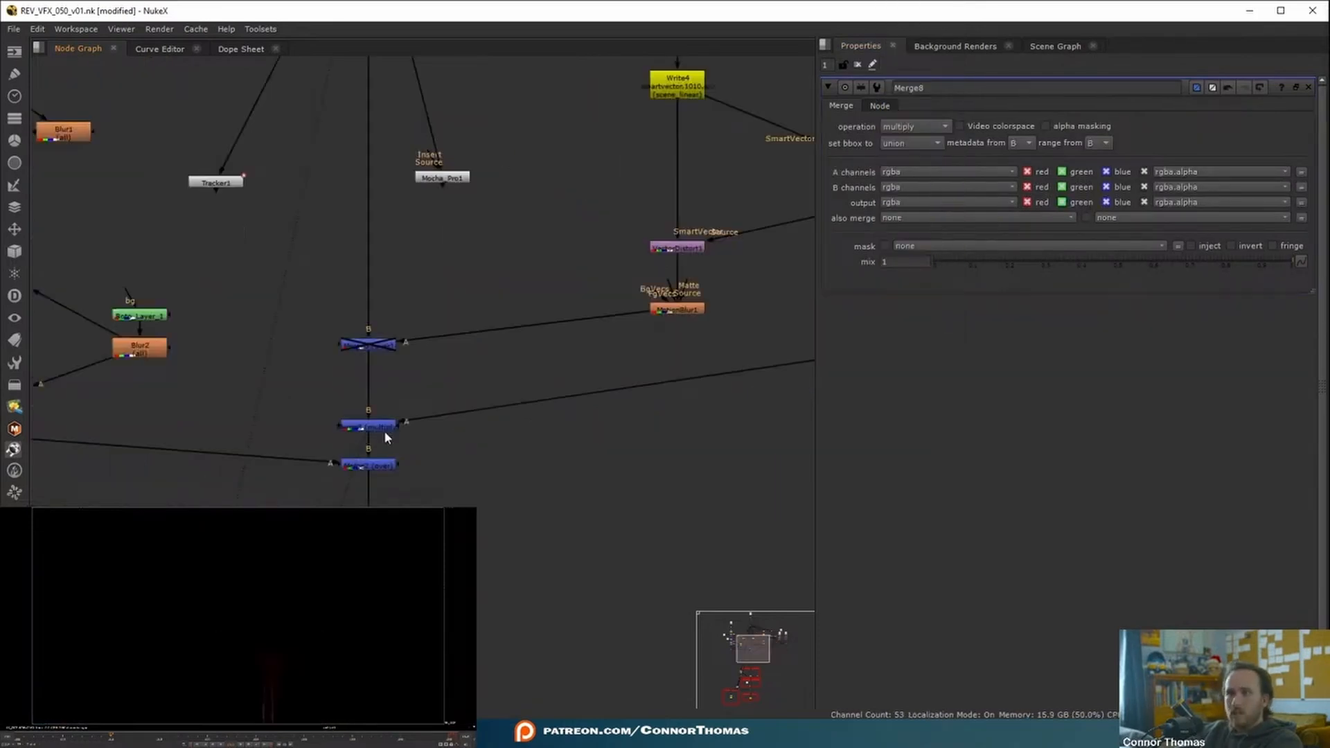
Move Merge8 beside the main pipe and add an over Merge taking Merge8 as A and the disabled merge above as B.
{"action": "mouse_move", "coordinate": [381, 427]}
{"action": "left_mouse_down"}
{"action": "mouse_move", "coordinate": [539, 396]}
{"action": "mouse_move", "coordinate": [375, 429]}
{"action": "left_mouse_up"}
{"action": "key", "text": "m"}
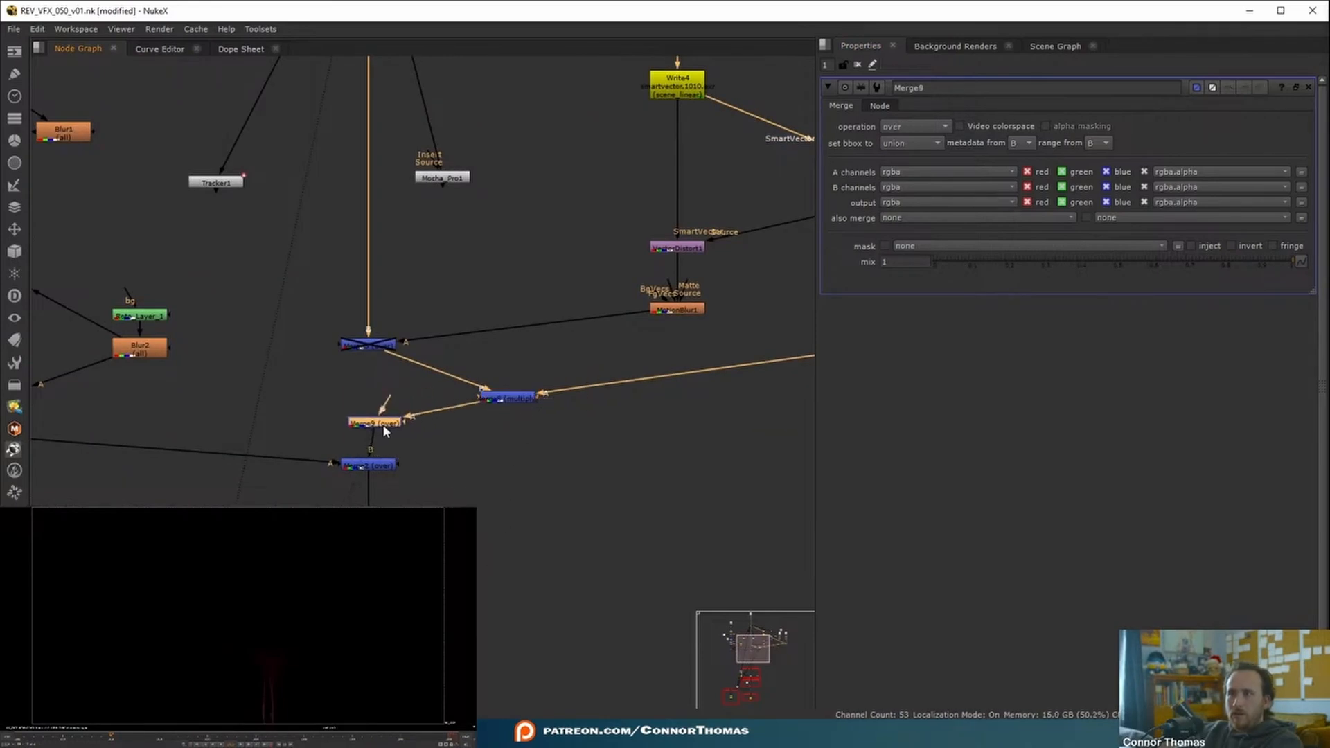
{"action": "left_click", "coordinate": [384, 392]}
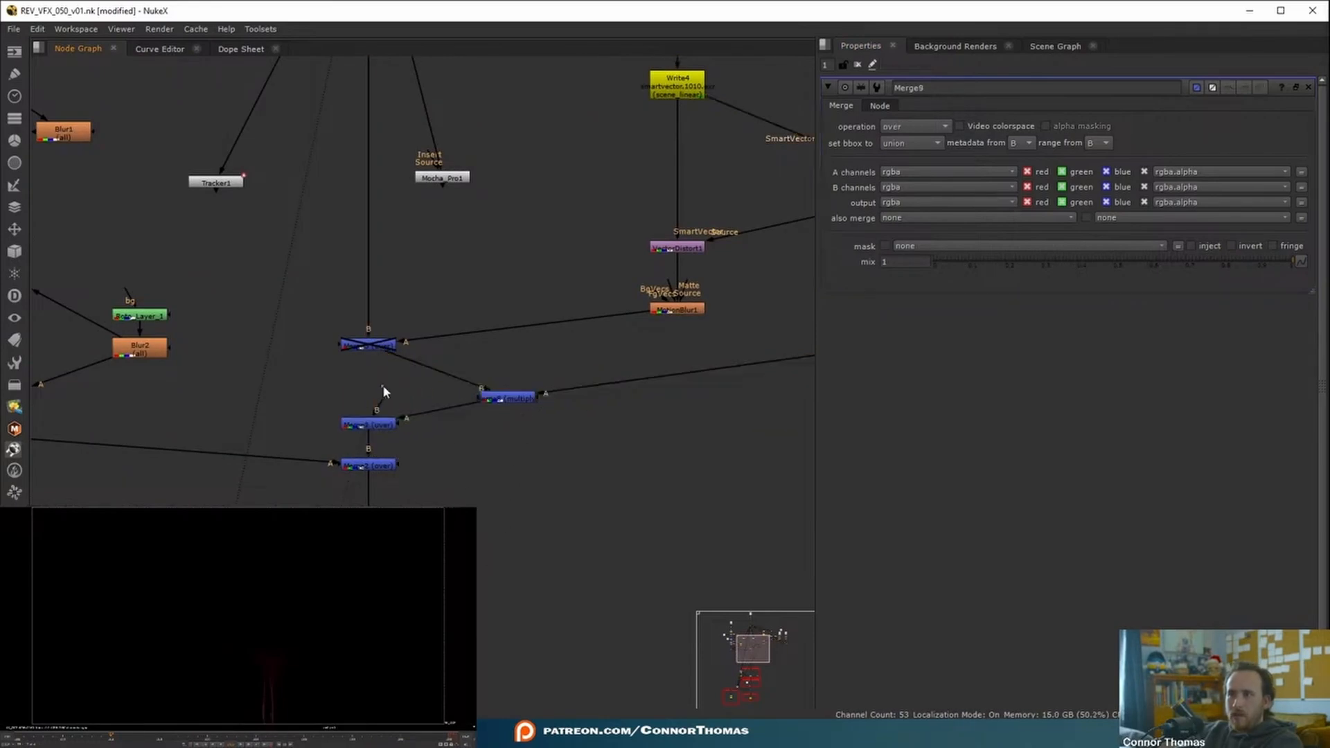
{"action": "left_click_drag", "start_coordinate": [385, 406], "coordinate": [369, 344]}
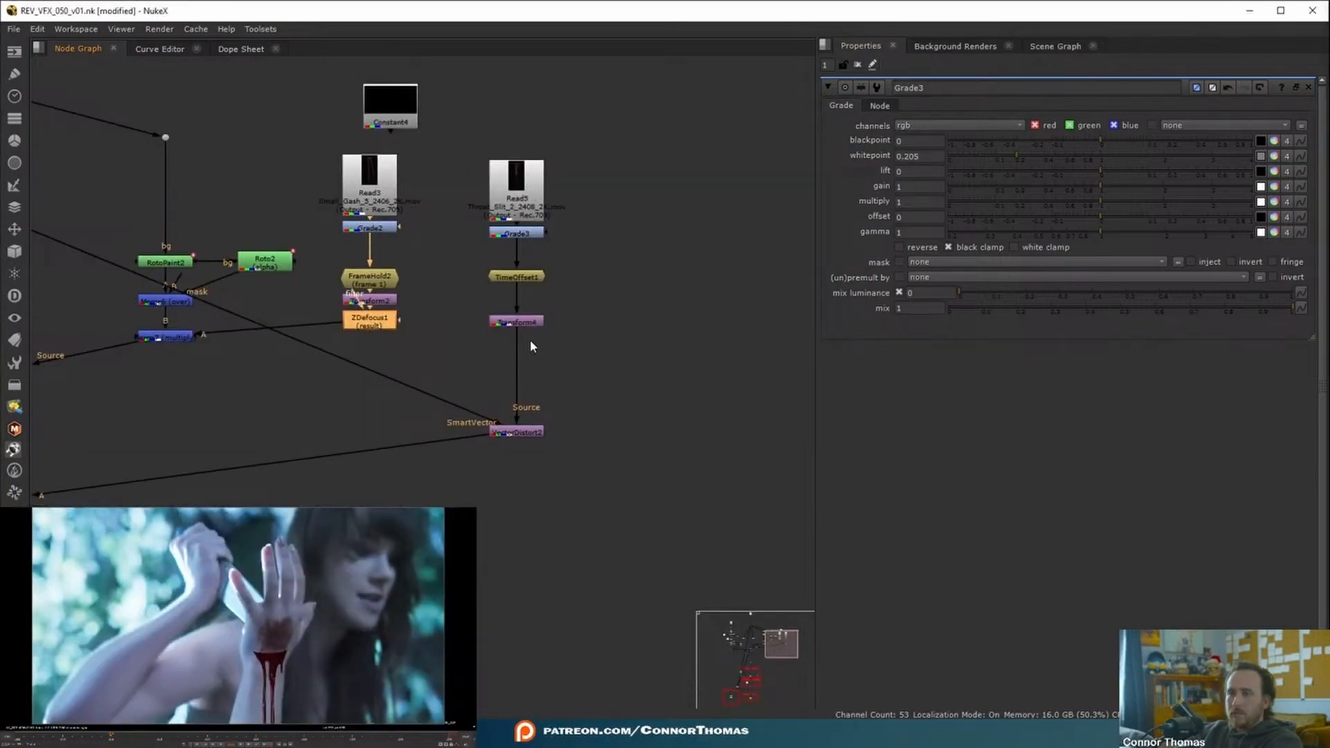
Paste a copy of ZDefocus1 after Transform4 on the blood branch.
{"action": "left_click", "coordinate": [519, 324]}
{"action": "key", "text": "ctrl+v"}
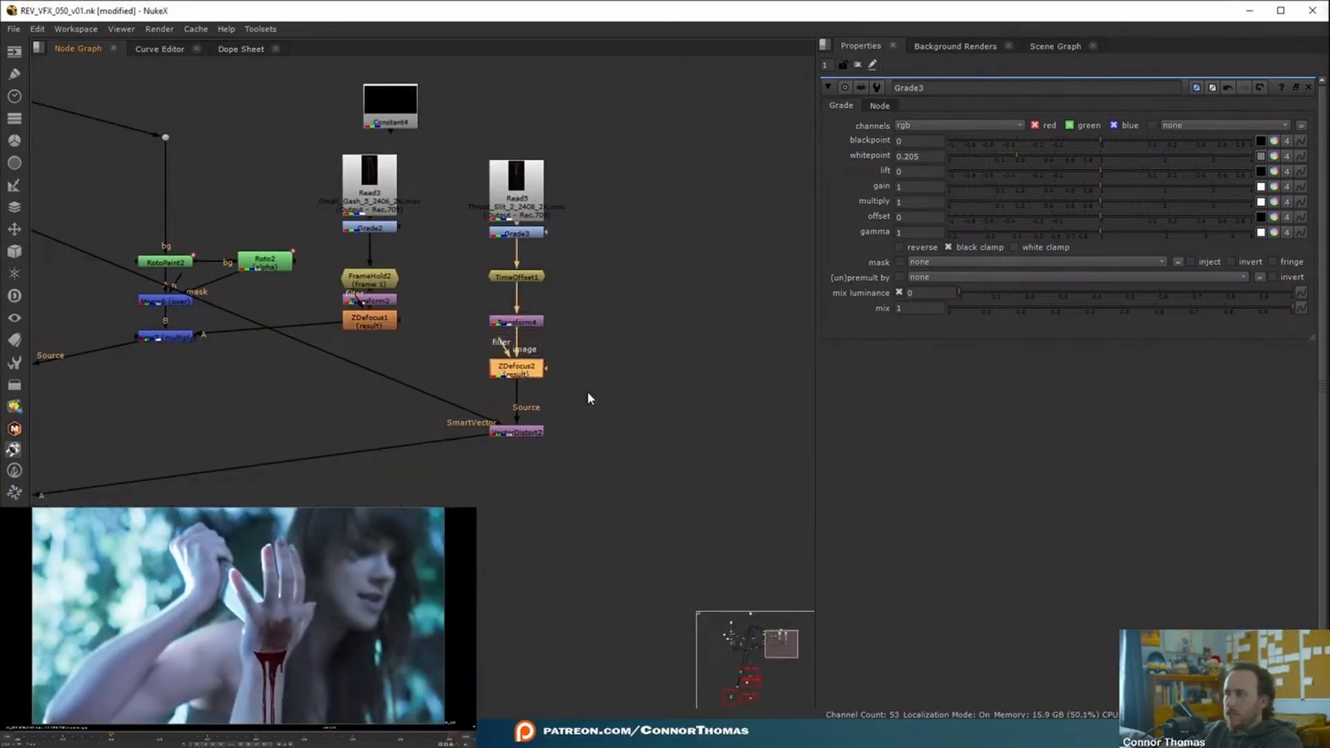
Insert a GridWarp node between TimeOffset1 and Transform4 in the Read5 blood branch.
{"action": "middle_click_drag", "start_coordinate": [588, 394], "coordinate": [599, 346]}
{"action": "left_click_drag", "start_coordinate": [537, 325], "coordinate": [537, 345]}
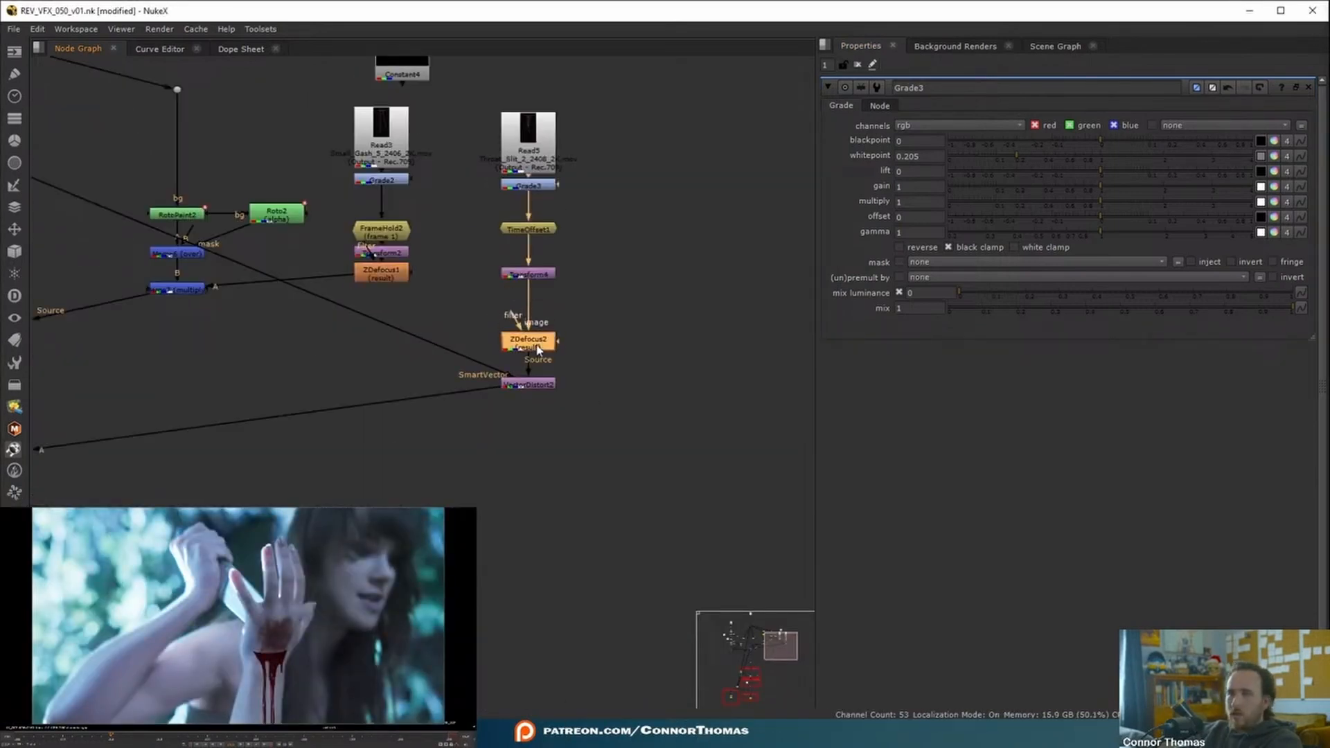
{"action": "left_click", "coordinate": [541, 274]}
{"action": "key", "text": "Tab"}
{"action": "type", "text": "grid"}
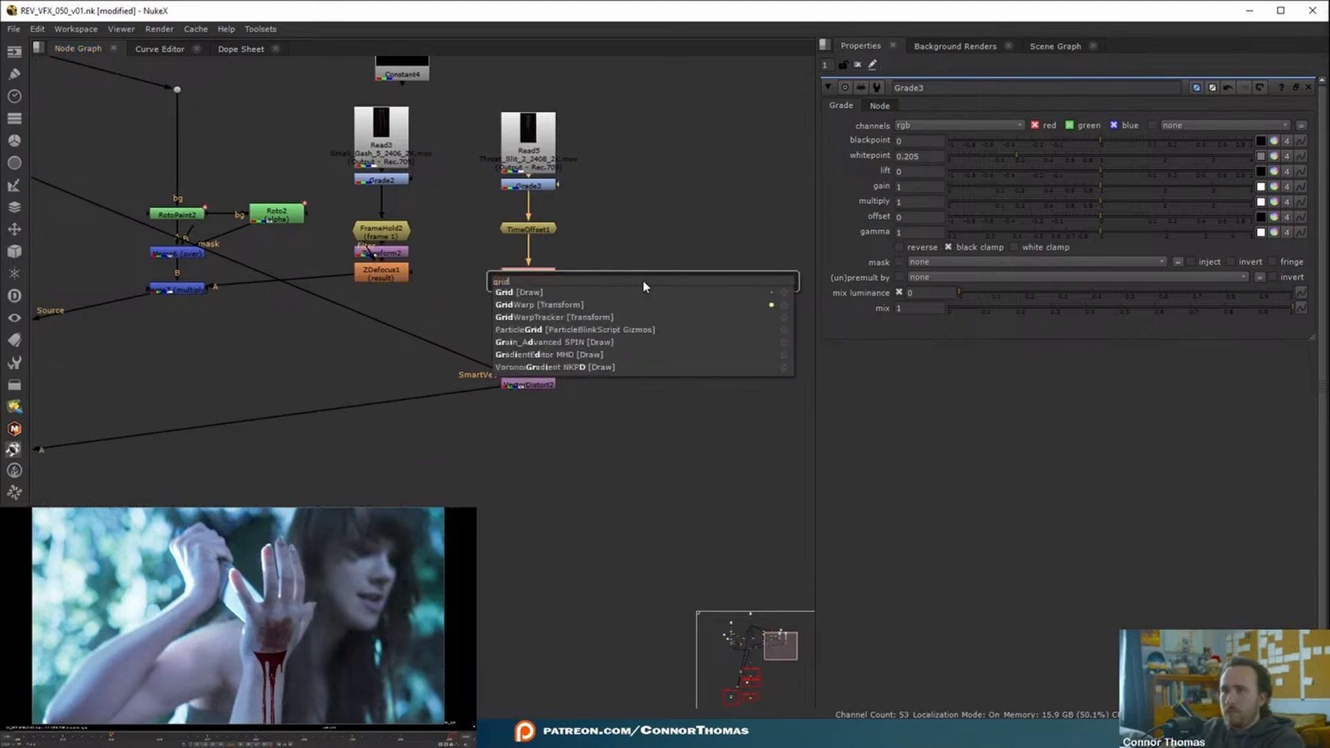
{"action": "key", "text": "Return"}
{"action": "key", "text": "Tab"}
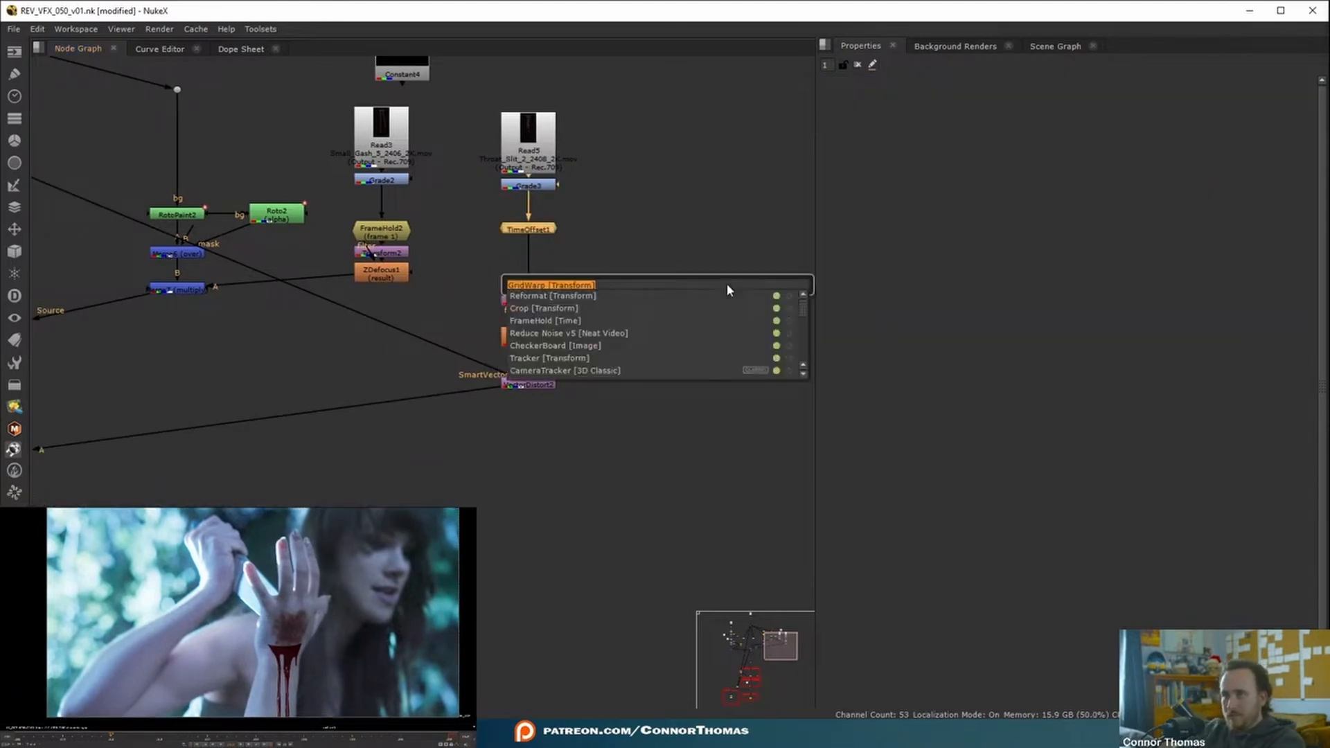
{"action": "key", "text": "Return"}
Select the lower points of the warp grid and shift them slightly to bend the blood drip along the forearm.
{"action": "left_click_drag", "start_coordinate": [350, 654], "coordinate": [197, 721]}
{"action": "left_click_drag", "start_coordinate": [274, 685], "coordinate": [265, 683]}
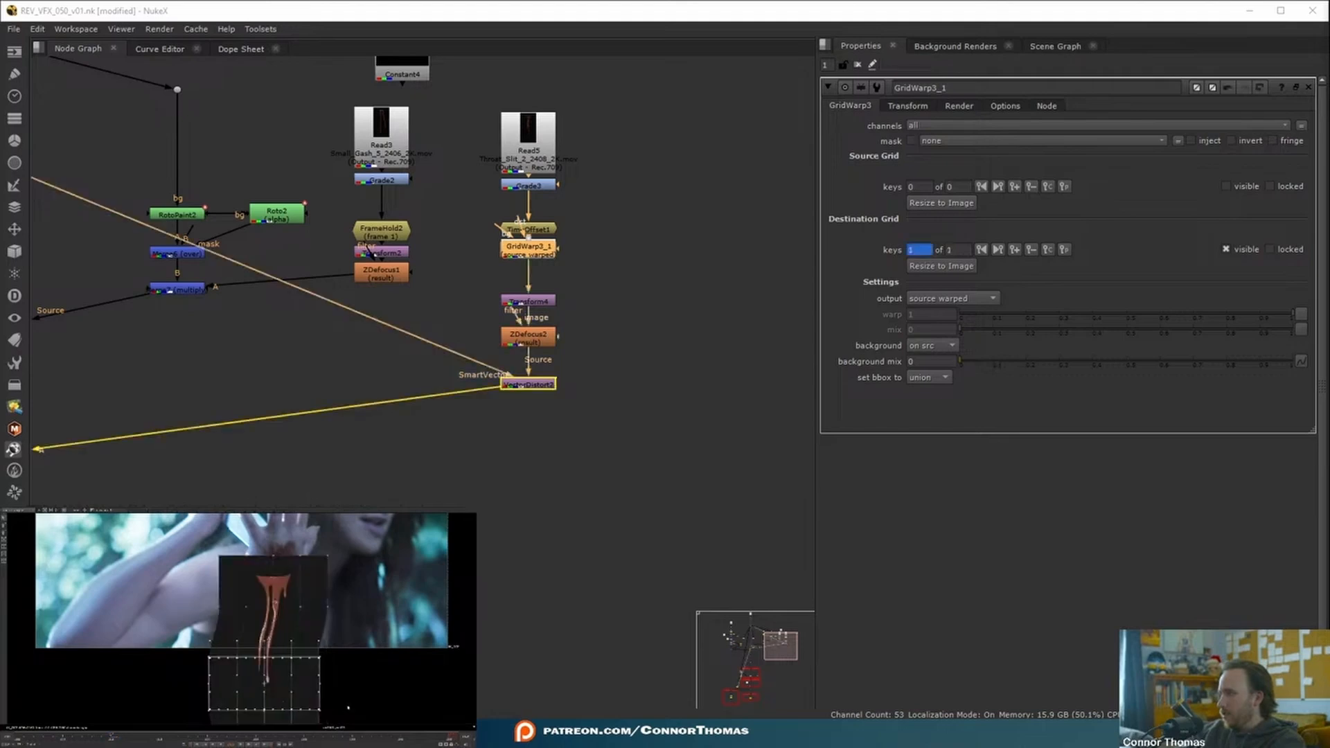
{"action": "left_click", "coordinate": [367, 632]}
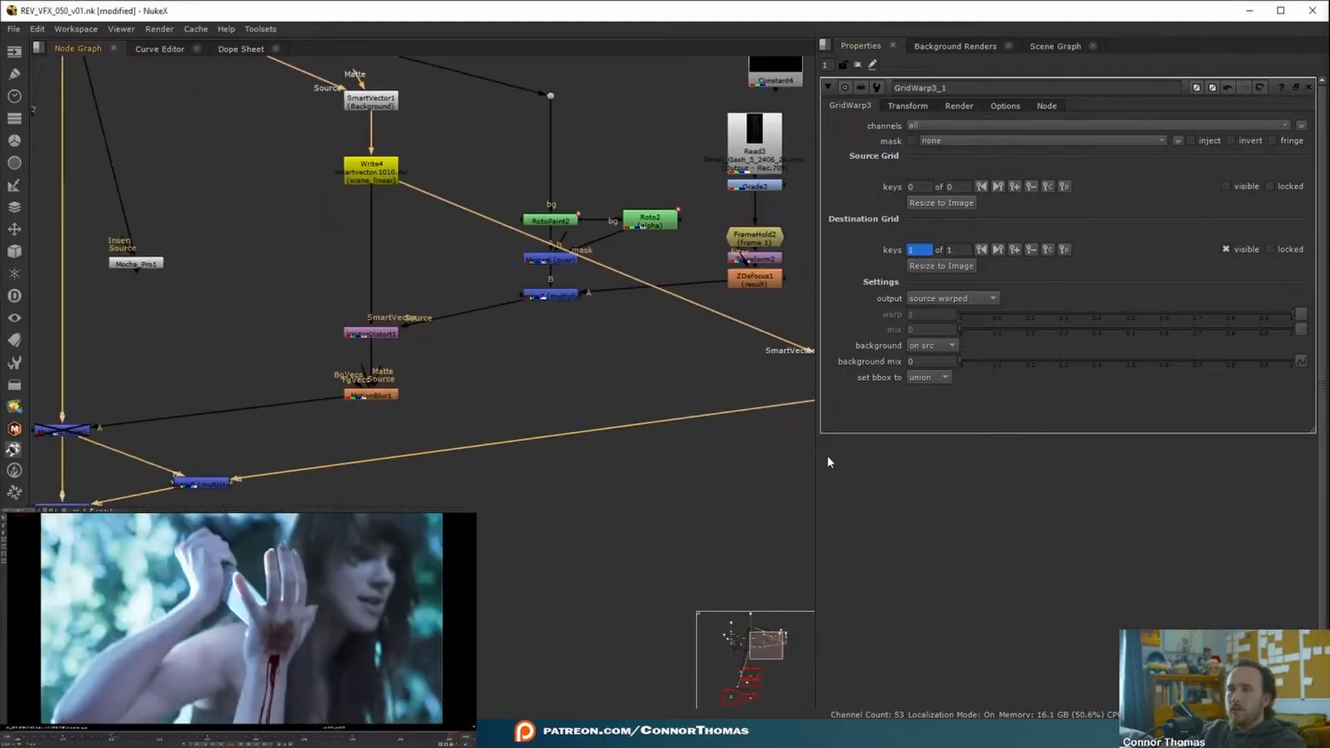
Re-enable the disabled merge that composites the hand gash over the plate.
{"action": "middle_click_drag", "start_coordinate": [128, 443], "coordinate": [238, 446]}
{"action": "scroll", "coordinate": [232, 433], "scroll_direction": "up", "scroll_amount": 1}
{"action": "left_click", "coordinate": [155, 430]}
{"action": "key", "text": "d"}
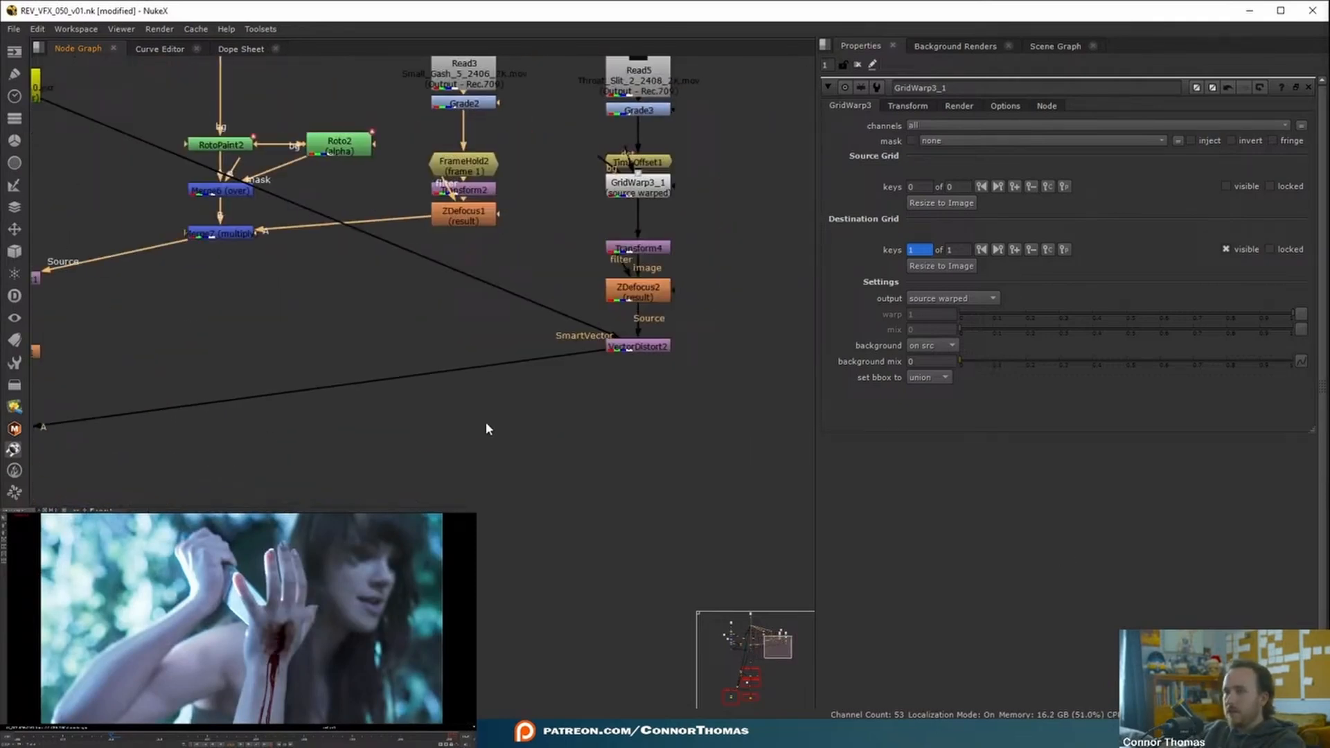
Refine the GridWarp3_1 grid by nudging a point near the wrist so the blood drip follows the arm.
{"action": "middle_click_drag", "start_coordinate": [486, 424], "coordinate": [389, 428]}
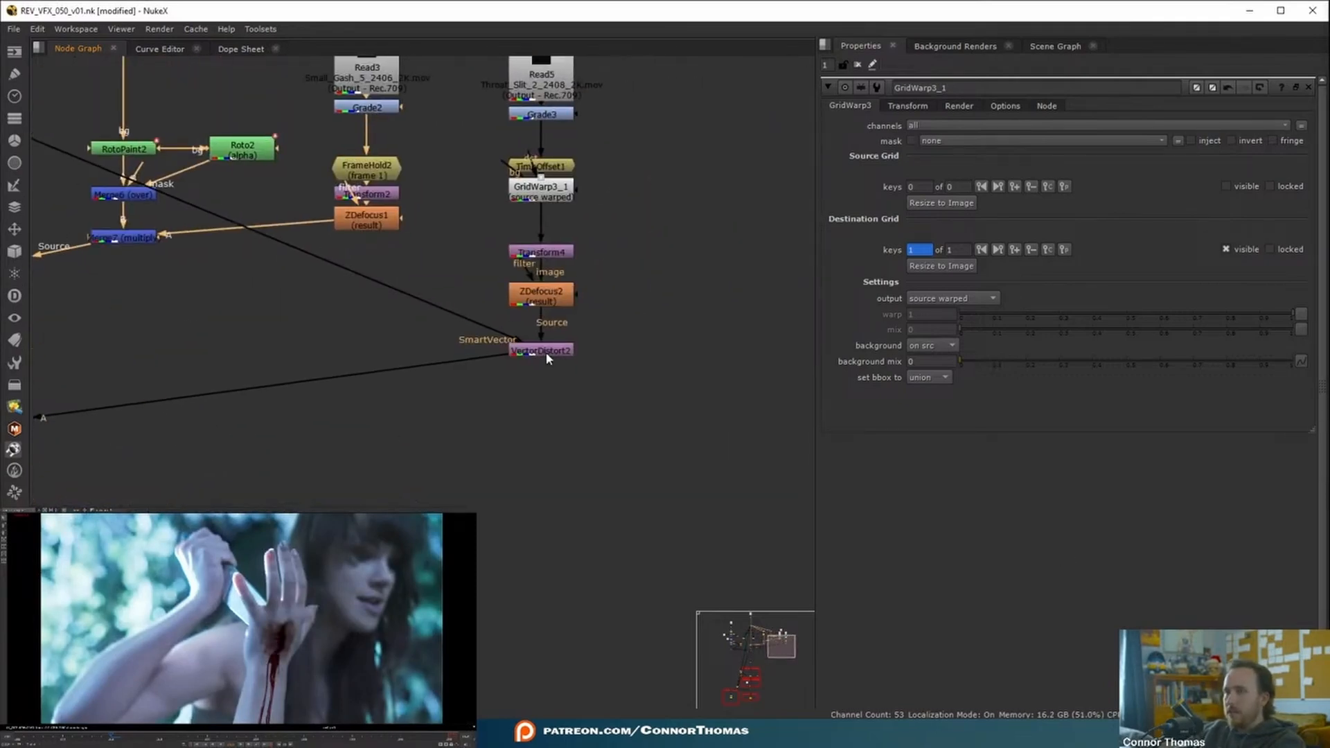
{"action": "left_click", "coordinate": [554, 191]}
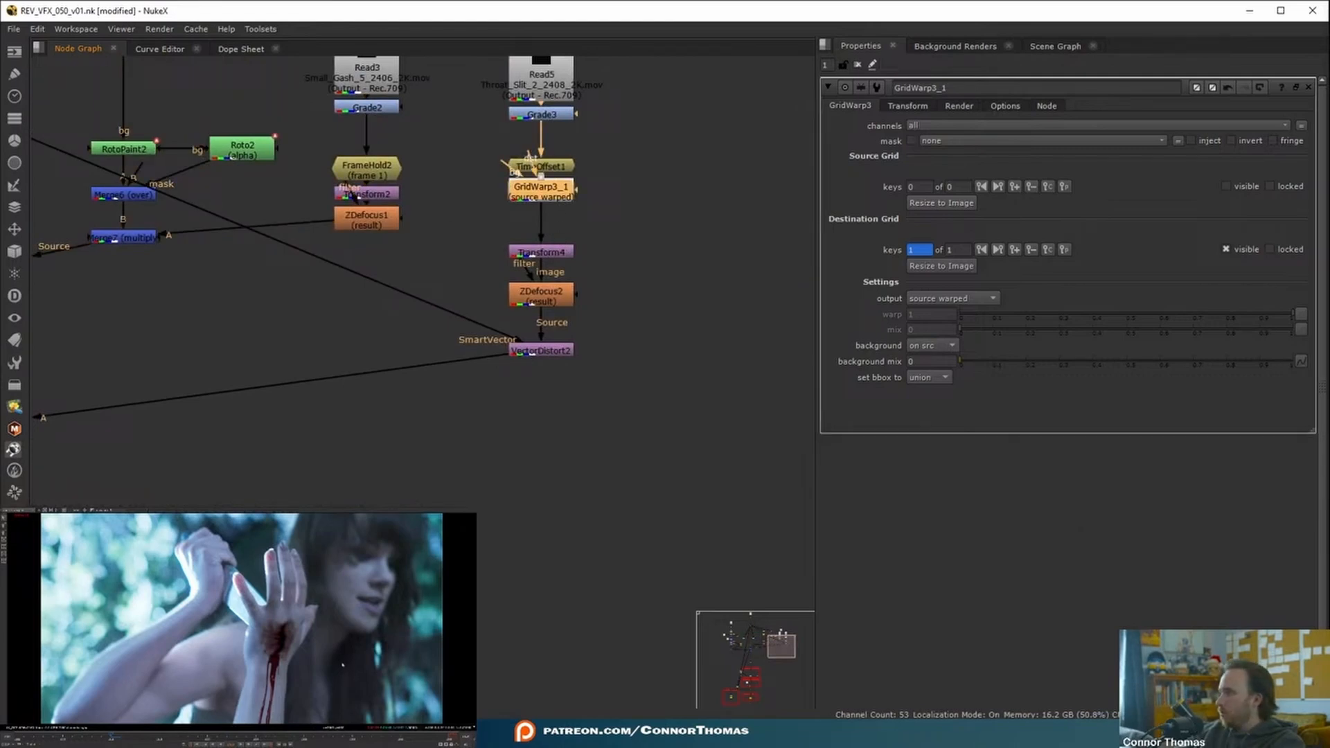
{"action": "scroll", "coordinate": [296, 672], "scroll_direction": "up", "scroll_amount": 3}
{"action": "middle_click_drag", "start_coordinate": [297, 671], "coordinate": [320, 626]}
{"action": "left_click_drag", "start_coordinate": [250, 651], "coordinate": [241, 643]}
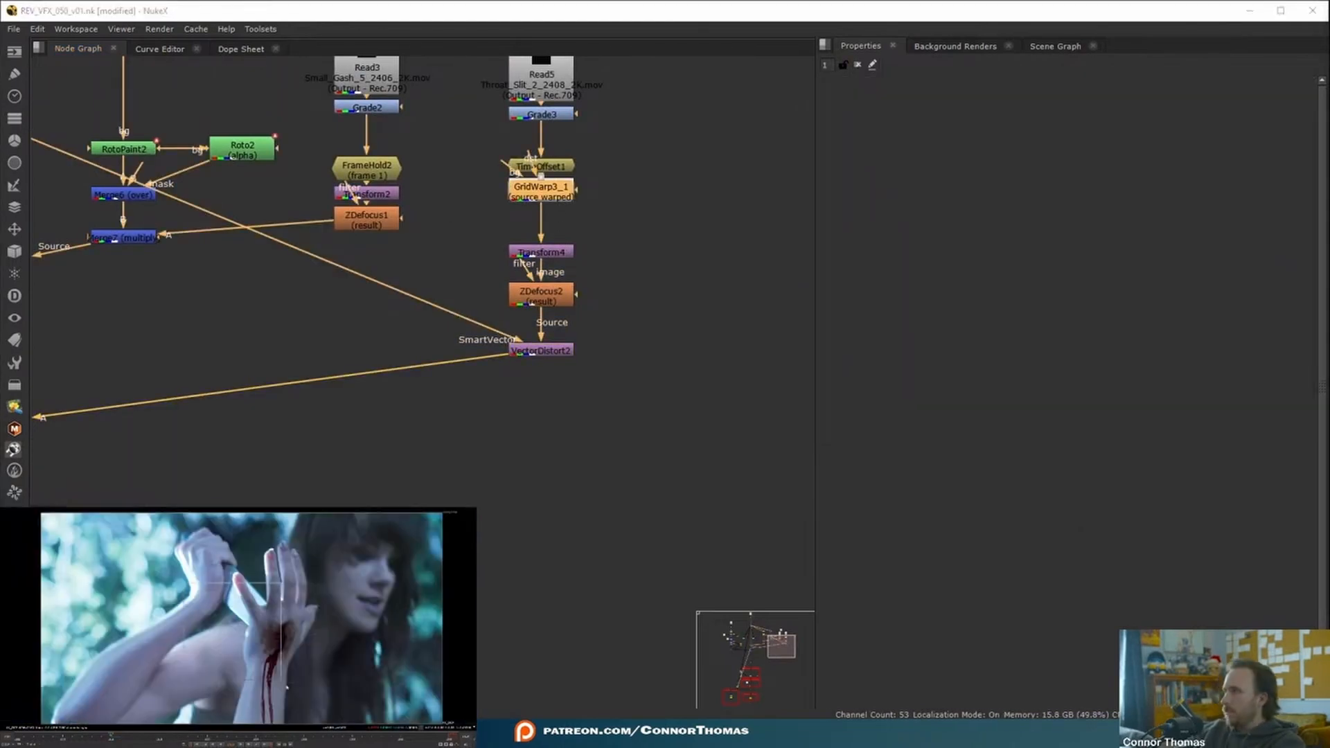
Turn off Hold Frame on the VectorDistort2 node.
{"action": "double_click", "coordinate": [557, 353]}
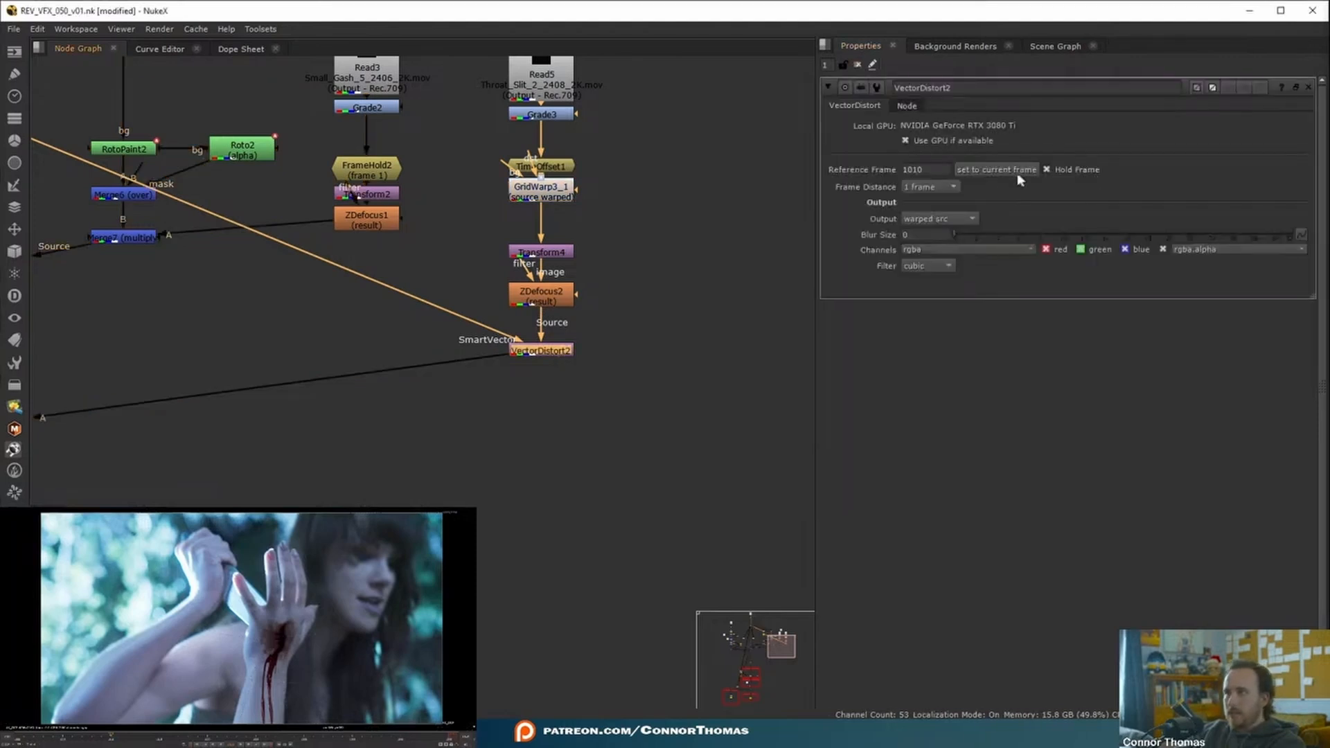
{"action": "left_click", "coordinate": [1047, 169]}
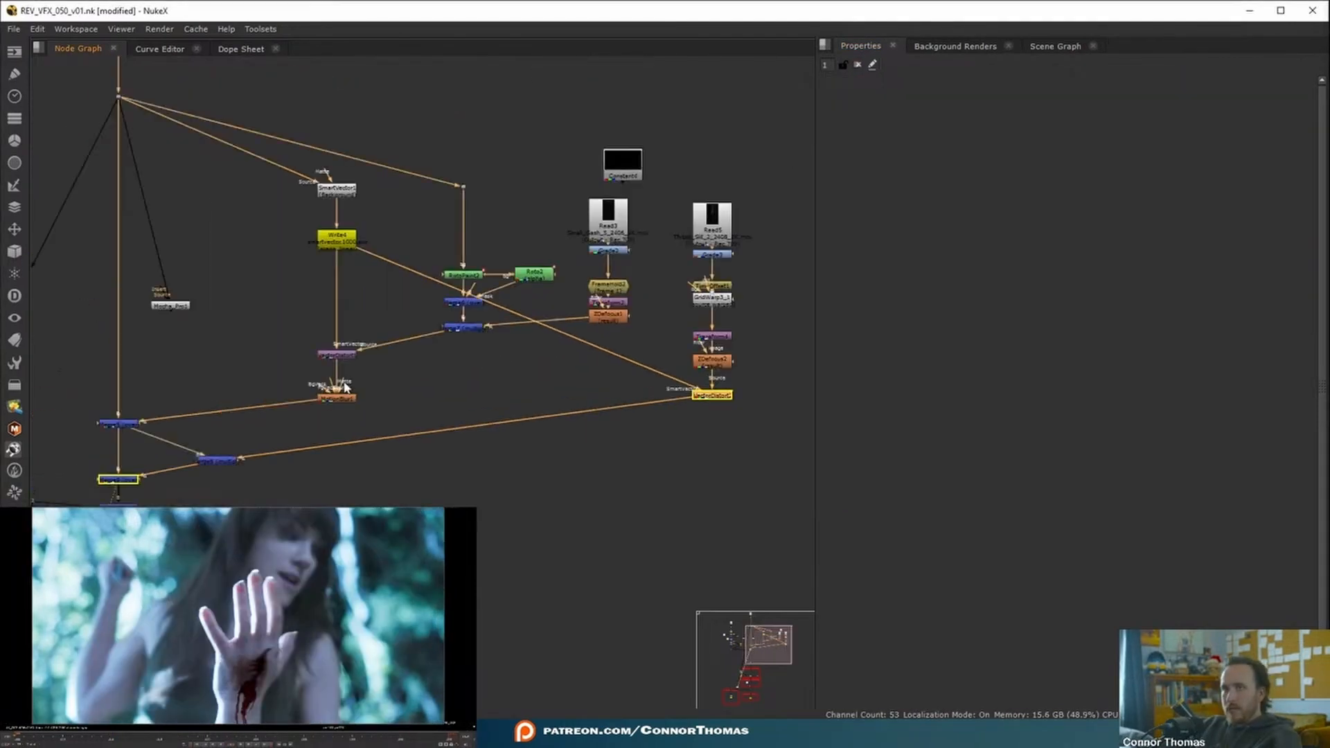
Paste a copy of the MotionBlur node after VectorDistort2 and return to an earlier frame of the shot.
{"action": "scroll", "coordinate": [609, 302], "scroll_direction": "up", "scroll_amount": 5}
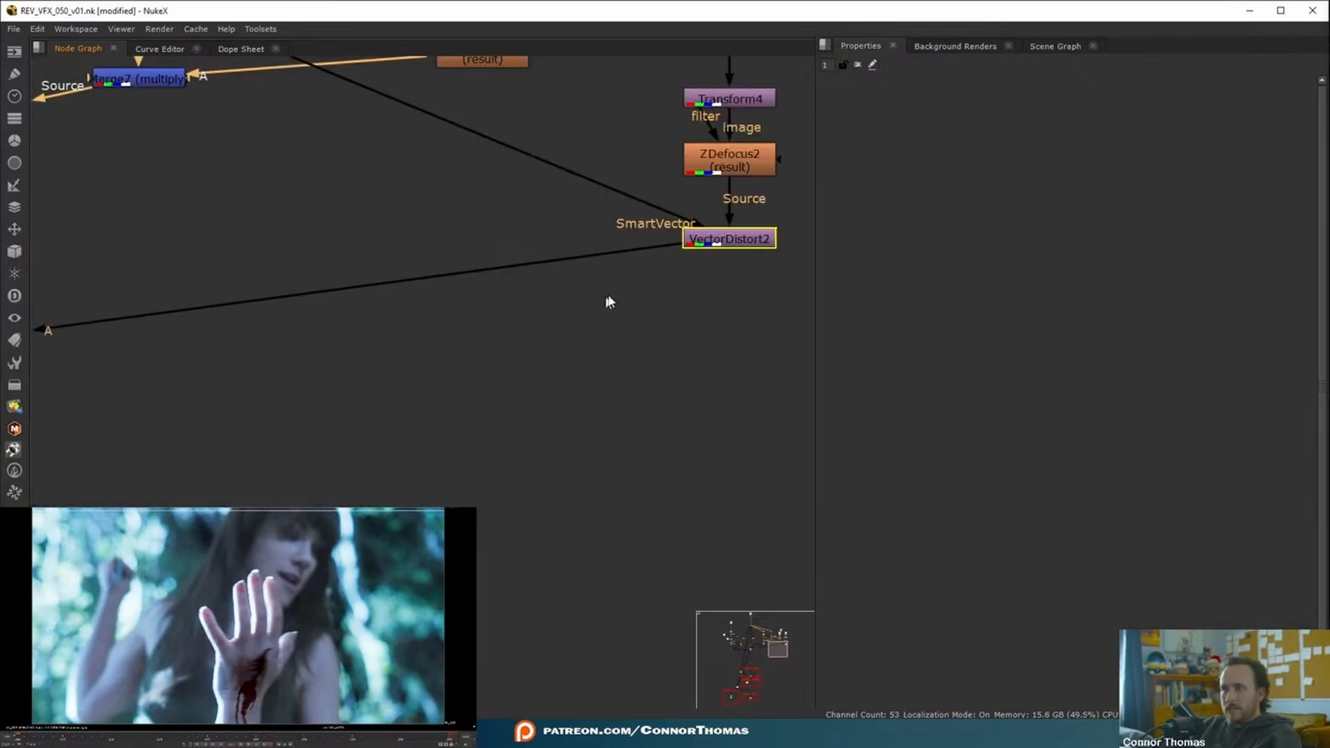
{"action": "key", "text": "ctrl+v"}
{"action": "middle_click_drag", "start_coordinate": [702, 322], "coordinate": [537, 404]}
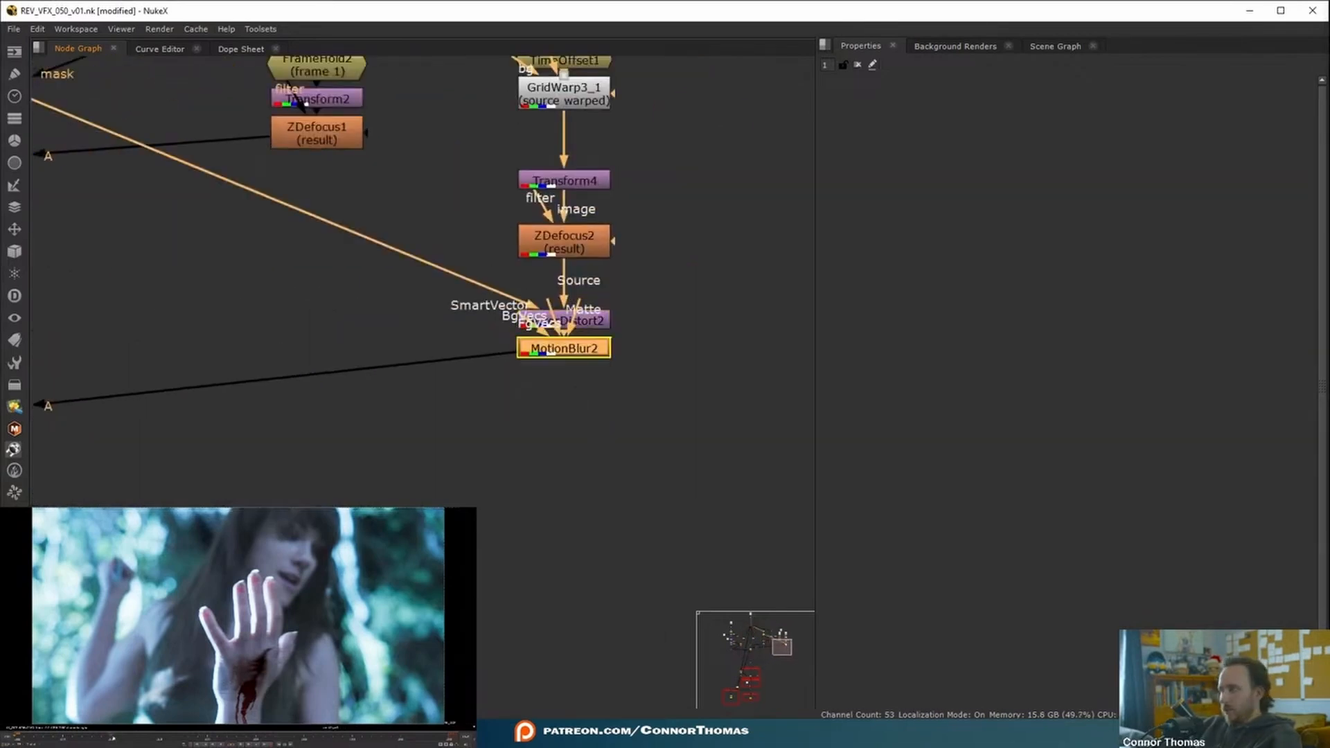
{"action": "left_click", "coordinate": [109, 739]}
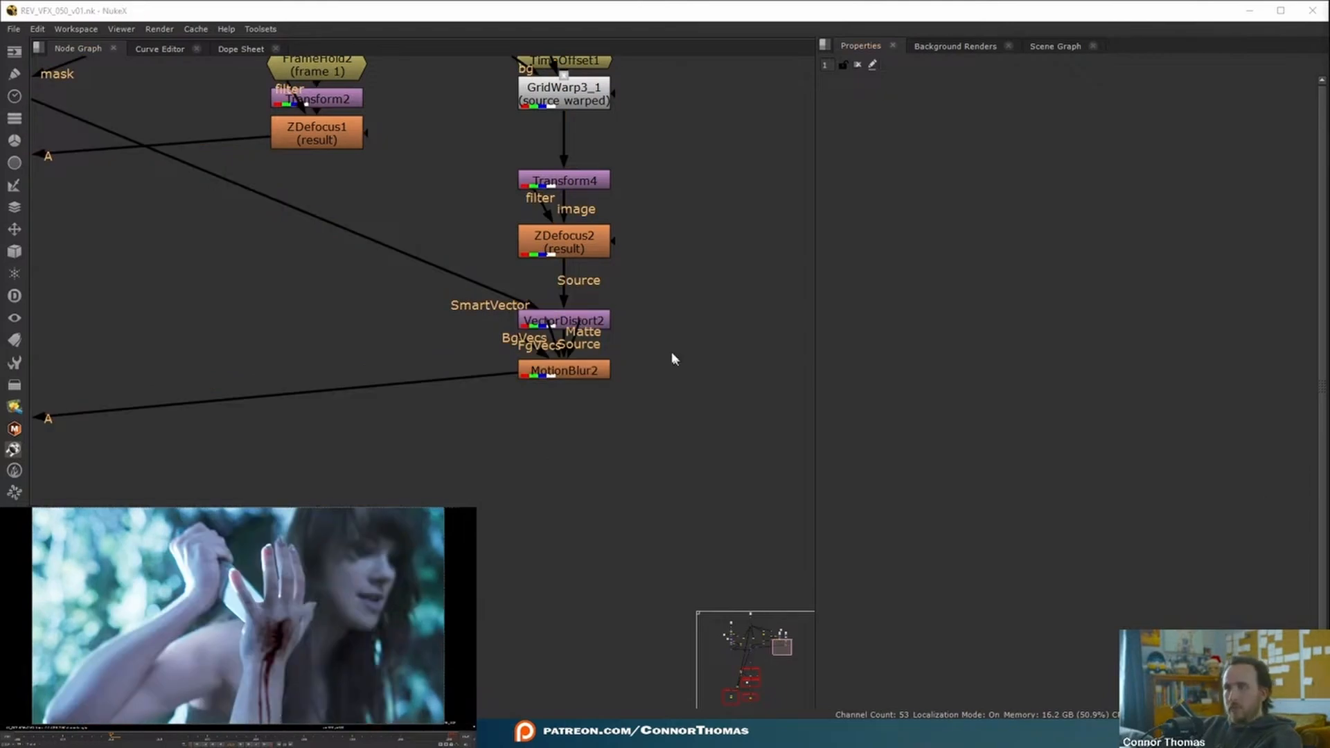
Add a Write node after MotionBlur2 and set its channels to rgba.
{"action": "middle_click_drag", "start_coordinate": [672, 355], "coordinate": [637, 402]}
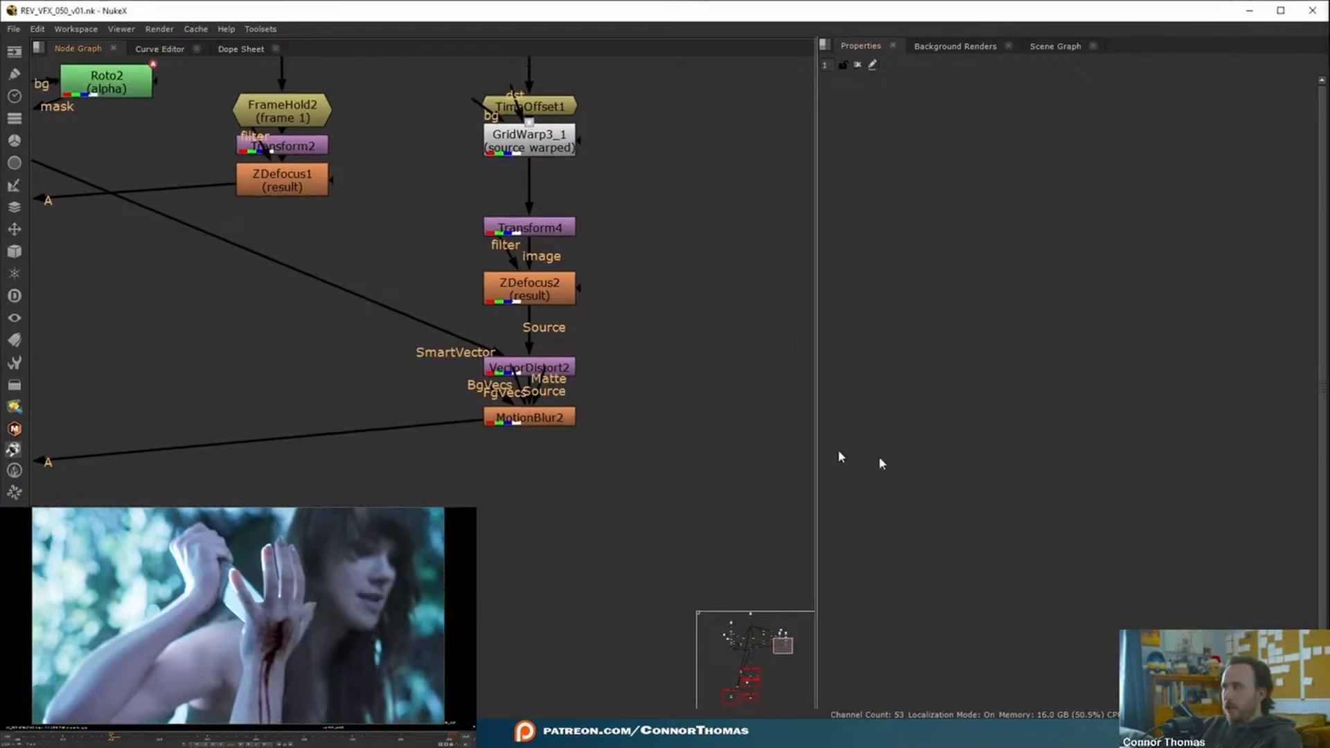
{"action": "left_click", "coordinate": [526, 427]}
{"action": "key", "text": "w"}
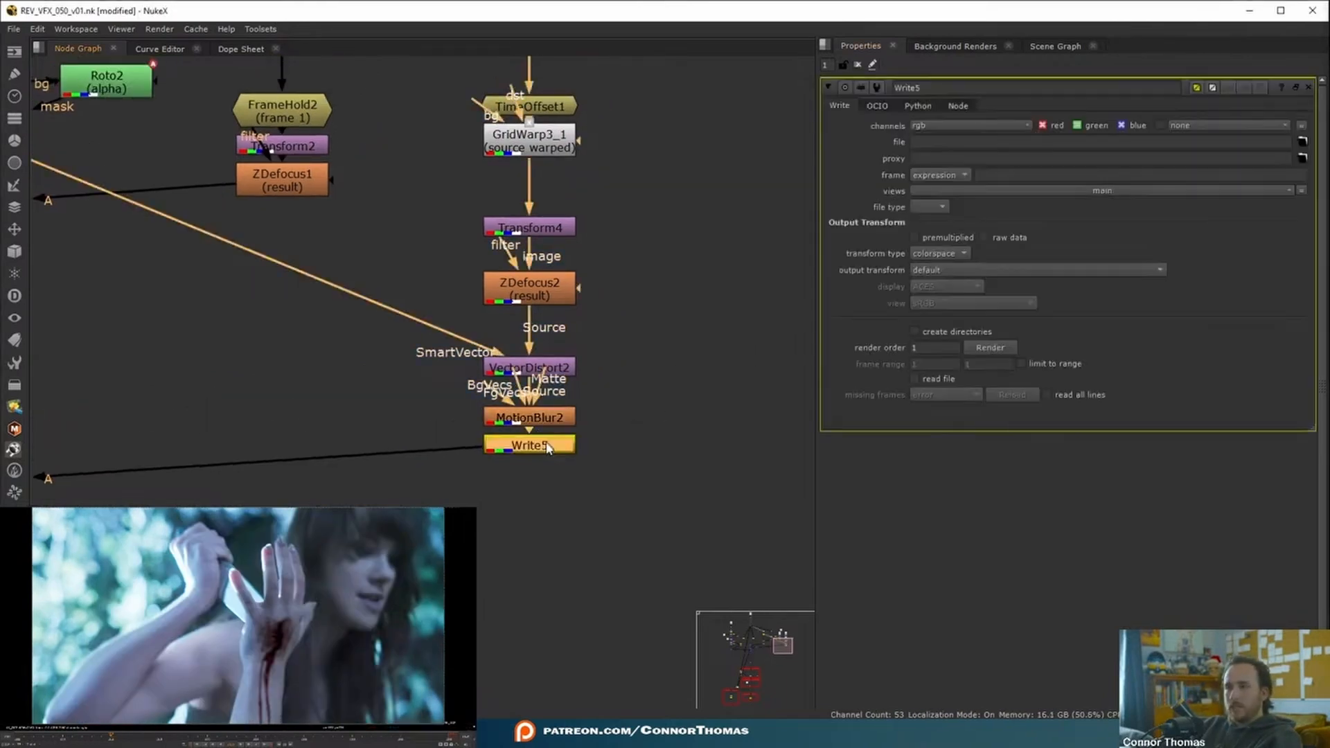
{"action": "left_click", "coordinate": [932, 126]}
{"action": "left_click", "coordinate": [953, 184]}
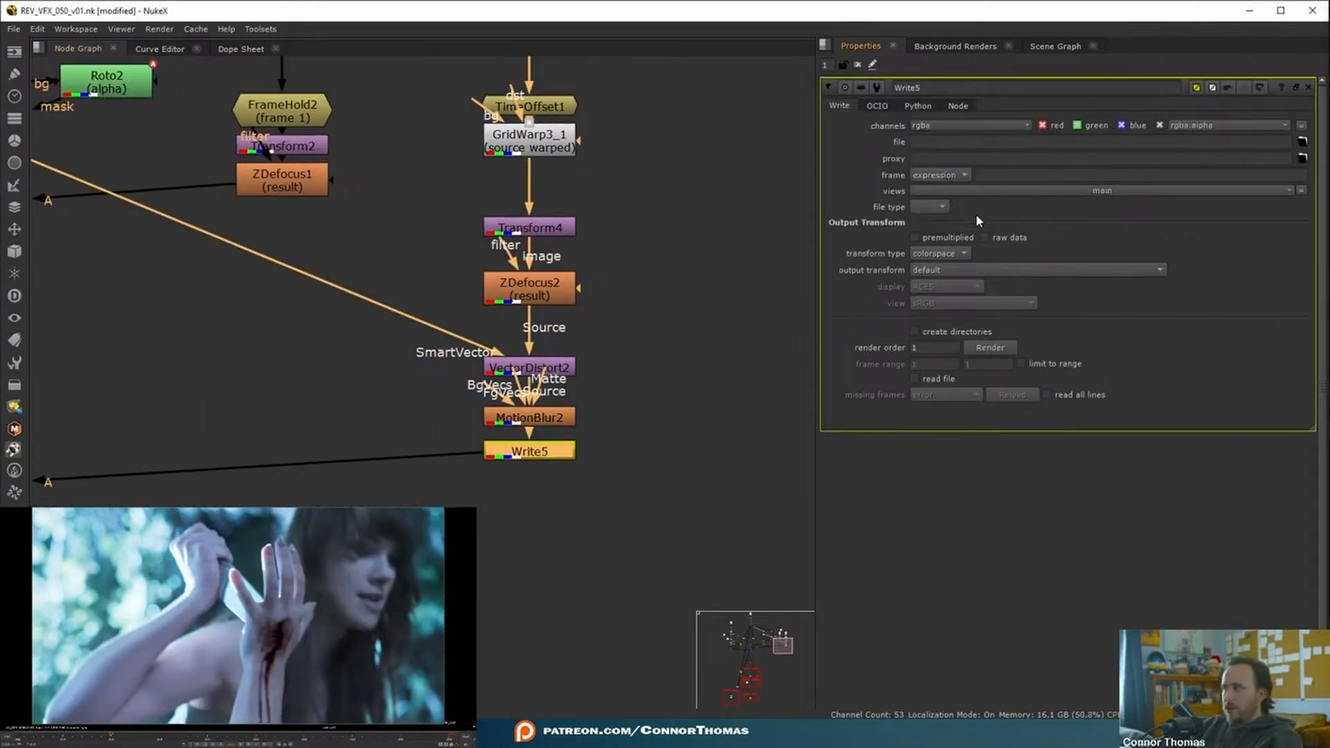
Set the Write node's output to 80_prerender/blood2/blood2.####.exr in the REV_VFX_050 shot folder, with directory creation enabled, and render it.
{"action": "left_click", "coordinate": [1304, 143]}
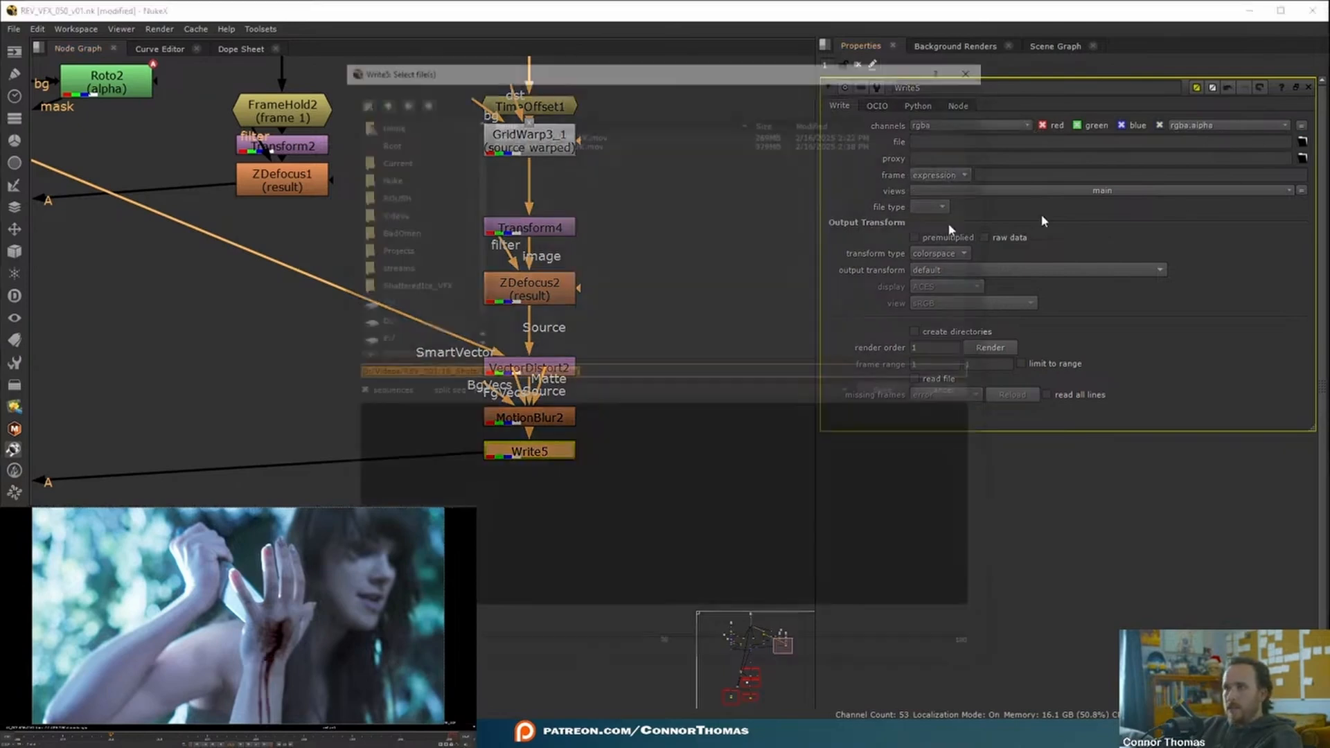
{"action": "left_click", "coordinate": [381, 100]}
{"action": "left_click", "coordinate": [381, 100]}
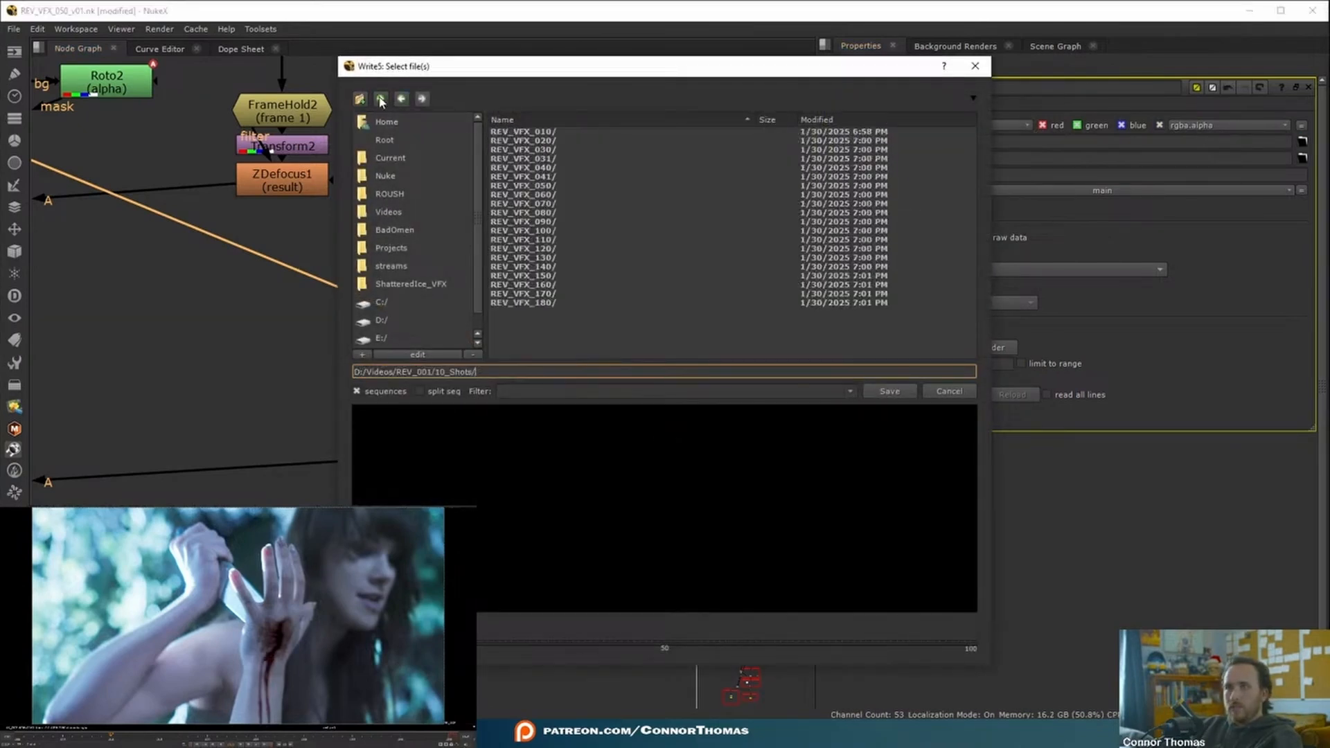
{"action": "double_click", "coordinate": [547, 185]}
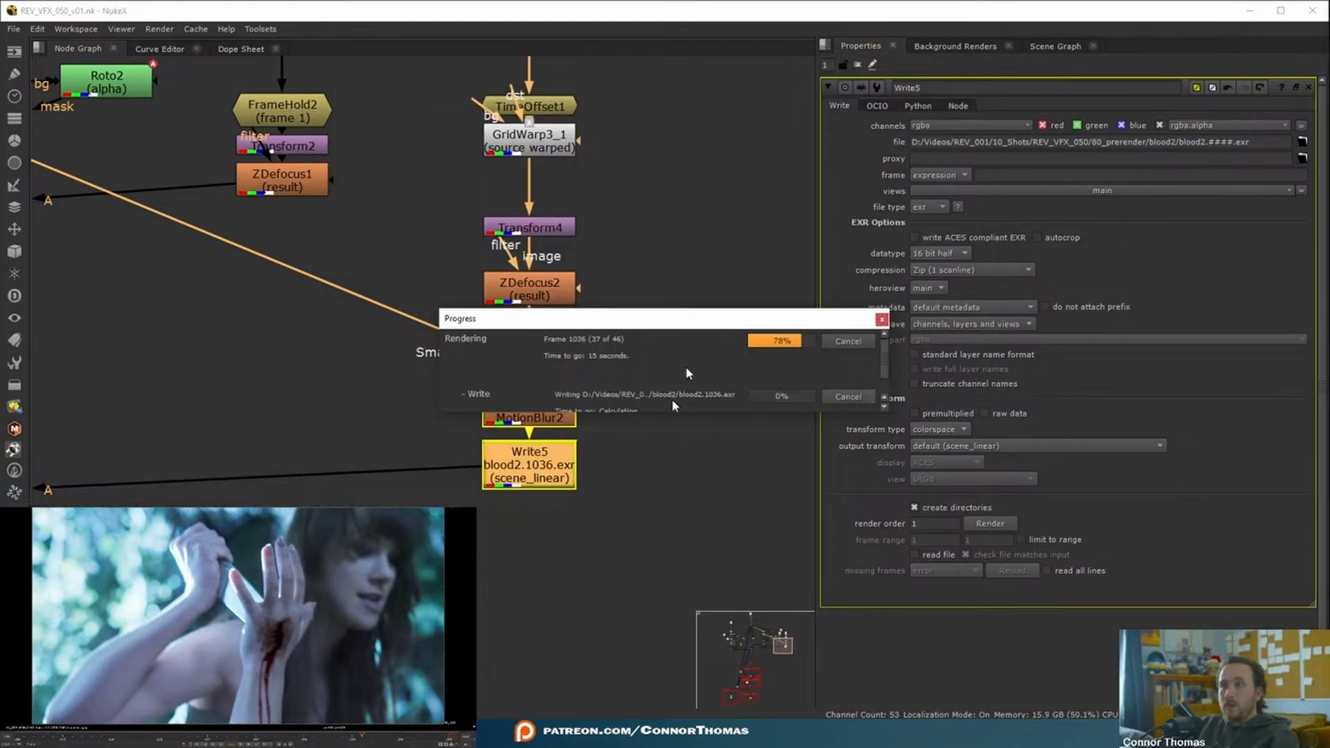
{"action": "scroll", "coordinate": [513, 610], "scroll_direction": "down", "scroll_amount": 3}
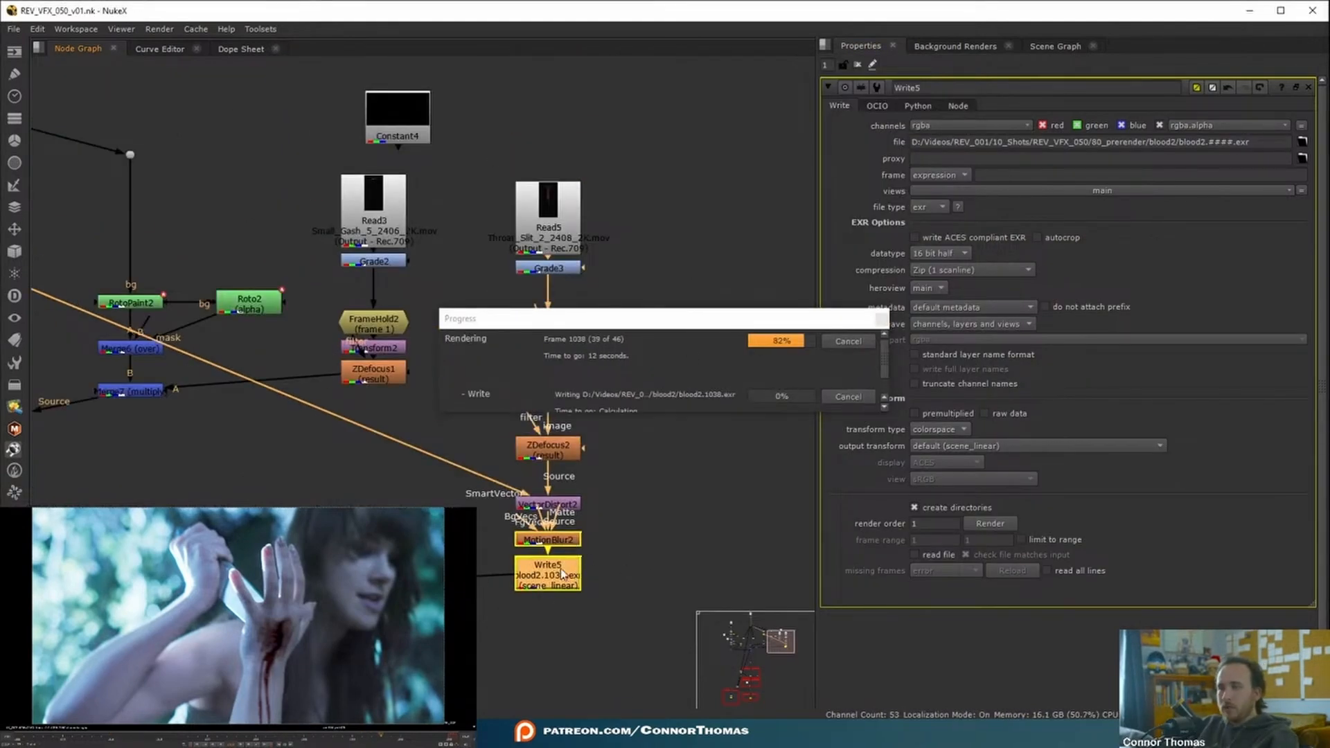
{"action": "middle_click_drag", "start_coordinate": [254, 560], "coordinate": [520, 488]}
{"action": "scroll", "coordinate": [195, 470], "scroll_direction": "down", "scroll_amount": 3}
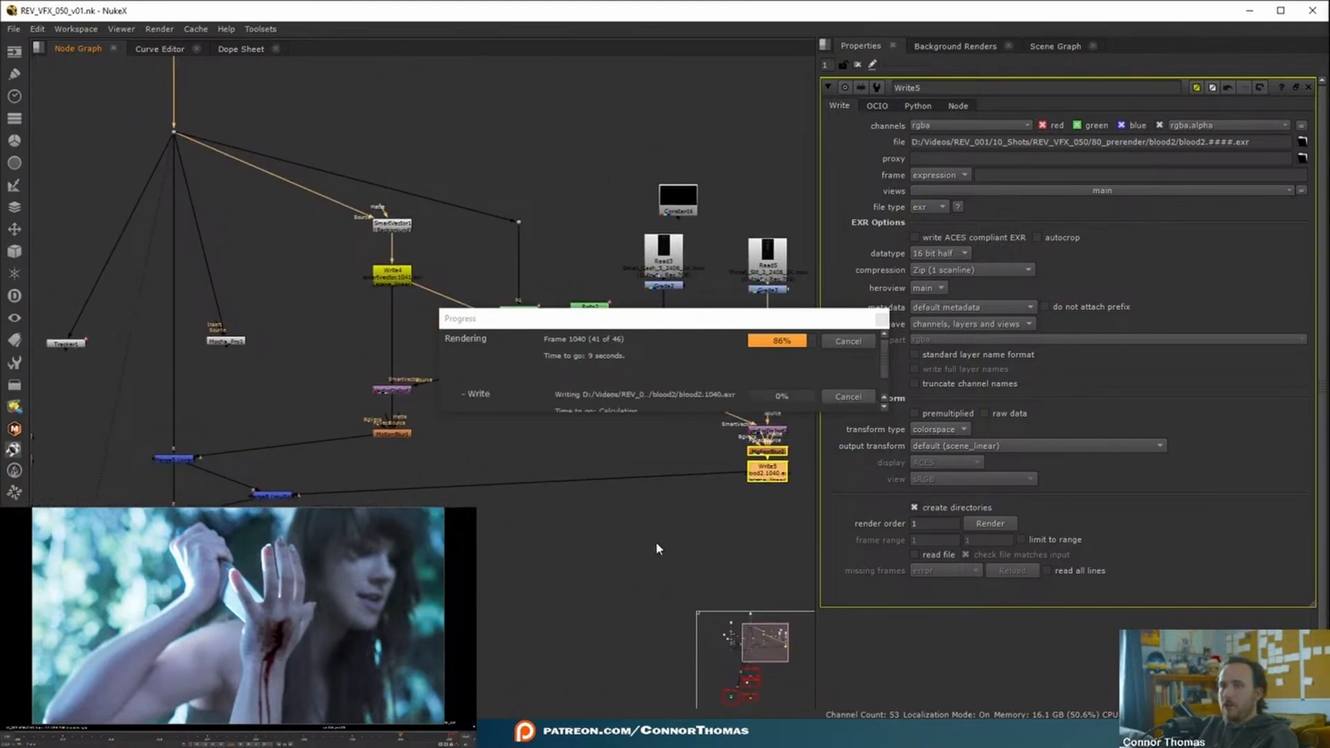
{"action": "middle_click_drag", "start_coordinate": [650, 526], "coordinate": [513, 534]}
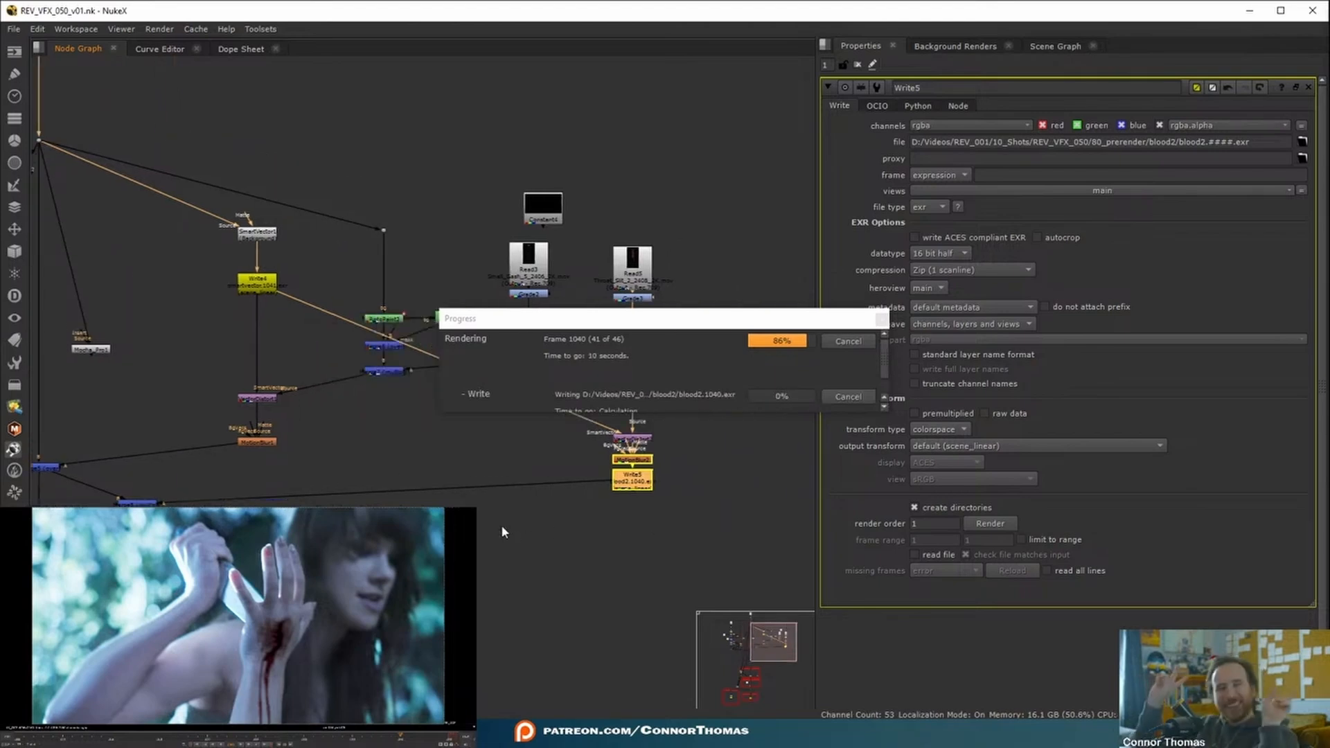
Connect the rendered blood2 Read node to the multiply merge's A input in place of the Write node, and enable Auto Alpha.
{"action": "left_click_drag", "start_coordinate": [530, 478], "coordinate": [374, 478]}
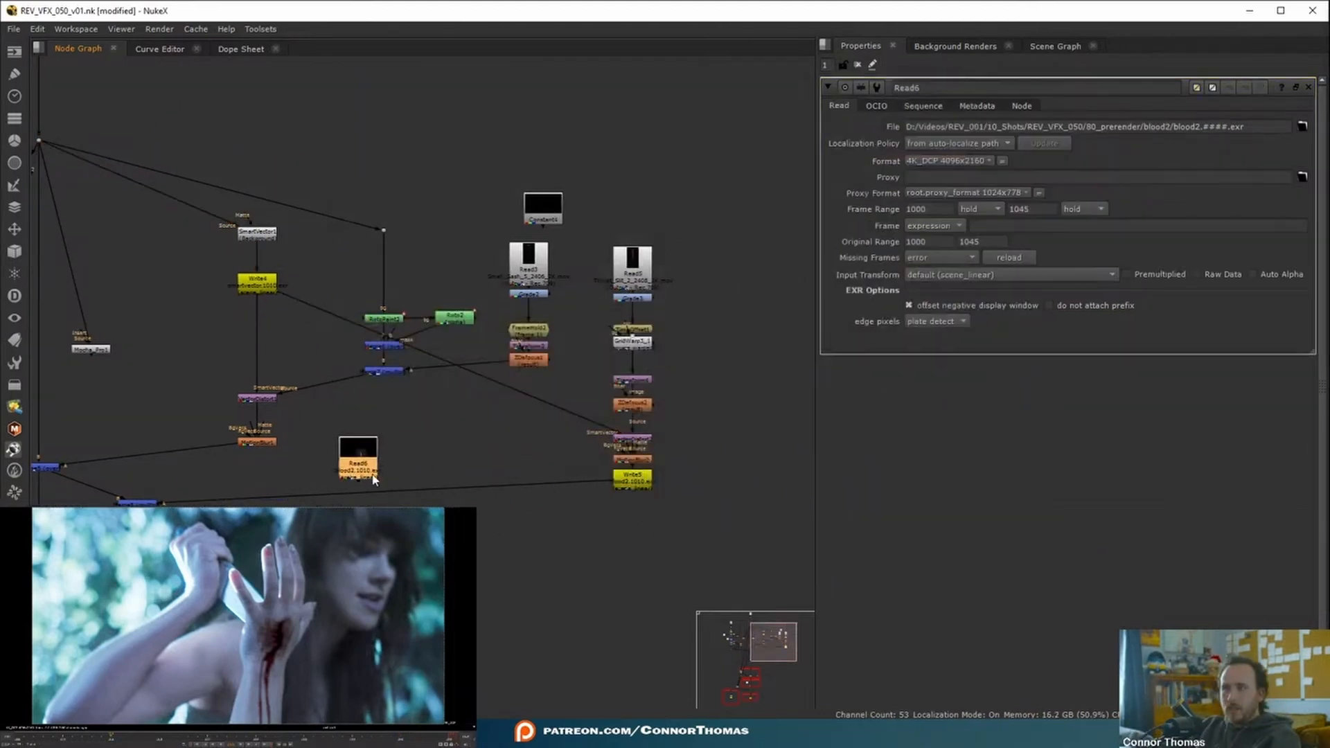
{"action": "middle_click_drag", "start_coordinate": [669, 492], "coordinate": [749, 473]}
{"action": "left_click_drag", "start_coordinate": [669, 463], "coordinate": [436, 447]}
{"action": "middle_click_drag", "start_coordinate": [419, 554], "coordinate": [487, 526]}
{"action": "scroll", "coordinate": [596, 512], "scroll_direction": "up", "scroll_amount": 3}
{"action": "left_click", "coordinate": [1268, 275]}
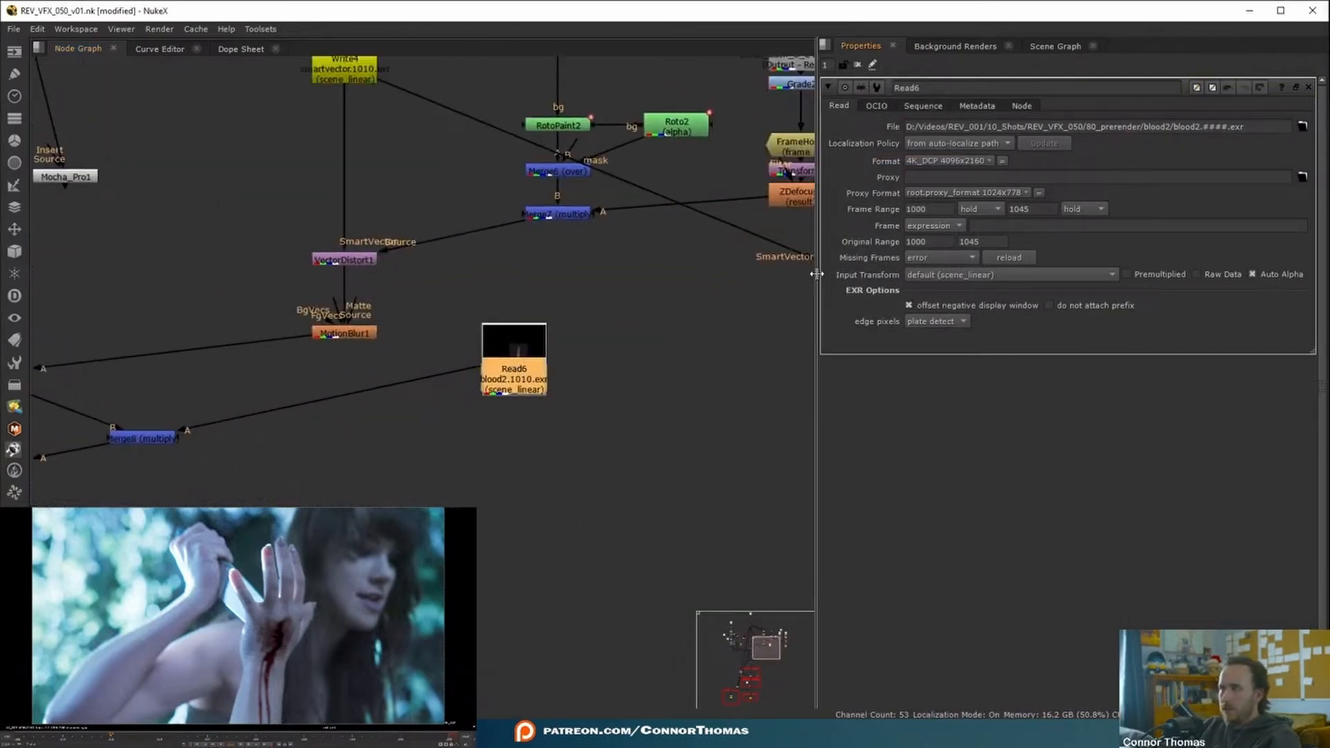
{"action": "left_click", "coordinate": [858, 65]}
Temporarily disable the gash merge and step through frames to examine the blood drip, then view Merge5.
{"action": "middle_click_drag", "start_coordinate": [154, 402], "coordinate": [616, 359]}
{"action": "left_click", "coordinate": [439, 333]}
{"action": "key", "text": "d"}
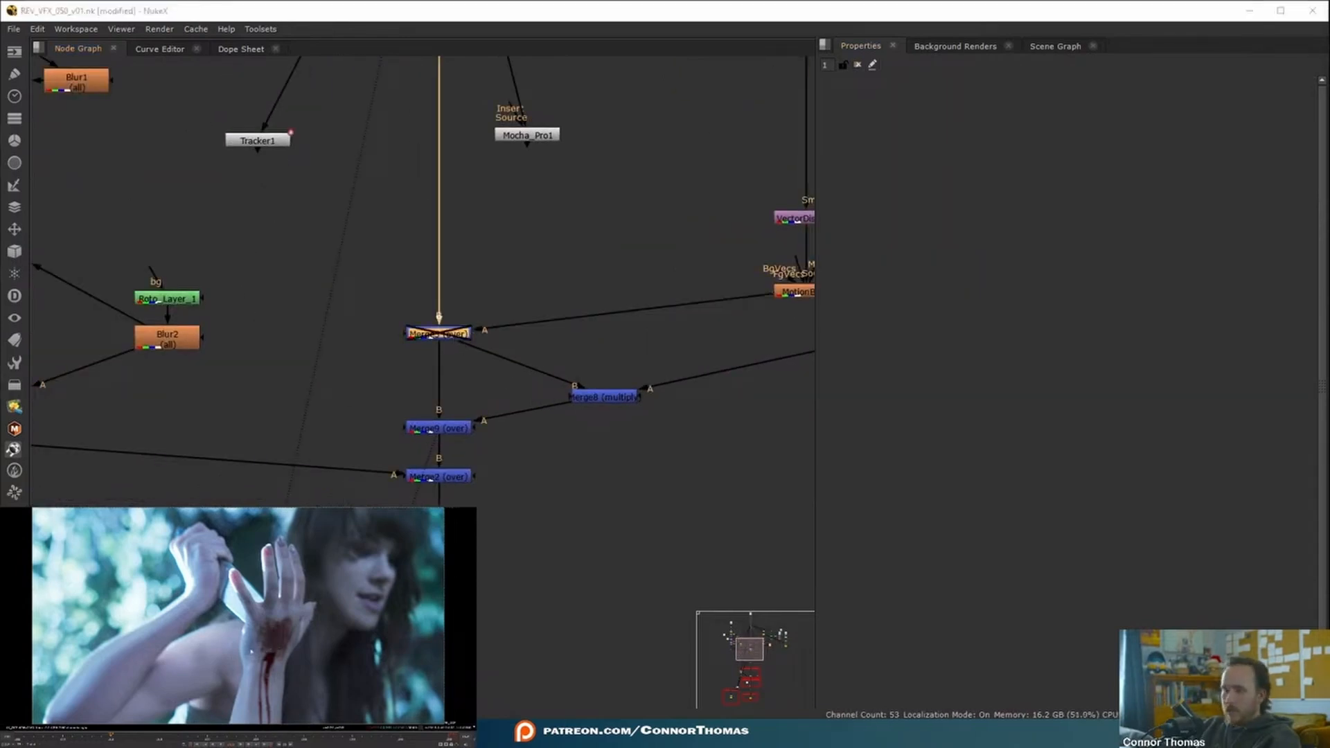
{"action": "key", "text": "Right"}
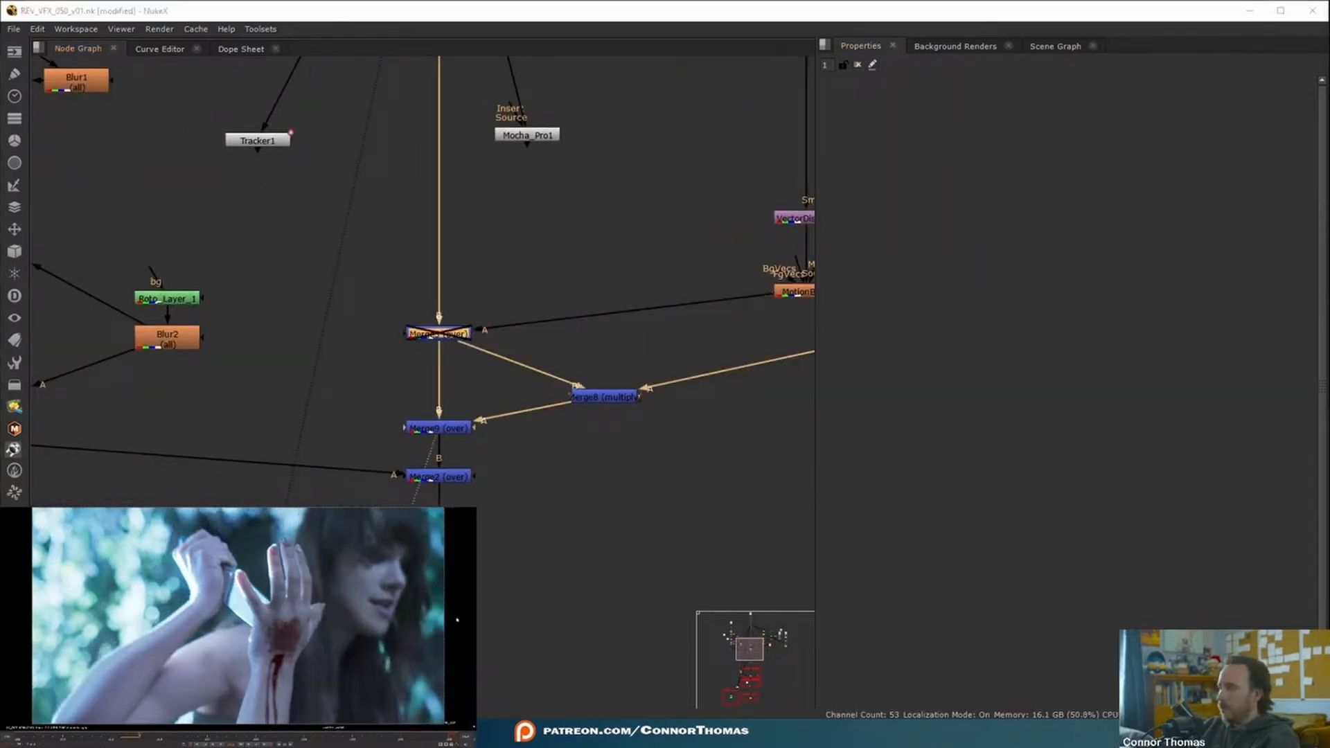
{"action": "key", "text": "1"}
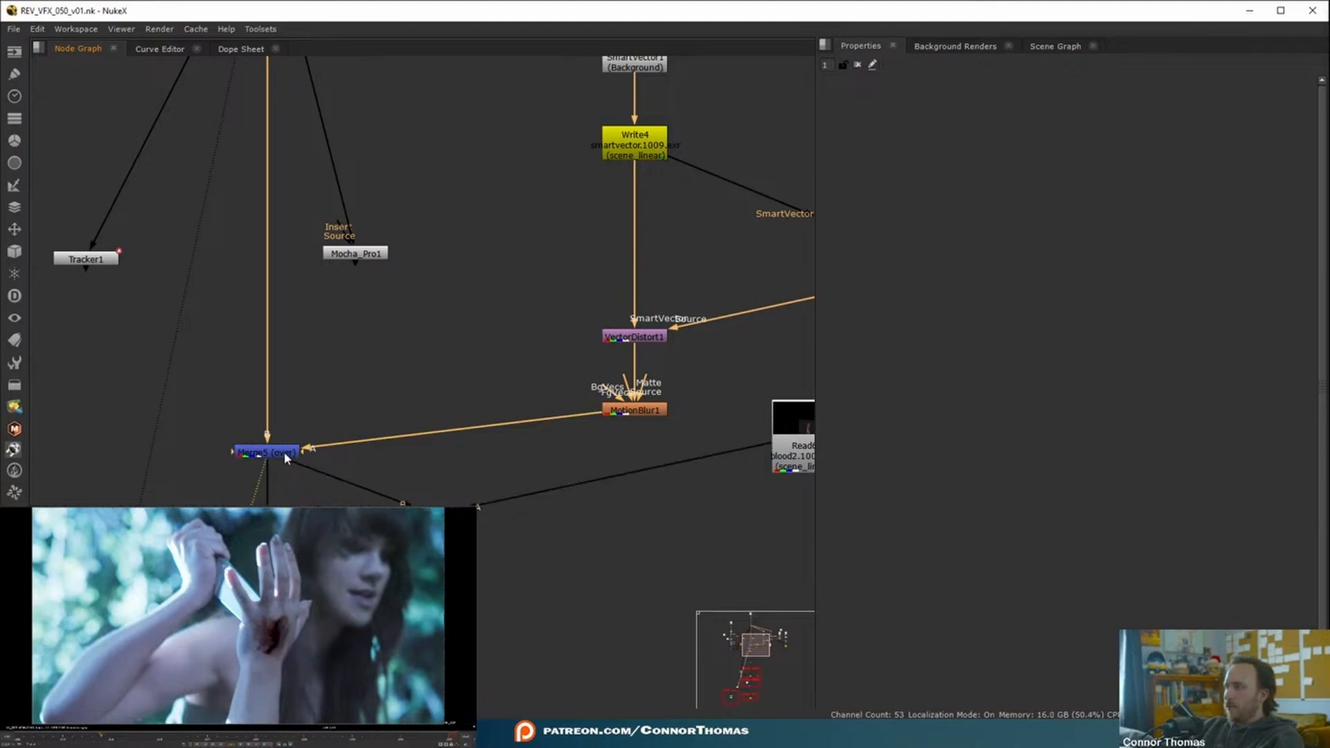
Add a FrameHold node at frame 1037 on a new branch from the main plate.
{"action": "middle_click_drag", "start_coordinate": [478, 441], "coordinate": [259, 478]}
{"action": "middle_click_drag", "start_coordinate": [576, 437], "coordinate": [347, 506]}
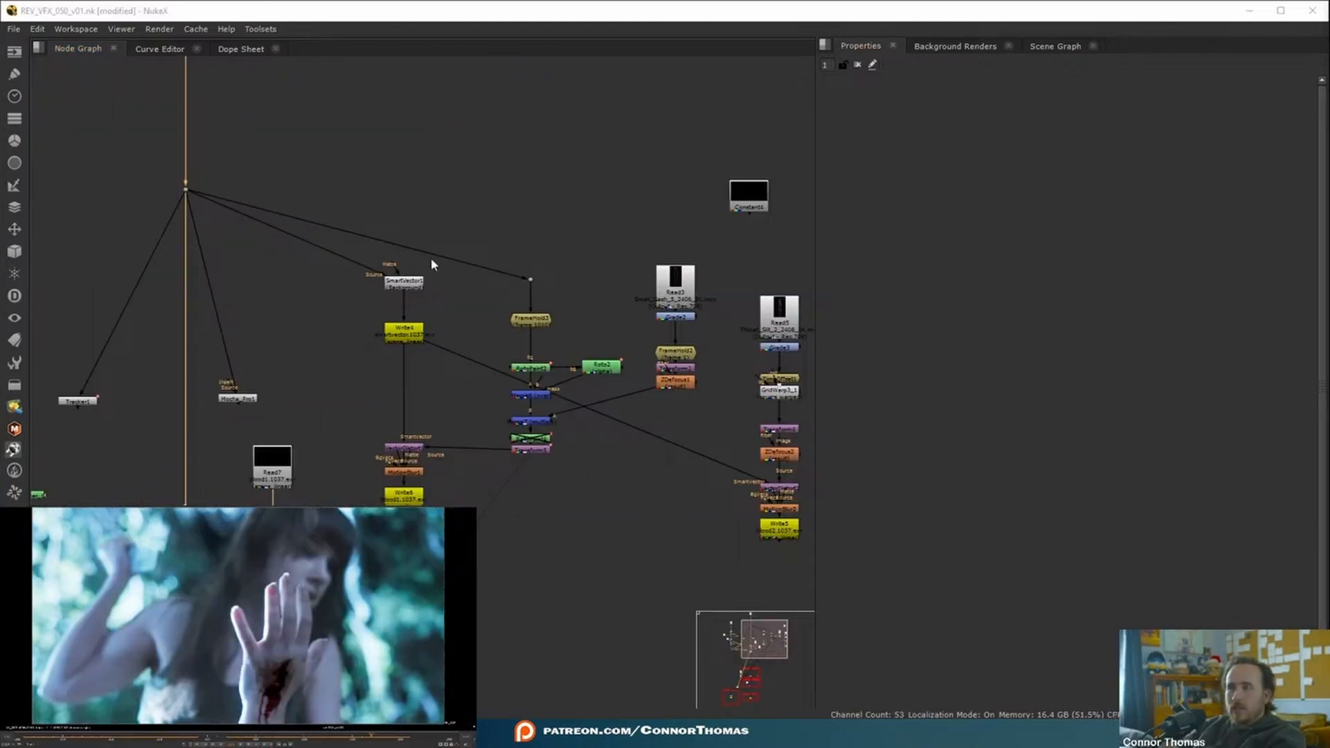
{"action": "key", "text": "Tab"}
{"action": "type", "text": "fra"}
{"action": "left_click", "coordinate": [308, 231]}
{"action": "left_click_drag", "start_coordinate": [444, 217], "coordinate": [239, 178]}
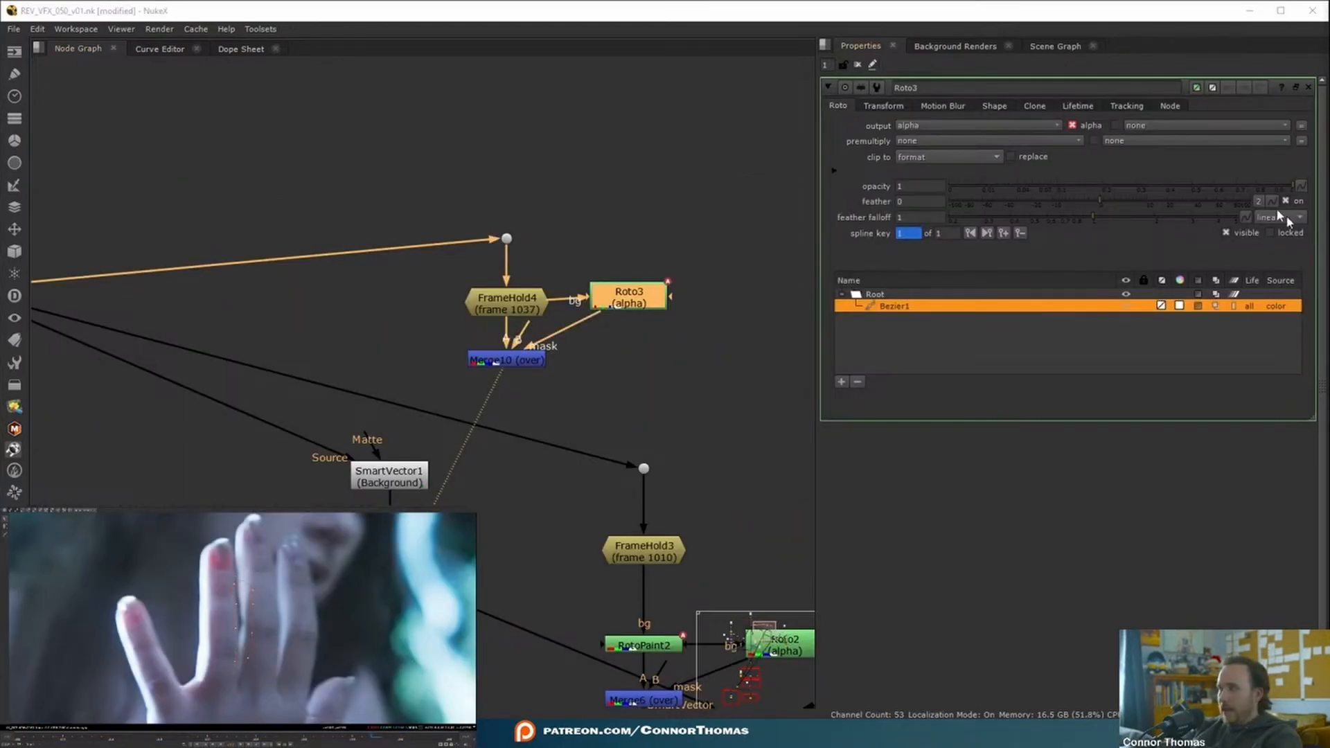
Set Roto3's premultiply to rgba and add a Blur node after it to soften the finger matte.
{"action": "left_click", "coordinate": [942, 141]}
{"action": "left_click", "coordinate": [928, 154]}
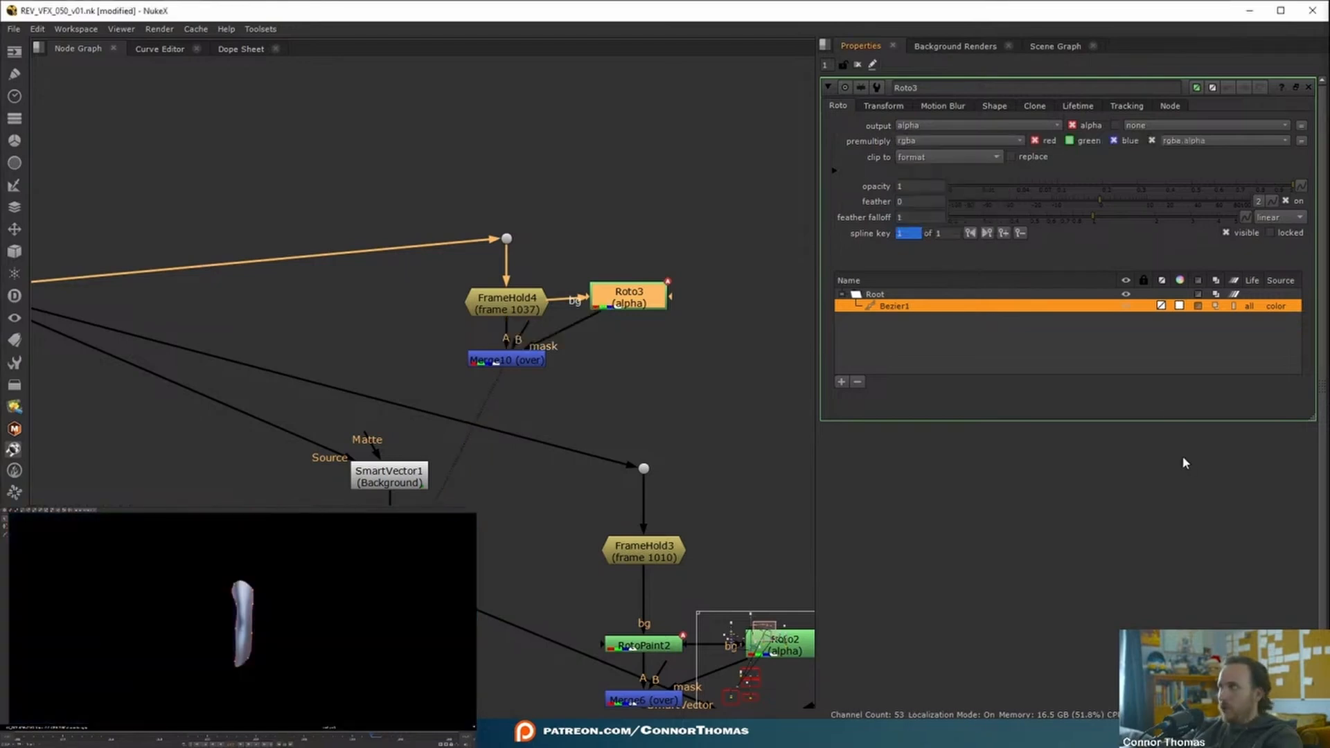
{"action": "key", "text": "f"}
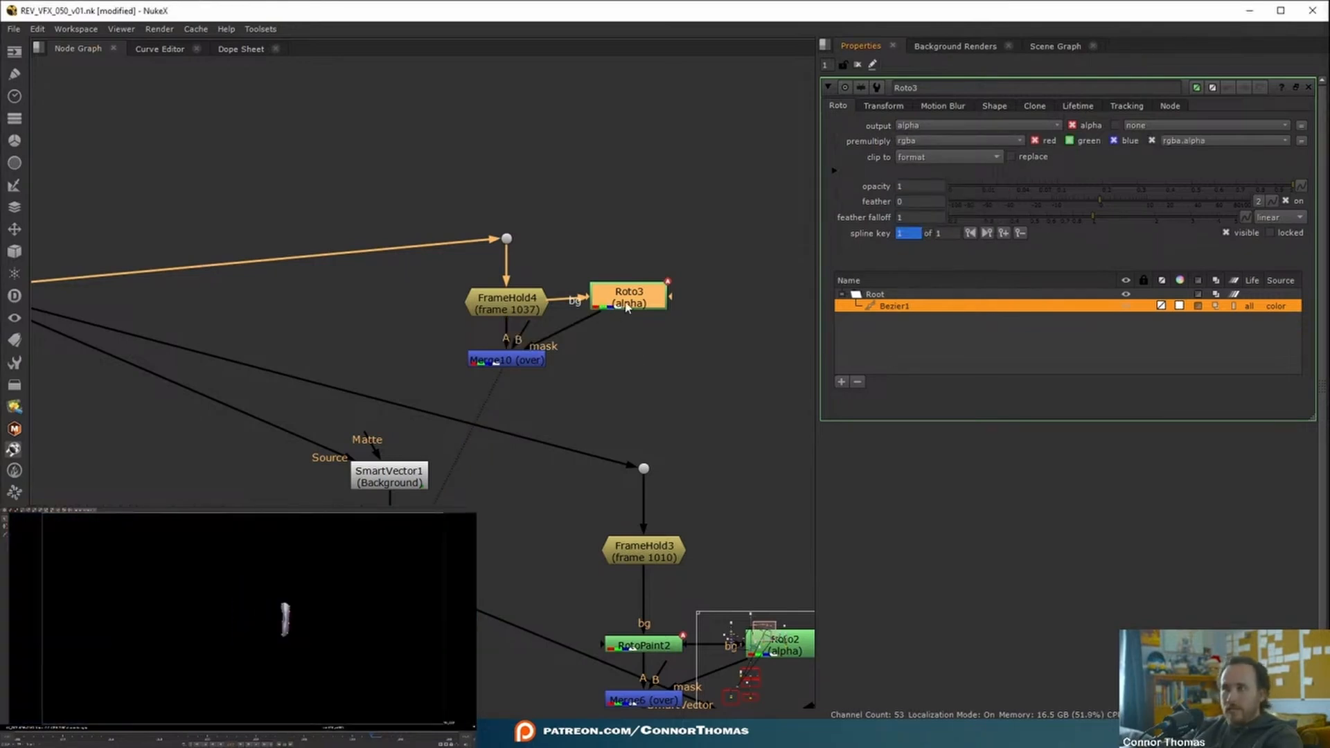
{"action": "key", "text": "b"}
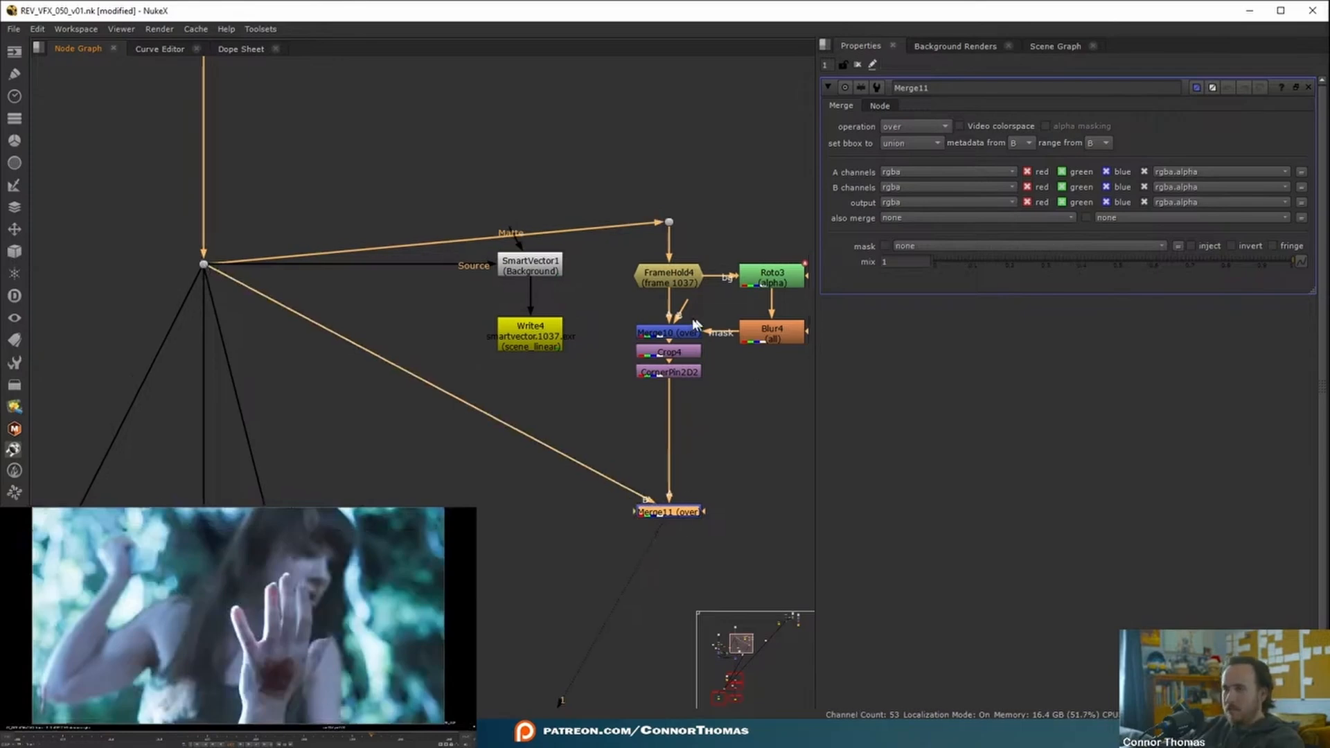
Move and reshape the CornerPin2D2 pins so the cropped finger patch sits over the wound in the palm.
{"action": "middle_click_drag", "start_coordinate": [695, 325], "coordinate": [574, 336]}
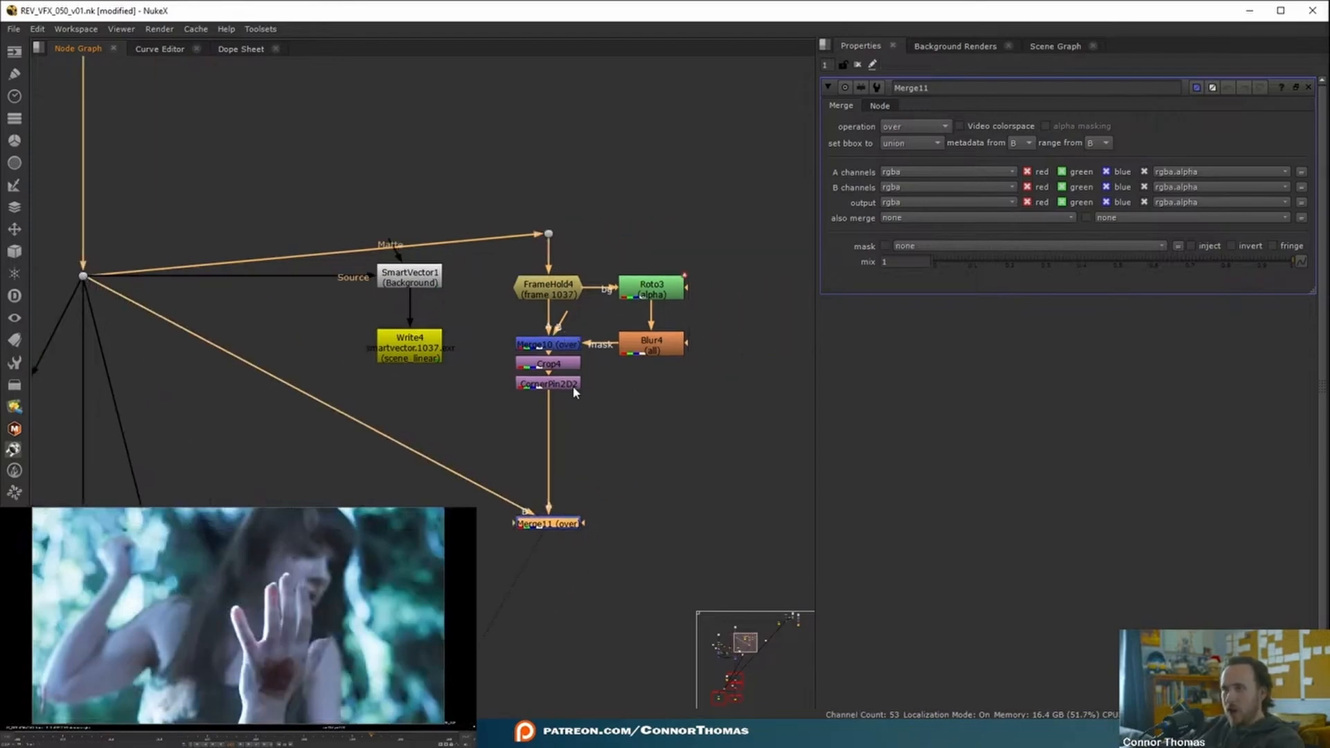
{"action": "double_click", "coordinate": [572, 386]}
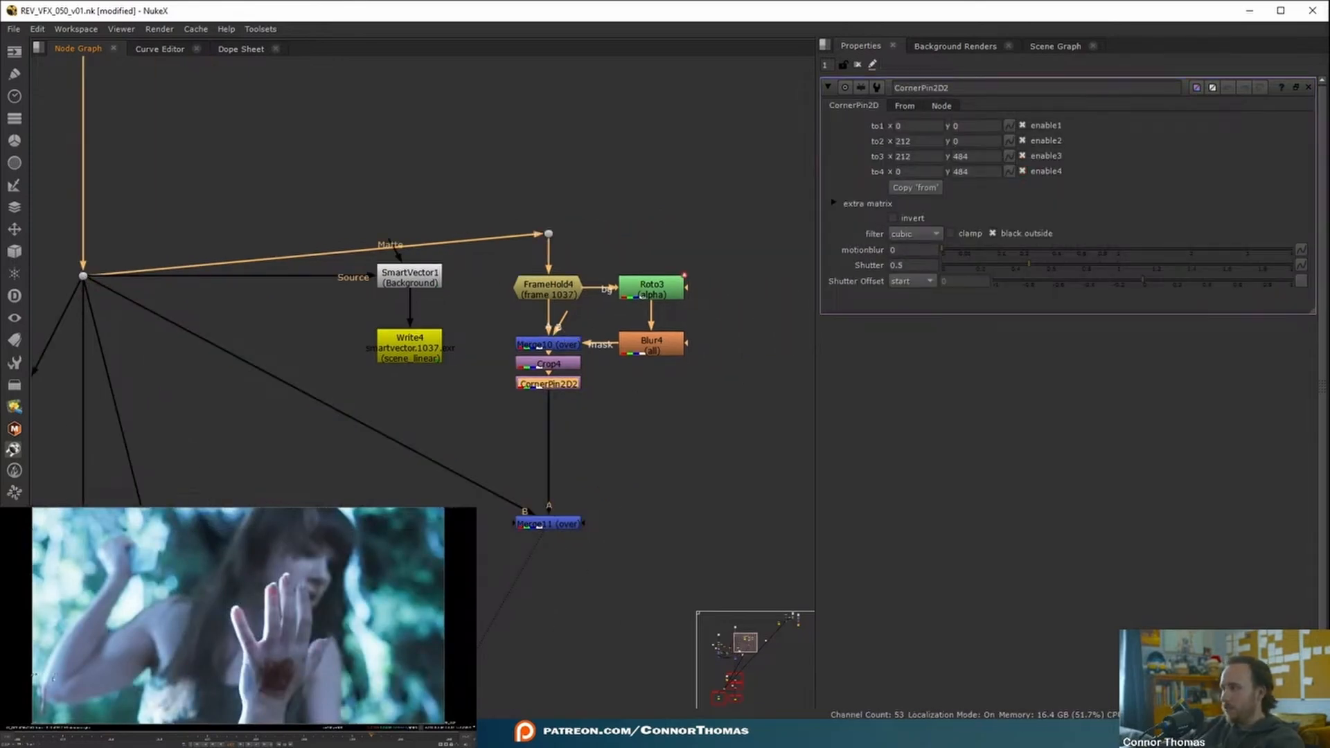
{"action": "left_click_drag", "start_coordinate": [55, 676], "coordinate": [290, 656]}
{"action": "middle_click_drag", "start_coordinate": [318, 711], "coordinate": [308, 677]}
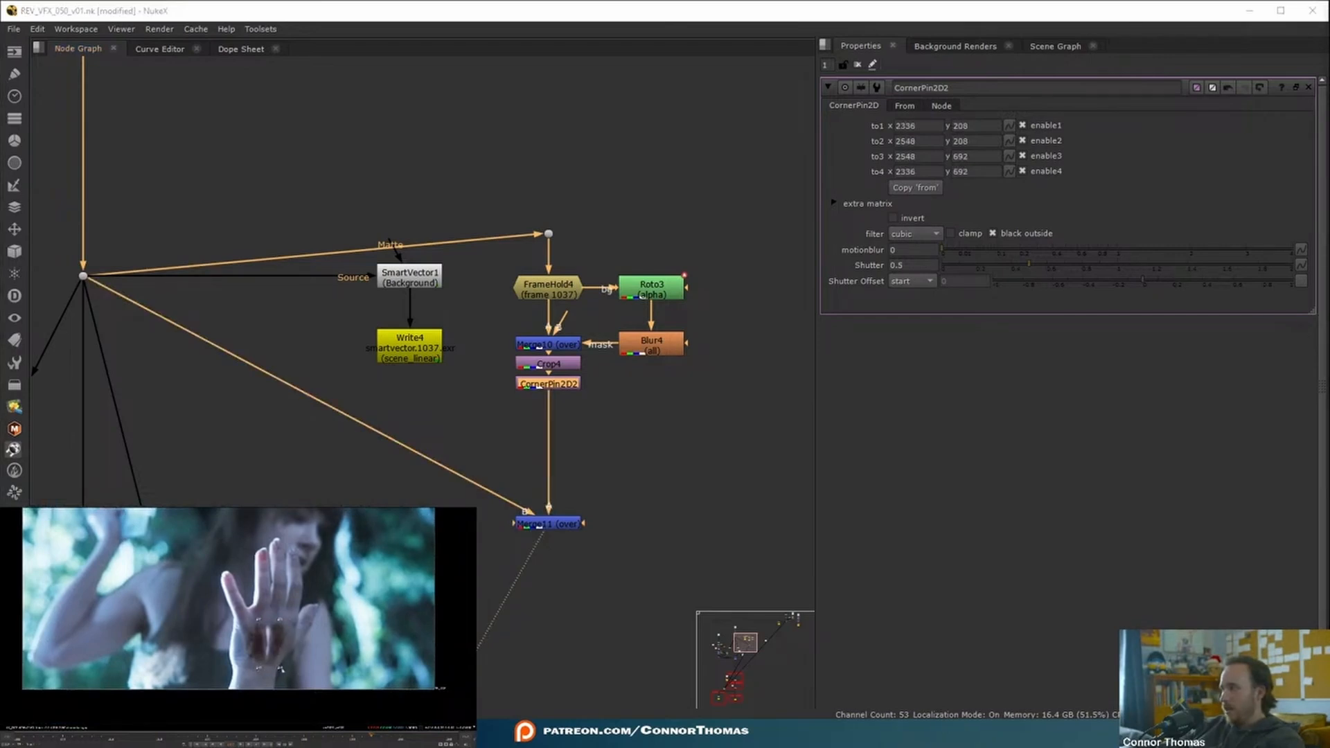
{"action": "left_click_drag", "start_coordinate": [279, 669], "coordinate": [274, 668]}
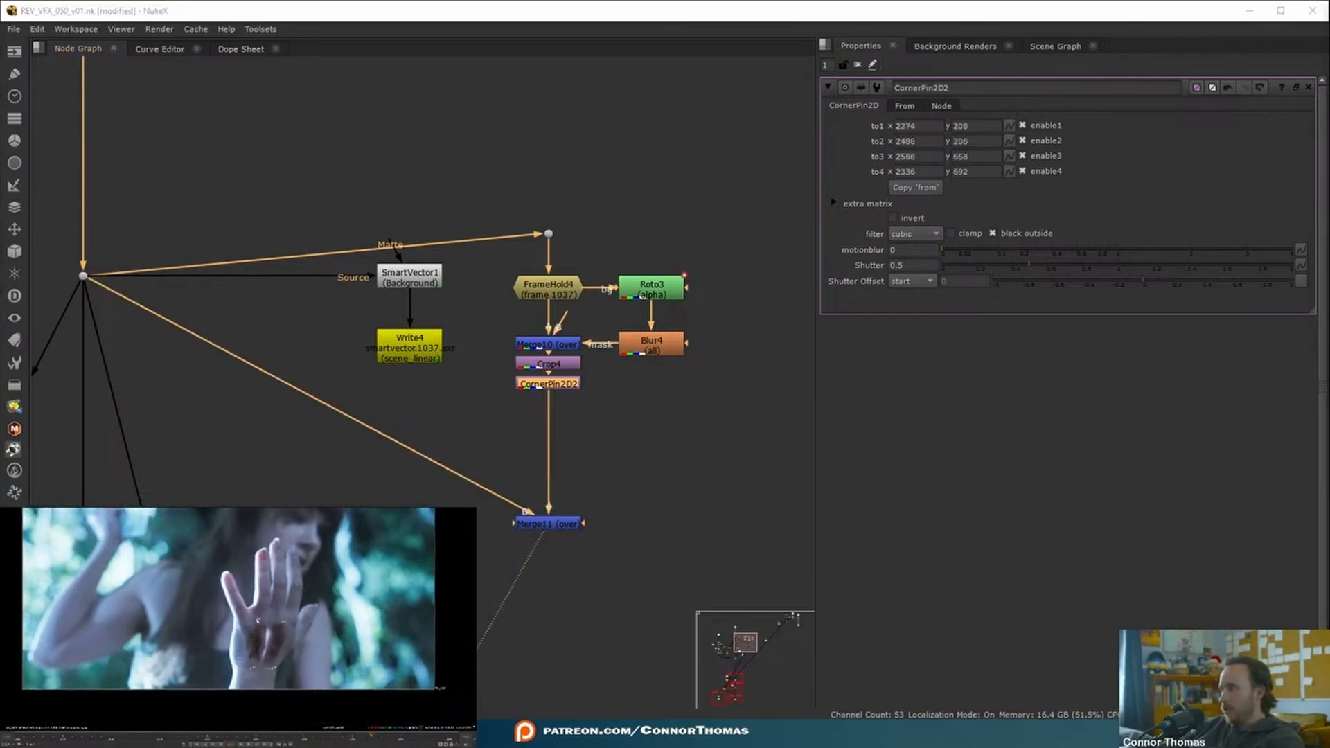
{"action": "left_click_drag", "start_coordinate": [264, 624], "coordinate": [264, 625]}
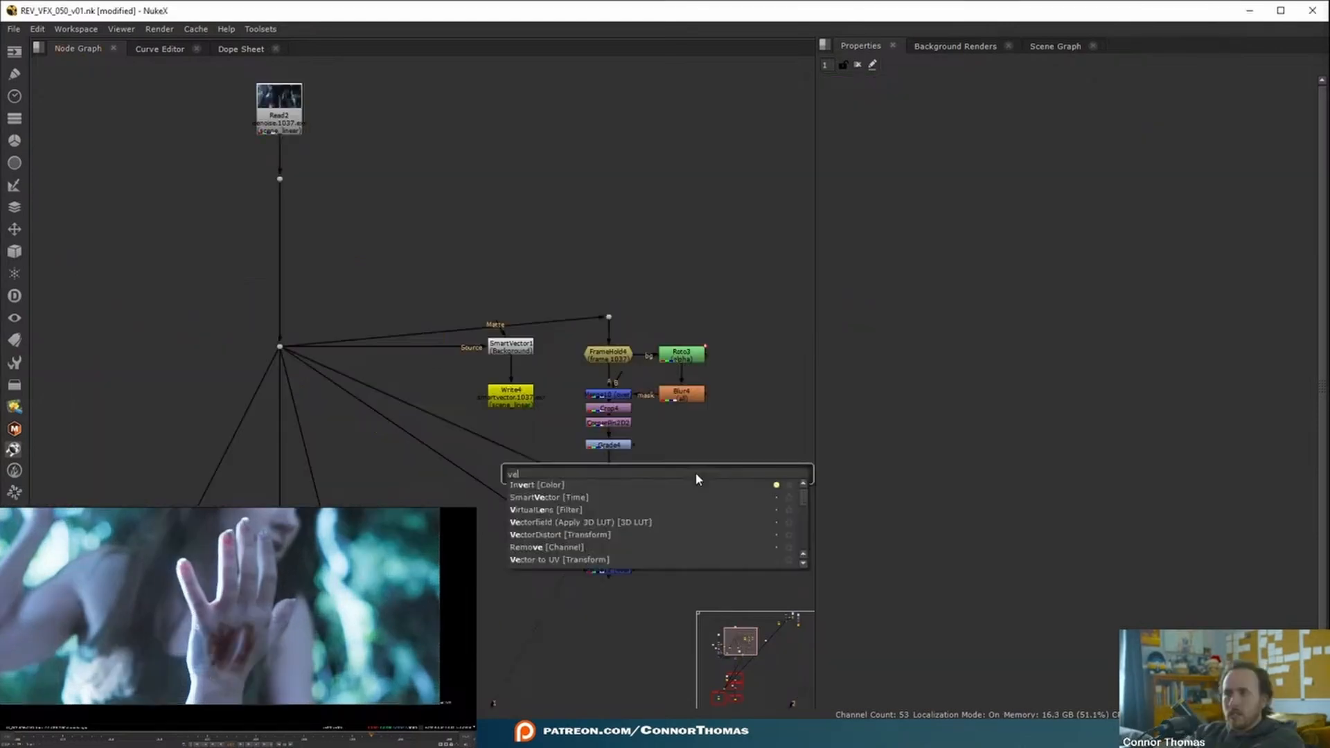
{"action": "key", "text": "Down"}
{"action": "key", "text": "Return"}
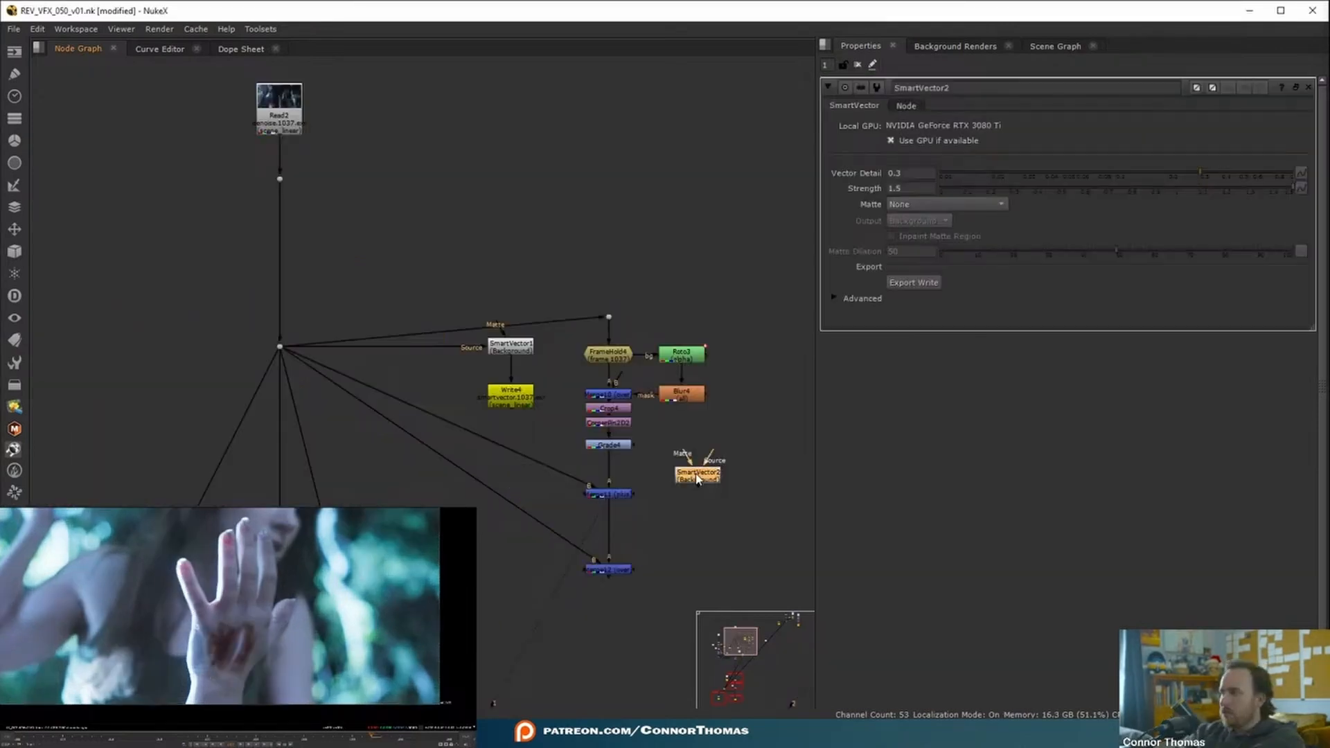
{"action": "left_click", "coordinate": [709, 490]}
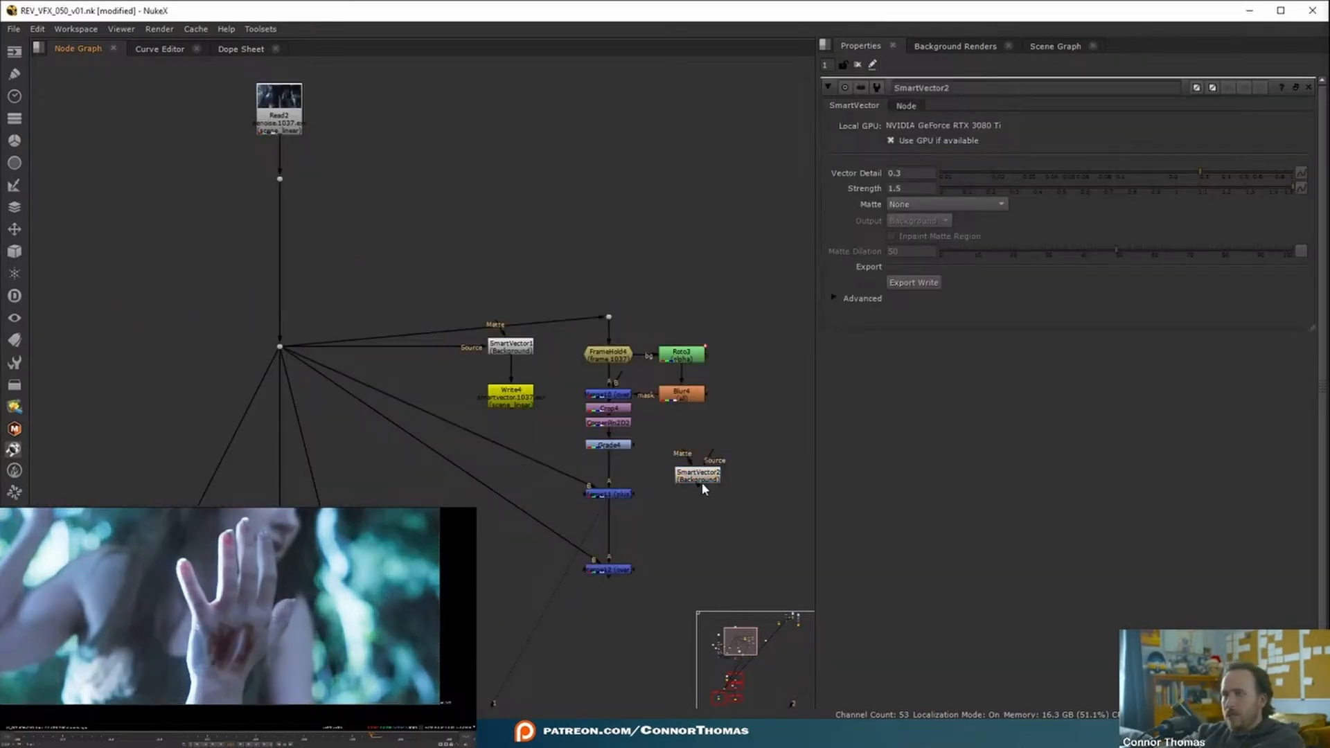
{"action": "key", "text": "Delete"}
Insert a VectorDistort node between Grade4 and Merge11, with its SmartVector input fed by Write4.
{"action": "key", "text": "Tab"}
{"action": "type", "text": "vector"}
{"action": "key", "text": "Down"}
{"action": "key", "text": "Down"}
{"action": "key", "text": "Return"}
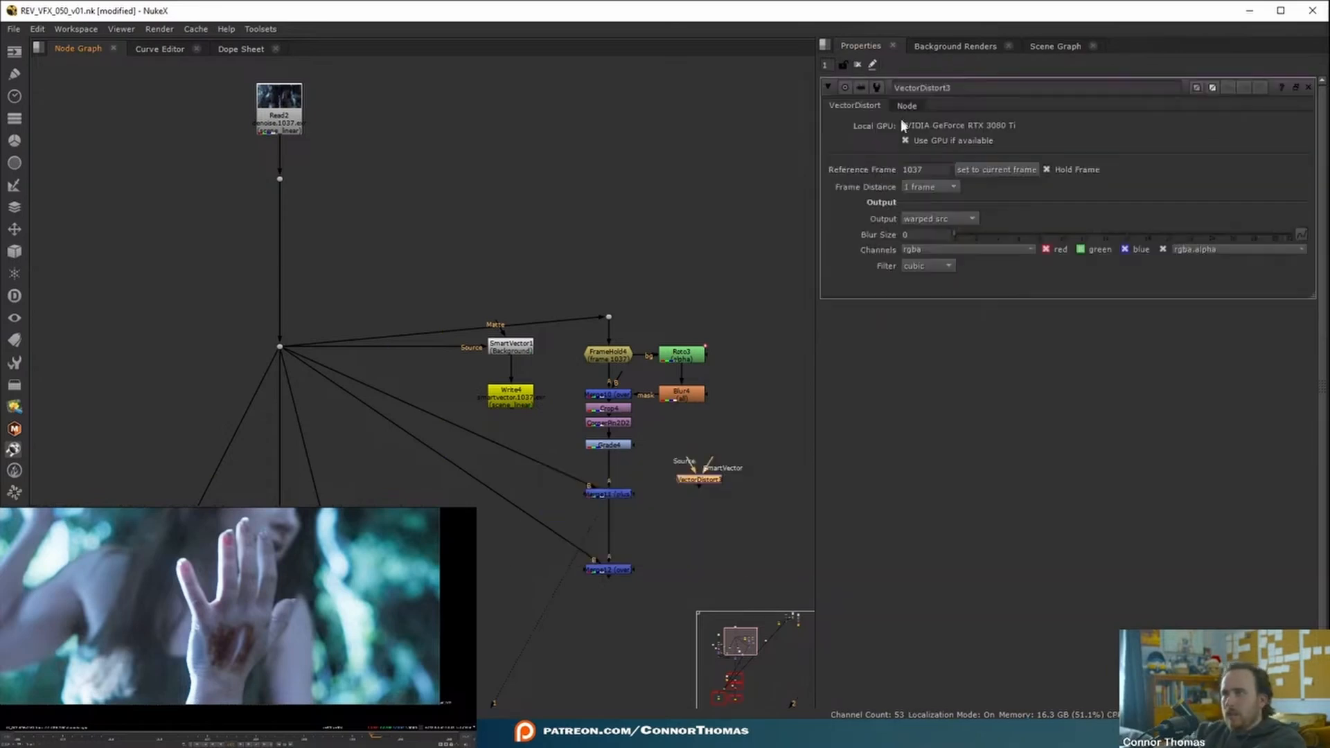
{"action": "left_click_drag", "start_coordinate": [695, 485], "coordinate": [508, 405]}
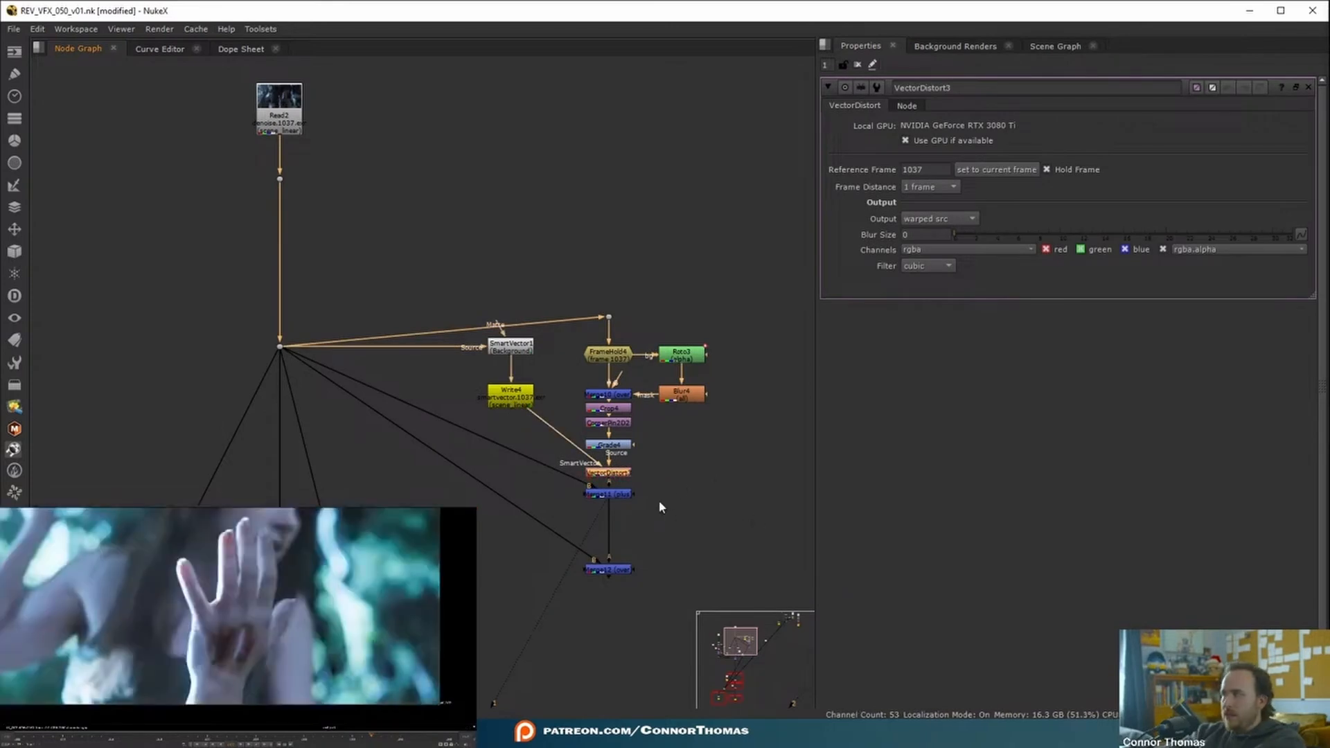
{"action": "scroll", "coordinate": [623, 493], "scroll_direction": "up", "scroll_amount": 3}
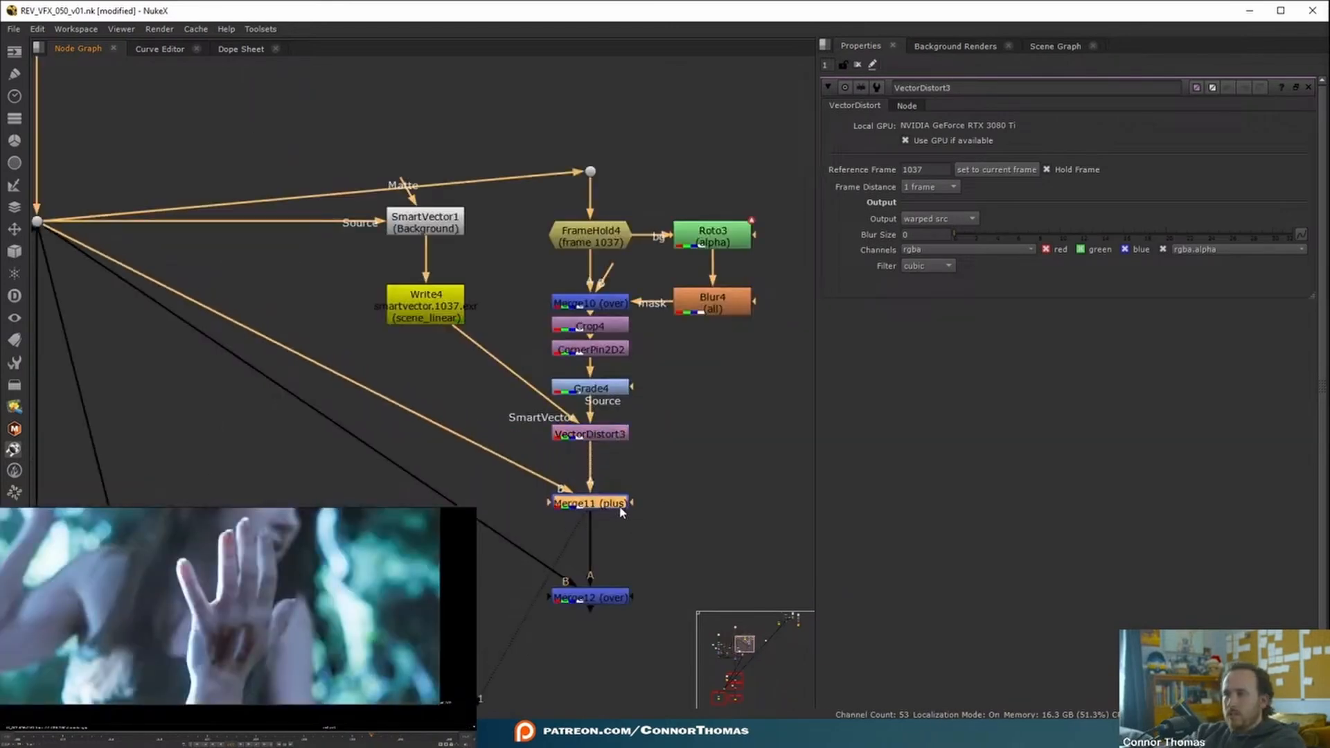
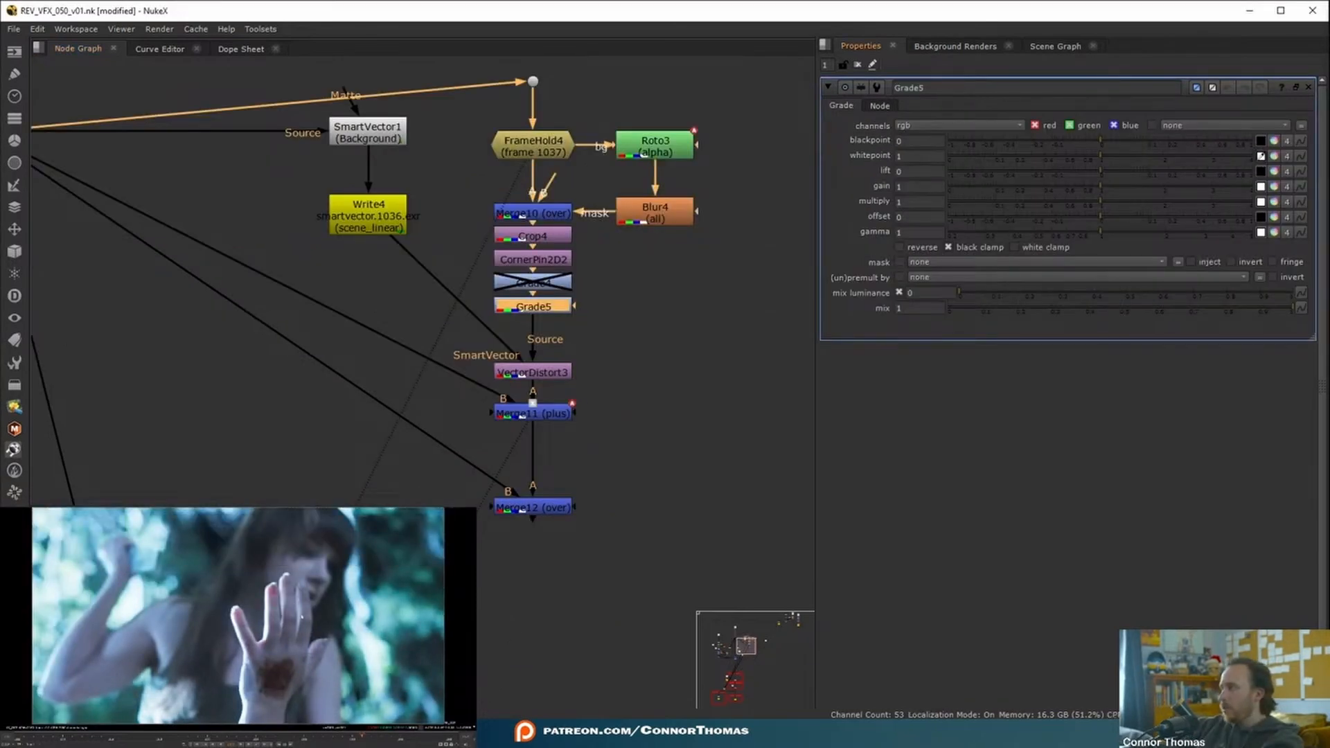
Sample Grade5's whitepoint from the bright part of the finger and its blackpoint from a darker part of the finger.
{"action": "scroll", "coordinate": [302, 612], "scroll_direction": "up", "scroll_amount": 5}
{"action": "left_click", "coordinate": [302, 614], "text": "ctrl"}
{"action": "scroll", "coordinate": [270, 610], "scroll_direction": "down", "scroll_amount": 5}
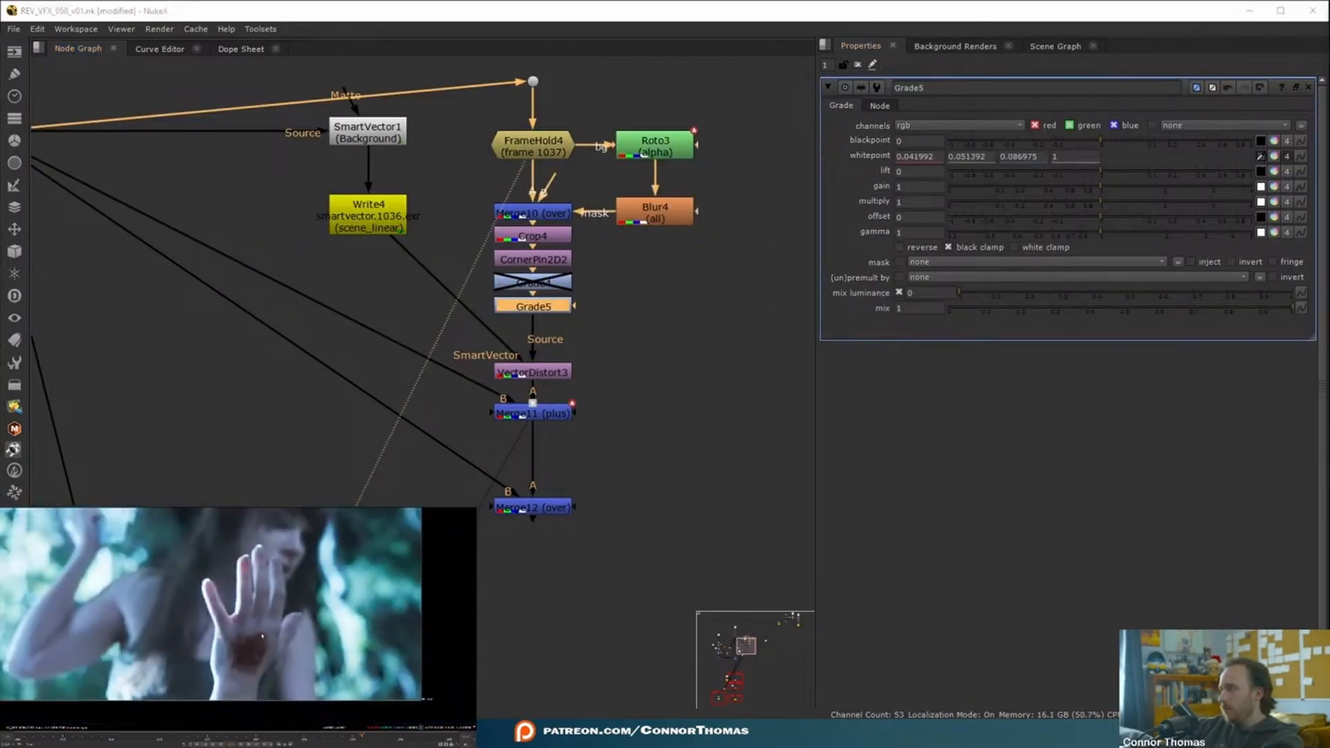
{"action": "scroll", "coordinate": [262, 637], "scroll_direction": "up", "scroll_amount": 3}
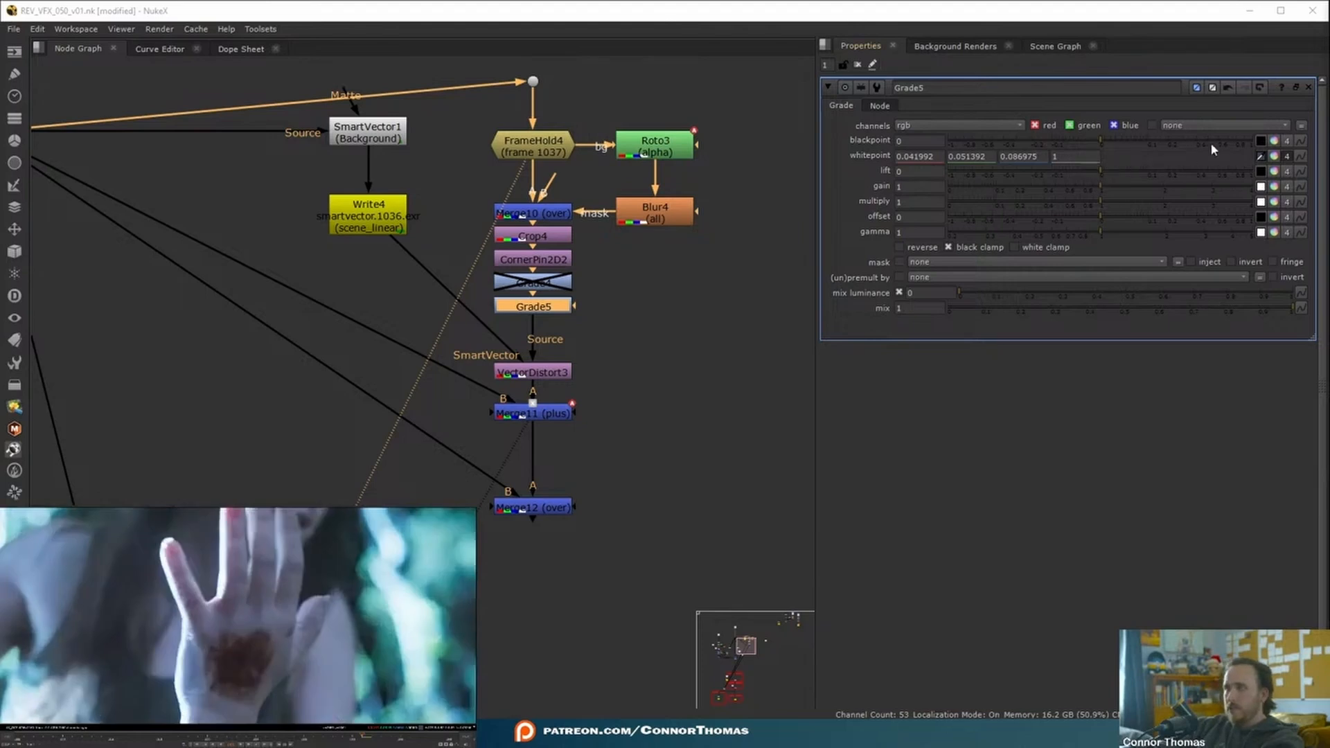
{"action": "left_click", "coordinate": [1261, 140]}
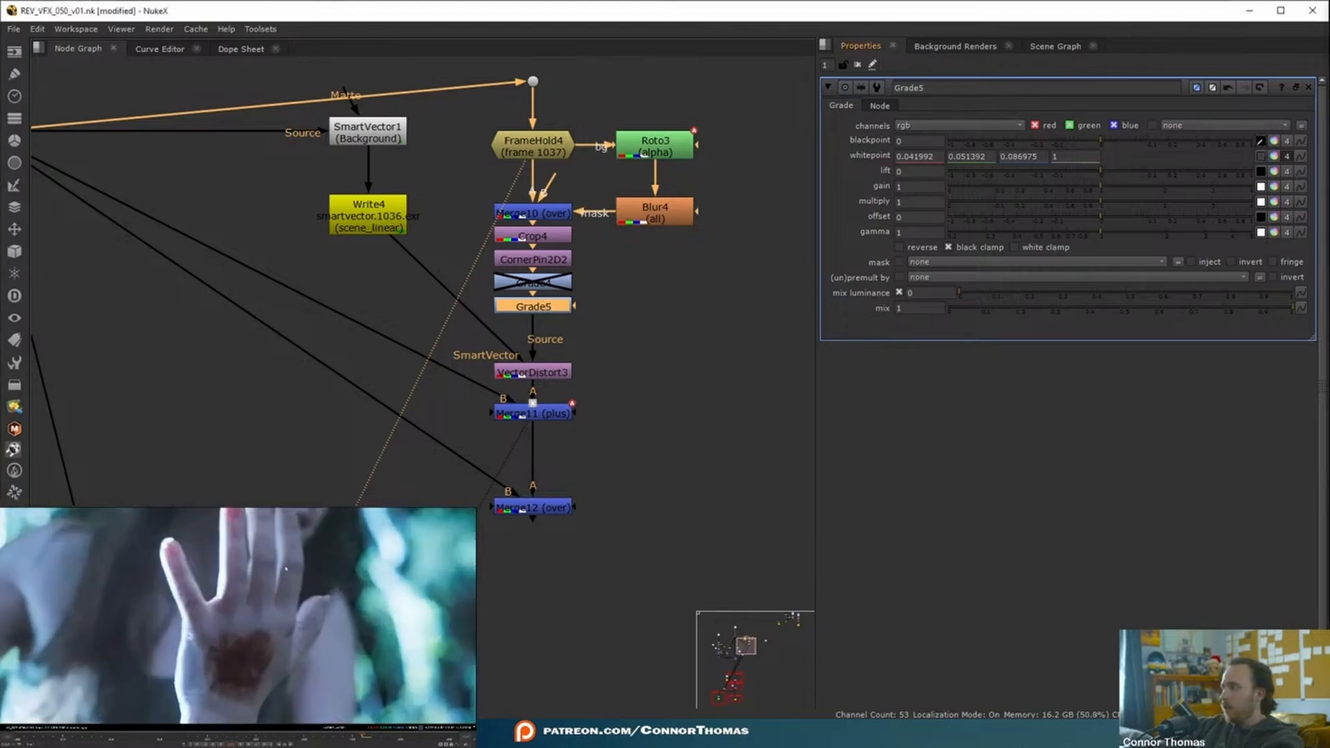
{"action": "scroll", "coordinate": [286, 569], "scroll_direction": "up", "scroll_amount": 5}
{"action": "left_click", "coordinate": [286, 569], "text": "ctrl"}
{"action": "scroll", "coordinate": [287, 569], "scroll_direction": "down", "scroll_amount": 4}
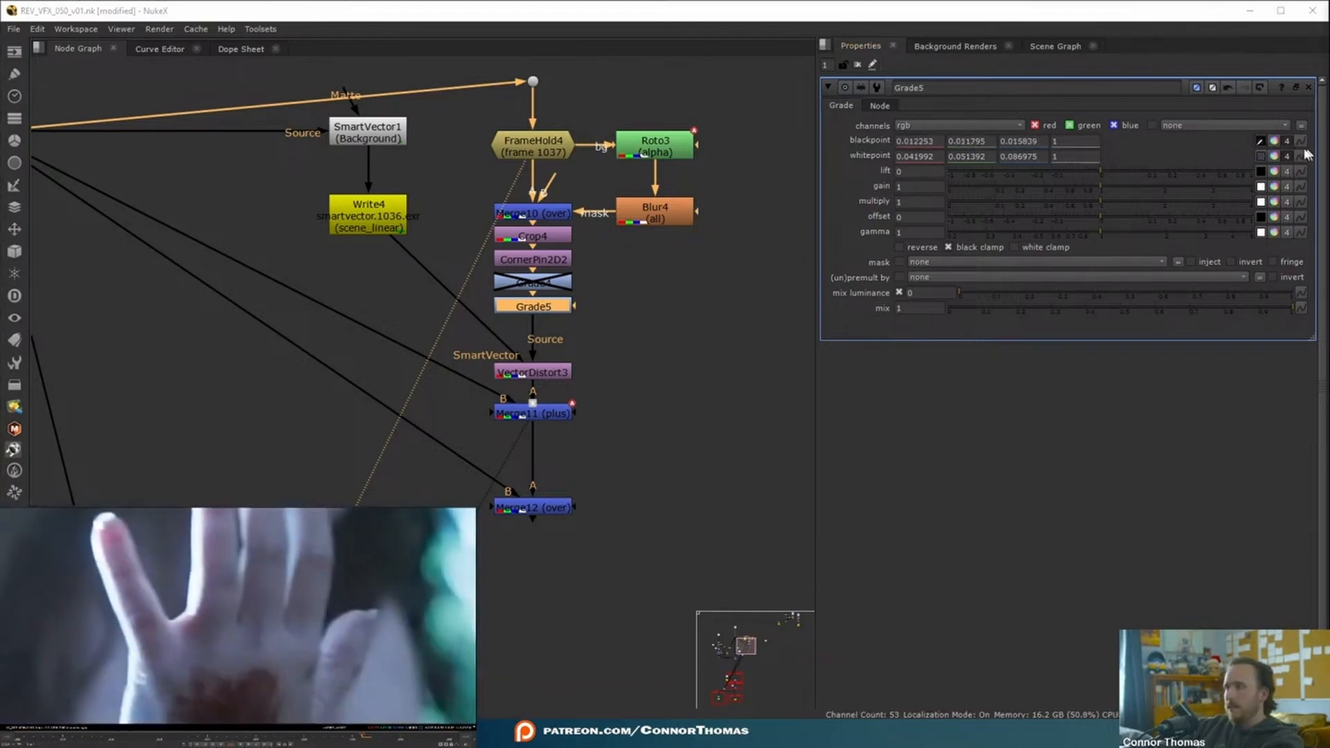
Sample Grade5's lift from the darkest blood in the palm wound and its gain from a brighter spot of that wound.
{"action": "scroll", "coordinate": [233, 593], "scroll_direction": "up", "scroll_amount": 5}
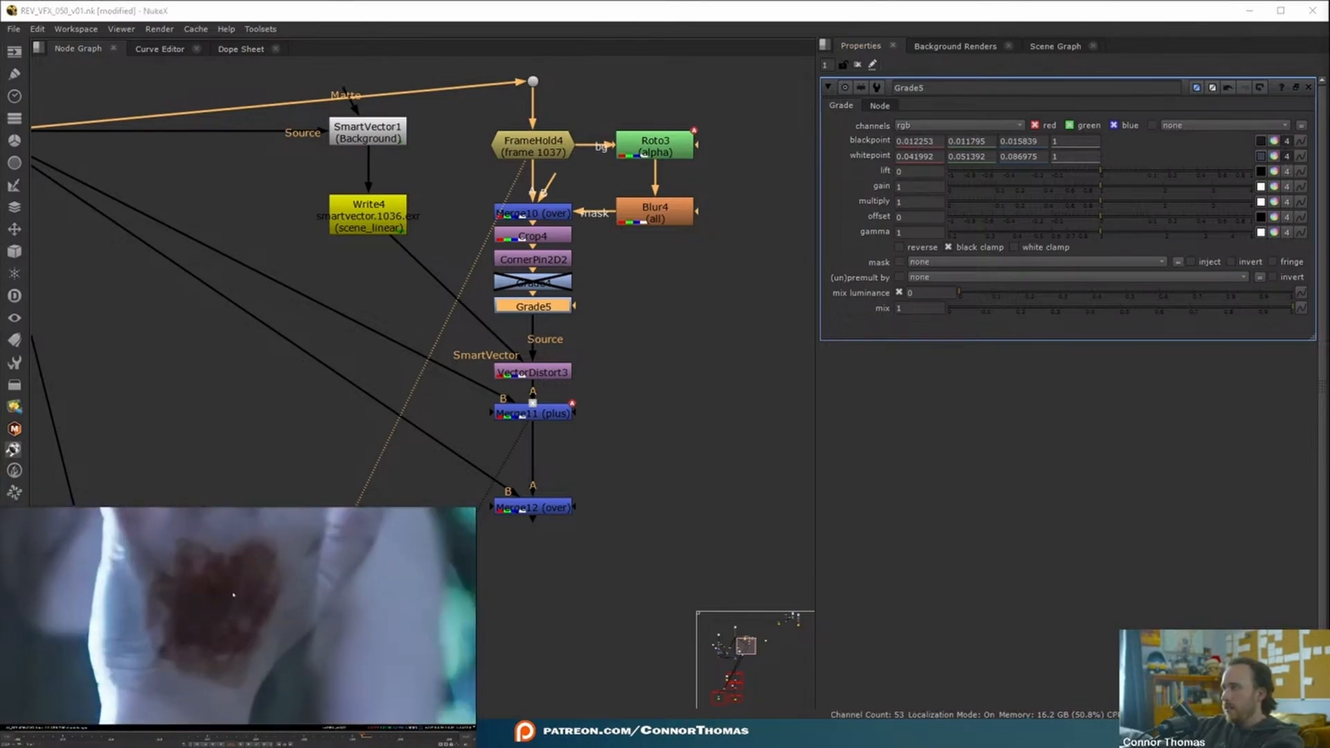
{"action": "left_click", "coordinate": [1261, 171]}
{"action": "scroll", "coordinate": [218, 654], "scroll_direction": "up", "scroll_amount": 5}
{"action": "scroll", "coordinate": [217, 654], "scroll_direction": "up", "scroll_amount": 1}
{"action": "middle_click_drag", "start_coordinate": [218, 654], "coordinate": [247, 620]}
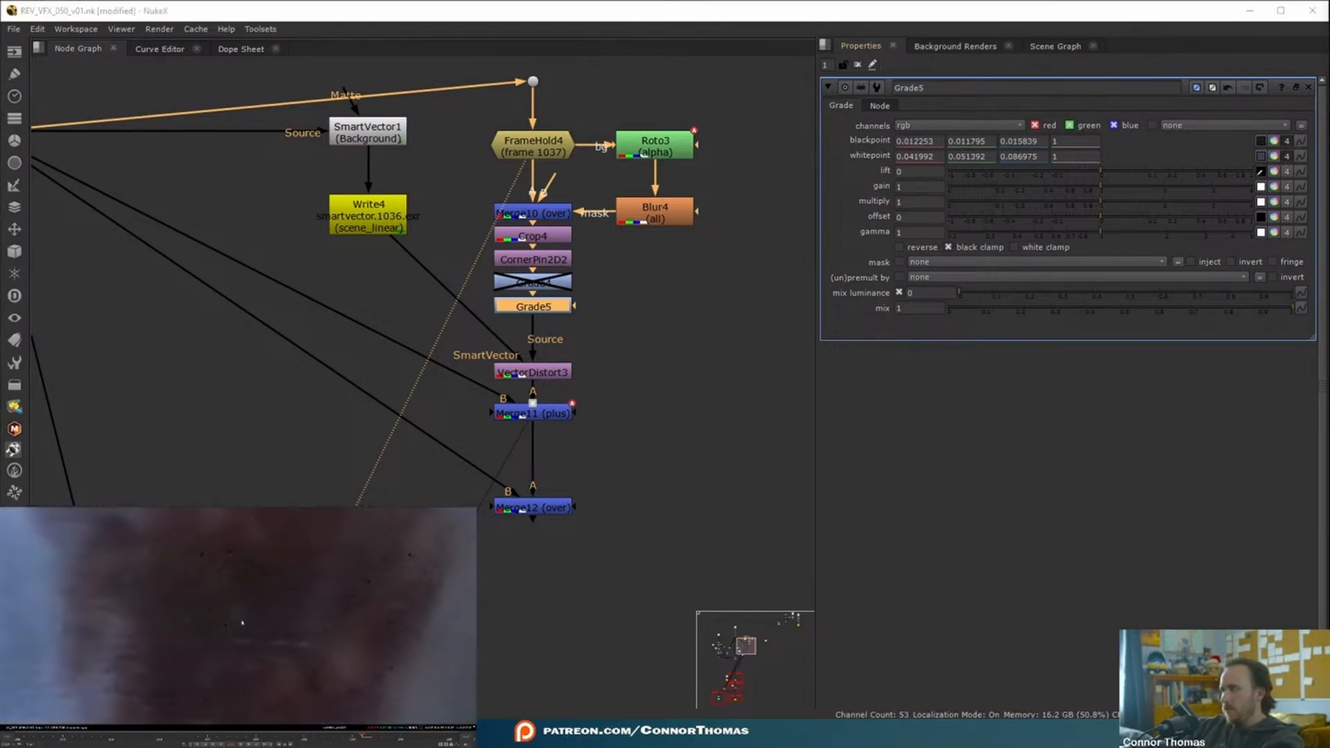
{"action": "scroll", "coordinate": [210, 625], "scroll_direction": "up", "scroll_amount": 3}
{"action": "left_click", "coordinate": [209, 623], "text": "ctrl"}
{"action": "left_click", "coordinate": [1261, 171]}
{"action": "scroll", "coordinate": [182, 623], "scroll_direction": "down", "scroll_amount": 5}
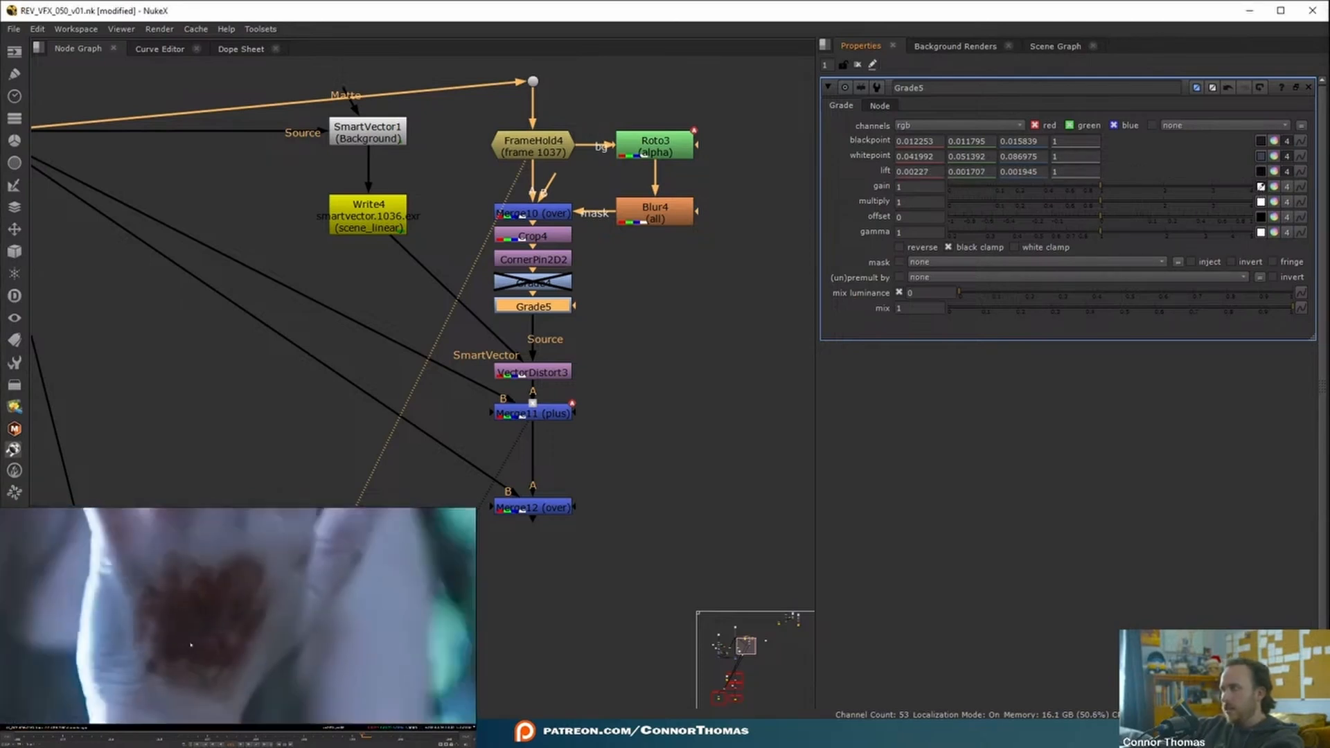
{"action": "scroll", "coordinate": [153, 638], "scroll_direction": "up", "scroll_amount": 4}
{"action": "scroll", "coordinate": [170, 661], "scroll_direction": "up", "scroll_amount": 3}
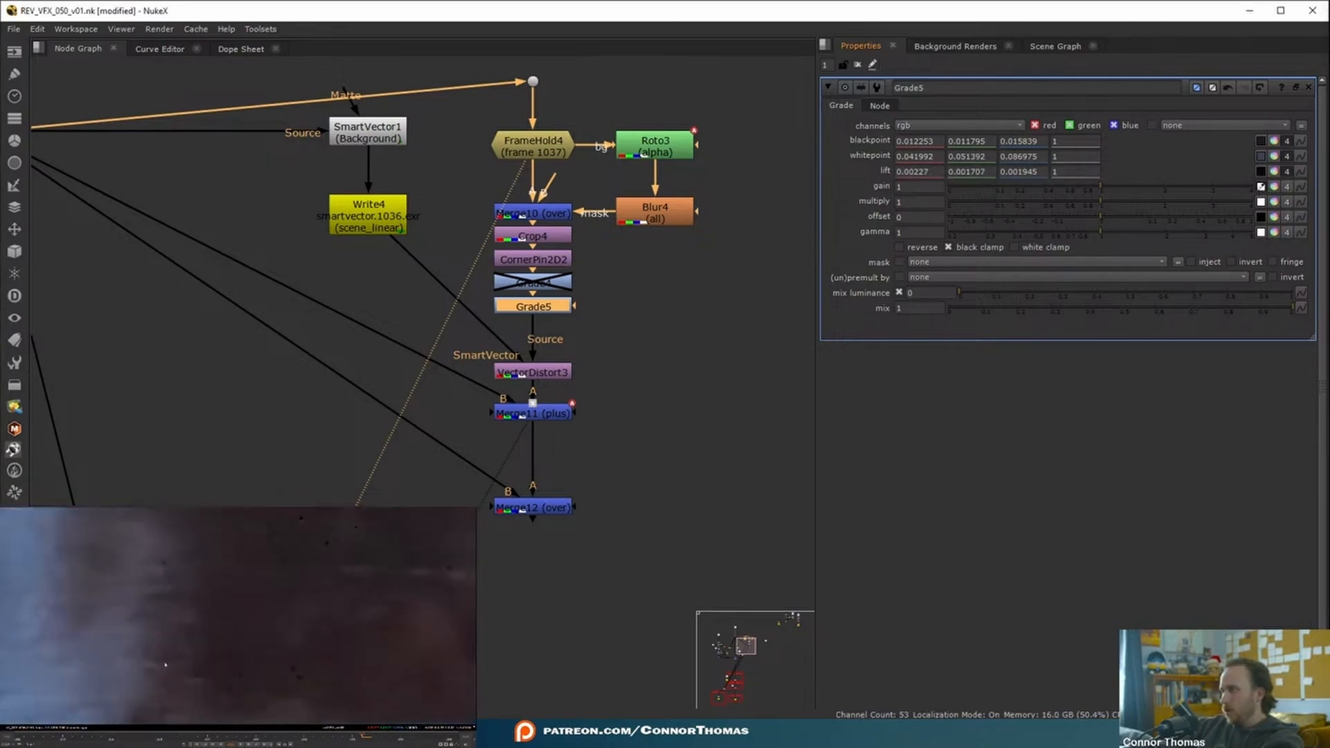
{"action": "left_click", "coordinate": [191, 623], "text": "ctrl"}
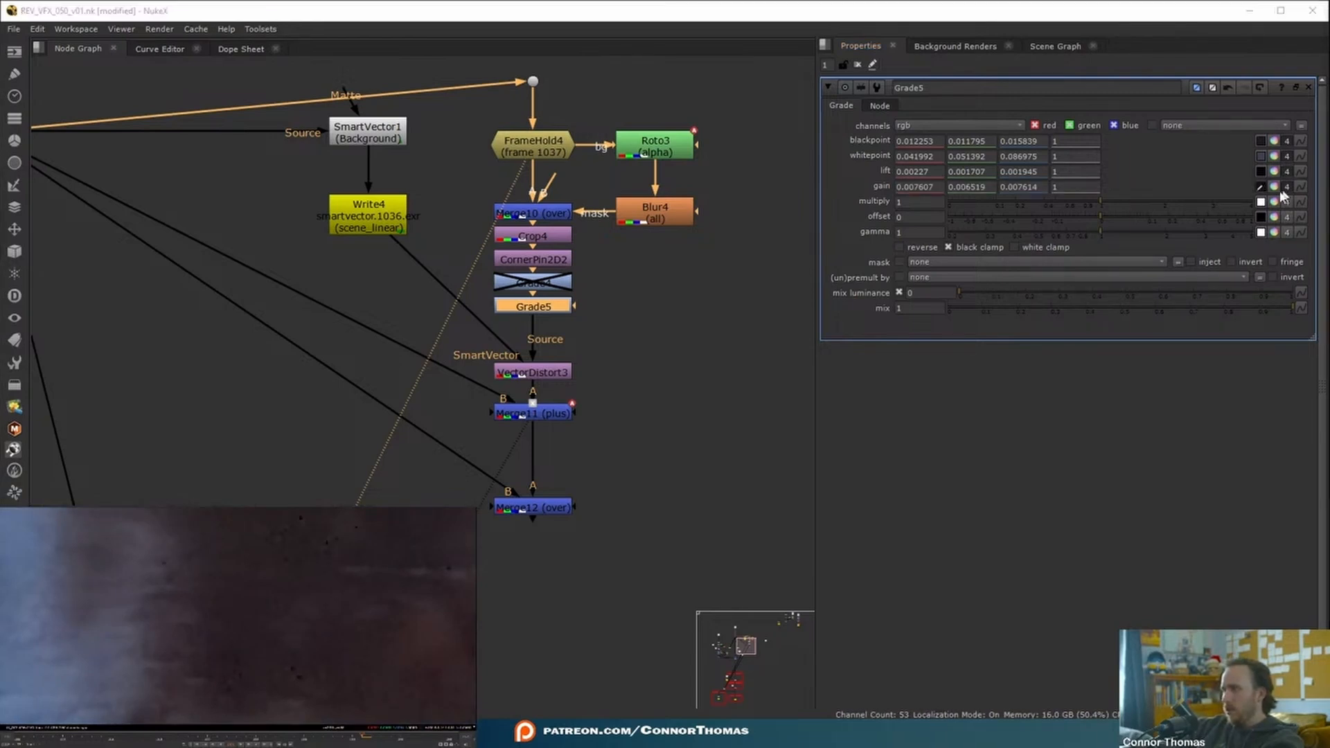
{"action": "key", "text": "f"}
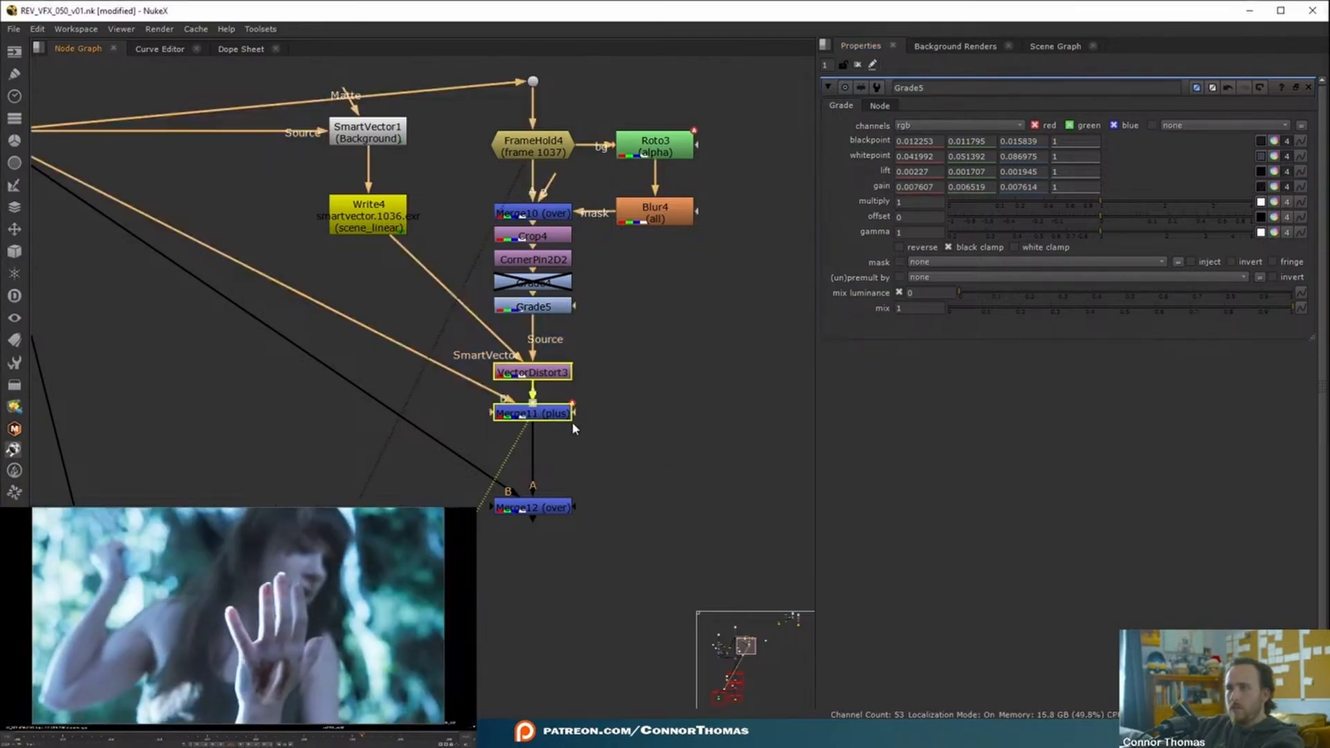
Toggle Grade5 off and on to examine its effect on the wound, and expand its gain colour controls.
{"action": "left_click", "coordinate": [548, 308]}
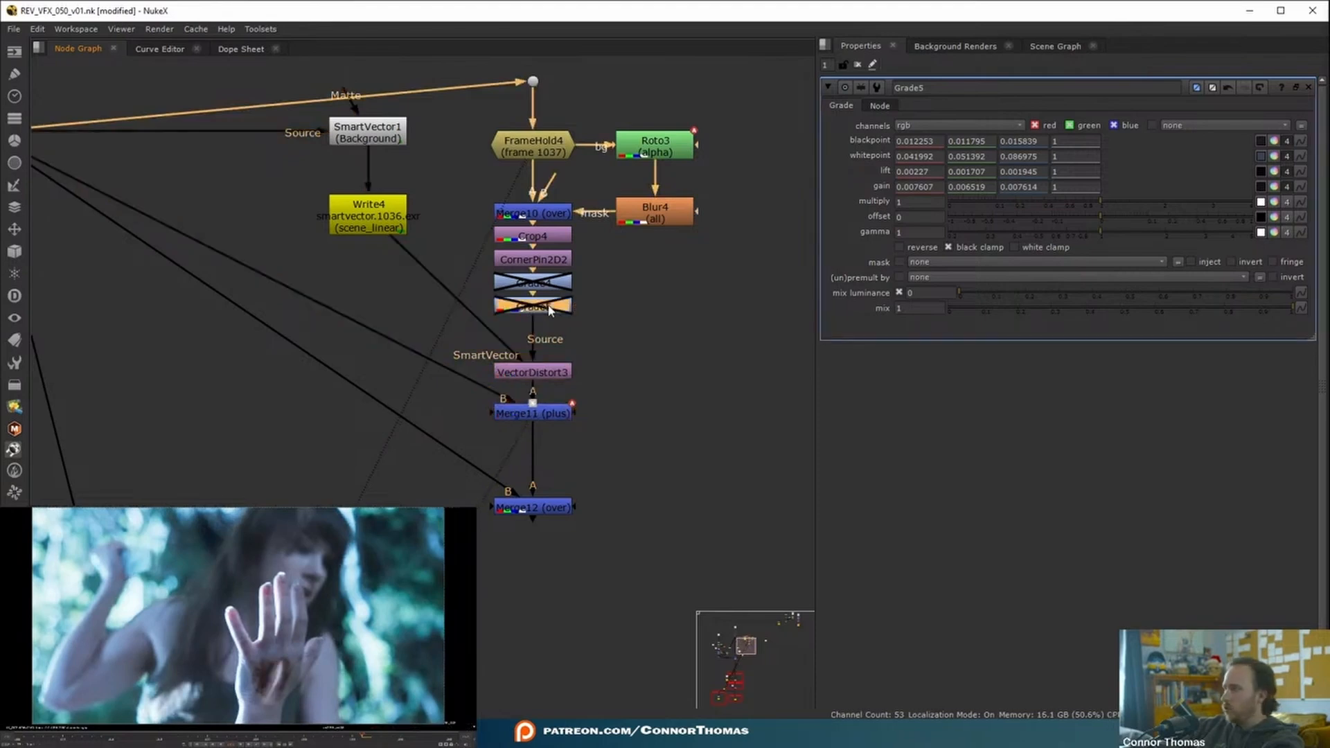
{"action": "scroll", "coordinate": [263, 683], "scroll_direction": "up", "scroll_amount": 5}
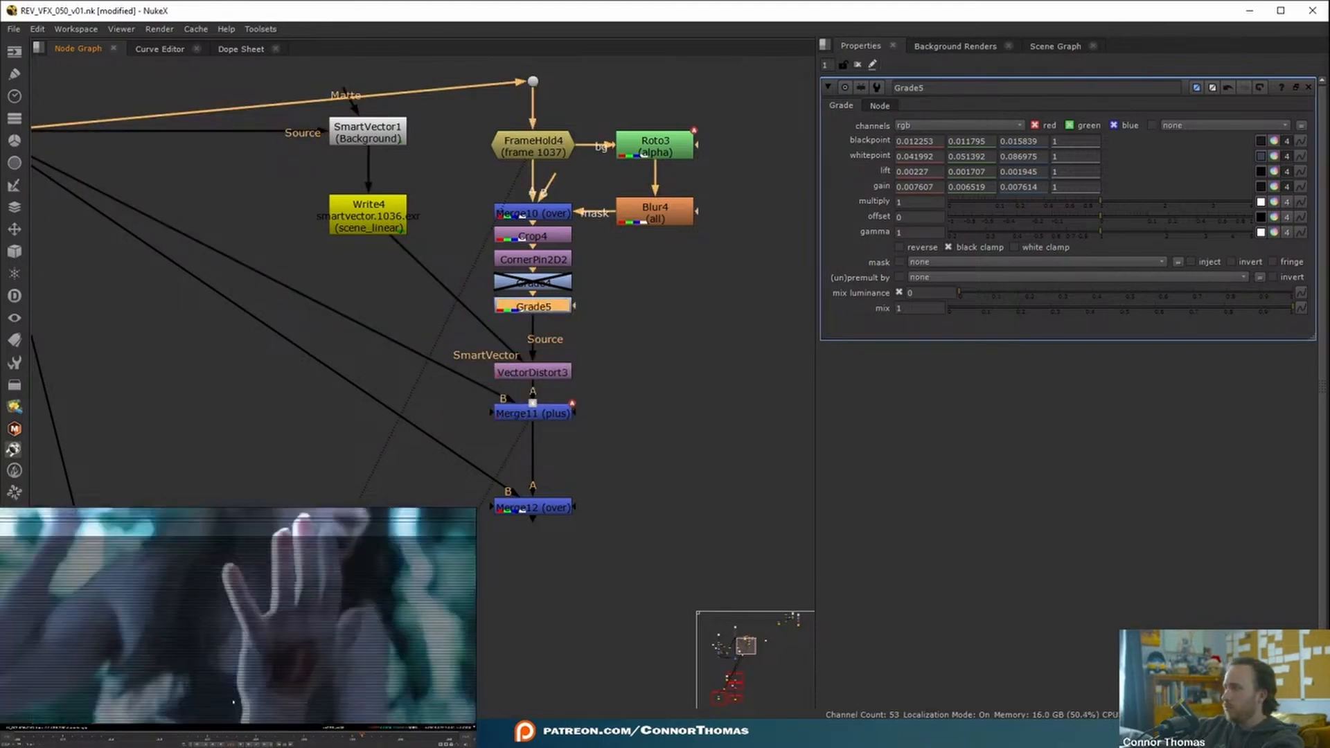
{"action": "left_click", "coordinate": [360, 641]}
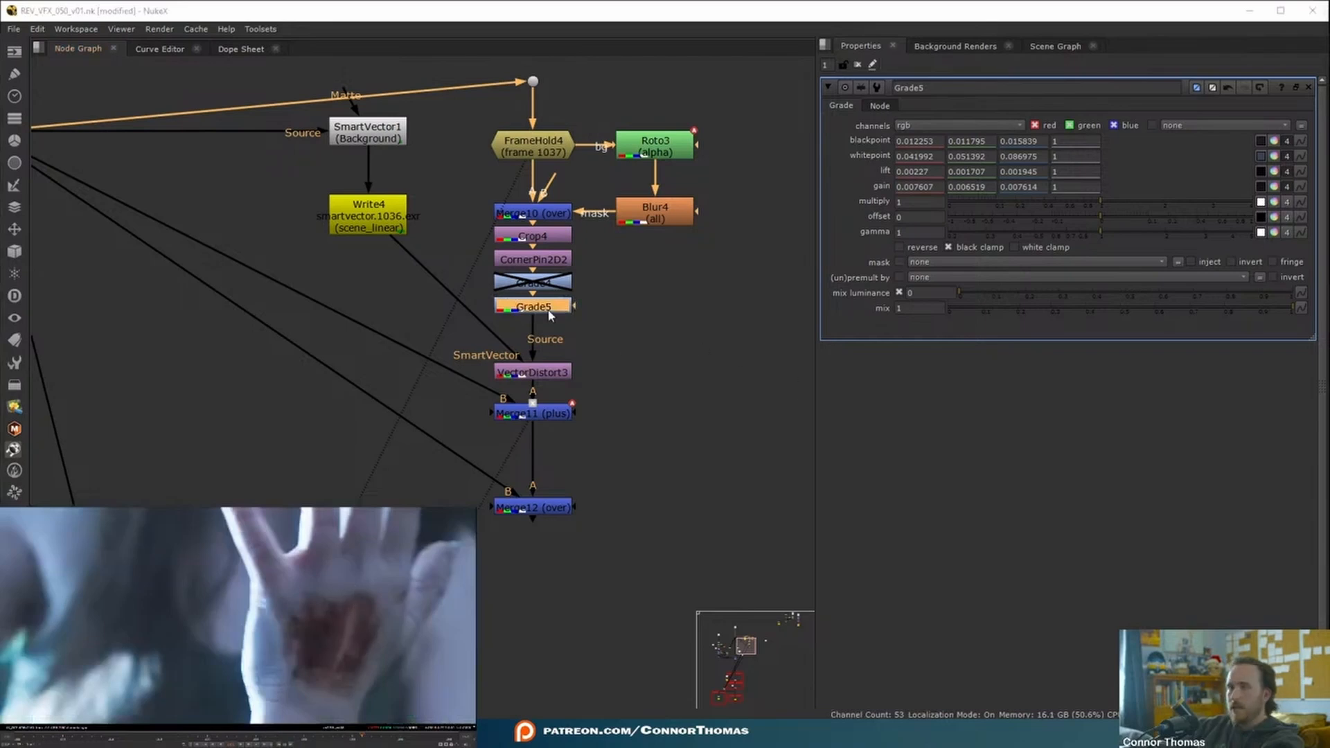
{"action": "left_click_drag", "start_coordinate": [549, 315], "coordinate": [545, 317]}
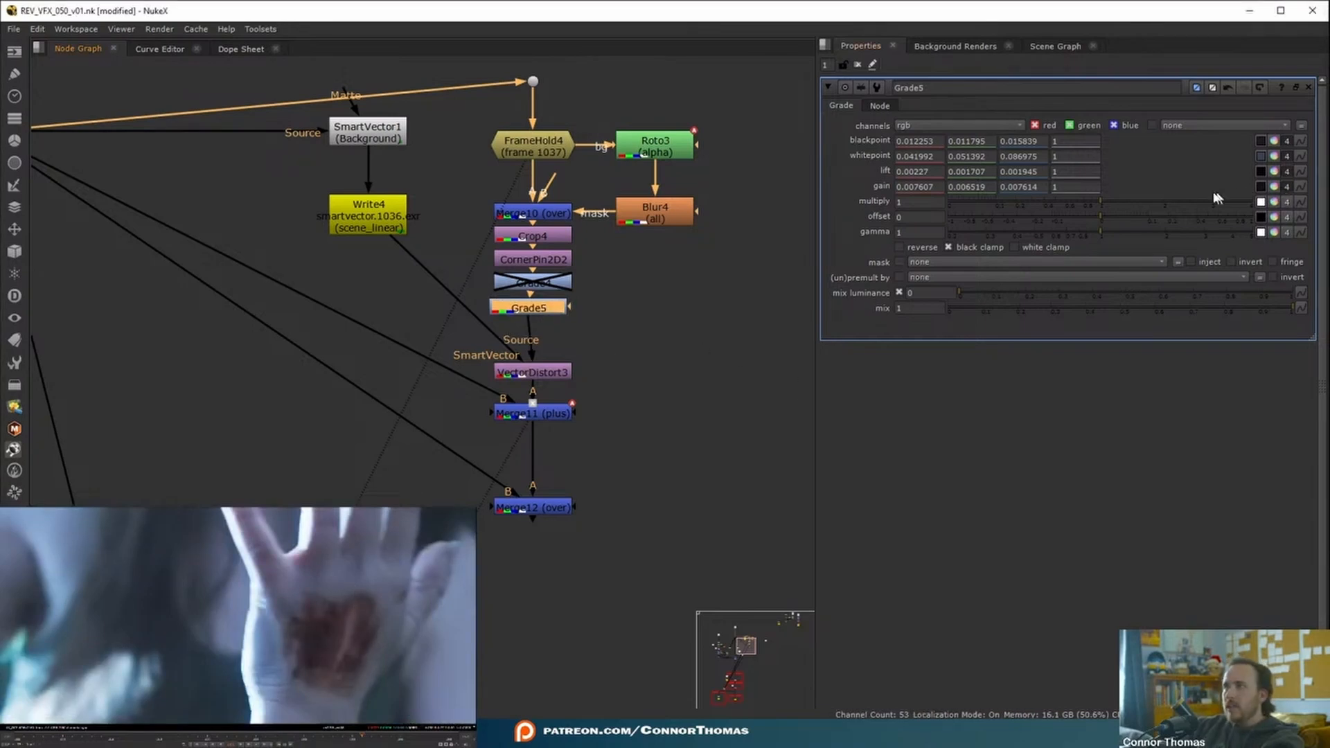
{"action": "left_click", "coordinate": [1275, 187]}
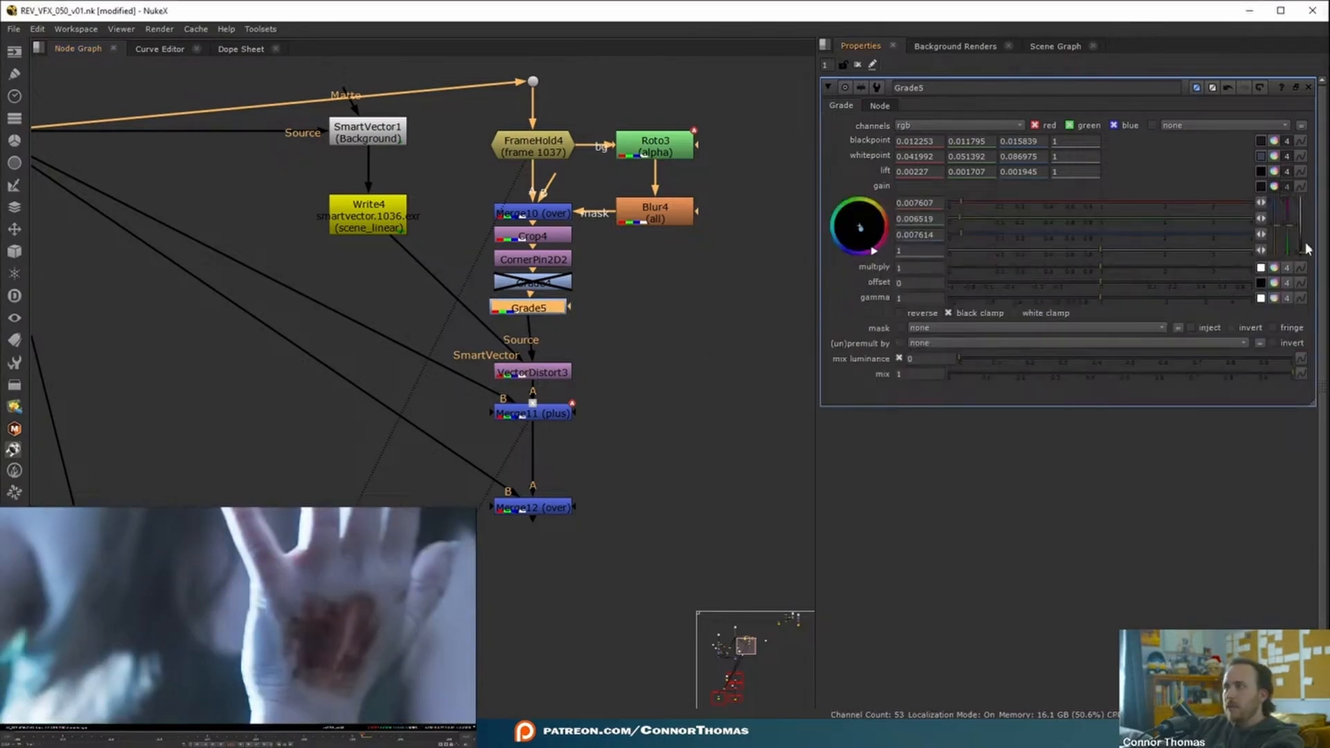
Try a second Grade node after Grade5 with whitepoint 0.79 and blackpoint 0.003, and disable it.
{"action": "key", "text": "g"}
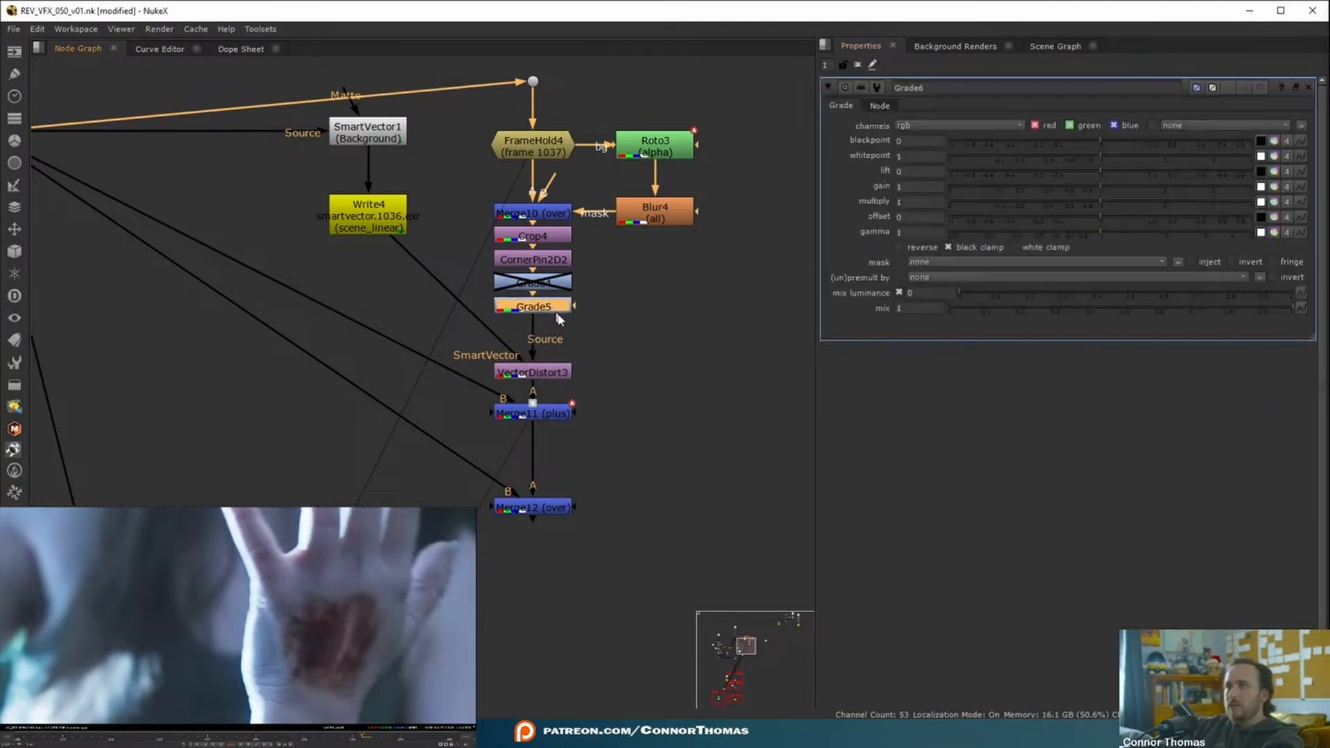
{"action": "left_click_drag", "start_coordinate": [1103, 151], "coordinate": [1083, 157]}
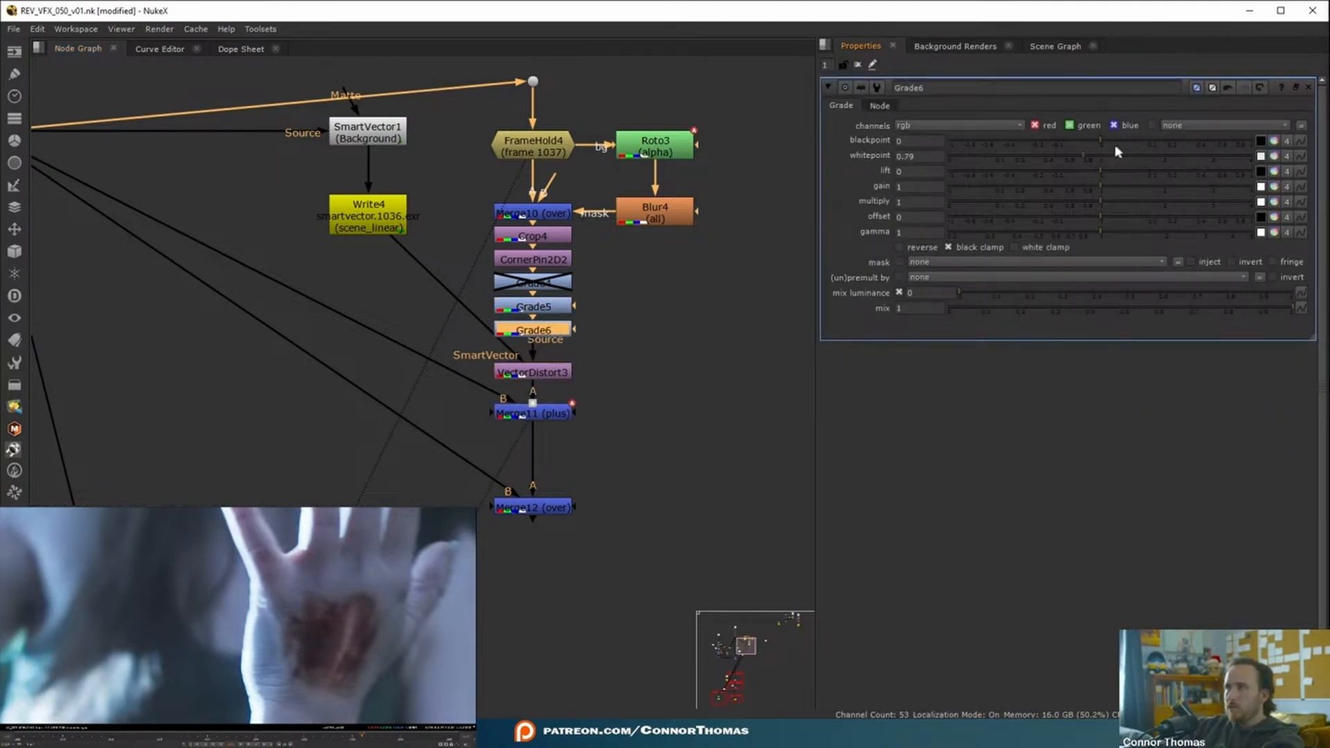
{"action": "left_click_drag", "start_coordinate": [1114, 143], "coordinate": [1108, 143]}
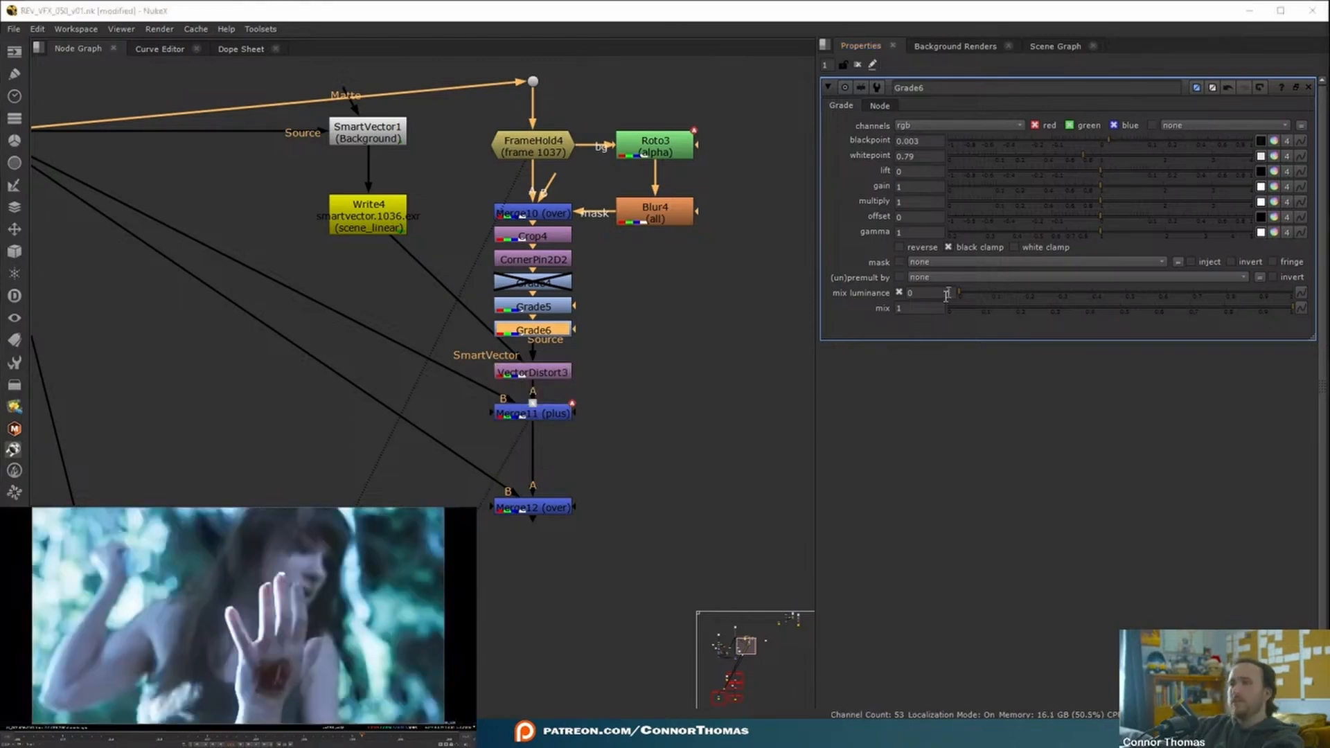
{"action": "key", "text": "d"}
Try Merge11 with the over operation, set it to screen, and toggle the merge to compare the result.
{"action": "left_click_drag", "start_coordinate": [540, 416], "coordinate": [540, 429]}
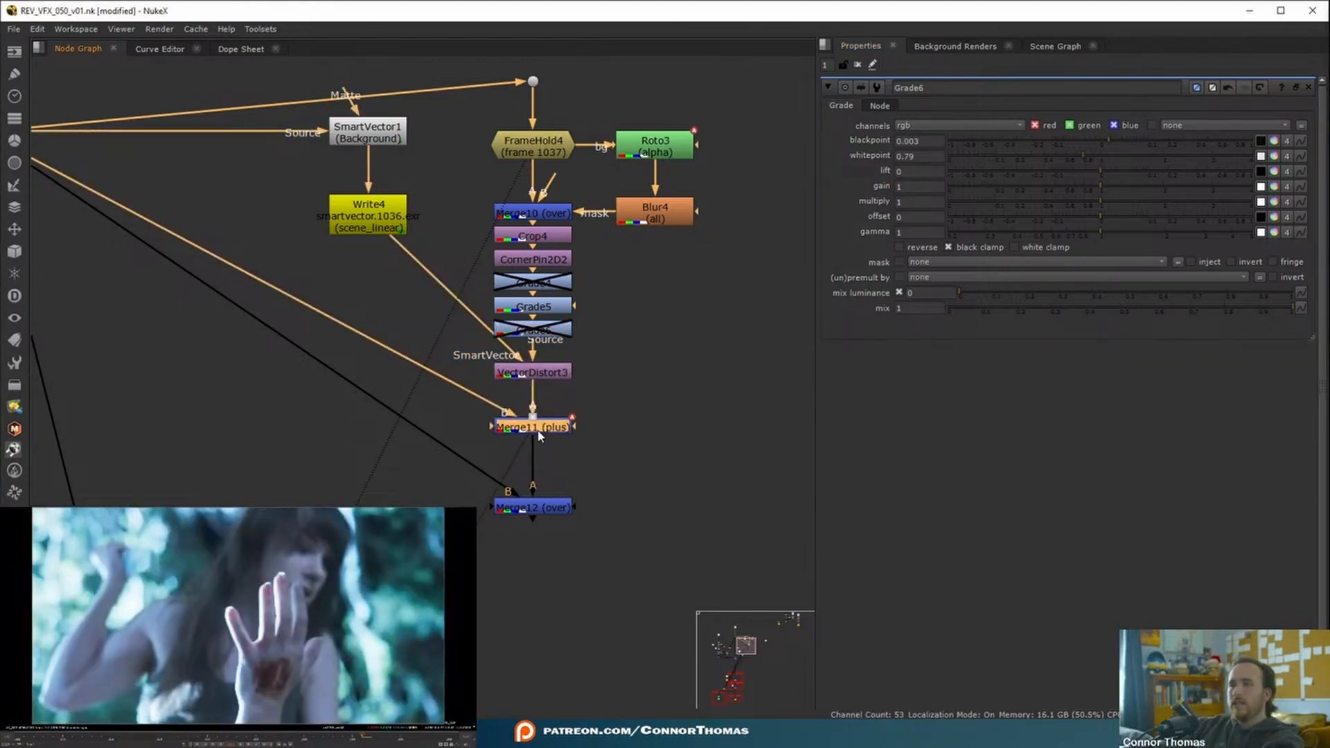
{"action": "left_click", "coordinate": [909, 128]}
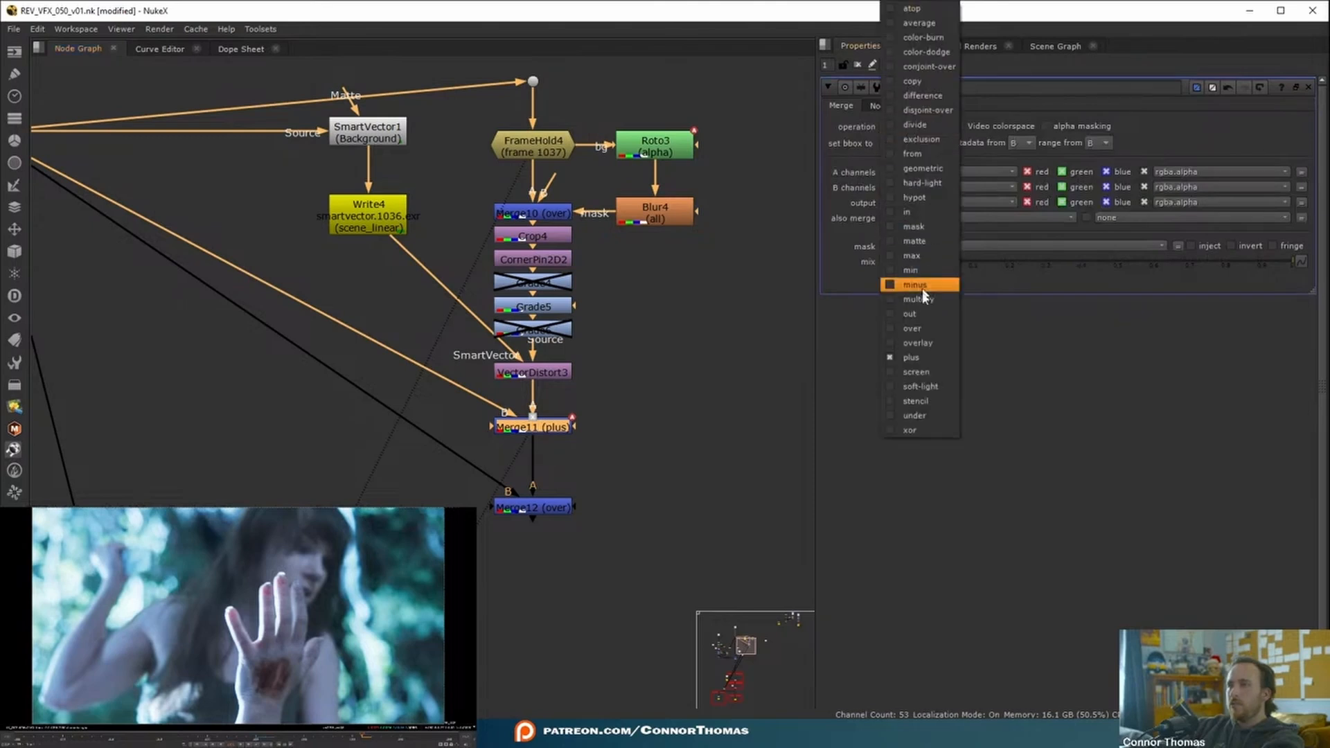
{"action": "left_click", "coordinate": [917, 330]}
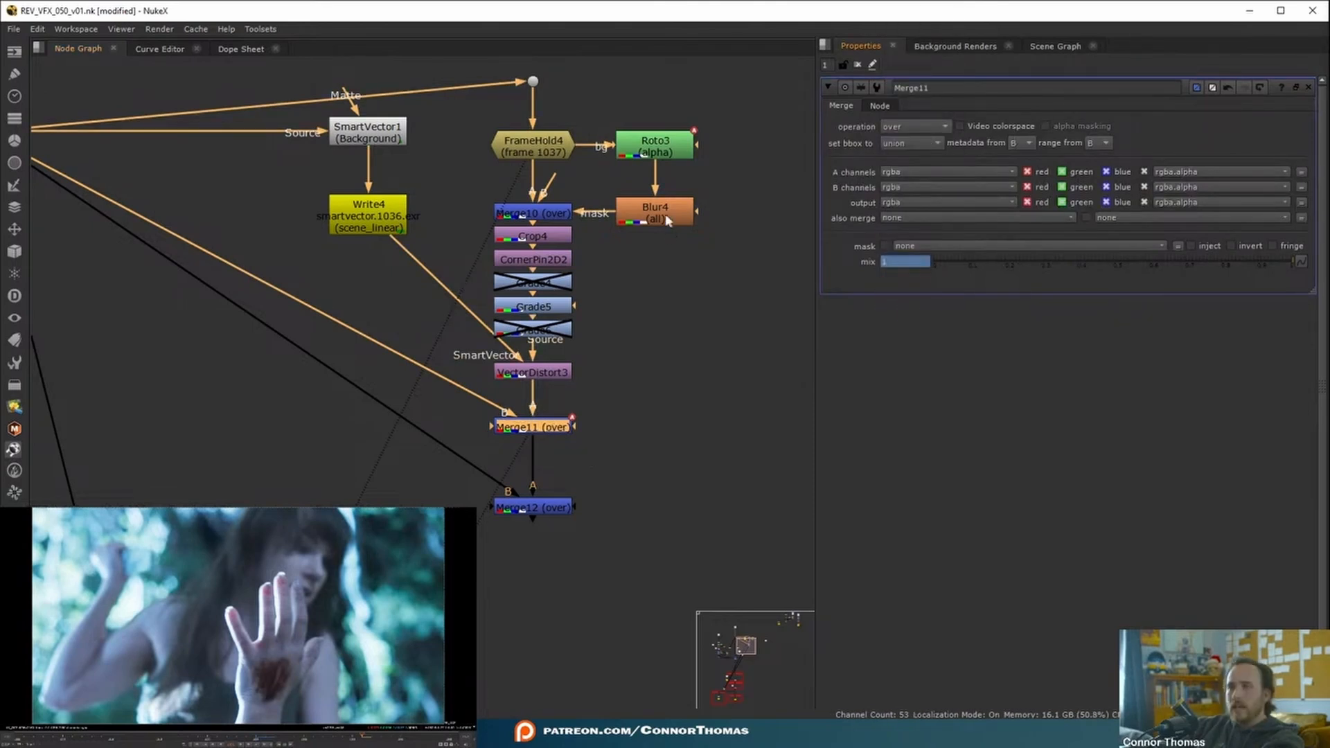
{"action": "left_click", "coordinate": [915, 126]}
{"action": "left_click", "coordinate": [942, 373]}
{"action": "key", "text": "d"}
{"action": "key", "text": "d"}
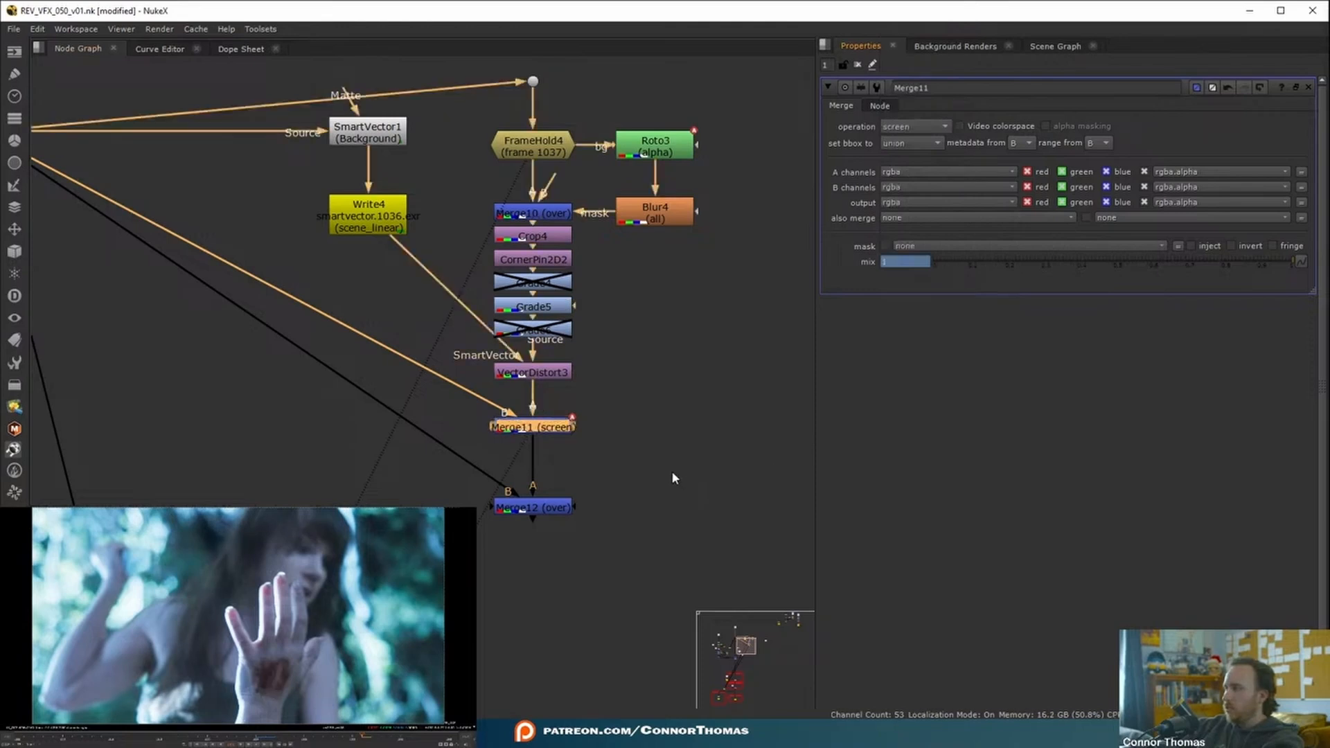
Replace the disabled Grade after Grade5 with a fresh Grade node and set its whitepoint to 1.6.
{"action": "left_click", "coordinate": [529, 329]}
{"action": "key", "text": "Delete"}
{"action": "key", "text": "g"}
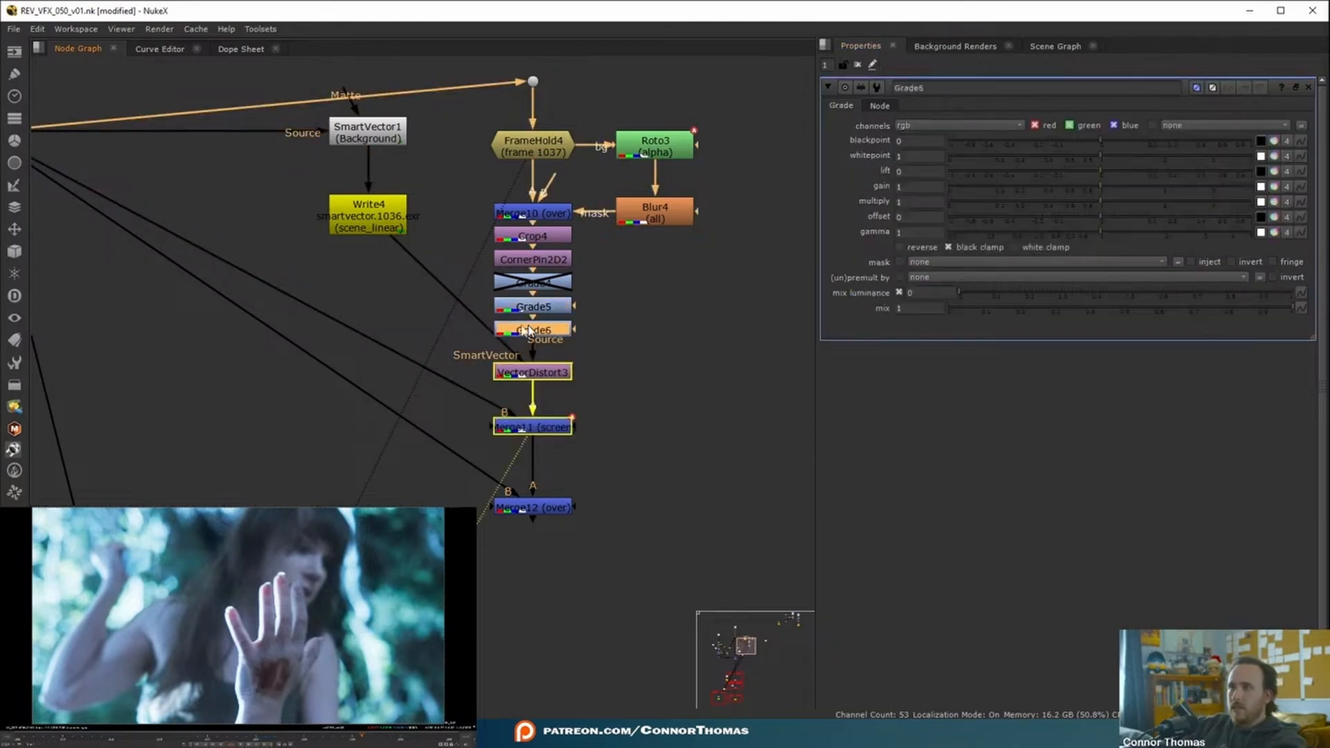
{"action": "left_click_drag", "start_coordinate": [1109, 155], "coordinate": [1141, 155]}
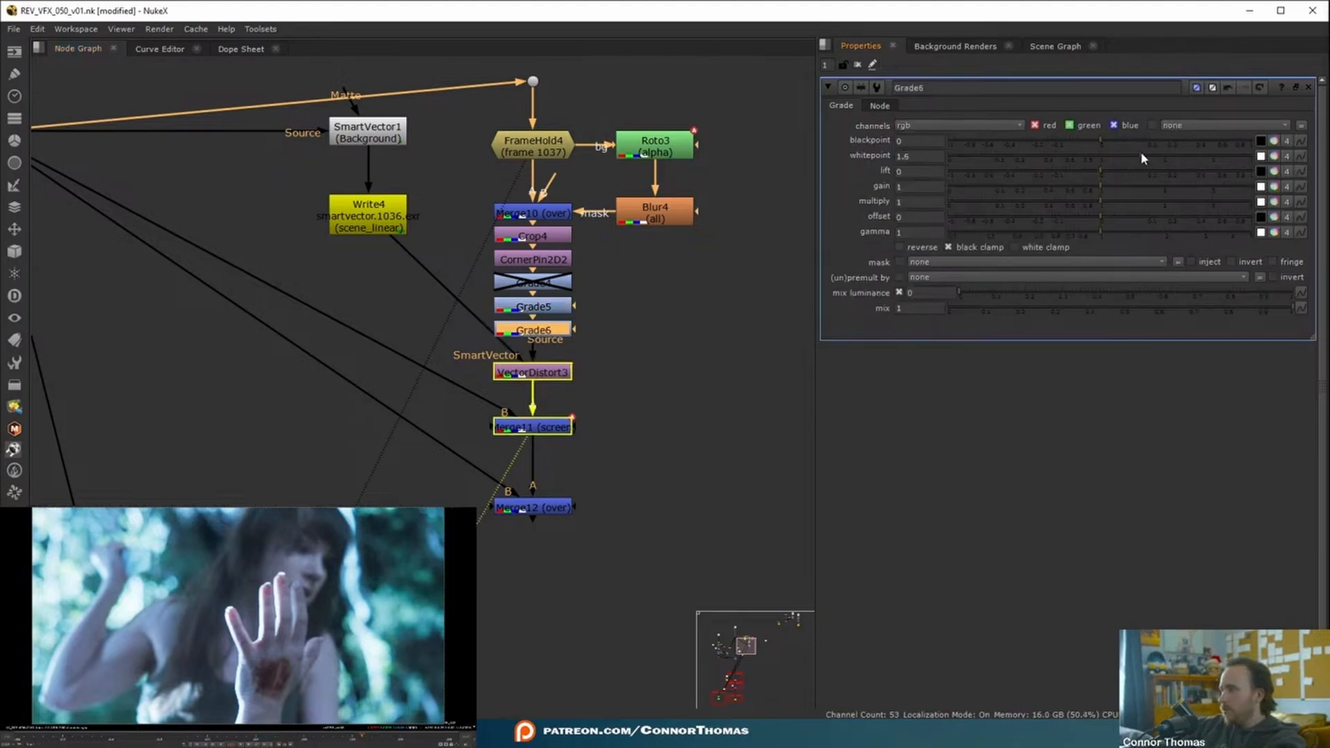
Replace Grade6 after Grade5 with a ColorCorrect node and lower its shadows gain.
{"action": "key", "text": "ctrl+z"}
{"action": "key", "text": "ctrl+shift+c"}
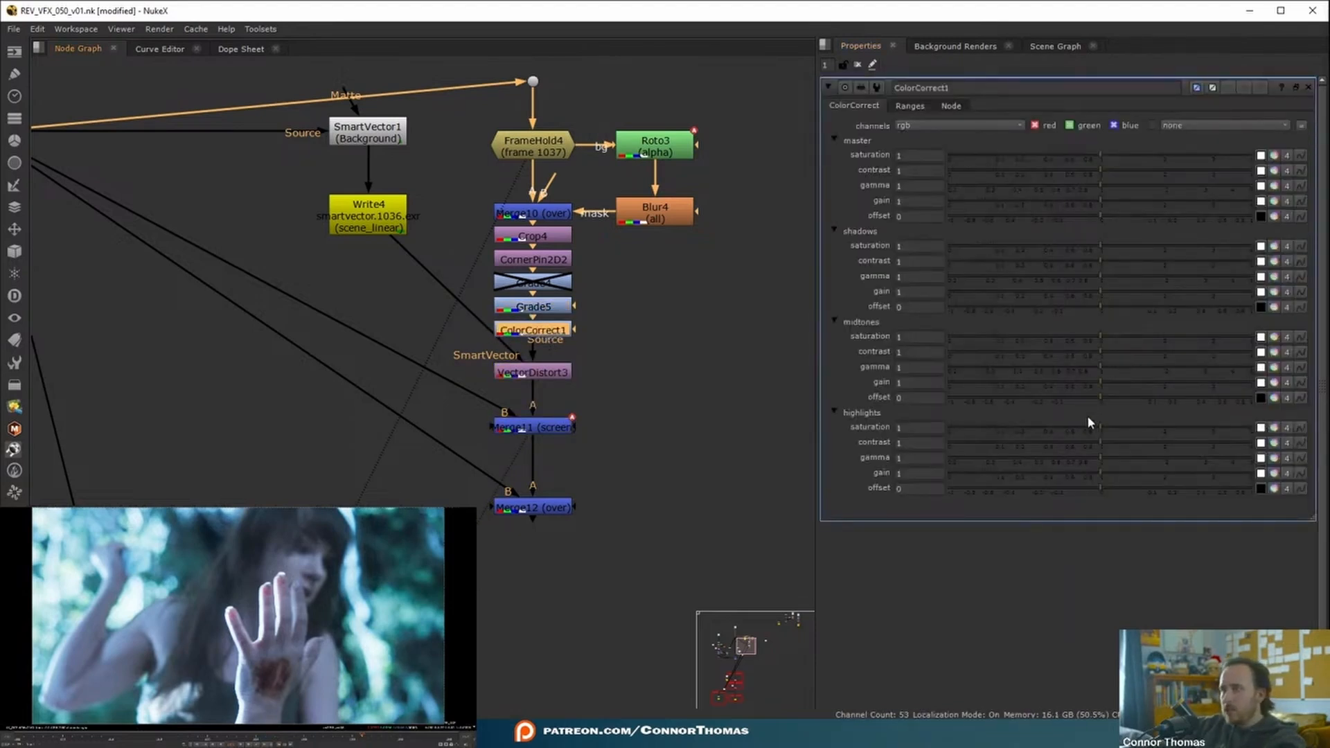
{"action": "left_click_drag", "start_coordinate": [1103, 292], "coordinate": [1077, 298]}
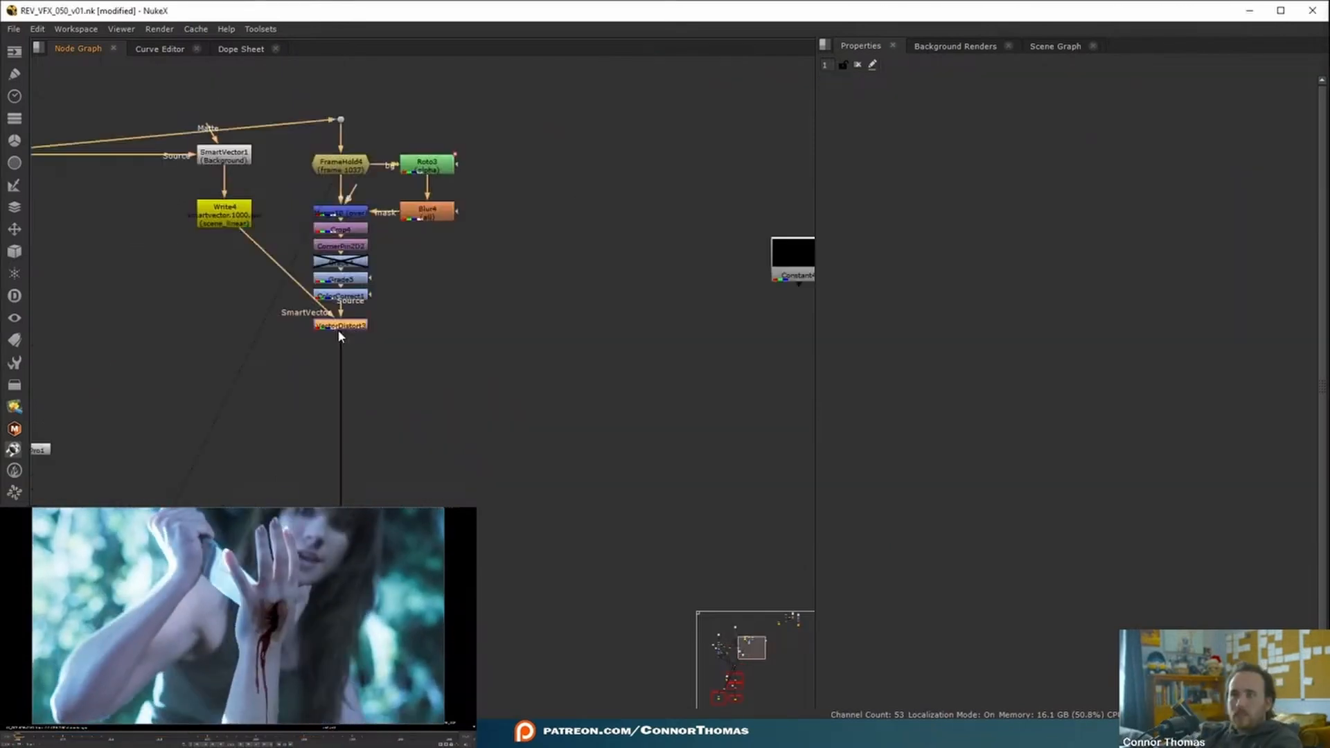
Place the blood1 Write node copy below VectorDistort3 and set its output to 80_prerender/blood3/blood3.####.exr.
{"action": "left_click_drag", "start_coordinate": [352, 342], "coordinate": [352, 367]}
{"action": "key", "text": "Return"}
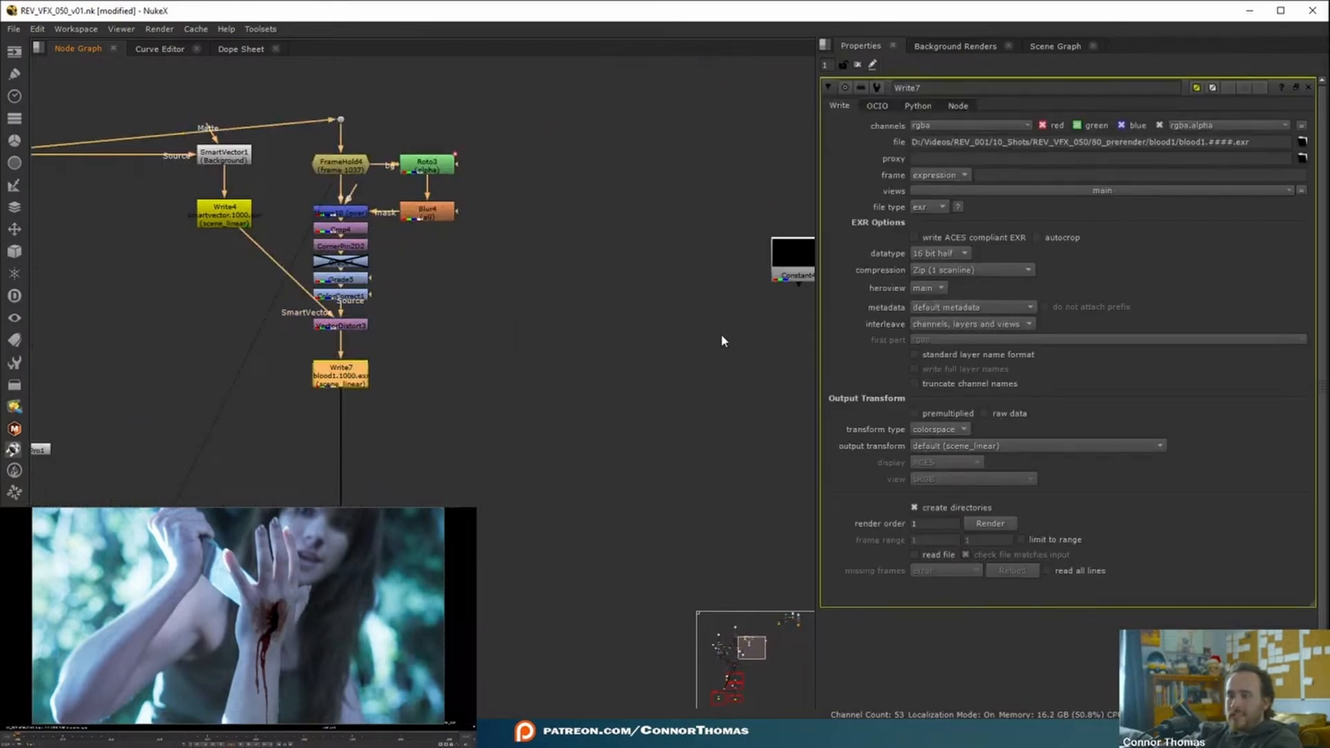
{"action": "left_click", "coordinate": [1205, 141]}
{"action": "key", "text": "BackSpace"}
{"action": "type", "text": "3"}
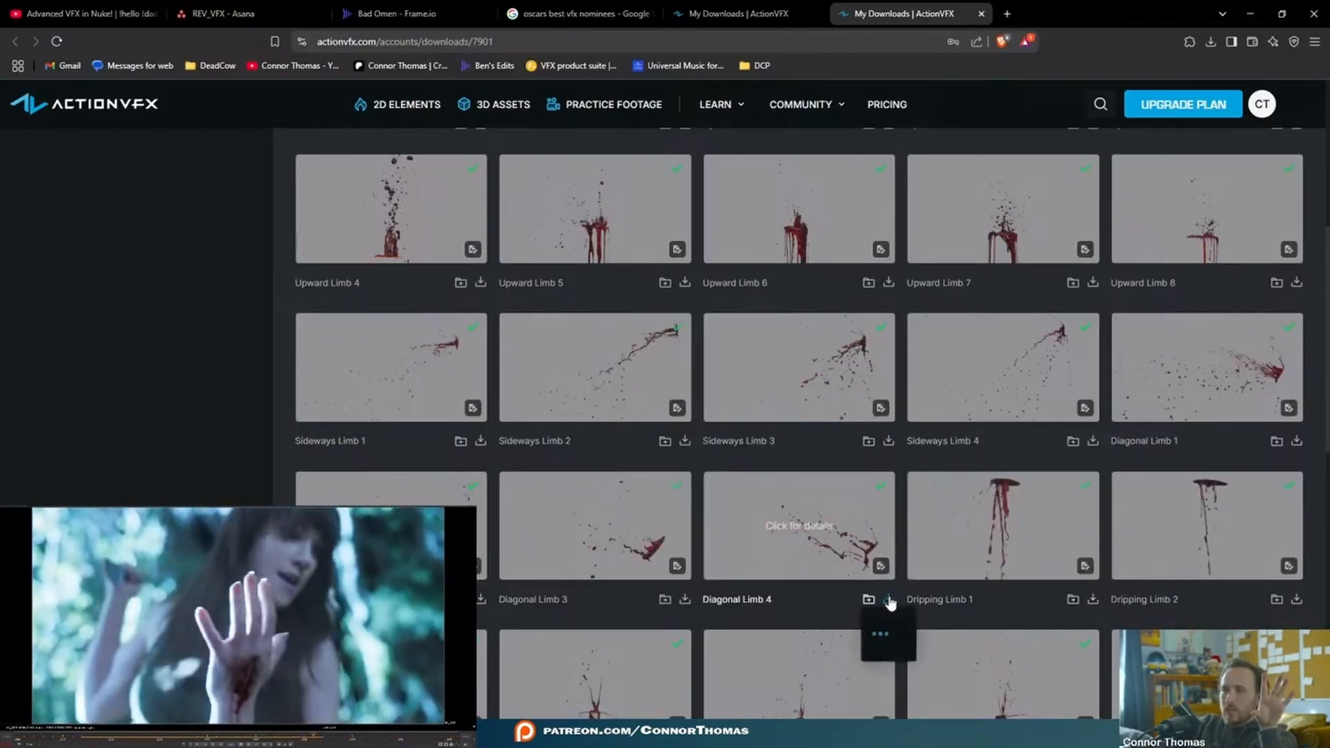
Download the Diagonal Limb 4 clip from ActionVFX into 10_assets and import Diagonal_Limb_4_2384_2K.mov into Nuke with a Read node.
{"action": "left_click", "coordinate": [894, 620]}
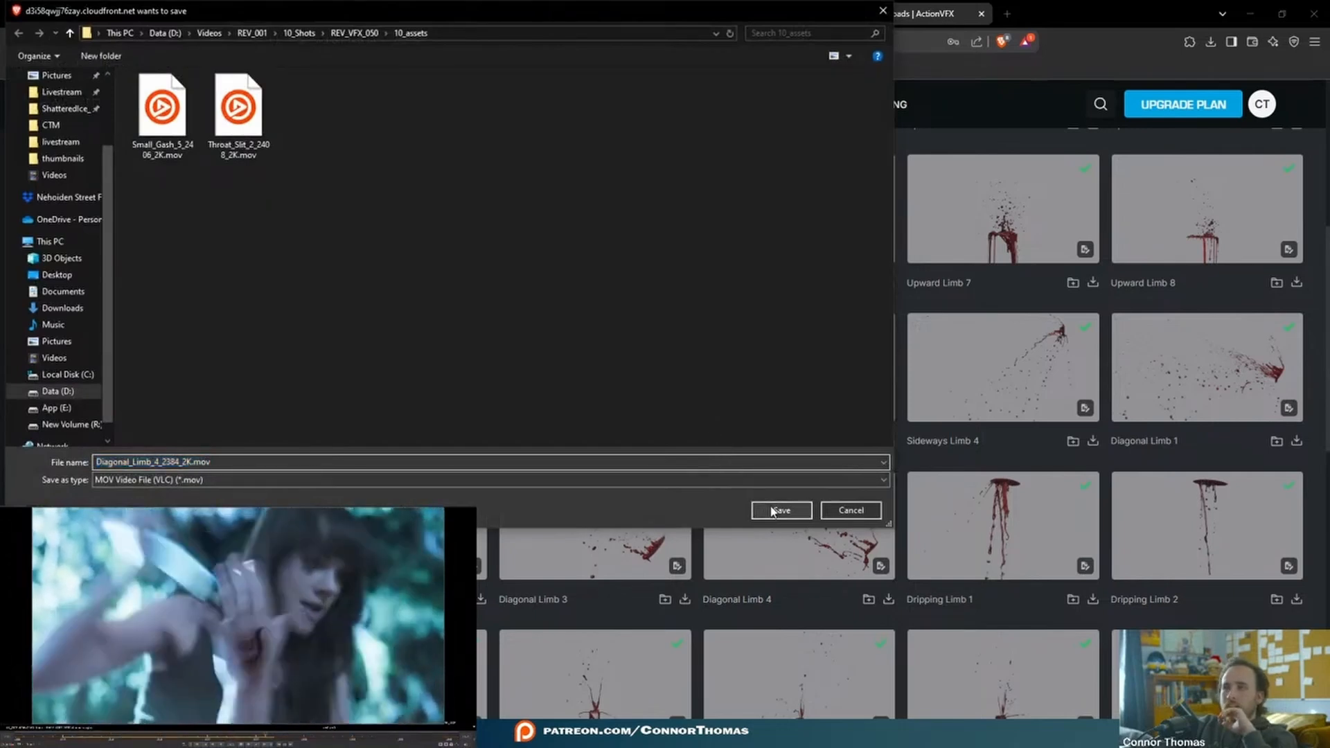
{"action": "left_click", "coordinate": [774, 512]}
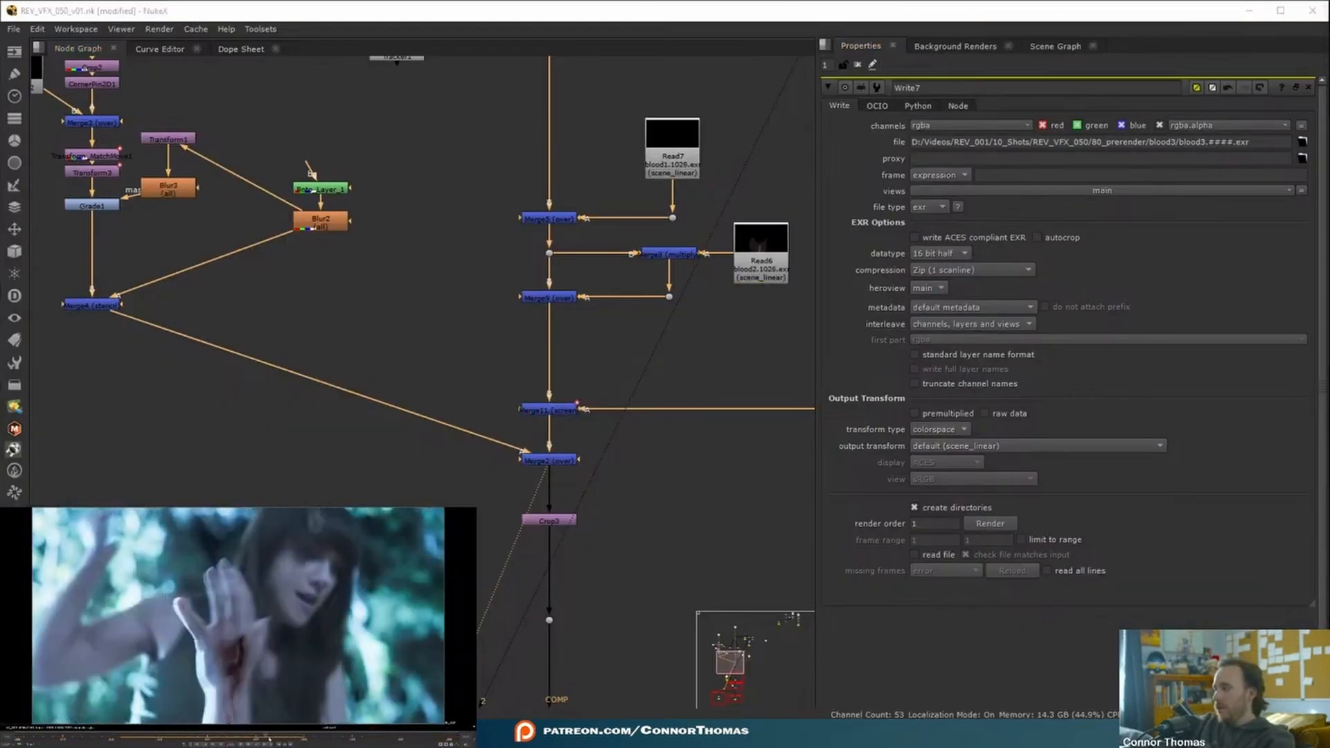
{"action": "key", "text": "r"}
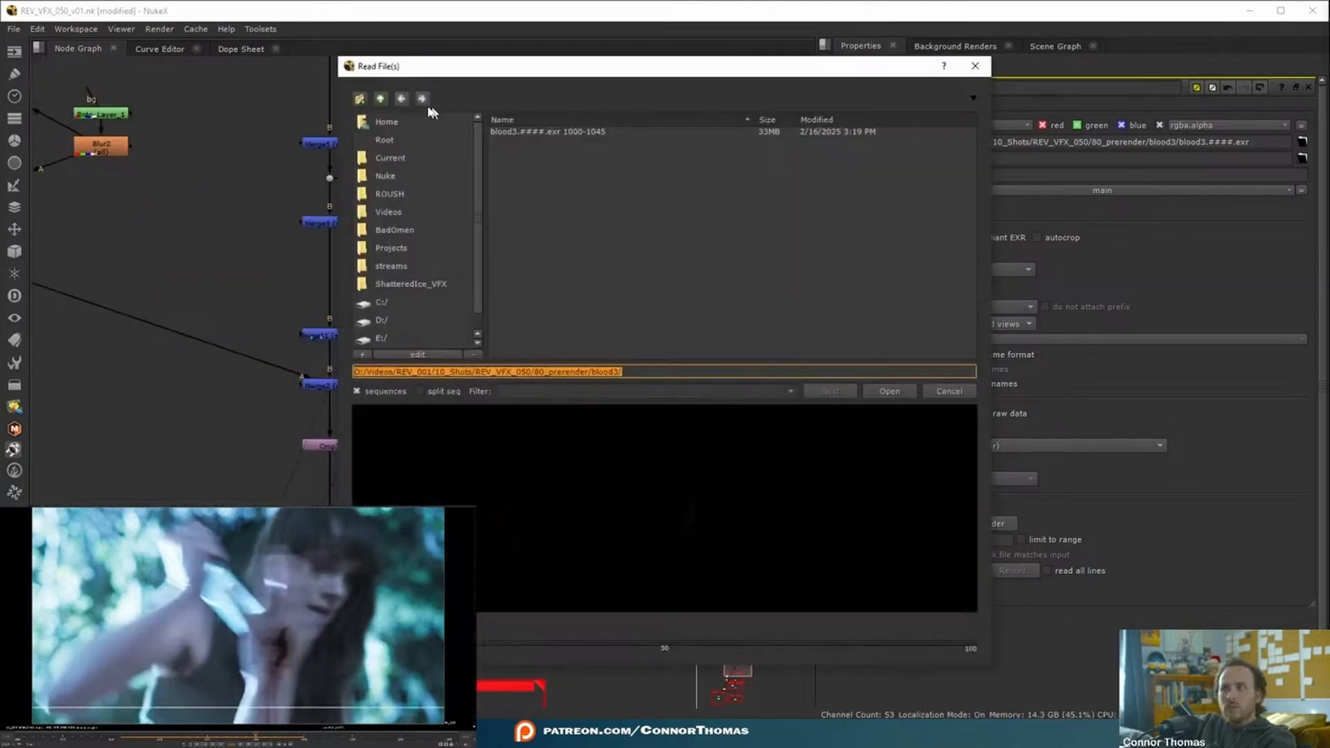
{"action": "left_click", "coordinate": [380, 98]}
{"action": "left_click", "coordinate": [381, 99]}
{"action": "double_click", "coordinate": [528, 168]}
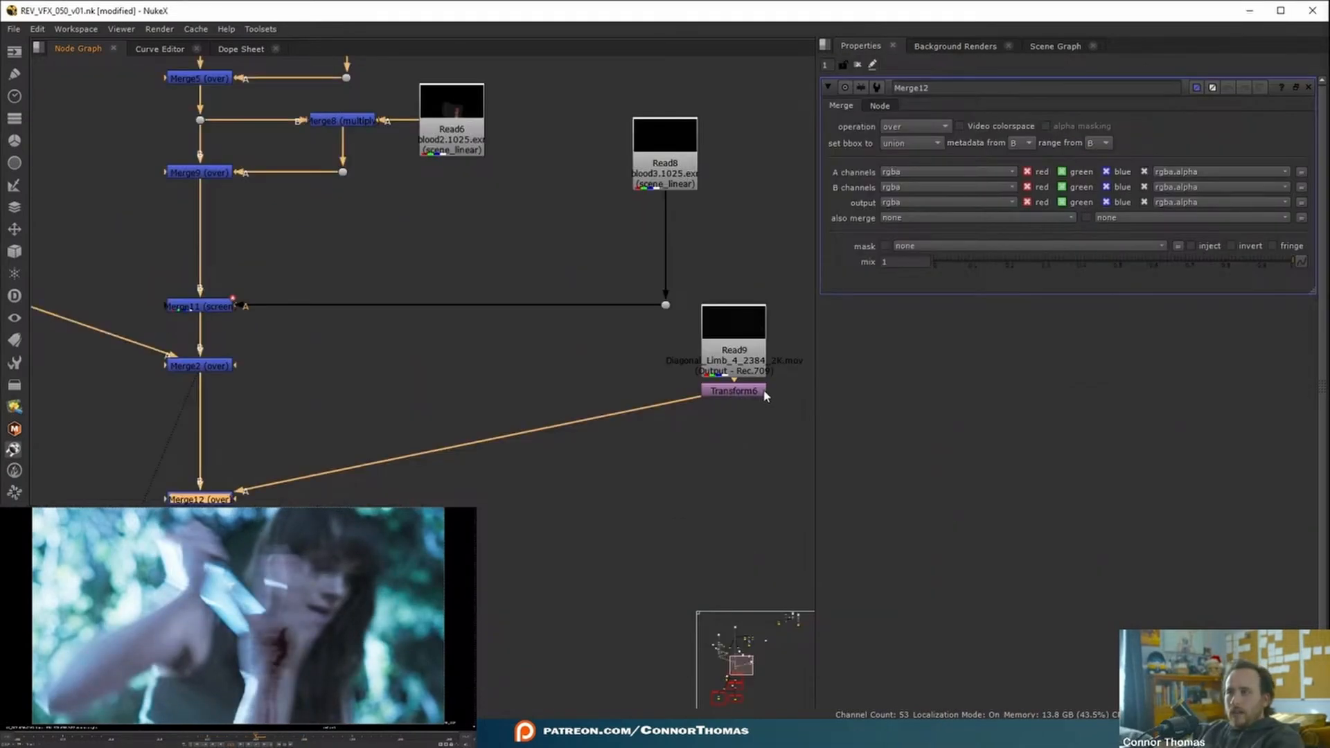
Move Transform6 down and insert a TimeOffset node between it and the Diagonal Limb clip.
{"action": "middle_click_drag", "start_coordinate": [766, 395], "coordinate": [634, 411]}
{"action": "left_click", "coordinate": [591, 409]}
{"action": "left_click_drag", "start_coordinate": [591, 408], "coordinate": [595, 436]}
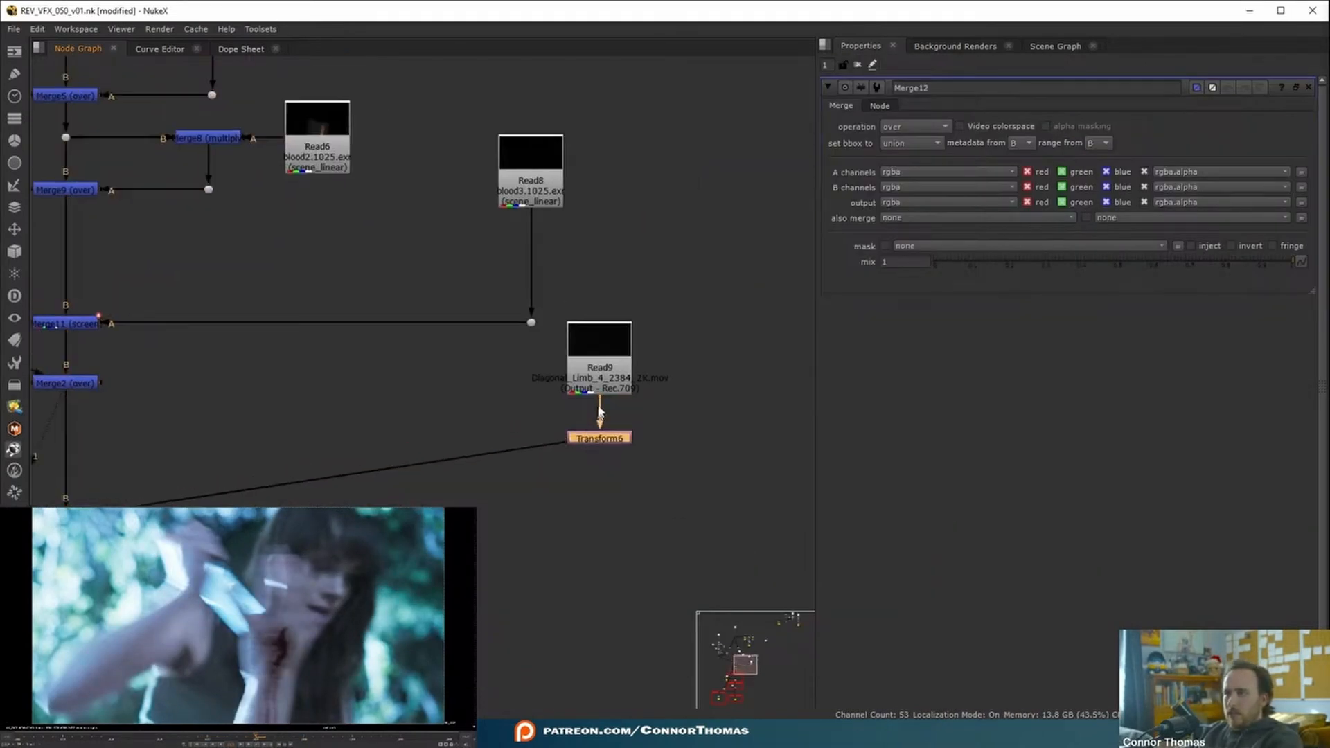
{"action": "key", "text": "Tab"}
{"action": "type", "text": "off"}
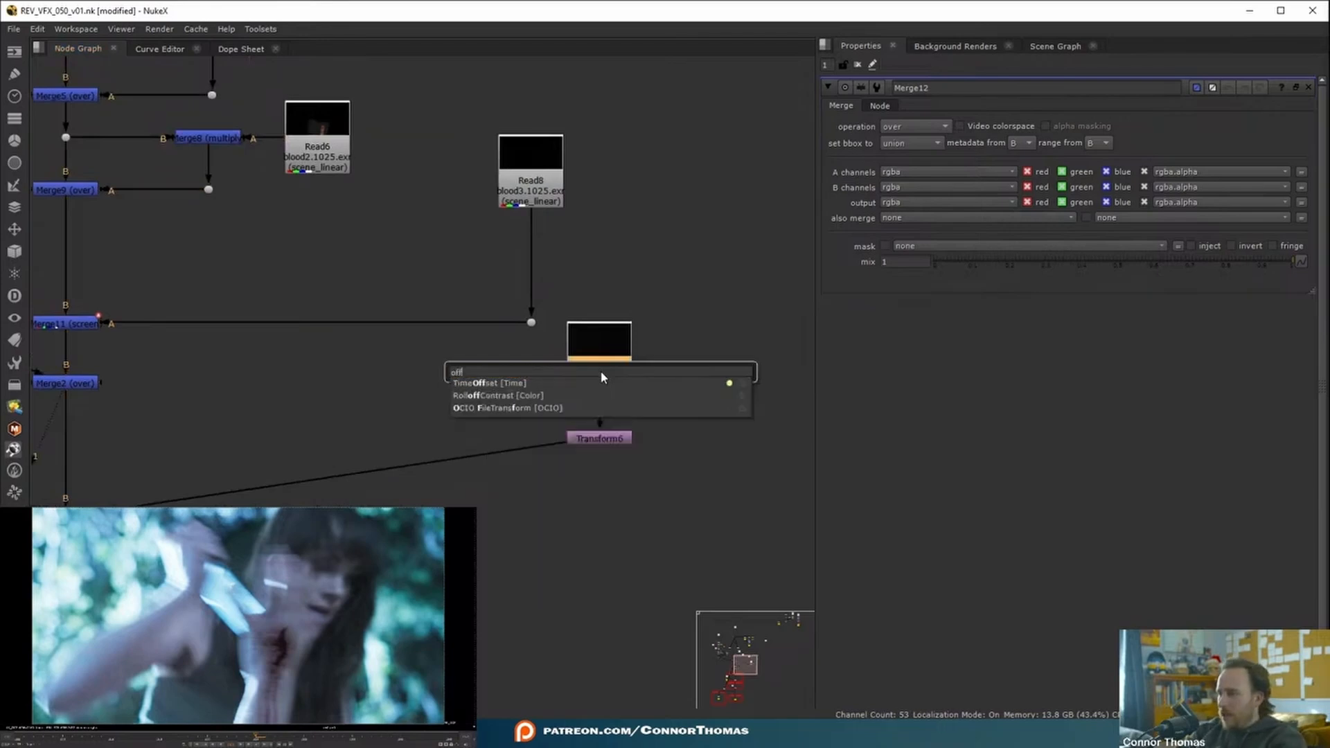
{"action": "key", "text": "Return"}
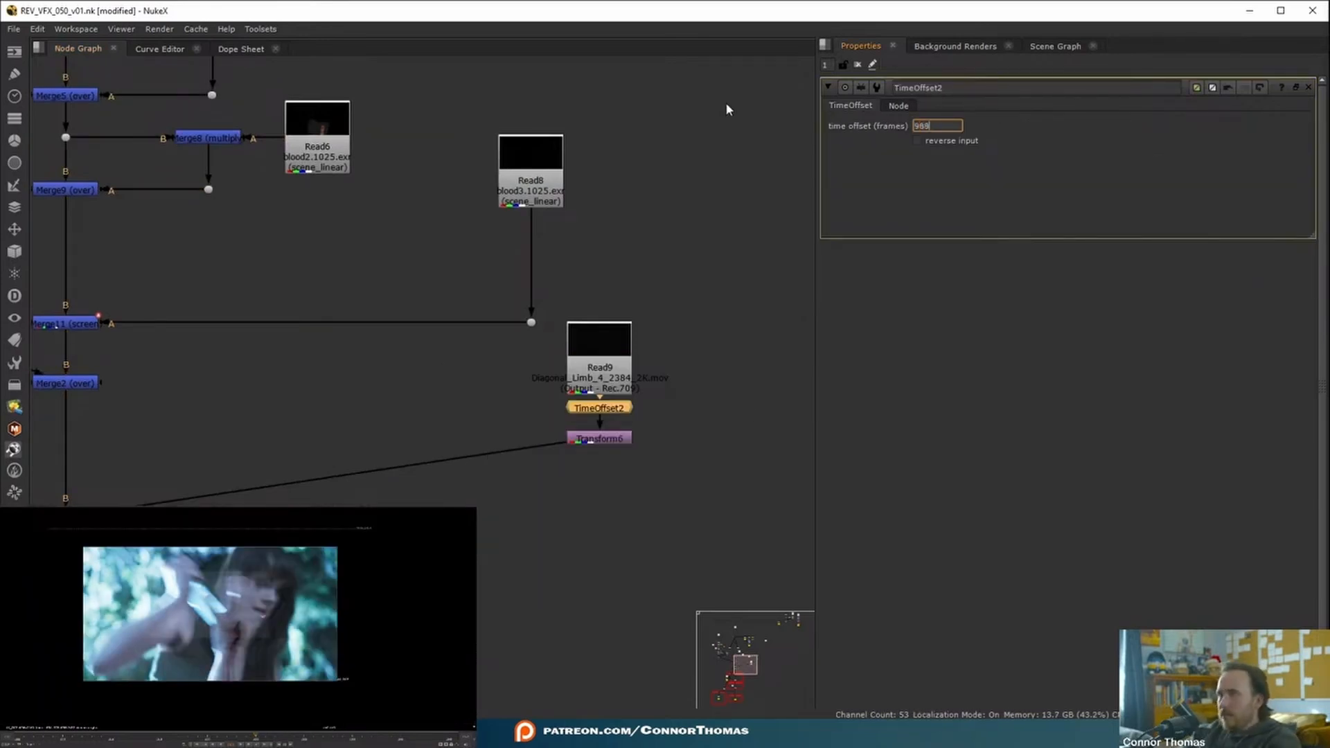
Raise the TimeOffset2 time offset frame by frame to align the blood splash with the current frame.
{"action": "key", "text": "Up"}
{"action": "key", "text": "Up"}
{"action": "key", "text": "Up"}
{"action": "key", "text": "Up"}
{"action": "key", "text": "Up"}
{"action": "key", "text": "Up"}
{"action": "key", "text": "Up"}
{"action": "key", "text": "Up"}
{"action": "key", "text": "Up"}
{"action": "key", "text": "Up"}
{"action": "key", "text": "Up"}
{"action": "key", "text": "Up"}
{"action": "key", "text": "Up"}
{"action": "key", "text": "Up"}
{"action": "key", "text": "Up"}
{"action": "key", "text": "Up"}
{"action": "key", "text": "Up"}
{"action": "key", "text": "Up"}
{"action": "key", "text": "Up"}
{"action": "key", "text": "Up"}
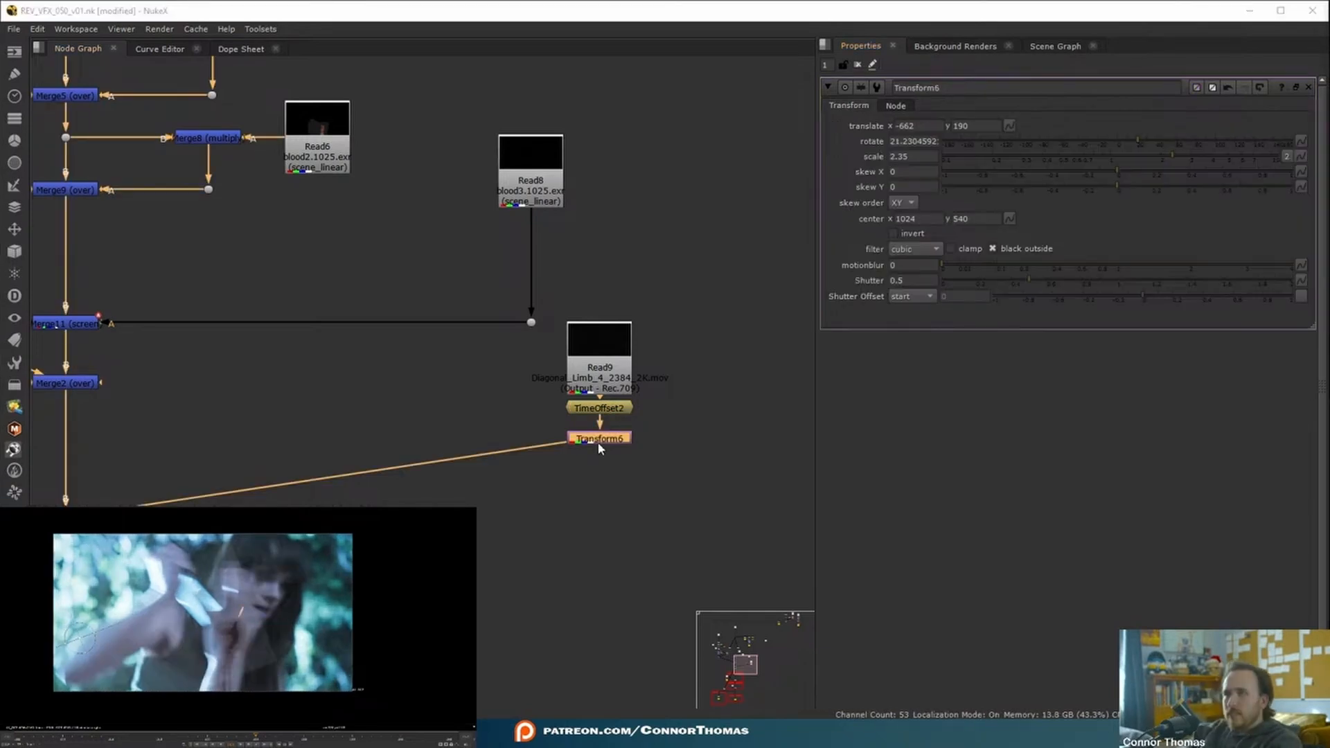
Insert a Transform between TimeOffset2 and Transform6, and set its width scale to -1 to mirror the blood clip.
{"action": "left_click_drag", "start_coordinate": [598, 442], "coordinate": [598, 459]}
{"action": "left_click", "coordinate": [599, 408]}
{"action": "key", "text": "t"}
{"action": "left_click", "coordinate": [1287, 156]}
{"action": "left_click", "coordinate": [922, 157]}
{"action": "type", "text": "-1"}
{"action": "key", "text": "Return"}
{"action": "left_click", "coordinate": [858, 65]}
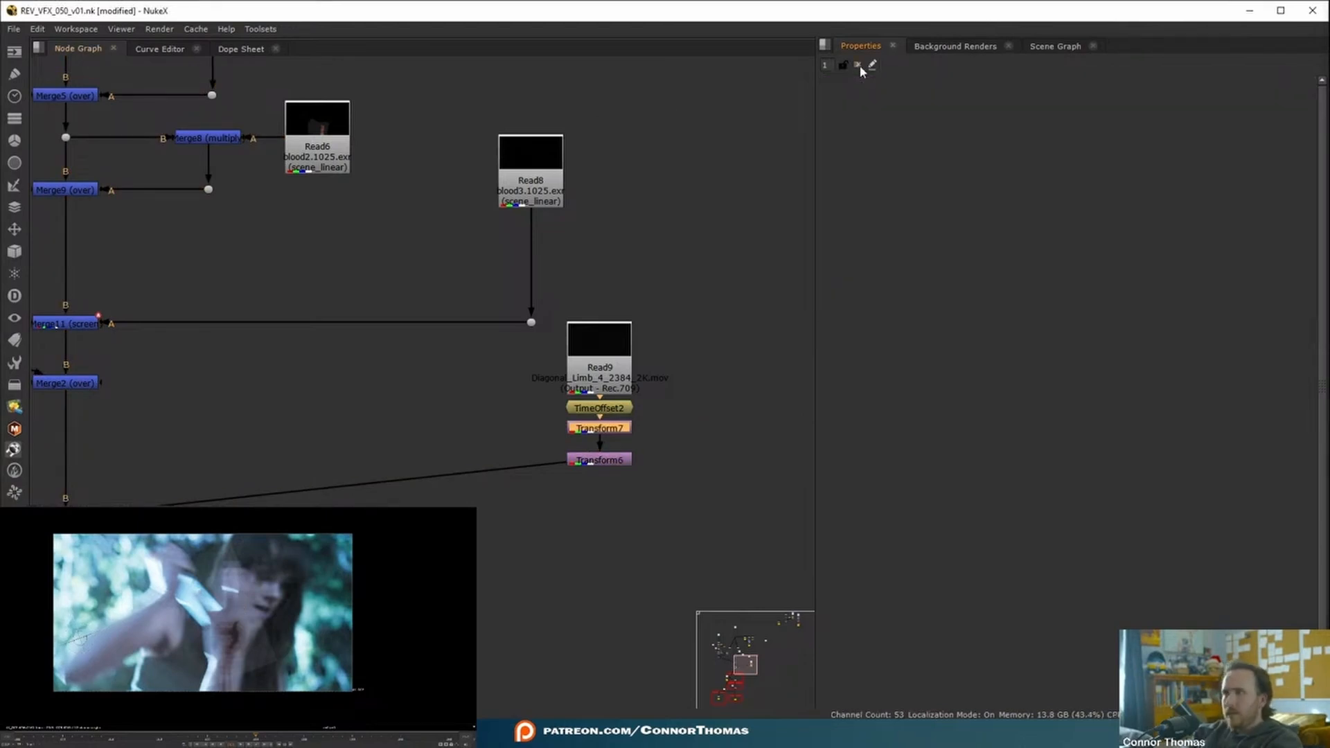
Position the blood over the palm wound with Transform6: translate about x 4370, y -2300, rotate about -52.5, scale 4.05.
{"action": "double_click", "coordinate": [599, 460]}
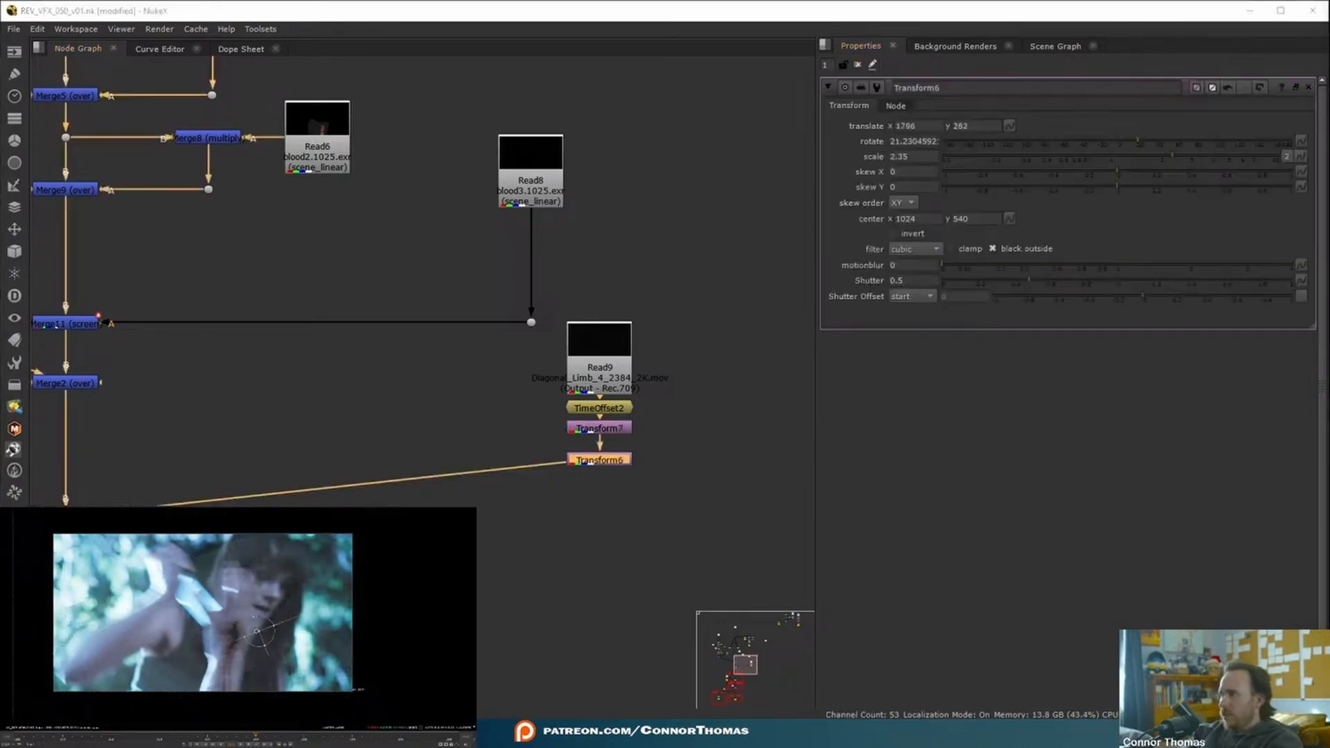
{"action": "left_click_drag", "start_coordinate": [299, 609], "coordinate": [302, 622]}
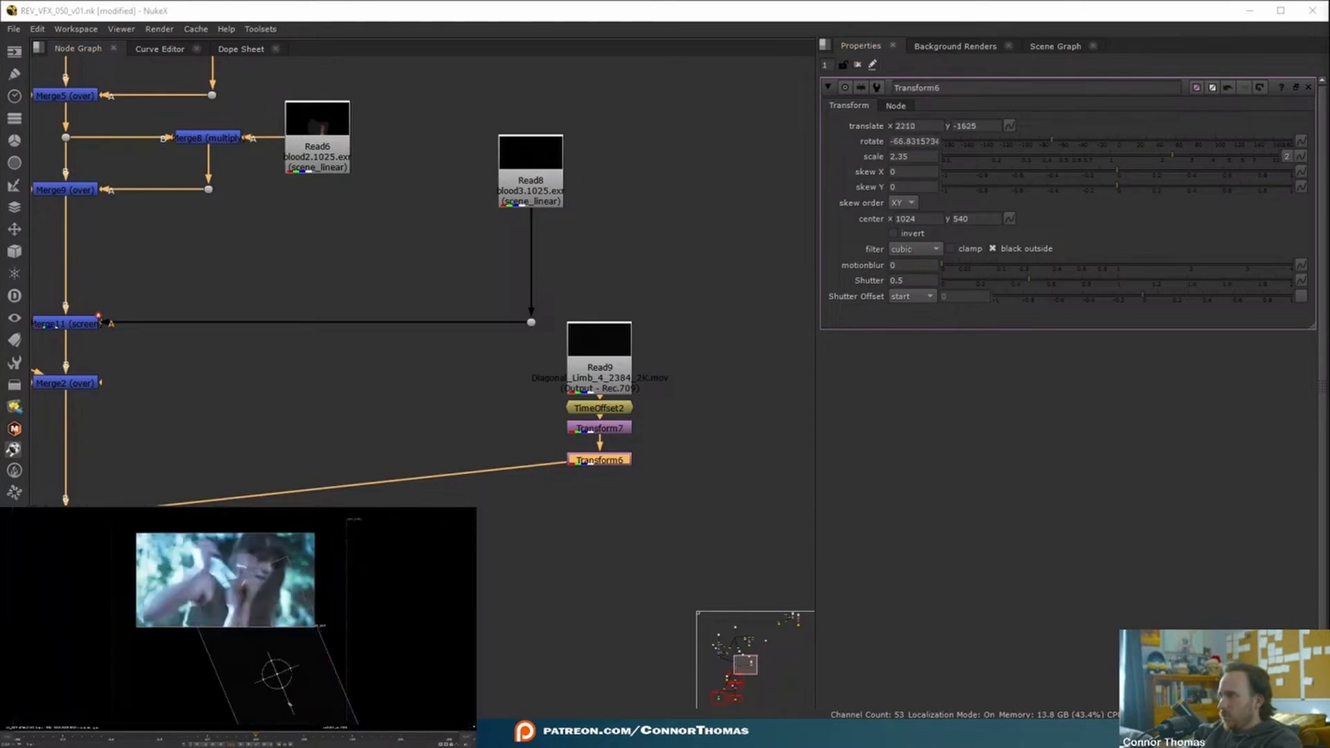
{"action": "mouse_move", "coordinate": [279, 675]}
{"action": "left_mouse_down"}
{"action": "mouse_move", "coordinate": [303, 700]}
{"action": "mouse_move", "coordinate": [302, 678]}
{"action": "left_mouse_up"}
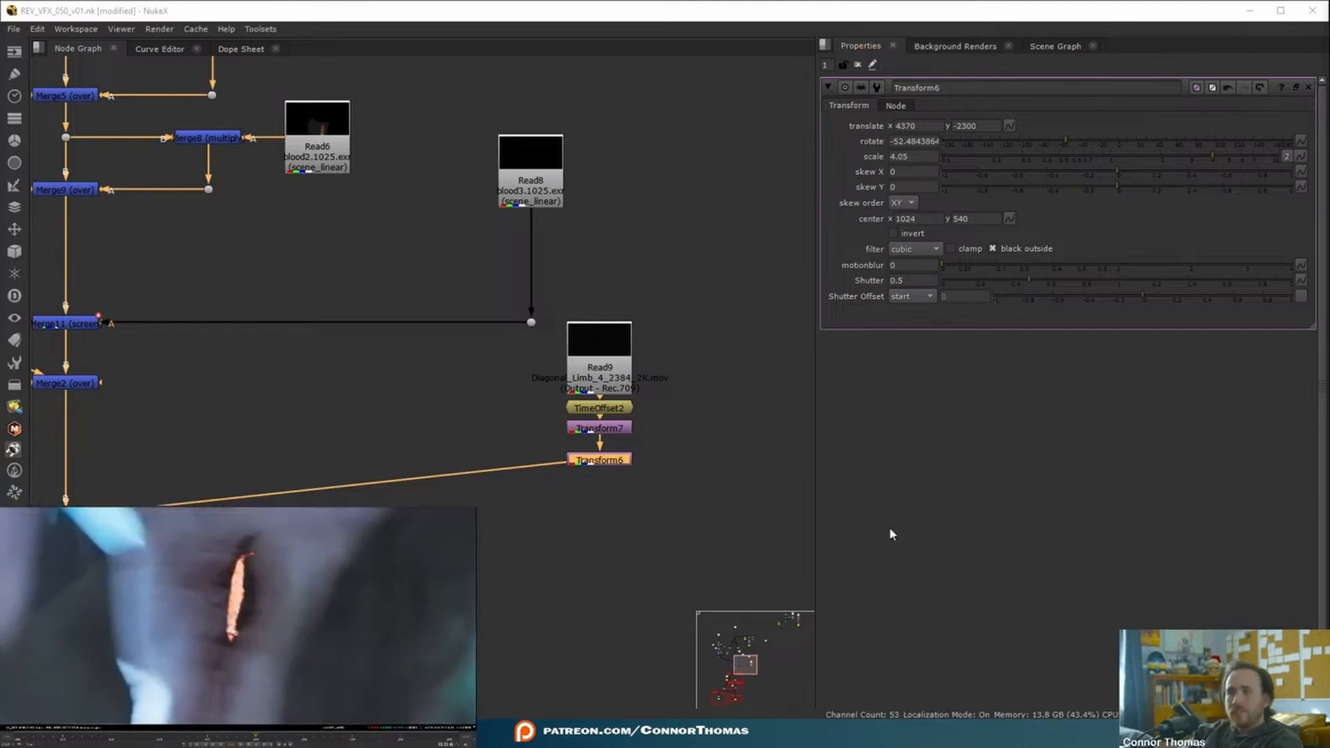
Try a Grade node after the Diagonal Limb clip and sample its whitepoint from the bright blood.
{"action": "middle_click_drag", "start_coordinate": [229, 507], "coordinate": [488, 484]}
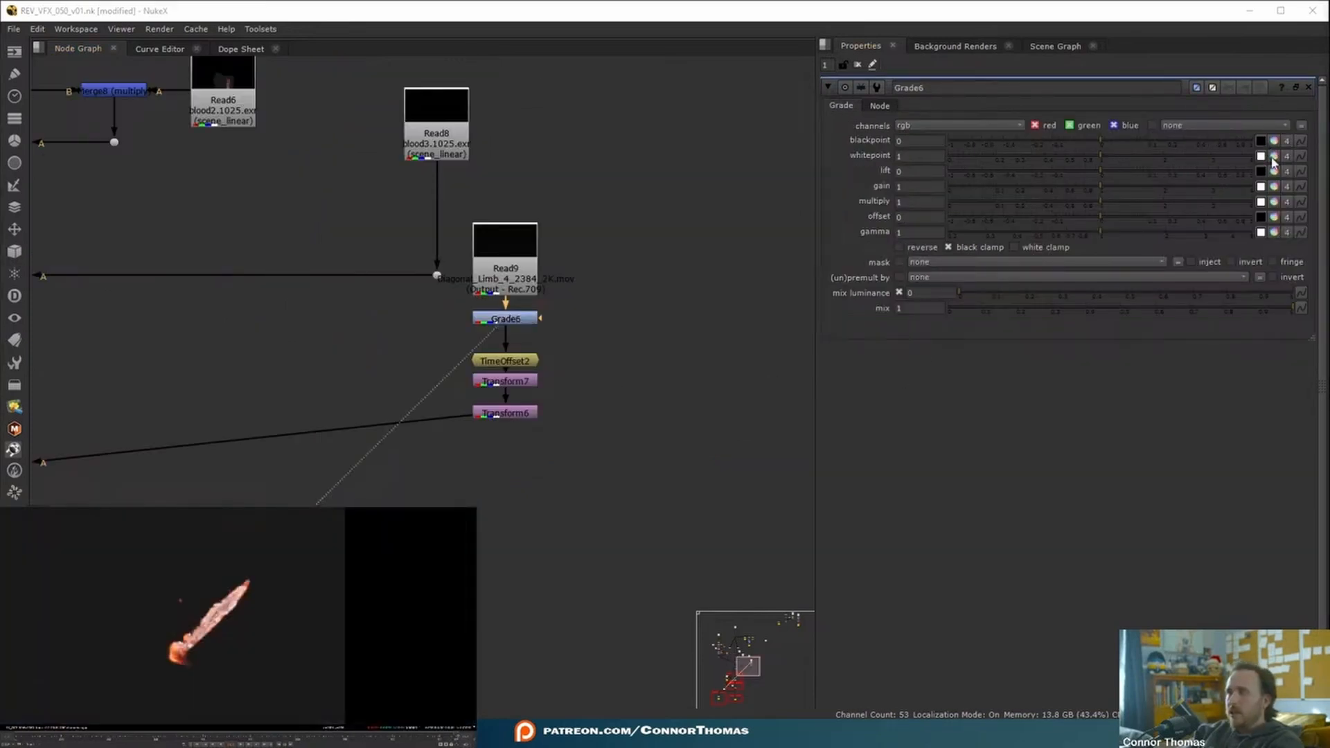
{"action": "left_click", "coordinate": [1268, 156]}
{"action": "left_click", "coordinate": [1261, 156]}
{"action": "scroll", "coordinate": [167, 664], "scroll_direction": "up", "scroll_amount": 4}
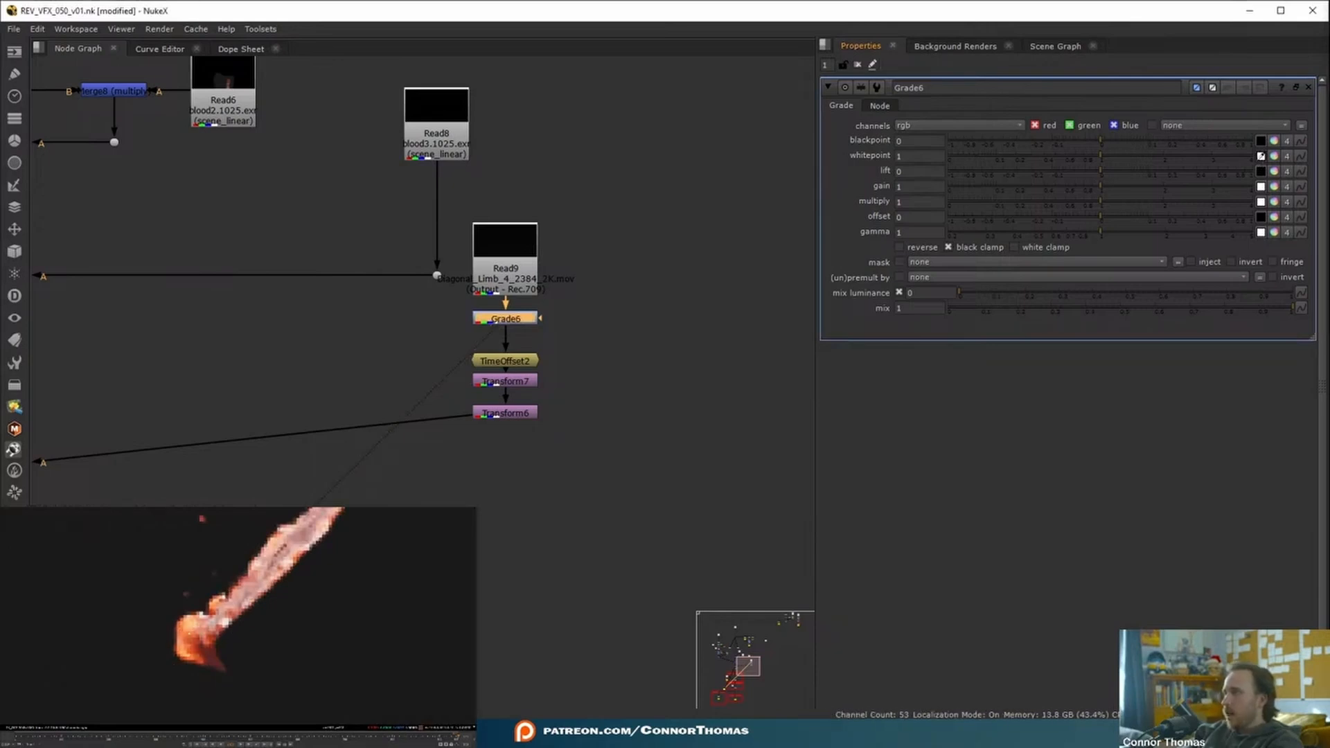
{"action": "left_click", "coordinate": [184, 632], "text": "ctrl"}
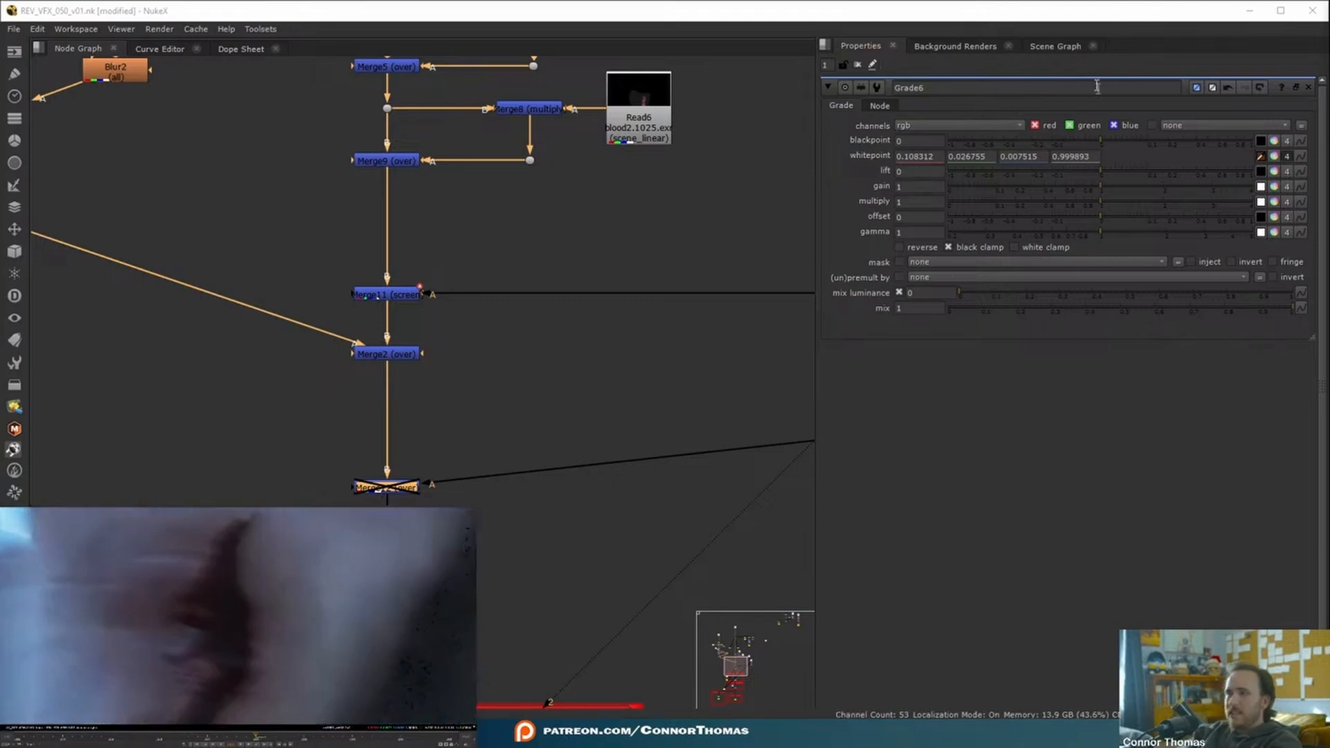
Try sampling the Grade6 gain from the dark palm wound in the comp, and disable Grade6 and Grade7.
{"action": "left_click", "coordinate": [1259, 174]}
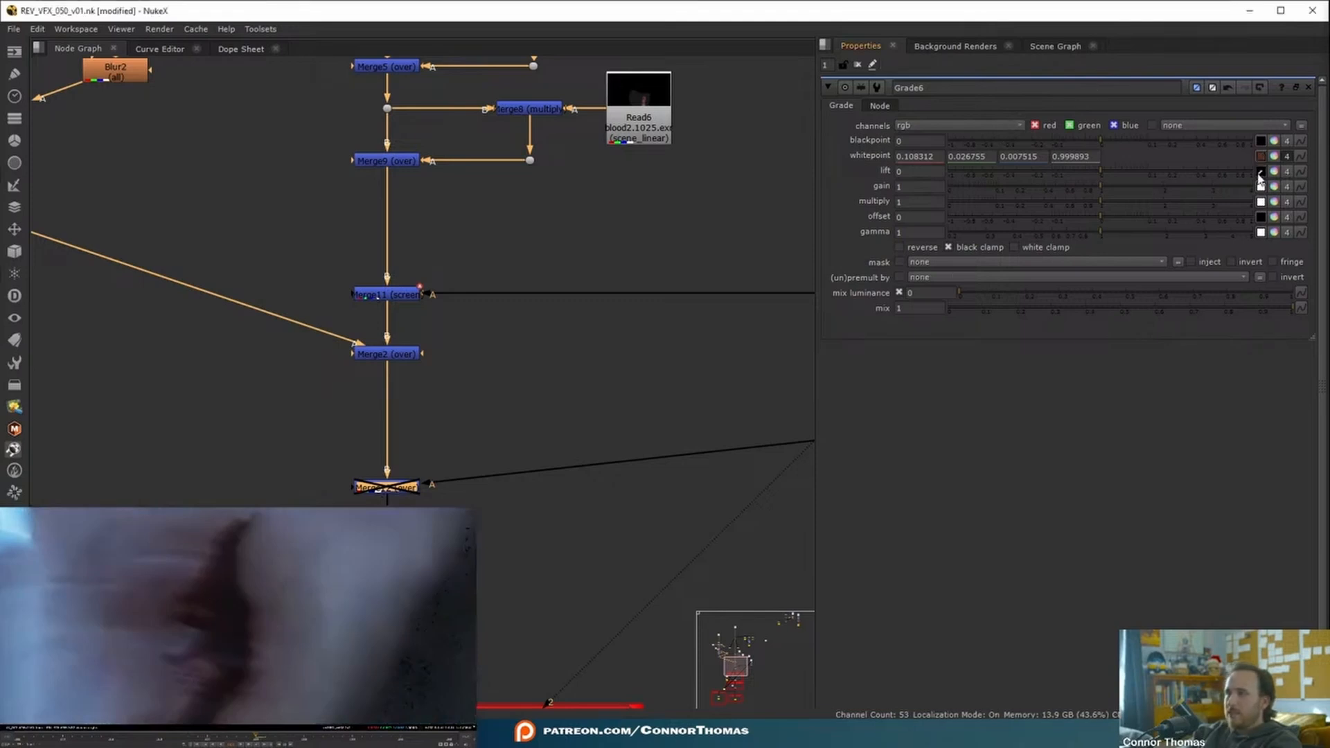
{"action": "left_click", "coordinate": [1260, 189]}
{"action": "scroll", "coordinate": [221, 641], "scroll_direction": "up", "scroll_amount": 2}
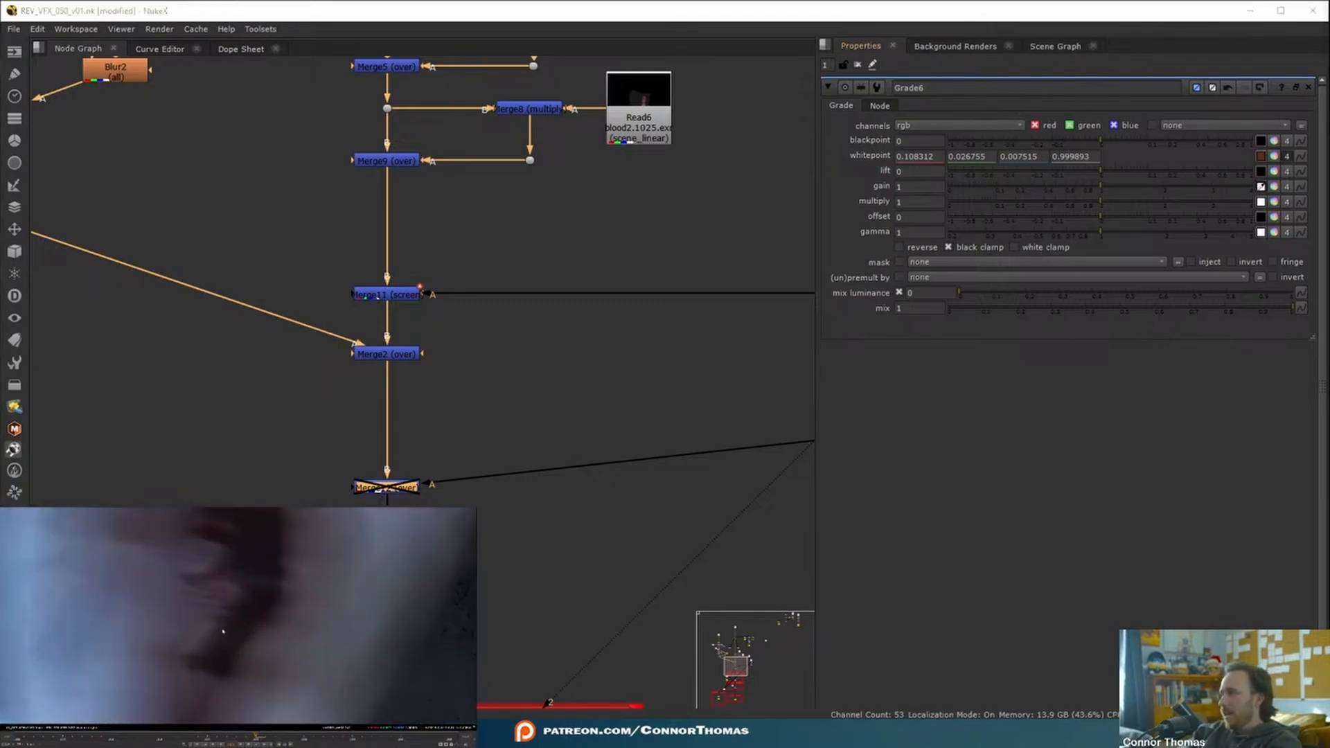
{"action": "middle_click_drag", "start_coordinate": [217, 629], "coordinate": [280, 624]}
{"action": "scroll", "coordinate": [225, 605], "scroll_direction": "down", "scroll_amount": 3}
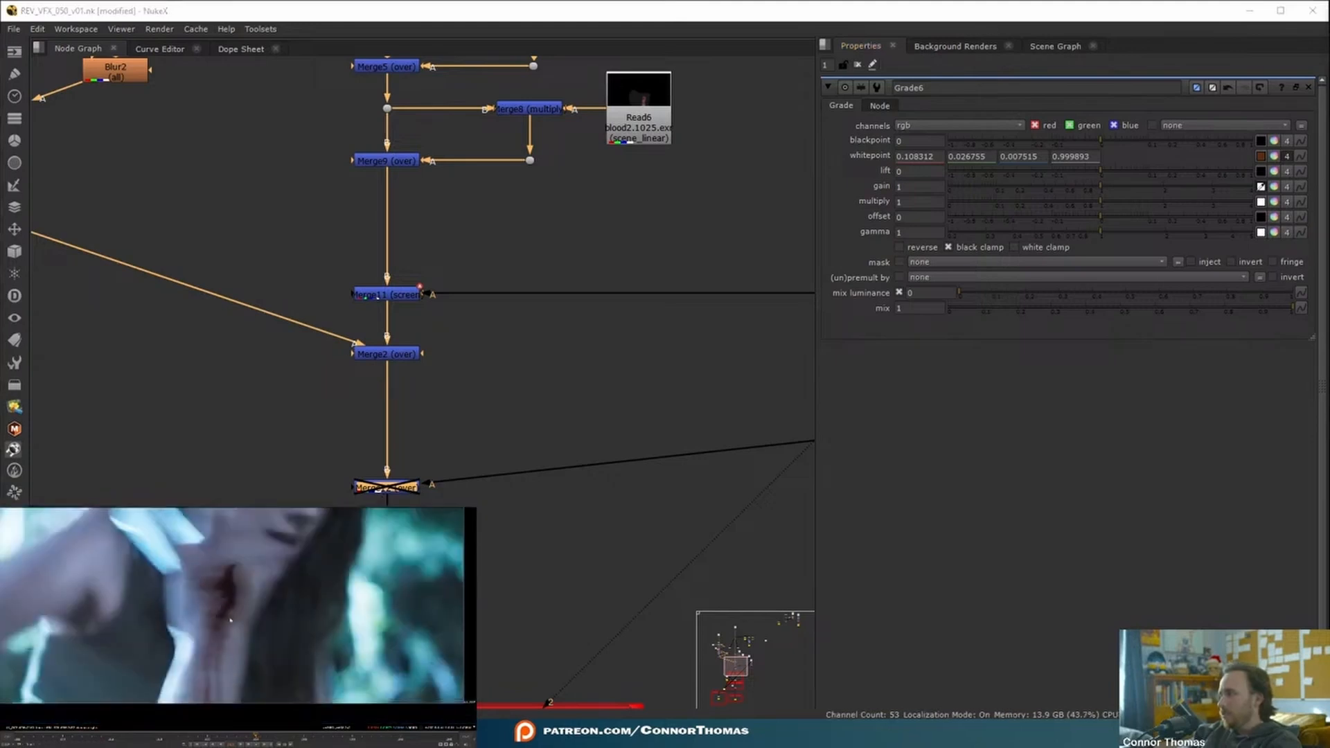
{"action": "scroll", "coordinate": [215, 621], "scroll_direction": "up", "scroll_amount": 6}
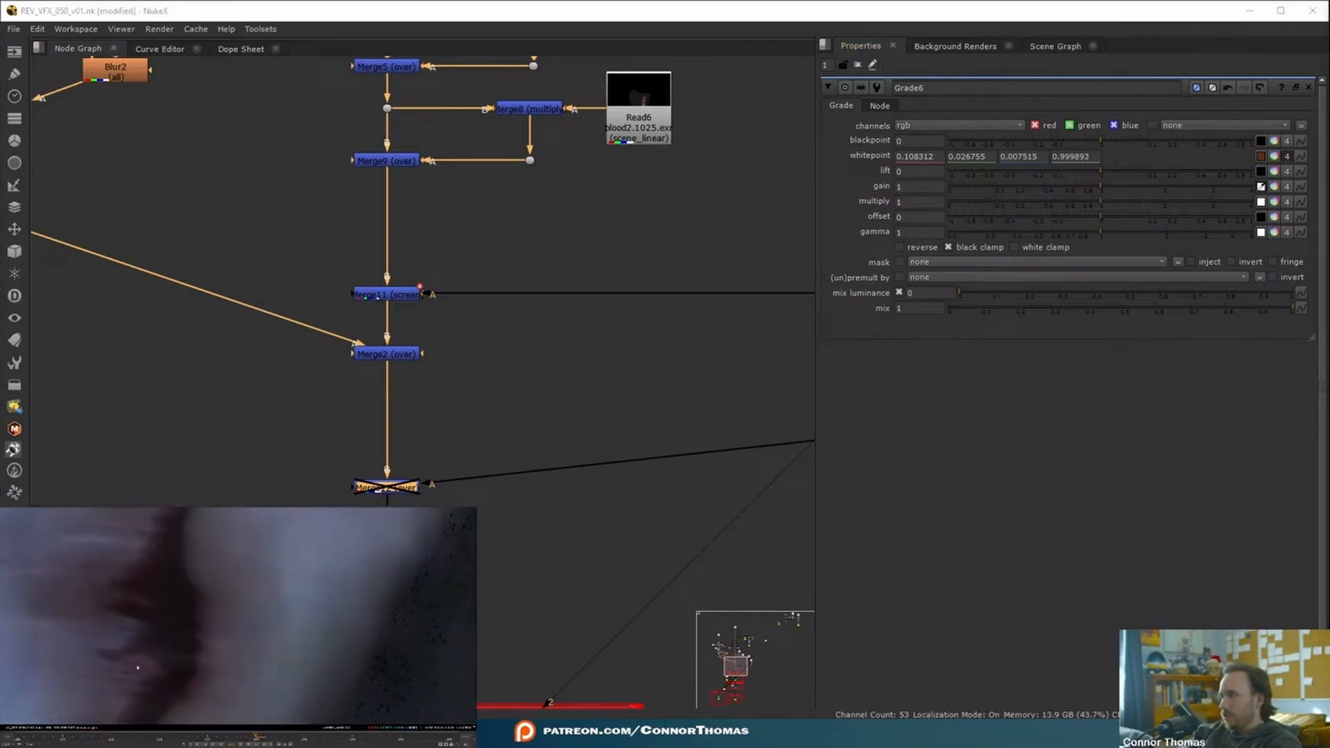
{"action": "scroll", "coordinate": [129, 649], "scroll_direction": "up", "scroll_amount": 2}
{"action": "left_click", "coordinate": [132, 652], "text": "ctrl"}
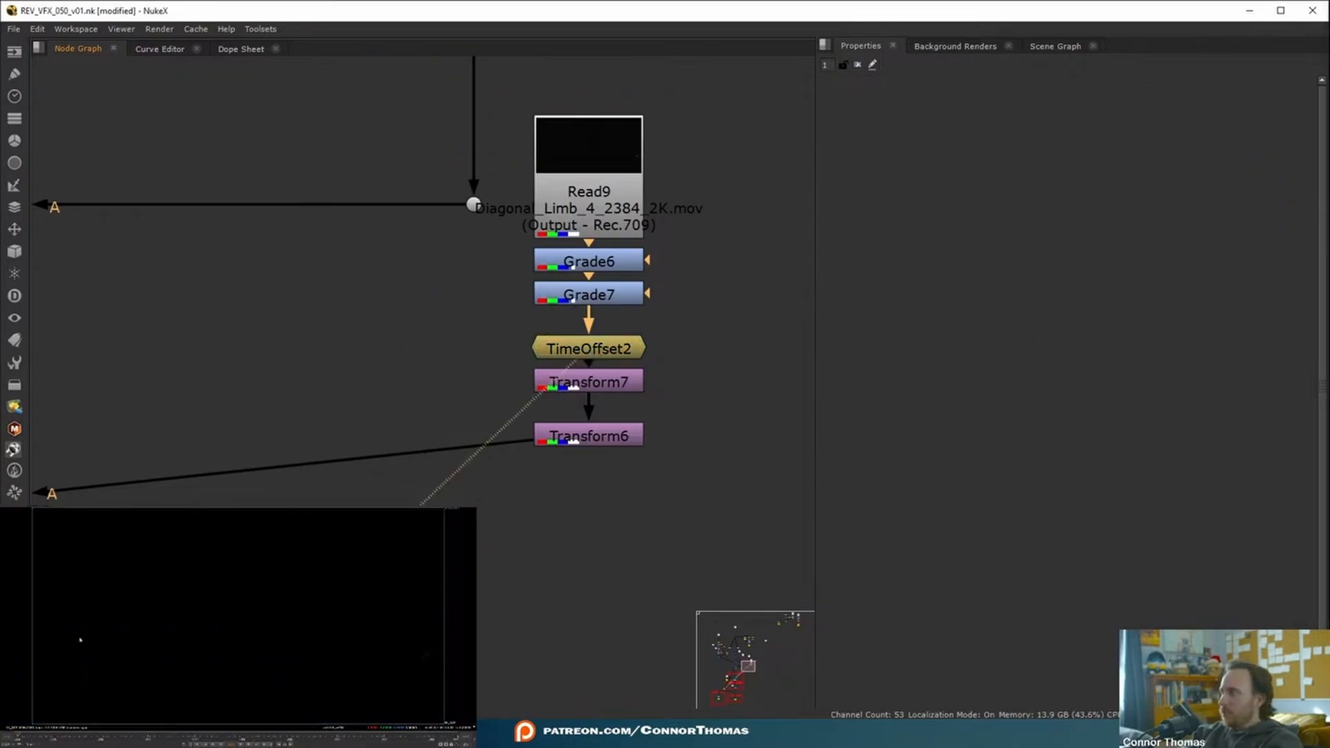
{"action": "key", "text": "d"}
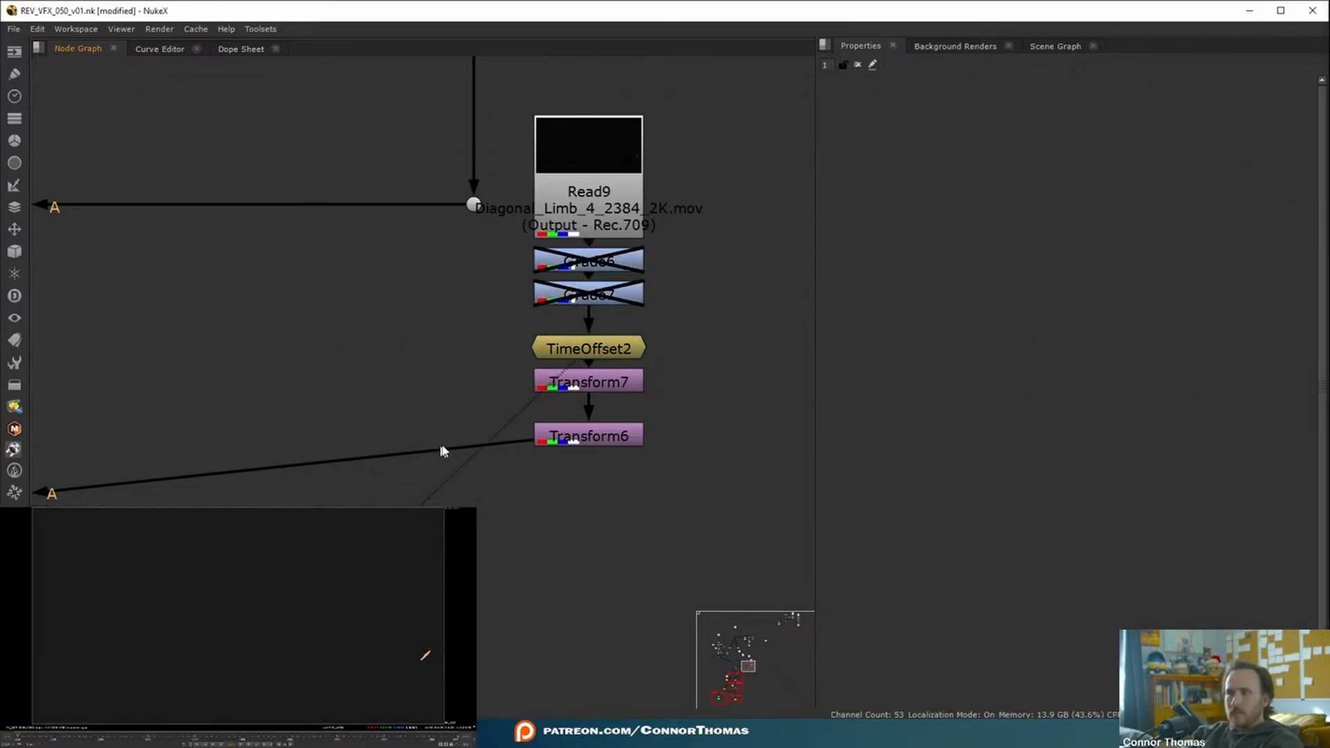
View Merge12 and insert a FrameRange node between it and Transform6, placed directly below Transform6.
{"action": "middle_click_drag", "start_coordinate": [449, 455], "coordinate": [775, 382]}
{"action": "scroll", "coordinate": [774, 382], "scroll_direction": "down", "scroll_amount": 3}
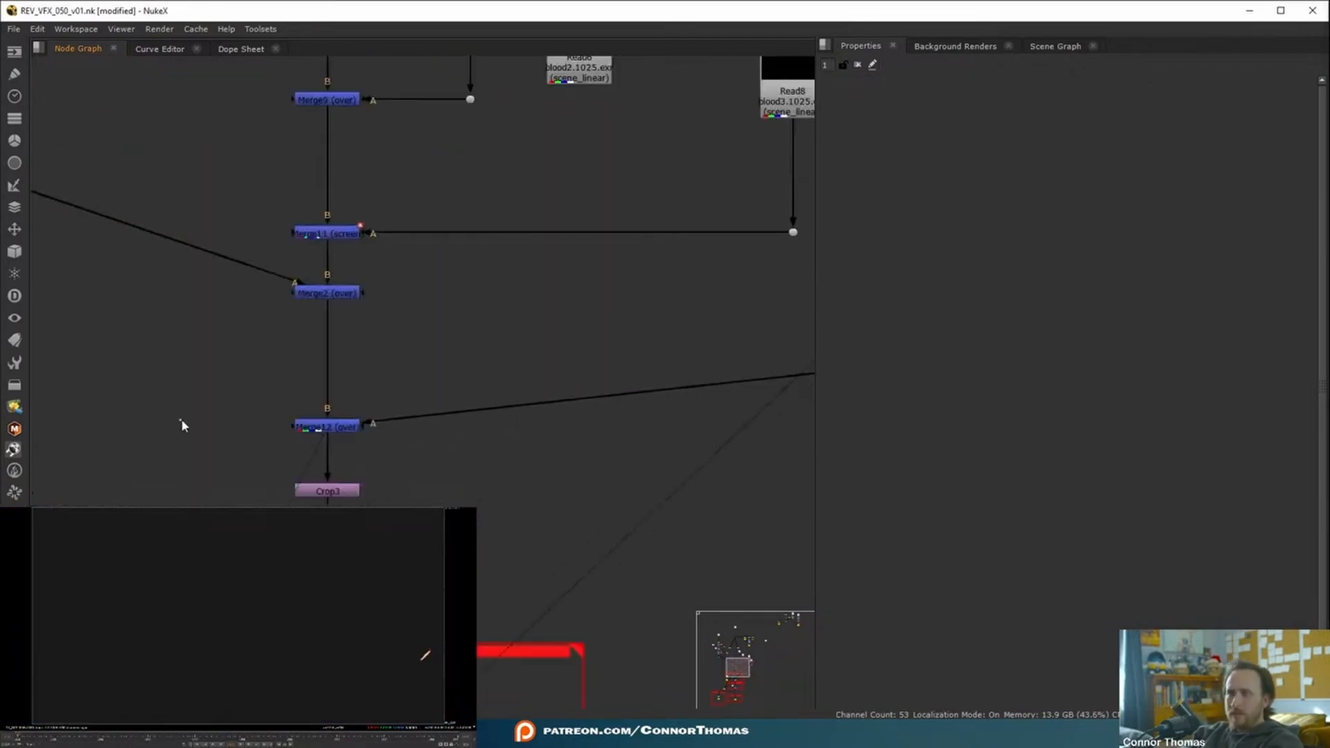
{"action": "key", "text": "1"}
{"action": "key", "text": "Tab"}
{"action": "left_click", "coordinate": [89, 451]}
{"action": "left_click_drag", "start_coordinate": [154, 414], "coordinate": [580, 415]}
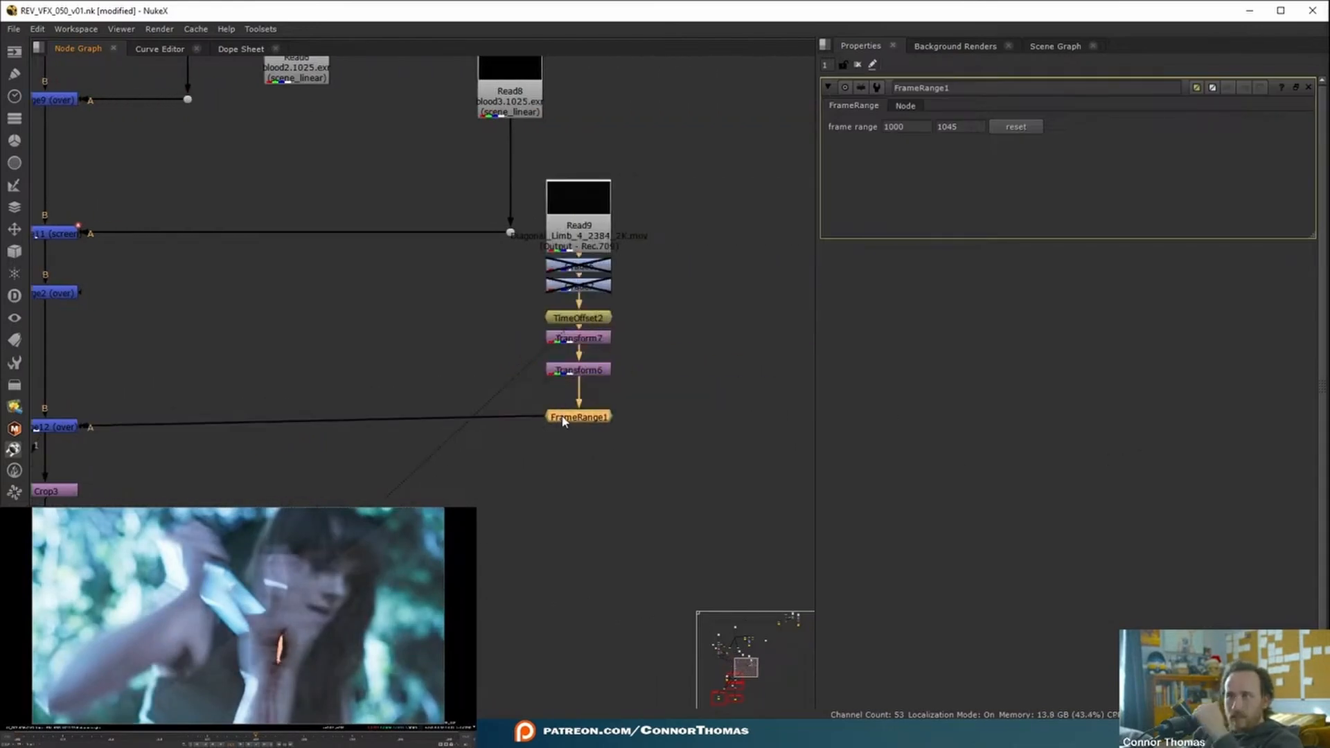
{"action": "left_click", "coordinate": [558, 475]}
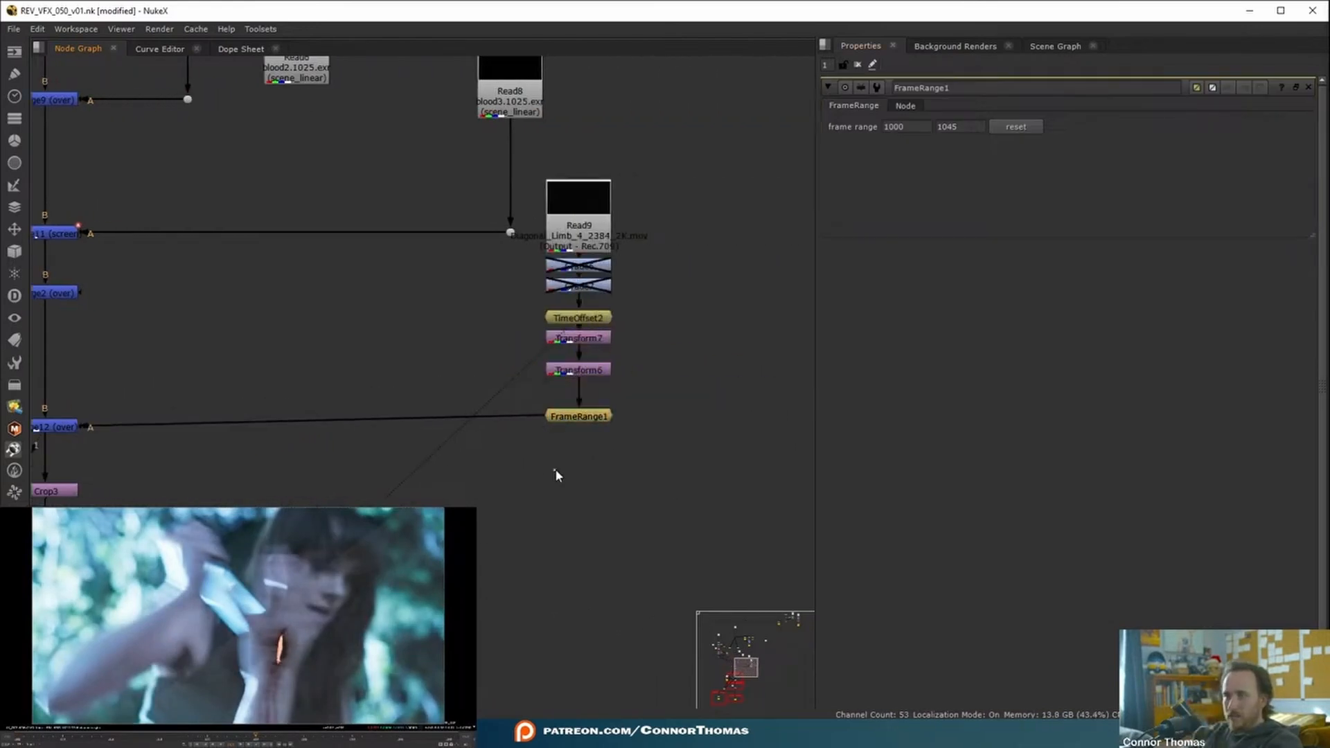
View FrameRange1 and insert a Merge node between Transform6 and FrameRange1.
{"action": "left_click", "coordinate": [598, 420]}
{"action": "key", "text": "2"}
{"action": "left_click", "coordinate": [602, 372]}
{"action": "key", "text": "m"}
{"action": "left_click_drag", "start_coordinate": [676, 374], "coordinate": [589, 397]}
Create a Constant node beside the blood clip's node stack and close its properties.
{"action": "key", "text": "Tab"}
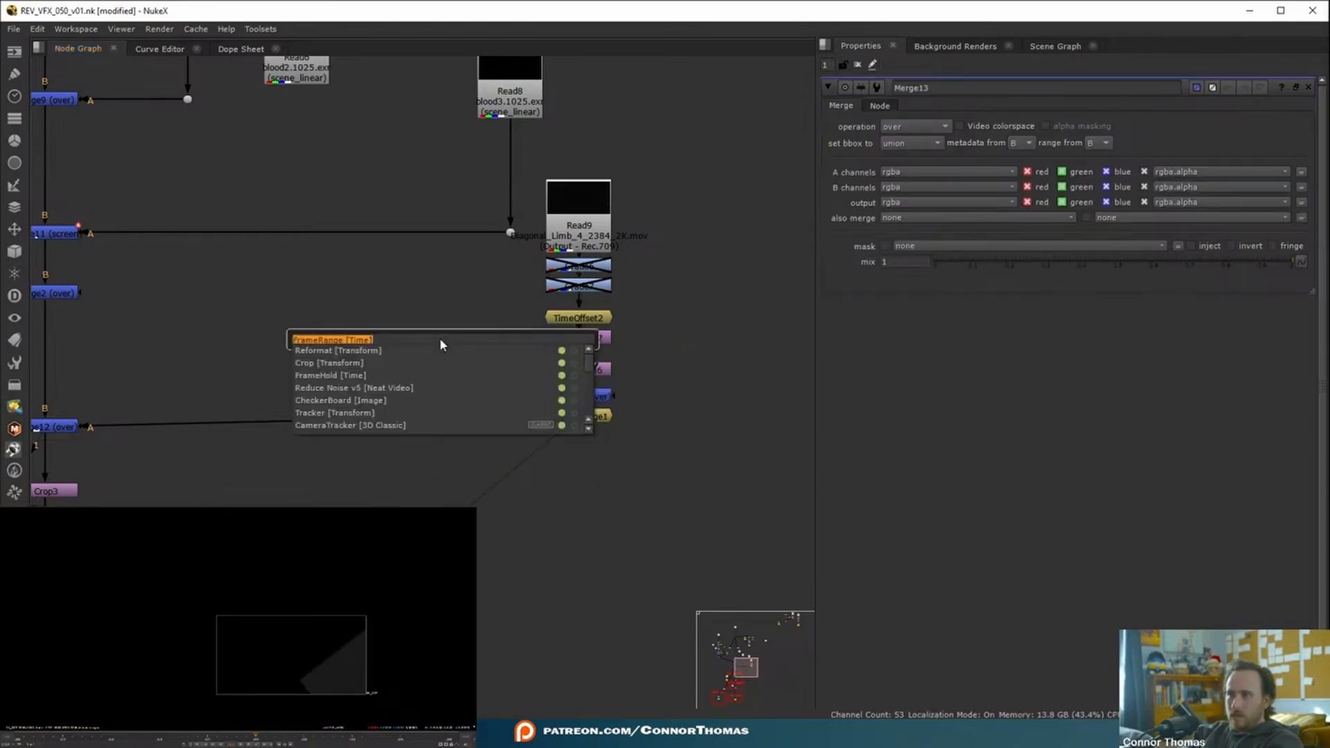
{"action": "type", "text": "constant"}
{"action": "key", "text": "Return"}
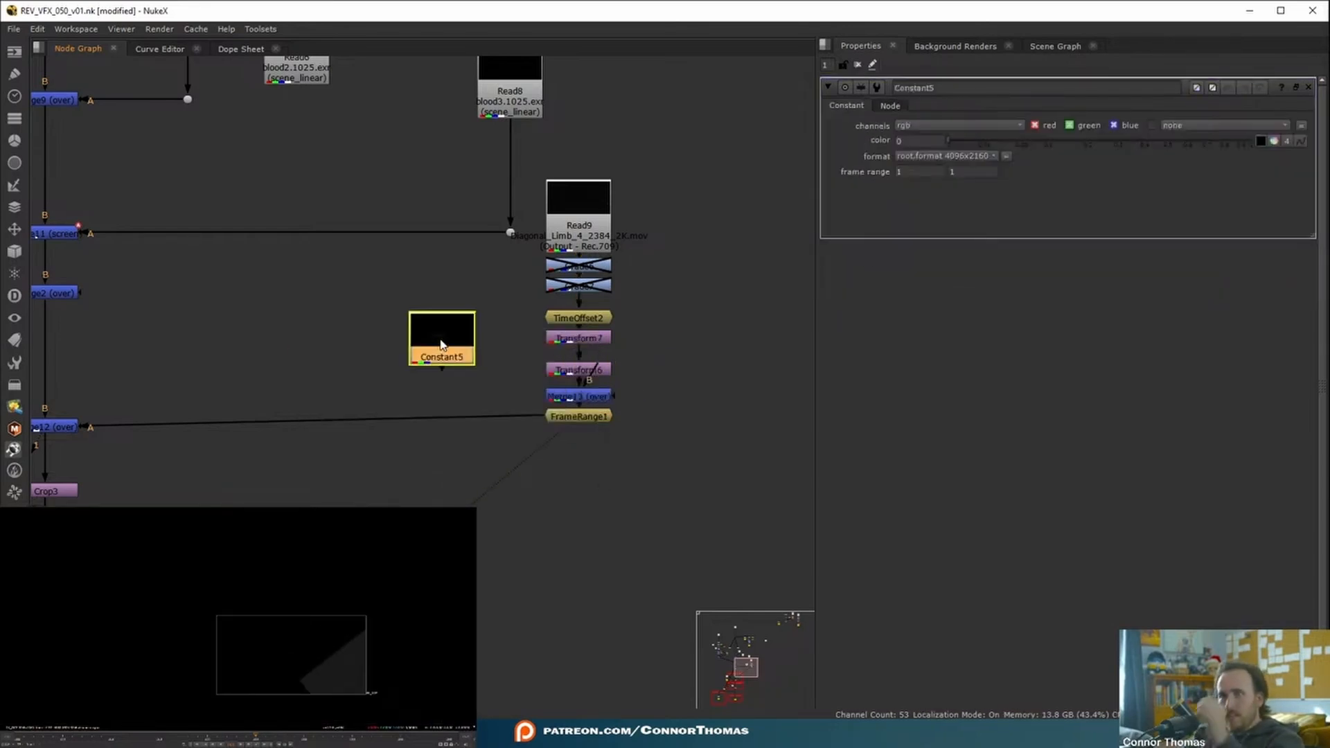
{"action": "left_click", "coordinate": [858, 67]}
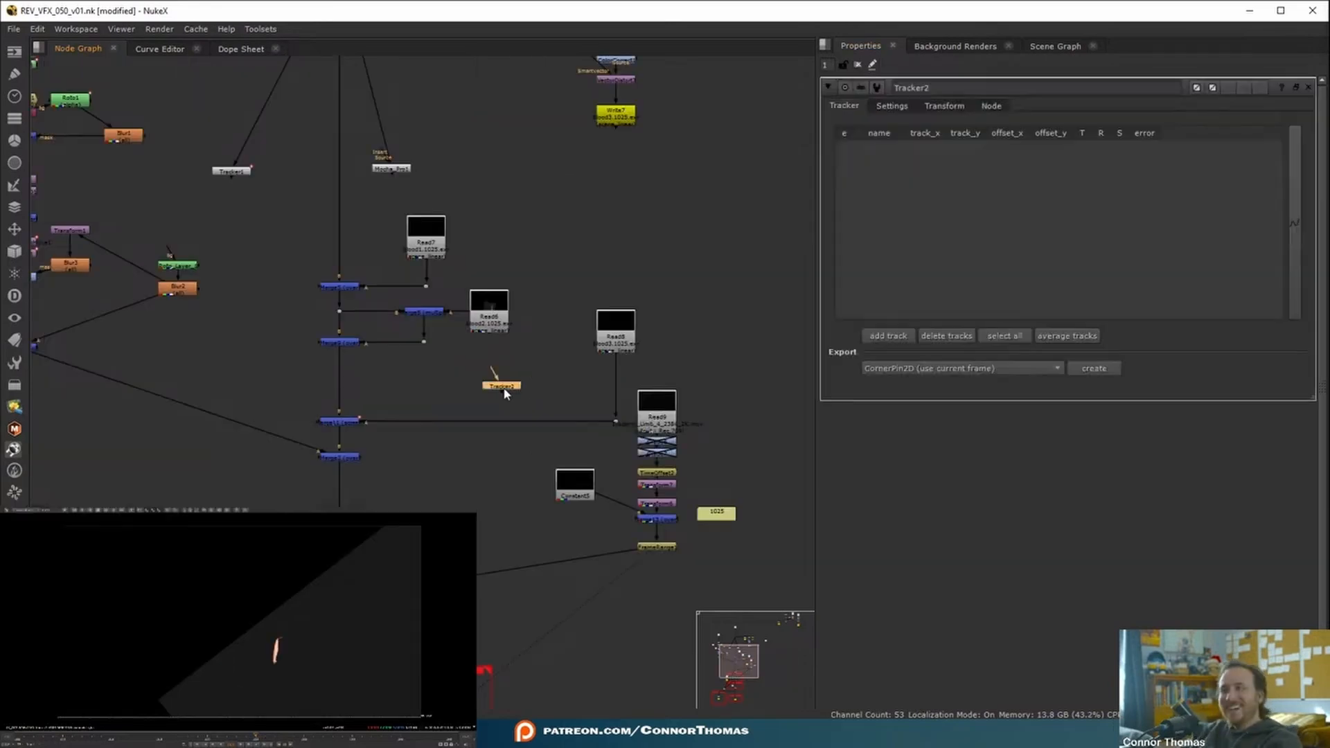
Place Tracker2 under the denoised plate, view it, and add a track on the palm wound at about x 2416, y 757.
{"action": "left_click_drag", "start_coordinate": [503, 390], "coordinate": [573, 551]}
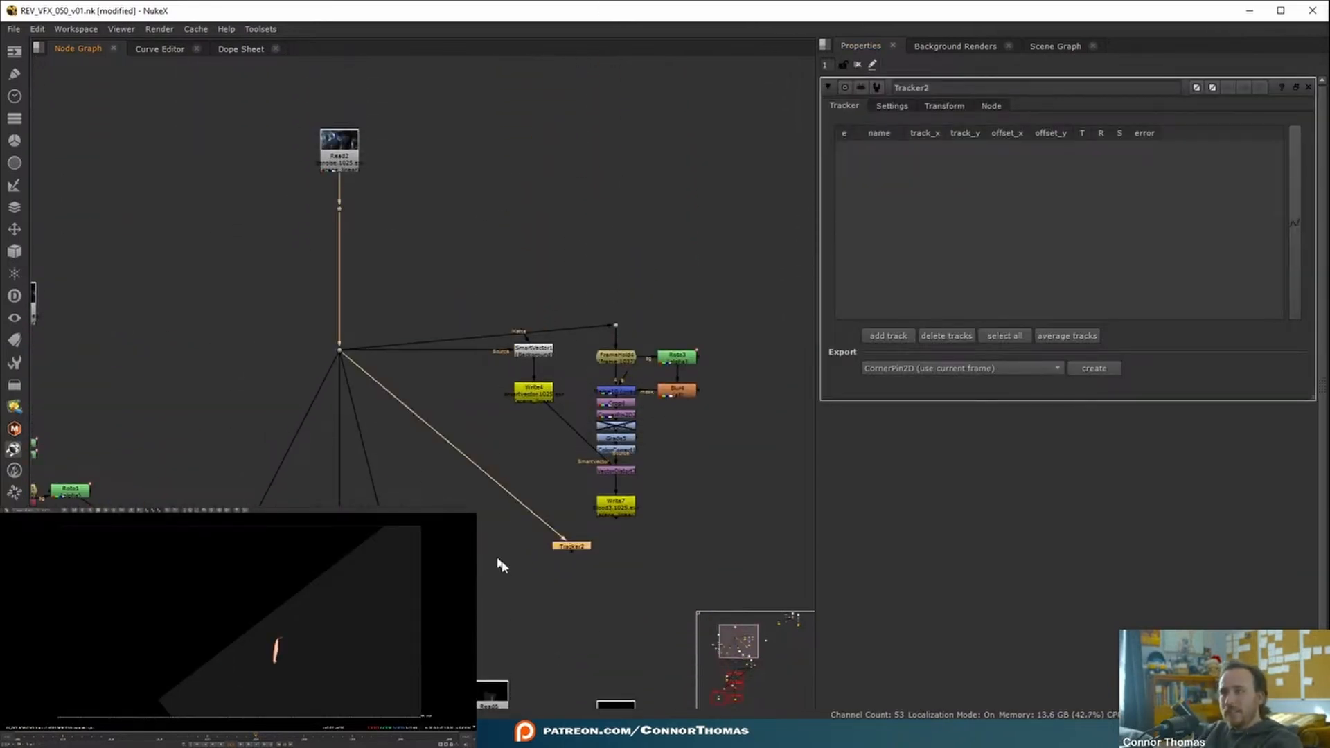
{"action": "key", "text": "1"}
{"action": "left_click", "coordinate": [577, 605]}
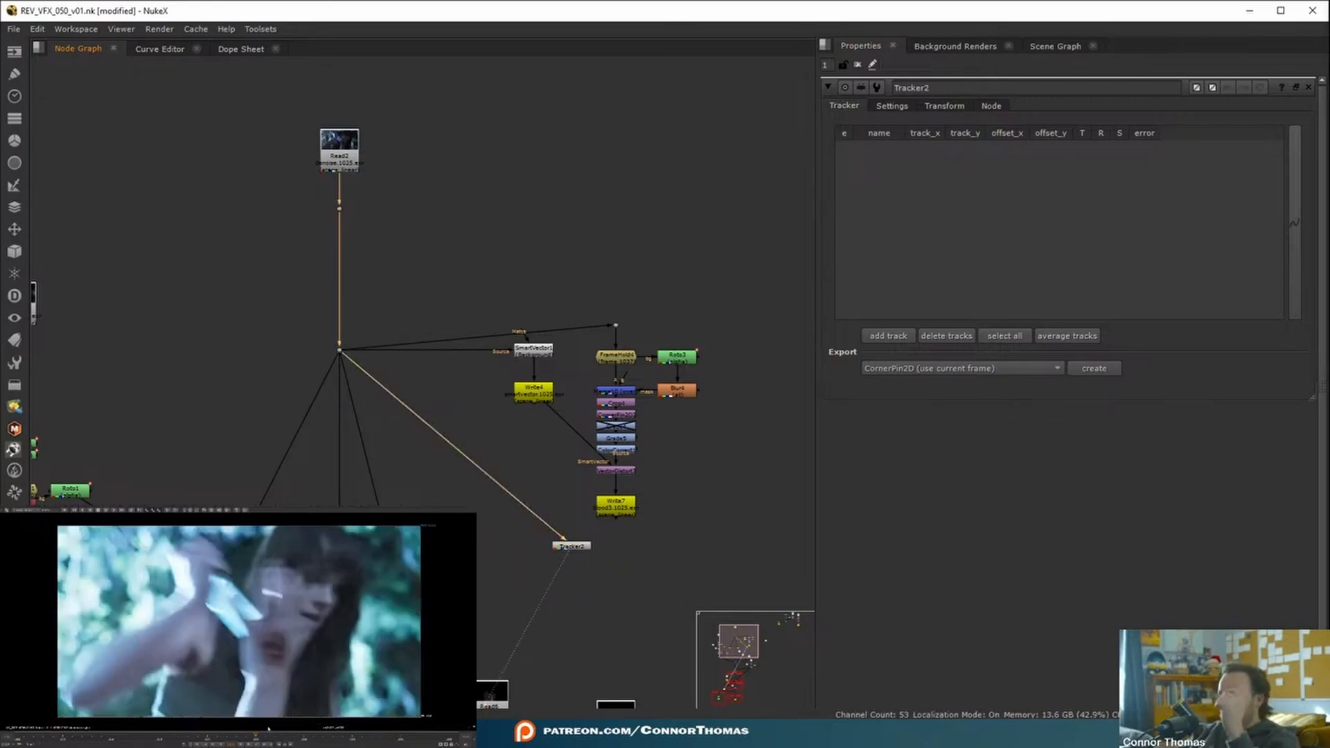
{"action": "left_click", "coordinate": [891, 336]}
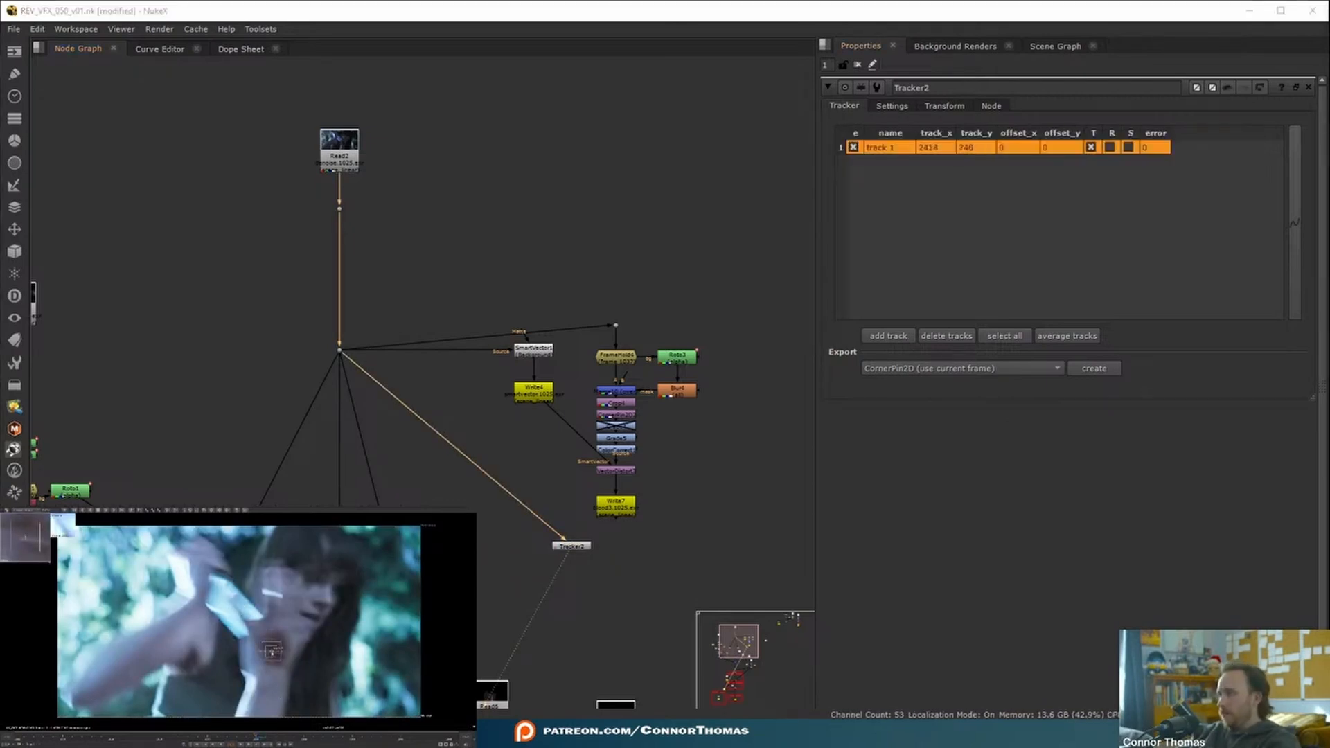
{"action": "left_click_drag", "start_coordinate": [273, 653], "coordinate": [271, 652]}
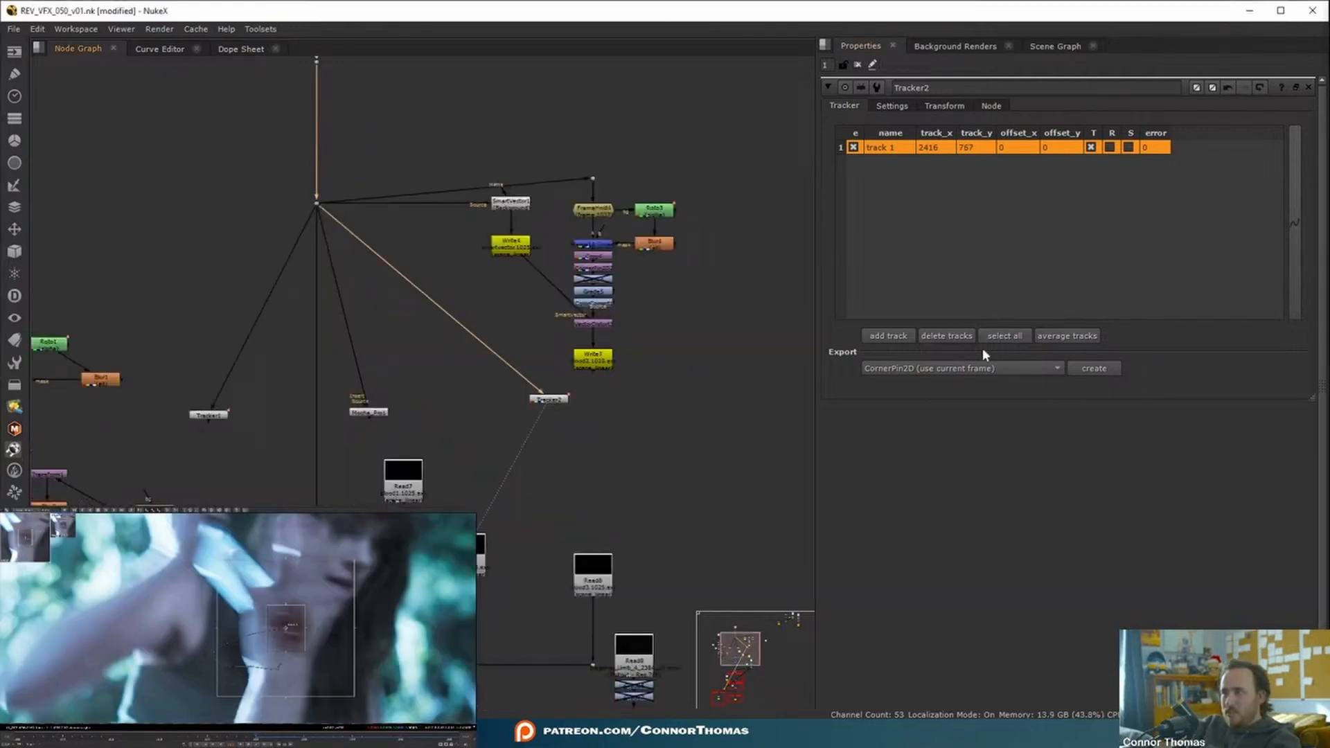
Export a Transform (stabilize, baked) from Tracker2 and insert it directly below FrameRange1.
{"action": "left_click", "coordinate": [945, 368]}
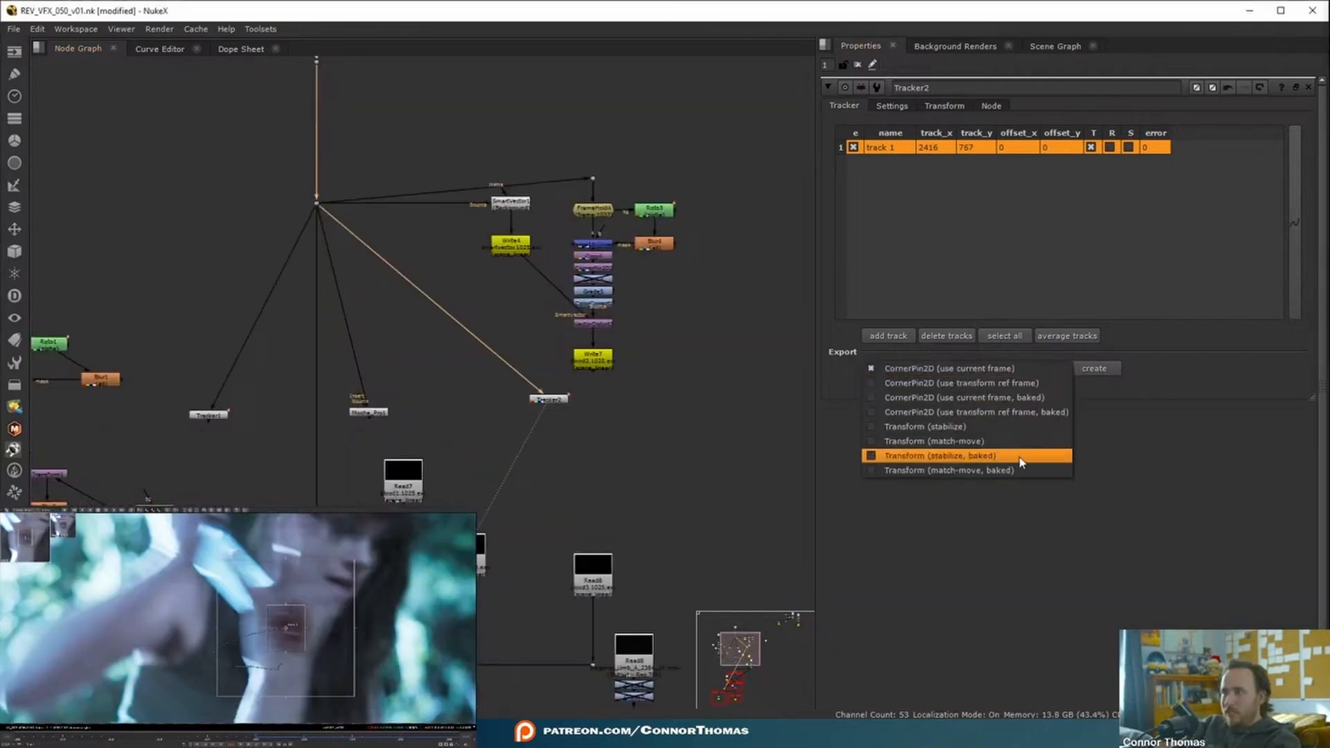
{"action": "left_click", "coordinate": [1020, 459]}
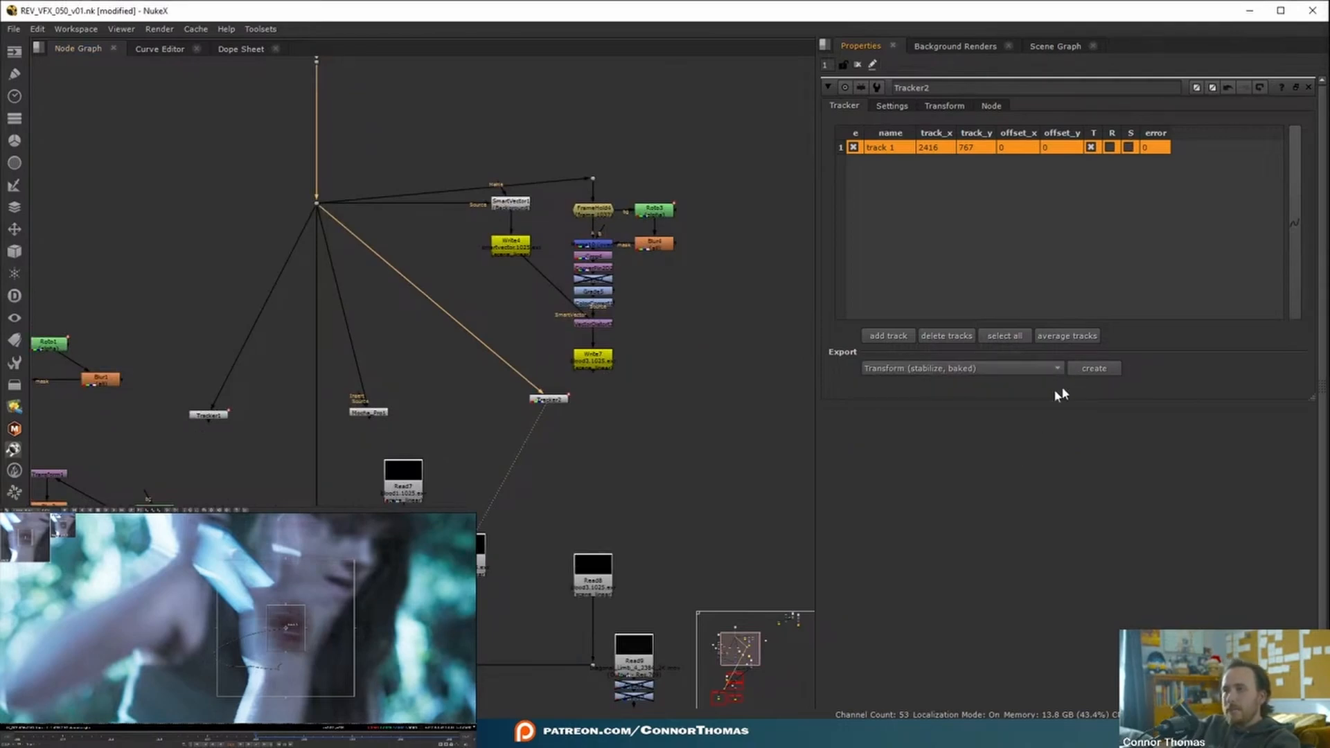
{"action": "left_click", "coordinate": [1089, 370]}
{"action": "middle_click_drag", "start_coordinate": [645, 487], "coordinate": [613, 338]}
{"action": "scroll", "coordinate": [610, 303], "scroll_direction": "down", "scroll_amount": 1}
{"action": "left_click", "coordinate": [589, 278]}
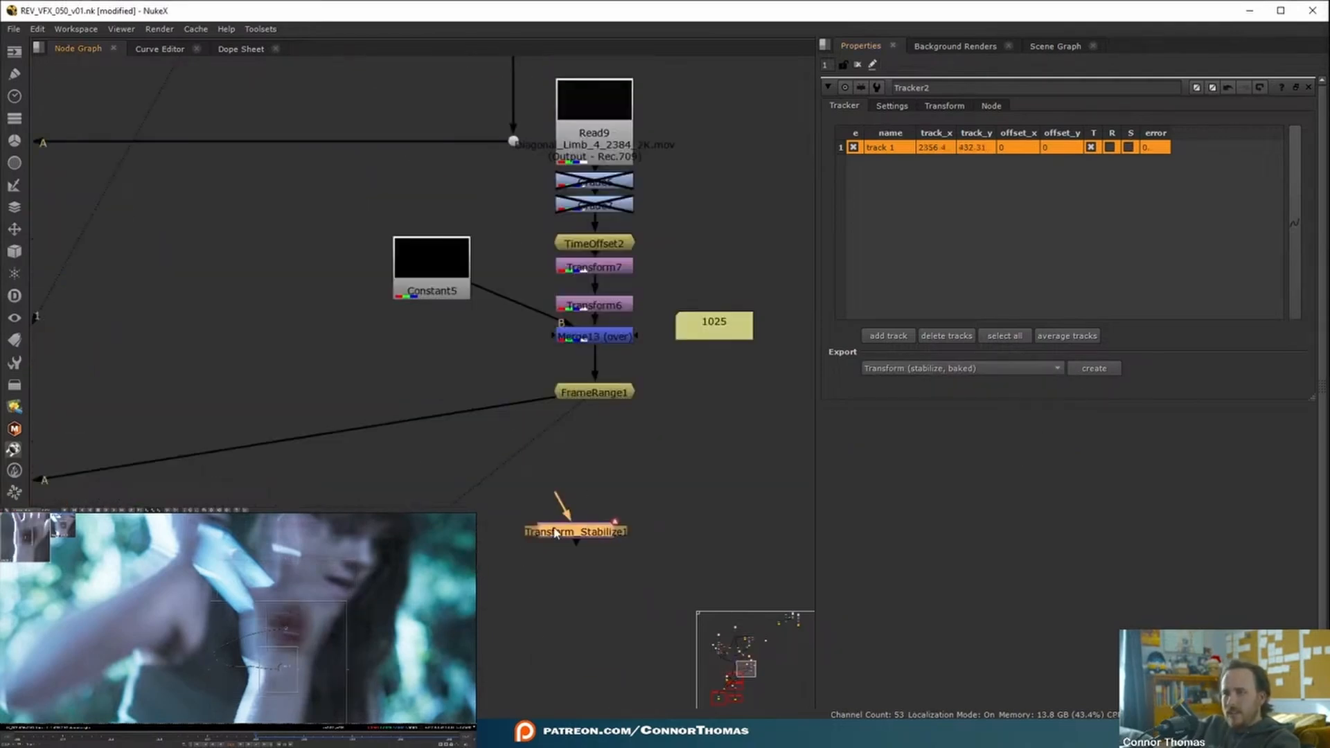
{"action": "left_click_drag", "start_coordinate": [555, 532], "coordinate": [584, 461]}
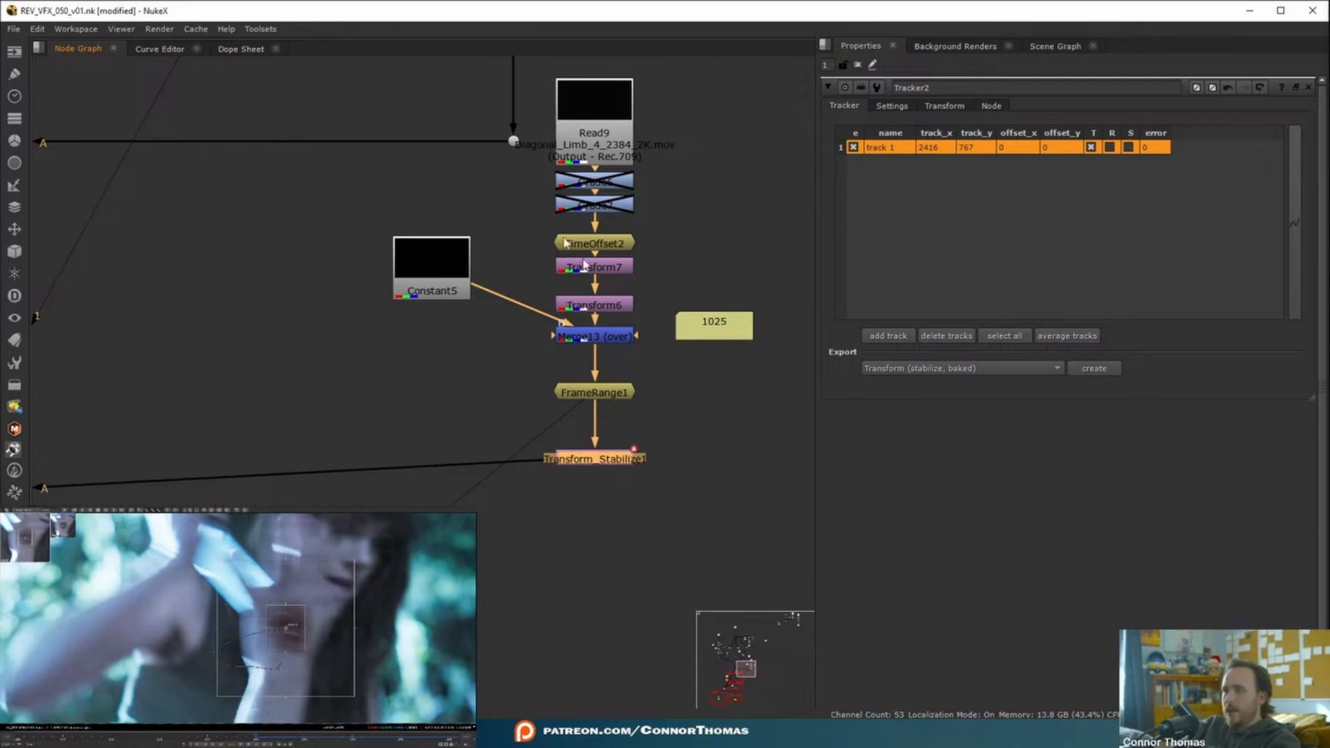
Tidy Constant5's connection into Merge13 with a right-angled dot, then view Merge13 and Transform_Stabilize1.
{"action": "left_click_drag", "start_coordinate": [437, 264], "coordinate": [402, 278]}
{"action": "left_click_drag", "start_coordinate": [398, 326], "coordinate": [399, 337]}
{"action": "middle_click_drag", "start_coordinate": [508, 345], "coordinate": [417, 400]}
{"action": "left_click", "coordinate": [491, 389]}
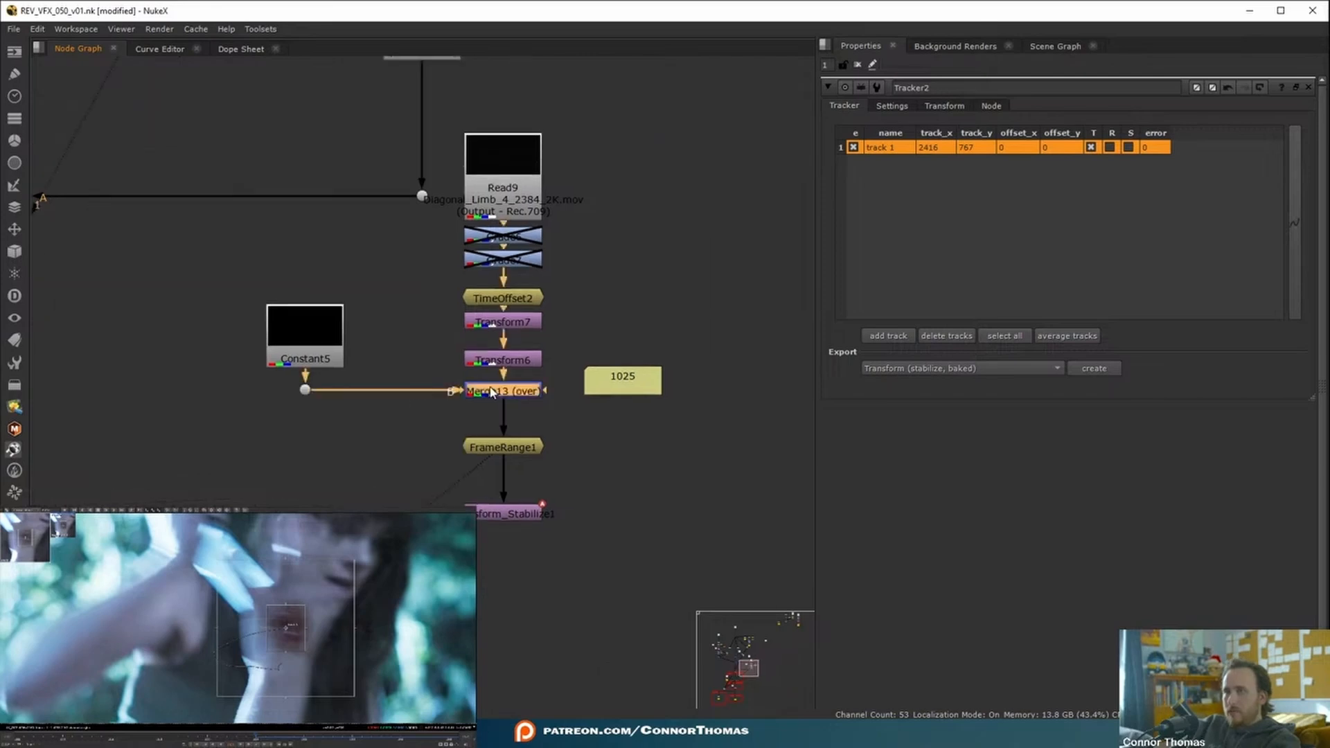
{"action": "key", "text": "1"}
{"action": "left_click", "coordinate": [512, 514]}
{"action": "key", "text": "1"}
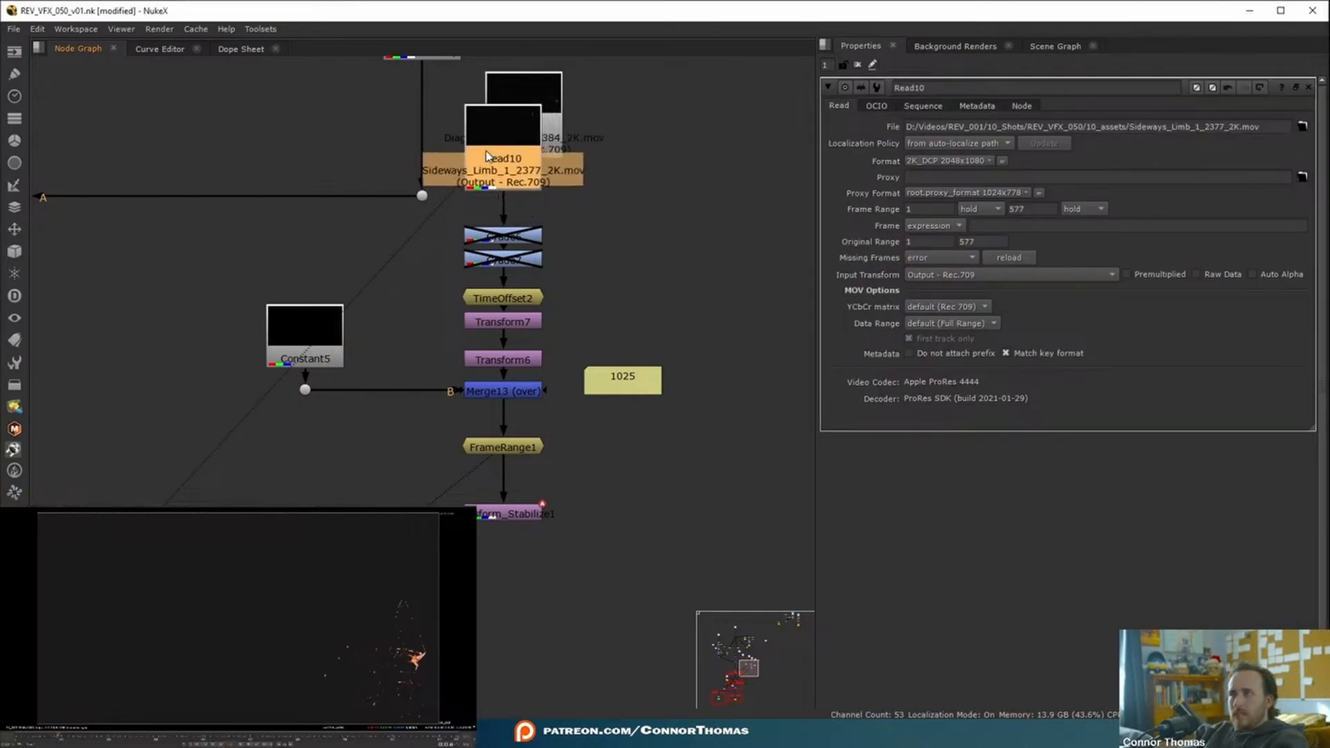
Move Read9 beside Read10, clear of the node stack, and check the new splash clip through Transform_Stabilize1 and the main merge.
{"action": "left_click_drag", "start_coordinate": [535, 80], "coordinate": [715, 118]}
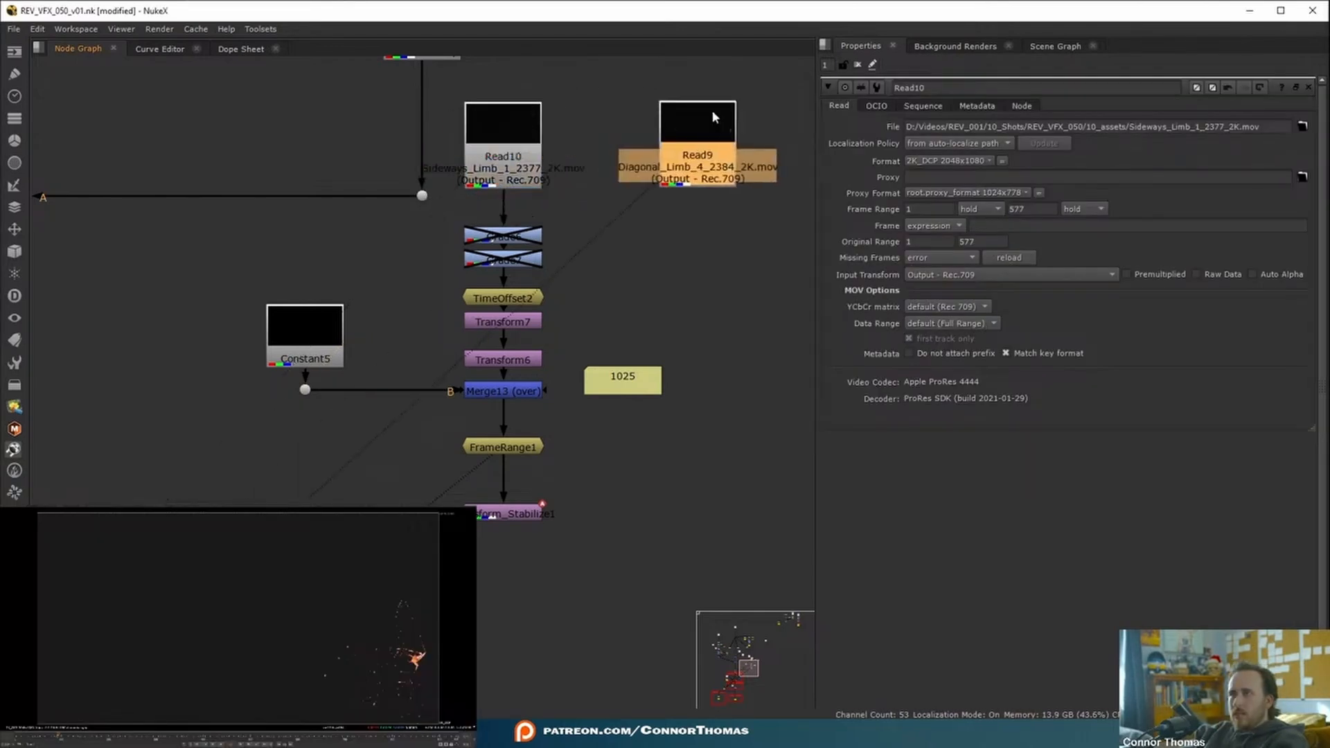
{"action": "left_click", "coordinate": [691, 227]}
{"action": "left_click", "coordinate": [509, 519]}
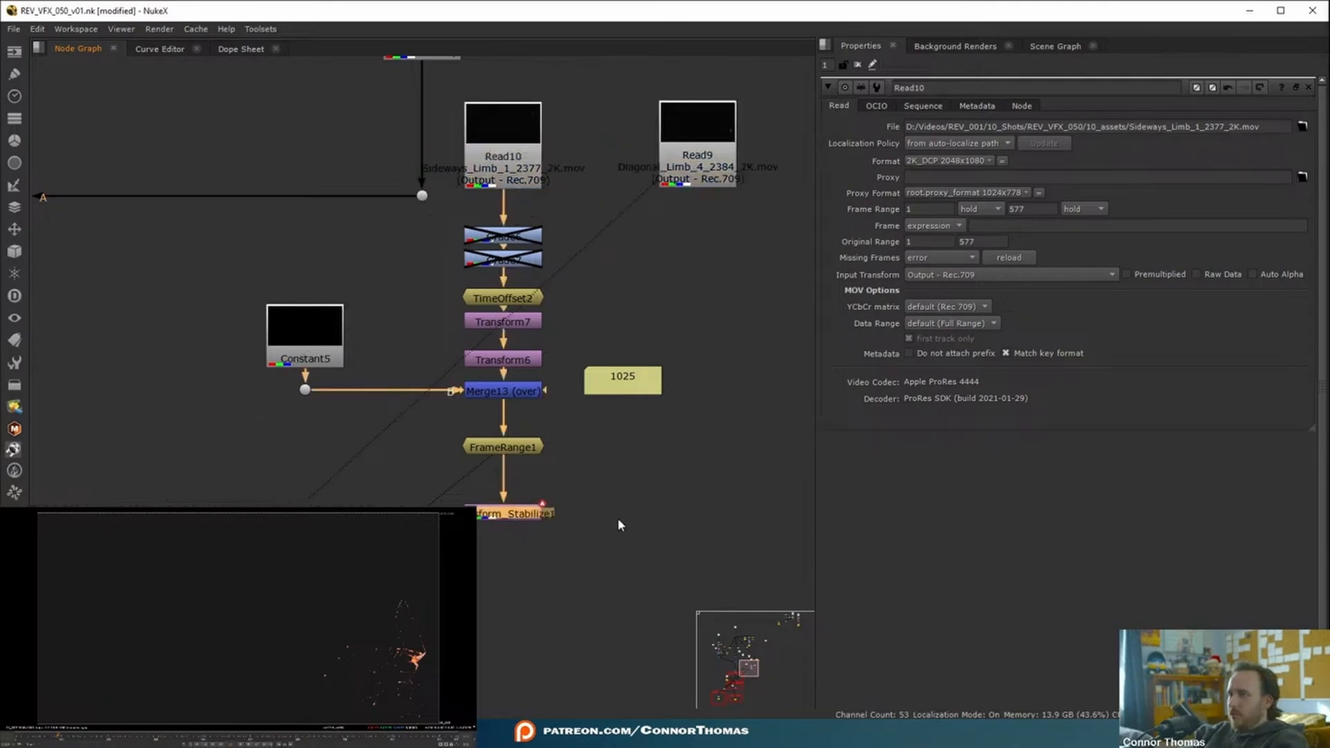
{"action": "key", "text": "1"}
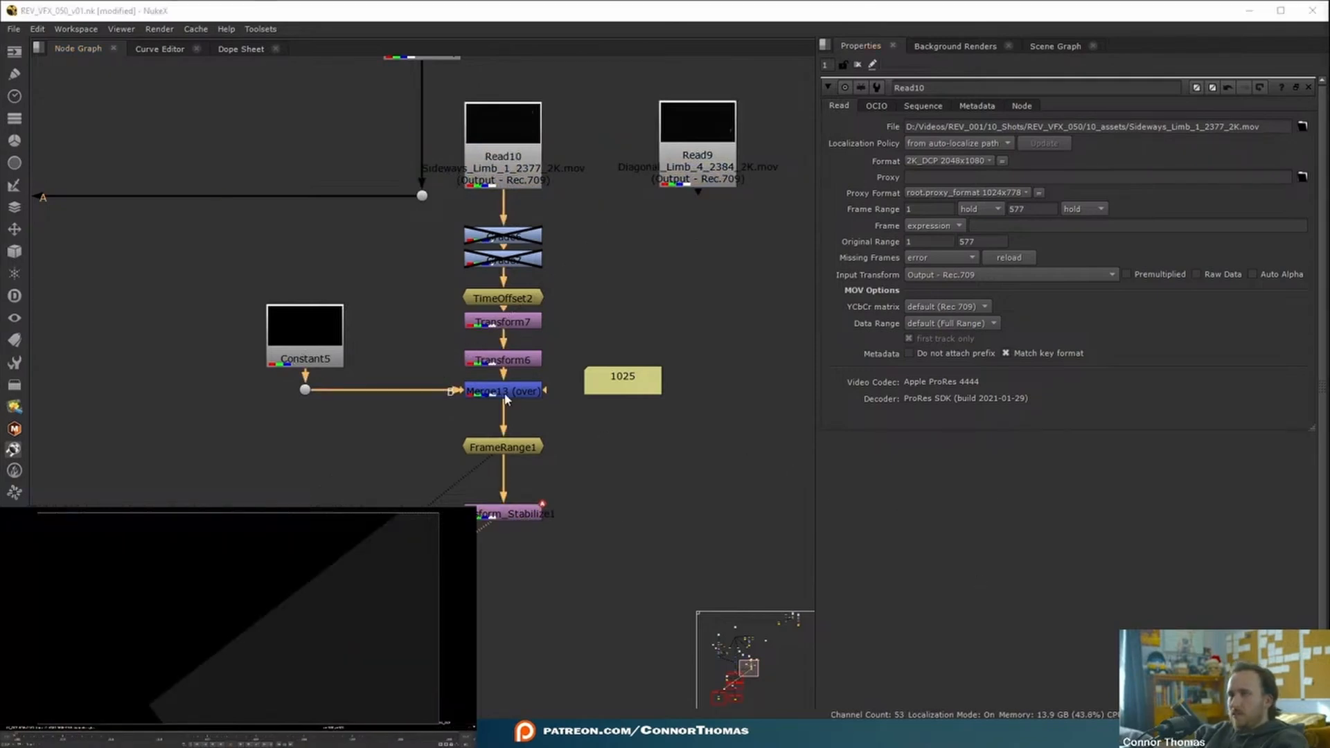
{"action": "scroll", "coordinate": [630, 379], "scroll_direction": "down", "scroll_amount": 3}
{"action": "left_click", "coordinate": [346, 419]}
{"action": "key", "text": "1"}
{"action": "middle_click_drag", "start_coordinate": [633, 428], "coordinate": [465, 434]}
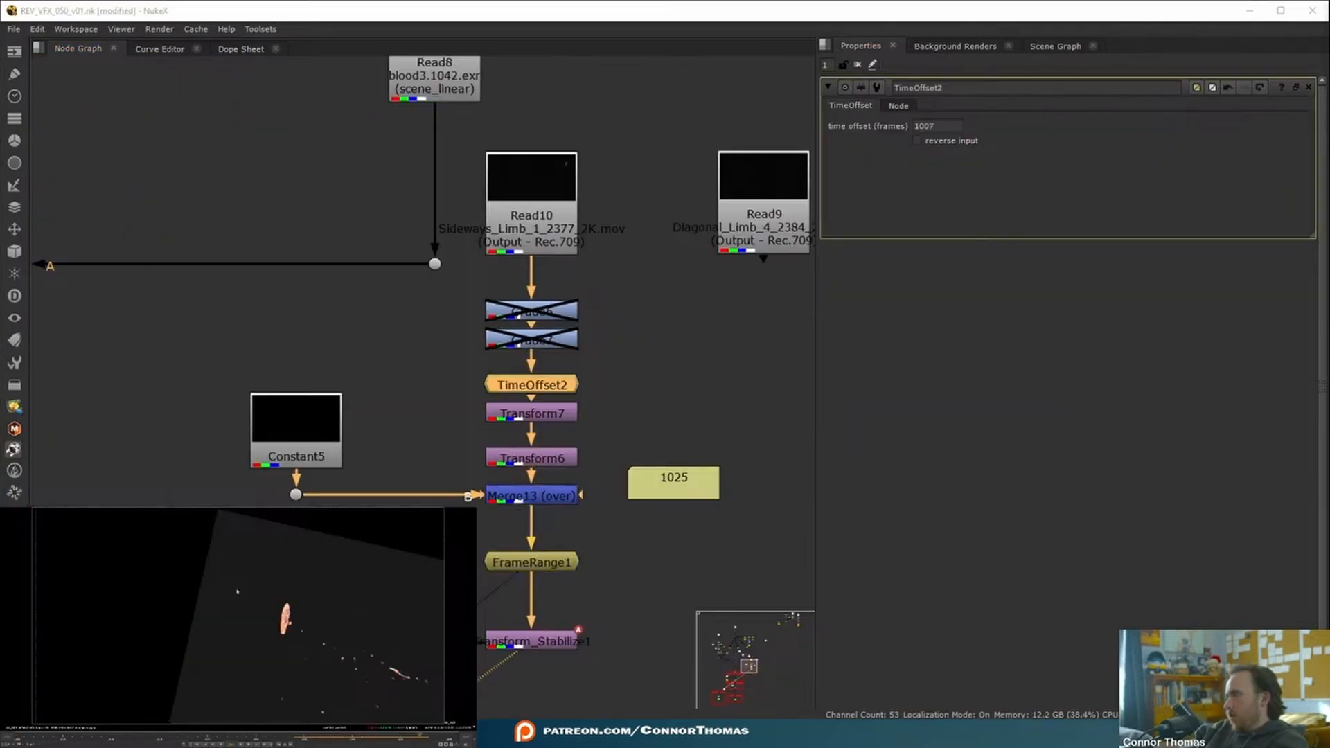
Insert a Retime node between Grade7 and TimeOffset2 and set its speed to 2.
{"action": "left_click_drag", "start_coordinate": [528, 388], "coordinate": [532, 375]}
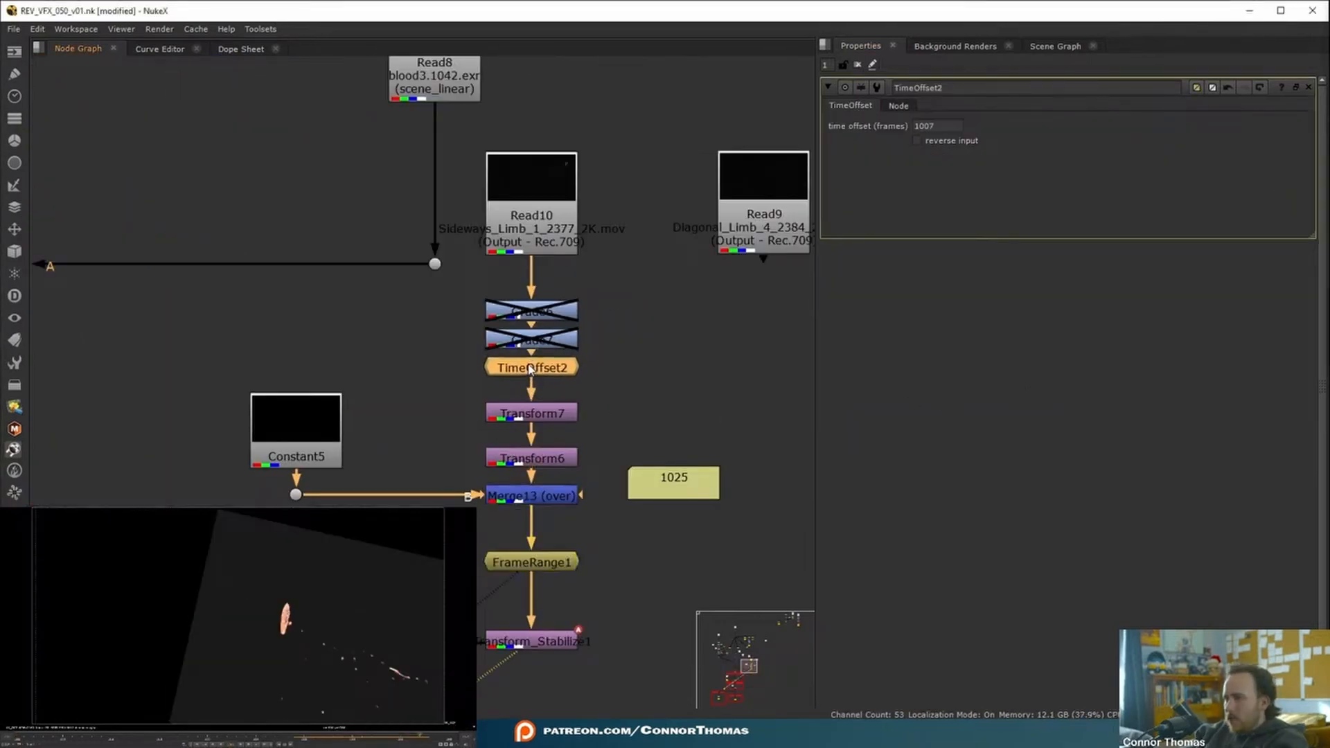
{"action": "left_click_drag", "start_coordinate": [525, 370], "coordinate": [527, 389]}
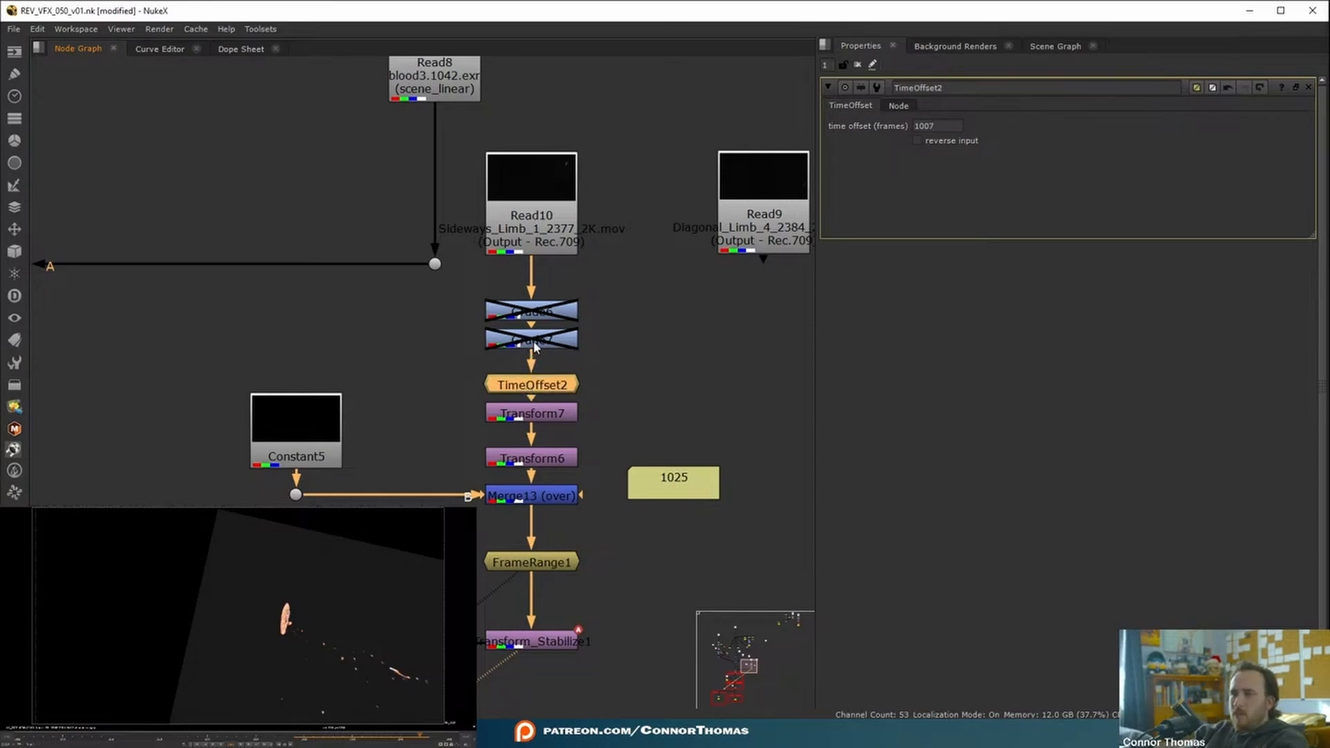
{"action": "left_click", "coordinate": [564, 313]}
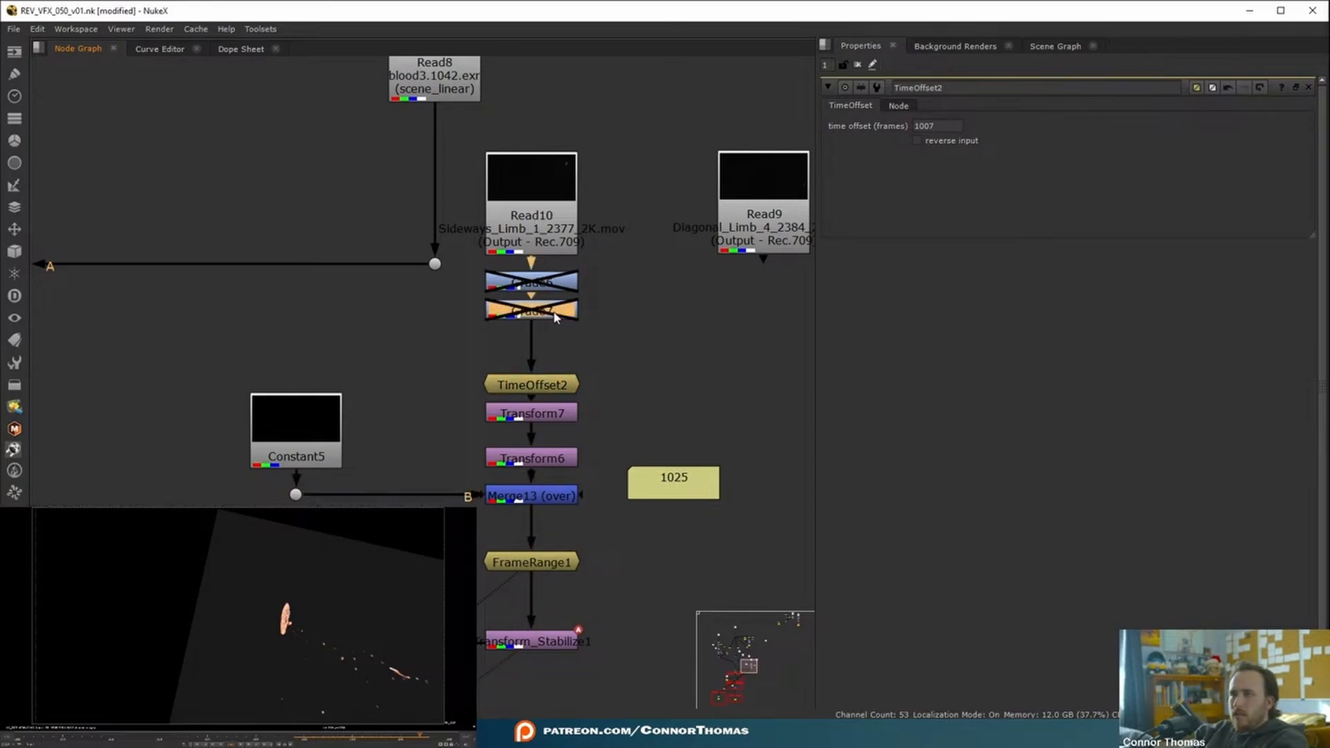
{"action": "key", "text": "Tab"}
{"action": "type", "text": "re"}
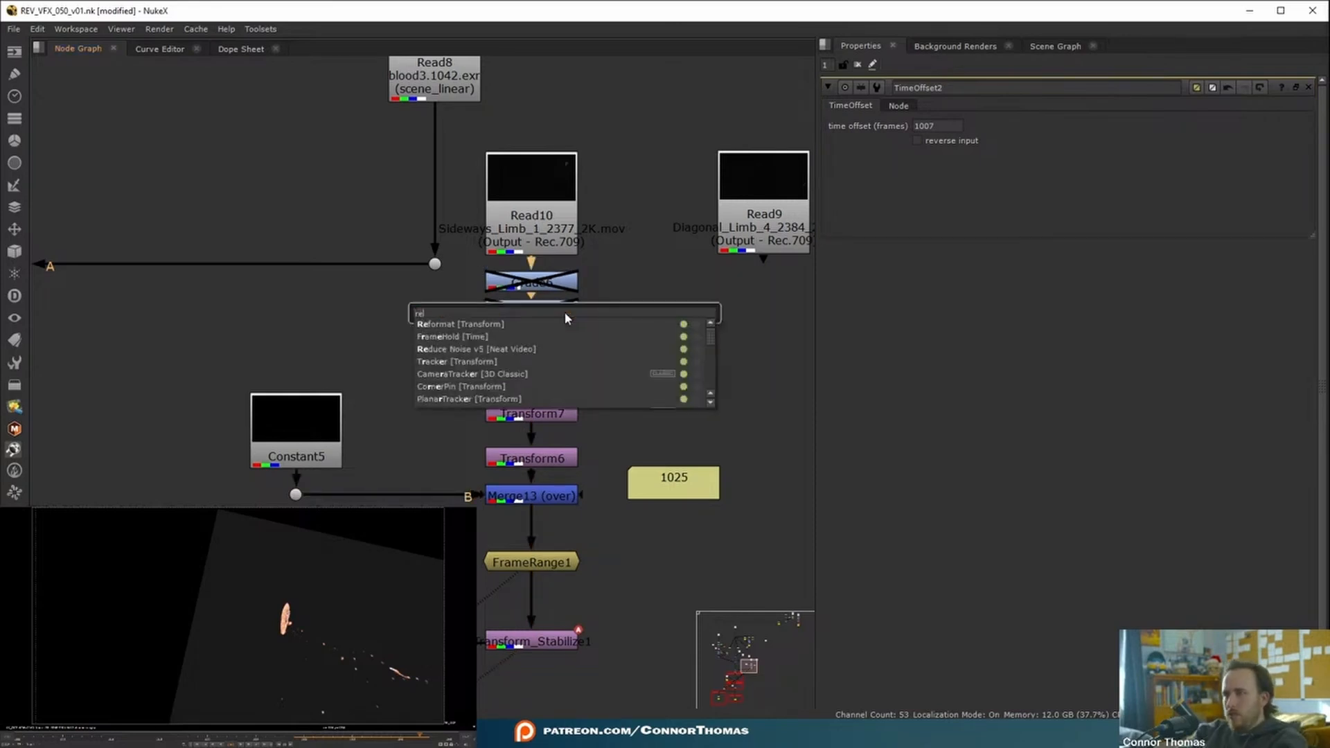
{"action": "type", "text": "time [Time"}
{"action": "key", "text": "Return"}
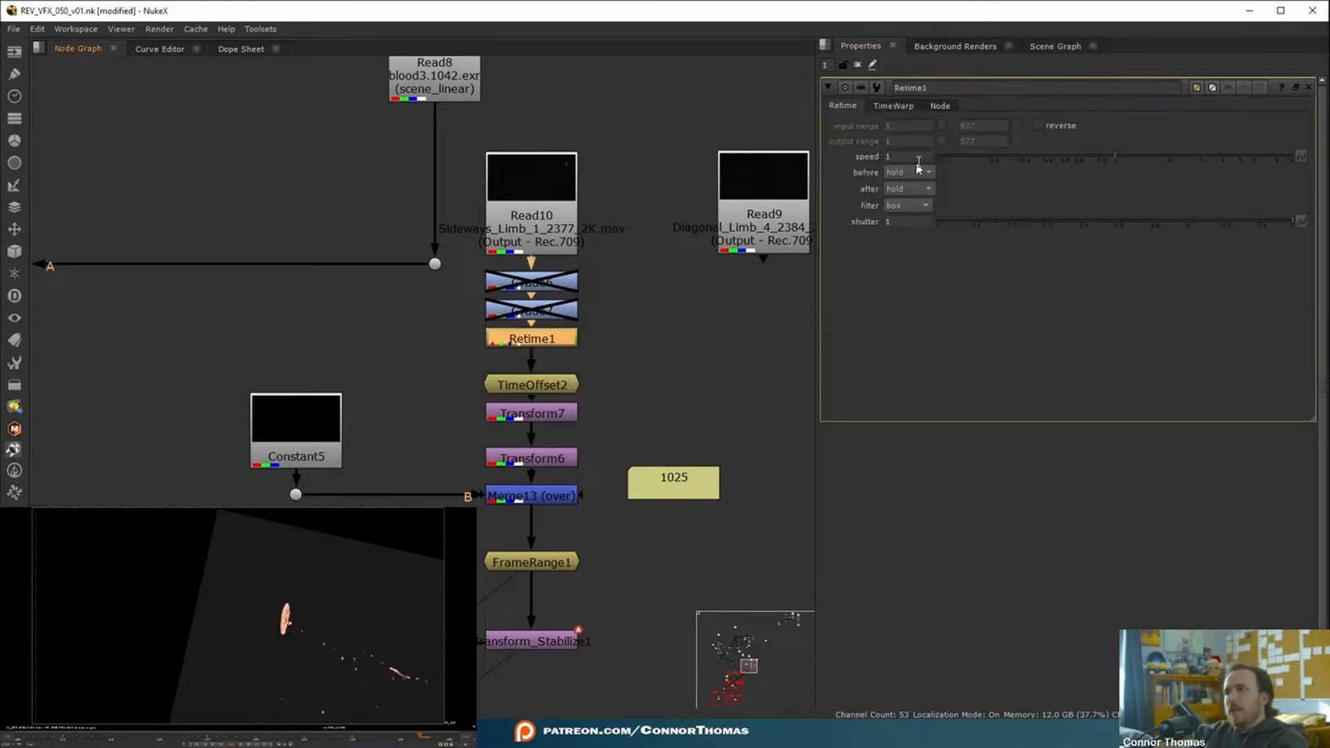
{"action": "double_click", "coordinate": [894, 158]}
{"action": "type", "text": "2"}
{"action": "left_click", "coordinate": [796, 300]}
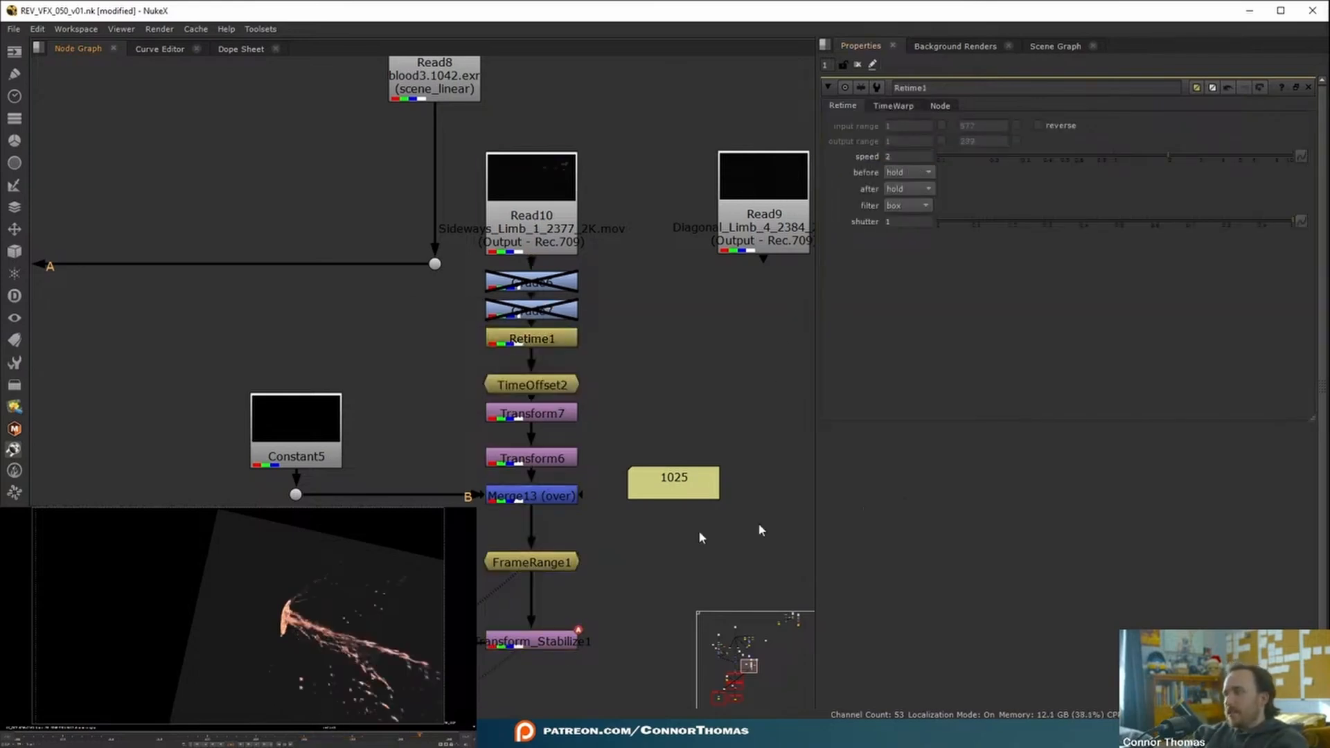
Go to frame 1025, set TimeOffset2's time offset to 1012 frames, and preview the splash timing.
{"action": "left_click", "coordinate": [253, 738]}
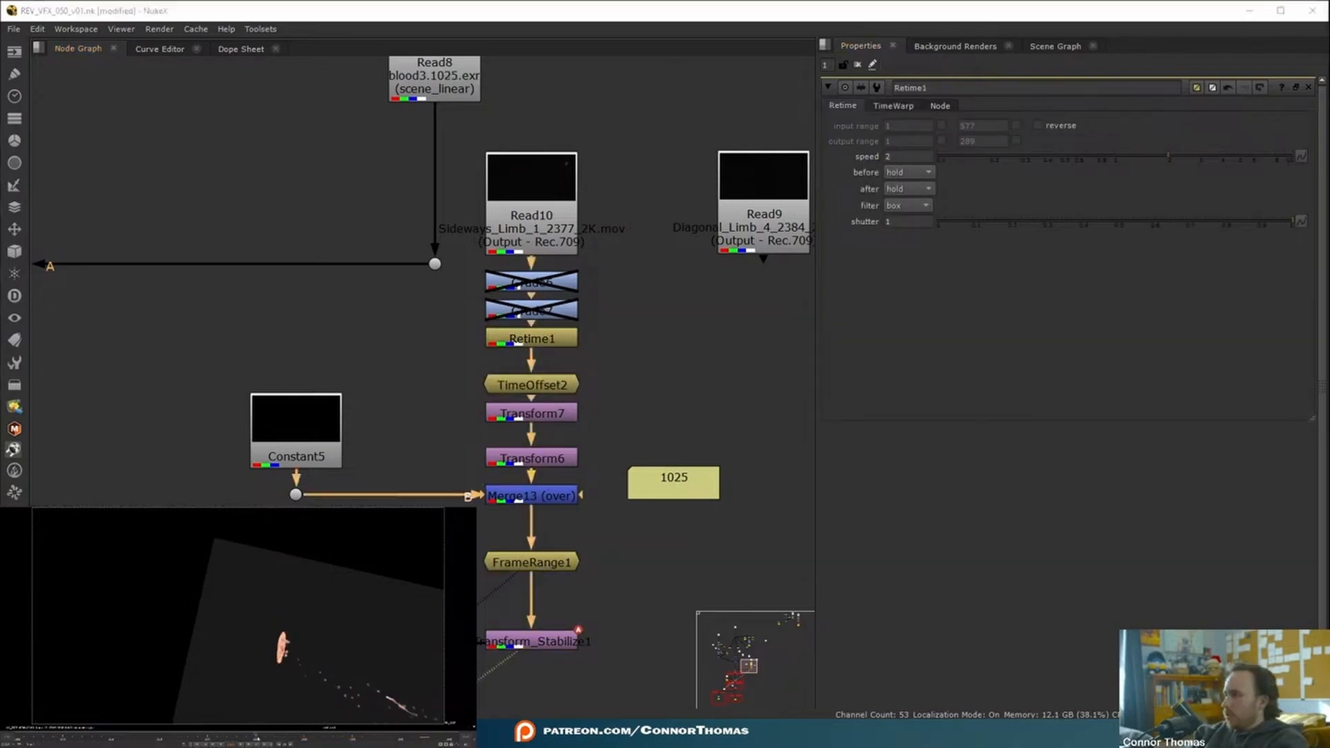
{"action": "double_click", "coordinate": [532, 385]}
{"action": "key", "text": "BackSpace"}
{"action": "type", "text": "0"}
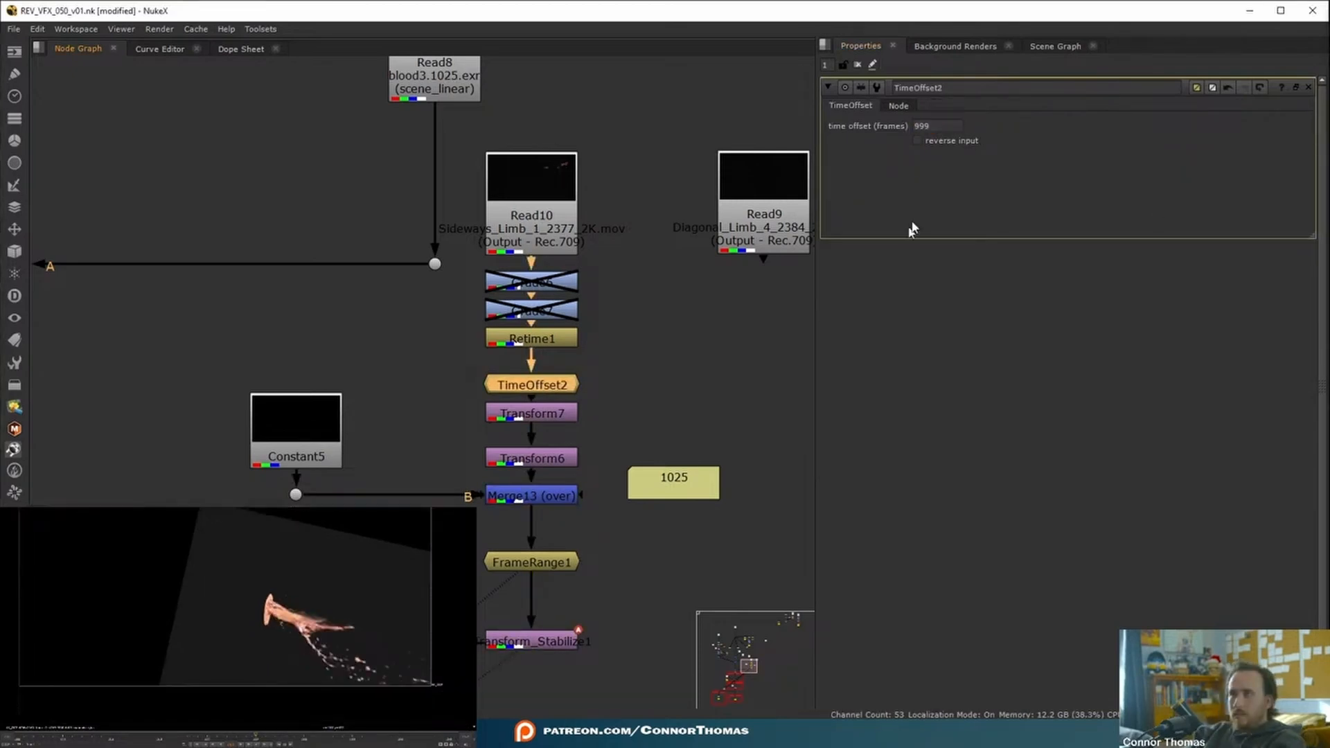
{"action": "left_click", "coordinate": [931, 129]}
{"action": "key", "text": "Up"}
{"action": "key", "text": "Up"}
{"action": "key", "text": "Up"}
{"action": "key", "text": "Up"}
{"action": "key", "text": "Up"}
{"action": "key", "text": "Up"}
{"action": "key", "text": "Up"}
{"action": "key", "text": "Up"}
{"action": "key", "text": "Up"}
{"action": "key", "text": "Up"}
{"action": "key", "text": "Up"}
{"action": "key", "text": "Up"}
{"action": "key", "text": "Up"}
{"action": "key", "text": "Up"}
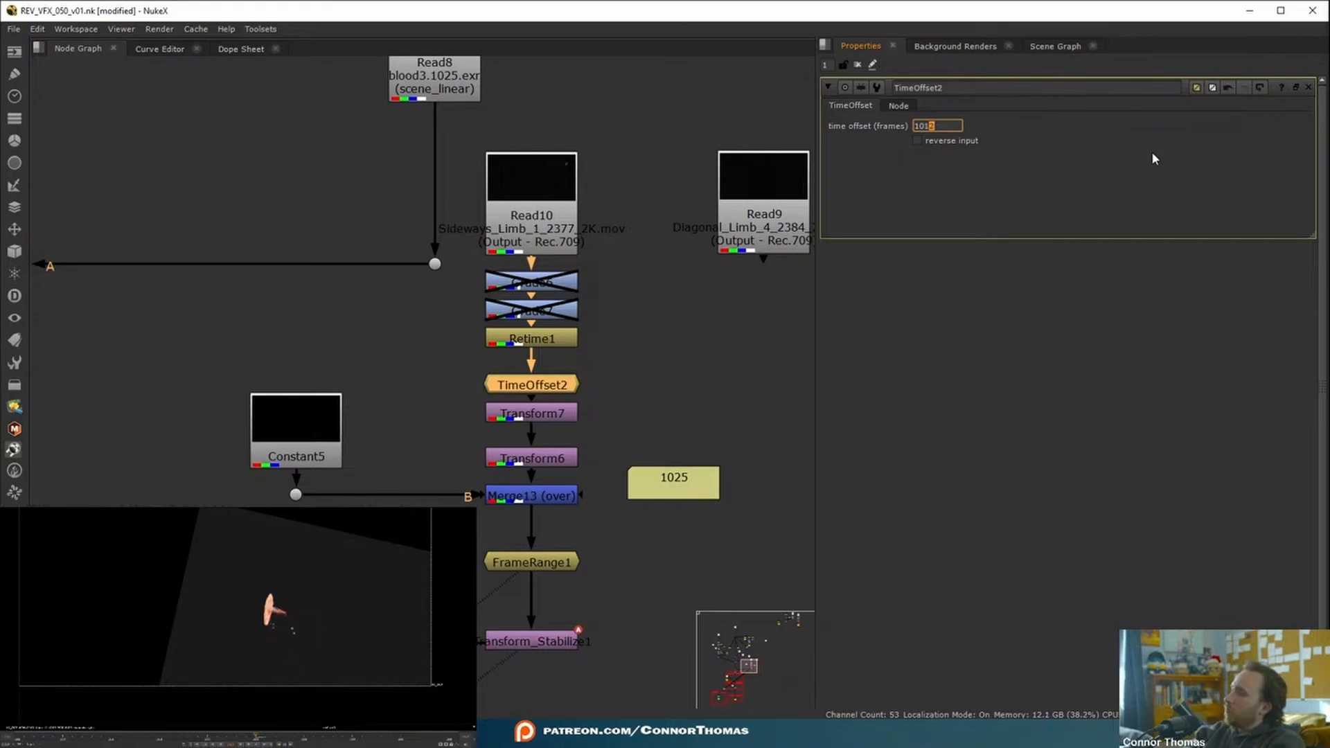
{"action": "left_click", "coordinate": [248, 626]}
{"action": "key", "text": "Right"}
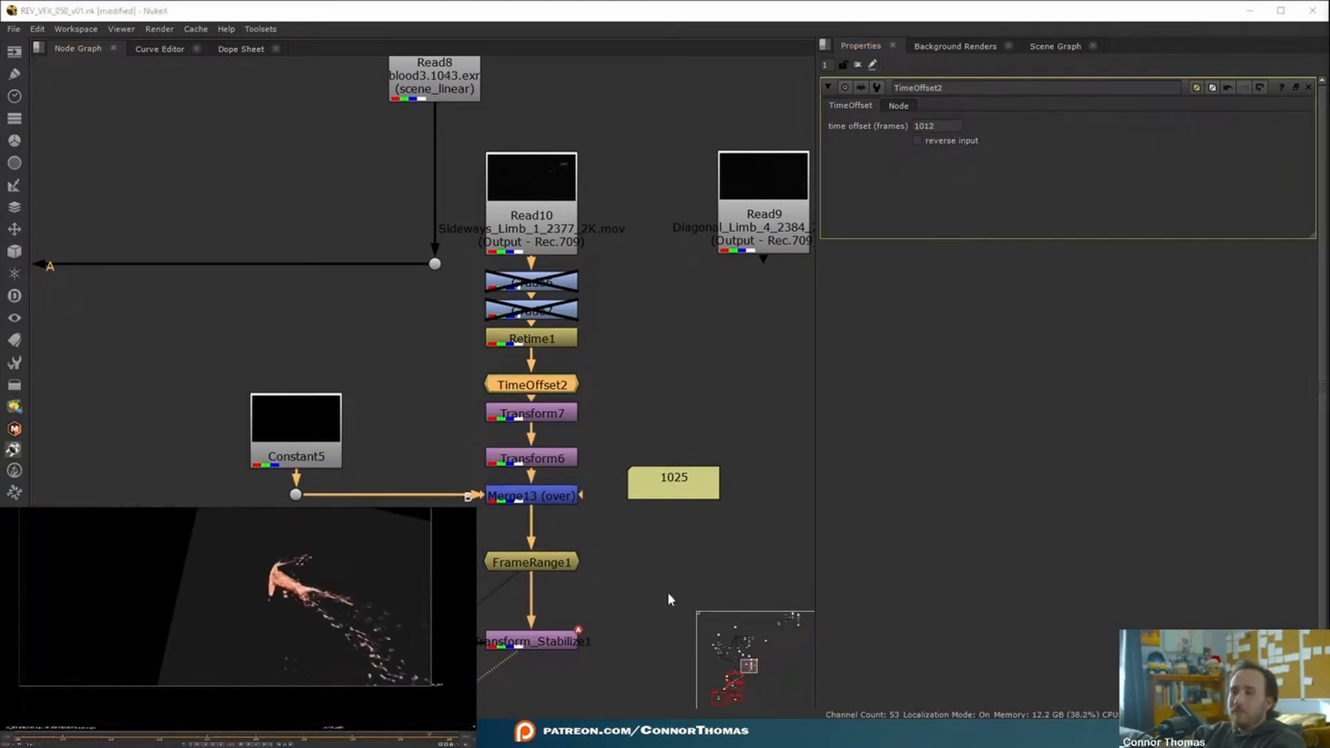
View the main merge at frame 1025 and re-enable Grade6 and Grade7 on the splash clip.
{"action": "left_click", "coordinate": [668, 592]}
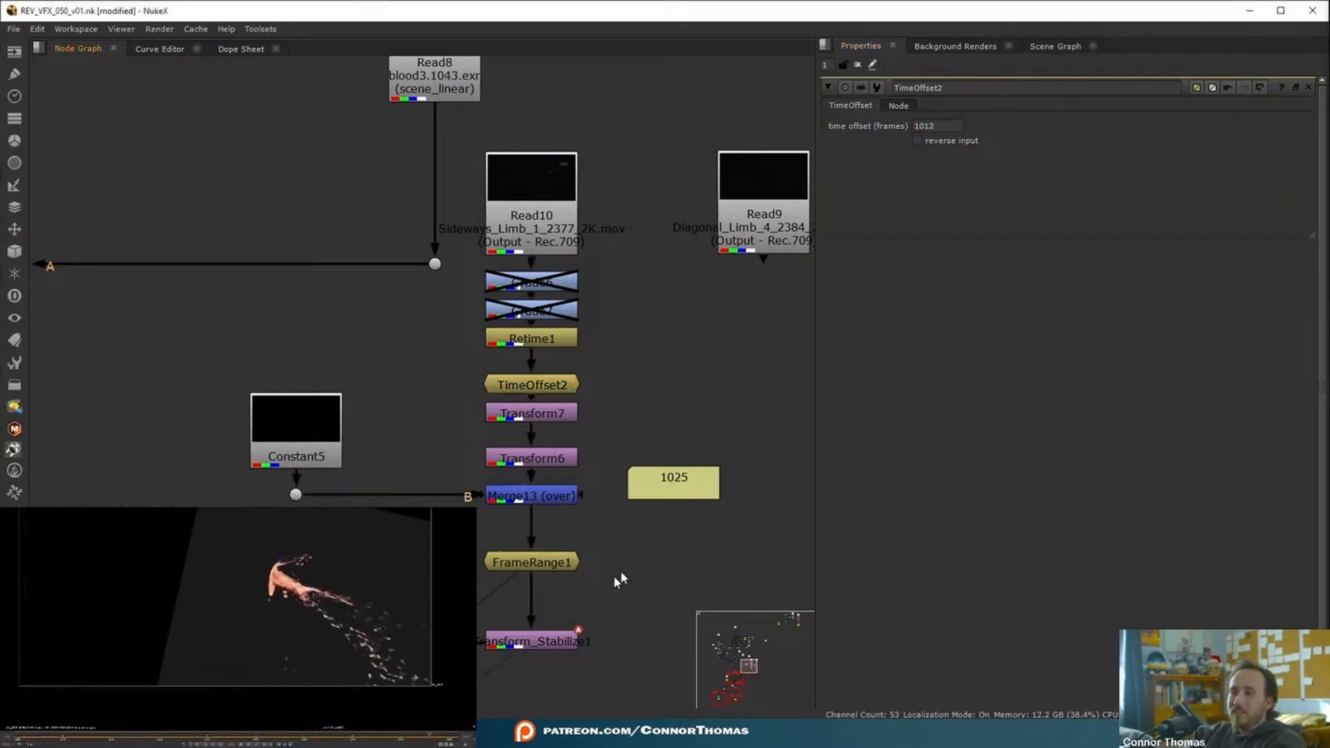
{"action": "scroll", "coordinate": [613, 575], "scroll_direction": "down", "scroll_amount": 3}
{"action": "left_click", "coordinate": [338, 458]}
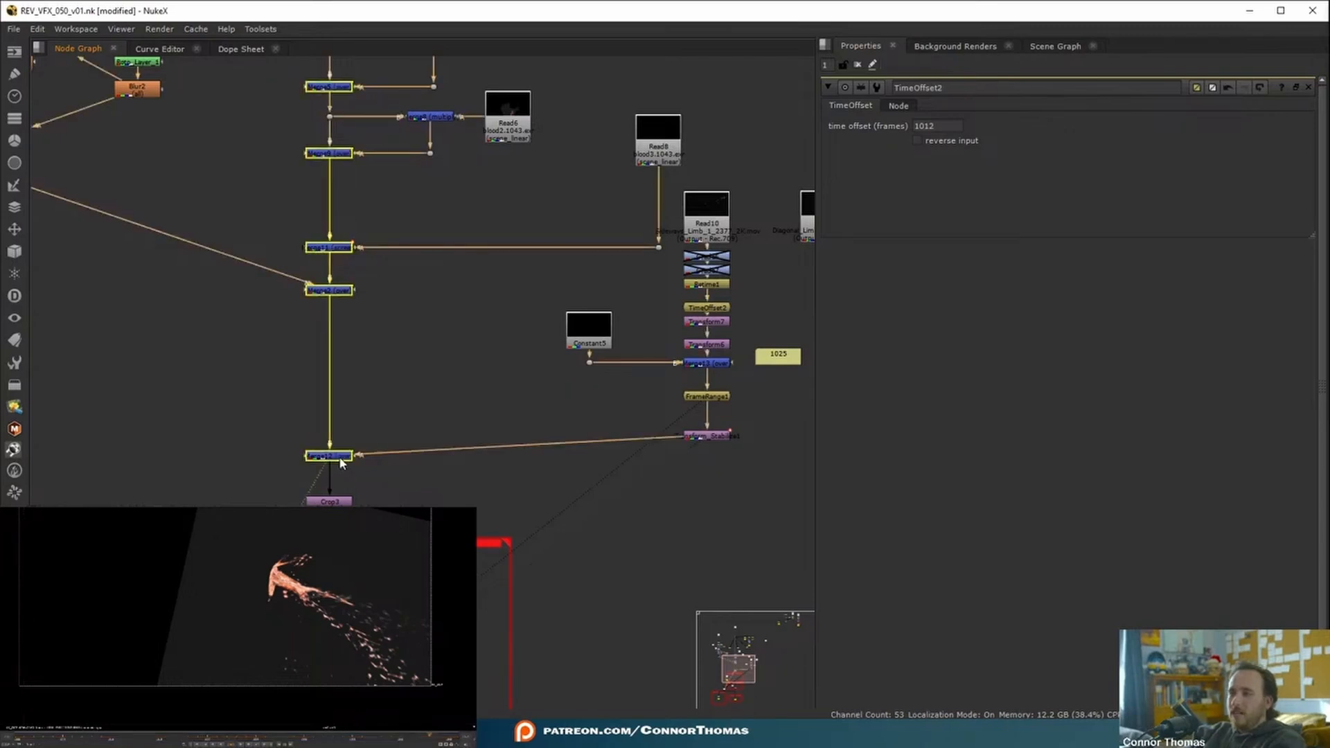
{"action": "key", "text": "1"}
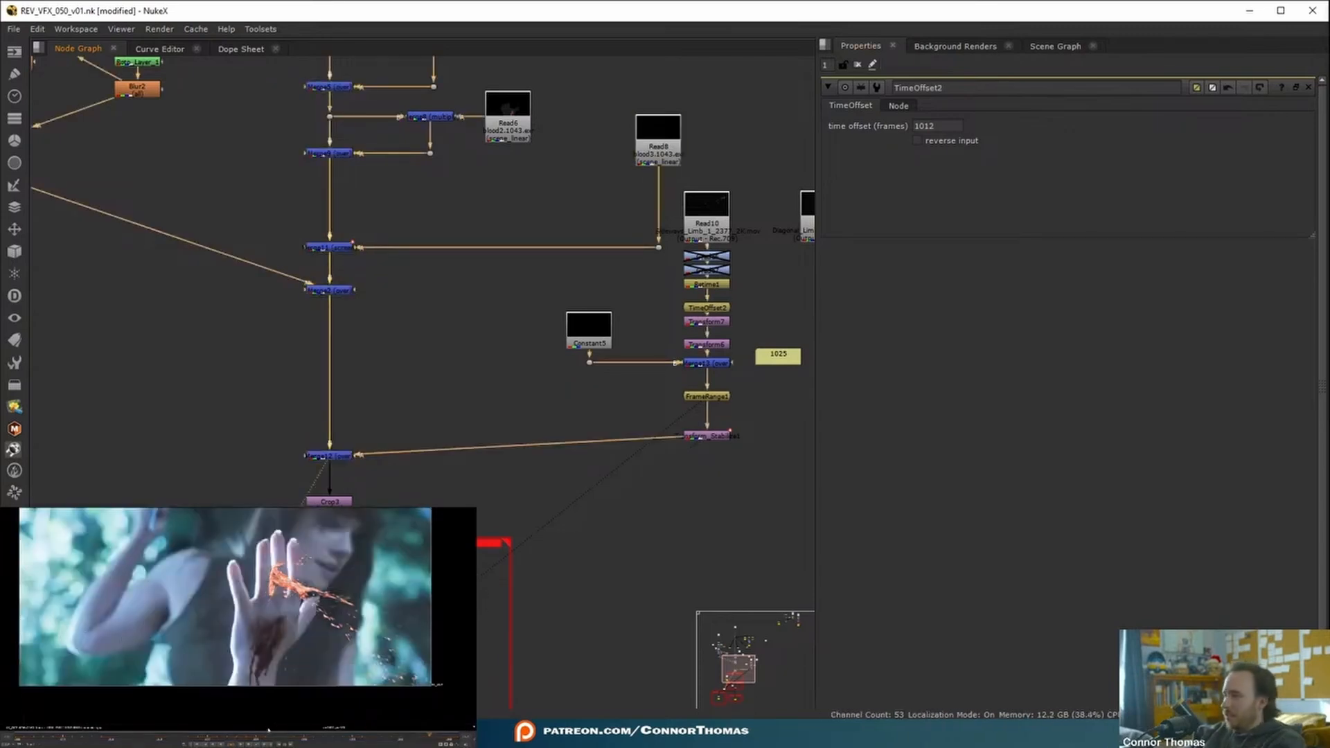
{"action": "left_click", "coordinate": [255, 739]}
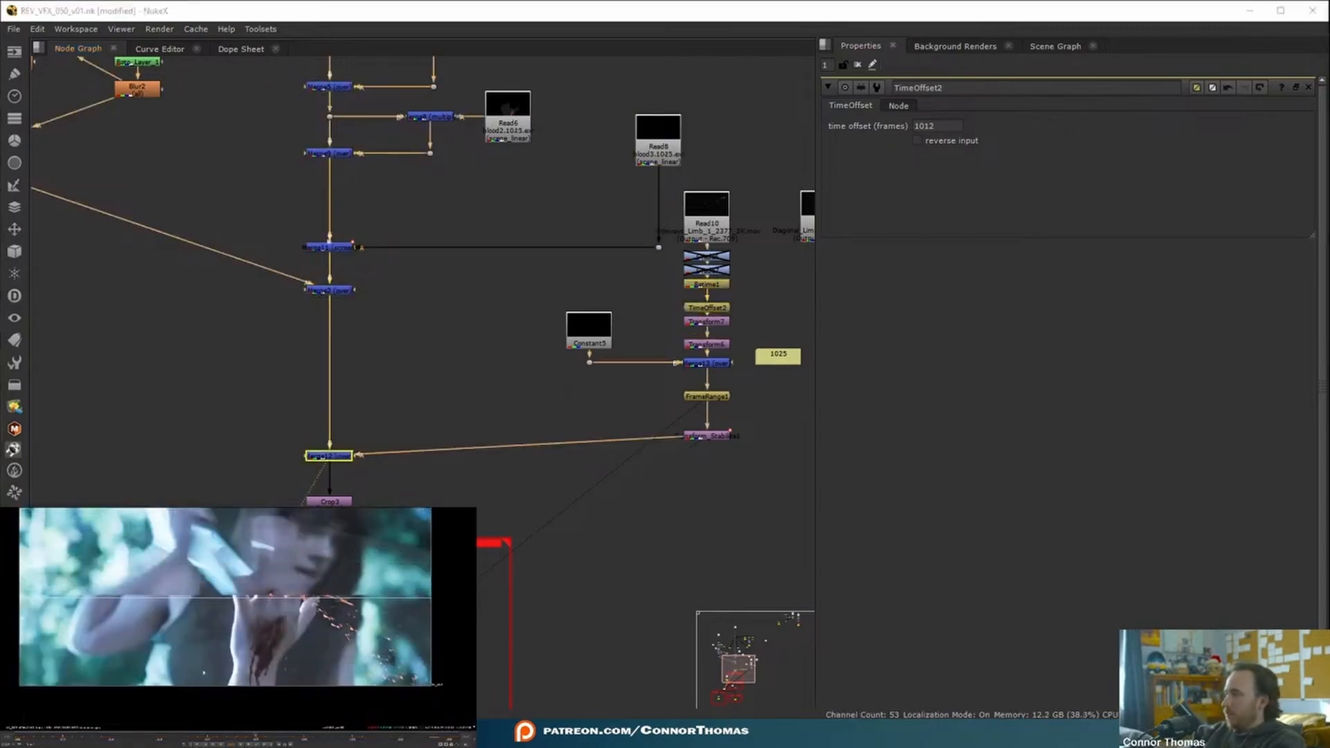
{"action": "middle_click_drag", "start_coordinate": [604, 362], "coordinate": [388, 388]}
{"action": "scroll", "coordinate": [461, 351], "scroll_direction": "up", "scroll_amount": 3}
{"action": "left_click_drag", "start_coordinate": [460, 226], "coordinate": [585, 273]}
{"action": "key", "text": "d"}
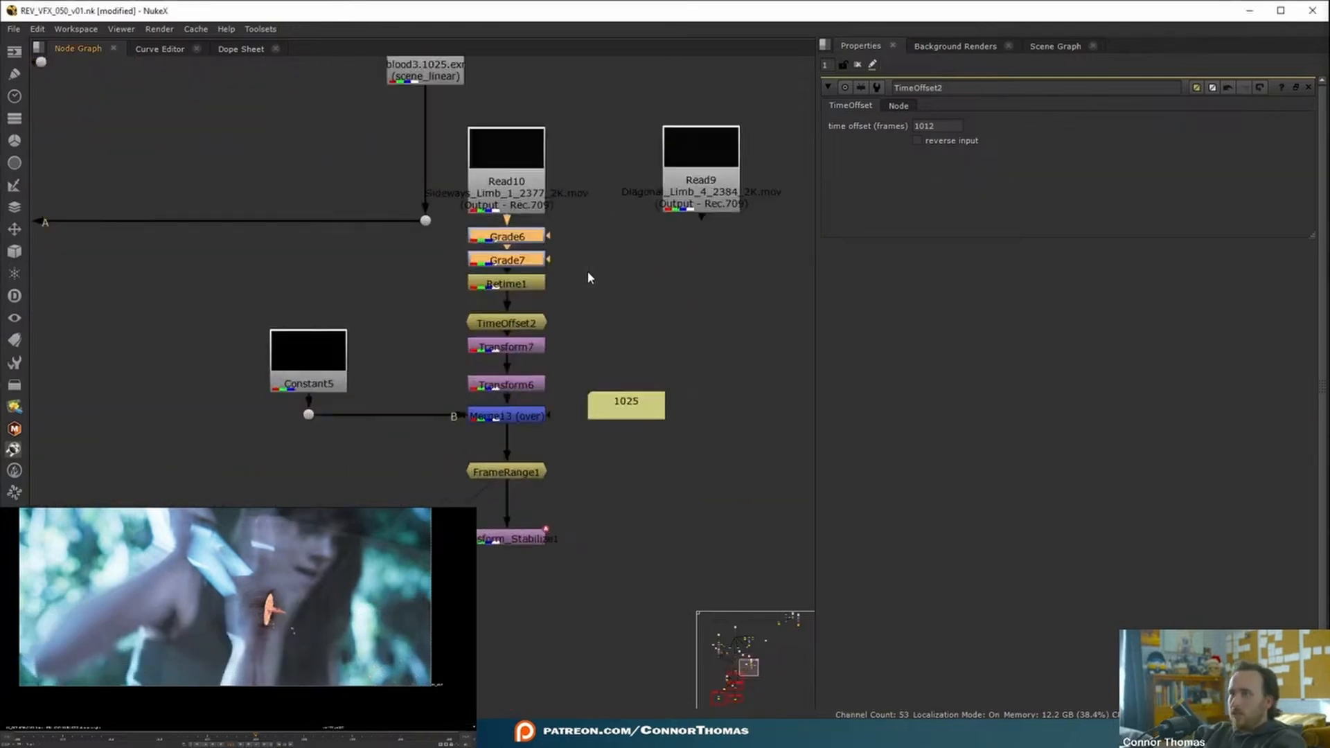
{"action": "left_click", "coordinate": [631, 320]}
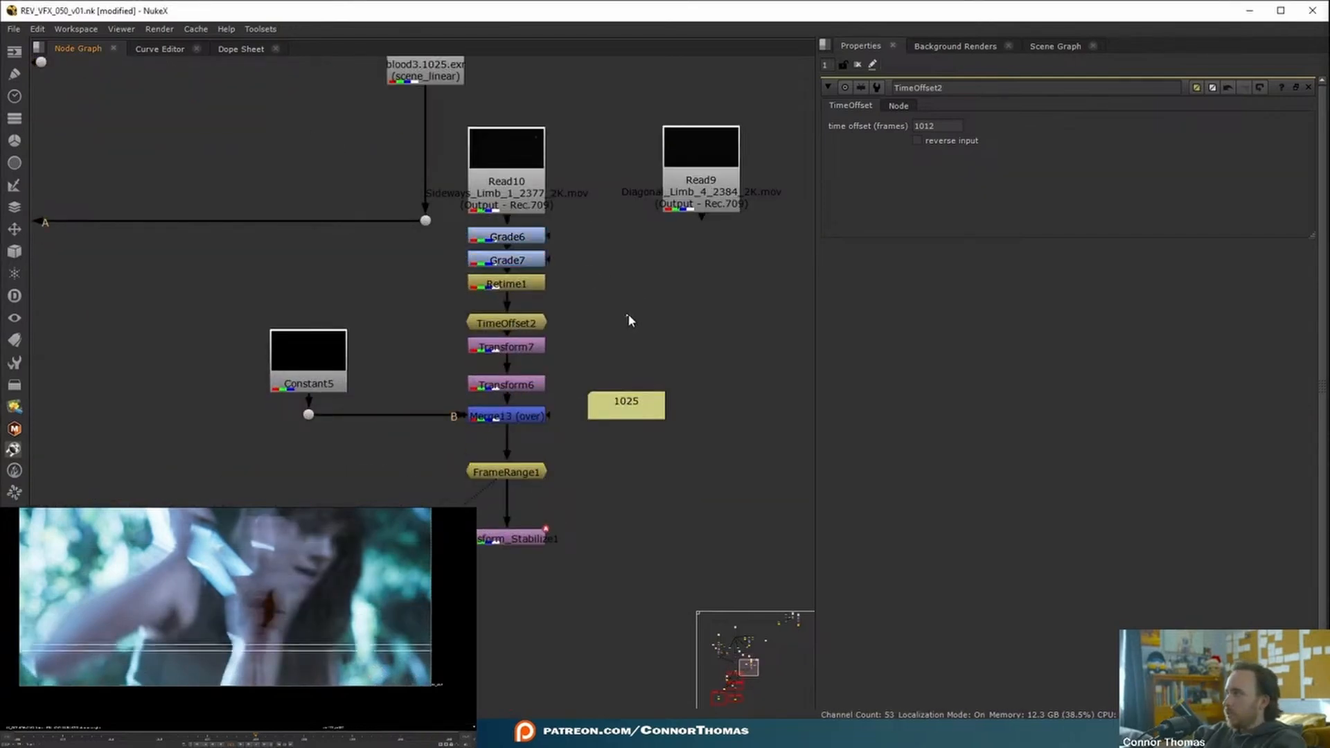
Keyframe Merge13's mix across frames 1024 and 1025, with 1 at frame 1025, and step through the frames to check the splash's start.
{"action": "double_click", "coordinate": [509, 417]}
{"action": "double_click", "coordinate": [906, 263]}
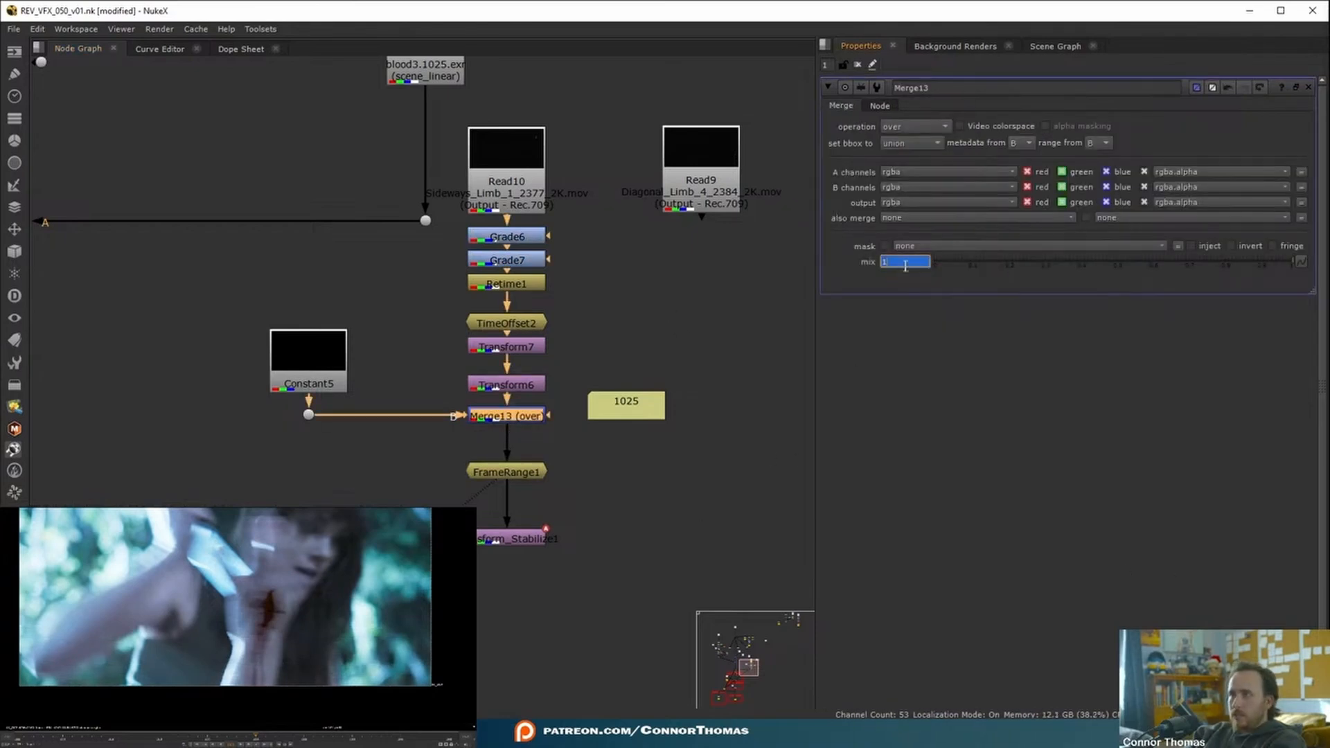
{"action": "left_click", "coordinate": [246, 736]}
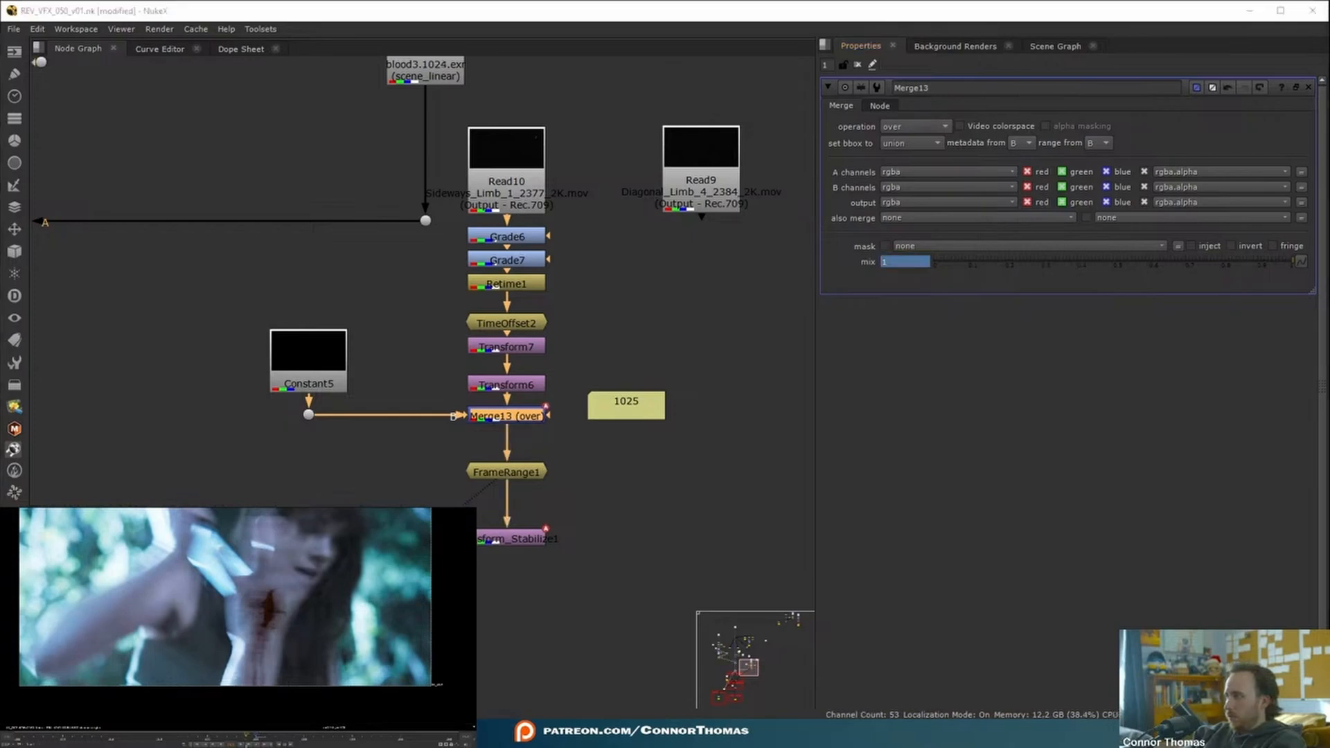
{"action": "left_click", "coordinate": [857, 65]}
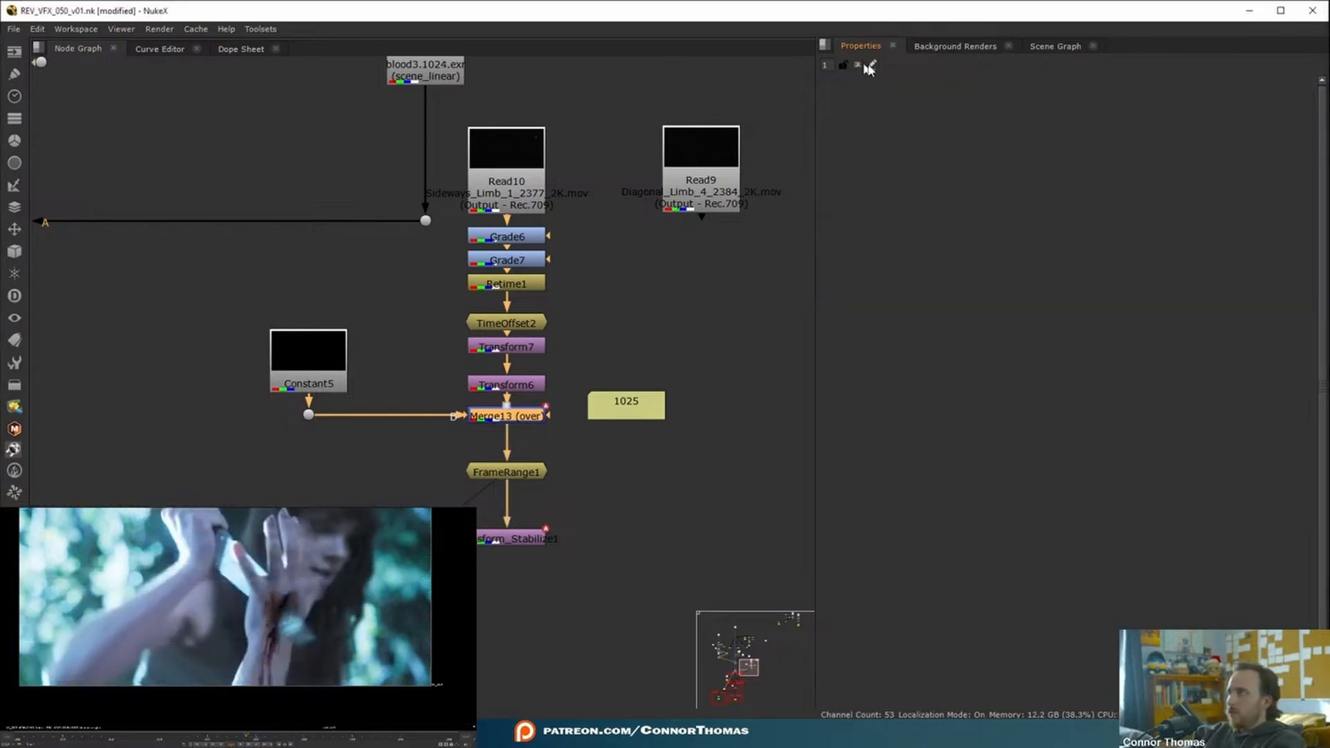
{"action": "key", "text": "Right"}
{"action": "key", "text": "Right"}
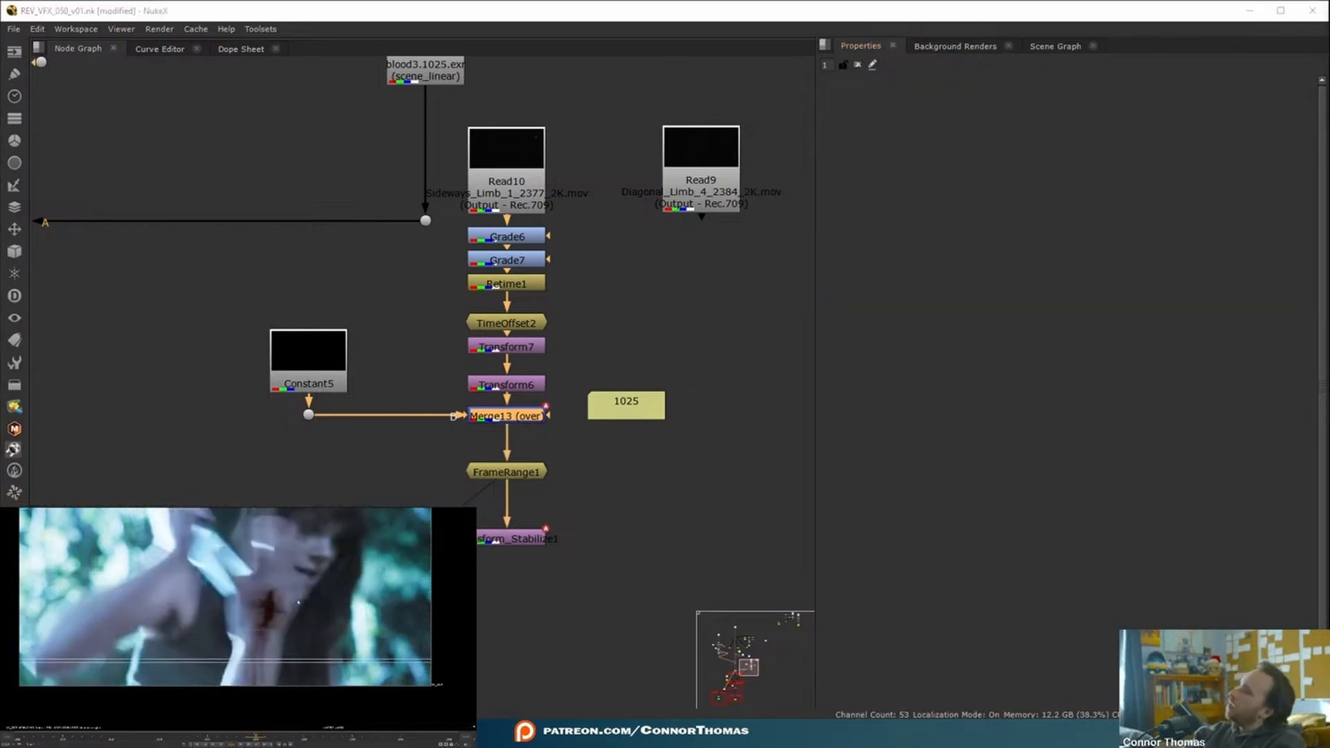
{"action": "key", "text": "Left"}
{"action": "left_click", "coordinate": [522, 542]}
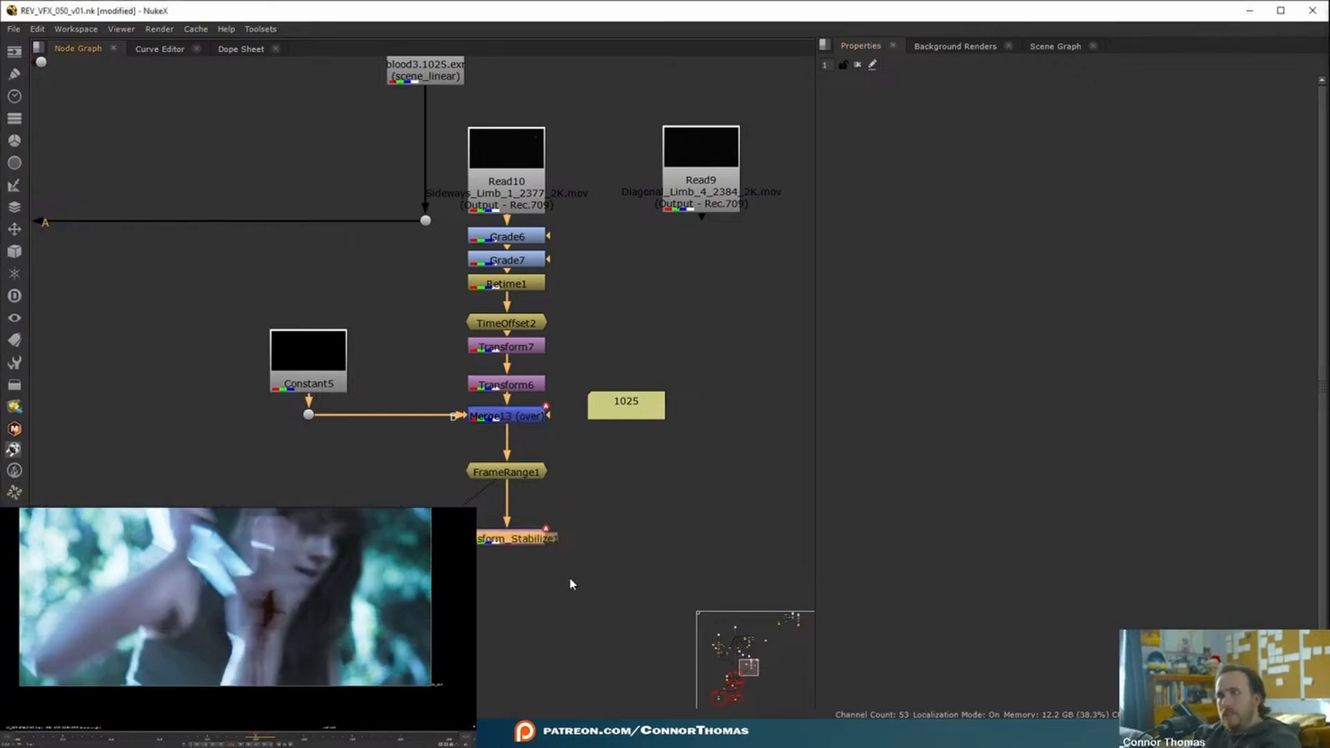
{"action": "double_click", "coordinate": [505, 543]}
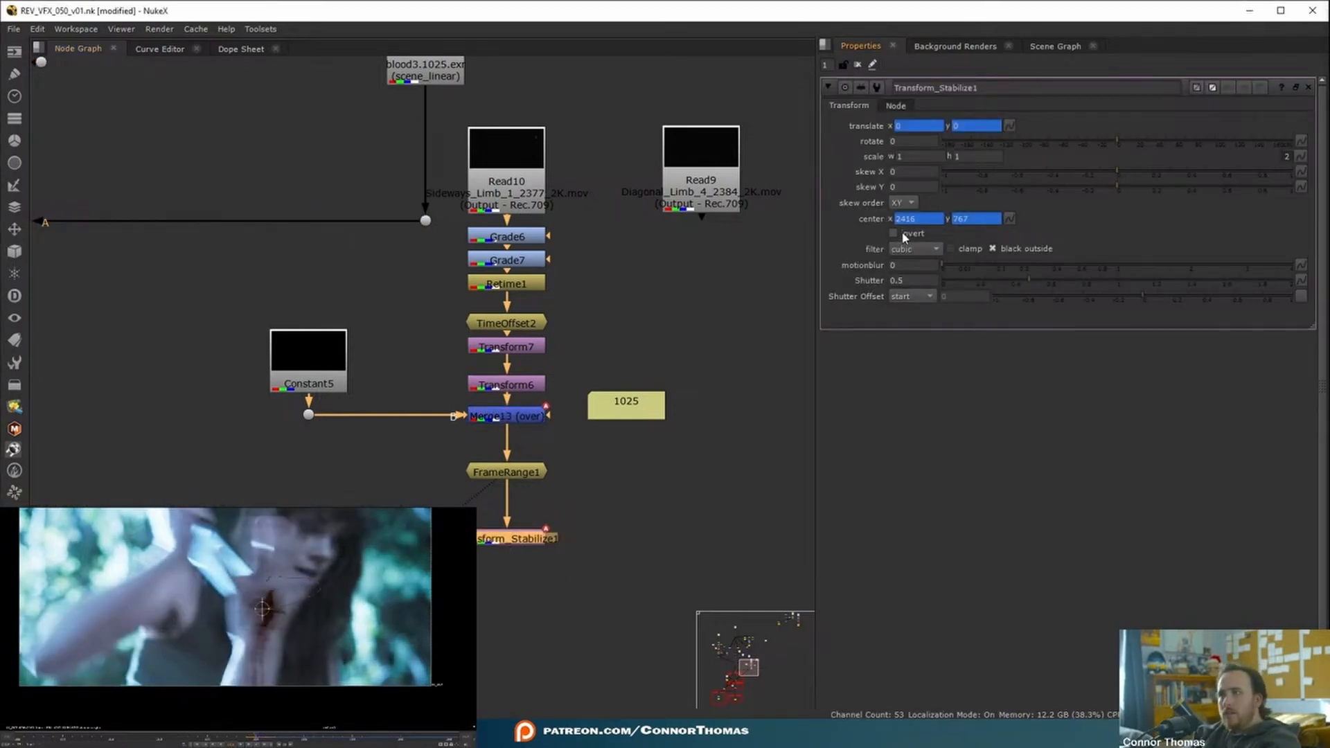
{"action": "left_click", "coordinate": [858, 66]}
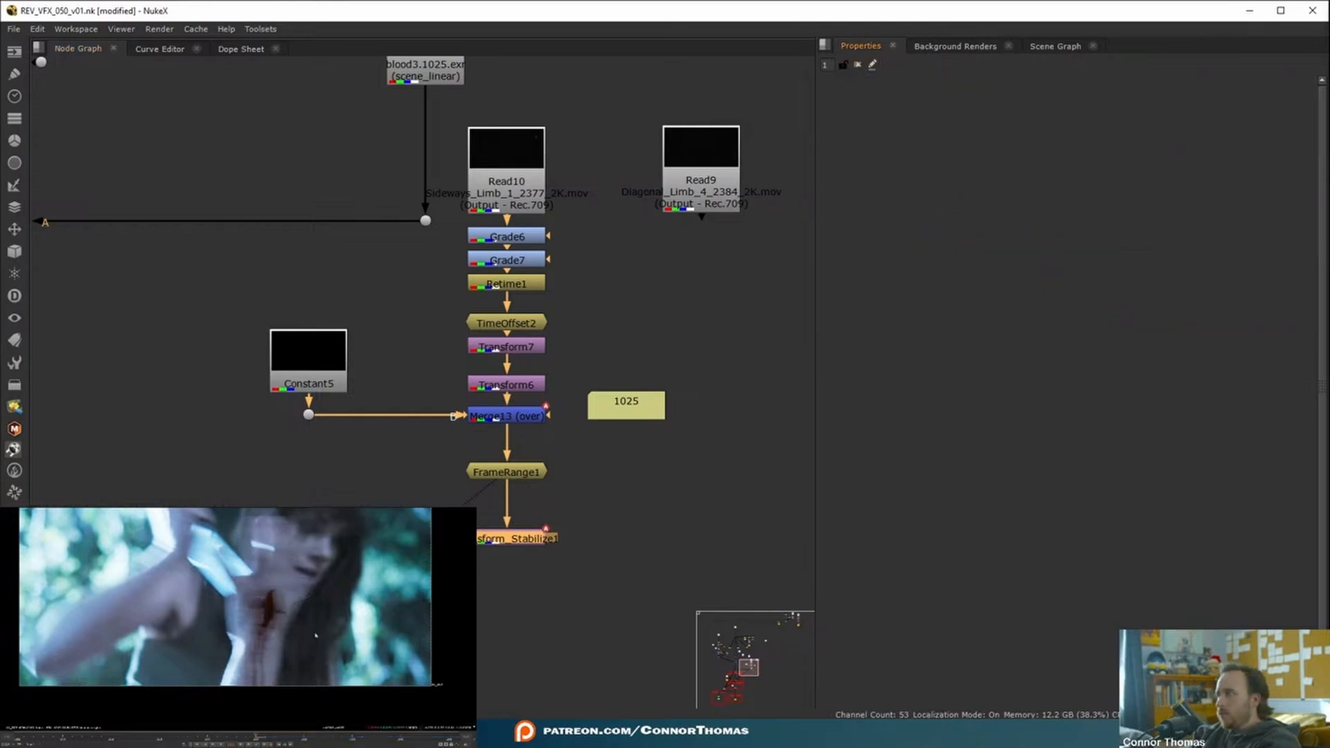
{"action": "double_click", "coordinate": [510, 386]}
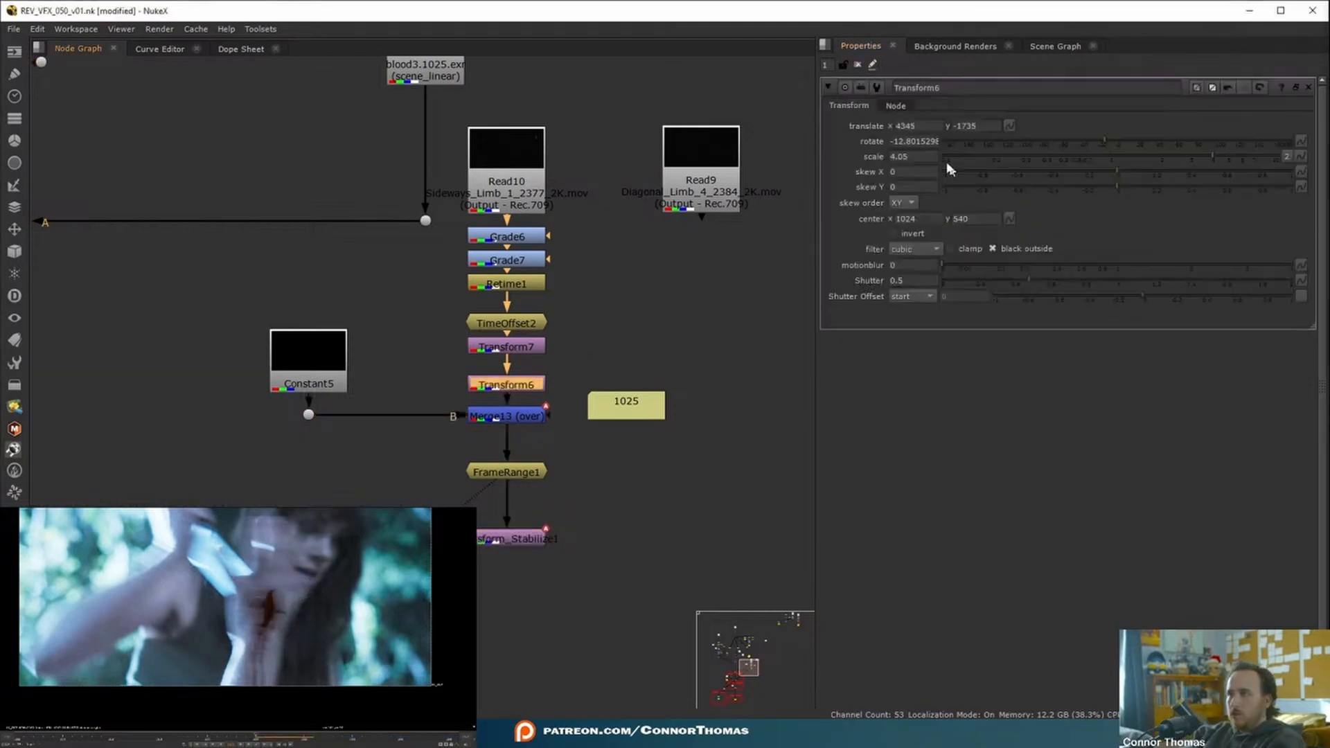
{"action": "right_click", "coordinate": [910, 122]}
{"action": "left_click", "coordinate": [933, 129]}
{"action": "right_click", "coordinate": [975, 123]}
{"action": "left_click", "coordinate": [983, 131]}
{"action": "key", "text": "ctrl+z"}
{"action": "key", "text": "ctrl+z"}
Add a Transform node below Transform_Stabilize1 and set a keyframe on its translate.
{"action": "left_click", "coordinate": [501, 541]}
{"action": "key", "text": "t"}
{"action": "right_click", "coordinate": [992, 125]}
{"action": "left_click", "coordinate": [1005, 130]}
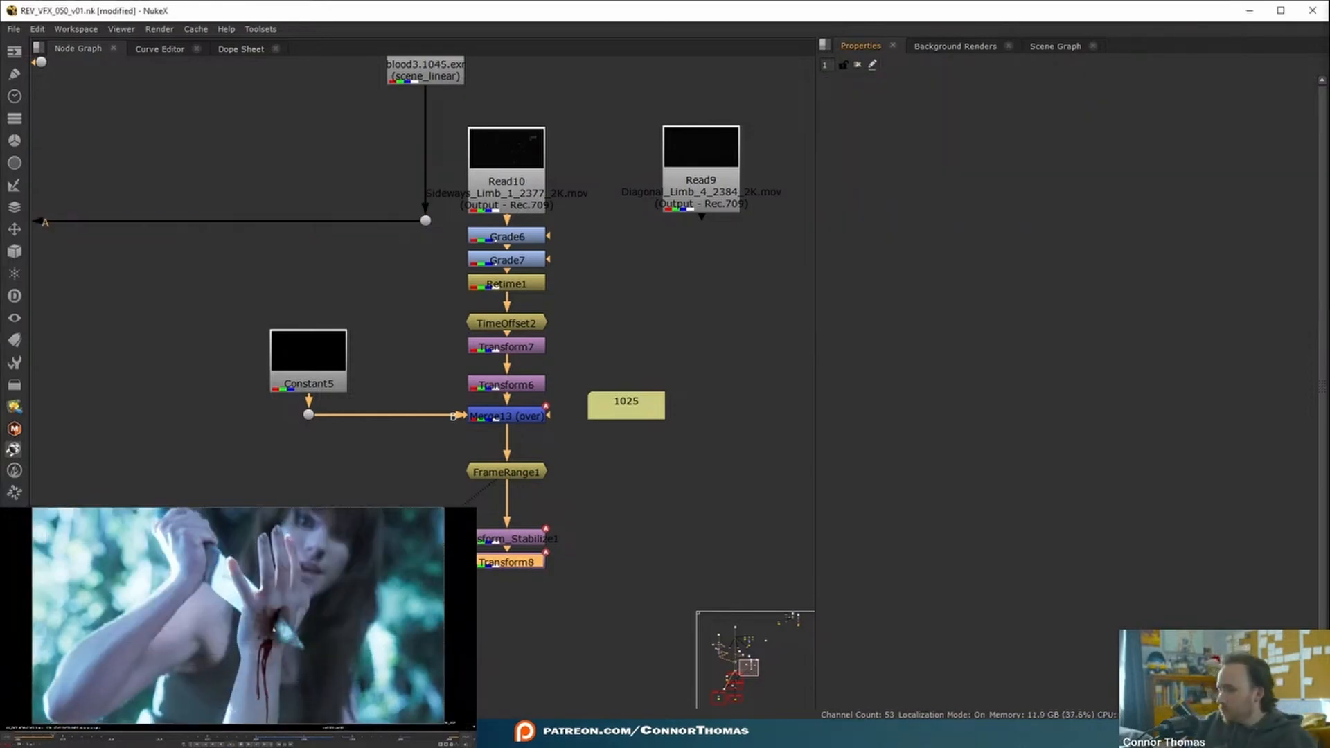
View the Read10 splash clip and insert a Merge node between it and Grade6.
{"action": "middle_click_drag", "start_coordinate": [499, 193], "coordinate": [491, 290]}
{"action": "left_click_drag", "start_coordinate": [491, 290], "coordinate": [492, 232]}
{"action": "key", "text": "1"}
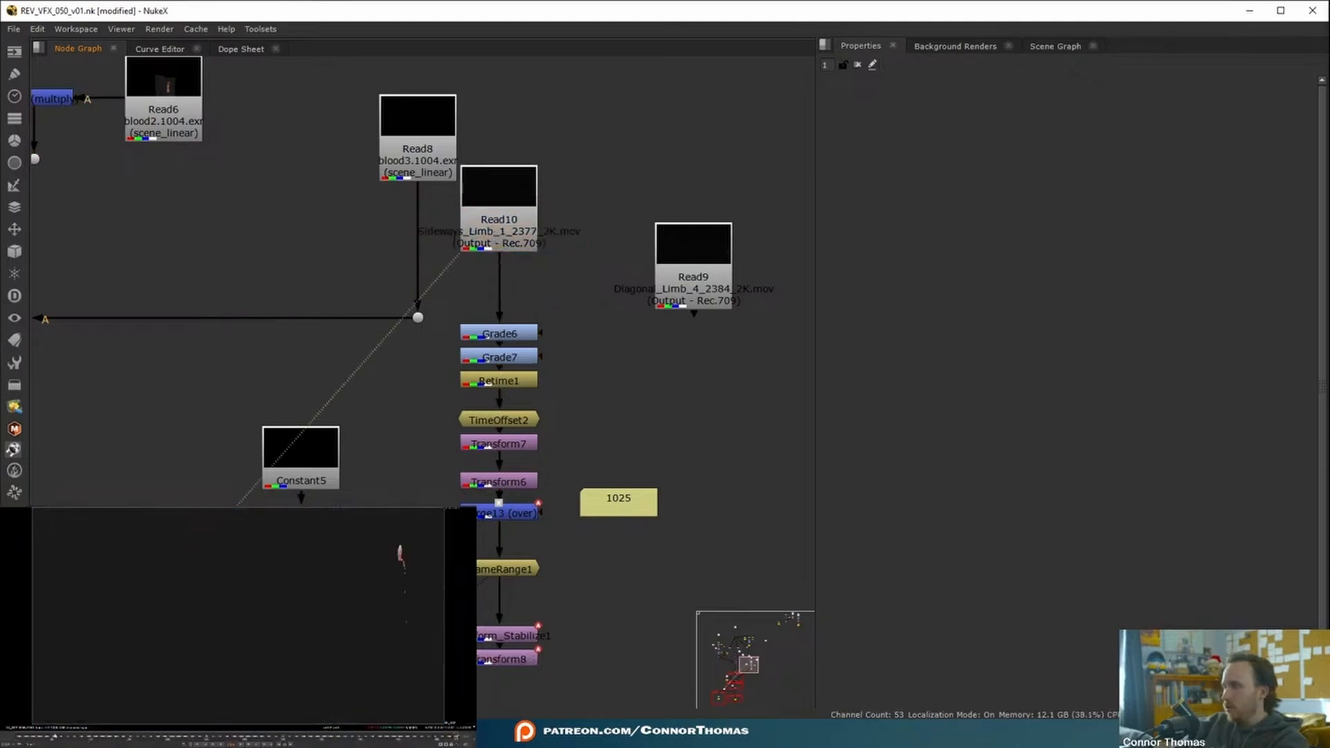
{"action": "left_click", "coordinate": [522, 232]}
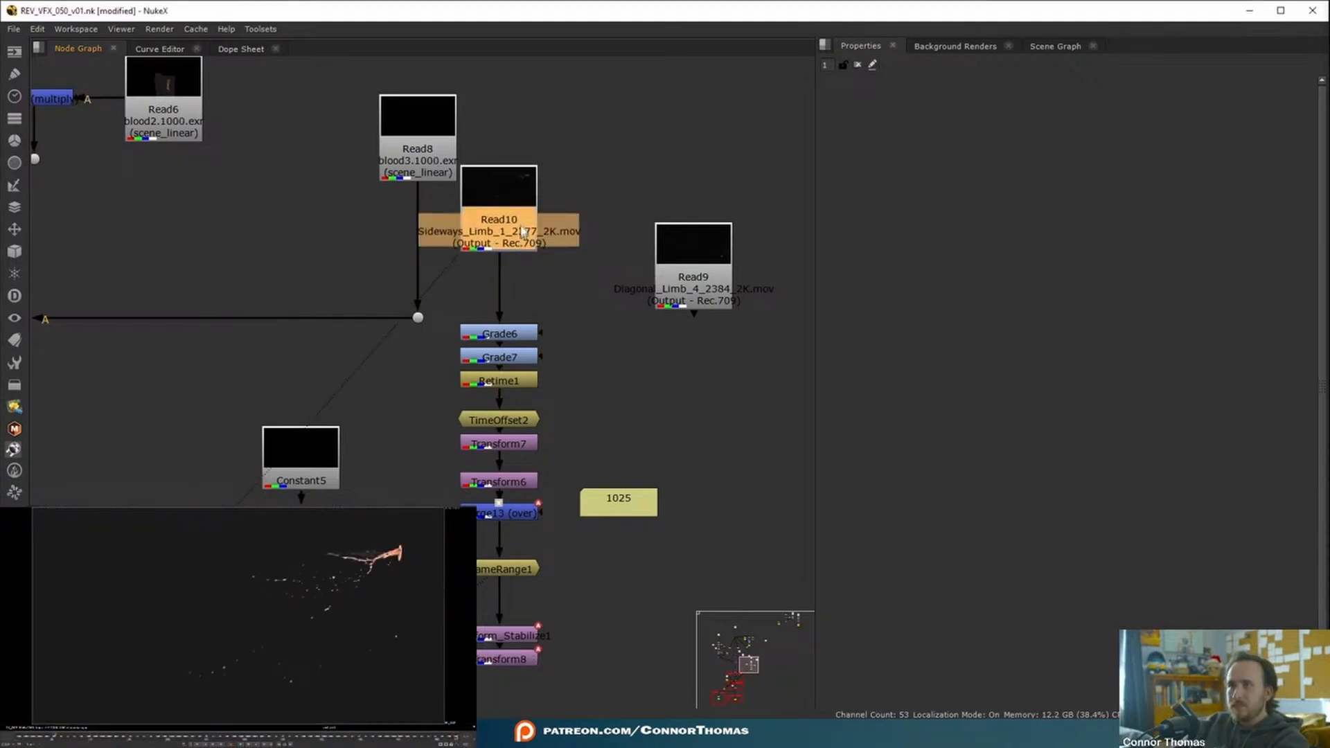
{"action": "left_click_drag", "start_coordinate": [522, 232], "coordinate": [522, 213]}
{"action": "key", "text": "m"}
{"action": "left_click_drag", "start_coordinate": [602, 195], "coordinate": [496, 294]}
Move Read9 aside and add a Roto node fed by Read10, connected to Merge14's mask input.
{"action": "left_click_drag", "start_coordinate": [721, 273], "coordinate": [798, 106]}
{"action": "left_click", "coordinate": [644, 229]}
{"action": "key", "text": "o"}
{"action": "left_click_drag", "start_coordinate": [620, 198], "coordinate": [519, 202]}
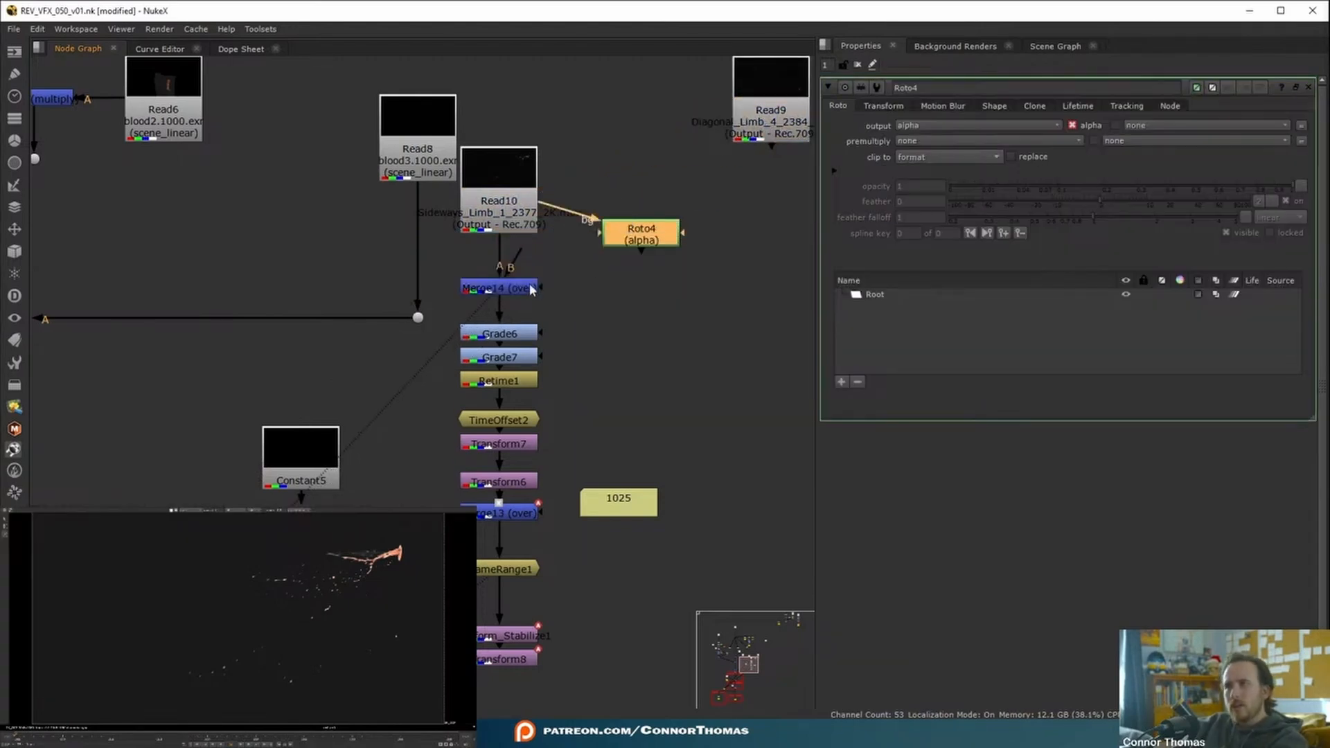
{"action": "left_click_drag", "start_coordinate": [544, 287], "coordinate": [637, 243]}
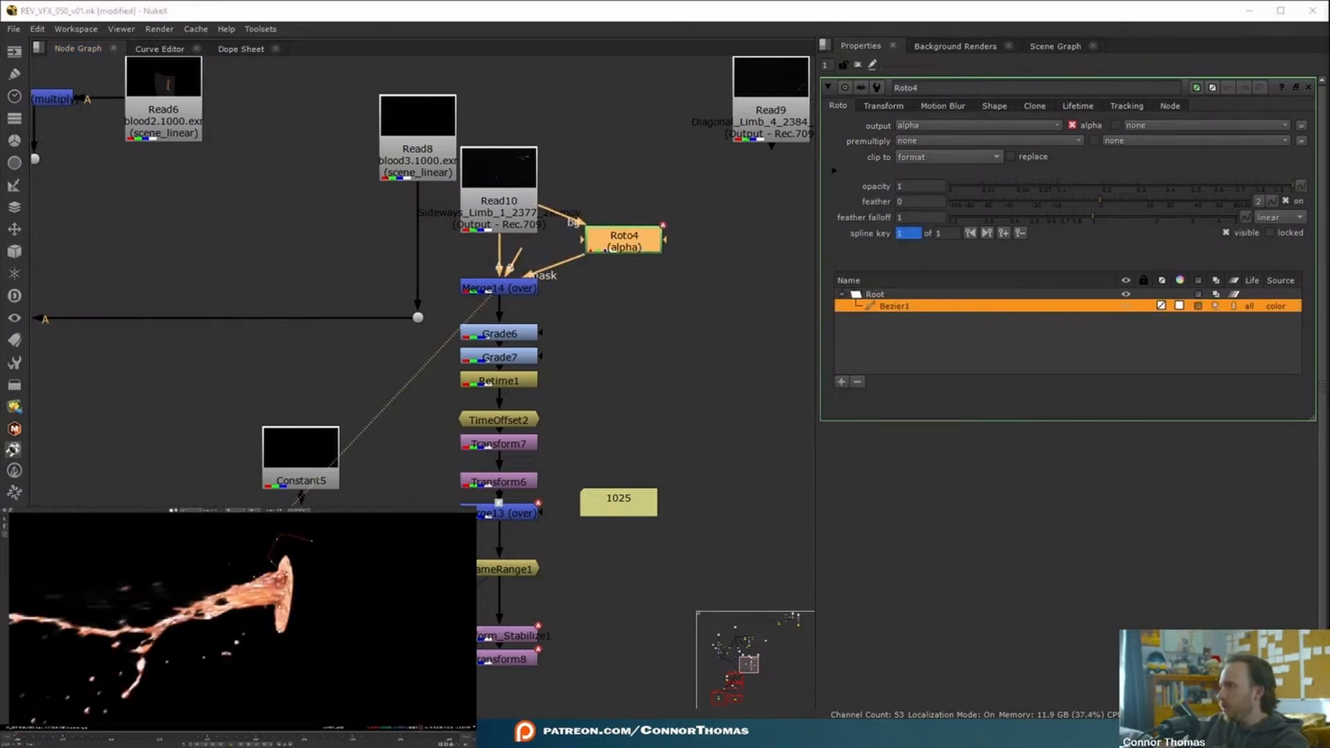
Draw a closed Bezier around the splash's flat, mushroom-shaped end in Roto4 and set its premultiply to rgba.
{"action": "left_click_drag", "start_coordinate": [338, 578], "coordinate": [329, 554]}
{"action": "left_click", "coordinate": [312, 541]}
{"action": "left_click", "coordinate": [918, 138]}
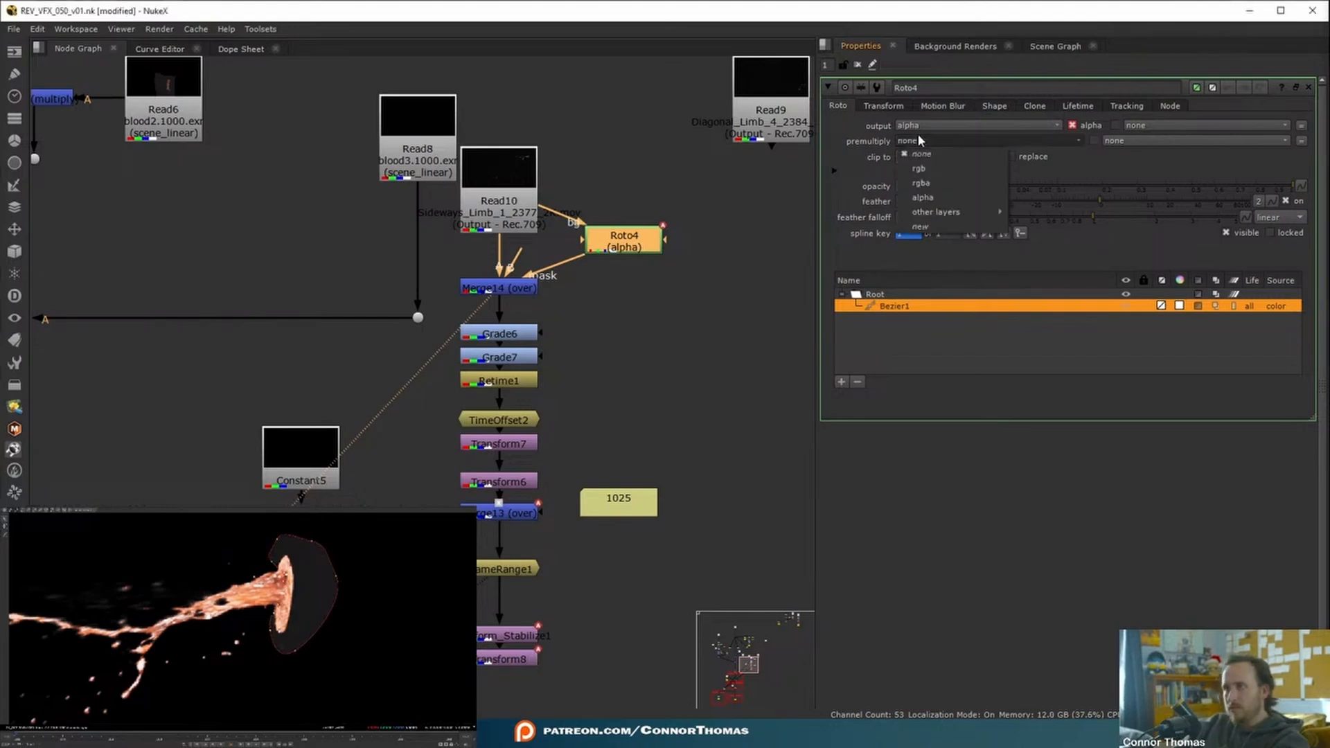
{"action": "left_click", "coordinate": [953, 182]}
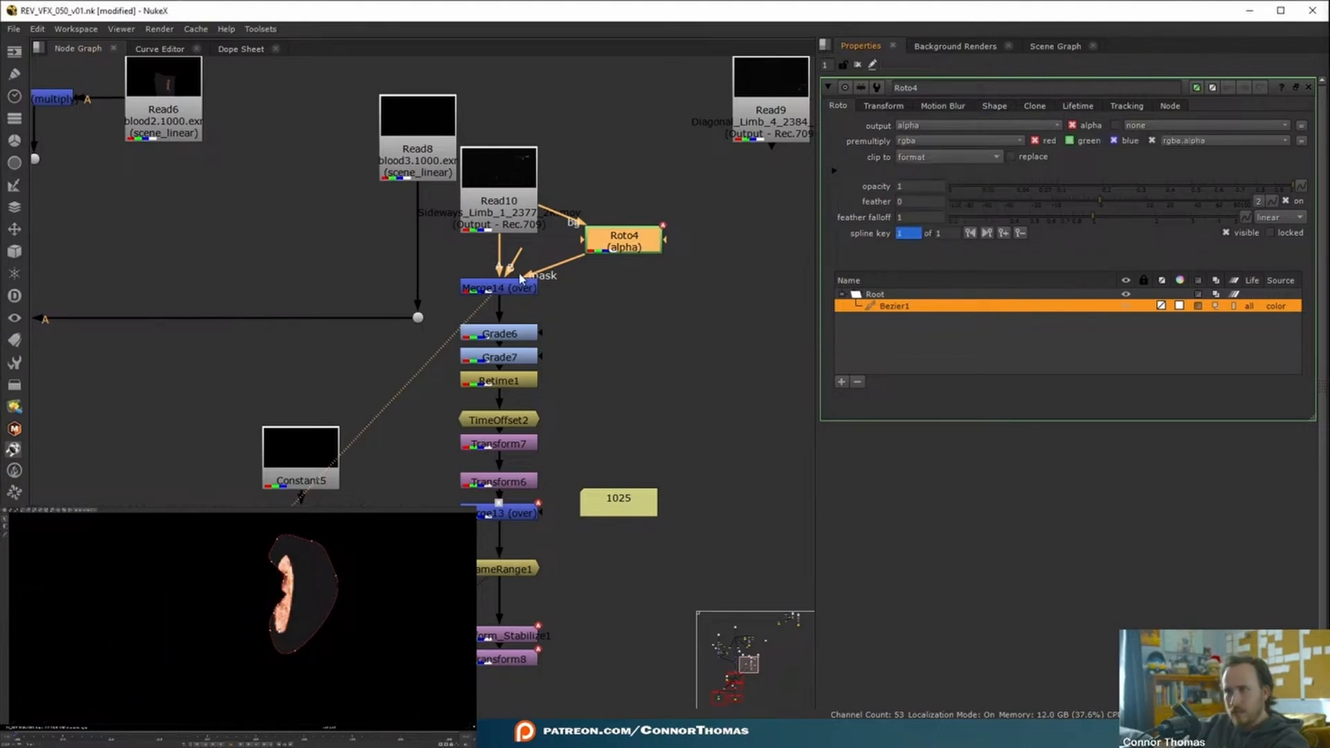
Reconnect Roto4 from Merge14's mask to its A input and set the merge operation to stencil.
{"action": "left_click_drag", "start_coordinate": [553, 268], "coordinate": [614, 241]}
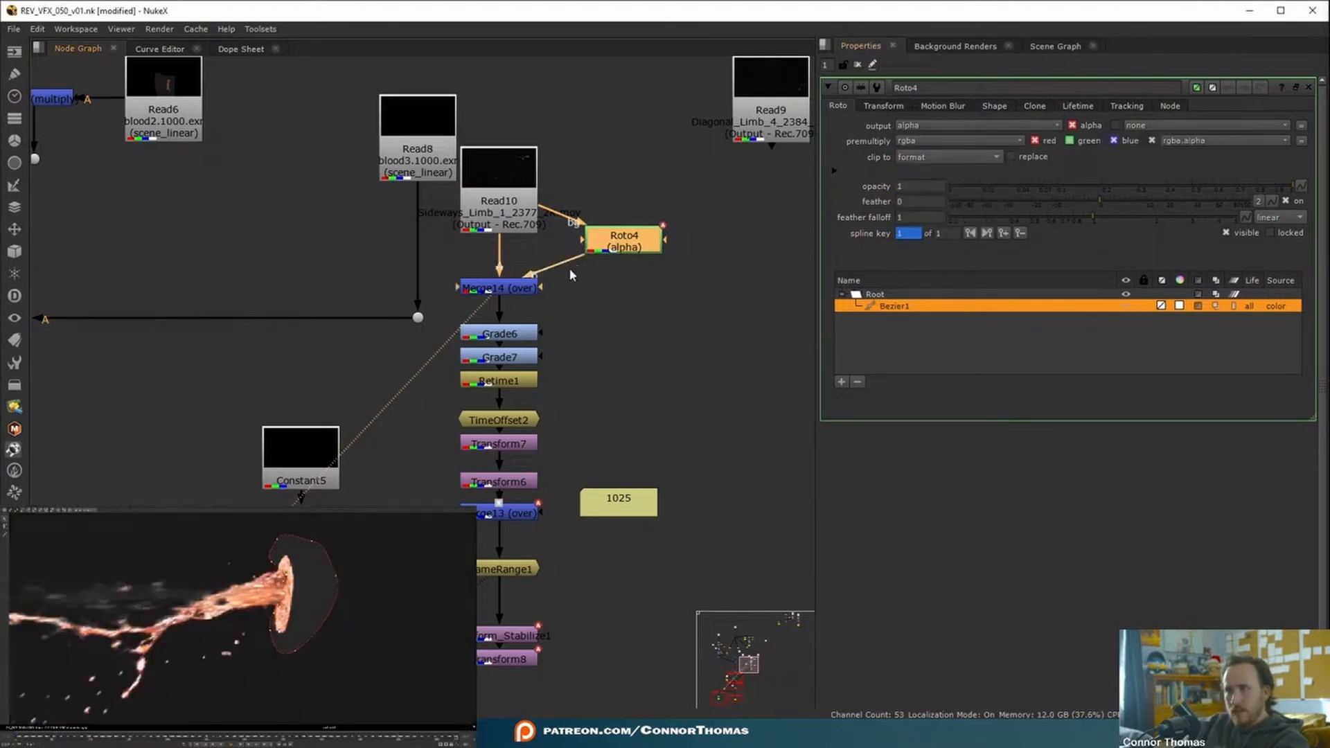
{"action": "left_click", "coordinate": [519, 288]}
{"action": "double_click", "coordinate": [520, 288]}
{"action": "left_click", "coordinate": [896, 127]}
{"action": "left_click", "coordinate": [932, 402]}
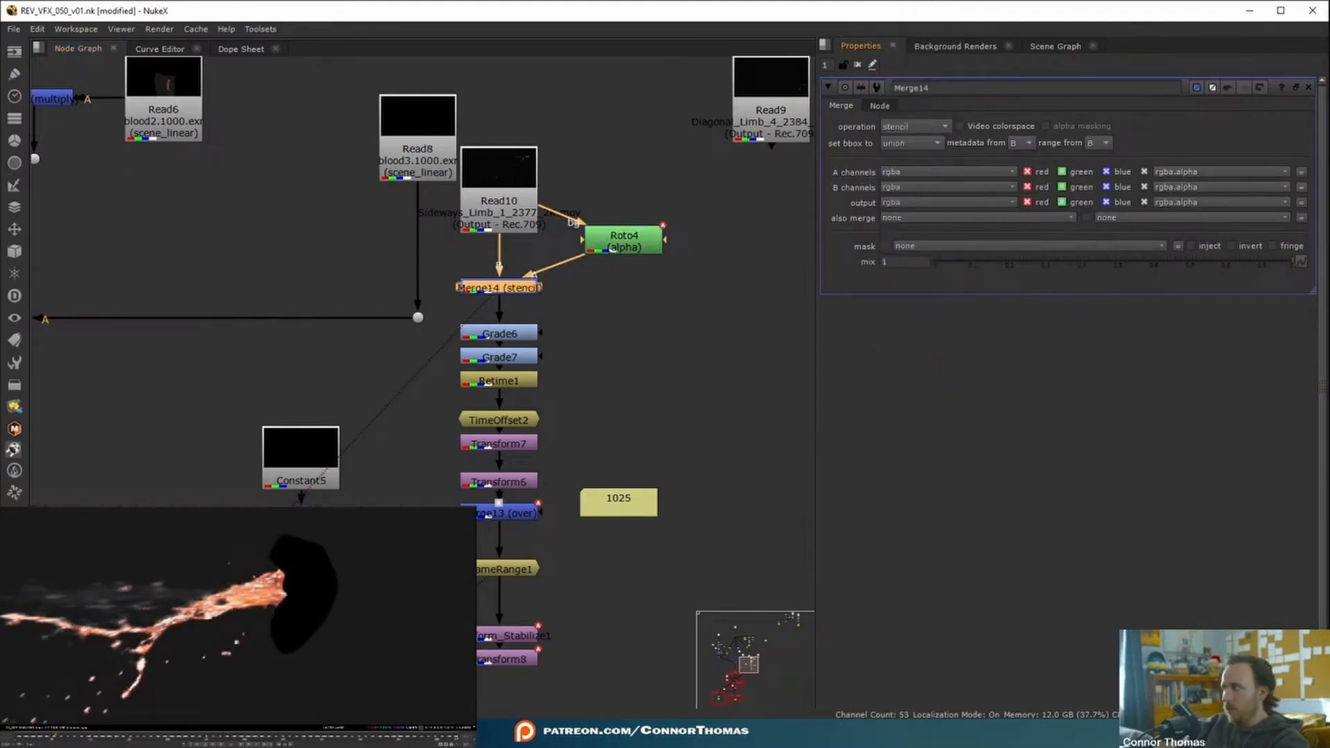
Set the motion blur of Transform_Stabilize1 to 1.
{"action": "middle_click_drag", "start_coordinate": [606, 392], "coordinate": [693, 225]}
{"action": "middle_click_drag", "start_coordinate": [580, 426], "coordinate": [654, 327]}
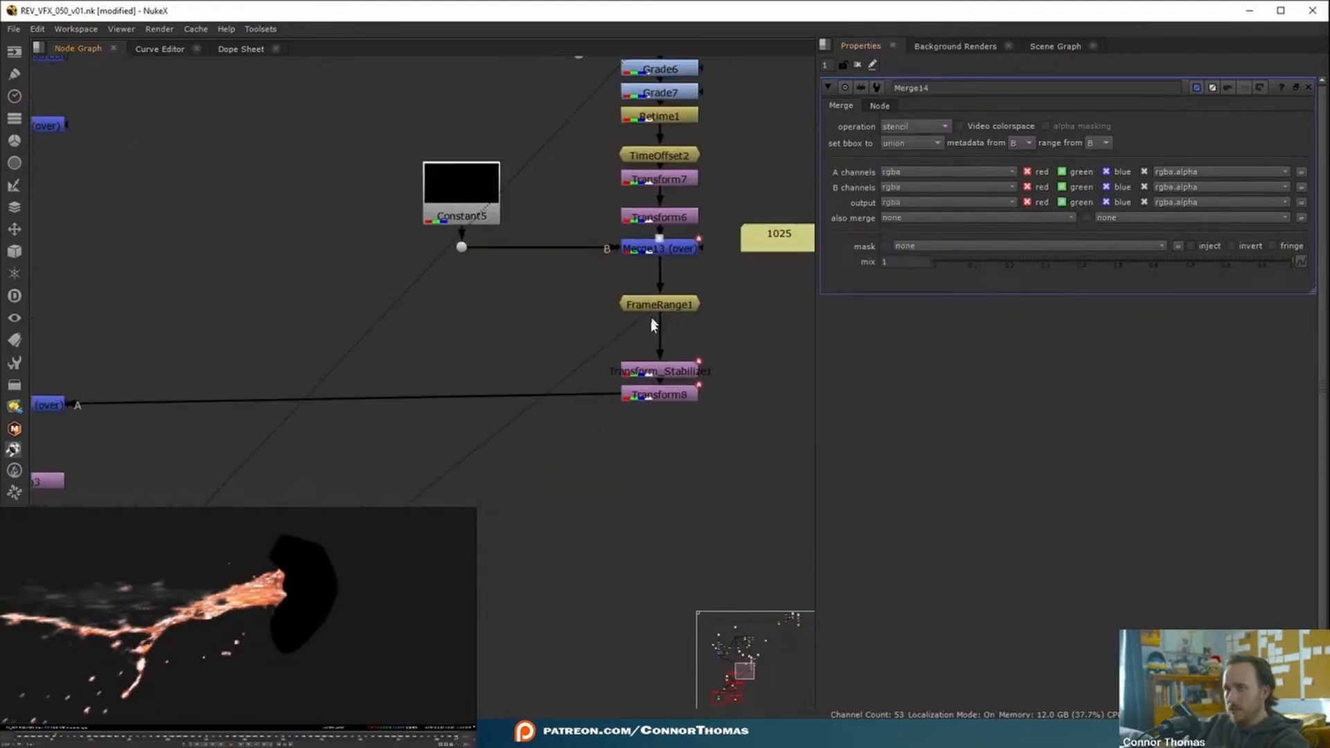
{"action": "scroll", "coordinate": [616, 435], "scroll_direction": "down", "scroll_amount": 3}
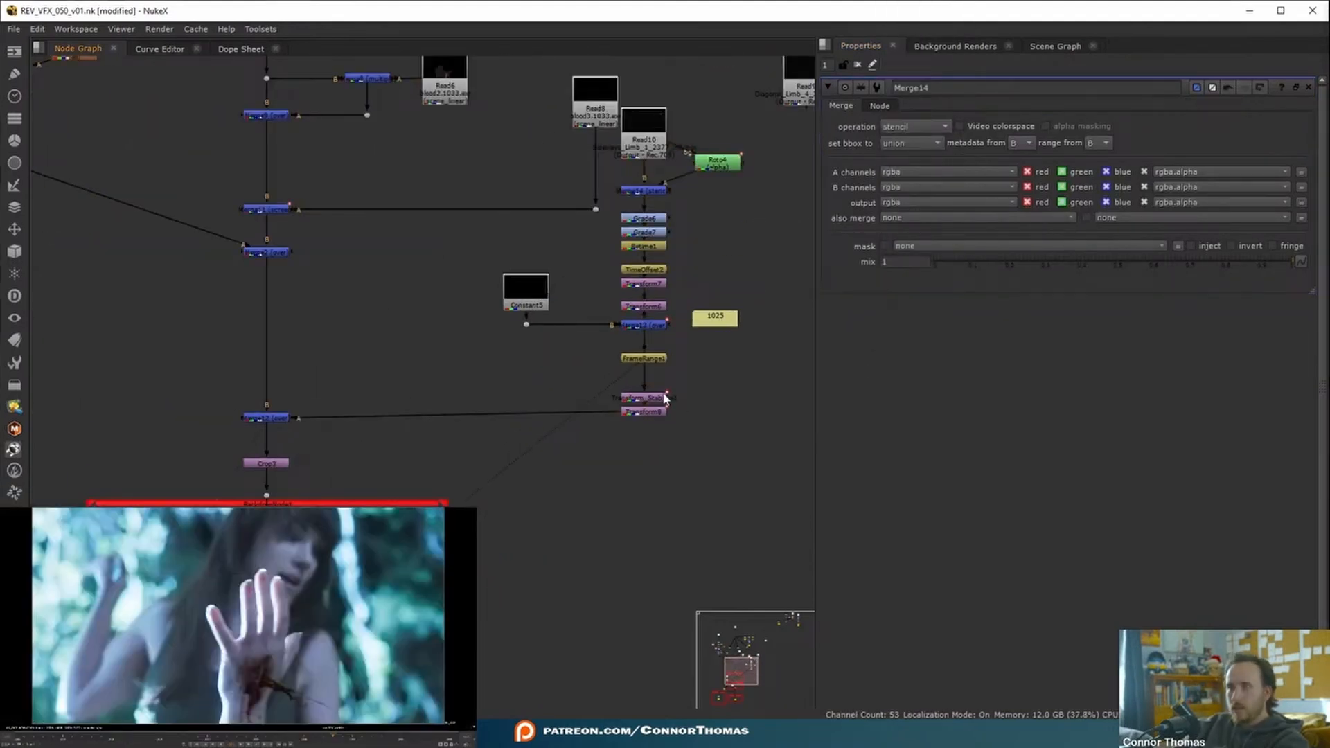
{"action": "left_click", "coordinate": [658, 398]}
{"action": "double_click", "coordinate": [658, 398]}
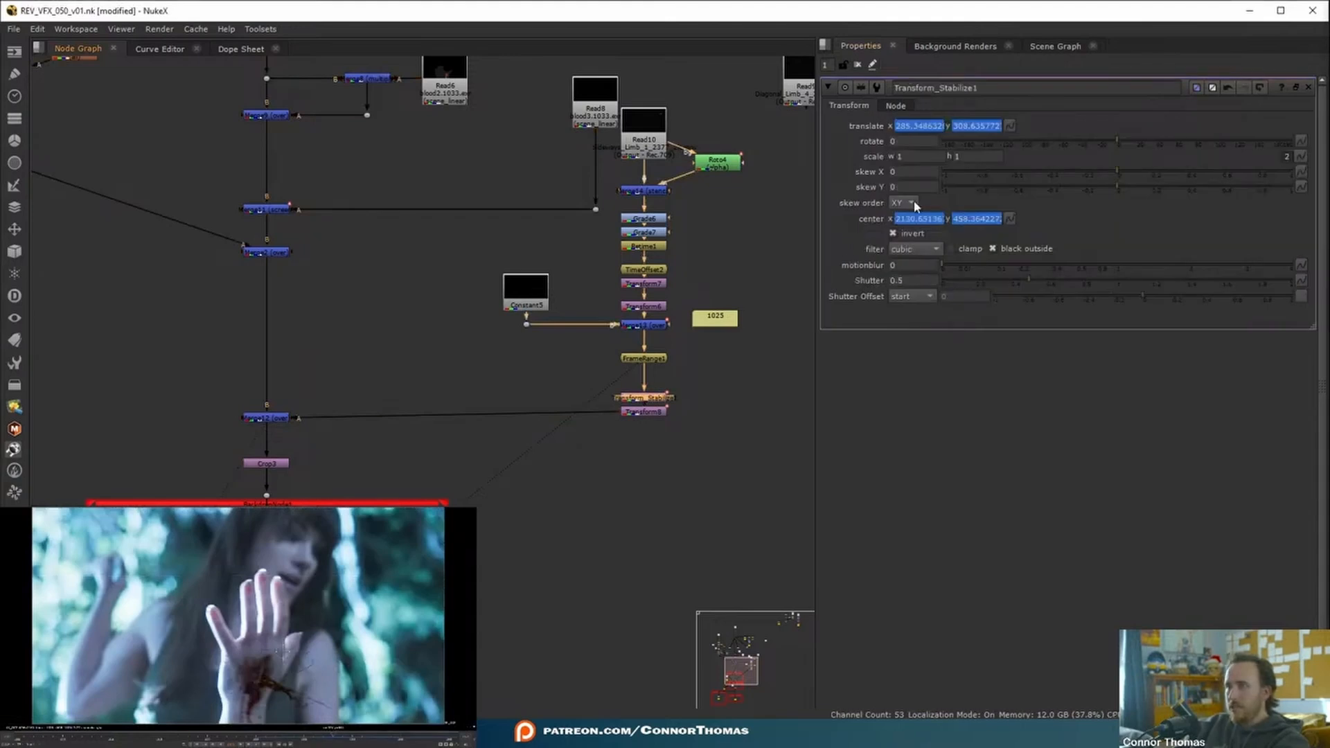
{"action": "double_click", "coordinate": [907, 266]}
{"action": "type", "text": "1"}
{"action": "left_click", "coordinate": [691, 400]}
Set Transform8's motion blur to 1 and close all open node properties.
{"action": "left_click", "coordinate": [657, 416]}
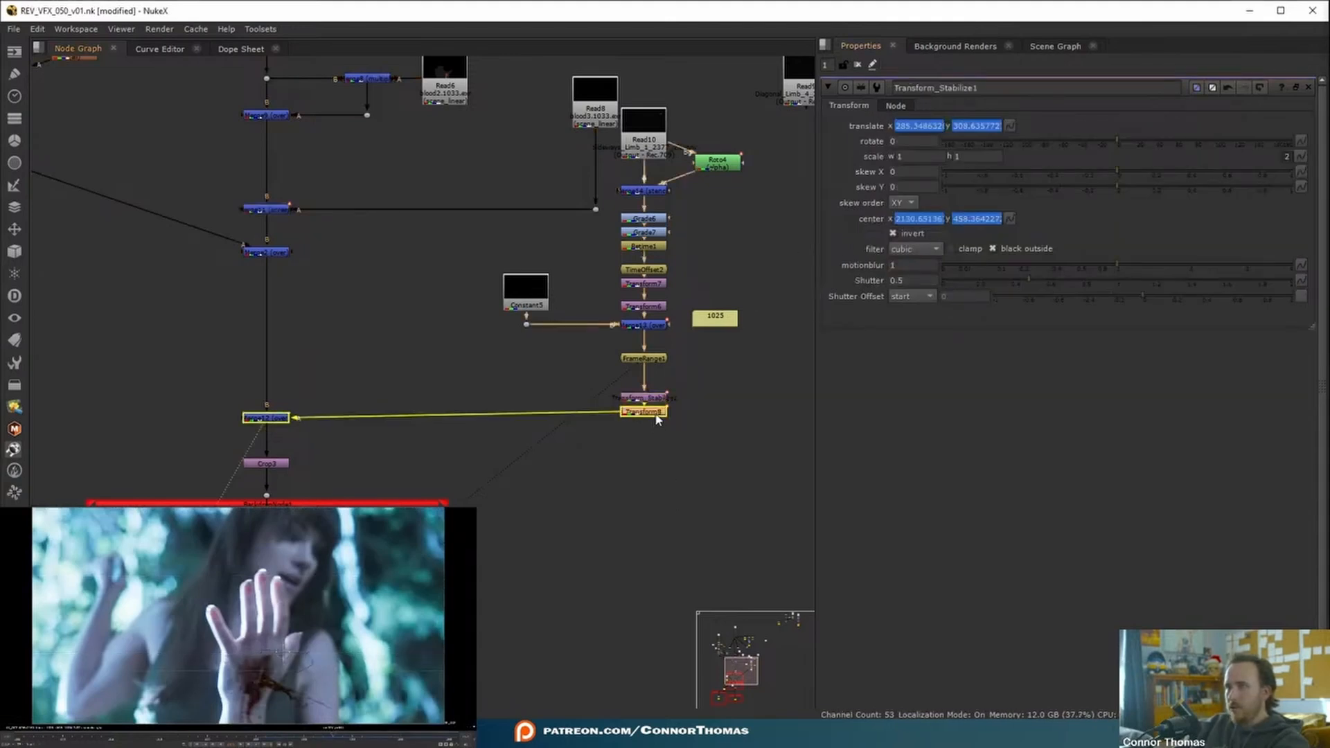
{"action": "double_click", "coordinate": [657, 416]}
{"action": "double_click", "coordinate": [904, 265]}
{"action": "type", "text": "1"}
{"action": "left_click", "coordinate": [686, 451]}
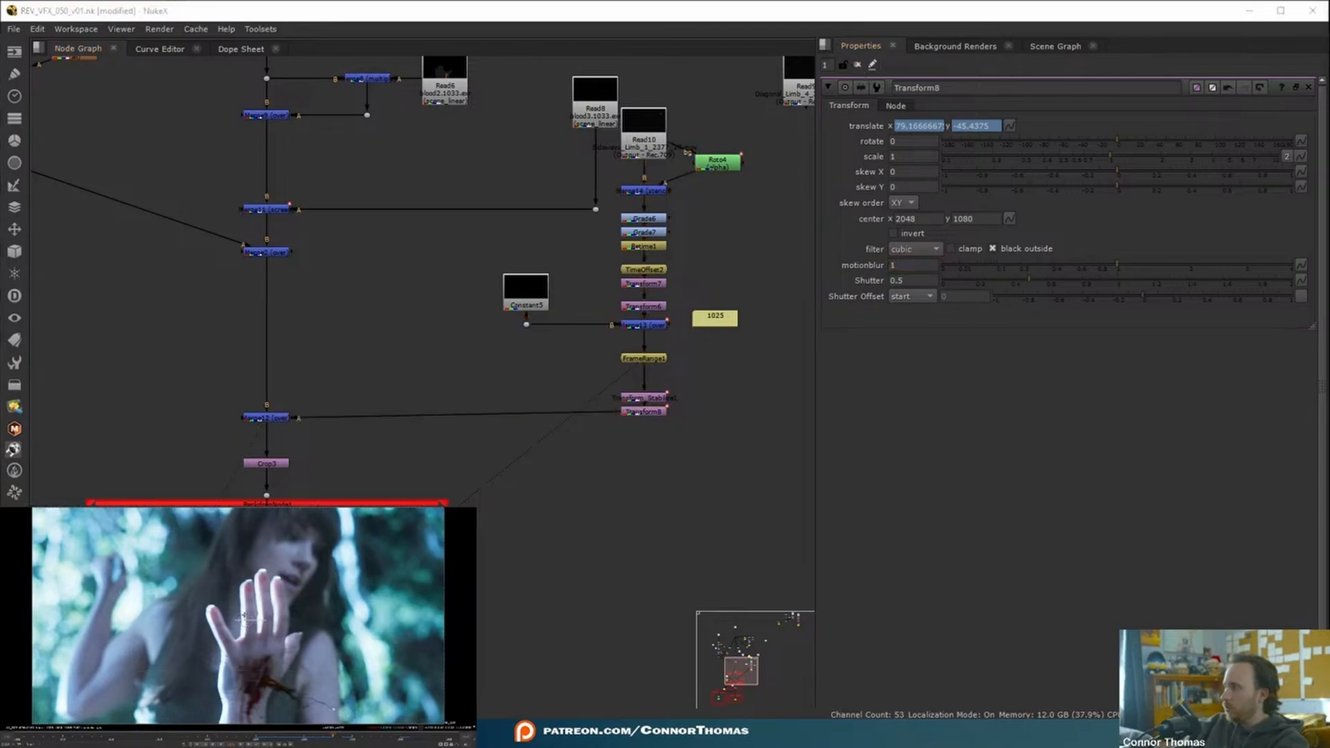
{"action": "left_click", "coordinate": [858, 65]}
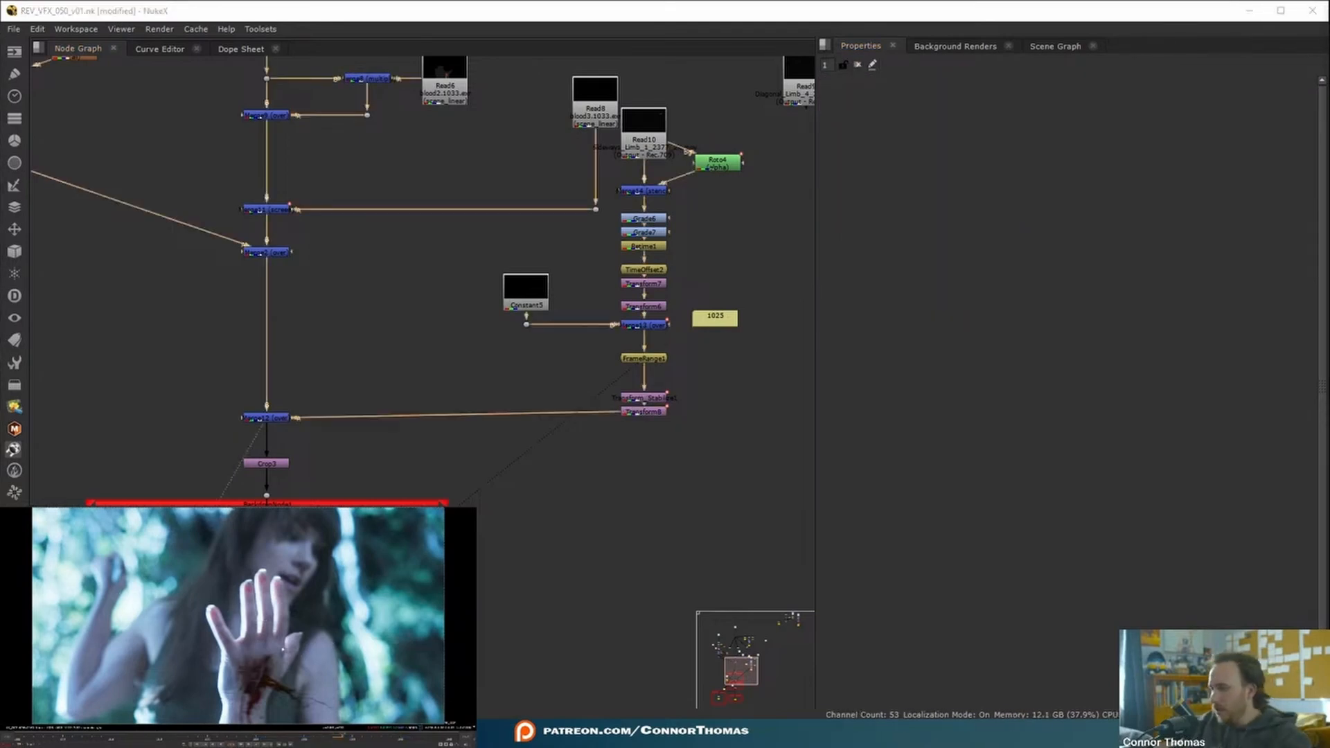
Keyframe Merge13's mix to cut off the splash, with 0 at frame 1031, and close its properties.
{"action": "key", "text": "ctrl+a"}
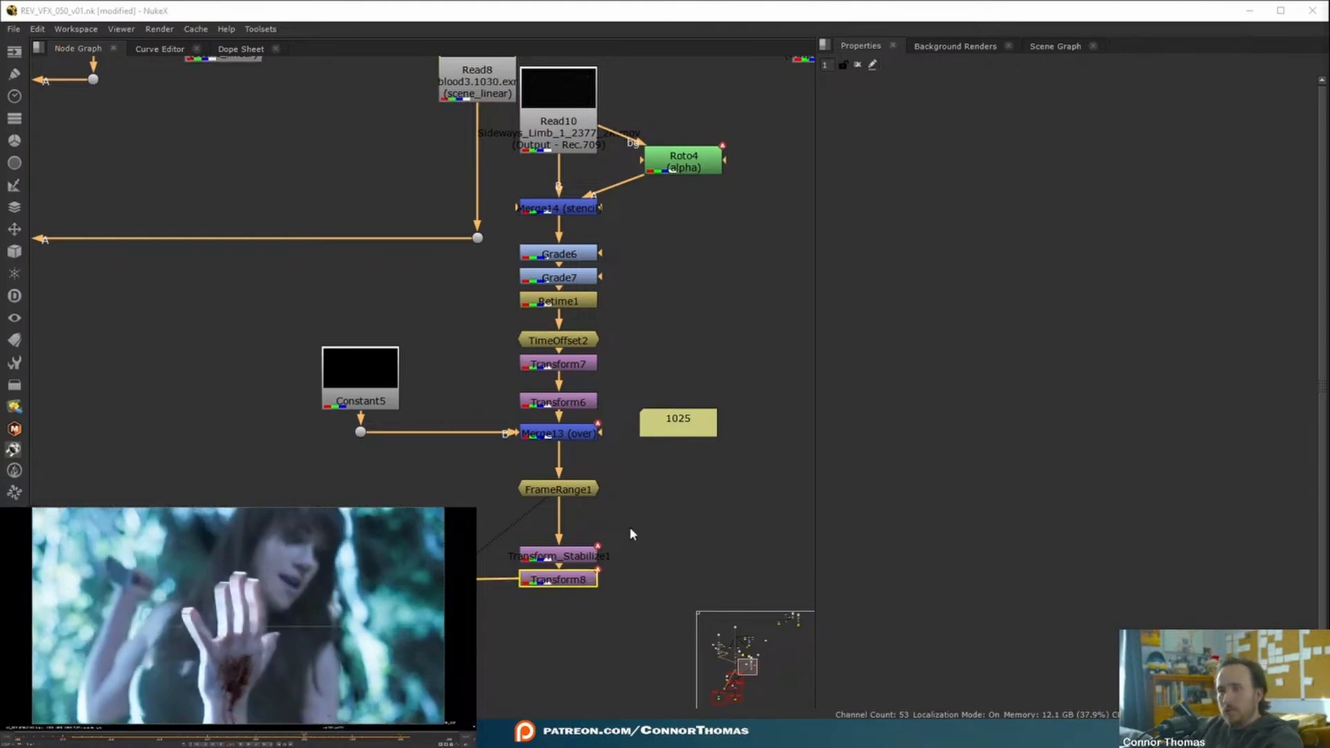
{"action": "double_click", "coordinate": [563, 439]}
{"action": "right_click", "coordinate": [908, 268]}
{"action": "key", "text": "Escape"}
{"action": "left_click", "coordinate": [315, 741]}
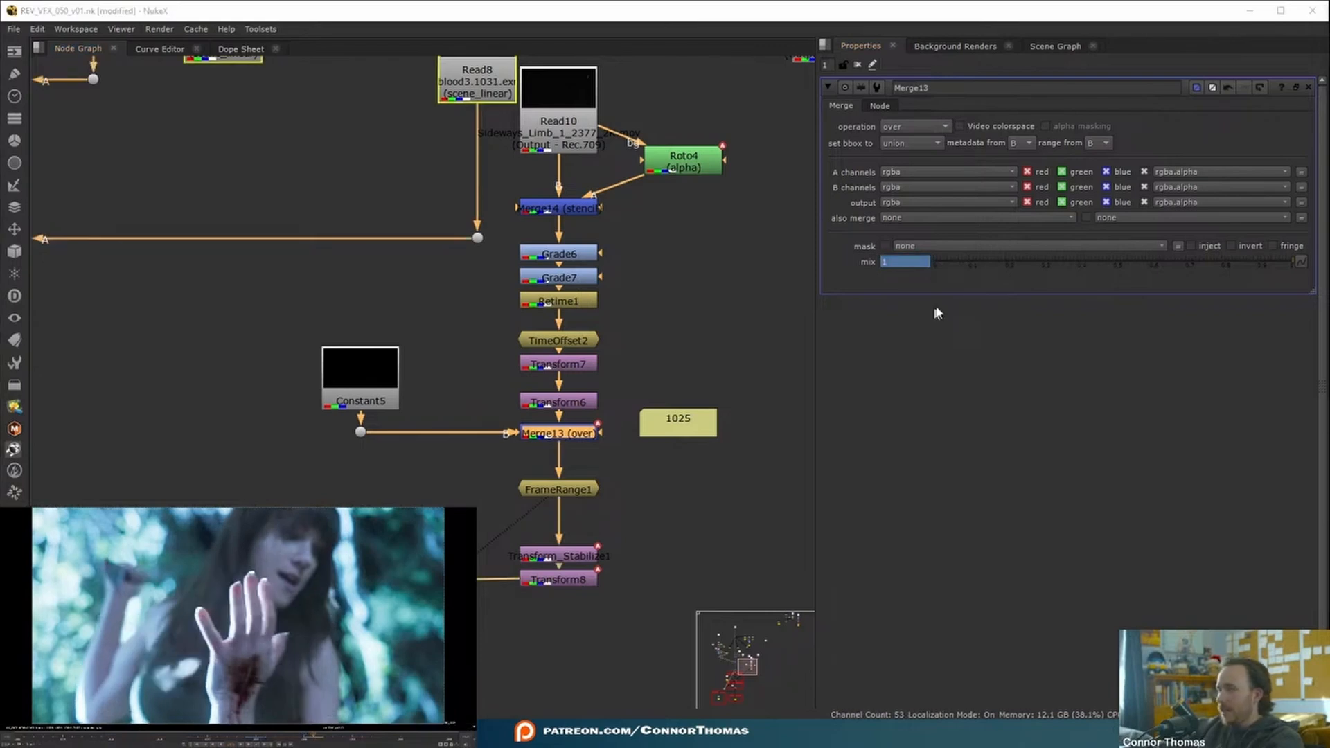
{"action": "type", "text": "0"}
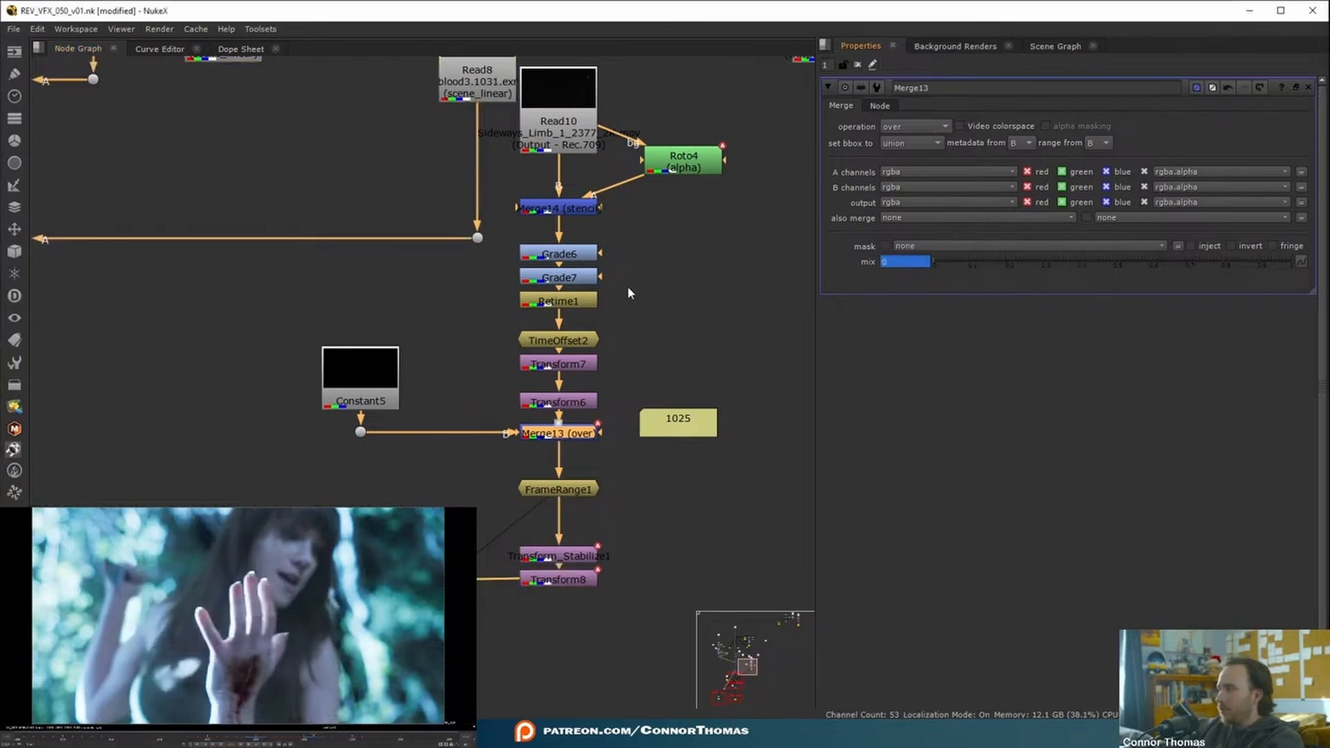
{"action": "left_click", "coordinate": [858, 65]}
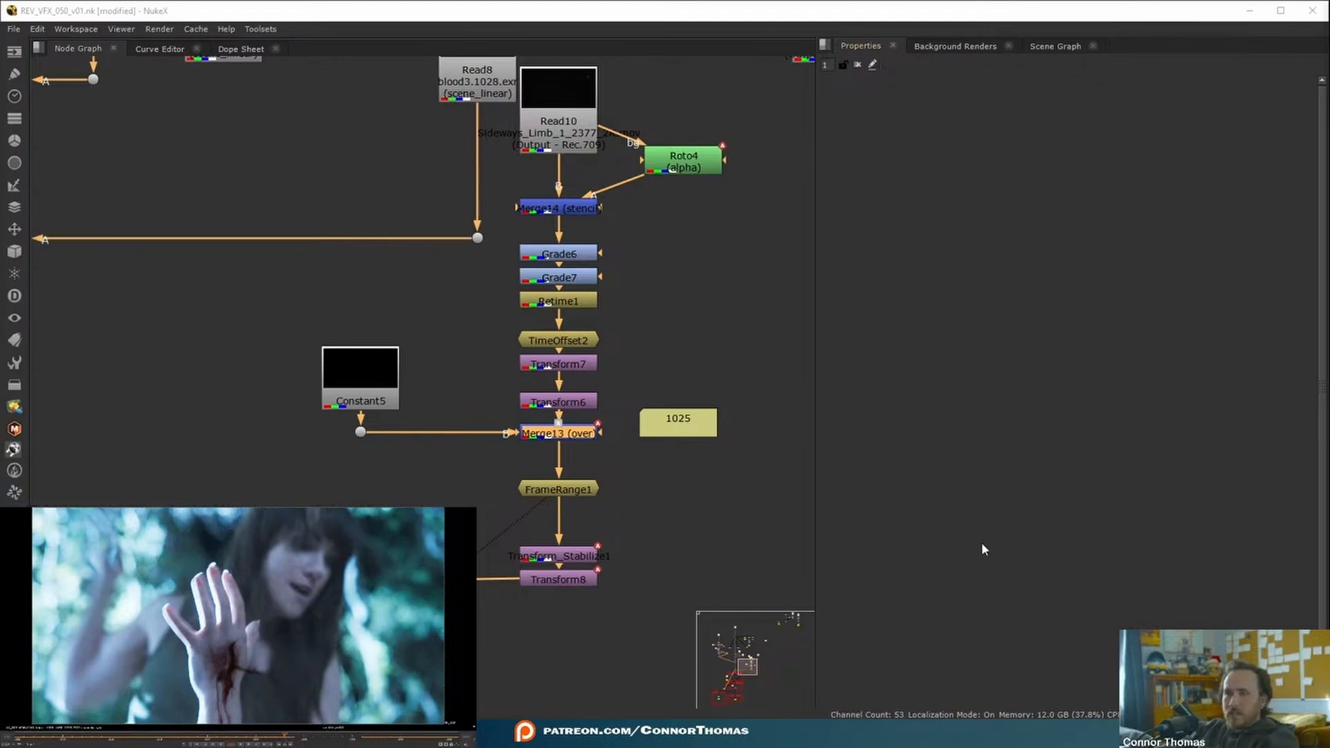
Go to frame 1026 and duplicate Transform7 and Transform6 as a second splash branch fed by TimeOffset2.
{"action": "mouse_move", "coordinate": [275, 737]}
{"action": "left_mouse_down"}
{"action": "mouse_move", "coordinate": [247, 738]}
{"action": "mouse_move", "coordinate": [262, 739]}
{"action": "left_mouse_up"}
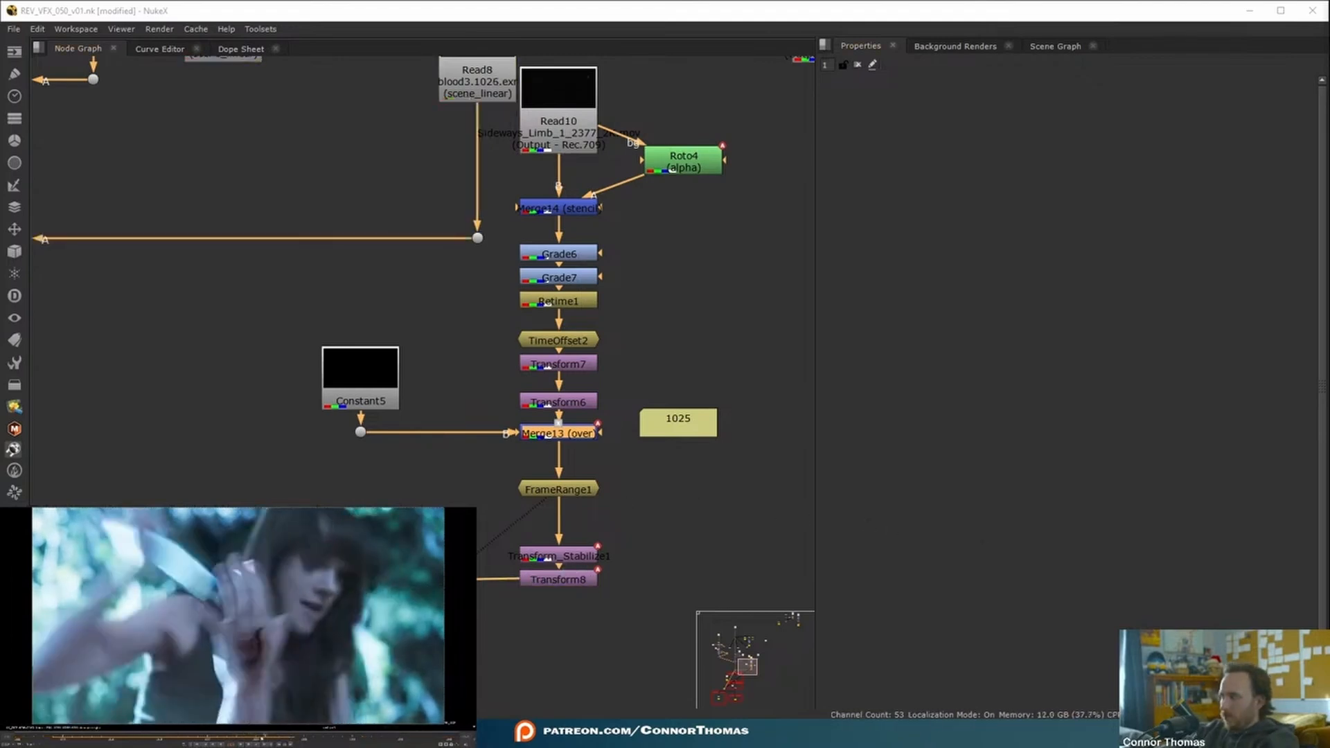
{"action": "left_click", "coordinate": [574, 579]}
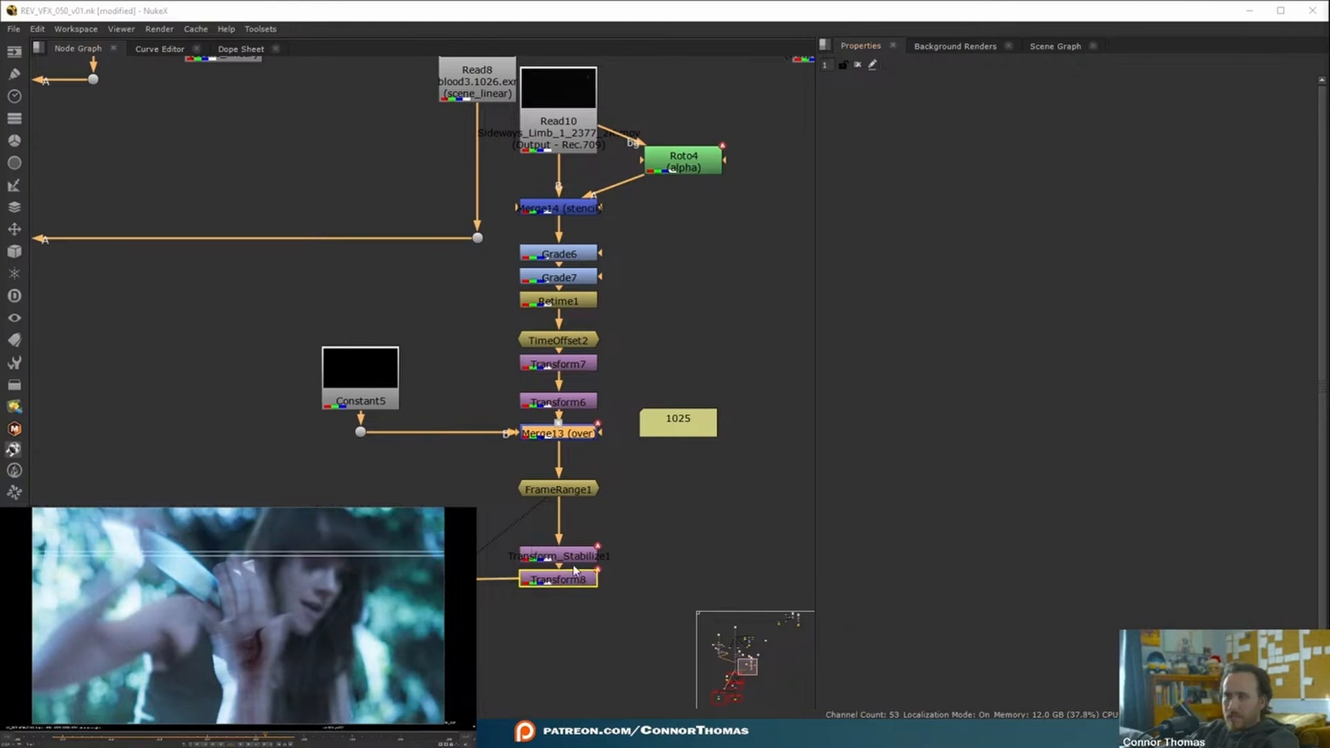
{"action": "middle_click_drag", "start_coordinate": [603, 480], "coordinate": [512, 579]}
{"action": "scroll", "coordinate": [704, 397], "scroll_direction": "down", "scroll_amount": 1}
{"action": "middle_click_drag", "start_coordinate": [604, 502], "coordinate": [533, 394]}
{"action": "key", "text": "ctrl+z"}
{"action": "left_click", "coordinate": [616, 389]}
{"action": "key", "text": "ctrl+v"}
{"action": "left_click_drag", "start_coordinate": [622, 388], "coordinate": [628, 379]}
{"action": "left_click", "coordinate": [605, 354]}
{"action": "left_click_drag", "start_coordinate": [489, 320], "coordinate": [444, 325]}
Add a Merge node below the duplicated transforms and remove the animation from its mix.
{"action": "key", "text": "m"}
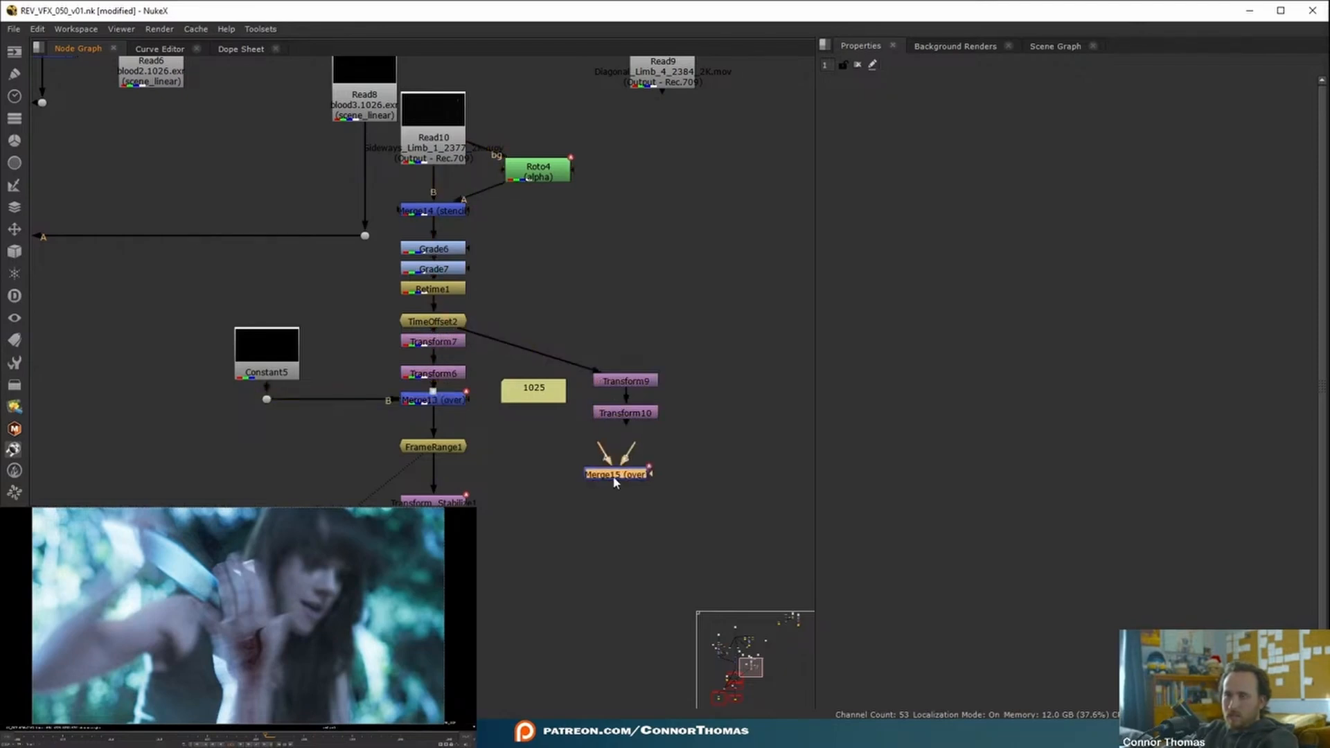
{"action": "double_click", "coordinate": [614, 478]}
{"action": "right_click", "coordinate": [910, 258]}
{"action": "left_click", "coordinate": [949, 296]}
{"action": "left_click", "coordinate": [690, 383]}
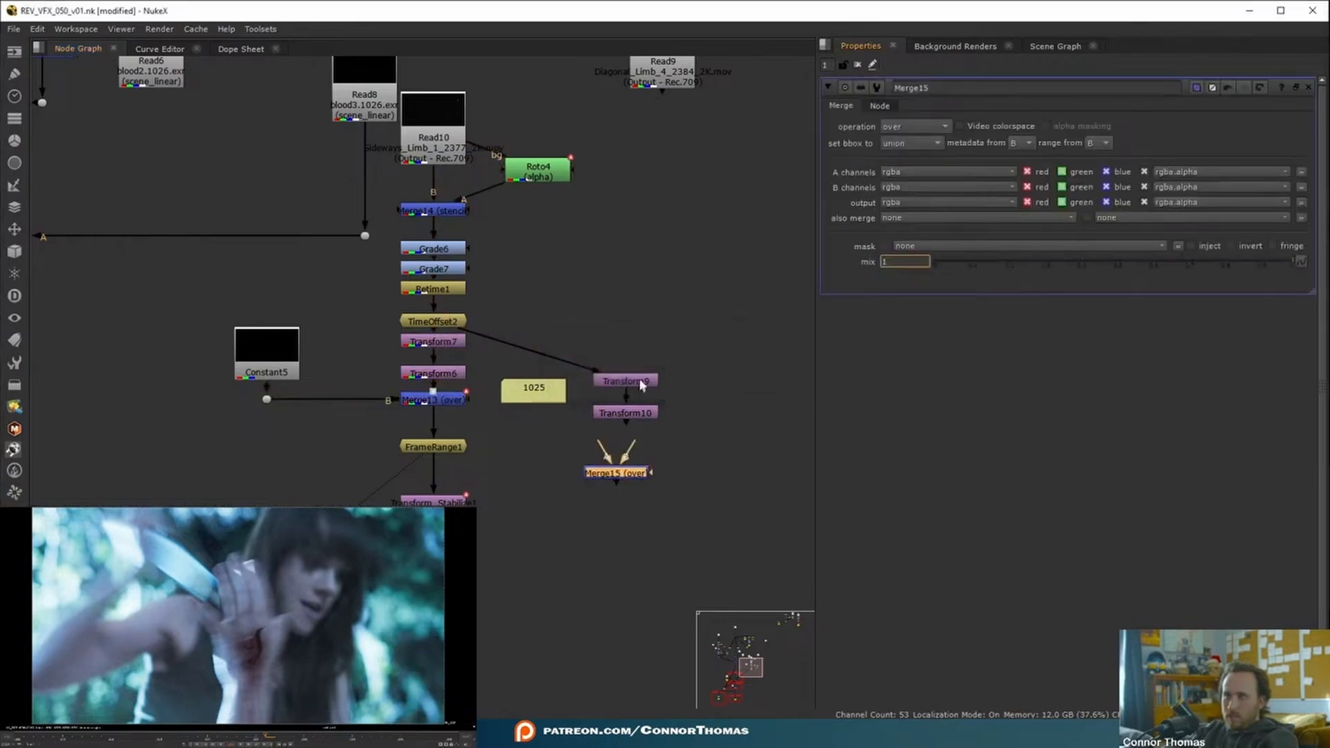
Connect Merge15 to Transform10 and to Constant5 as its B input, and place a FrameRange copy below it.
{"action": "left_click", "coordinate": [661, 369]}
{"action": "left_click_drag", "start_coordinate": [601, 441], "coordinate": [320, 353]}
{"action": "left_click_drag", "start_coordinate": [675, 473], "coordinate": [689, 460]}
{"action": "key", "text": "ctrl+v"}
{"action": "middle_click_drag", "start_coordinate": [685, 496], "coordinate": [716, 461]}
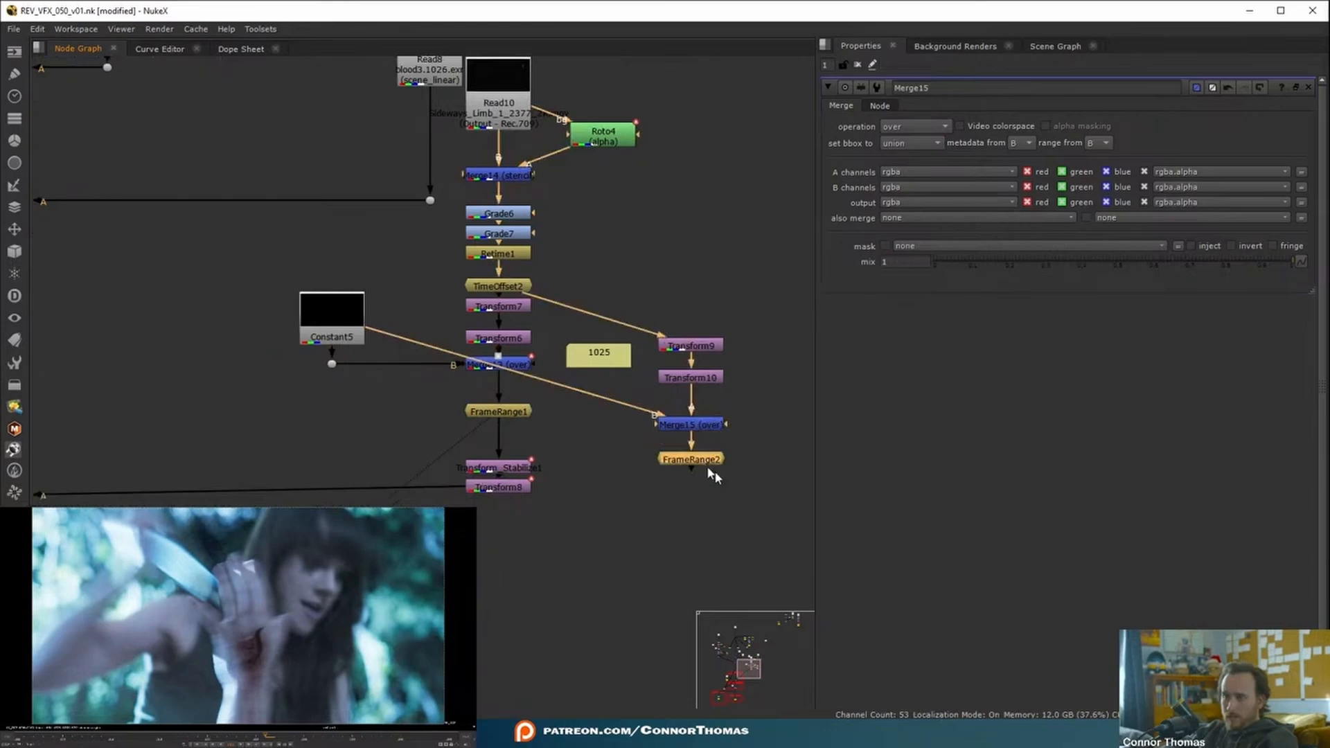
Add a Merge node below FrameRange2, connect its B input to the main composite's merge, and view the result.
{"action": "key", "text": "m"}
{"action": "scroll", "coordinate": [540, 485], "scroll_direction": "down", "scroll_amount": 3}
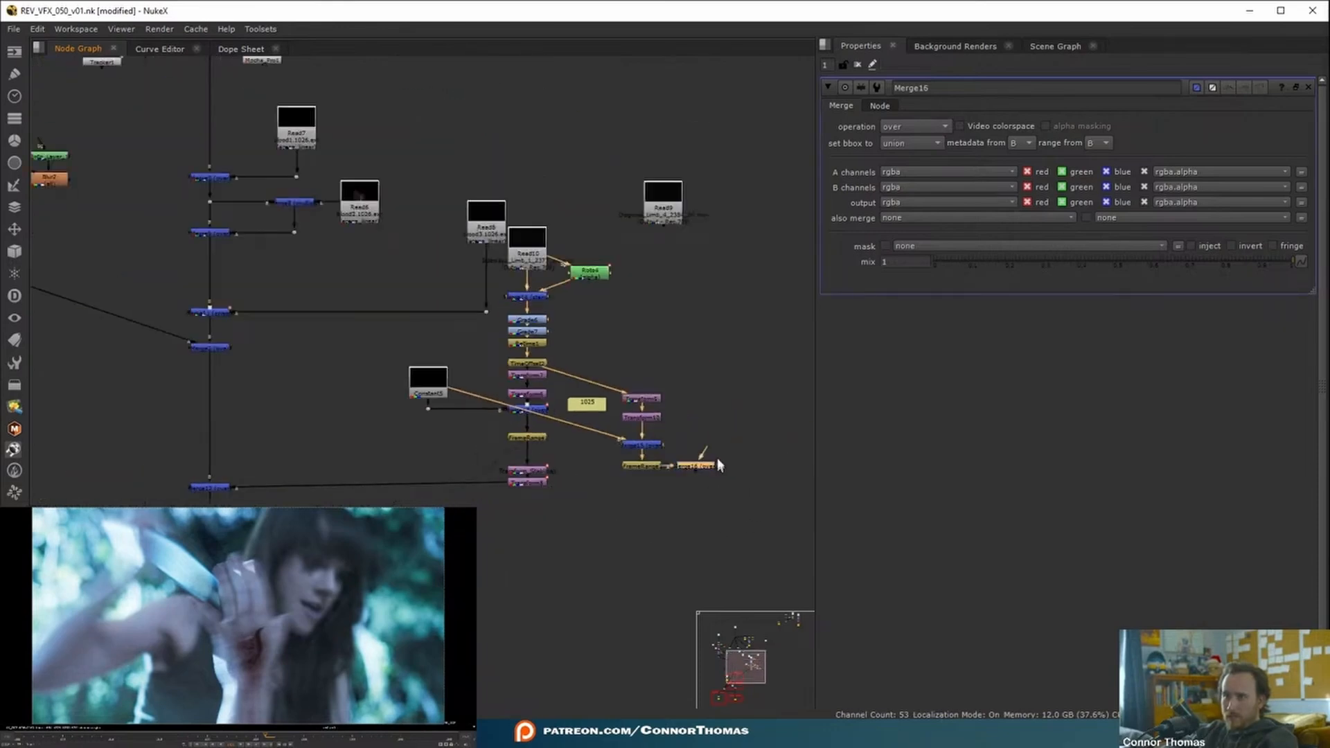
{"action": "left_click_drag", "start_coordinate": [657, 530], "coordinate": [221, 347]}
{"action": "scroll", "coordinate": [661, 507], "scroll_direction": "up", "scroll_amount": 4}
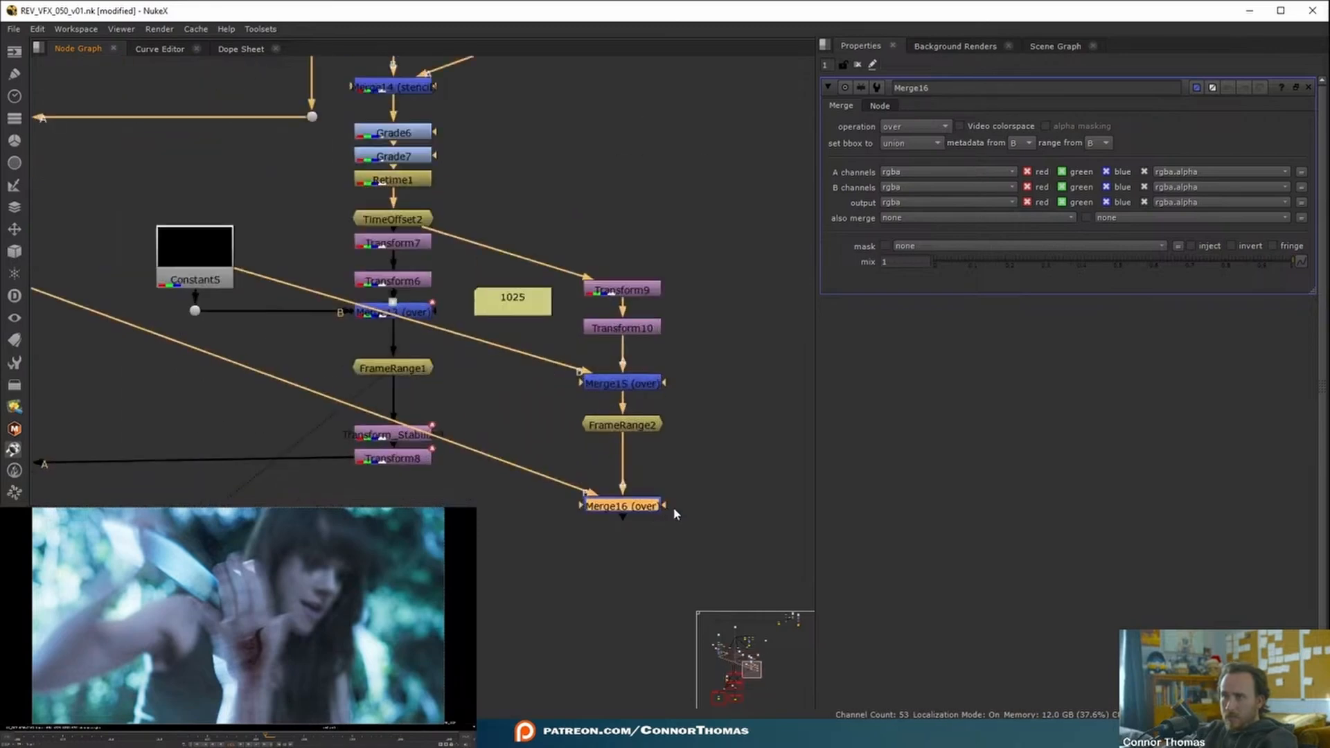
{"action": "key", "text": "1"}
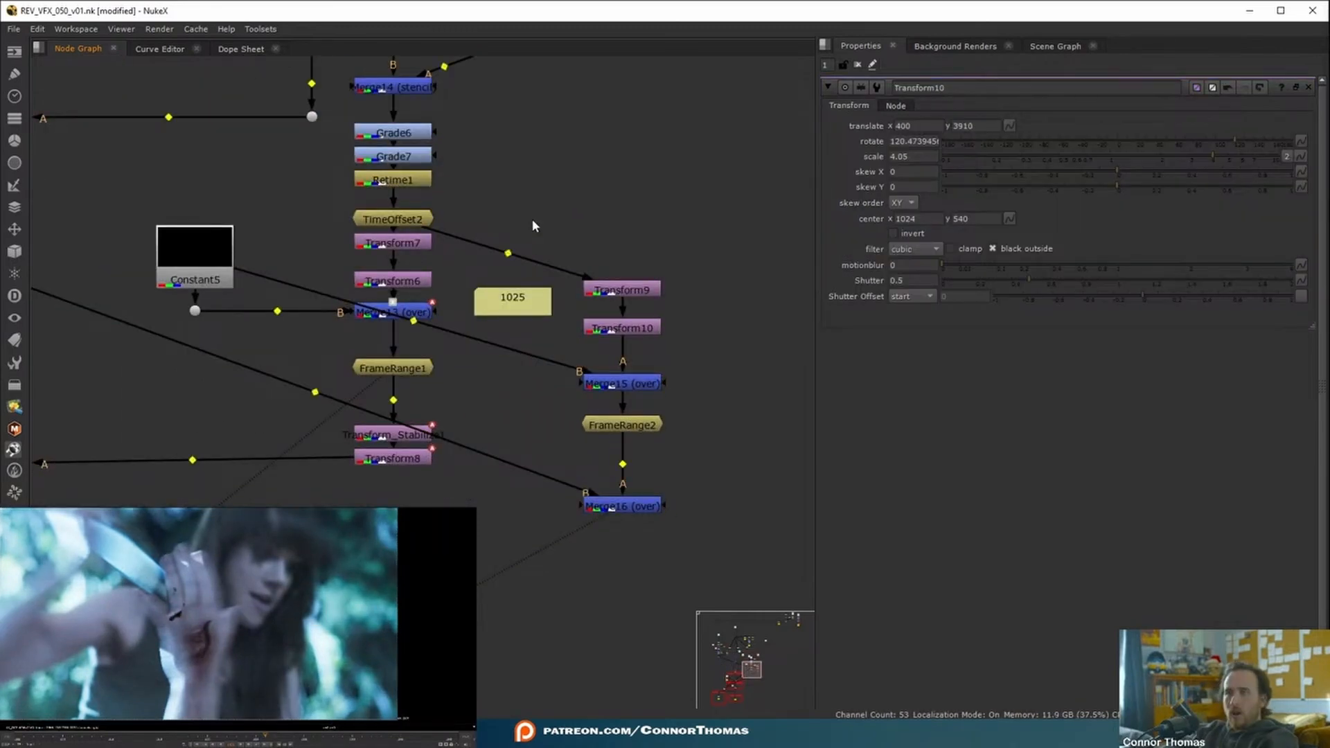
Insert a copy of TimeOffset2 between Retime1 and Transform9 and open its time offset for editing.
{"action": "key", "text": "ctrl+v"}
{"action": "left_click_drag", "start_coordinate": [544, 222], "coordinate": [624, 236]}
{"action": "left_click_drag", "start_coordinate": [457, 190], "coordinate": [416, 182]}
{"action": "double_click", "coordinate": [602, 237]}
{"action": "left_click", "coordinate": [930, 126]}
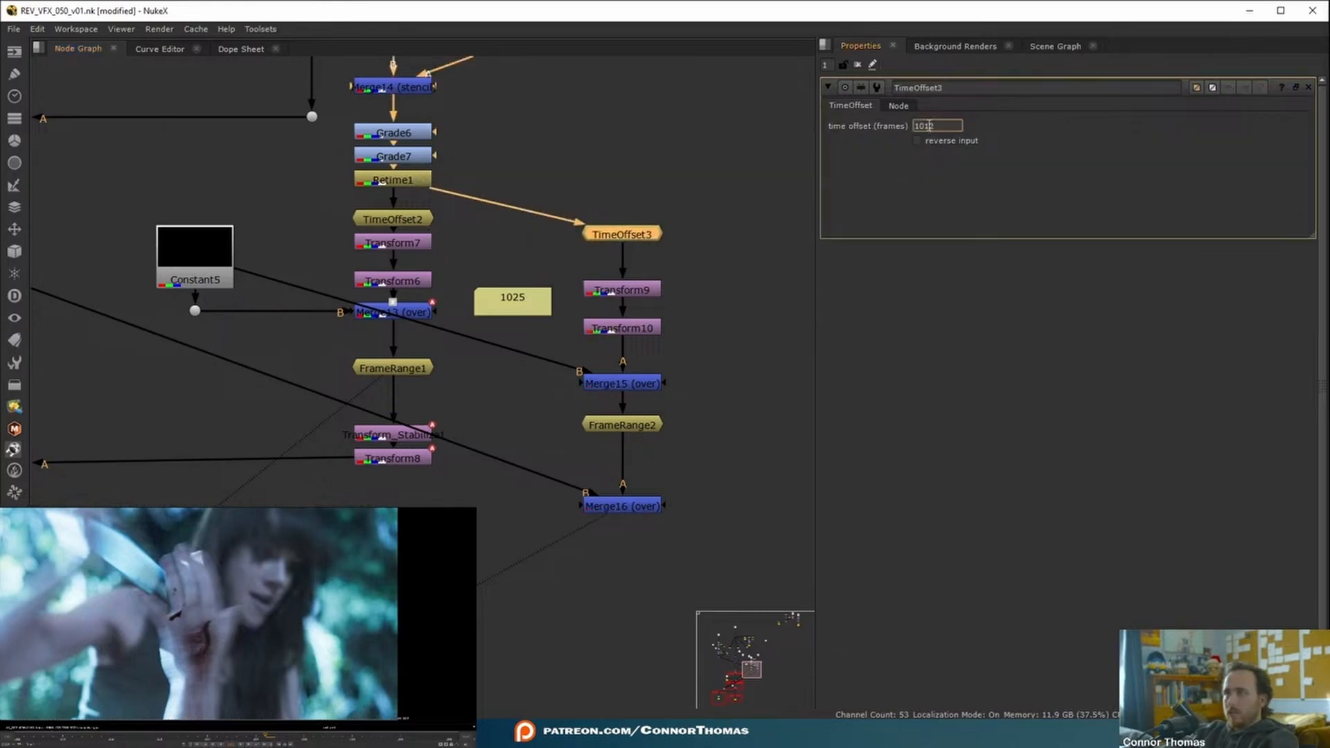
Set a keyframe on Transform10's translate to animate the position of the second splash.
{"action": "double_click", "coordinate": [623, 327]}
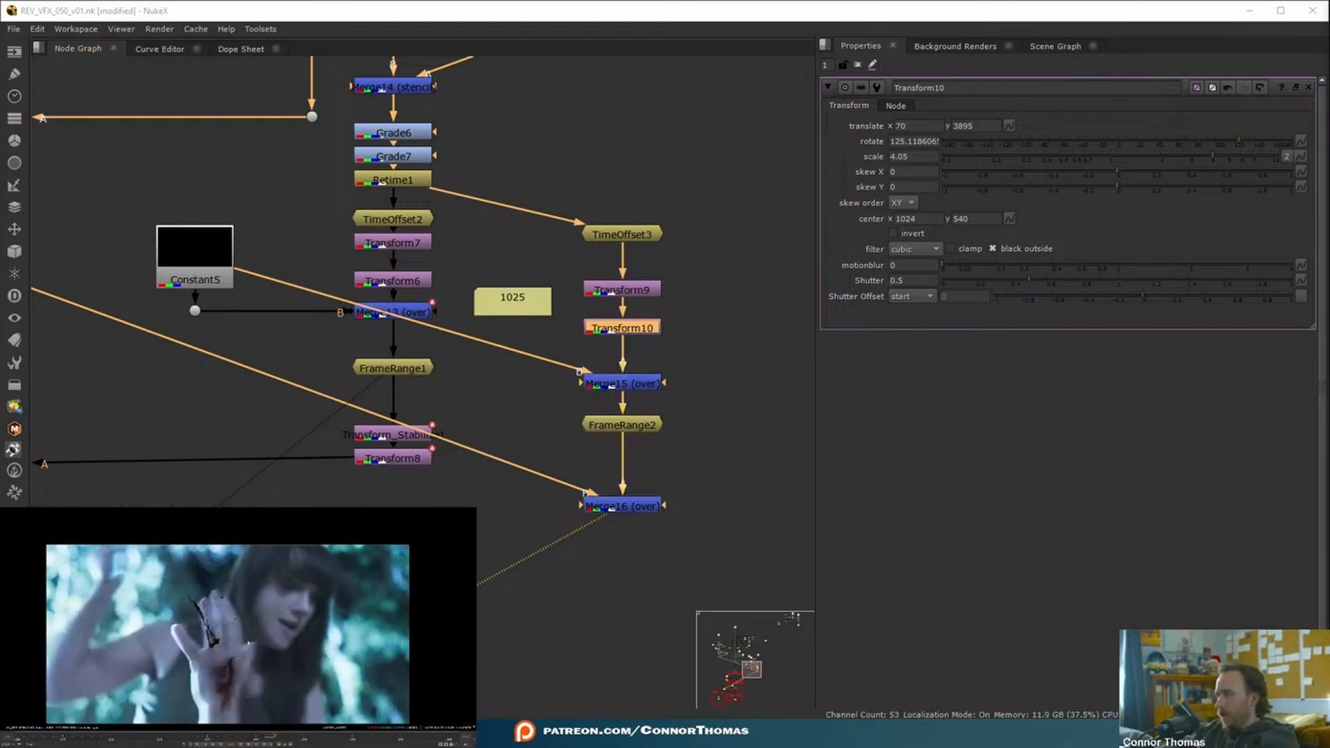
{"action": "right_click", "coordinate": [936, 128]}
{"action": "left_click", "coordinate": [961, 139]}
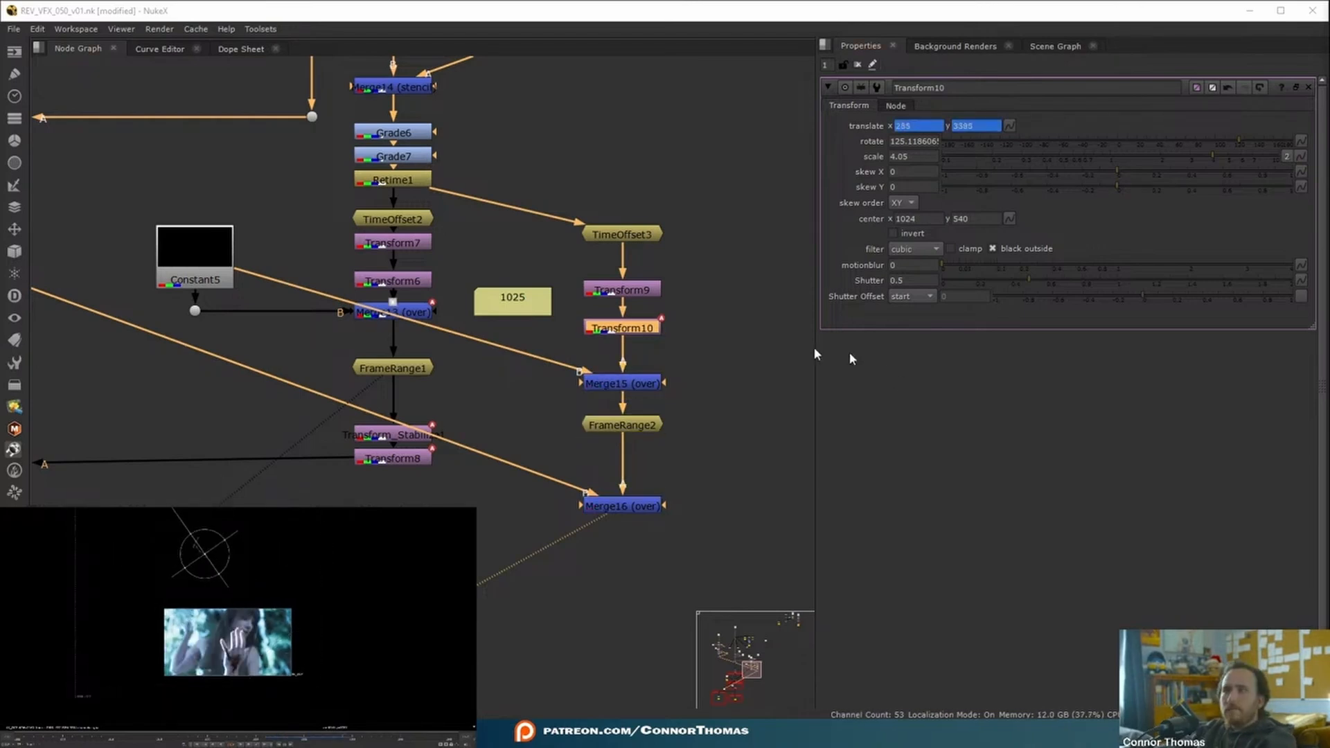
Keyframe Merge15's mix at 1 where the second splash ends and lower it on the following frame.
{"action": "left_click", "coordinate": [628, 508]}
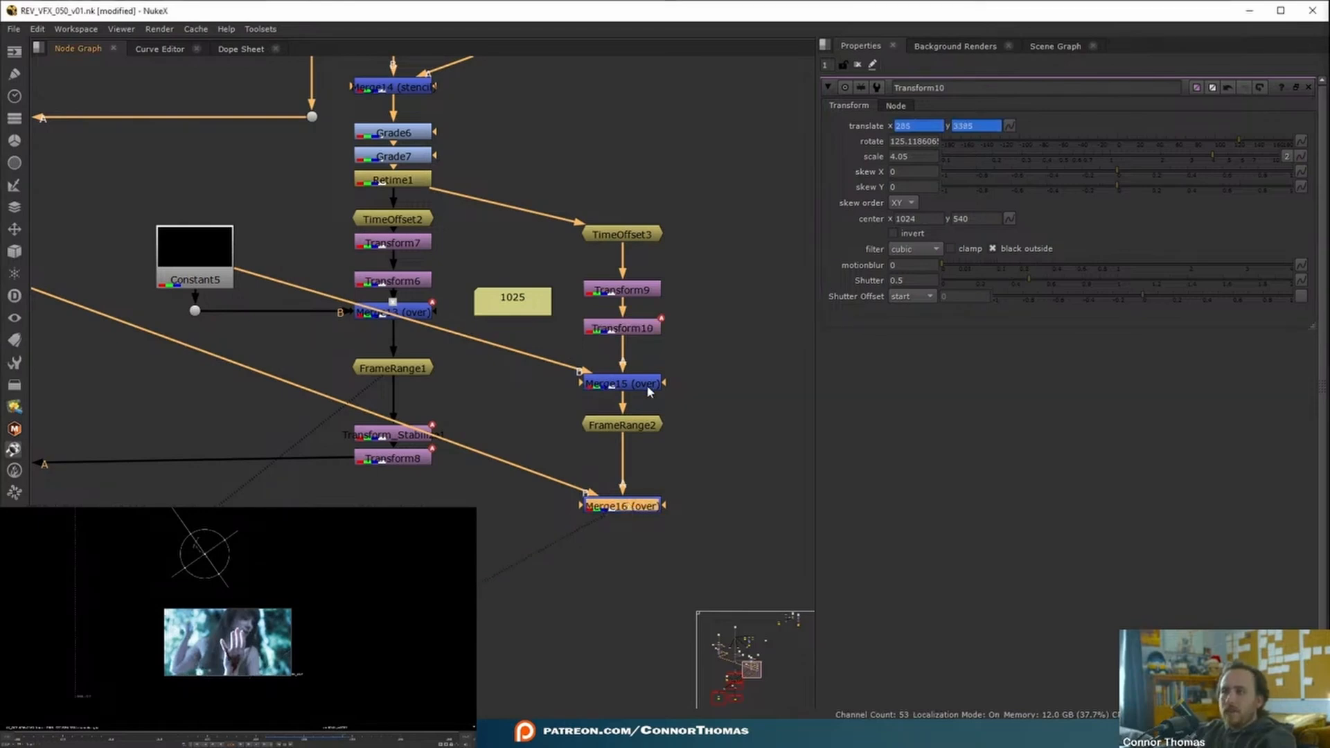
{"action": "left_click", "coordinate": [649, 386]}
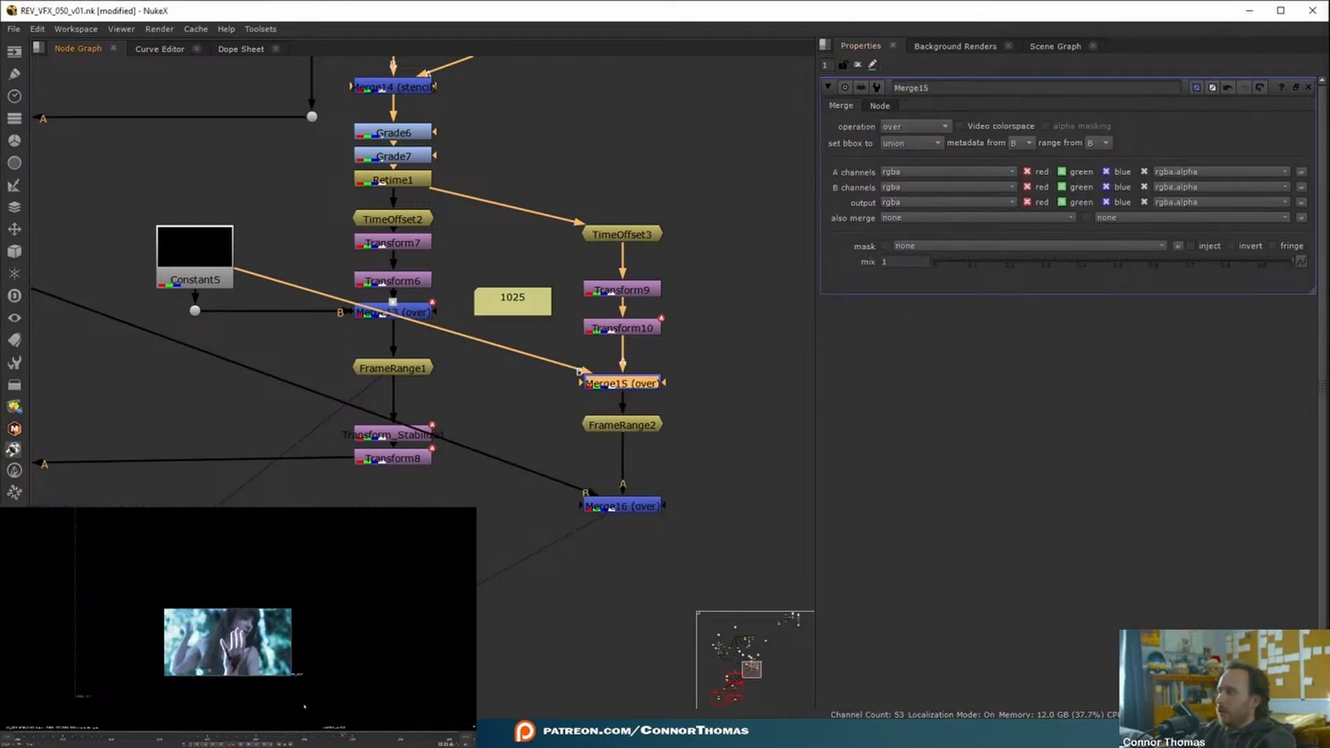
{"action": "right_click", "coordinate": [889, 260]}
{"action": "left_click", "coordinate": [909, 269]}
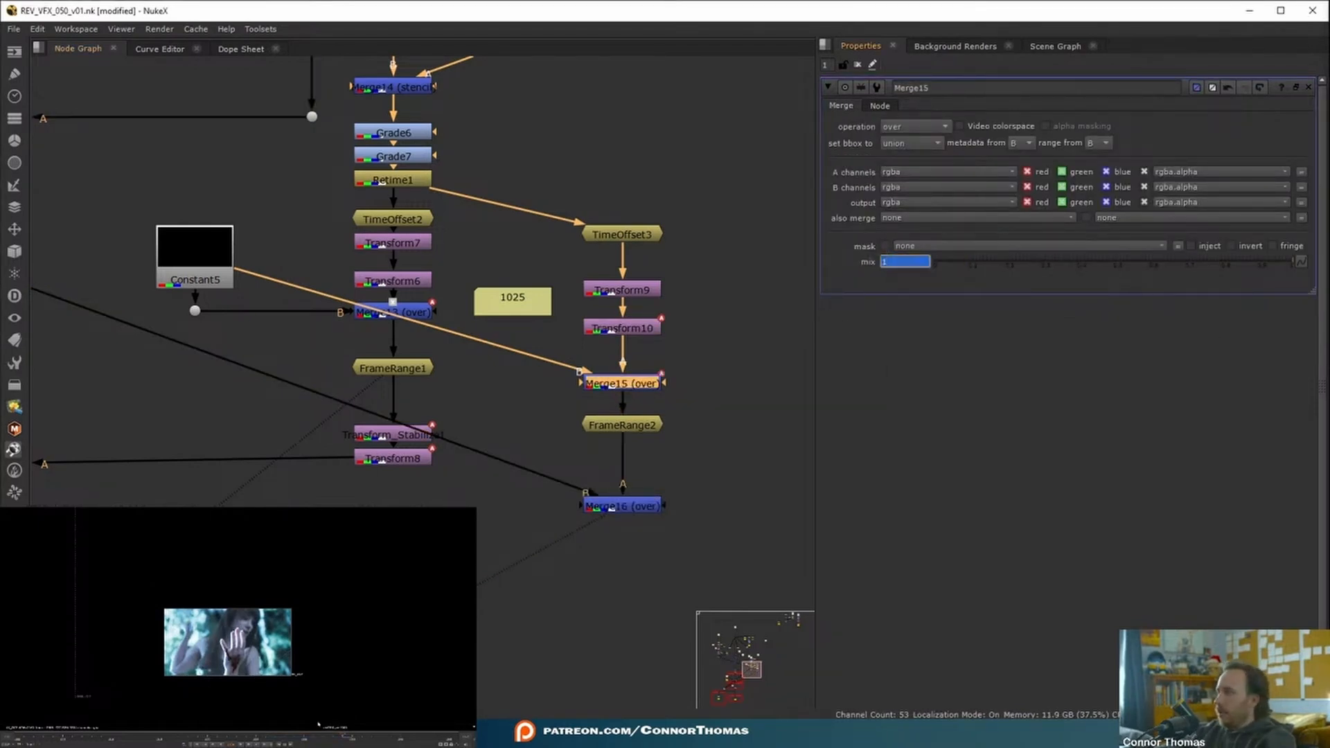
{"action": "key", "text": "Right"}
{"action": "left_click_drag", "start_coordinate": [946, 266], "coordinate": [791, 258]}
{"action": "left_click", "coordinate": [782, 418]}
Go back to the start of the second splash and keyframe Merge15's mix from 0 to 1 there.
{"action": "left_click_drag", "start_coordinate": [322, 734], "coordinate": [267, 737]}
{"action": "key", "text": "Left"}
{"action": "key", "text": "Left"}
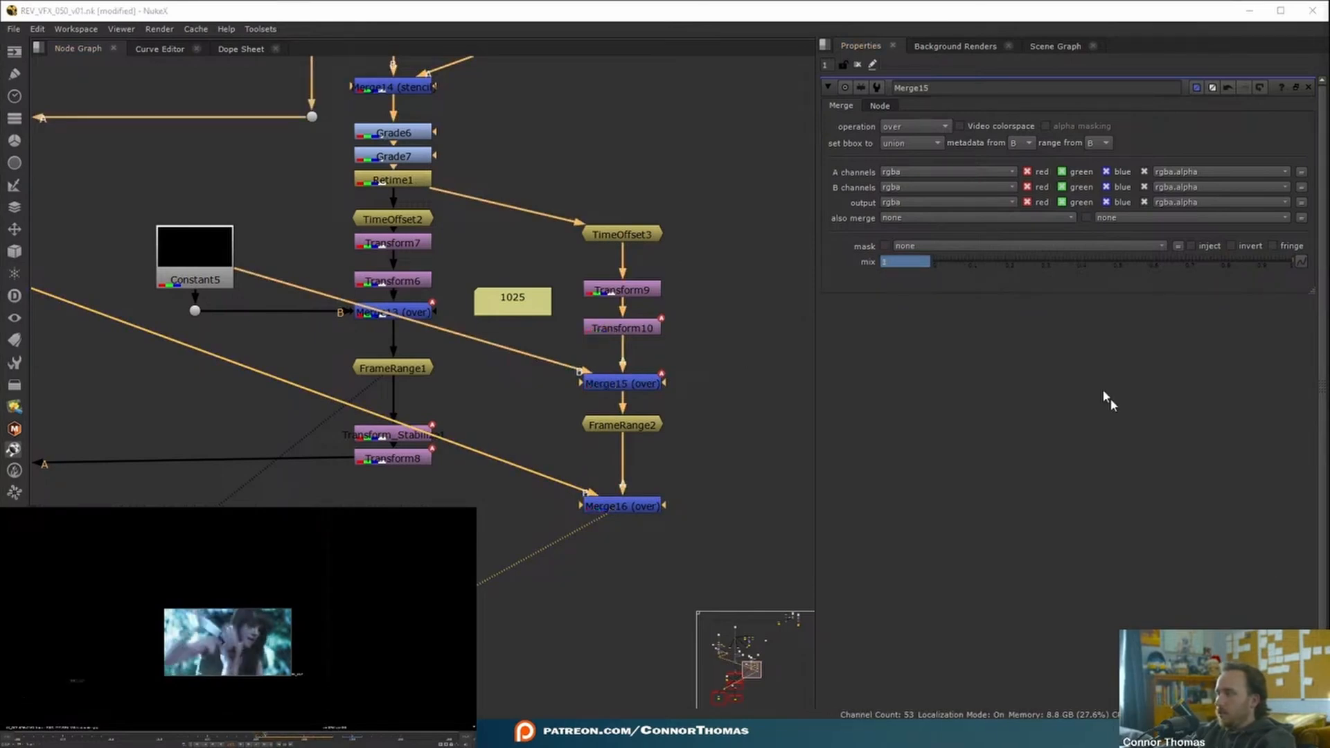
{"action": "left_click", "coordinate": [897, 262]}
{"action": "right_click", "coordinate": [895, 262]}
{"action": "left_click", "coordinate": [916, 268]}
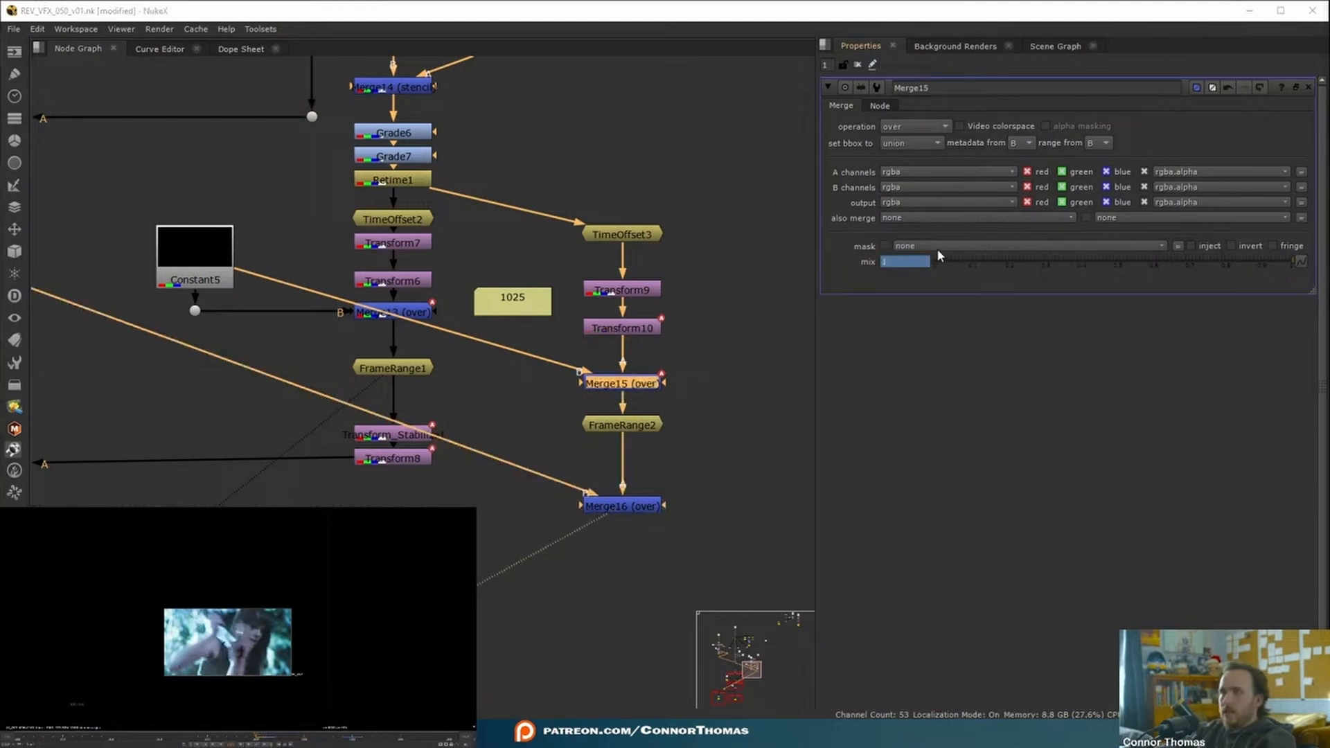
{"action": "left_click_drag", "start_coordinate": [936, 266], "coordinate": [484, 234]}
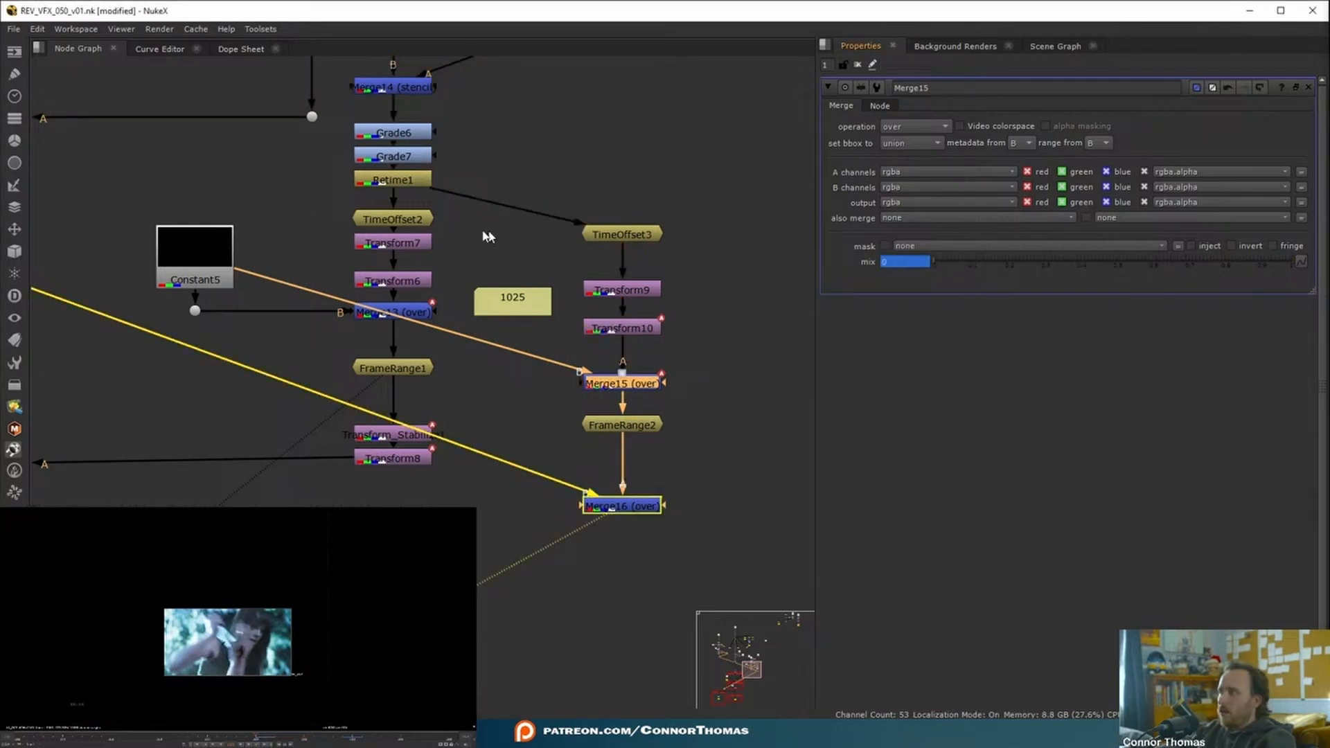
Clear the open properties and fit the composite in the viewer to check the second splash across frames.
{"action": "left_click", "coordinate": [859, 64]}
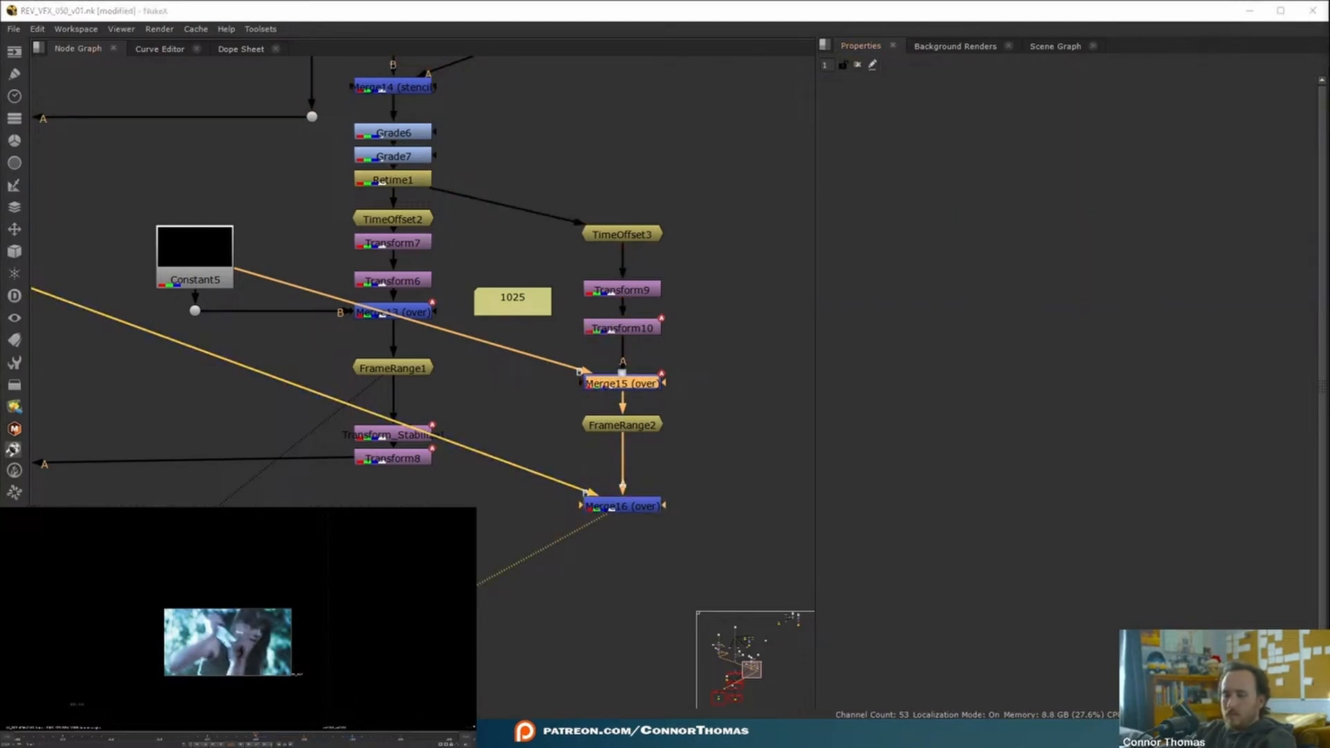
{"action": "key", "text": "f"}
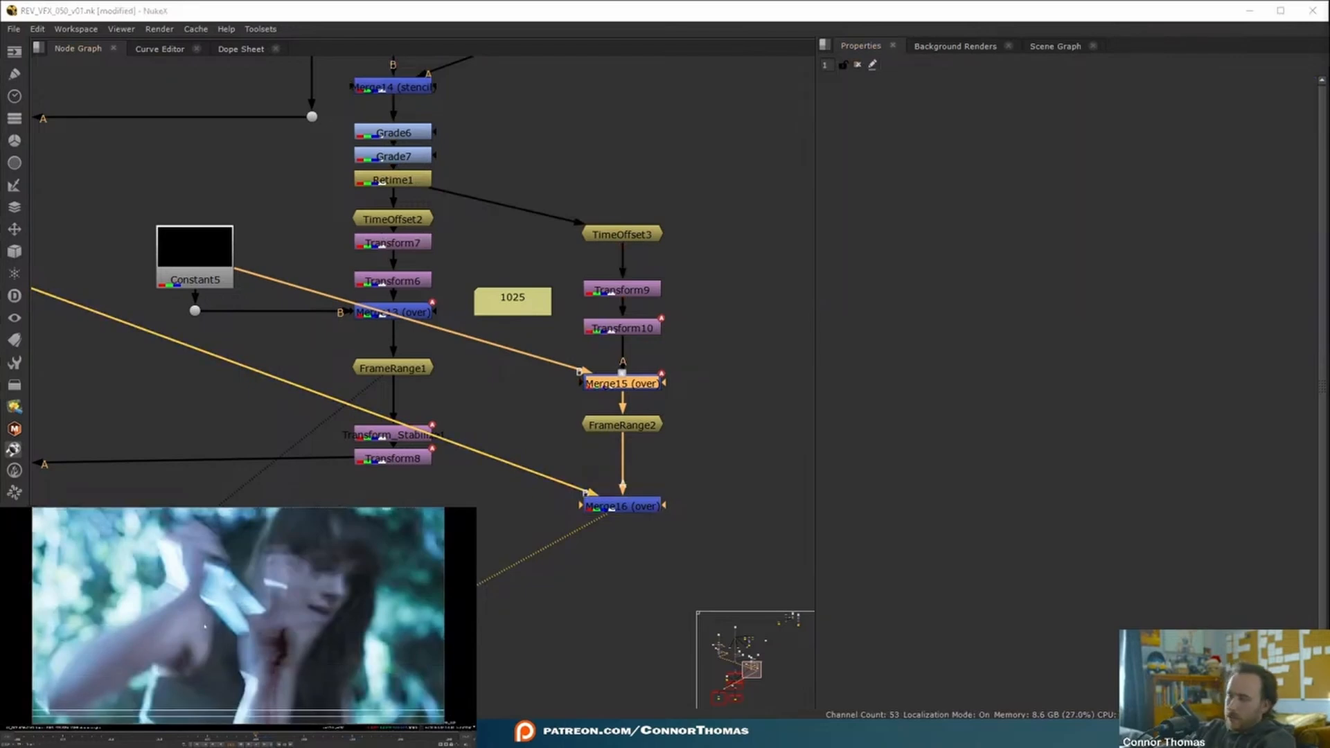
{"action": "key", "text": "Right"}
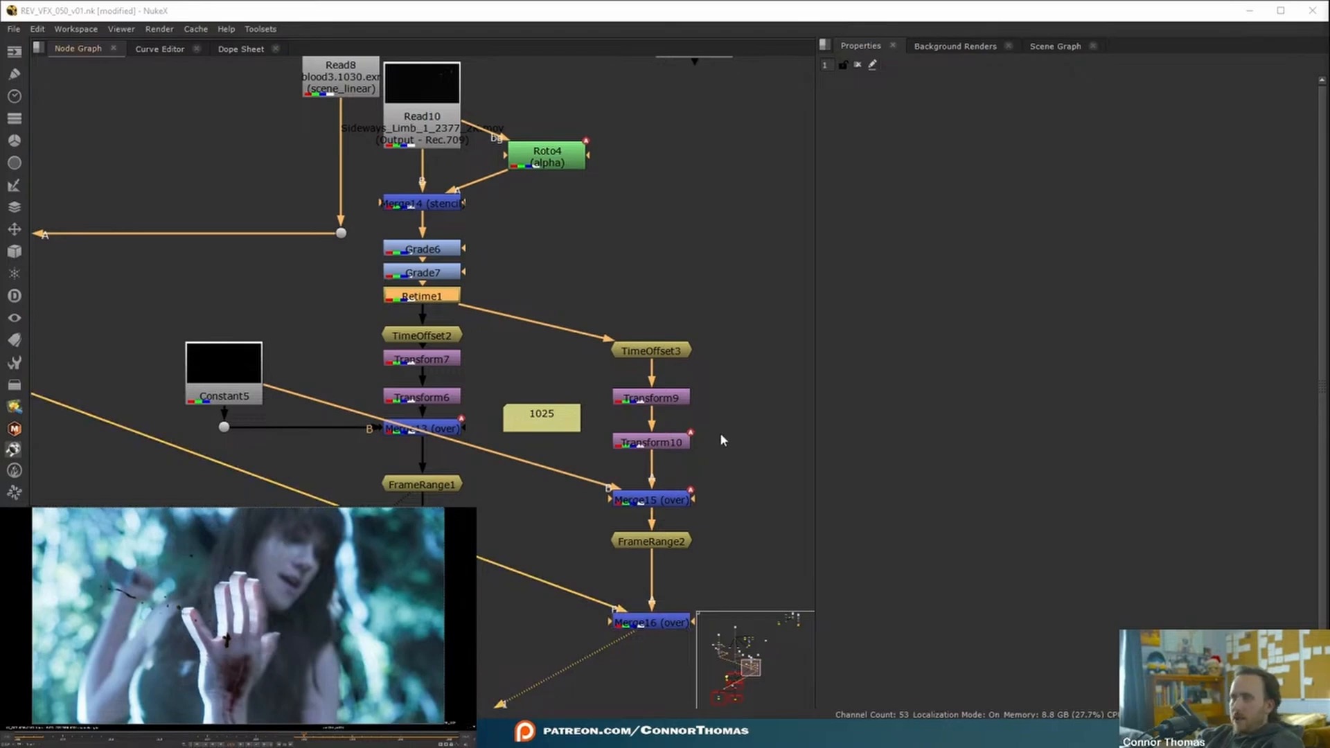
Insert a ZDefocus node between FrameRange2 and Merge16 on the second splash branch.
{"action": "middle_click_drag", "start_coordinate": [699, 534], "coordinate": [695, 470]}
{"action": "left_click", "coordinate": [639, 479]}
{"action": "key", "text": "Tab"}
{"action": "type", "text": "zdef"}
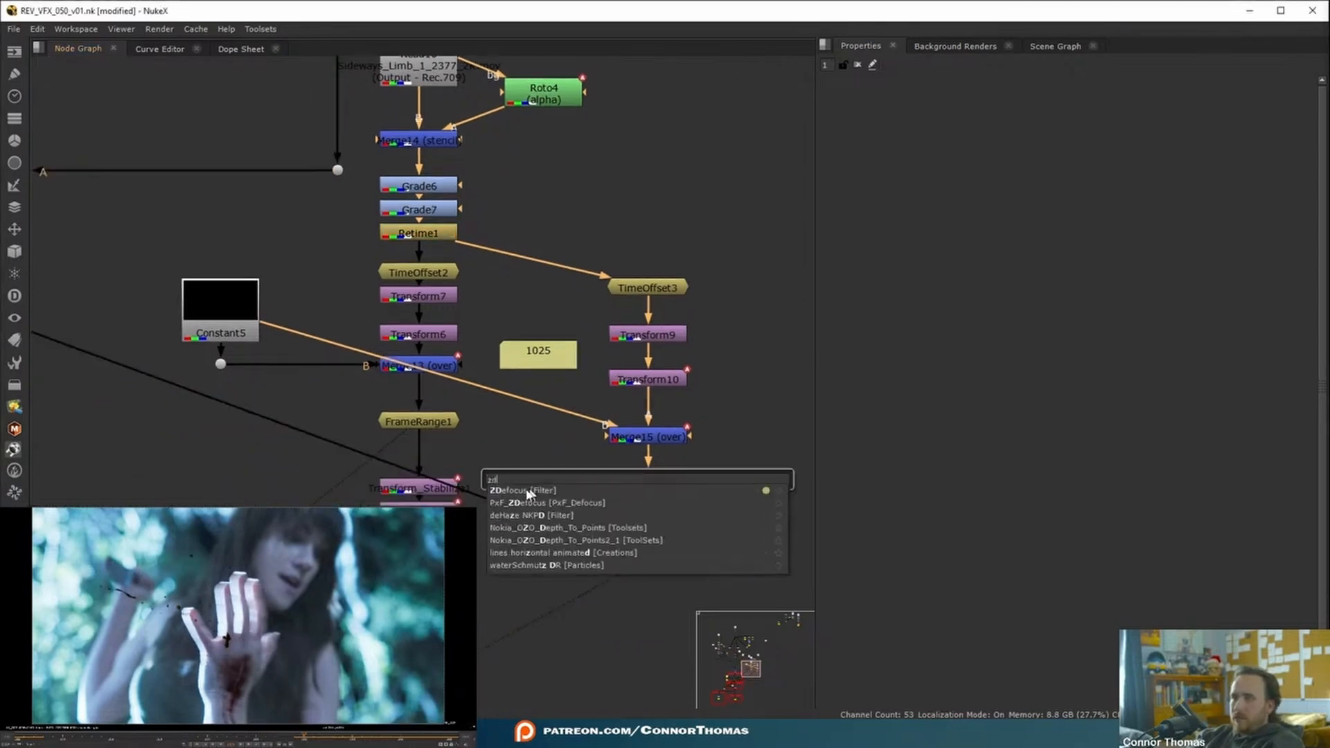
{"action": "key", "text": "Return"}
{"action": "left_click", "coordinate": [518, 340]}
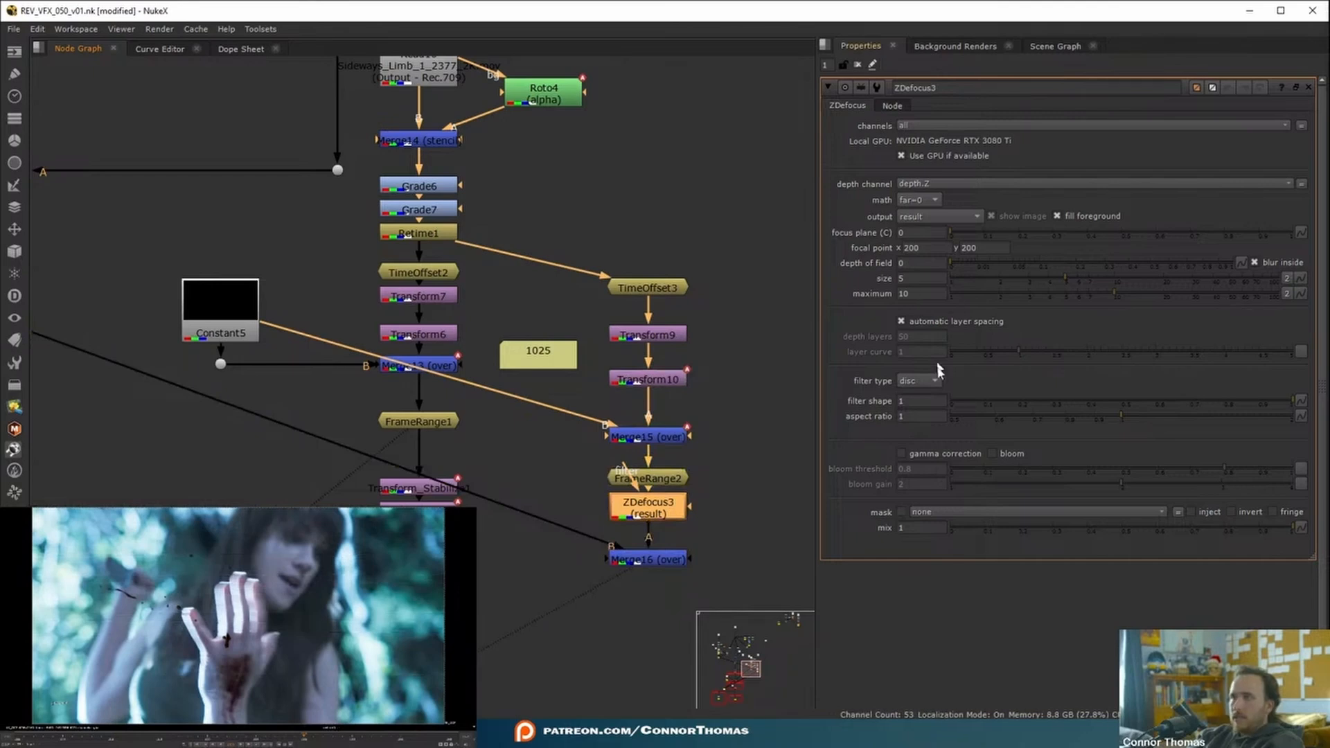
Give ZDefocus3 a bladed filter with size 11 and maximum 100, and space out the nodes around it.
{"action": "left_click", "coordinate": [933, 395]}
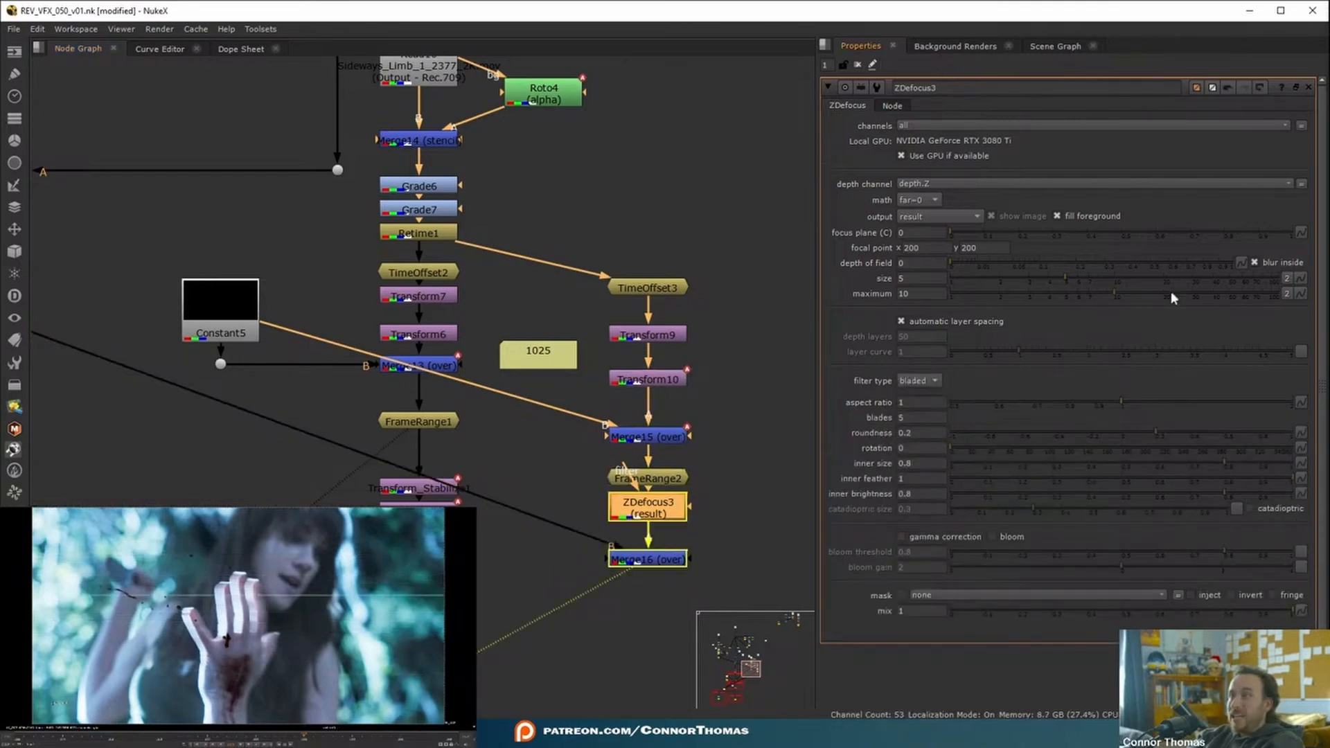
{"action": "left_click", "coordinate": [1121, 273]}
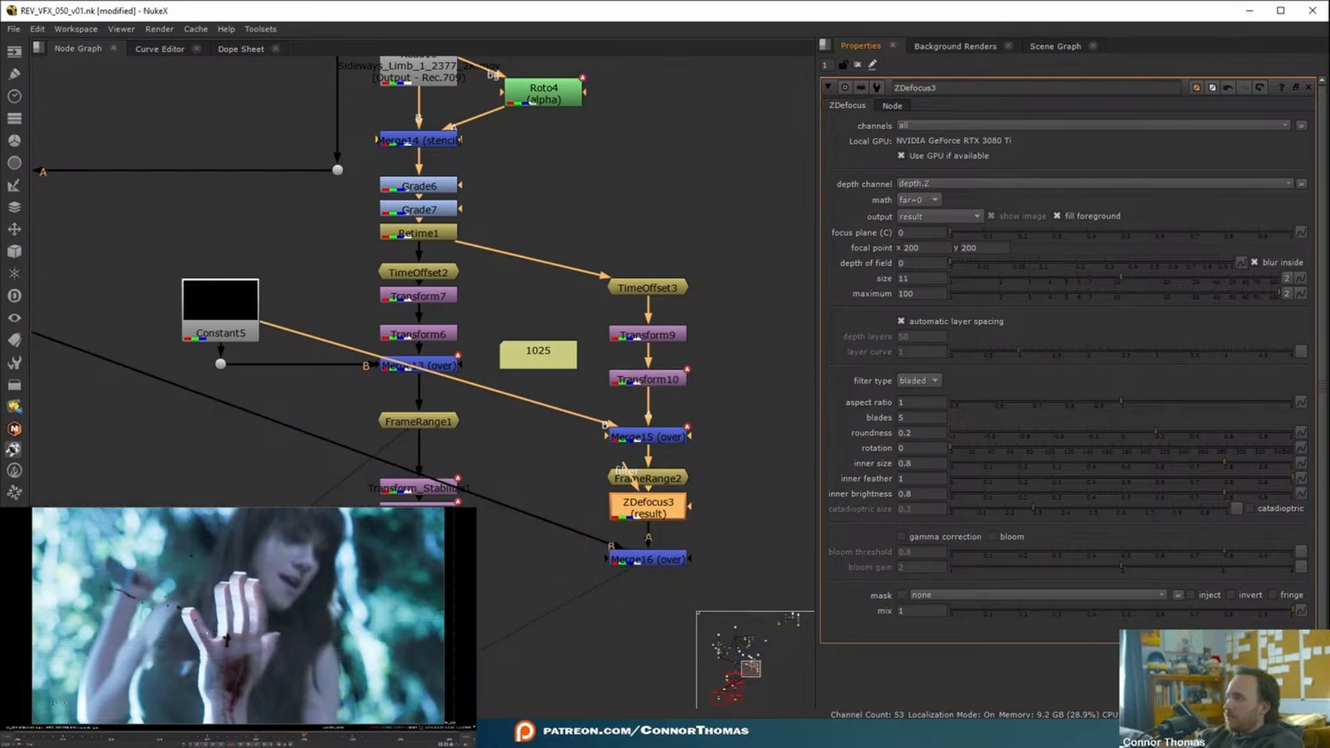
{"action": "left_click", "coordinate": [1171, 279]}
{"action": "left_click", "coordinate": [744, 477]}
{"action": "left_click_drag", "start_coordinate": [628, 566], "coordinate": [627, 572]}
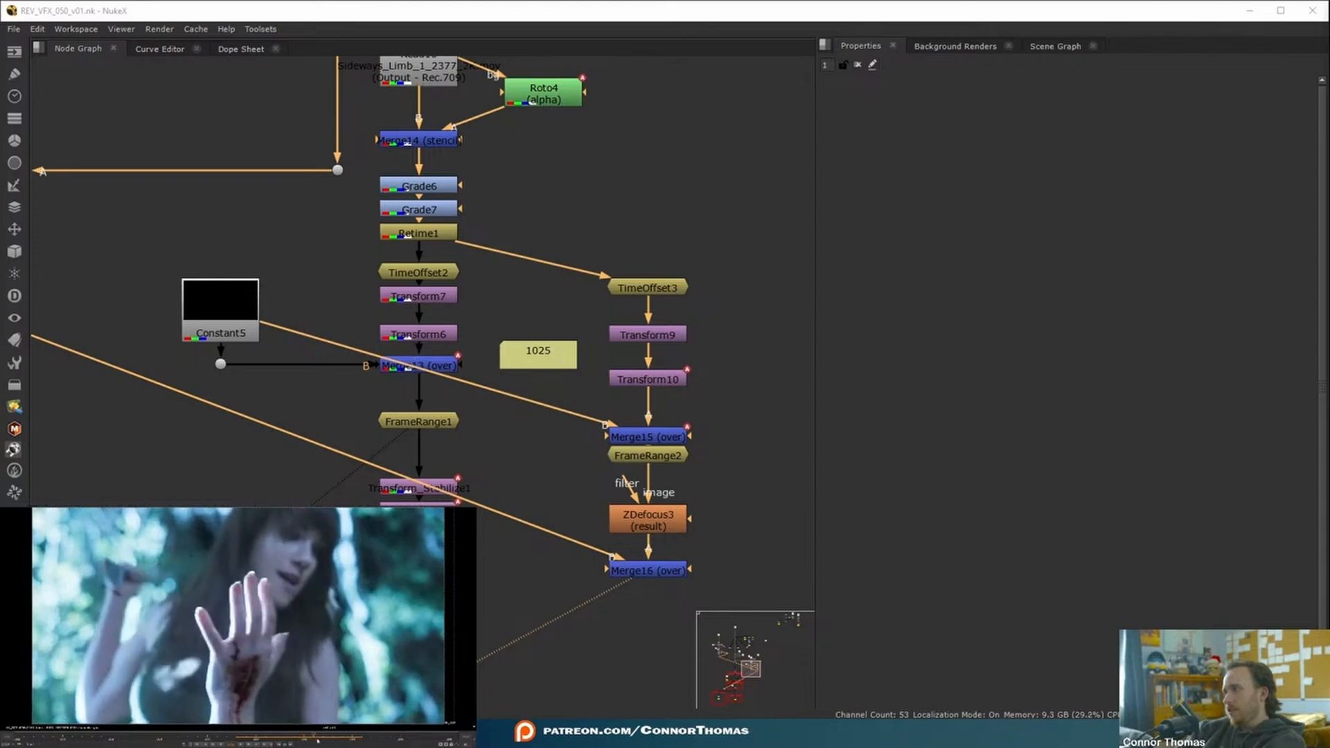
Shift Merge15's mix keyframes earlier in the Dope Sheet to retime the second splash's visibility.
{"action": "double_click", "coordinate": [651, 439]}
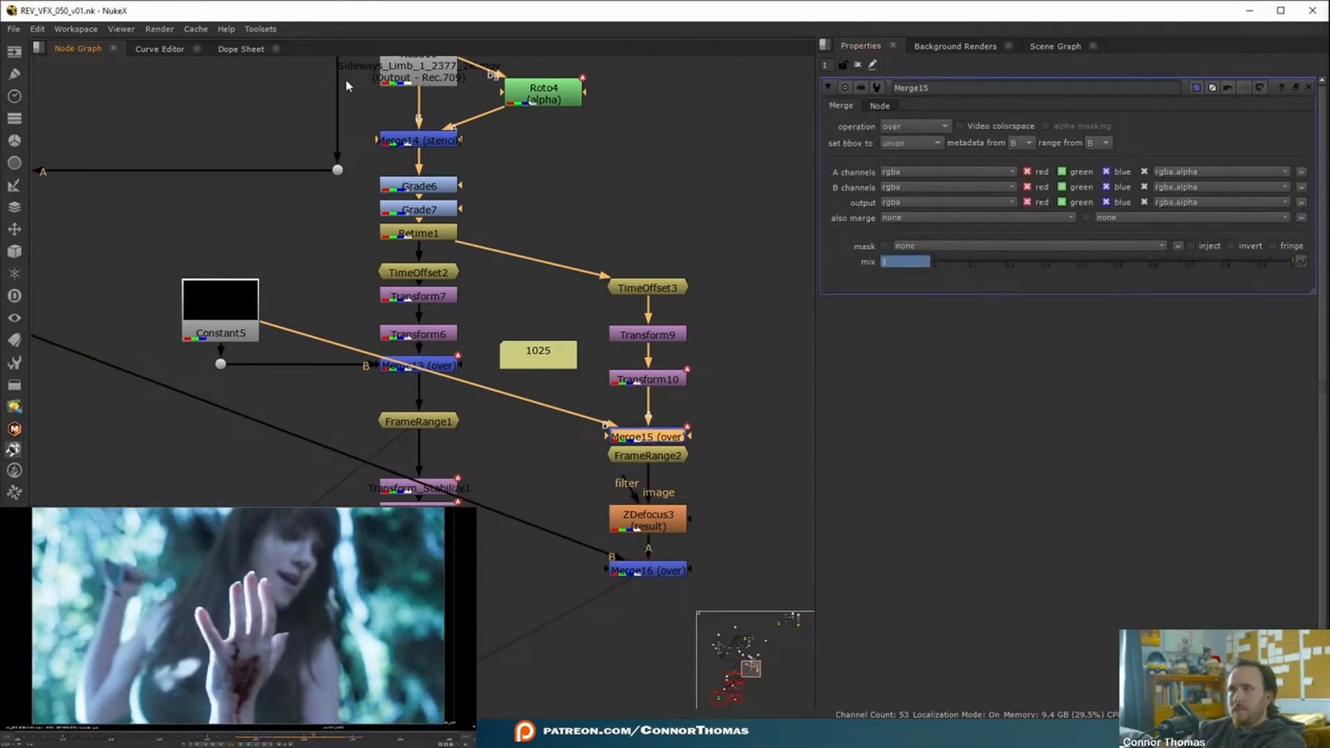
{"action": "left_click", "coordinate": [239, 49]}
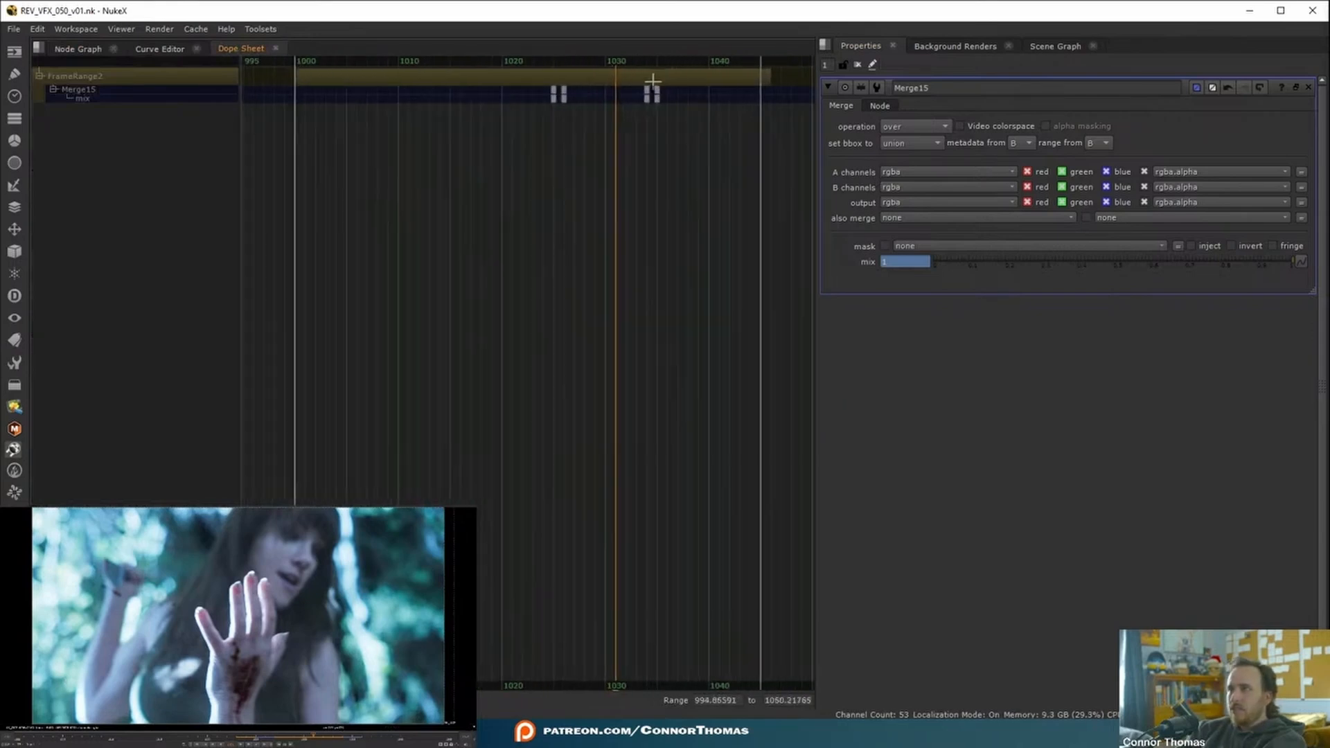
{"action": "scroll", "coordinate": [653, 82], "scroll_direction": "up", "scroll_amount": 6}
{"action": "left_click", "coordinate": [637, 89]}
{"action": "left_click_drag", "start_coordinate": [557, 120], "coordinate": [511, 120]}
{"action": "left_click", "coordinate": [73, 49]}
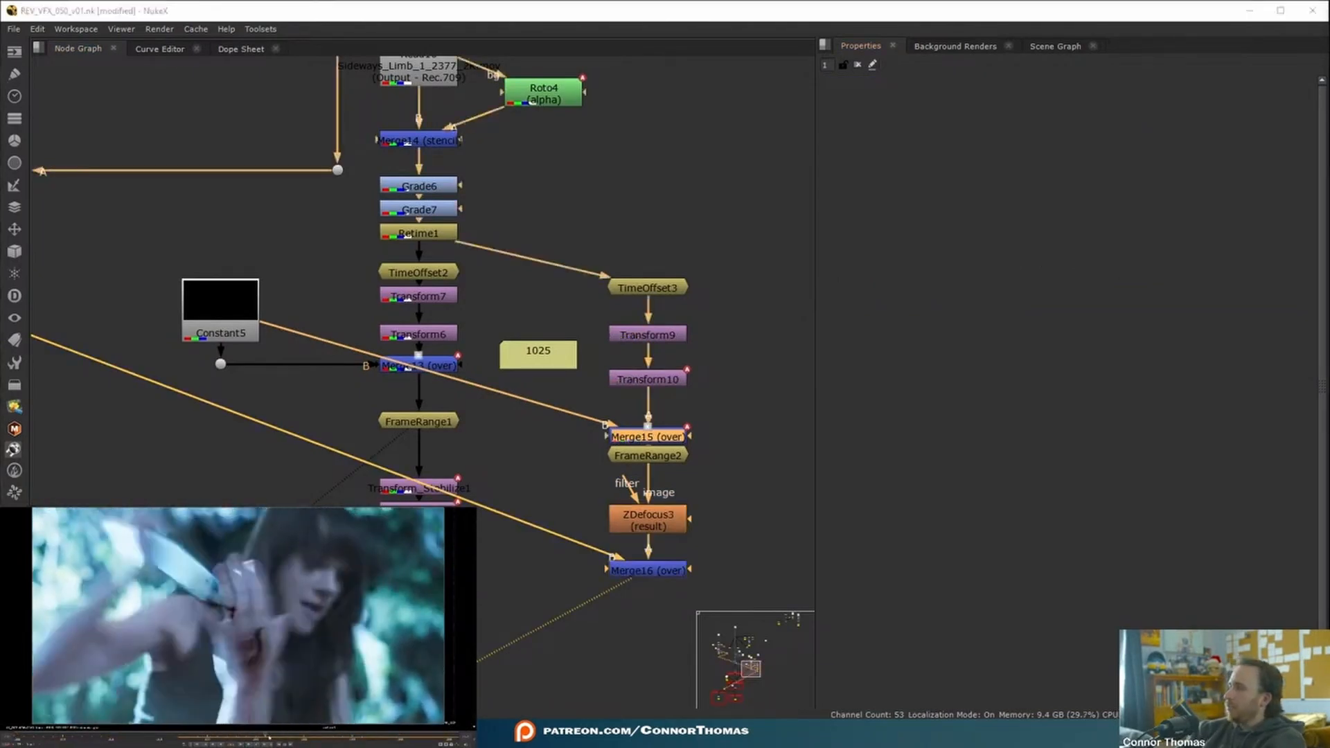
Insert a Merge node between ZDefocus3 and Merge16 and line it up beneath ZDefocus3.
{"action": "middle_click_drag", "start_coordinate": [680, 521], "coordinate": [514, 427]}
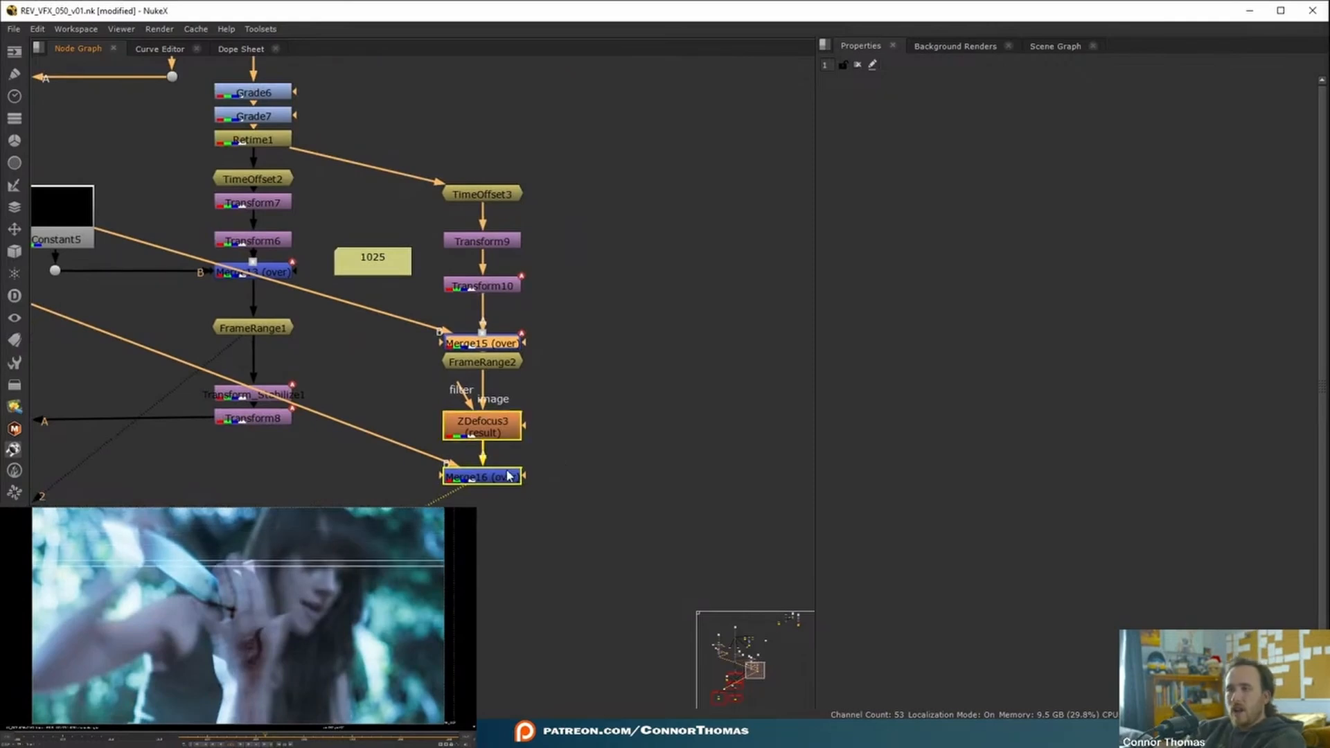
{"action": "left_click_drag", "start_coordinate": [506, 477], "coordinate": [506, 519]}
{"action": "left_click", "coordinate": [513, 437]}
{"action": "key", "text": "m"}
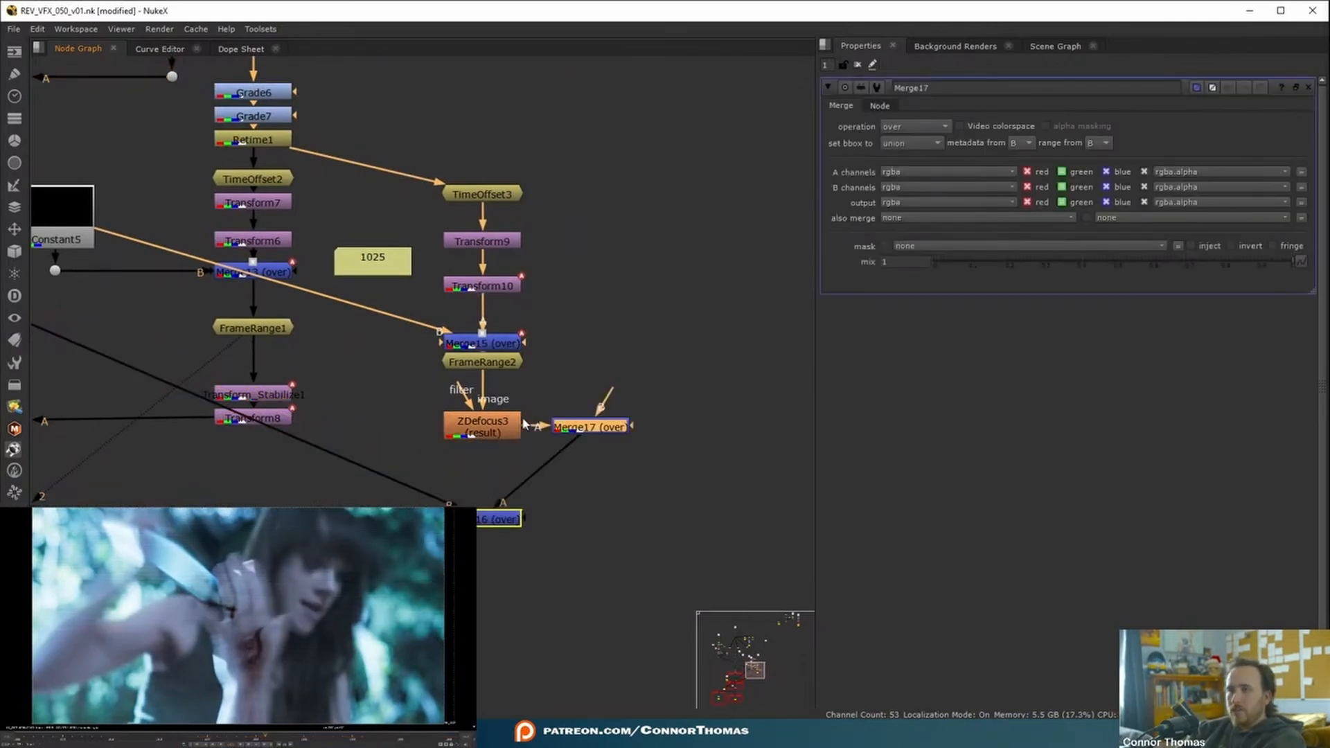
{"action": "left_click_drag", "start_coordinate": [582, 426], "coordinate": [488, 485]}
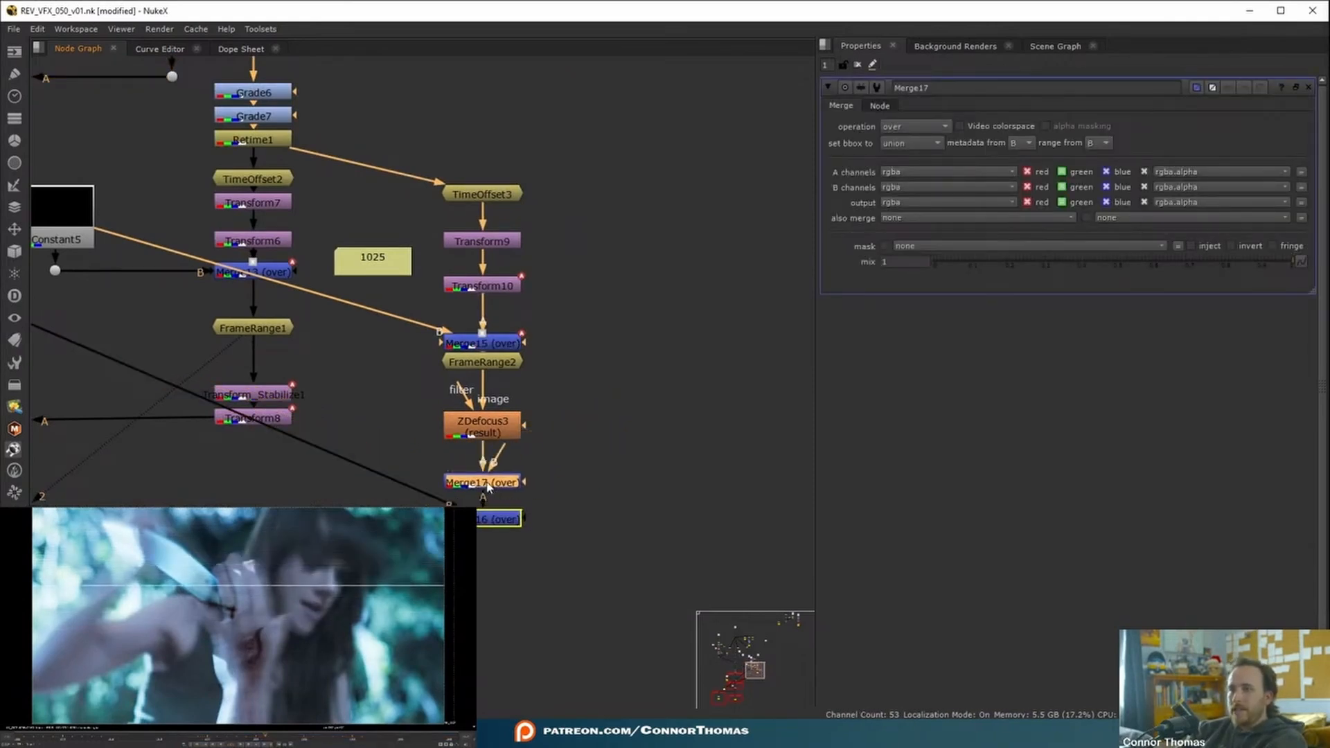
Add a Roto node linking ZDefocus3 to Merge17's A input and set Merge17's operation to stencil.
{"action": "left_click", "coordinate": [594, 451]}
{"action": "key", "text": "o"}
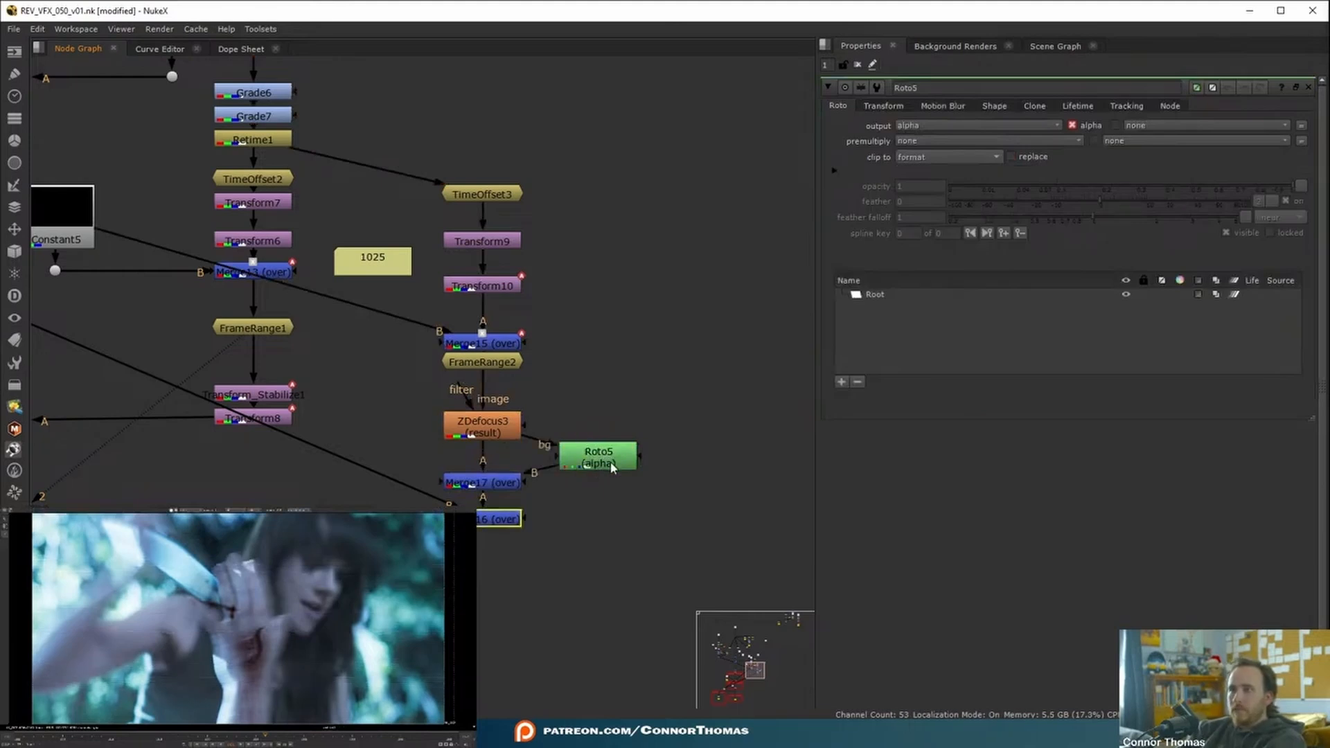
{"action": "left_click_drag", "start_coordinate": [598, 455], "coordinate": [614, 423]}
{"action": "double_click", "coordinate": [503, 482]}
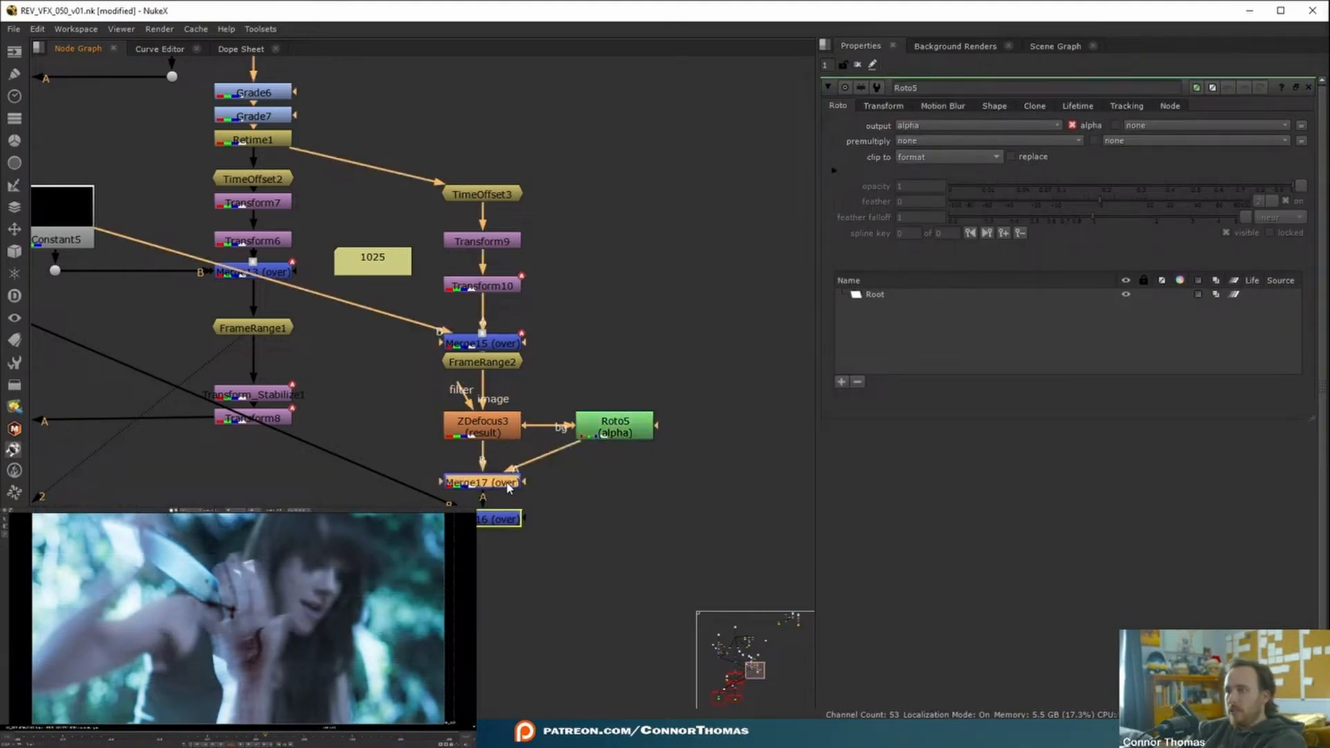
{"action": "left_click", "coordinate": [921, 126]}
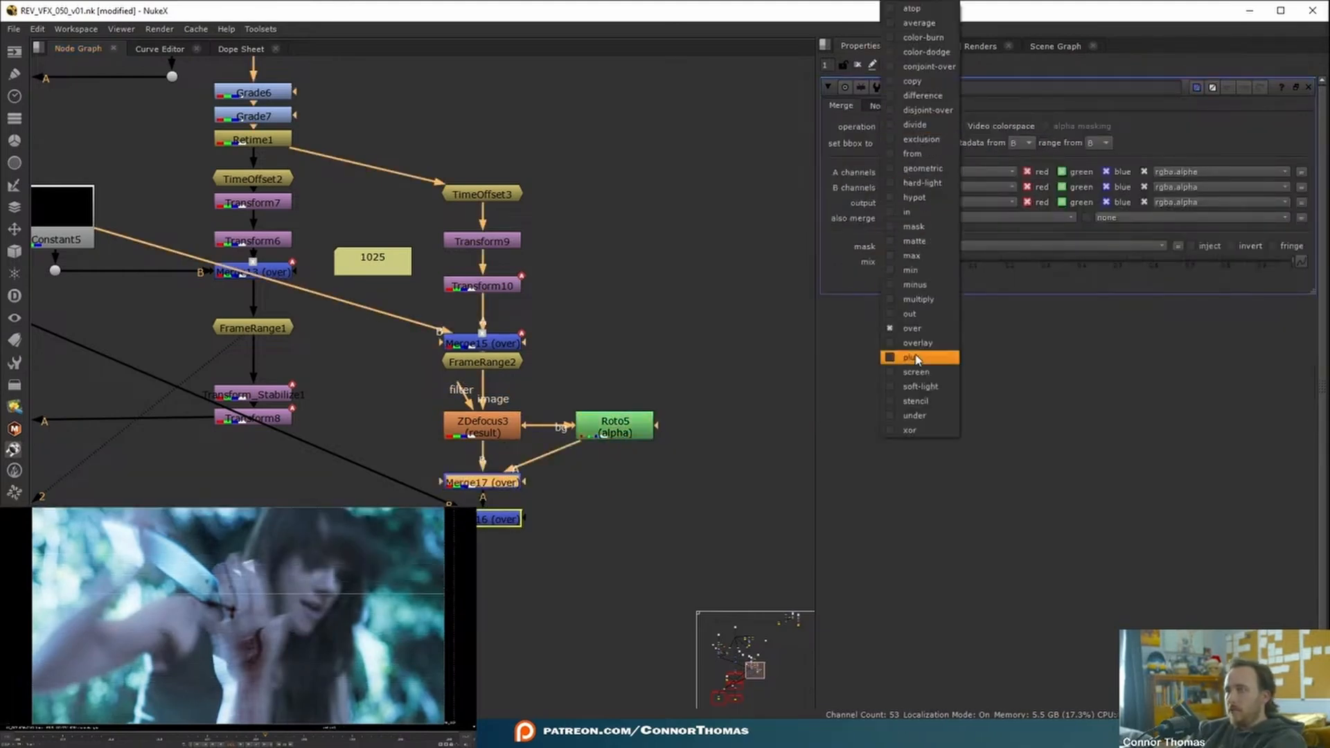
{"action": "left_click", "coordinate": [916, 401]}
Set Roto5's premultiply to rgba.
{"action": "double_click", "coordinate": [603, 435]}
{"action": "left_click", "coordinate": [984, 140]}
{"action": "left_click", "coordinate": [922, 178]}
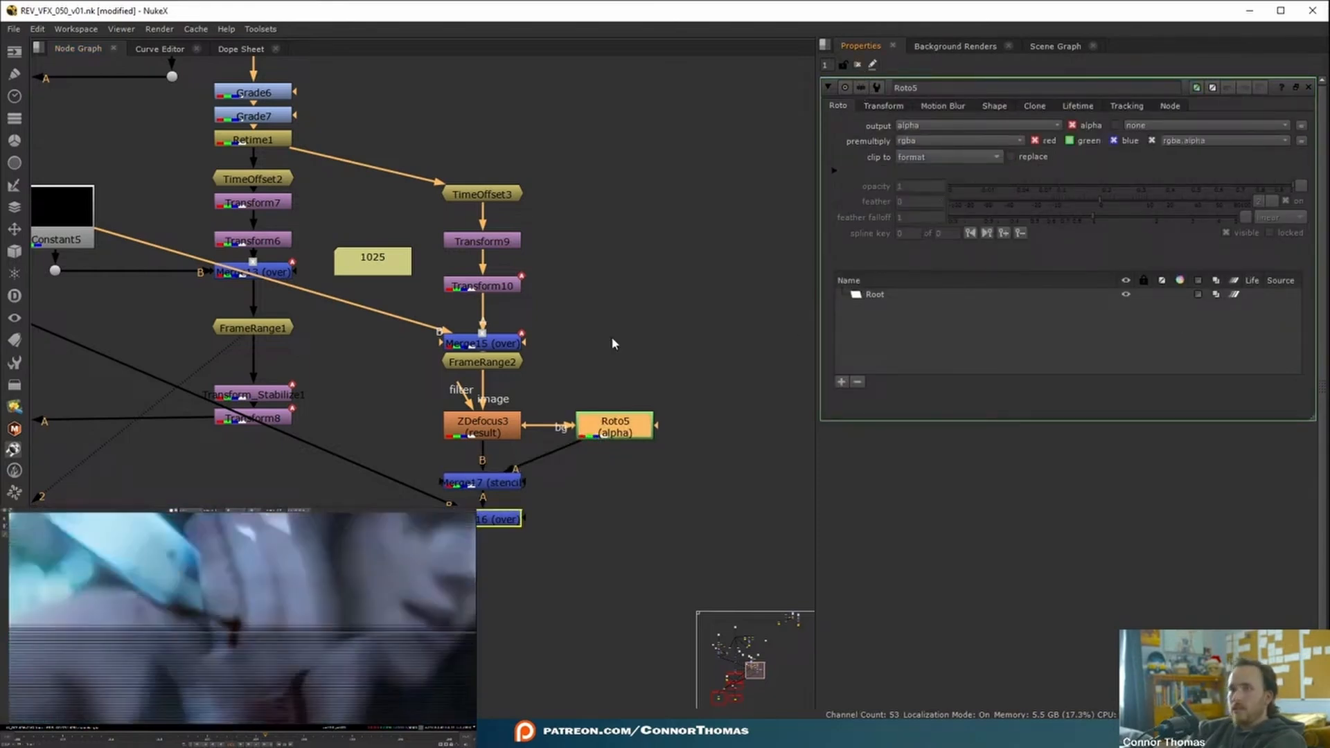
View the plate upstream of the splash, draw a Bezier in Roto5 over the raised hand and keyframe it through the splash frames.
{"action": "scroll", "coordinate": [460, 311], "scroll_direction": "down", "scroll_amount": 4}
{"action": "left_click", "coordinate": [147, 304]}
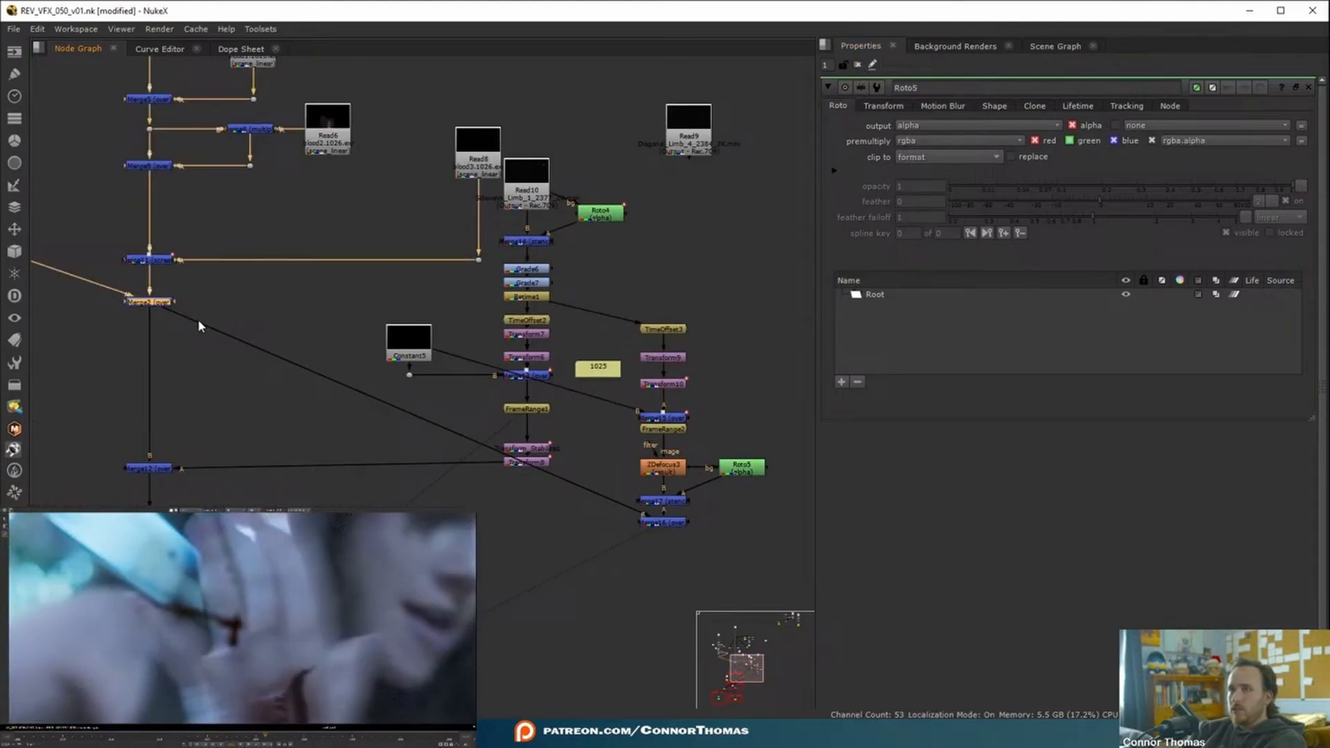
{"action": "mouse_move", "coordinate": [105, 68]}
{"action": "middle_mouse_down"}
{"action": "mouse_move", "coordinate": [175, 237]}
{"action": "mouse_move", "coordinate": [198, 489]}
{"action": "middle_mouse_up"}
{"action": "left_click_drag", "start_coordinate": [190, 107], "coordinate": [279, 175]}
{"action": "middle_click_drag", "start_coordinate": [400, 360], "coordinate": [229, 131]}
{"action": "middle_click_drag", "start_coordinate": [404, 404], "coordinate": [267, 224]}
{"action": "middle_click_drag", "start_coordinate": [539, 430], "coordinate": [497, 366]}
{"action": "scroll", "coordinate": [497, 367], "scroll_direction": "up", "scroll_amount": 3}
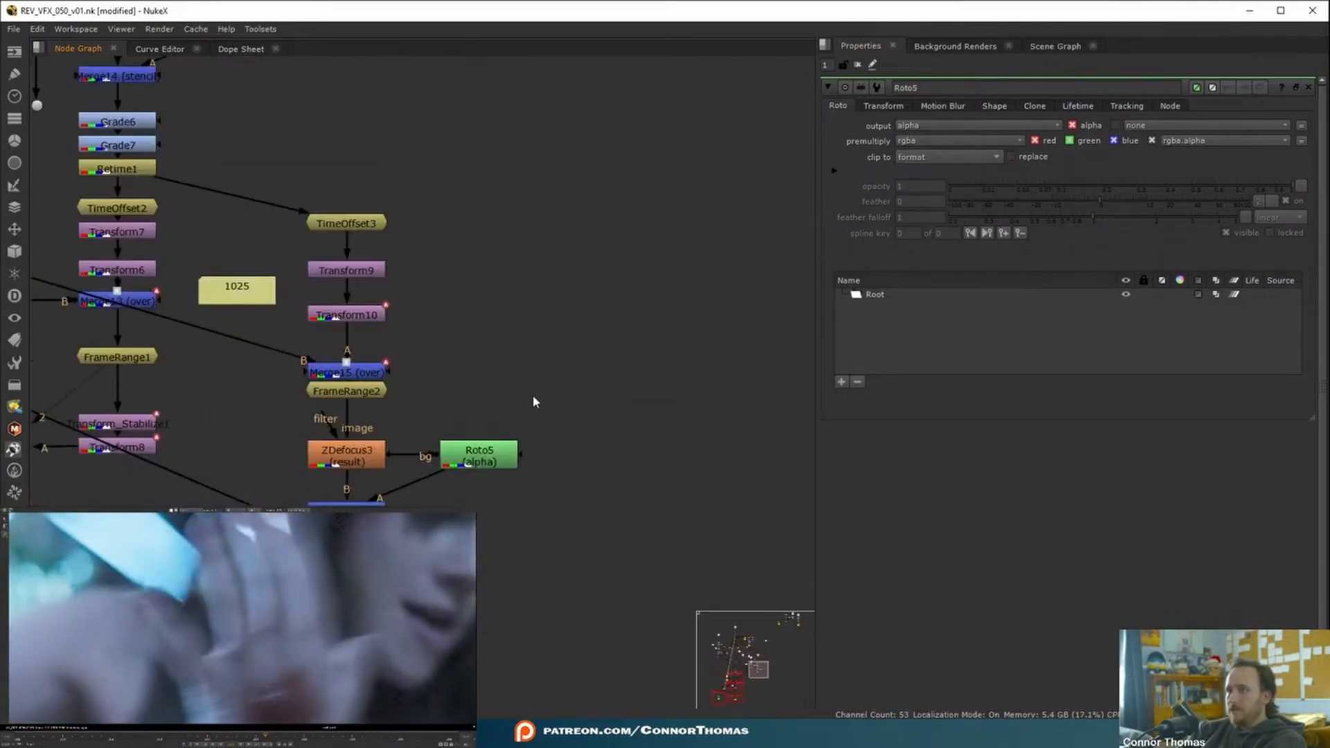
{"action": "left_click", "coordinate": [201, 570]}
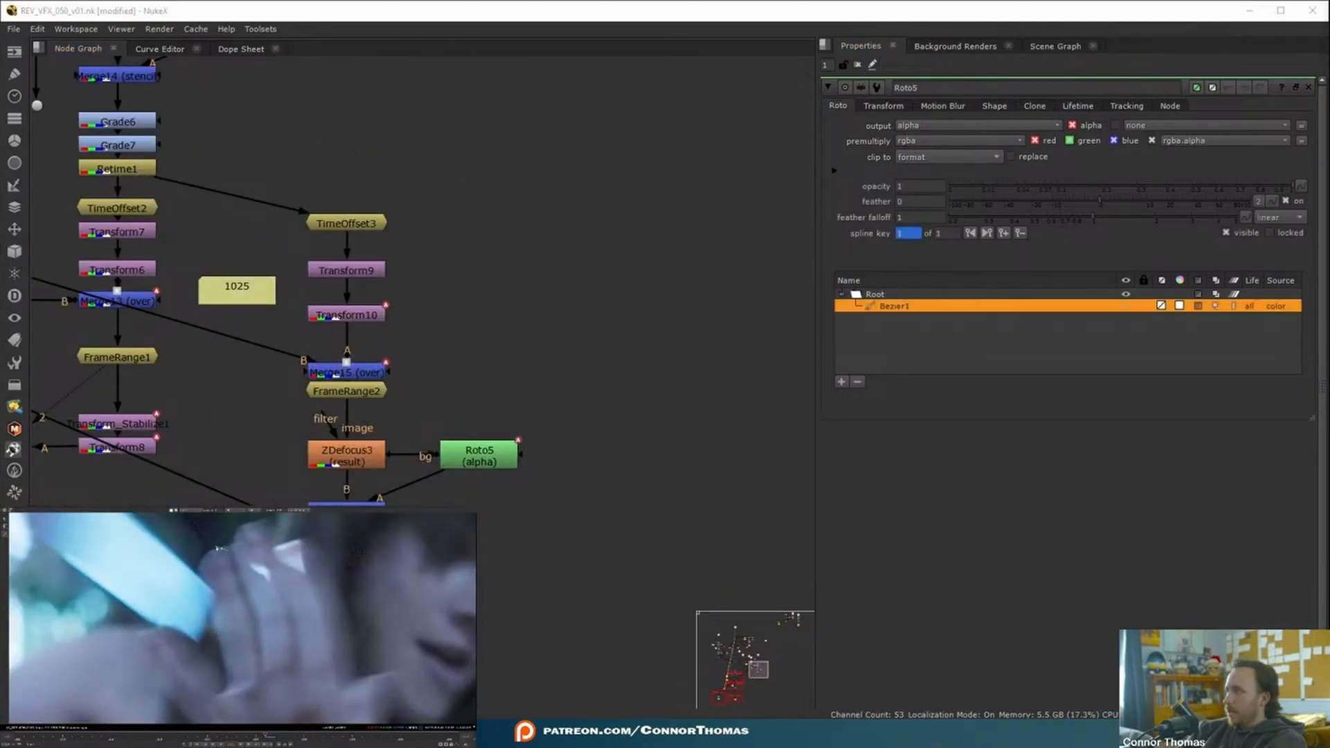
{"action": "left_click", "coordinate": [205, 552]}
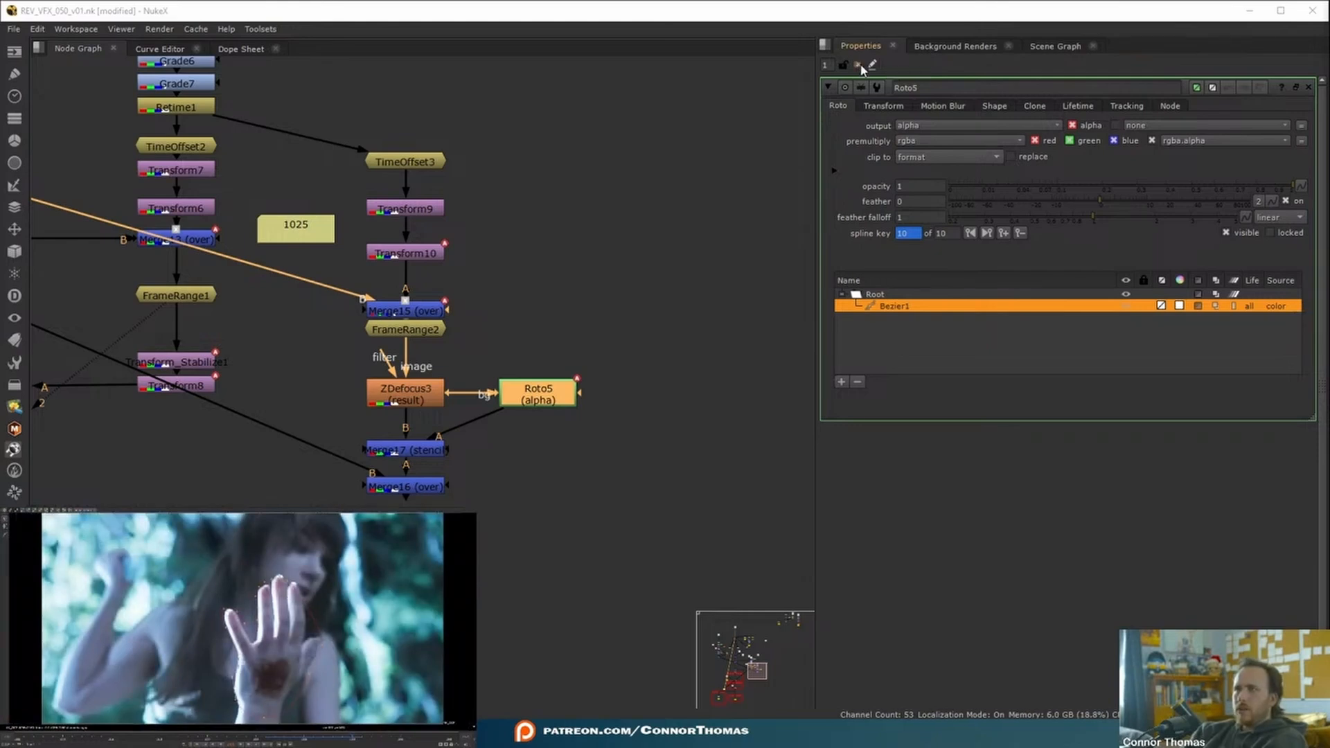
Clear the properties and review the stencilled splash at Merge17, followed by the full composite at Merge16.
{"action": "left_click", "coordinate": [857, 64]}
{"action": "left_click", "coordinate": [407, 451]}
{"action": "key", "text": "1"}
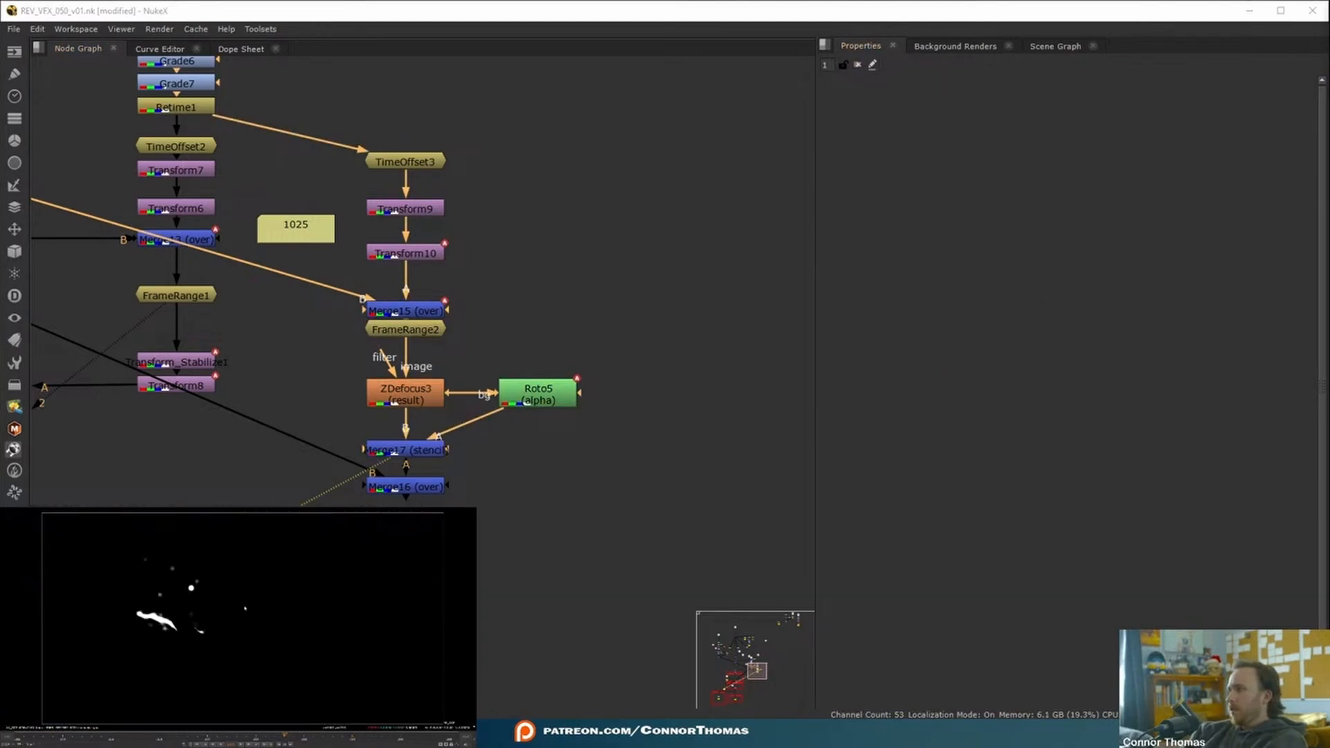
{"action": "left_click", "coordinate": [409, 487]}
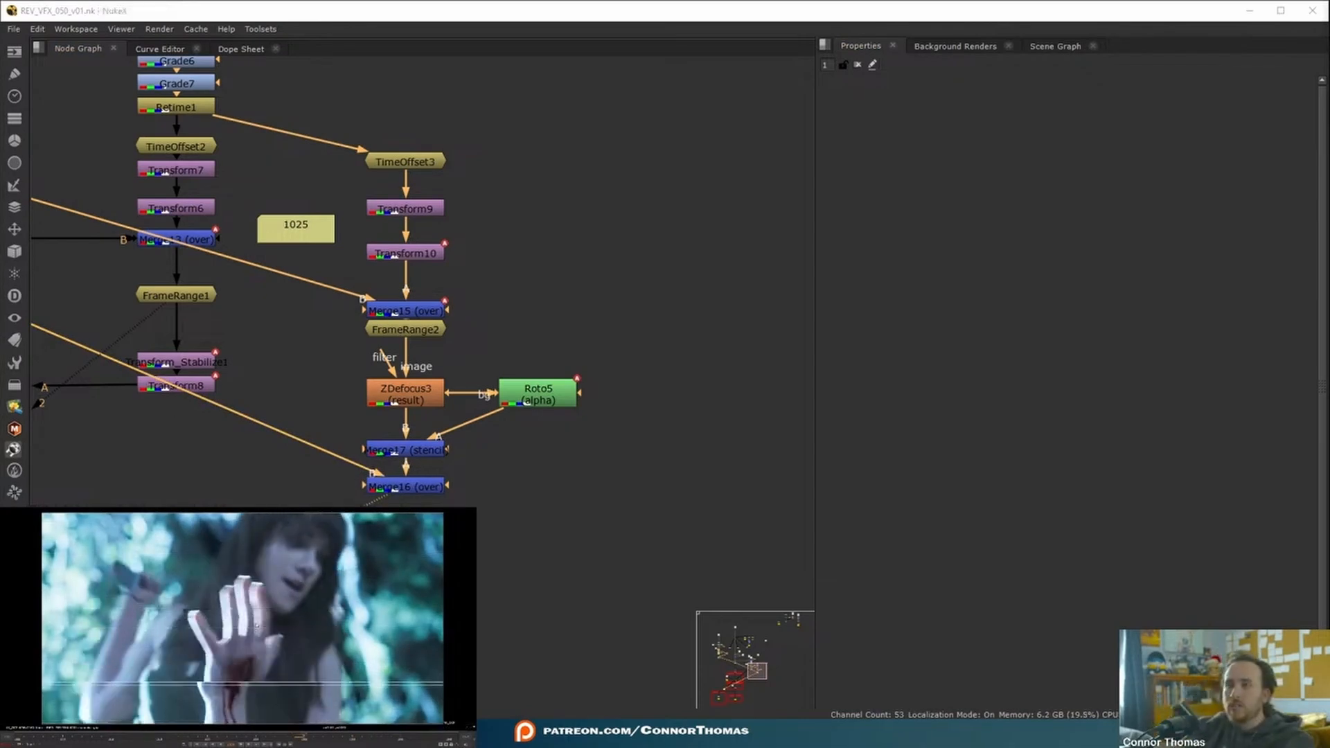
{"action": "left_click_drag", "start_coordinate": [474, 503], "coordinate": [354, 392]}
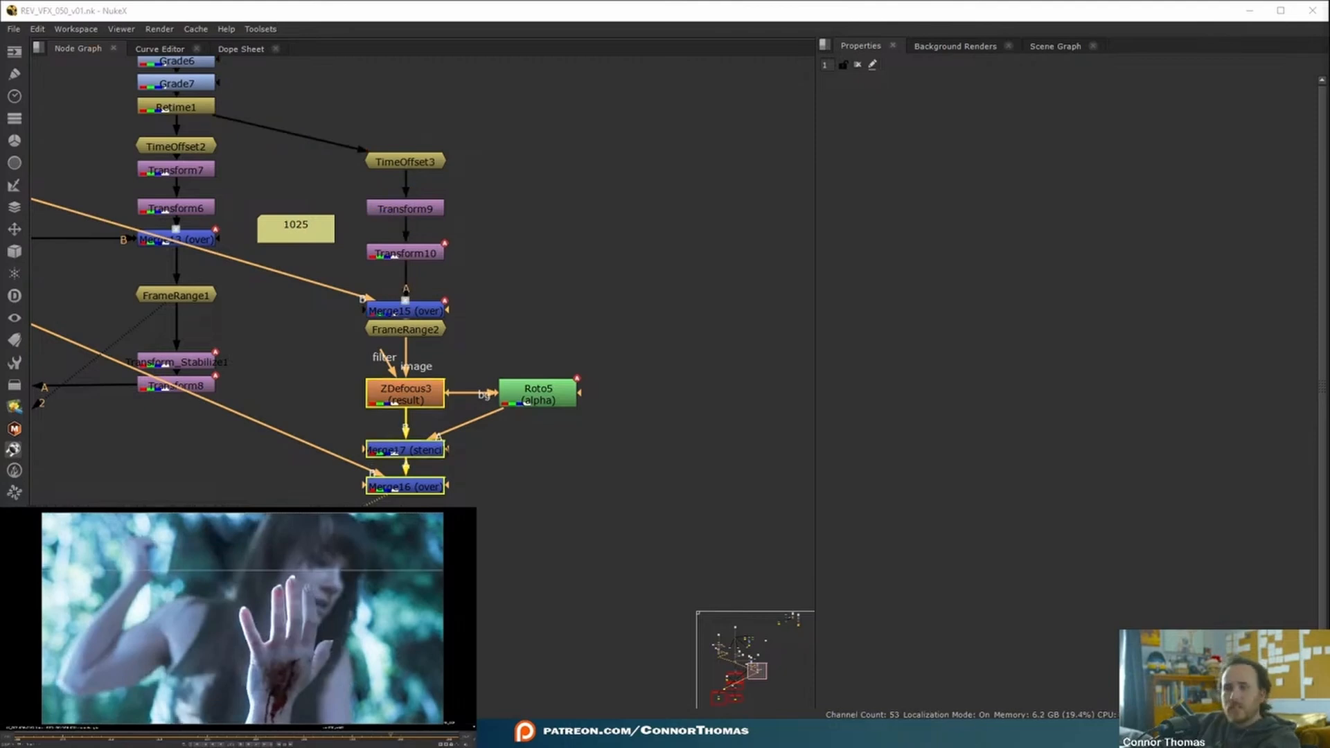
{"action": "left_click", "coordinate": [354, 392]}
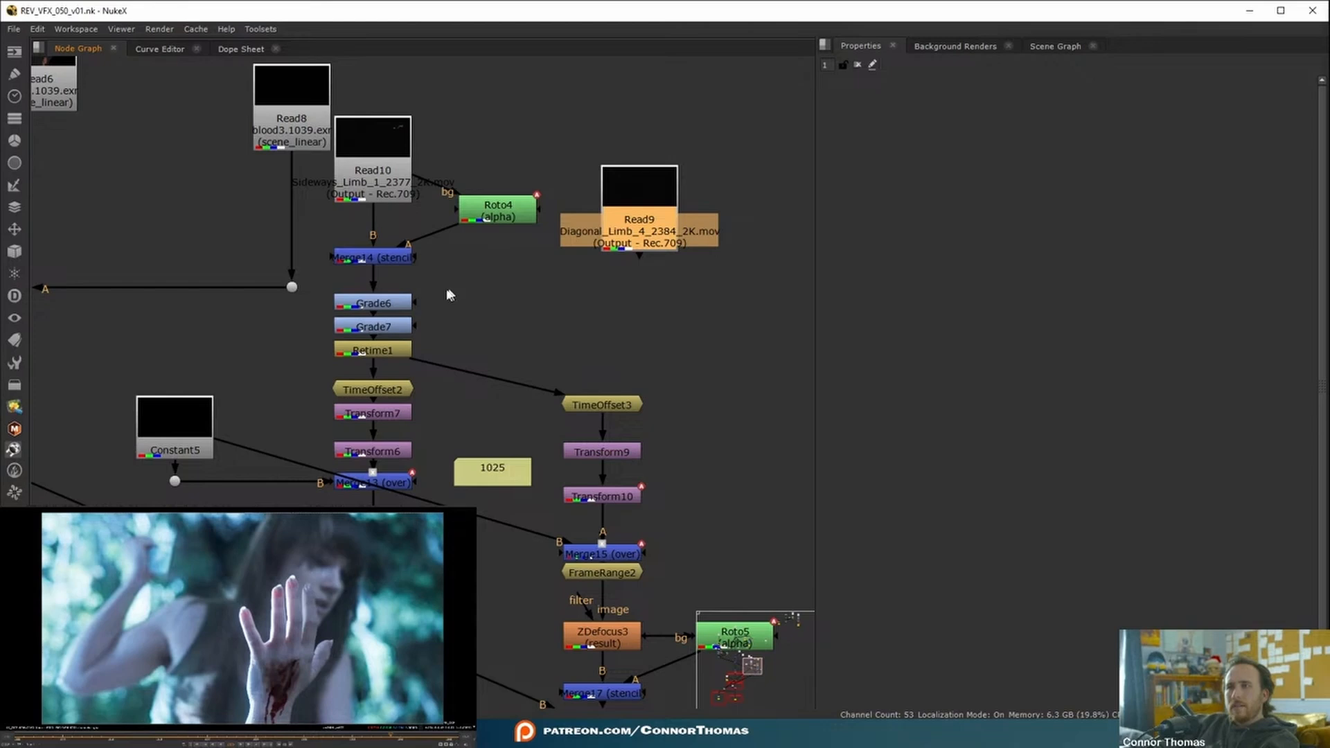
Paste copies of Grade6 and Grade7 beneath the Diagonal_Limb_4 blood clip in Read9.
{"action": "left_click", "coordinate": [406, 304]}
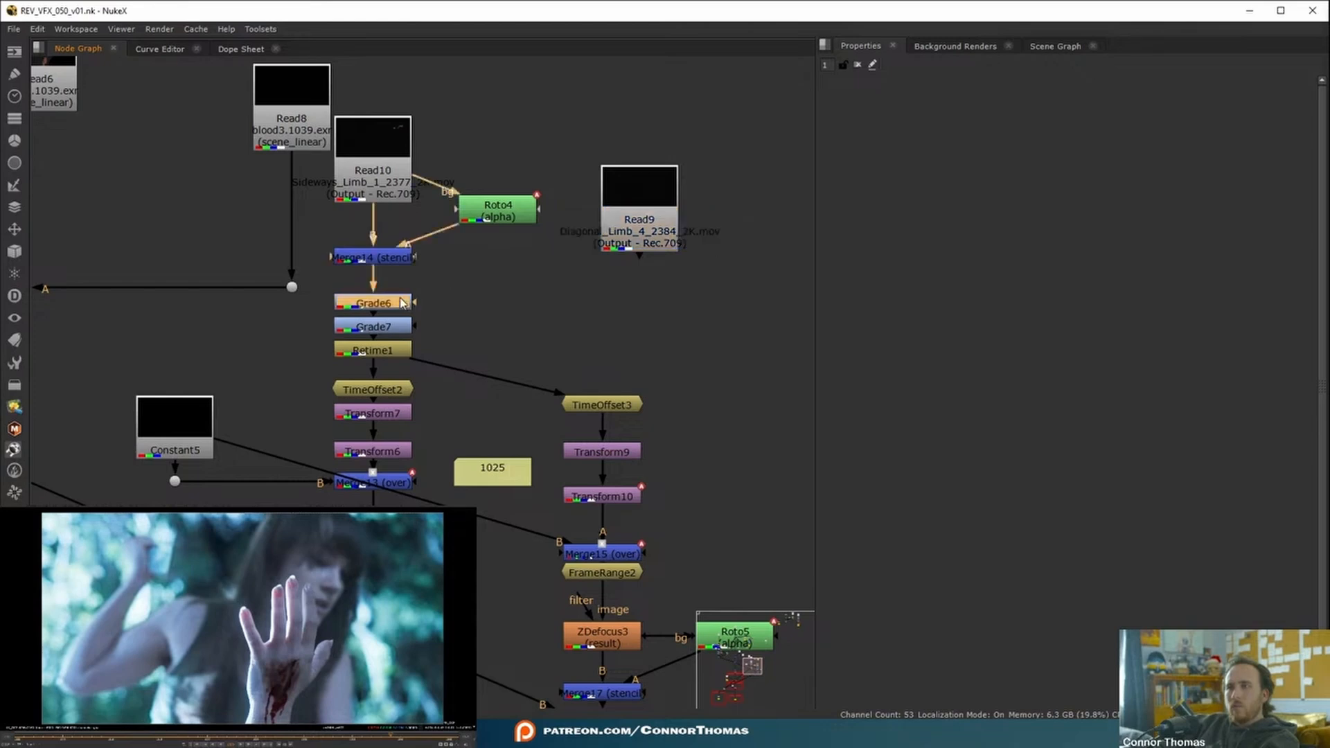
{"action": "left_click", "coordinate": [388, 327], "text": "shift"}
{"action": "key", "text": "ctrl+c"}
{"action": "left_click", "coordinate": [639, 222]}
{"action": "key", "text": "ctrl+v"}
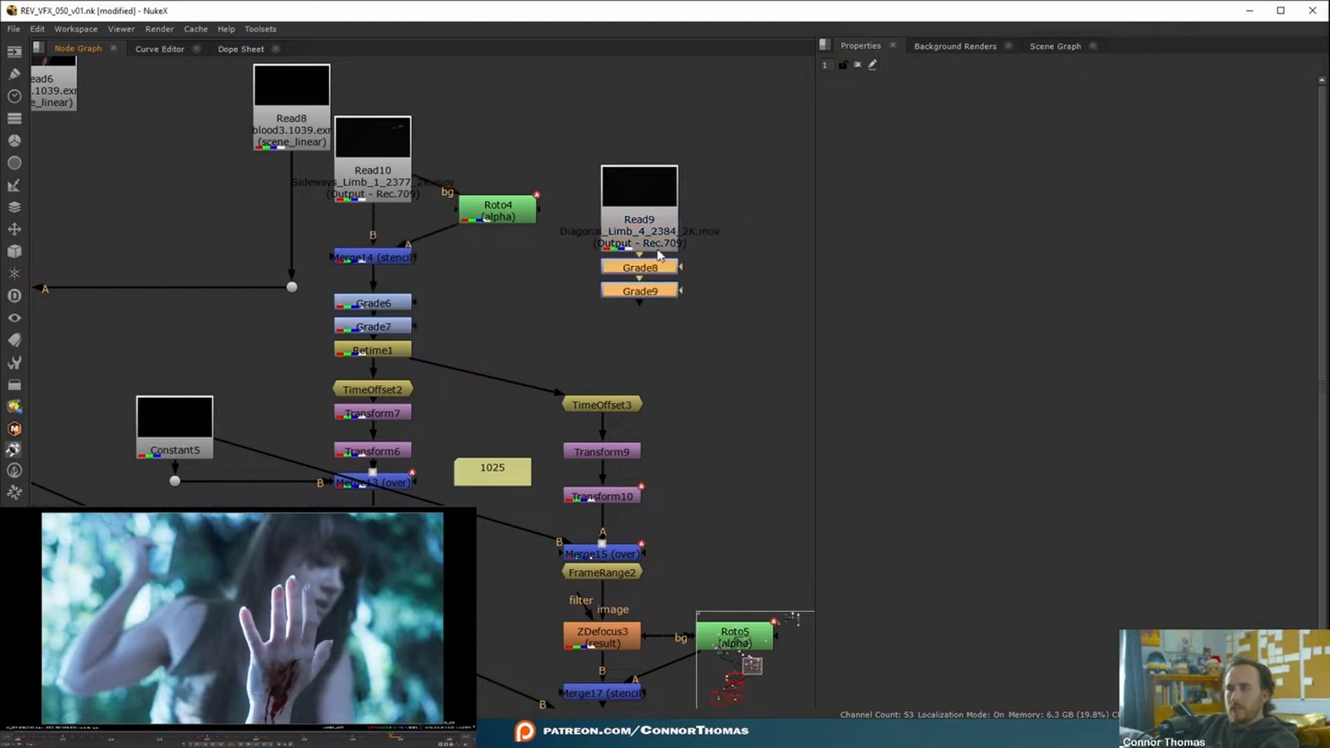
Insert a copy of Retime1 below Grade9 and feed TimeOffset3 from it.
{"action": "middle_click_drag", "start_coordinate": [670, 361], "coordinate": [602, 302]}
{"action": "left_click", "coordinate": [329, 293]}
{"action": "left_click", "coordinate": [572, 249]}
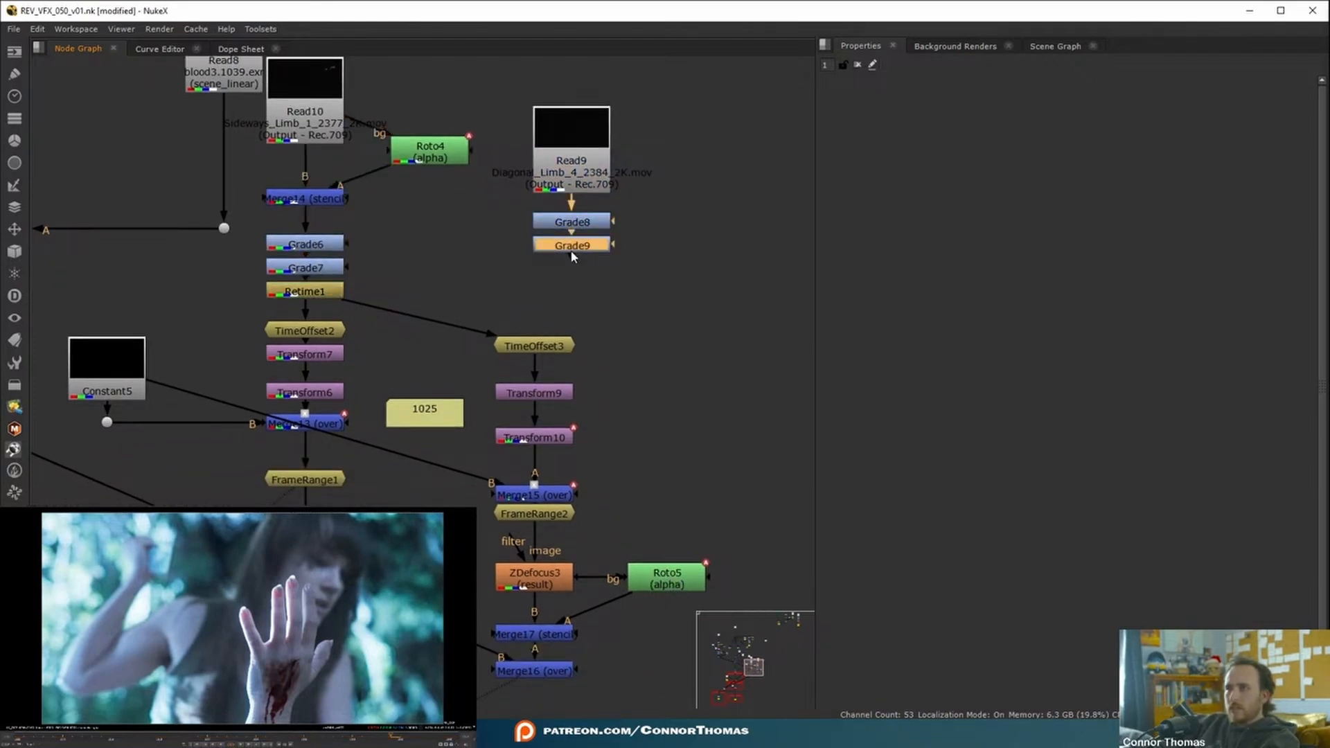
{"action": "double_click", "coordinate": [572, 250]}
{"action": "key", "text": "ctrl+v"}
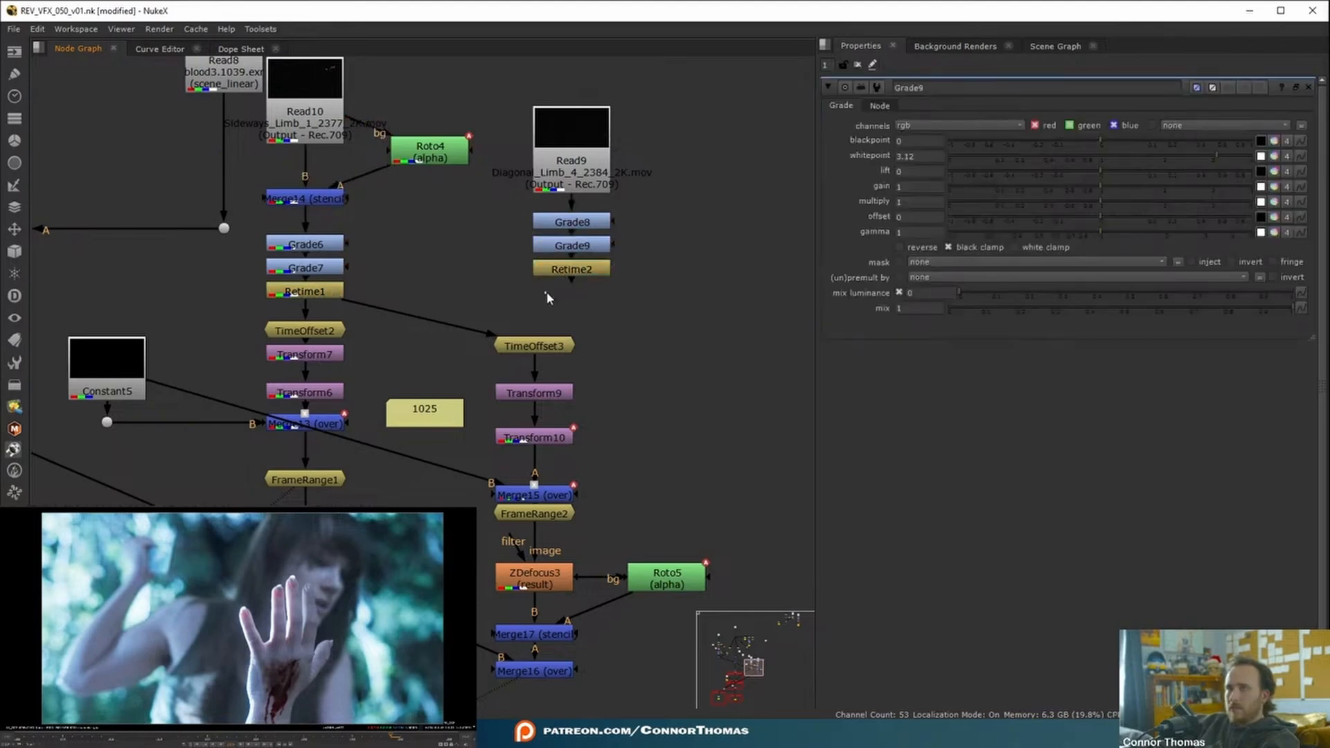
{"action": "left_click_drag", "start_coordinate": [335, 307], "coordinate": [571, 270]}
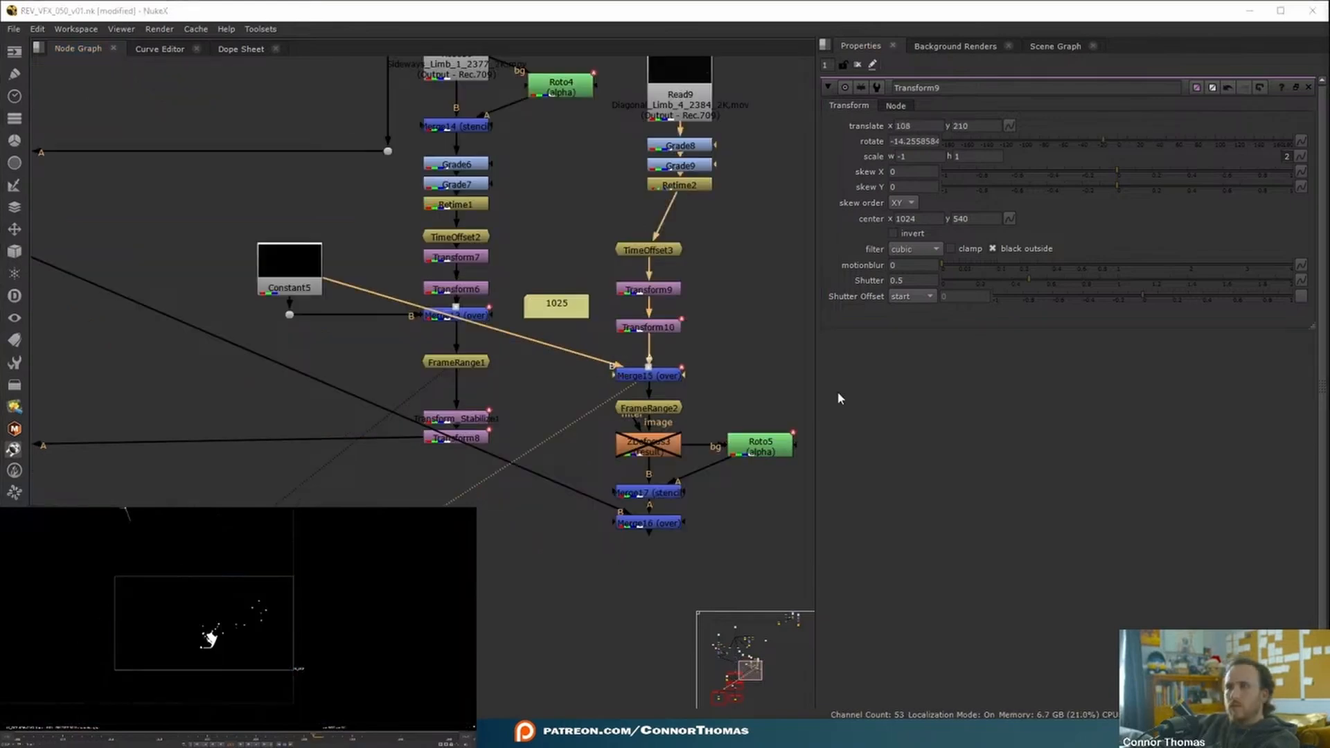
Disable Transform9 and Transform10 on the second splash branch to view the new clip untransformed.
{"action": "scroll", "coordinate": [661, 309], "scroll_direction": "up", "scroll_amount": 3}
{"action": "key", "text": "d"}
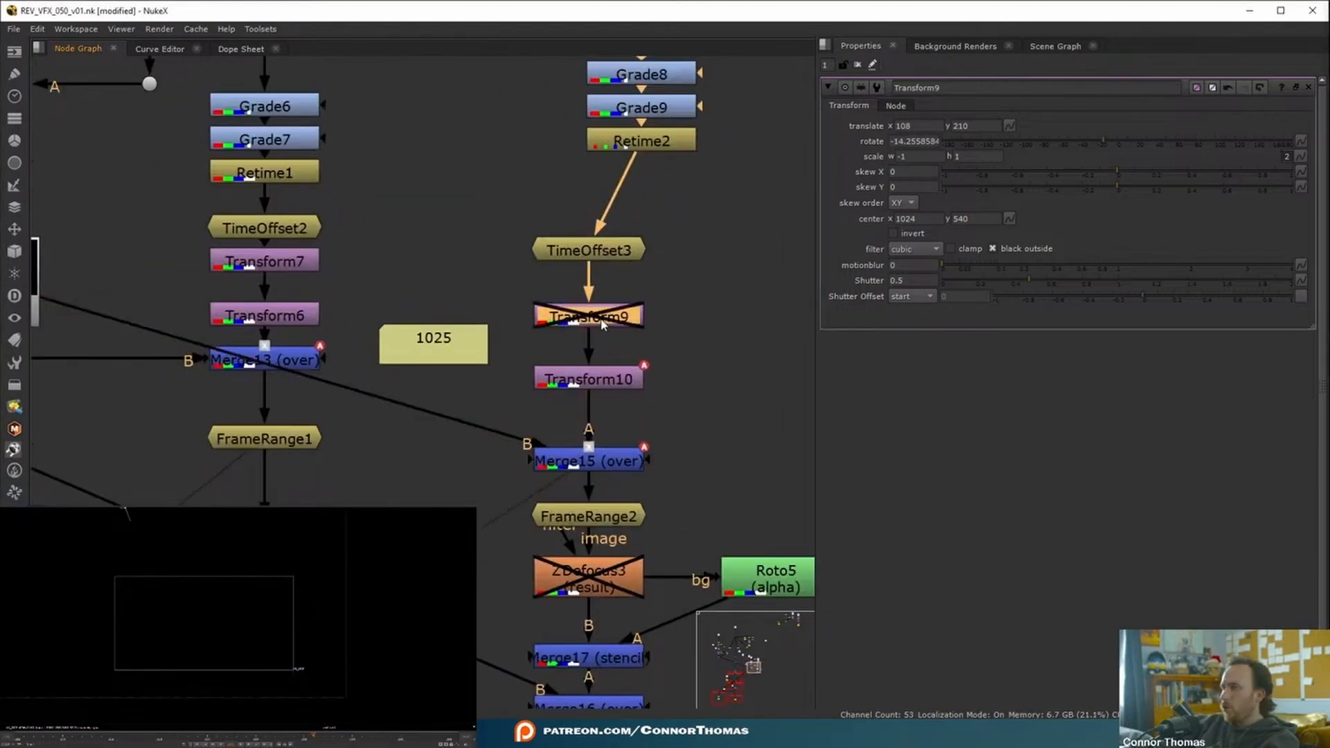
{"action": "key", "text": "d"}
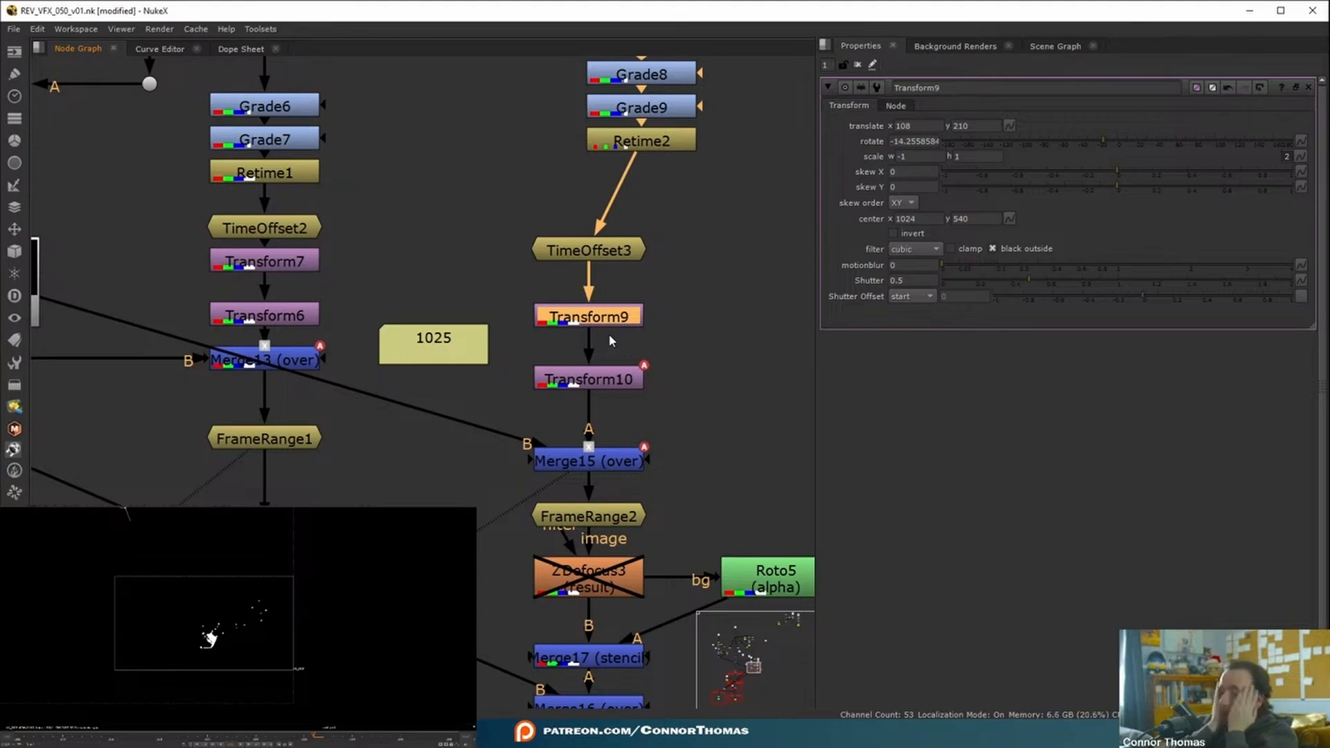
{"action": "key", "text": "d"}
{"action": "left_click", "coordinate": [603, 379]}
{"action": "key", "text": "d"}
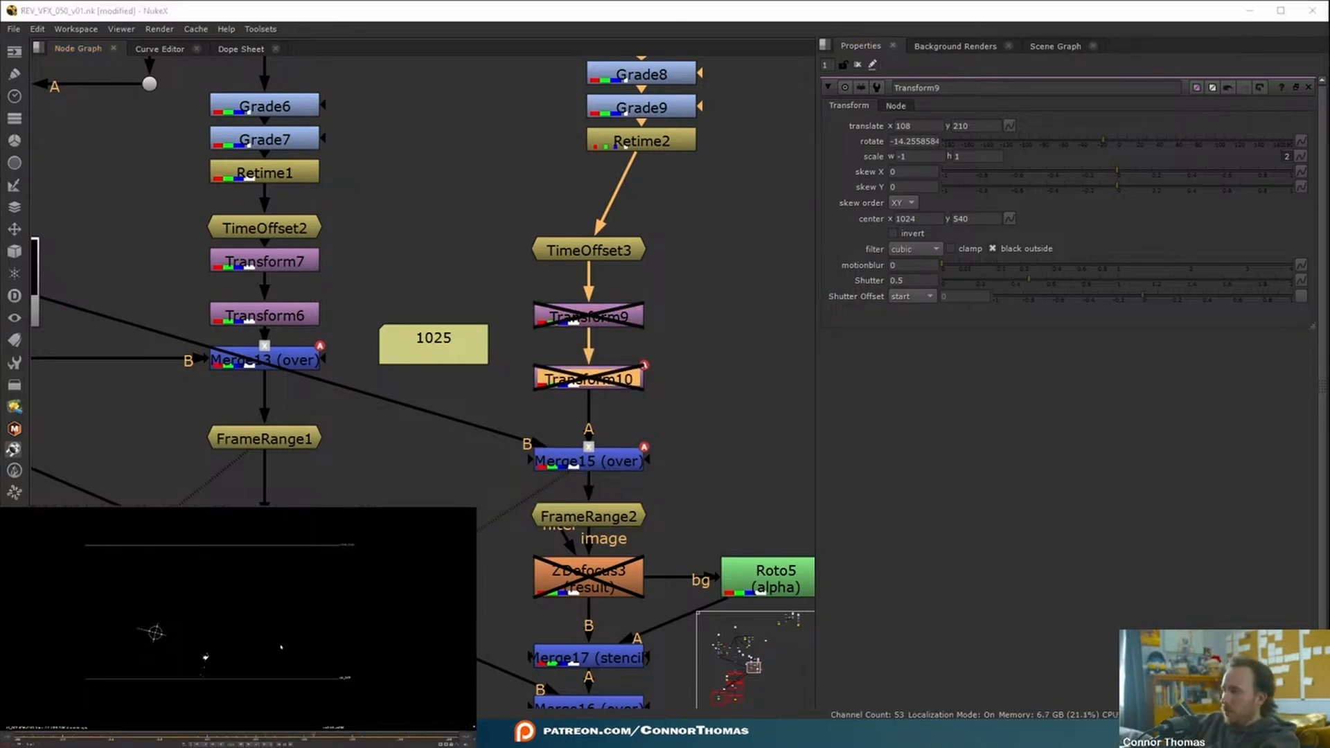
{"action": "middle_click_drag", "start_coordinate": [735, 216], "coordinate": [688, 276]}
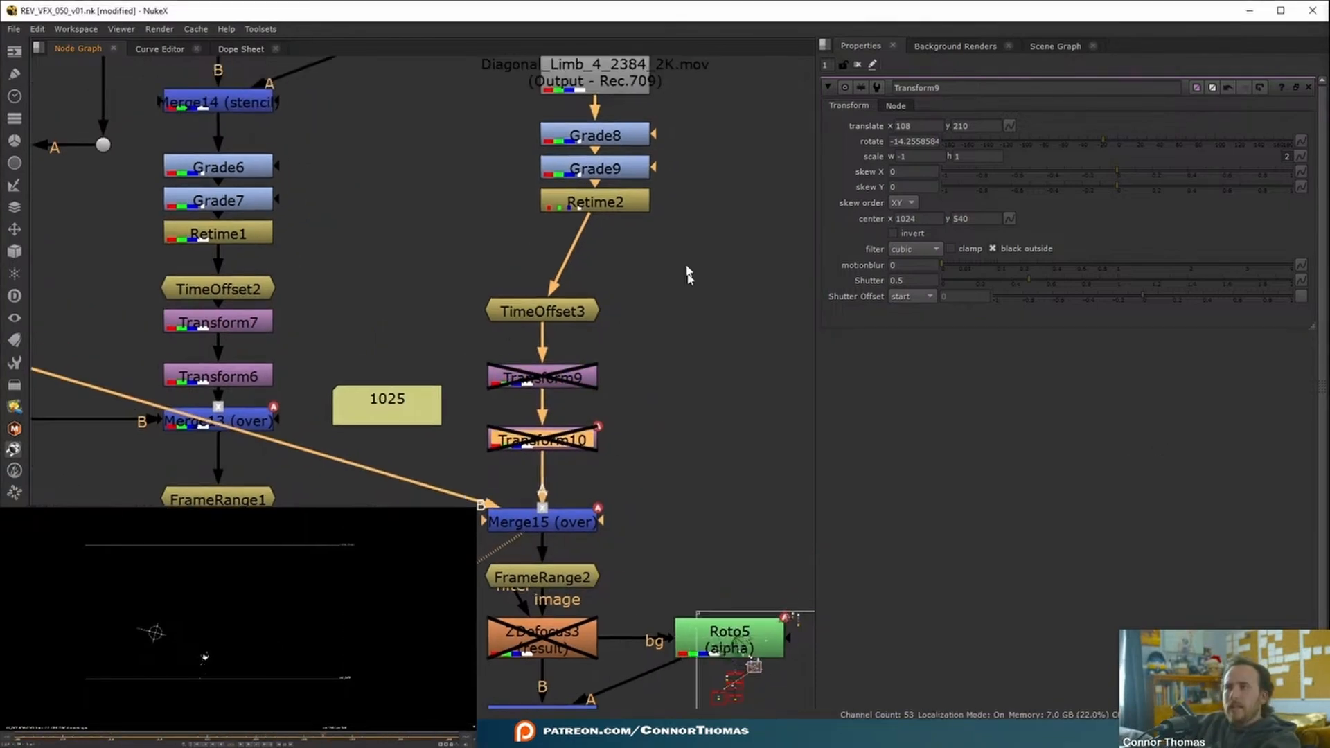
Lower the frame offset of TimeOffset3 to 949 on the second splash branch.
{"action": "double_click", "coordinate": [540, 316]}
{"action": "left_click", "coordinate": [931, 126]}
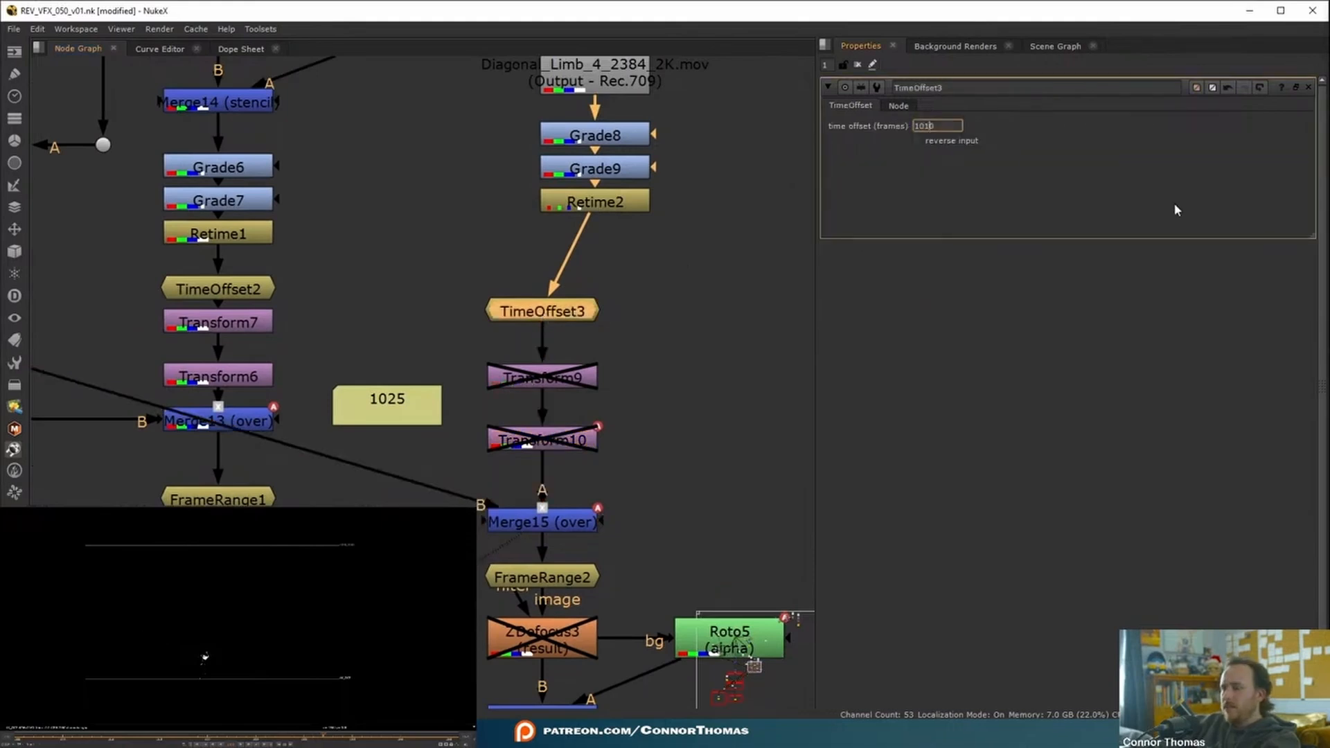
{"action": "key", "text": "Down"}
{"action": "key", "text": "Down"}
{"action": "key", "text": "Down"}
{"action": "key", "text": "Down"}
{"action": "key", "text": "Down"}
{"action": "left_click", "coordinate": [255, 738]}
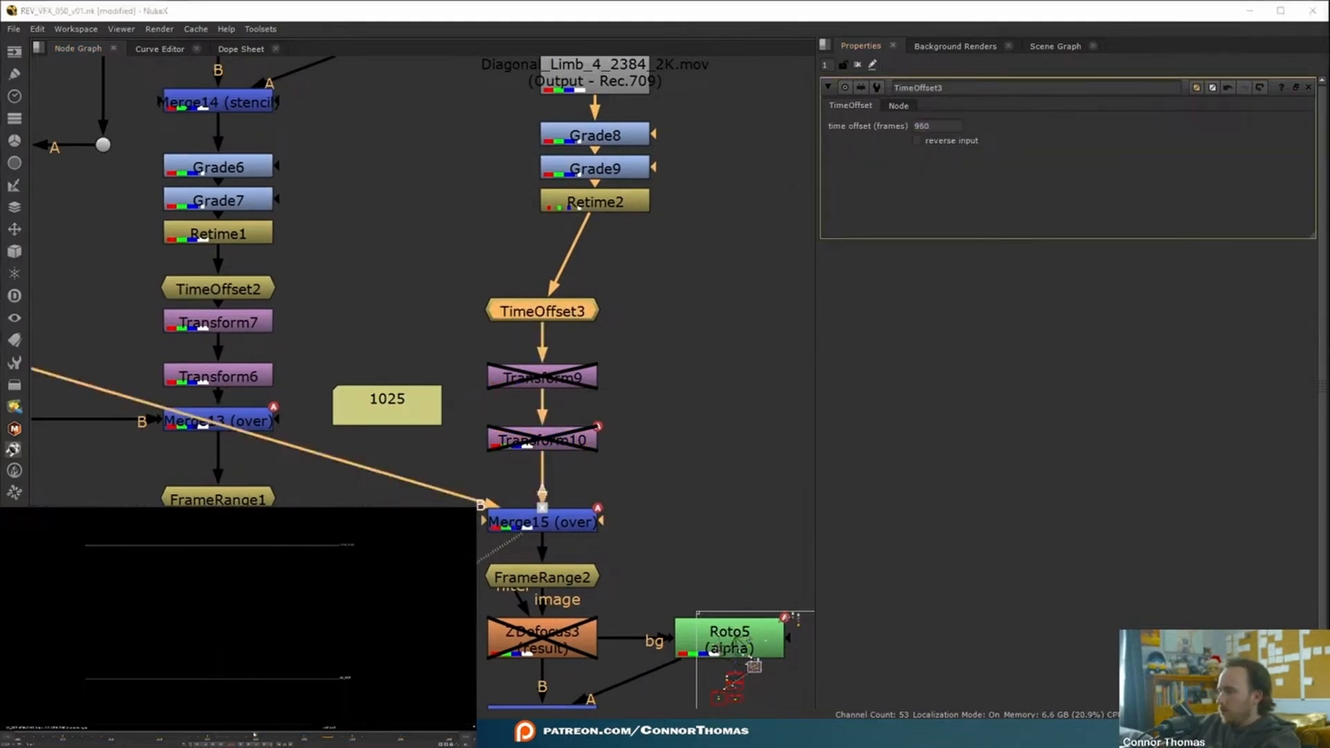
{"action": "left_click", "coordinate": [989, 149]}
{"action": "key", "text": "Up"}
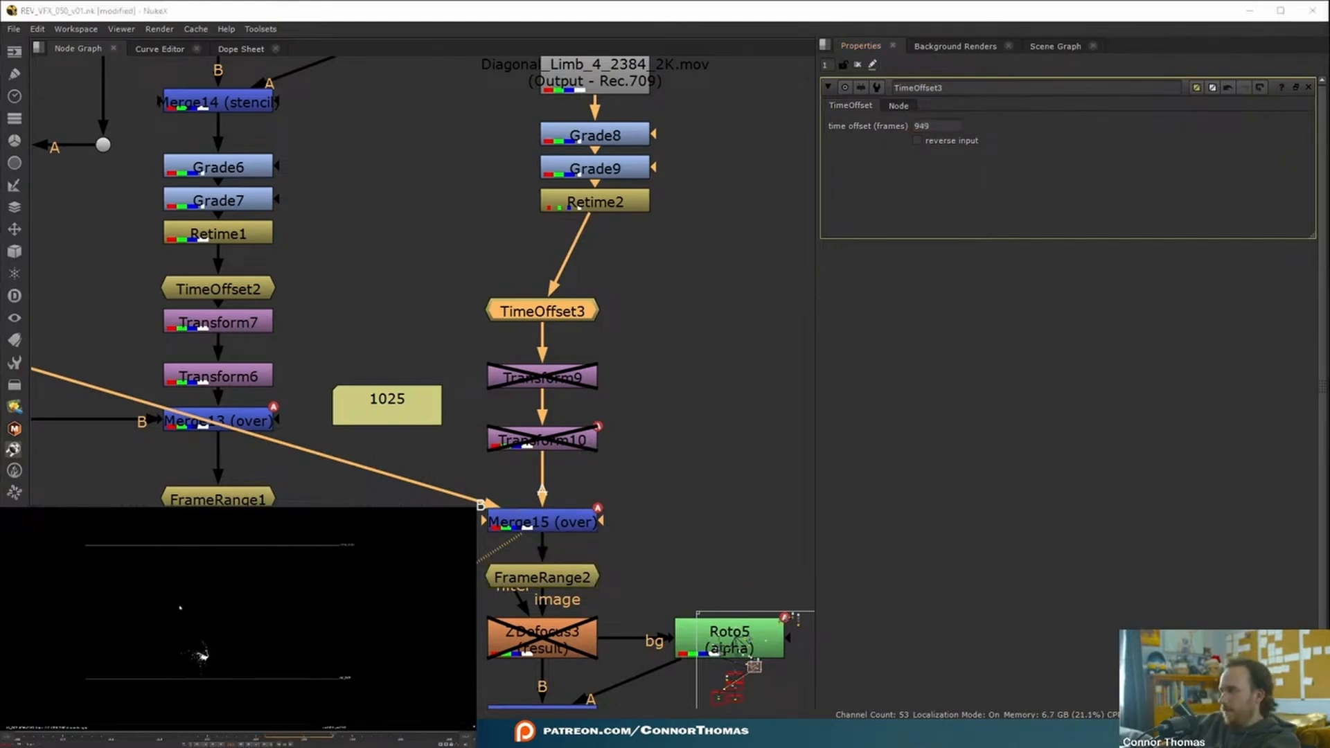
Set the speed of Retime2 on the second splash branch to 2.
{"action": "left_click", "coordinate": [597, 208]}
{"action": "double_click", "coordinate": [908, 157]}
{"action": "type", "text": "2"}
{"action": "key", "text": "Return"}
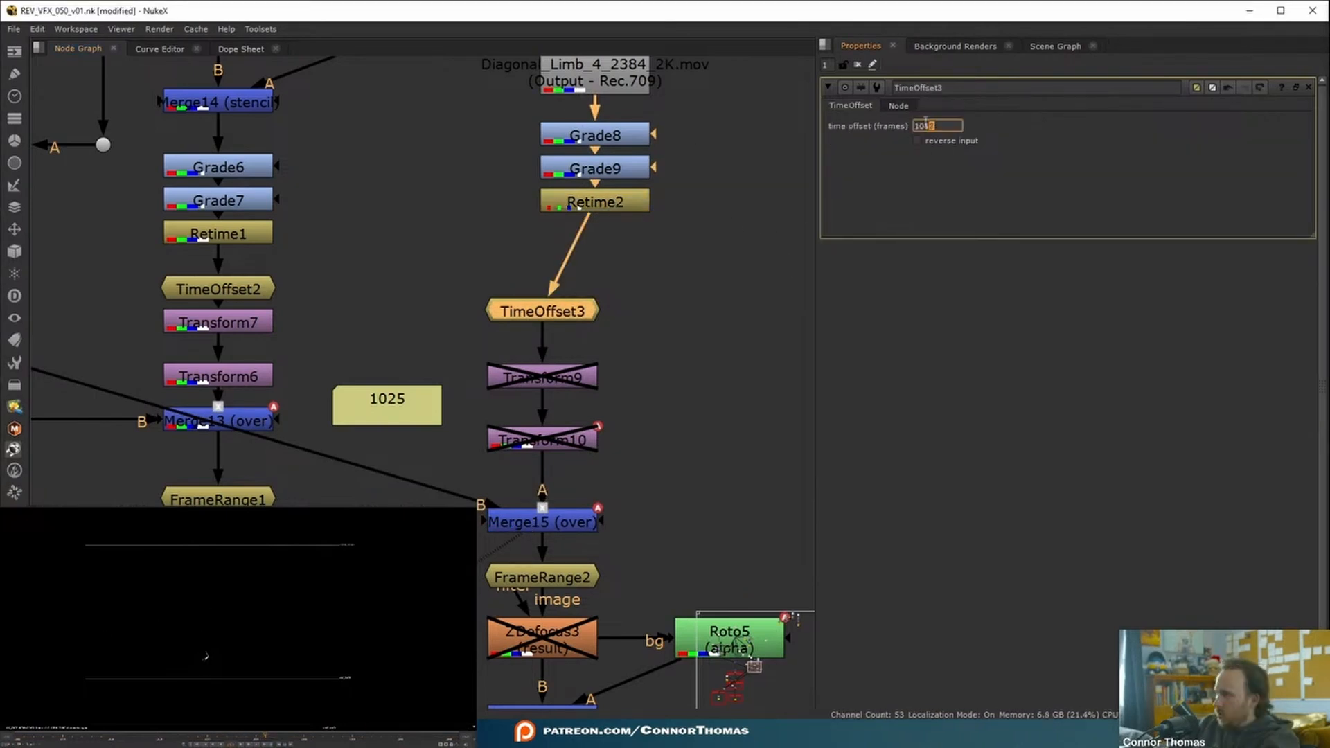
Adjust TimeOffset3 to a frame offset of 905 for the retimed splash.
{"action": "key", "text": "Down"}
{"action": "key", "text": "Down"}
{"action": "key", "text": "Down"}
{"action": "key", "text": "Down"}
{"action": "key", "text": "Down"}
{"action": "key", "text": "Down"}
{"action": "key", "text": "Up"}
{"action": "key", "text": "Up"}
{"action": "key", "text": "Up"}
{"action": "key", "text": "Up"}
{"action": "left_click", "coordinate": [608, 308]}
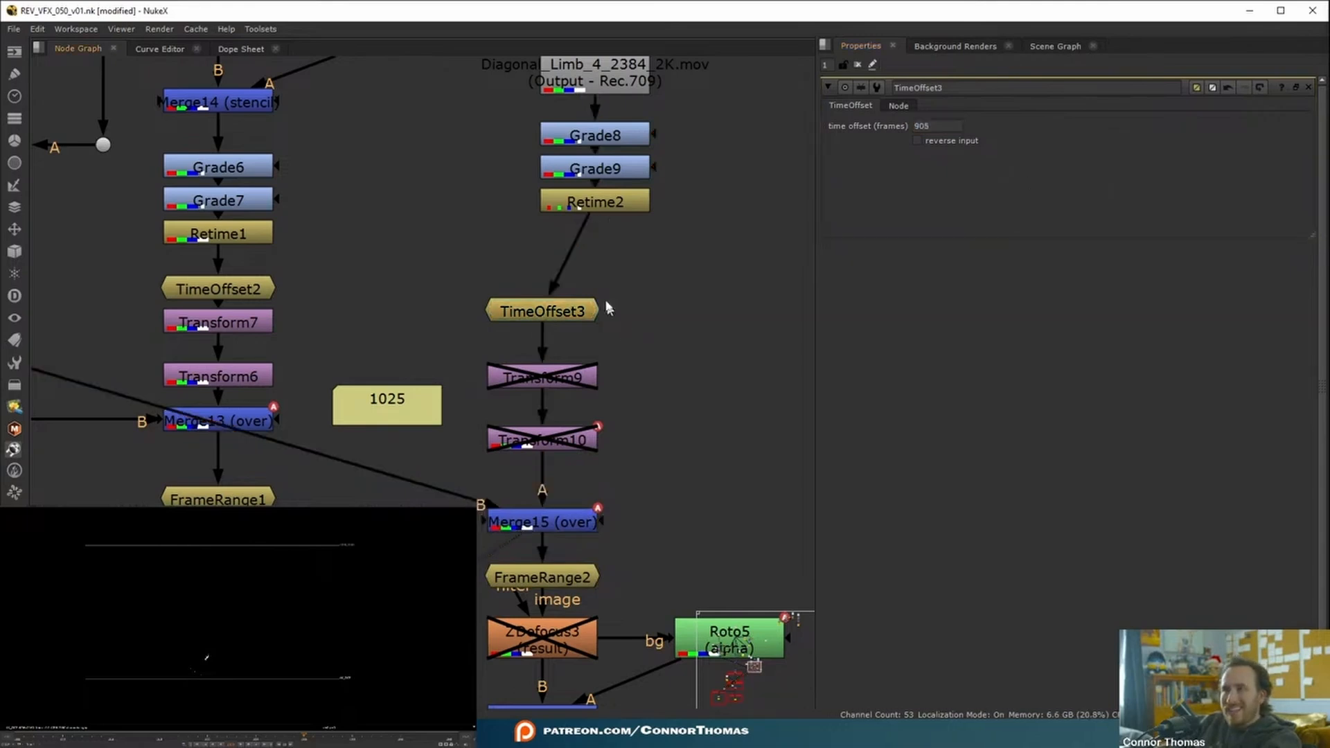
Speed up the second splash by setting Retime2's speed to 4.
{"action": "double_click", "coordinate": [616, 208]}
{"action": "key", "text": "Up"}
{"action": "key", "text": "Up"}
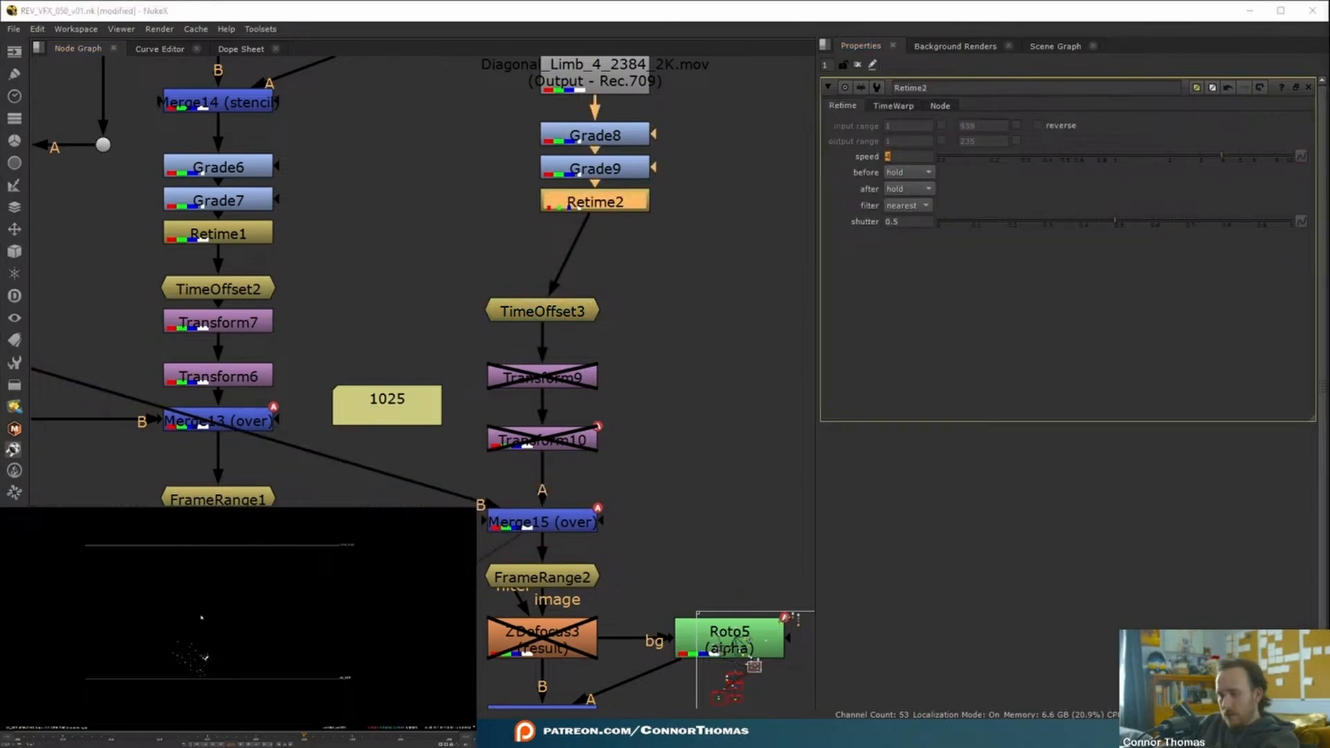
Raise TimeOffset3's frame offset to re-time the faster splash against the shot.
{"action": "double_click", "coordinate": [542, 312]}
{"action": "key", "text": "Up"}
{"action": "key", "text": "Up"}
{"action": "key", "text": "Up"}
{"action": "key", "text": "Up"}
{"action": "key", "text": "Up"}
{"action": "key", "text": "Up"}
{"action": "key", "text": "Up"}
{"action": "key", "text": "Up"}
{"action": "key", "text": "Up"}
{"action": "key", "text": "Up"}
{"action": "key", "text": "Up"}
{"action": "key", "text": "Up"}
{"action": "key", "text": "Up"}
{"action": "key", "text": "Up"}
{"action": "key", "text": "Up"}
{"action": "key", "text": "Up"}
{"action": "key", "text": "Up"}
{"action": "key", "text": "Up"}
{"action": "key", "text": "Up"}
{"action": "key", "text": "Up"}
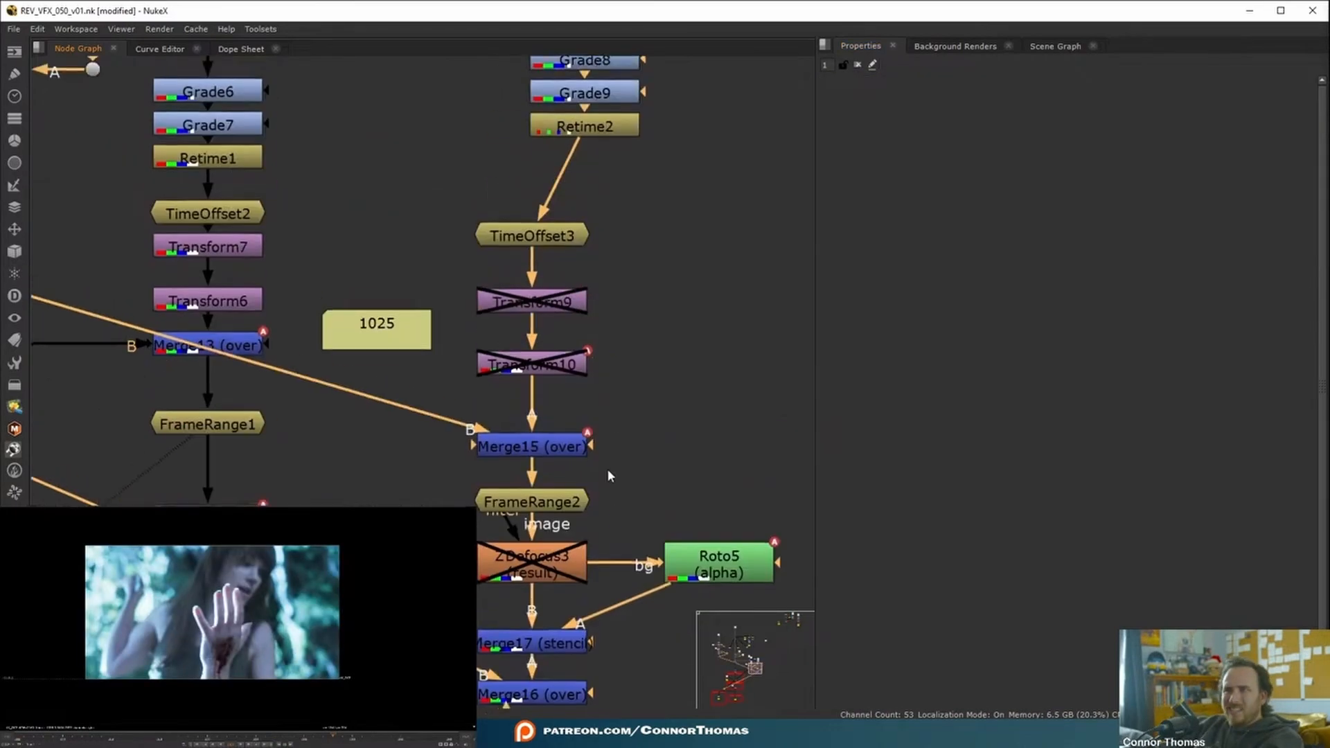
Add a Transform below Transform10, scale it to 3.9 and translate it to x -2400, y 768.
{"action": "left_click_drag", "start_coordinate": [537, 374], "coordinate": [537, 357]}
{"action": "key", "text": "t"}
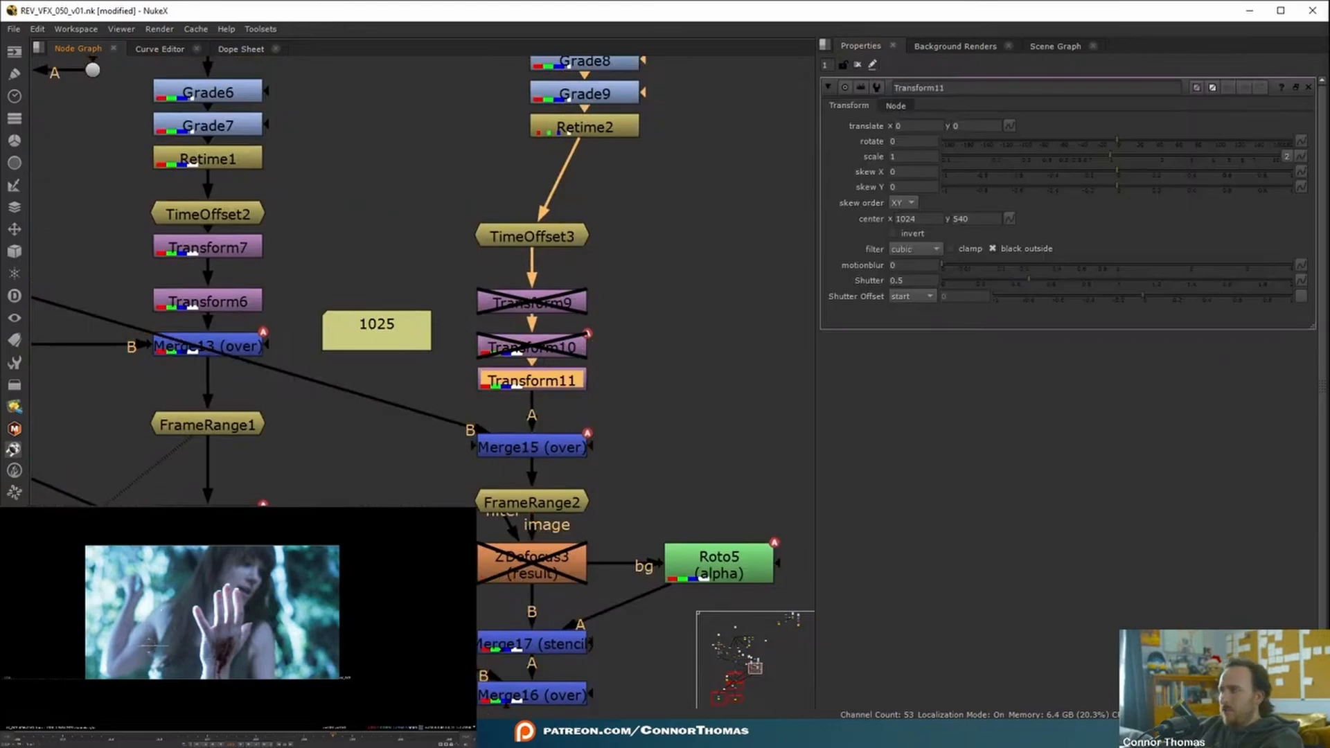
{"action": "left_click_drag", "start_coordinate": [1153, 159], "coordinate": [1212, 160]}
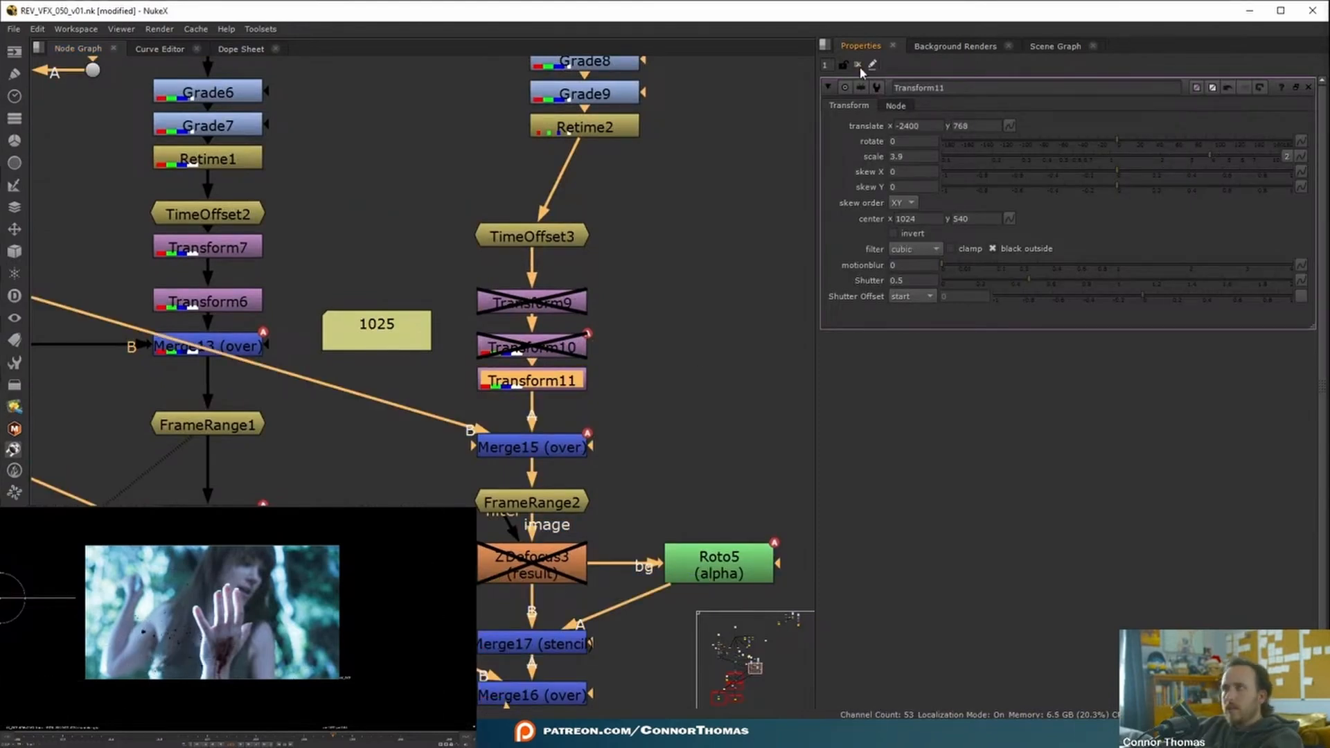
{"action": "left_click", "coordinate": [1308, 87]}
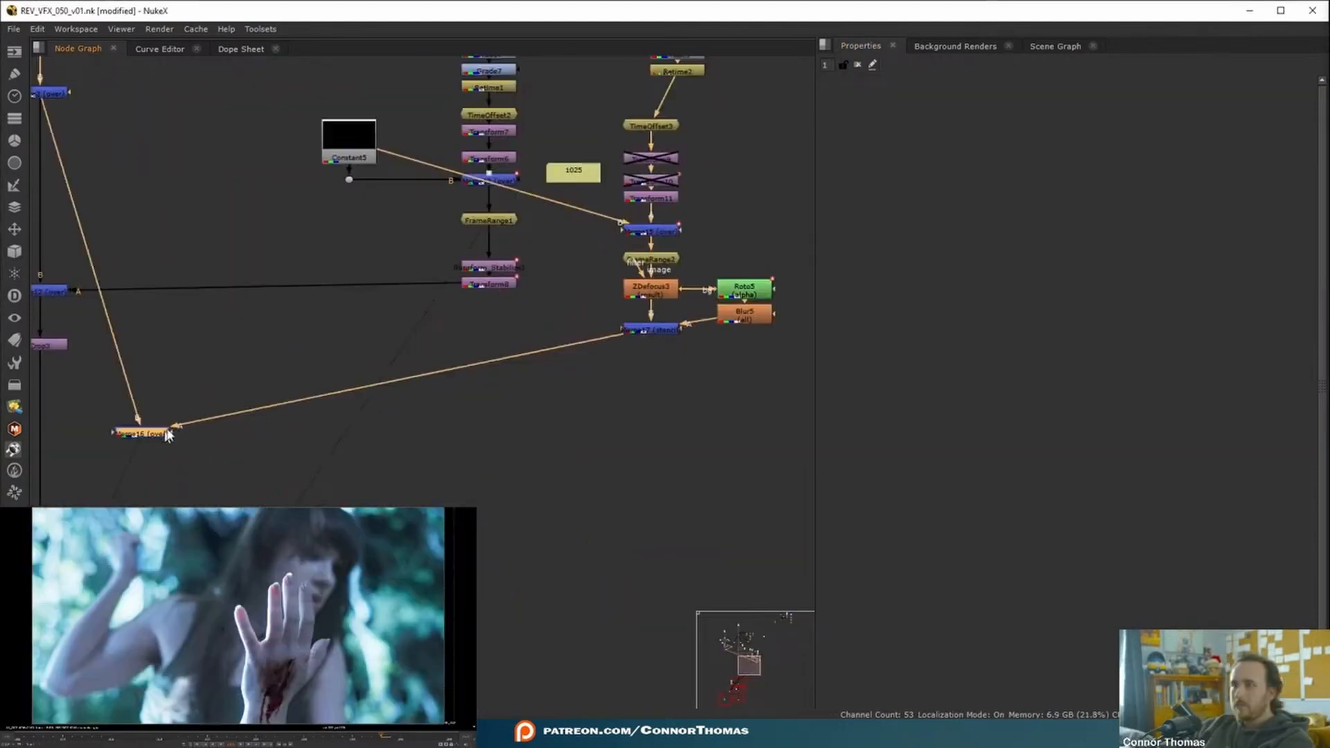
Move Merge16 into the main vertical pipe below the first splash's merge and align it there.
{"action": "left_click_drag", "start_coordinate": [165, 435], "coordinate": [194, 415]}
{"action": "middle_click_drag", "start_coordinate": [212, 417], "coordinate": [492, 365]}
{"action": "left_click_drag", "start_coordinate": [318, 289], "coordinate": [320, 537]}
{"action": "left_click_drag", "start_coordinate": [455, 359], "coordinate": [328, 412]}
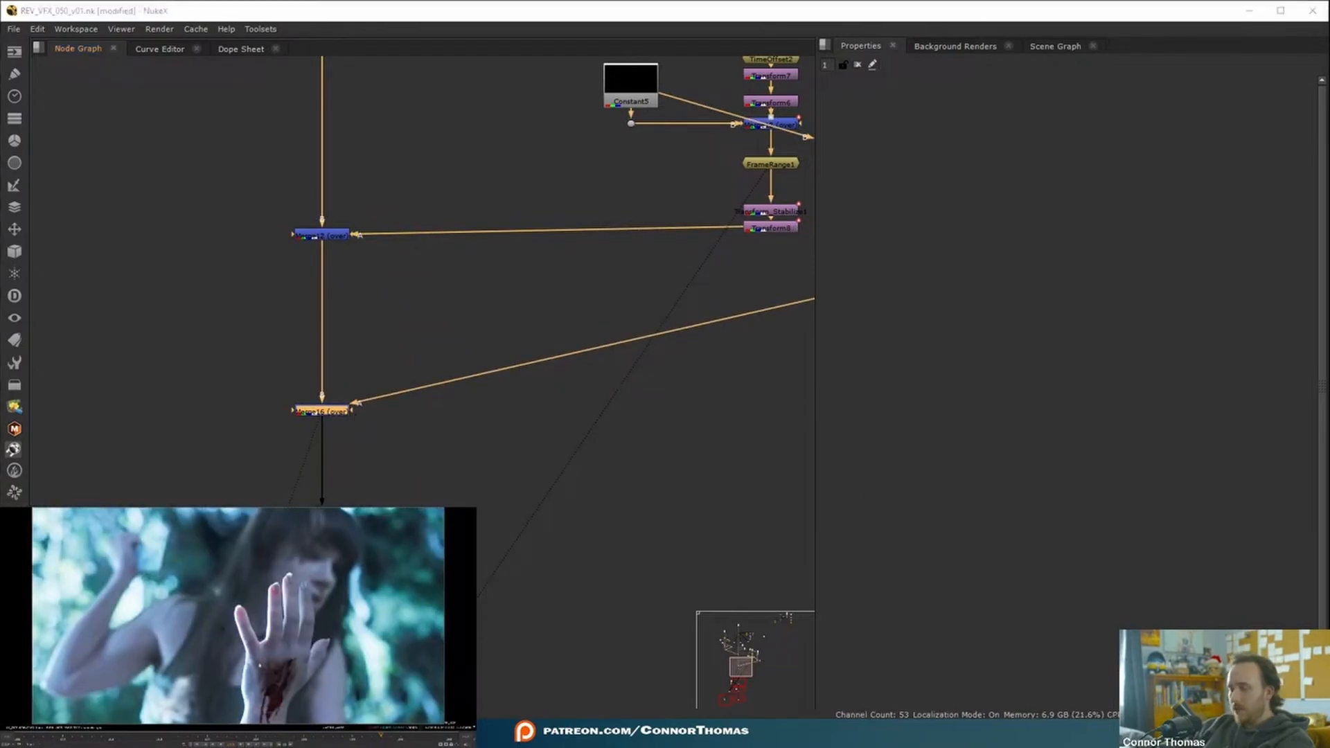
{"action": "middle_click_drag", "start_coordinate": [585, 388], "coordinate": [397, 497]}
{"action": "middle_click_drag", "start_coordinate": [599, 527], "coordinate": [626, 245]}
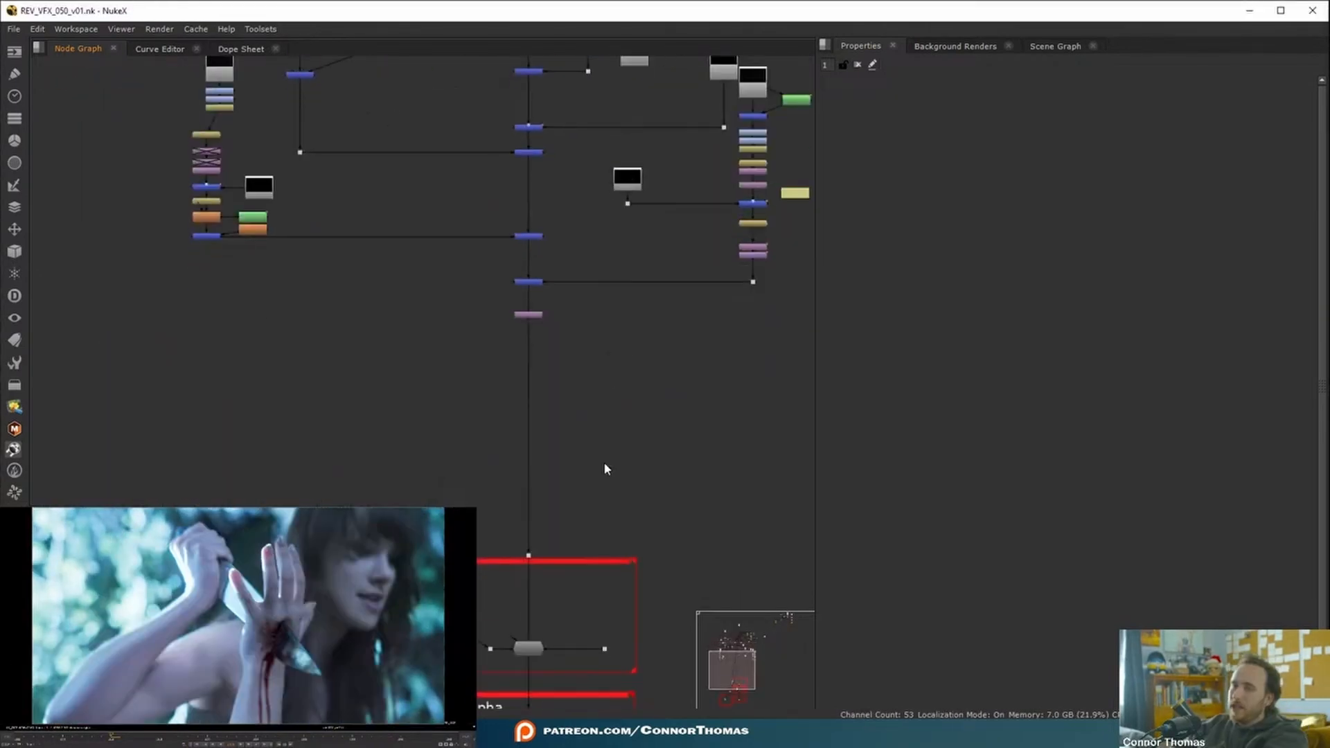
Examine the grain at the DasGrain inputs in the Regrain section, comparing the source plate and degrained plate up close.
{"action": "scroll", "coordinate": [587, 421], "scroll_direction": "up", "scroll_amount": 3}
{"action": "scroll", "coordinate": [586, 424], "scroll_direction": "up", "scroll_amount": 3}
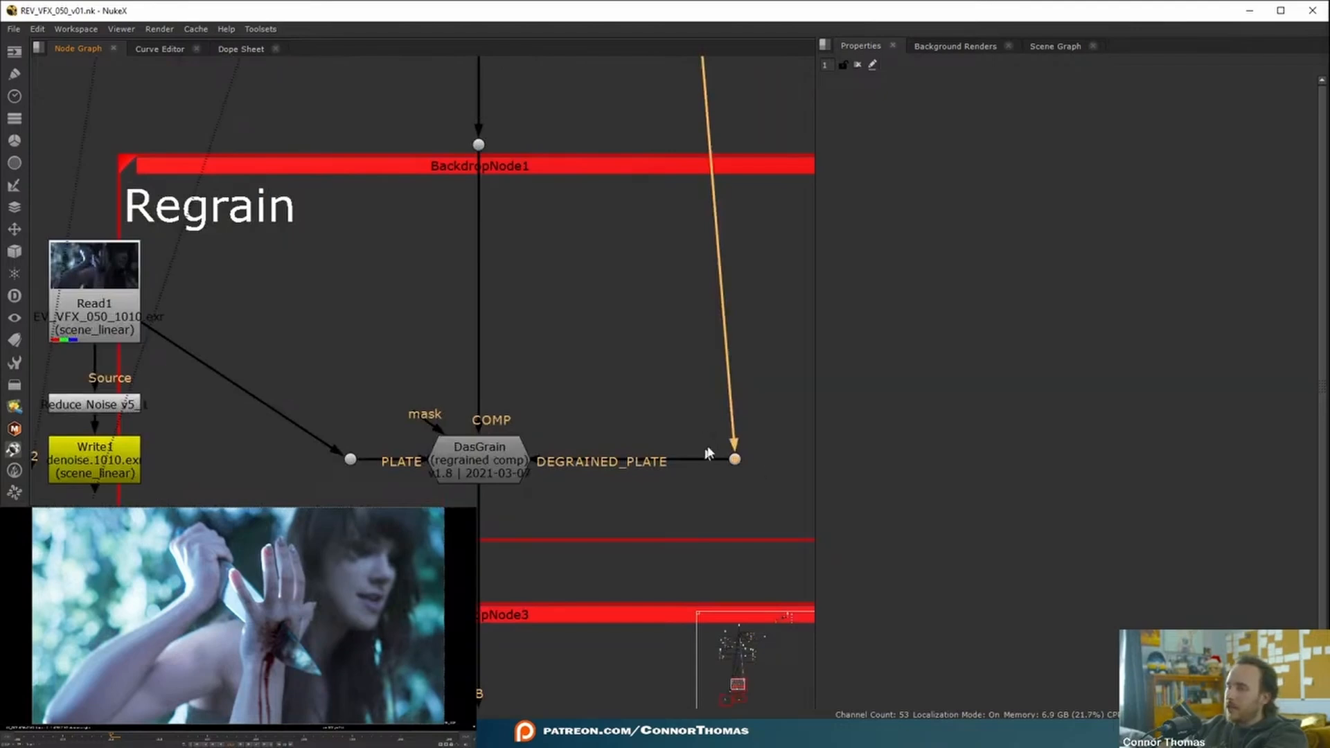
{"action": "left_click", "coordinate": [701, 430]}
{"action": "left_click", "coordinate": [735, 459]}
{"action": "key", "text": "2"}
{"action": "left_click", "coordinate": [739, 531]}
{"action": "left_click_drag", "start_coordinate": [392, 507], "coordinate": [302, 415]}
{"action": "key", "text": "2"}
{"action": "left_click_drag", "start_coordinate": [700, 418], "coordinate": [807, 531]}
{"action": "key", "text": "1"}
{"action": "left_click", "coordinate": [787, 530]}
{"action": "key", "text": "2"}
{"action": "key", "text": "1"}
{"action": "key", "text": "2"}
{"action": "scroll", "coordinate": [158, 650], "scroll_direction": "up", "scroll_amount": 5}
{"action": "scroll", "coordinate": [158, 650], "scroll_direction": "up", "scroll_amount": 3}
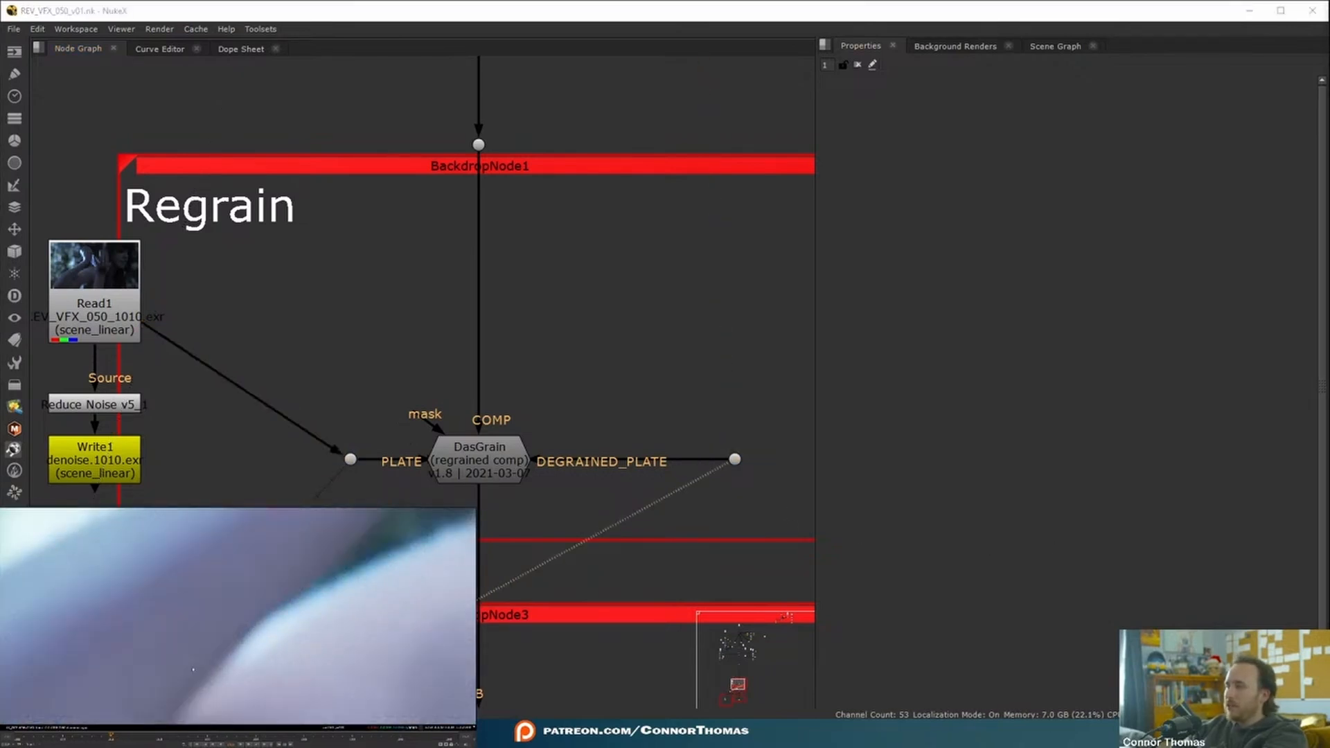
{"action": "key", "text": "f"}
Activate Scatter in DasGrain and set its sample box over the bare shoulder to x 1364, y 356, r 1712, t 784.
{"action": "left_click", "coordinate": [490, 466]}
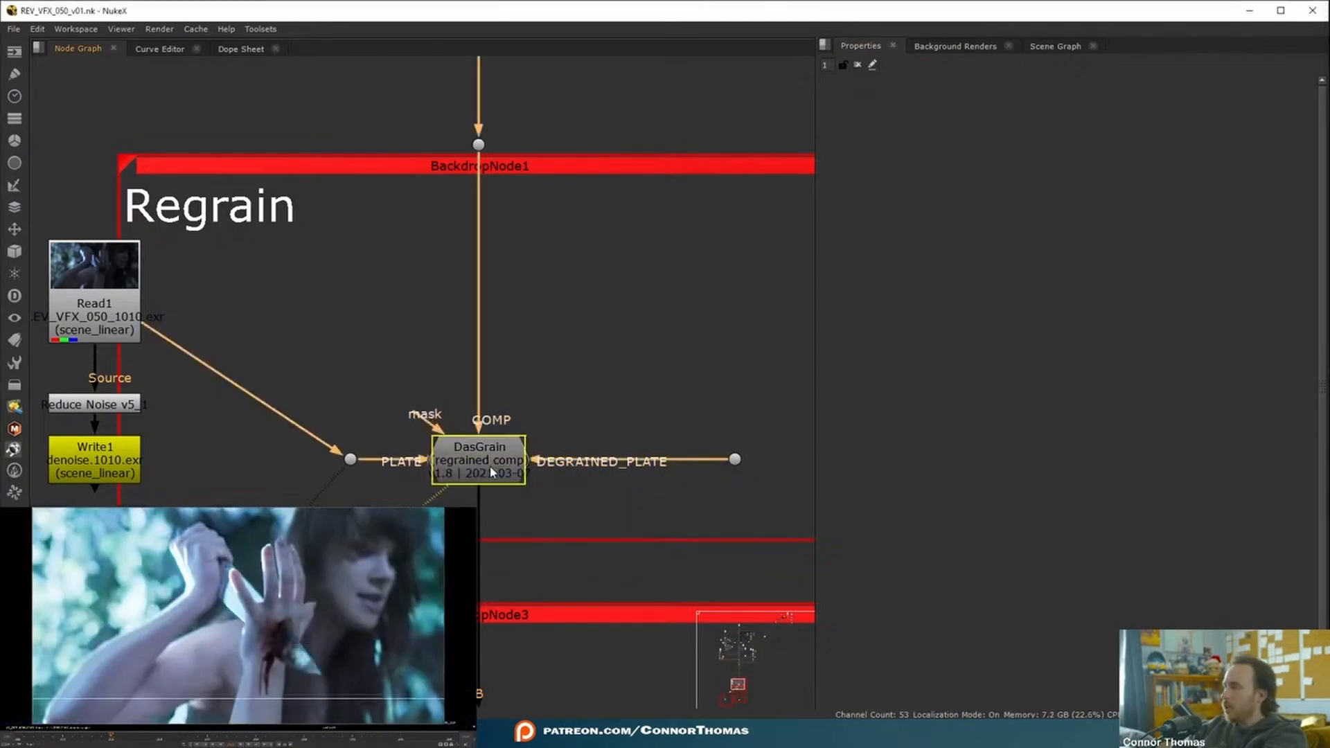
{"action": "double_click", "coordinate": [490, 466]}
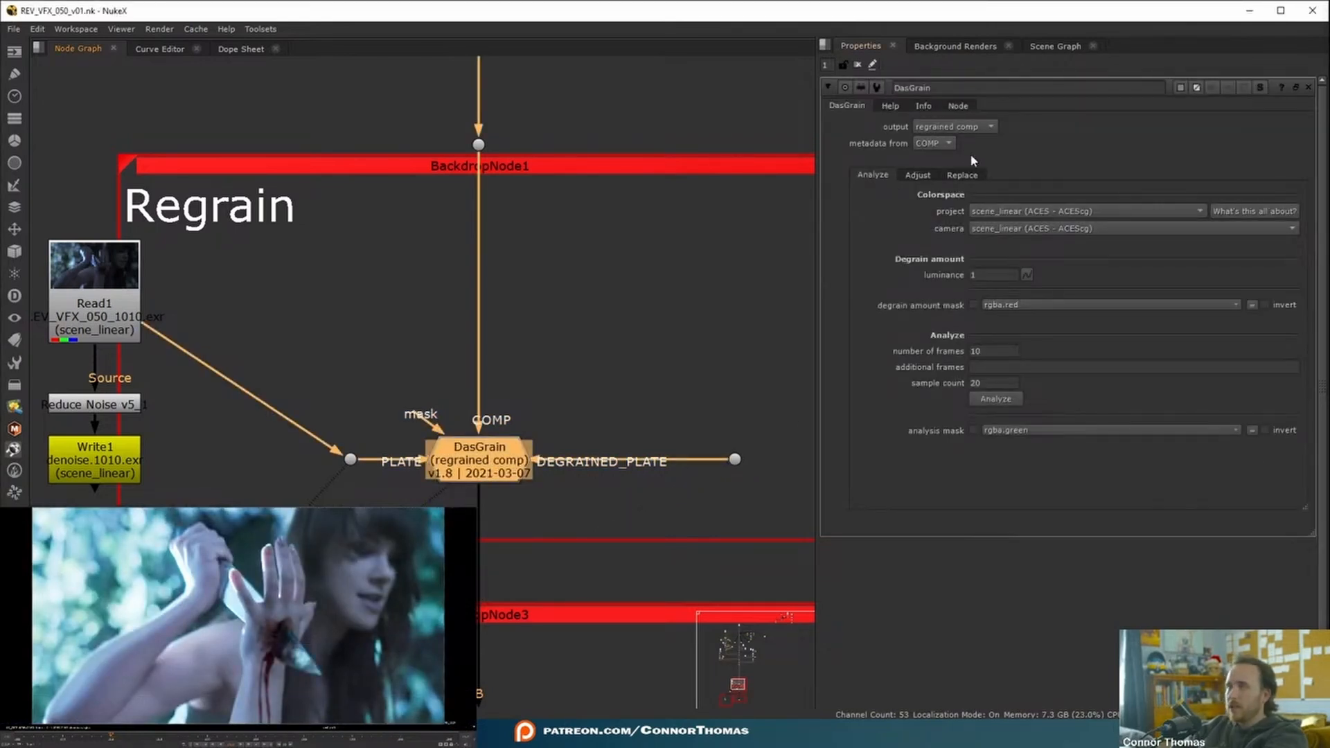
{"action": "left_click", "coordinate": [962, 175]}
{"action": "left_click", "coordinate": [956, 226]}
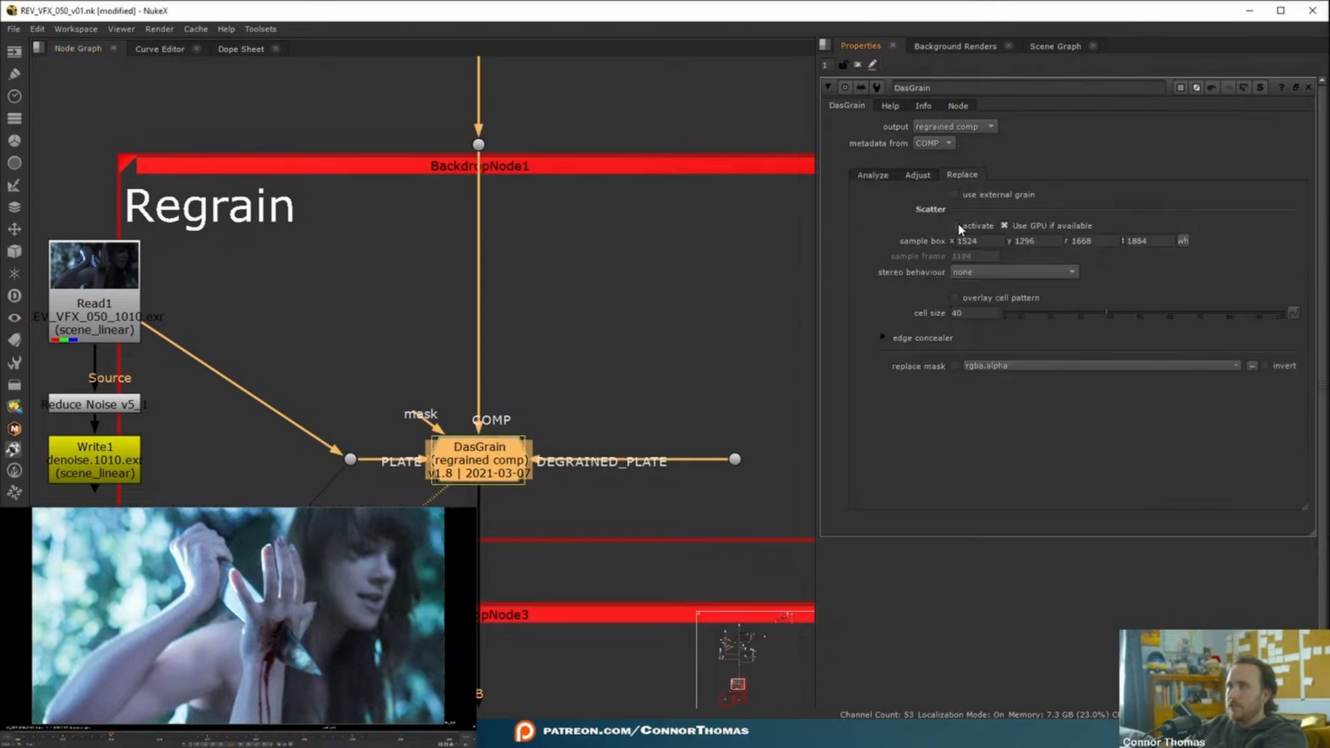
{"action": "left_click", "coordinate": [205, 633]}
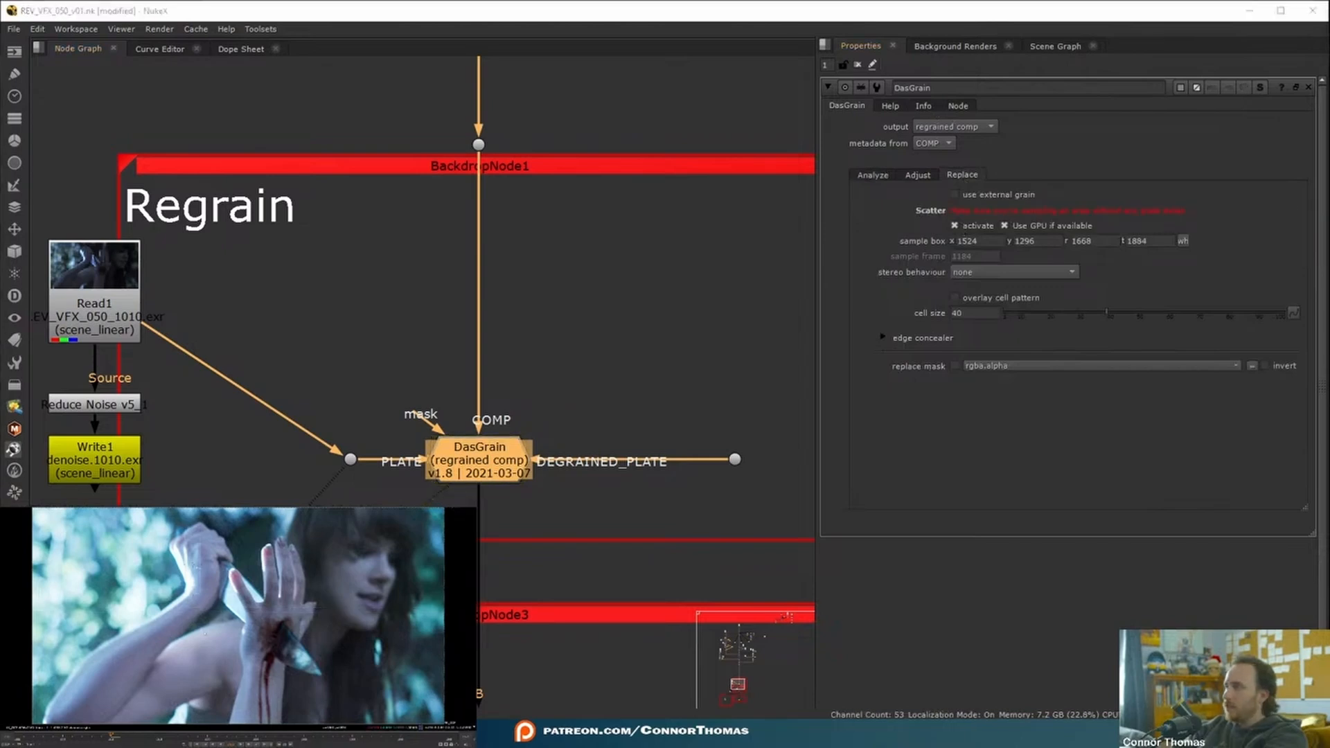
{"action": "left_click_drag", "start_coordinate": [195, 566], "coordinate": [187, 690]}
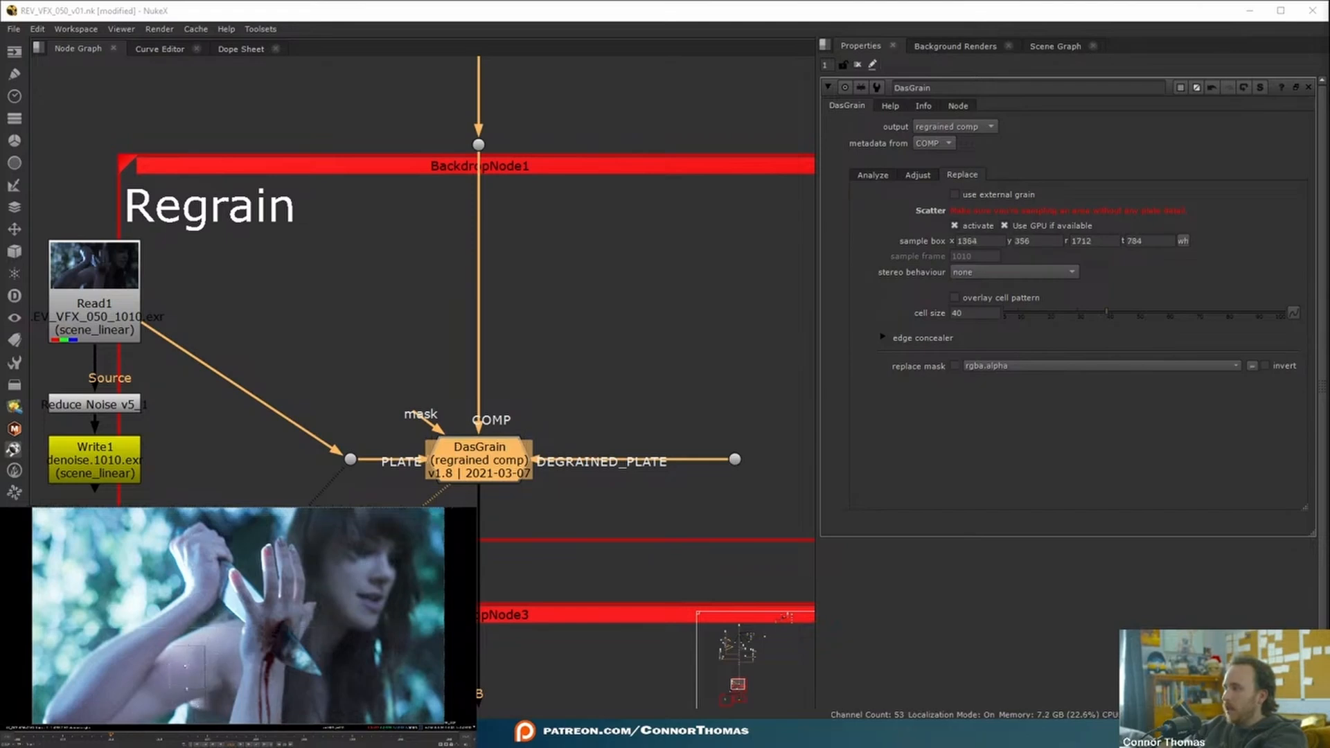
{"action": "left_click", "coordinate": [858, 64]}
Compare the degrained plate and original plate with DasGrain's regrained output up close.
{"action": "left_click", "coordinate": [735, 459]}
{"action": "key", "text": "1"}
{"action": "left_click", "coordinate": [752, 514]}
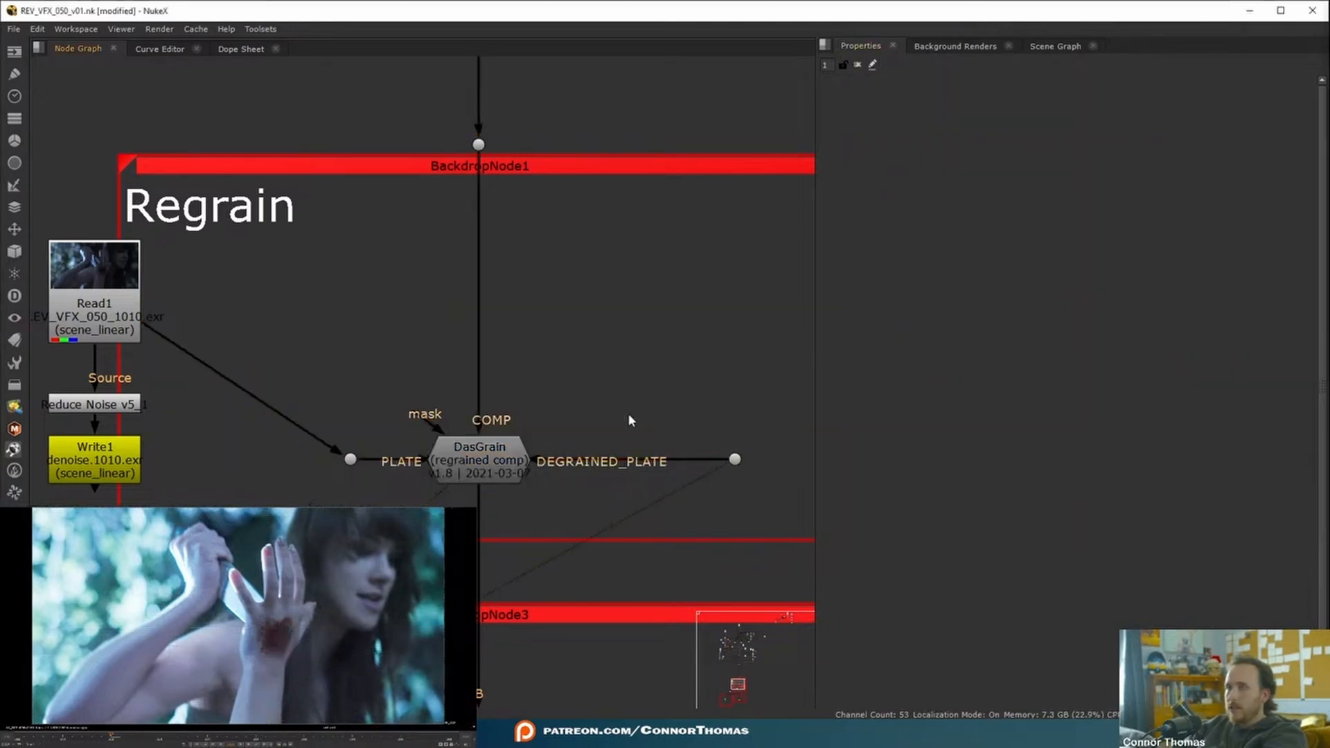
{"action": "left_click", "coordinate": [350, 460]}
{"action": "key", "text": "1"}
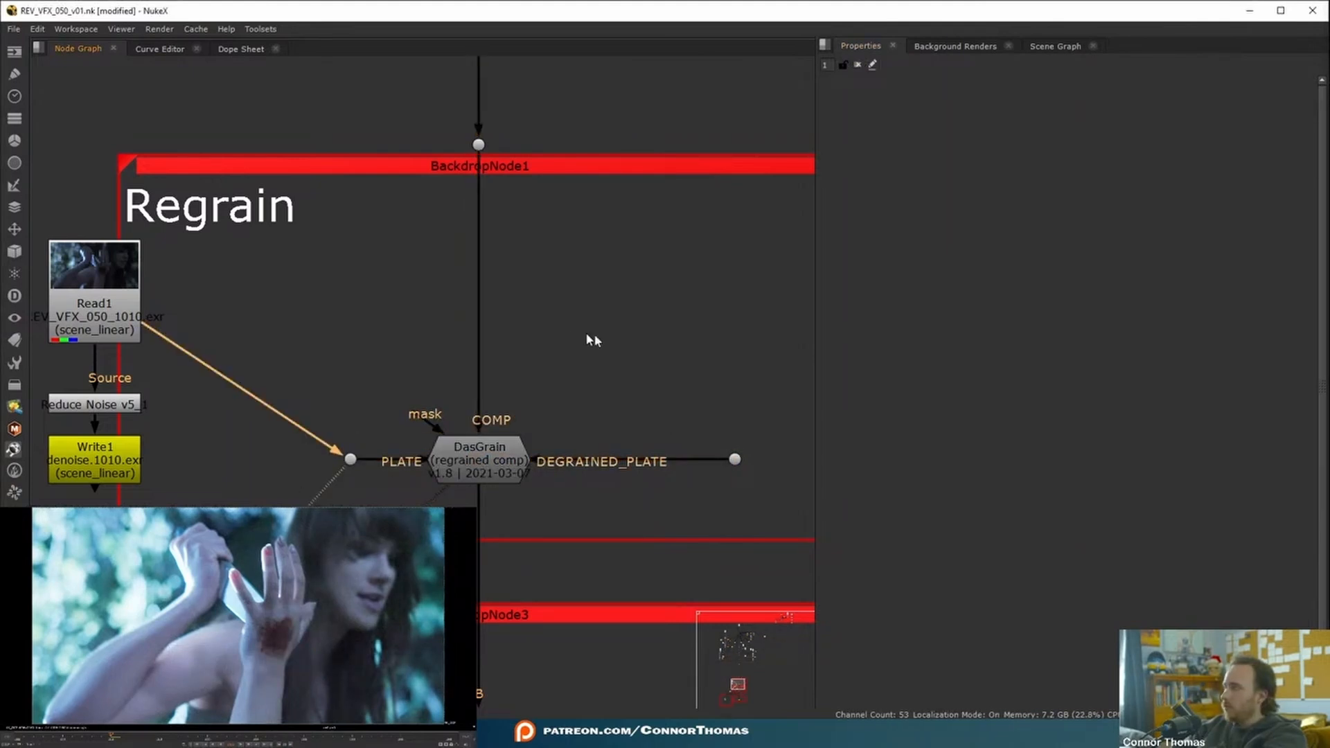
{"action": "key", "text": "2"}
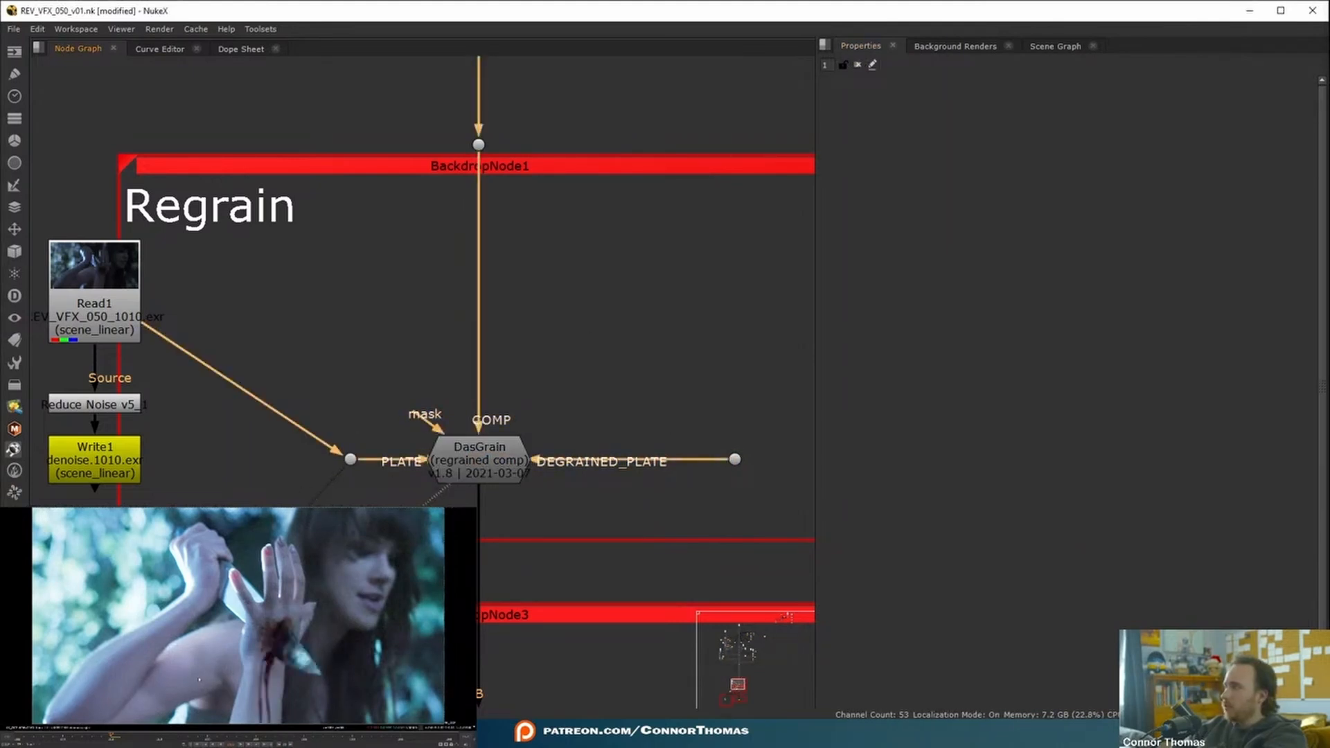
{"action": "scroll", "coordinate": [279, 668], "scroll_direction": "up", "scroll_amount": 4}
{"action": "key", "text": "1"}
{"action": "key", "text": "2"}
{"action": "key", "text": "f"}
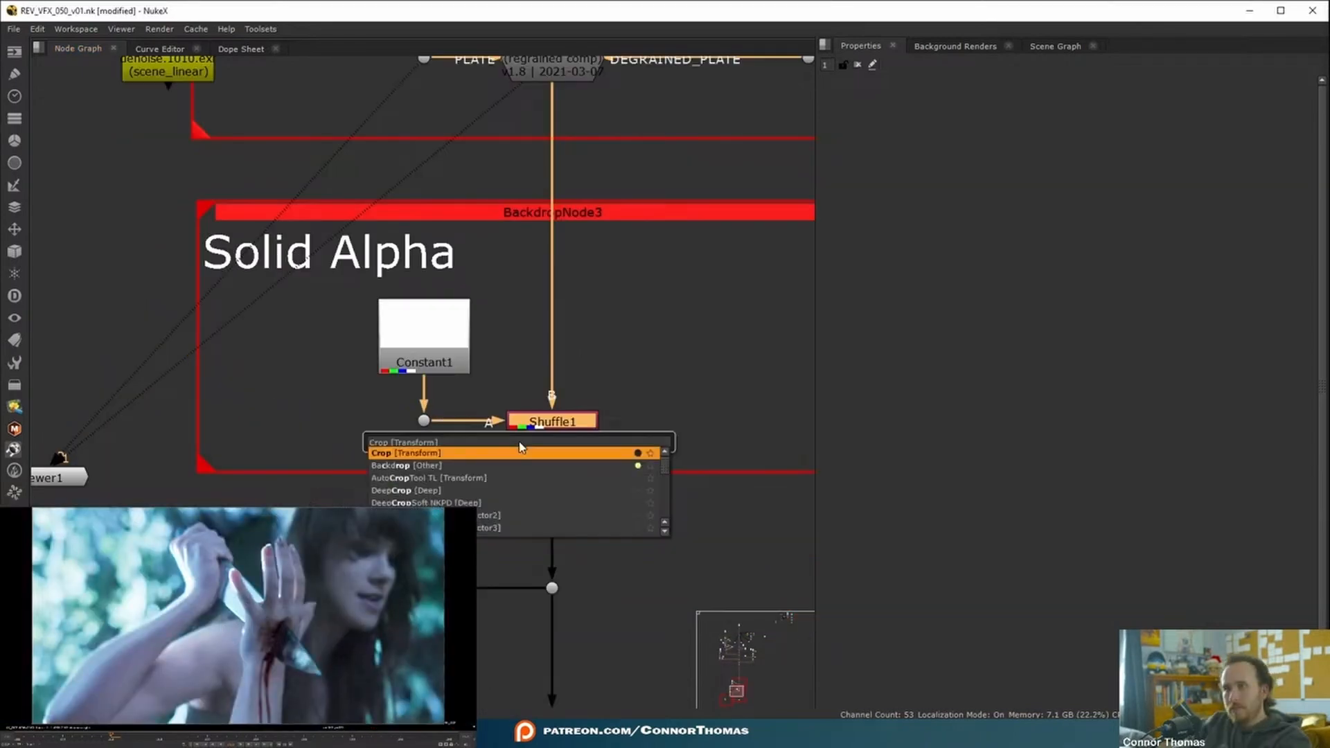
Insert a Crop node after Shuffle1 in the Solid Alpha section.
{"action": "key", "text": "Return"}
{"action": "scroll", "coordinate": [521, 447], "scroll_direction": "down", "scroll_amount": 6}
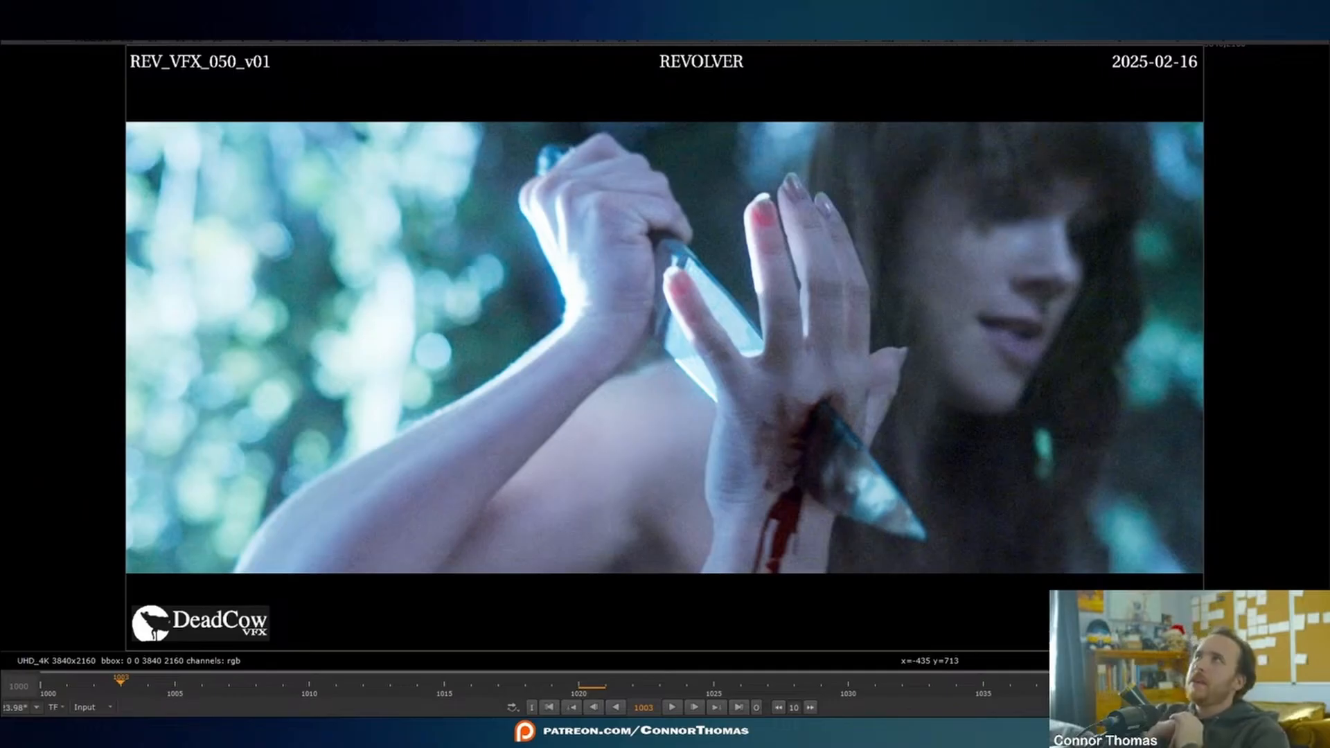
Step the slated composite forward to frame 1006, and check the Revolver VFX review page in the browser.
{"action": "key", "text": "Right"}
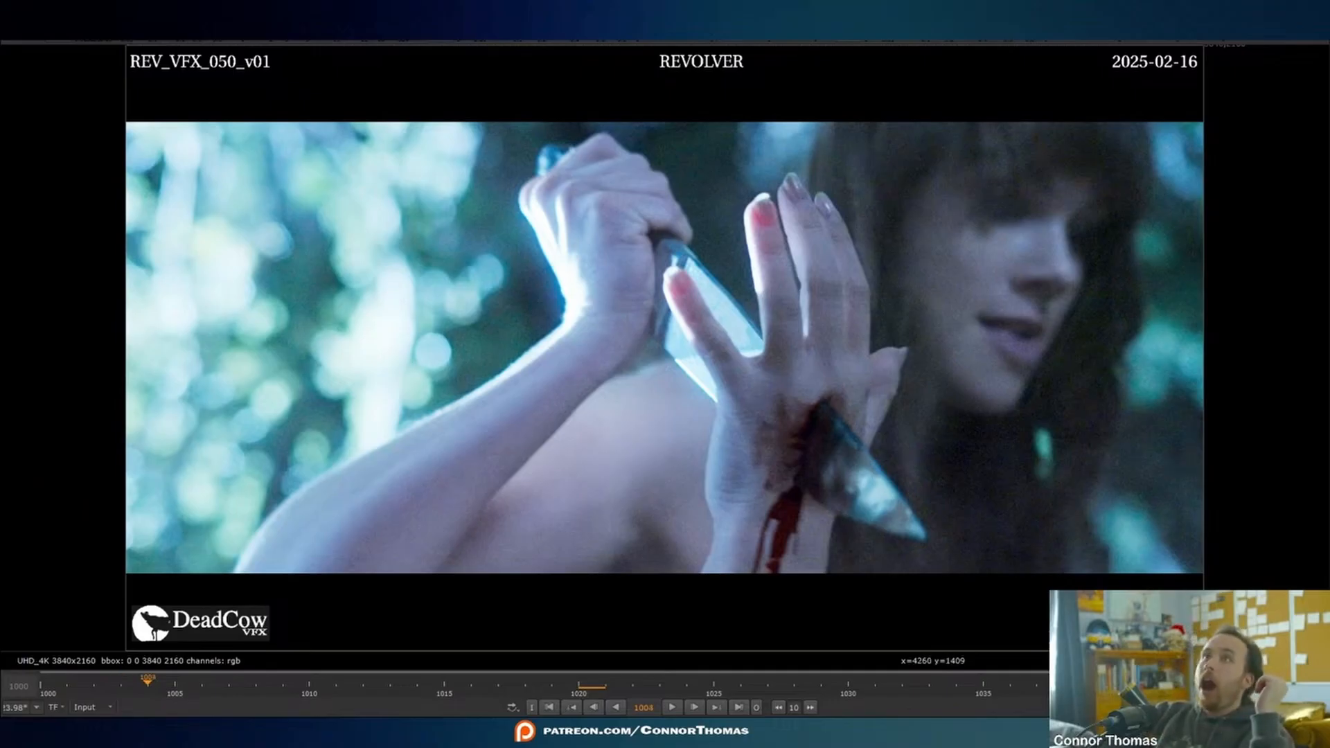
{"action": "key", "text": "Right"}
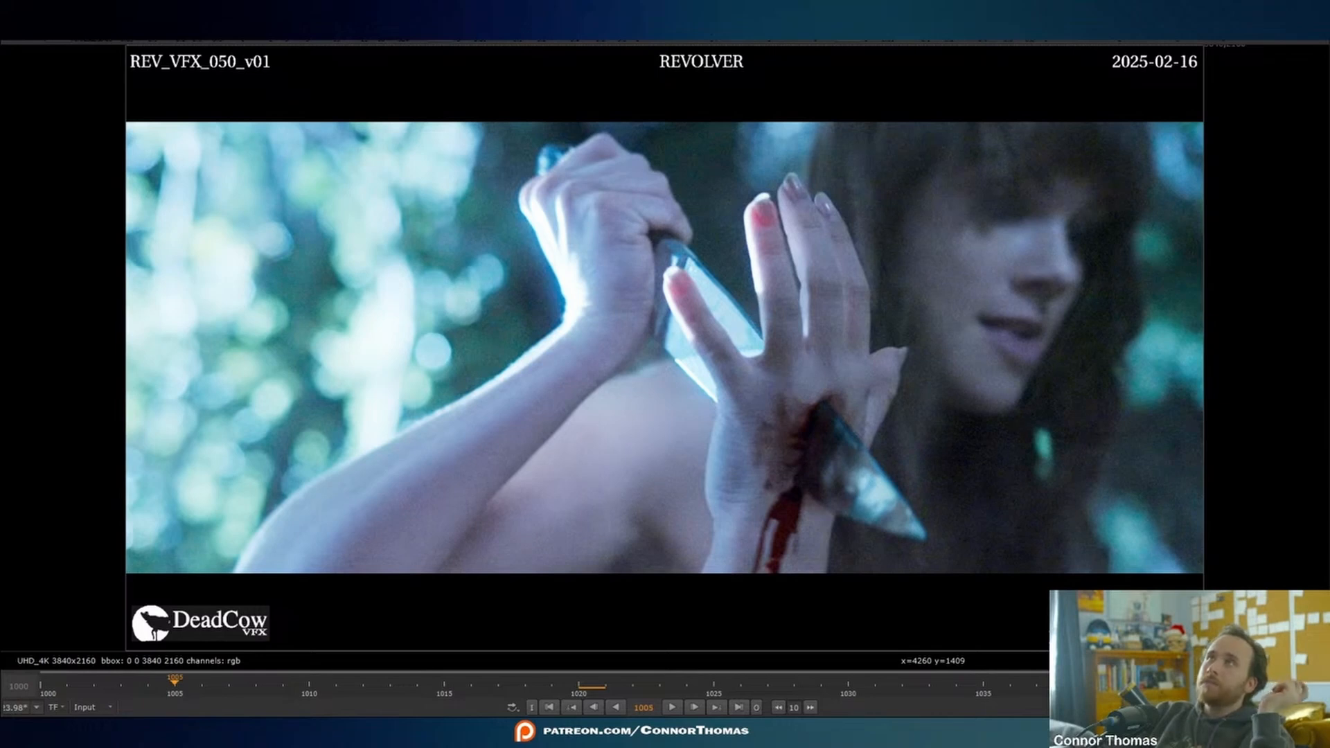
{"action": "key", "text": "Right"}
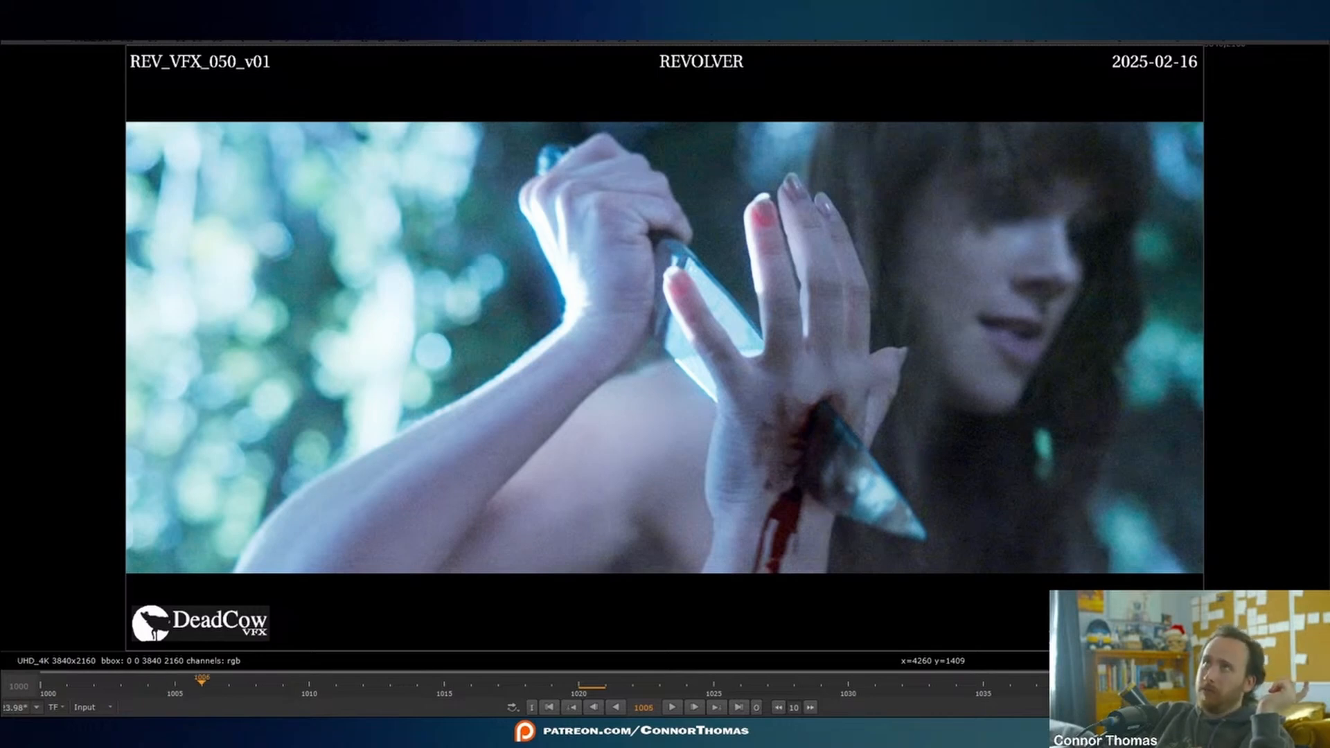
{"action": "key", "text": "alt+Tab"}
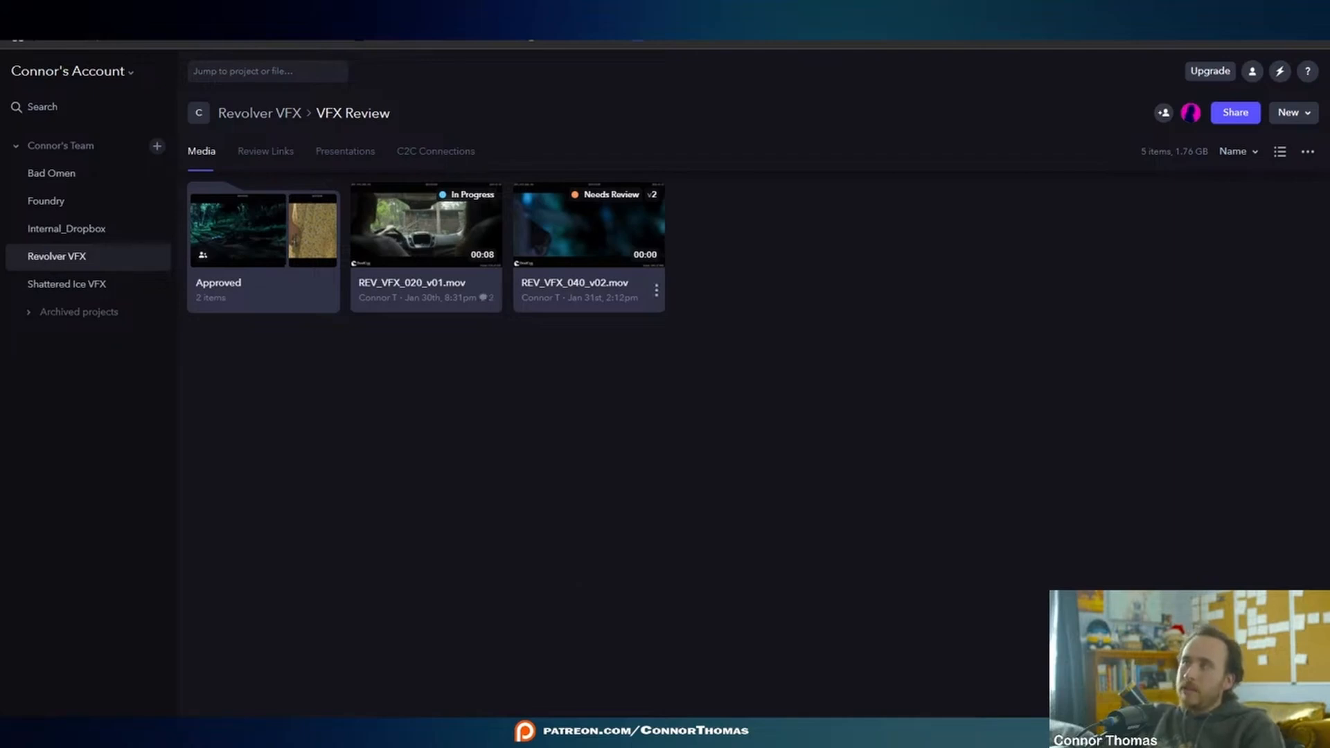
{"action": "key", "text": "ctrl+Tab"}
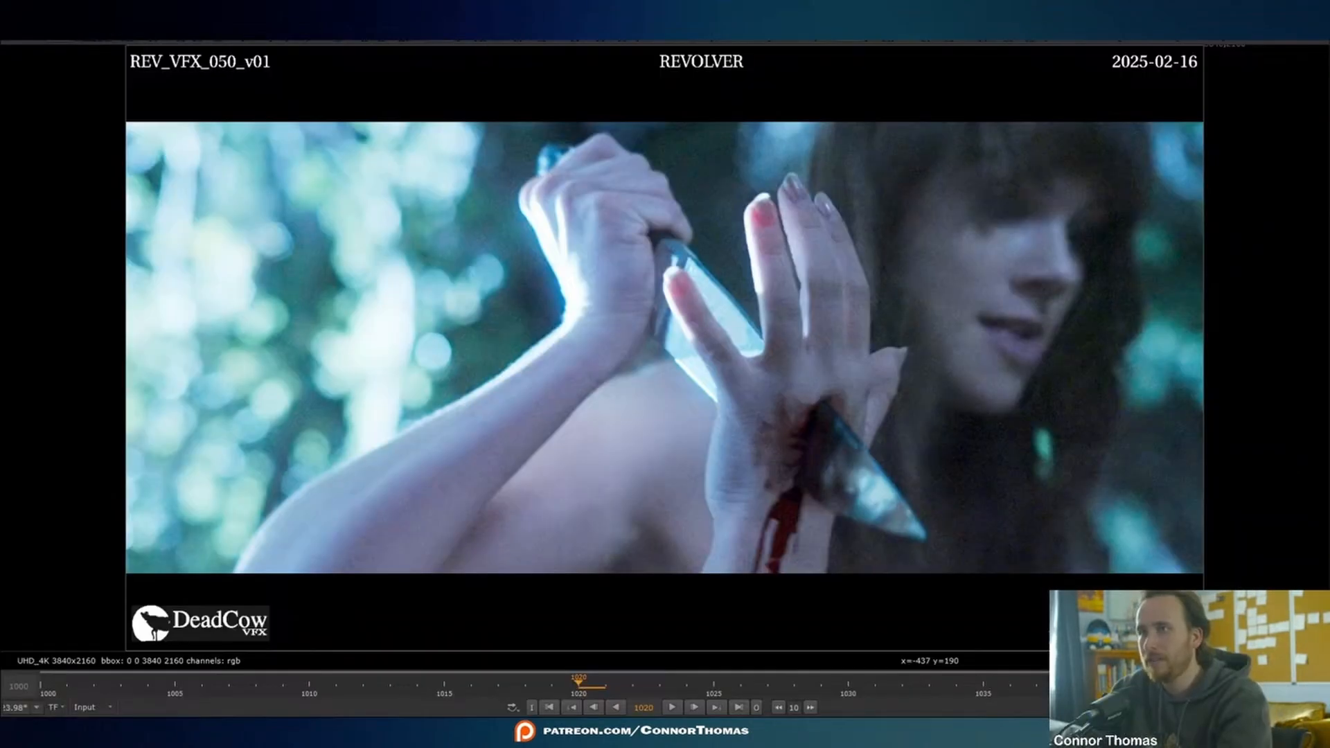
Compare the slated output with the unslated full-frame images at frame 1020, examining the framing and the gash on the hand.
{"action": "key", "text": "2"}
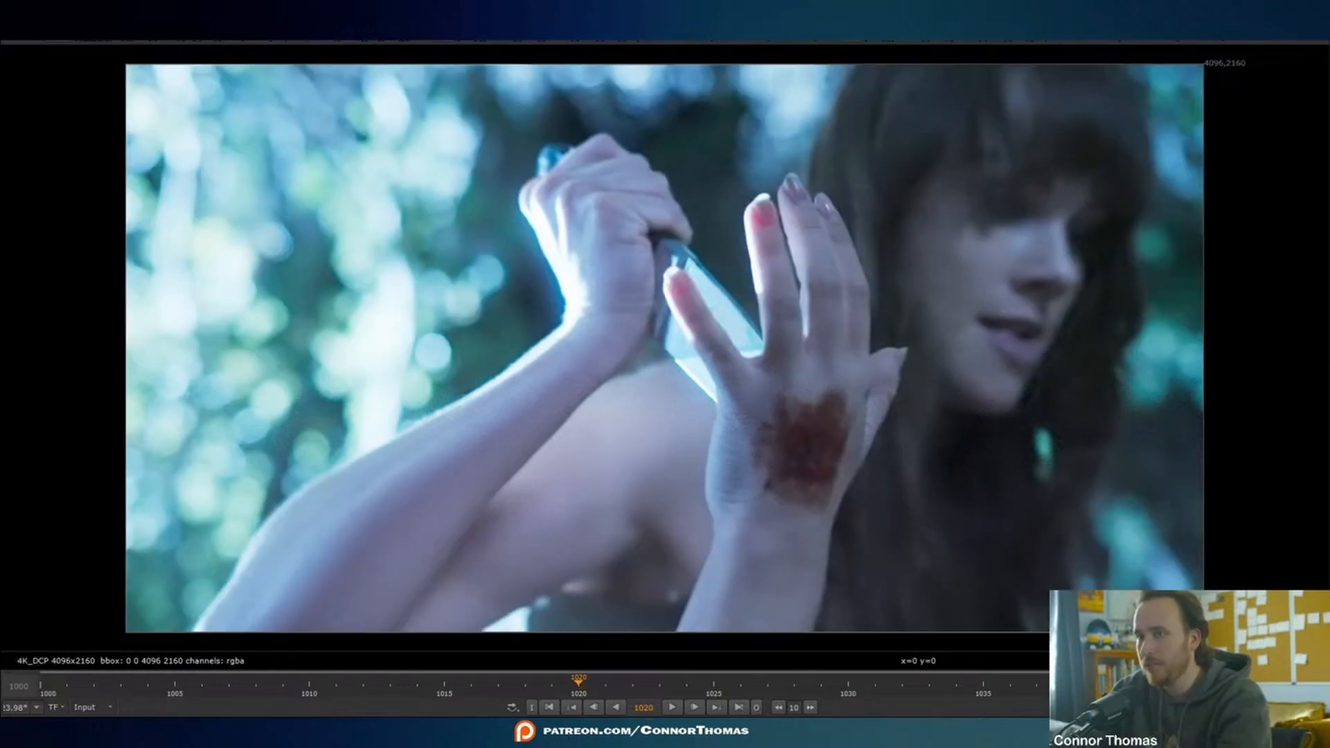
{"action": "key", "text": "1"}
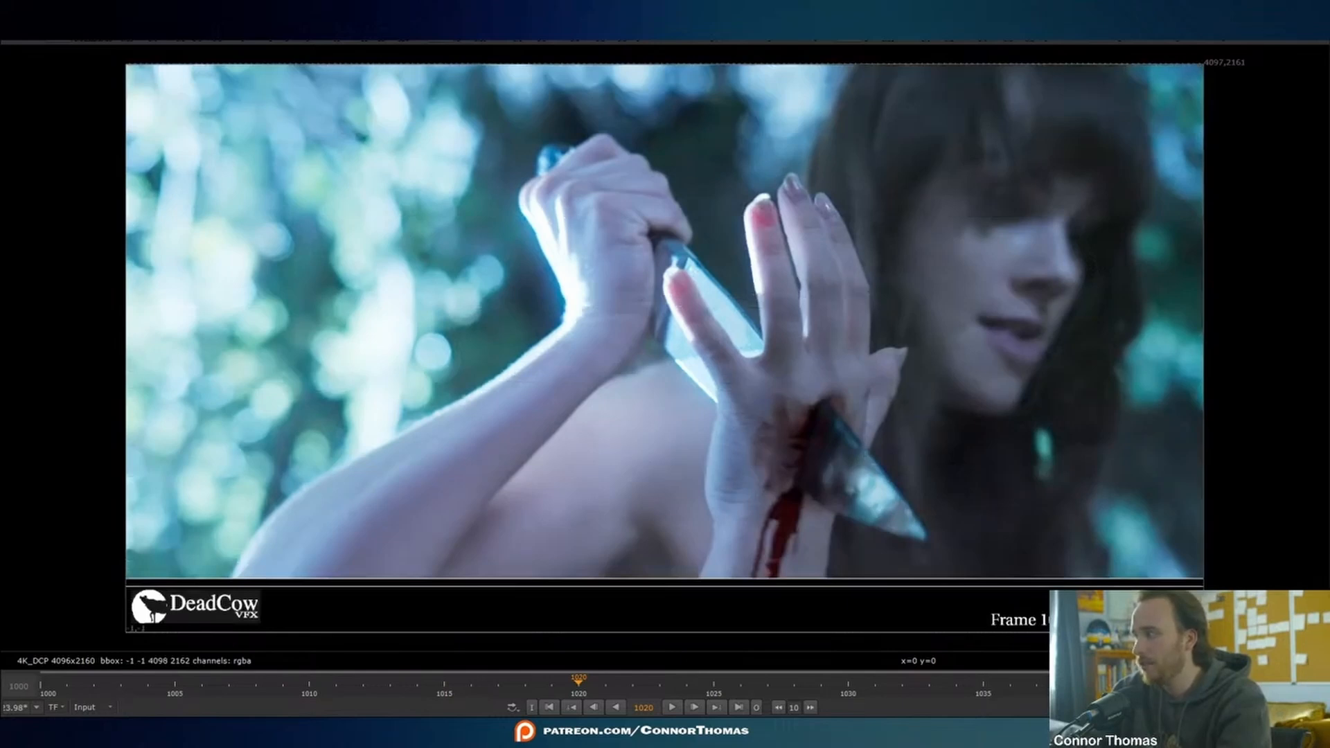
{"action": "key", "text": "2"}
{"action": "key", "text": "1"}
{"action": "key", "text": "2"}
{"action": "key", "text": "1"}
{"action": "key", "text": "2"}
{"action": "key", "text": "1"}
{"action": "key", "text": "2"}
{"action": "key", "text": "1"}
{"action": "key", "text": "2"}
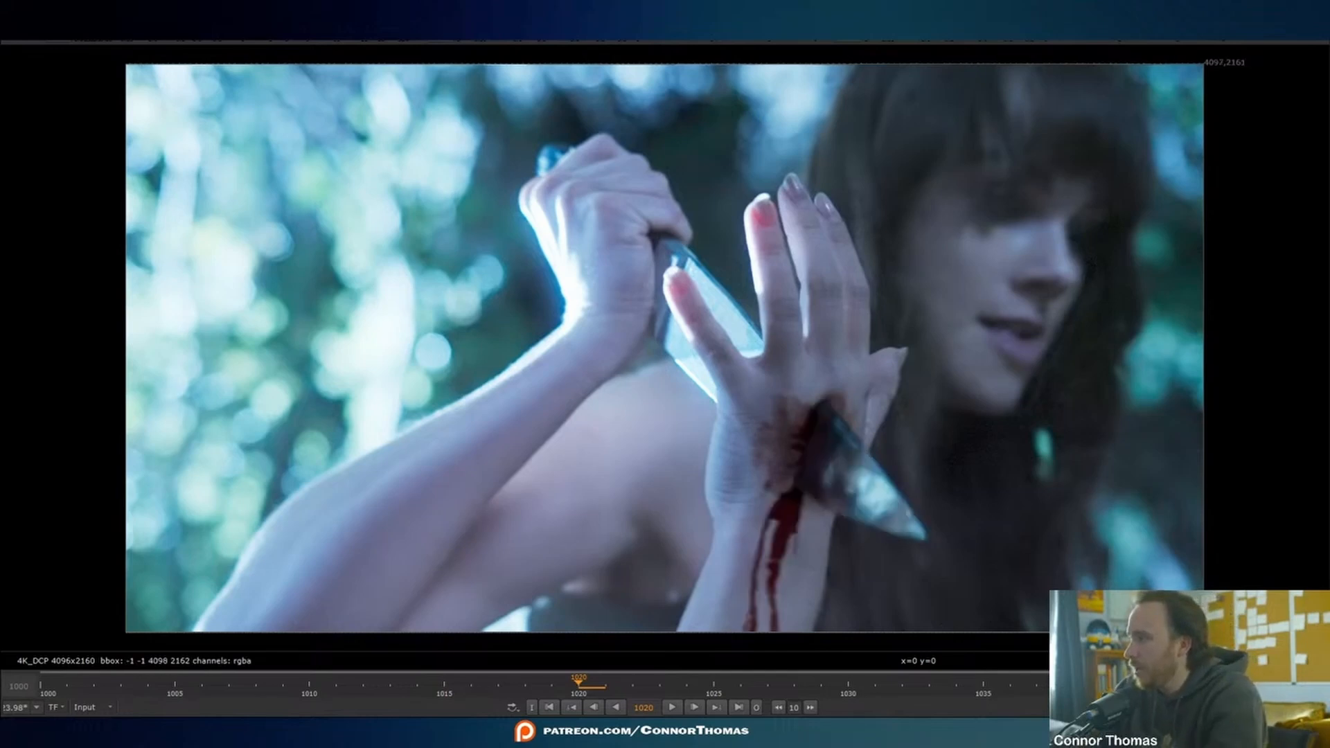